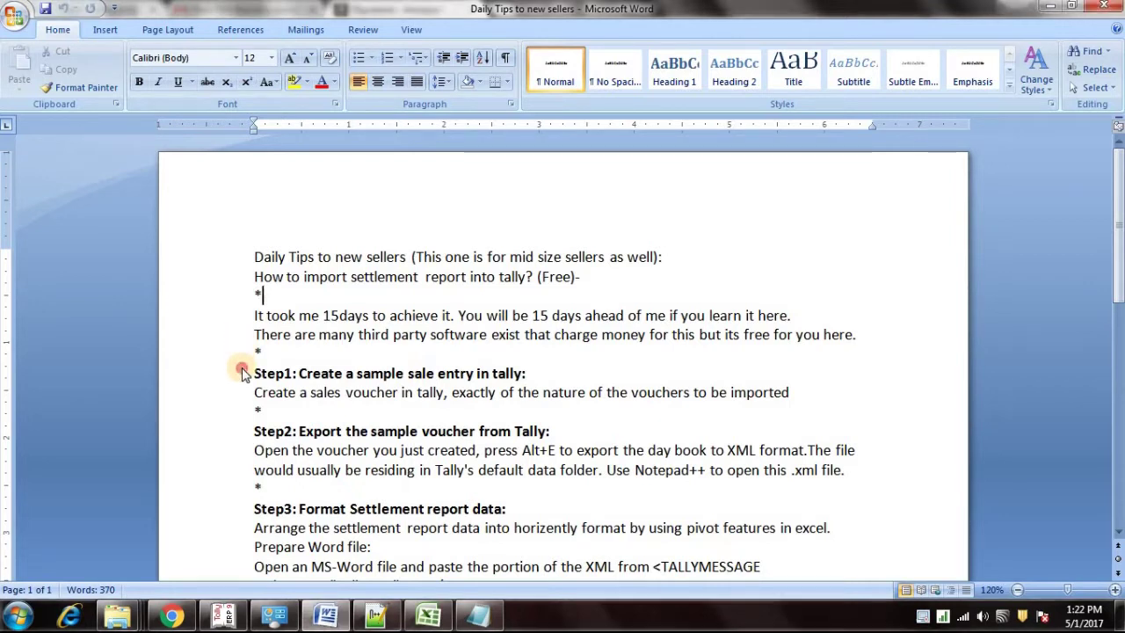
# Step: Highlight the Step1 instructions and examine every tax and fee ledger line of the sample Amazon - Prepaid sales voucher in Tally.ERP 9
pyautogui.moveTo(254, 372); pyautogui.dragTo(743, 404)
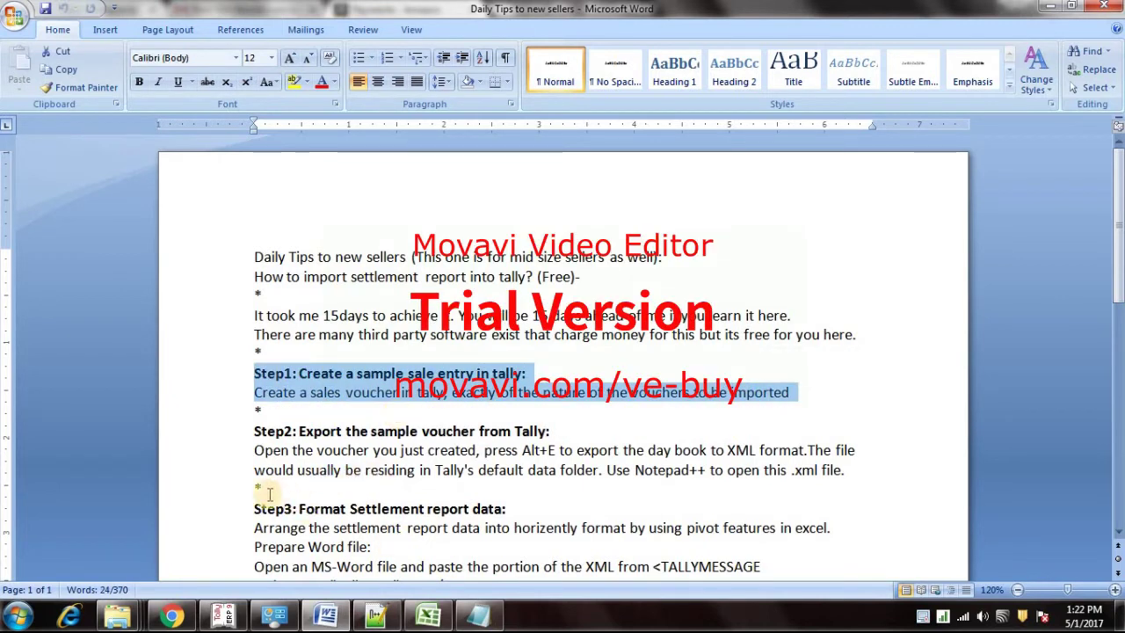
pyautogui.click(228, 619)
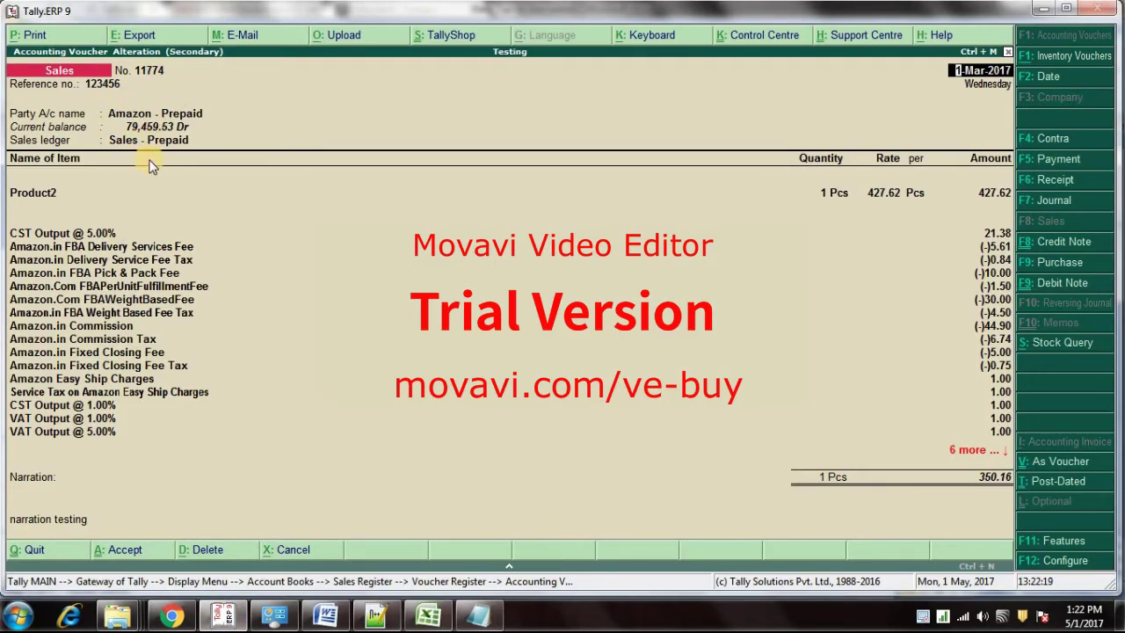
pyautogui.click(93, 234)
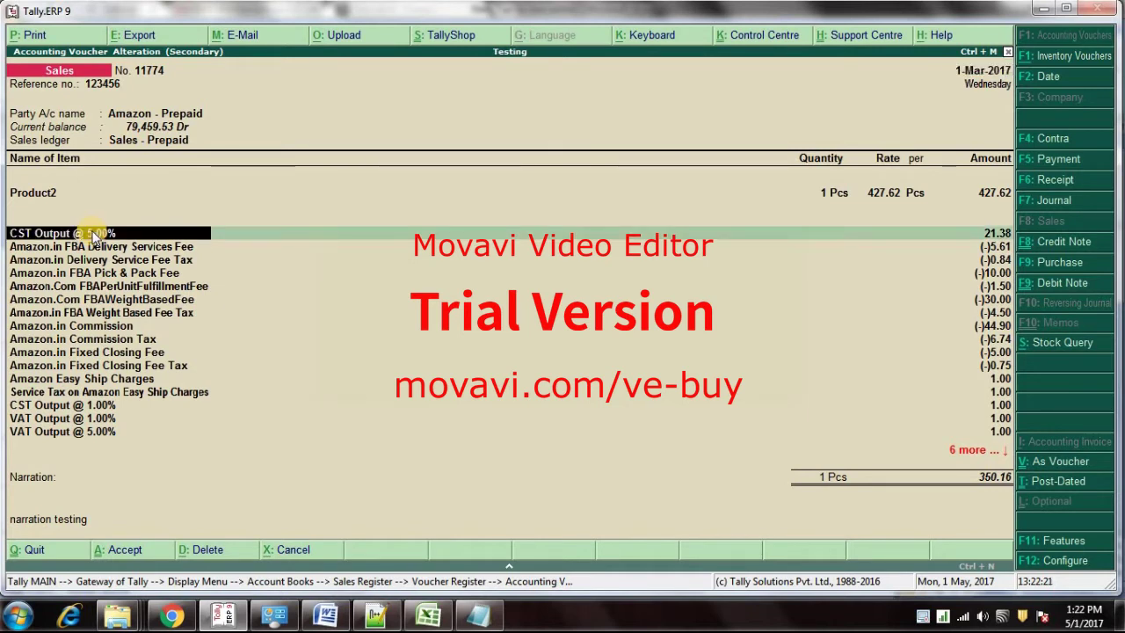
pyautogui.press('Return')
pyautogui.press('Return')
pyautogui.press('Return')
pyautogui.press('Return')
pyautogui.press('Return')
pyautogui.press('Return')
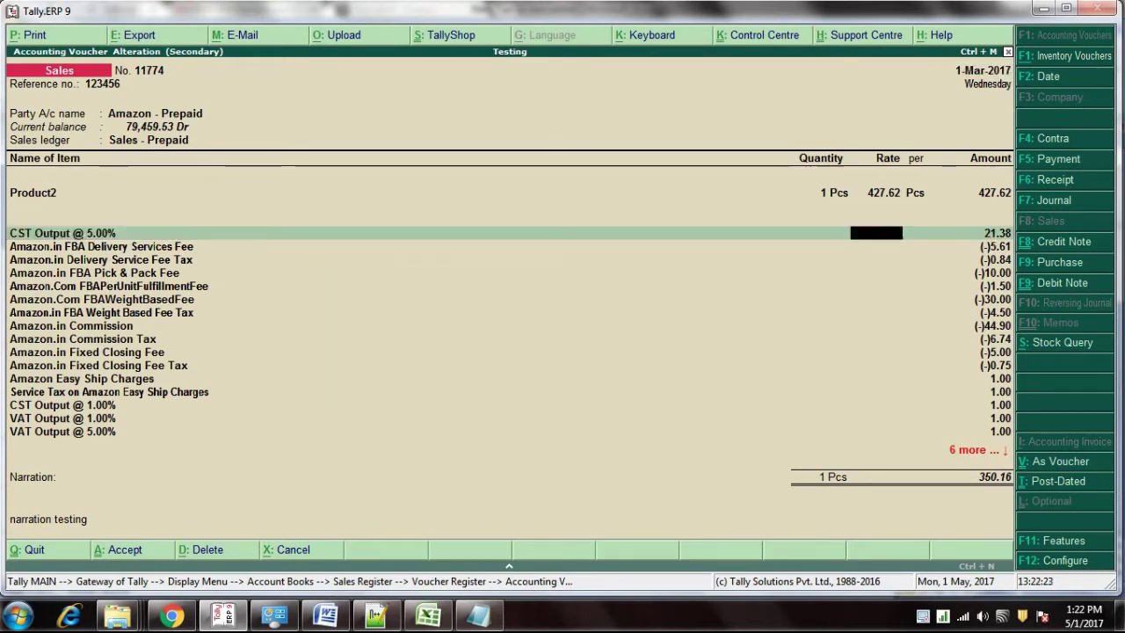
pyautogui.press('Return')
pyautogui.press('Return')
pyautogui.press('Return')
pyautogui.press('Return')
pyautogui.press('Return')
pyautogui.press('Return')
pyautogui.press('Return')
pyautogui.press('Return')
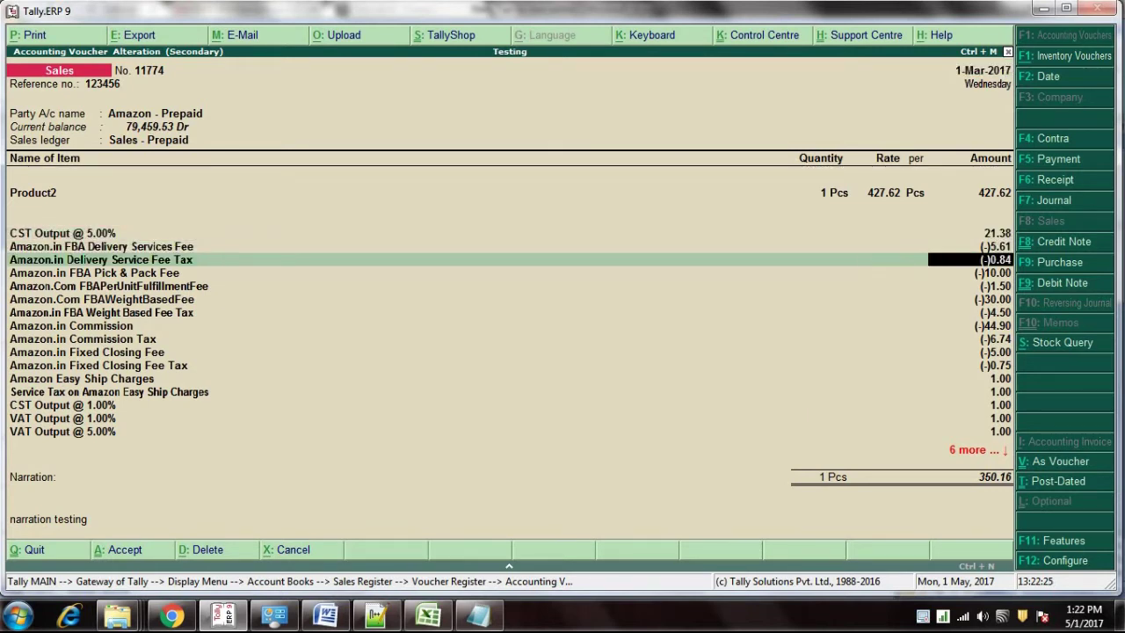
pyautogui.press('Return')
pyautogui.press('Return')
pyautogui.press('Return')
pyautogui.press('Return')
pyautogui.press('Return')
pyautogui.press('Return')
pyautogui.press('Return')
pyautogui.press('Return')
pyautogui.press('Return')
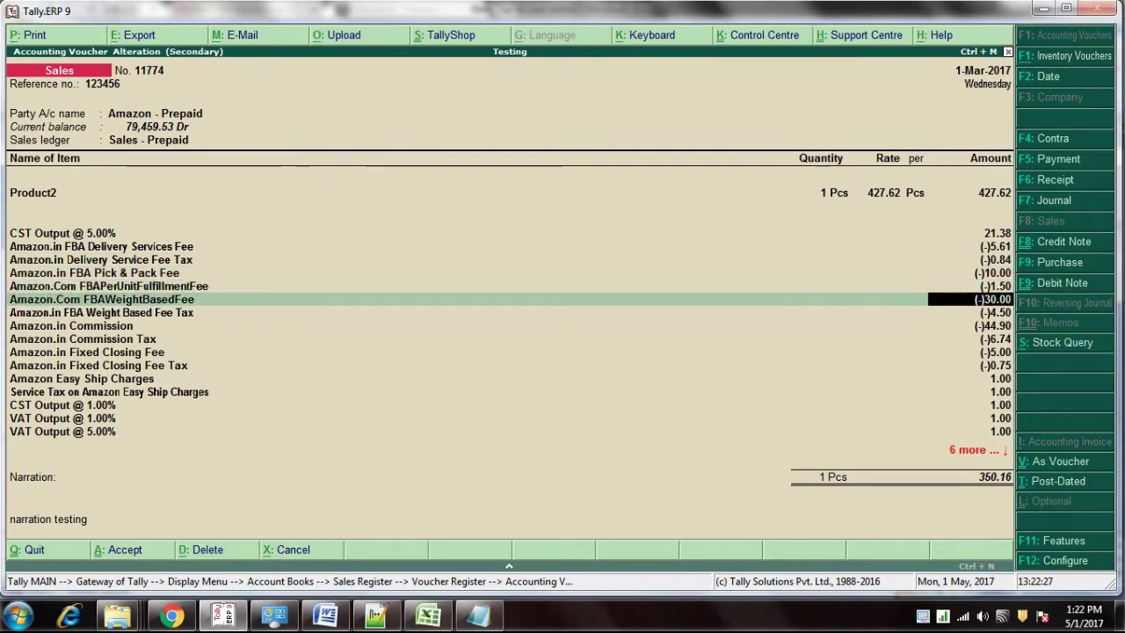
pyautogui.press('Return')
pyautogui.press('Return')
pyautogui.press('Return')
pyautogui.press('Return')
pyautogui.press('Return')
pyautogui.press('Return')
pyautogui.press('Return')
pyautogui.press('Return')
pyautogui.press('Return')
pyautogui.press('Return')
pyautogui.press('Return')
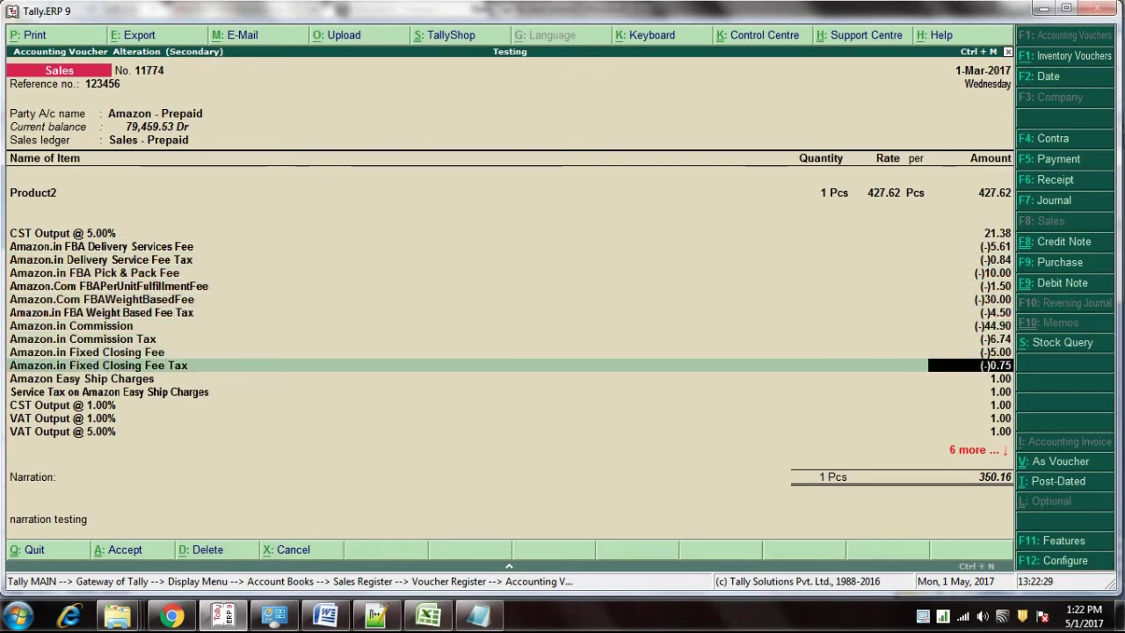
pyautogui.press('Return')
pyautogui.press('Return')
pyautogui.press('Return')
pyautogui.press('Return')
pyautogui.press('Return')
pyautogui.press('Return')
pyautogui.press('Return')
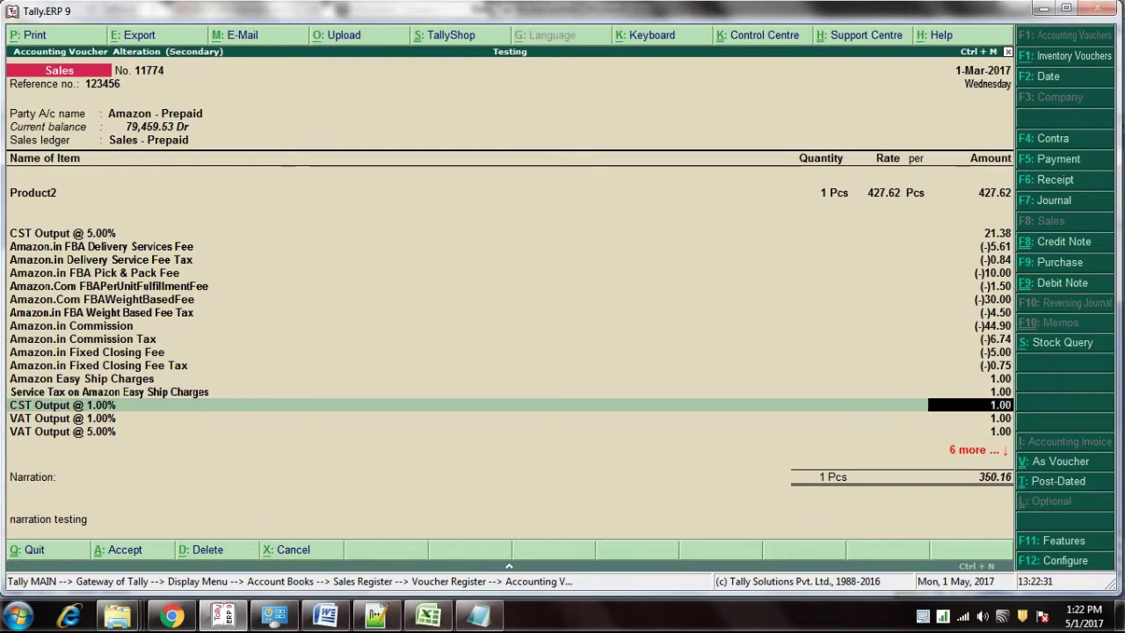
pyautogui.press('Return')
pyautogui.press('Return')
pyautogui.press('Return')
pyautogui.press('Return')
pyautogui.press('Return')
pyautogui.press('Return')
pyautogui.press('Return')
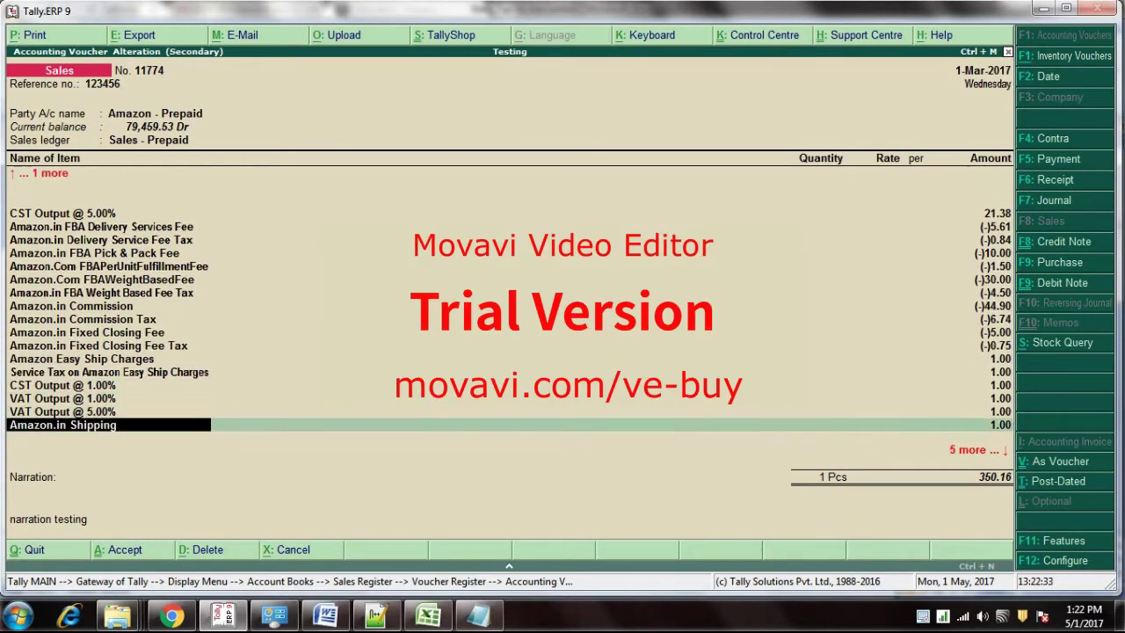
pyautogui.press('Return')
pyautogui.press('Return')
pyautogui.press('Return')
pyautogui.press('Return')
pyautogui.press('Return')
pyautogui.press('Return')
pyautogui.press('Return')
pyautogui.press('Return')
pyautogui.press('Return')
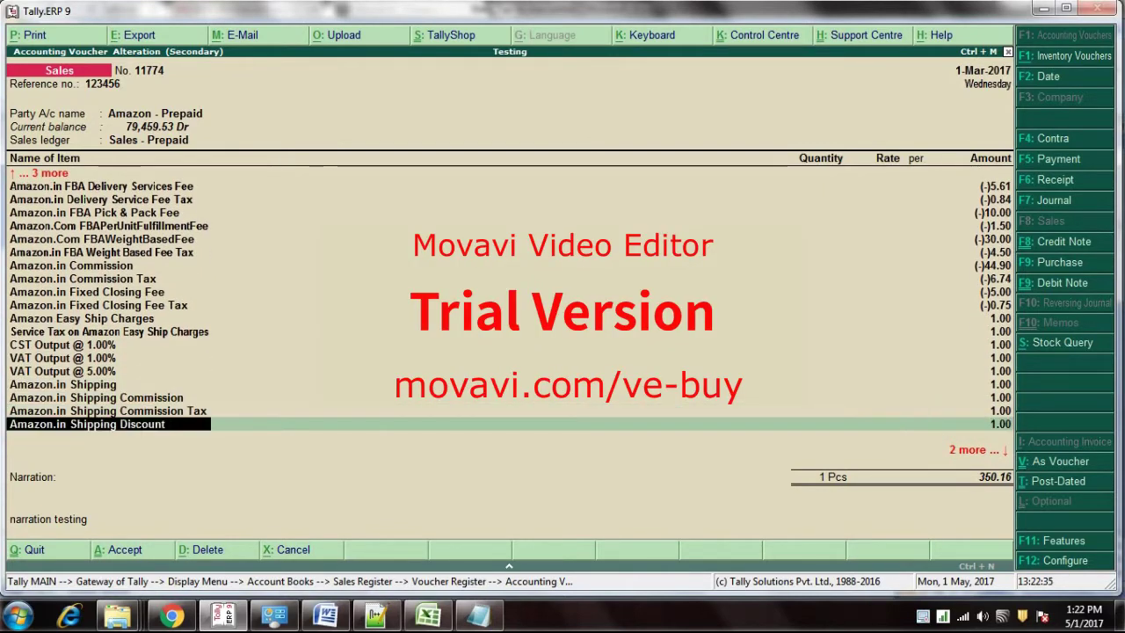
pyautogui.press('Return')
pyautogui.press('Return')
pyautogui.press('Return')
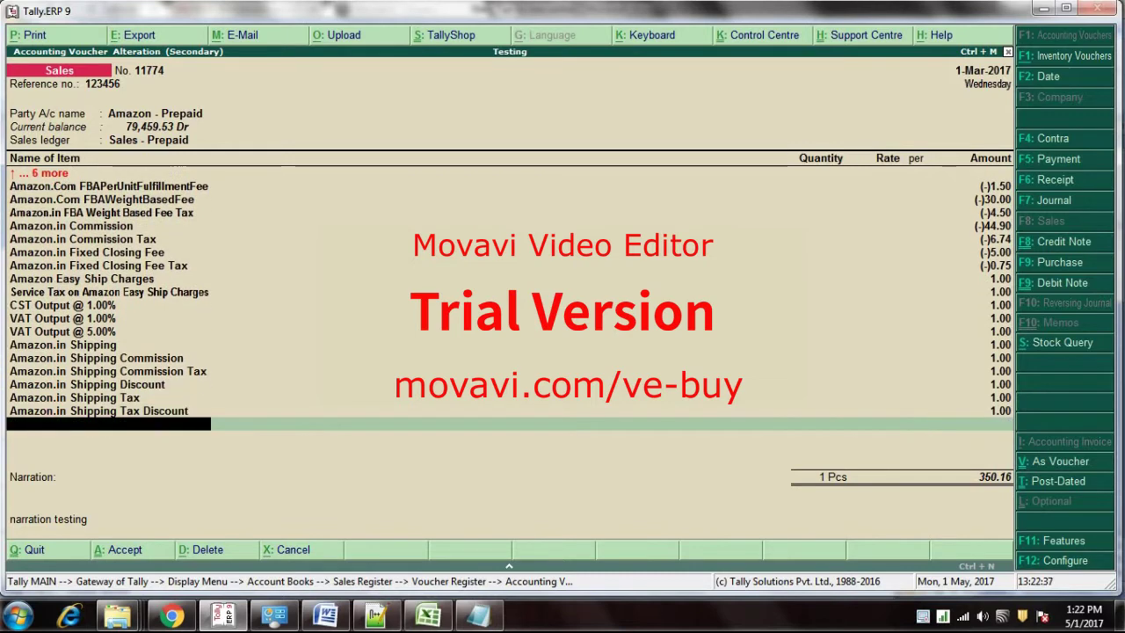
pyautogui.press('Return')
pyautogui.press('Return')
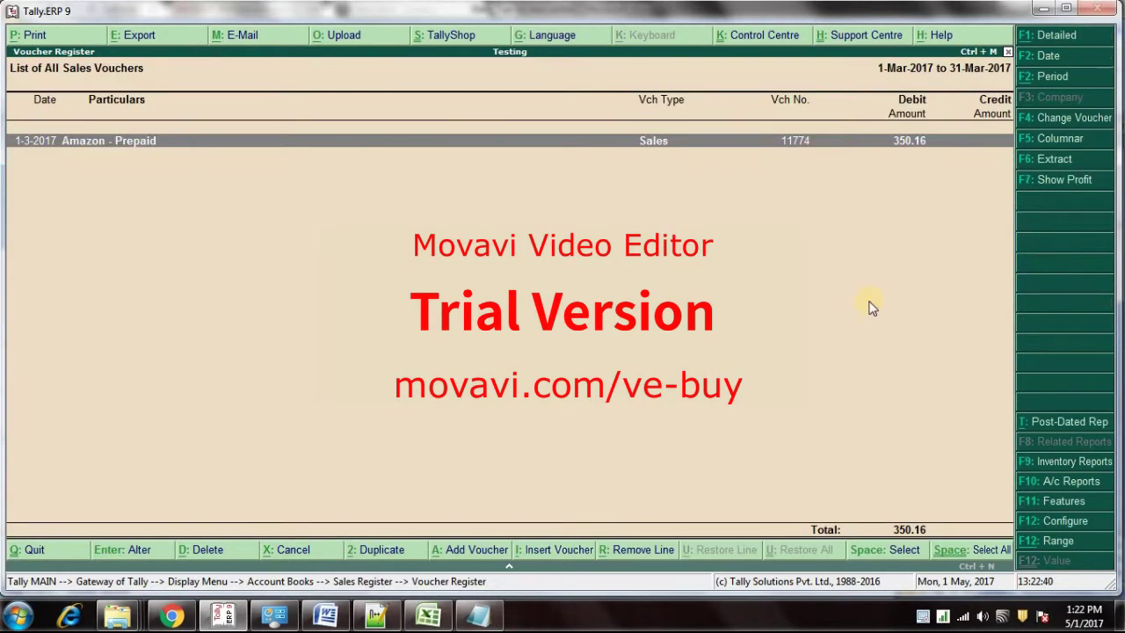
# Step: Return to the Word document and highlight the Step2 instructions on exporting the sample voucher from Tally
pyautogui.click(325, 615)
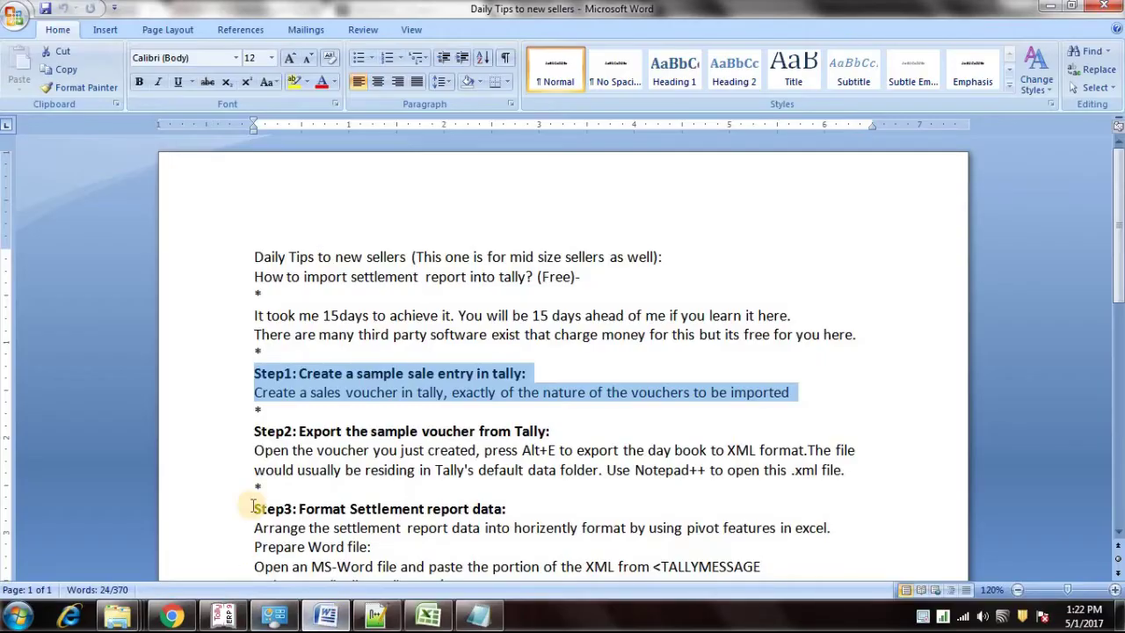
pyautogui.click(254, 432)
pyautogui.moveTo(255, 432); pyautogui.dragTo(847, 473)
pyautogui.scroll(-2, 847, 473)
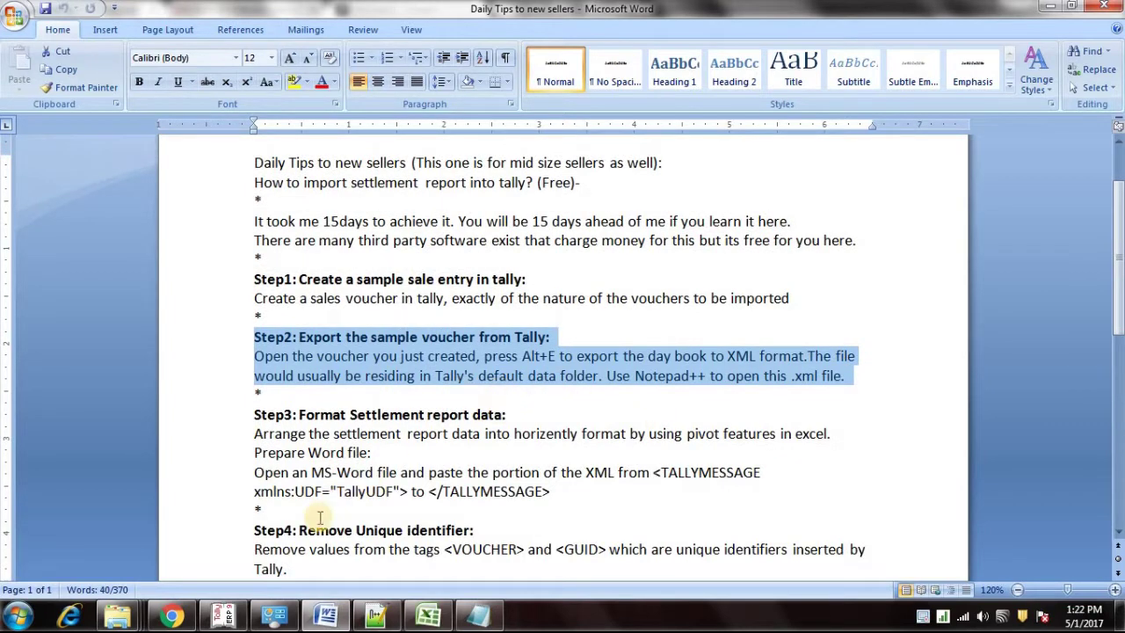
# Step: In Tally.ERP 9, open the Amazon - Prepaid sales voucher and export it as XML, overwriting Accounting Voucher.xml in C:\Program Files\Tally.ERP9
pyautogui.moveTo(235, 622)
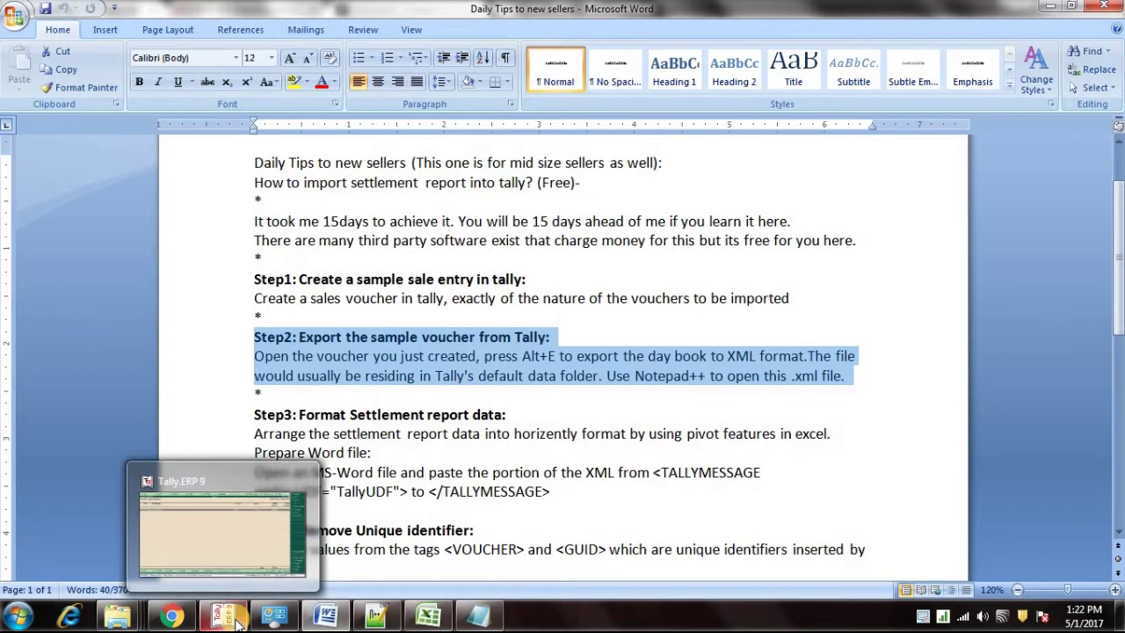
pyautogui.click(222, 548)
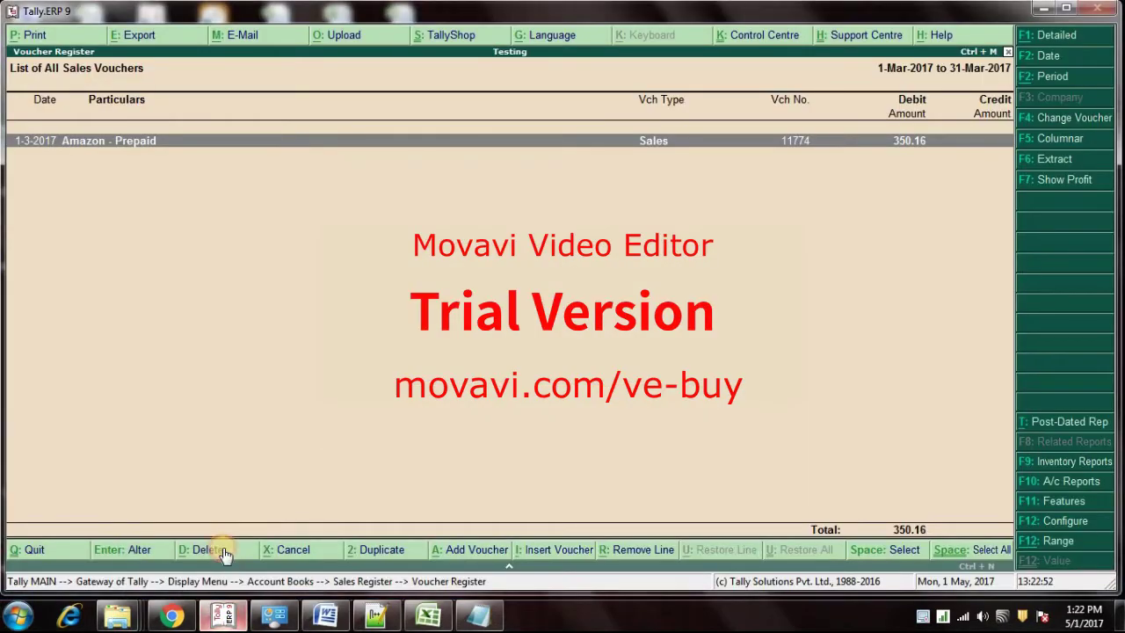
pyautogui.press('Return')
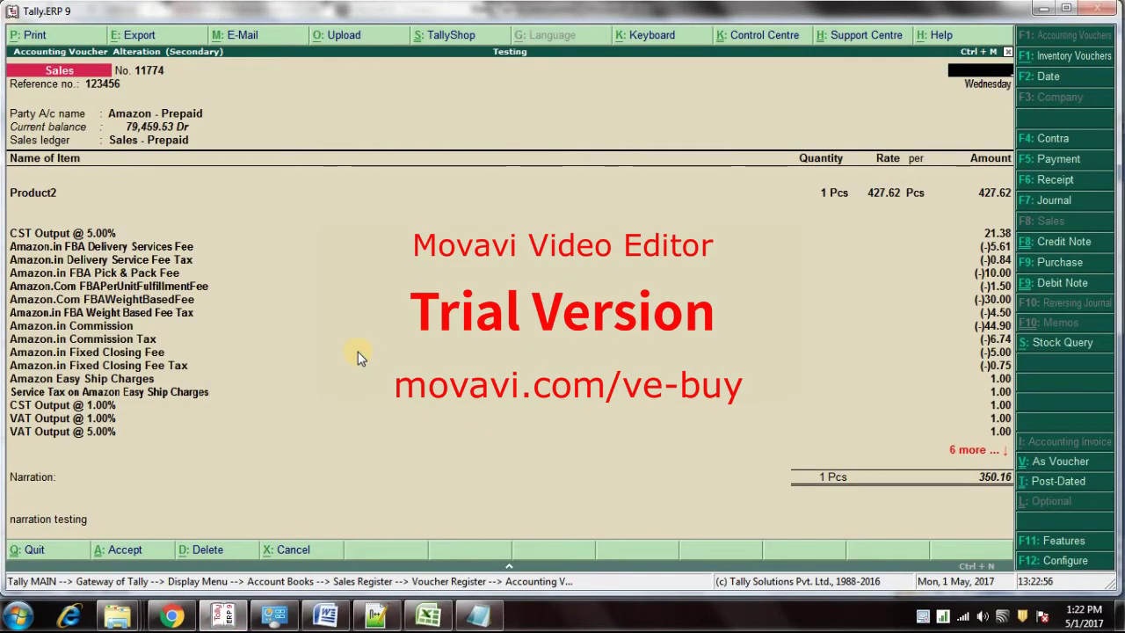
pyautogui.hotkey('alt', 'e')
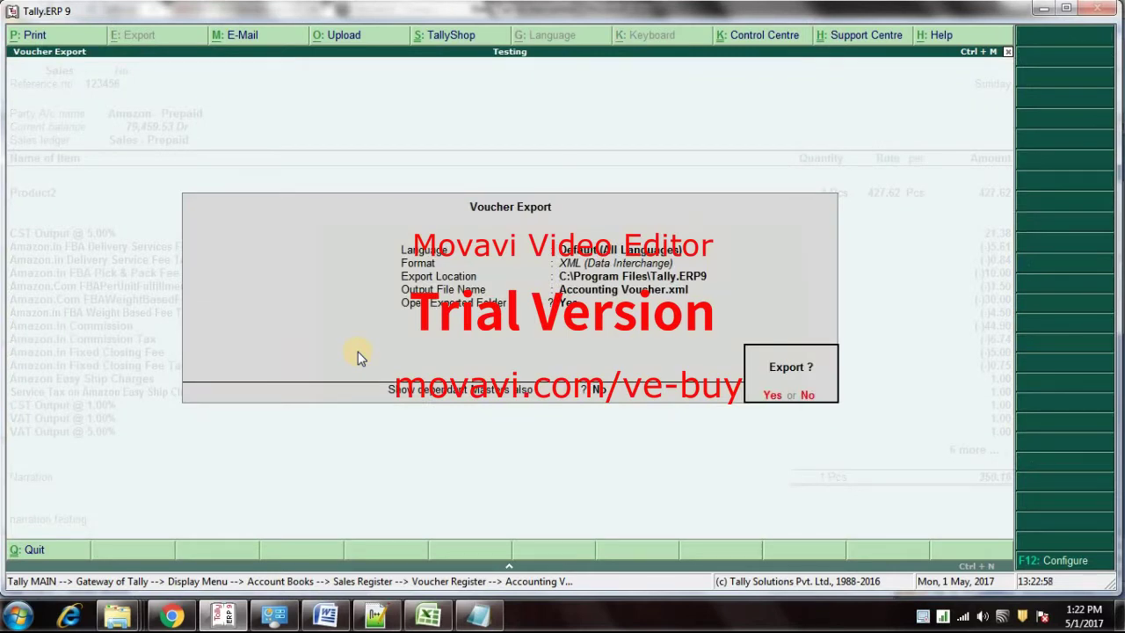
pyautogui.press('Return')
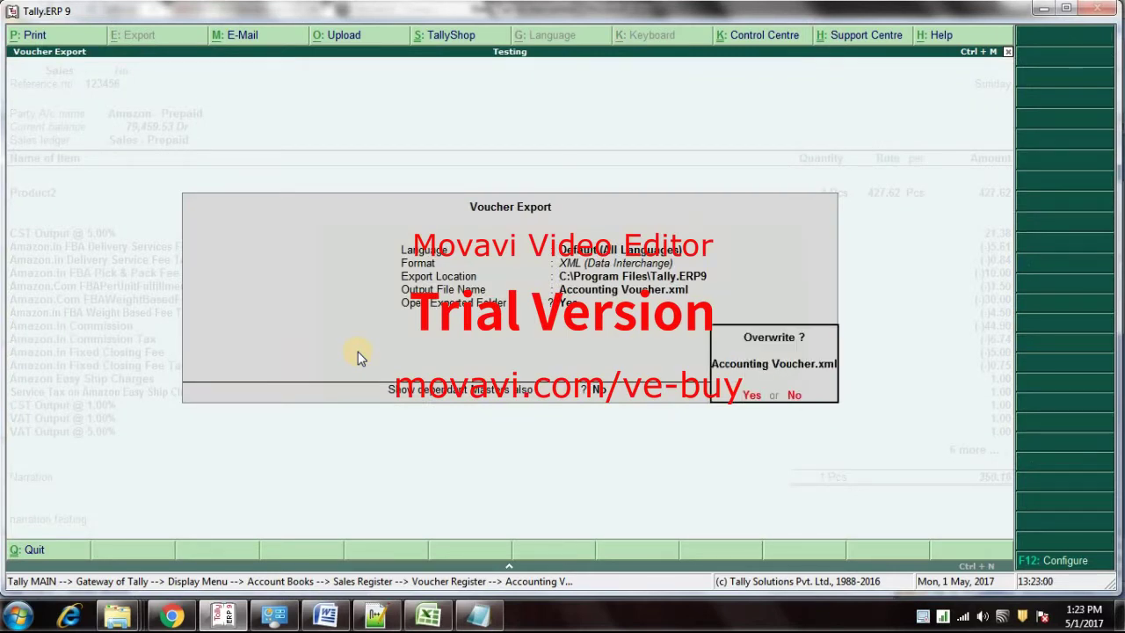
pyautogui.press('Return')
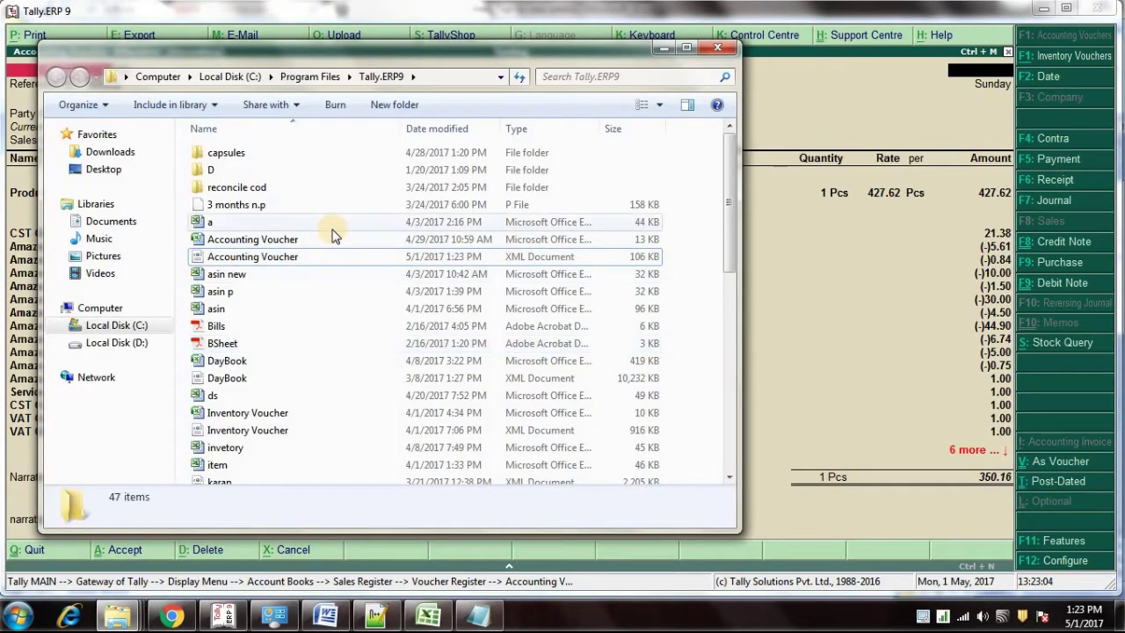
# Step: Open the exported Accounting Voucher XML in Notepad++, reload it and view its beginning, and close the export folder
pyautogui.click(312, 258)
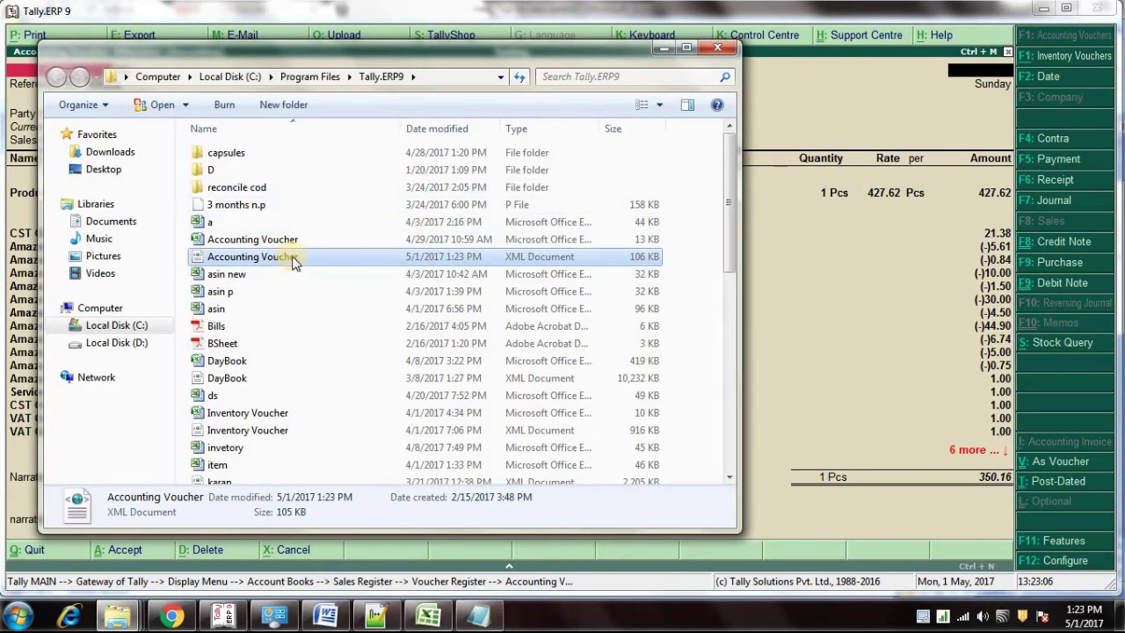
pyautogui.rightClick(291, 262)
pyautogui.click(334, 322)
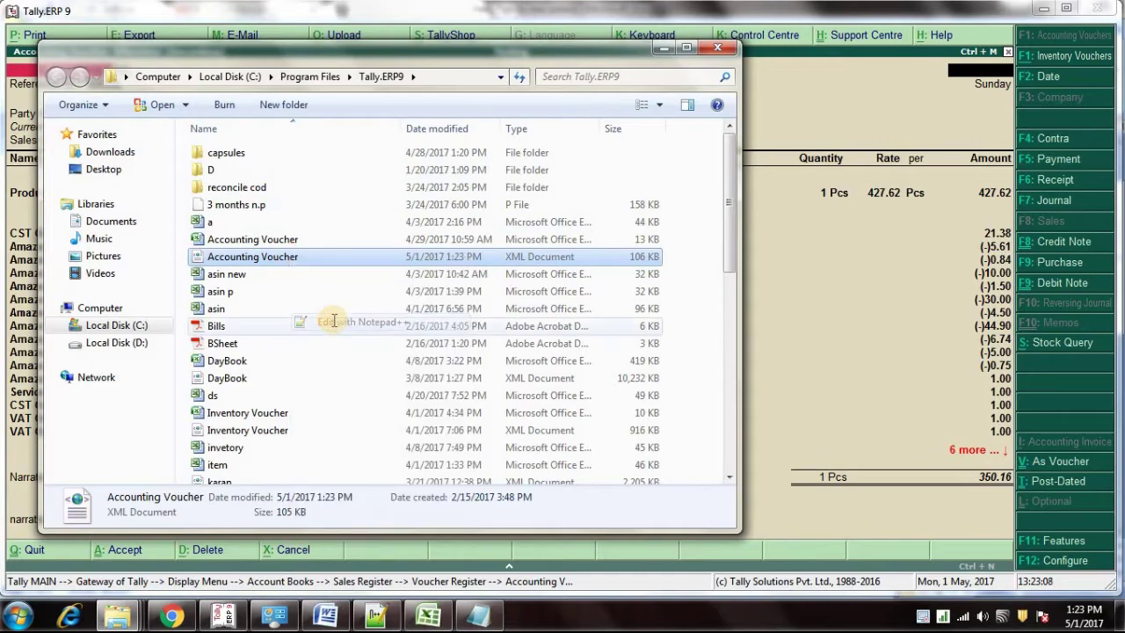
pyautogui.click(597, 374)
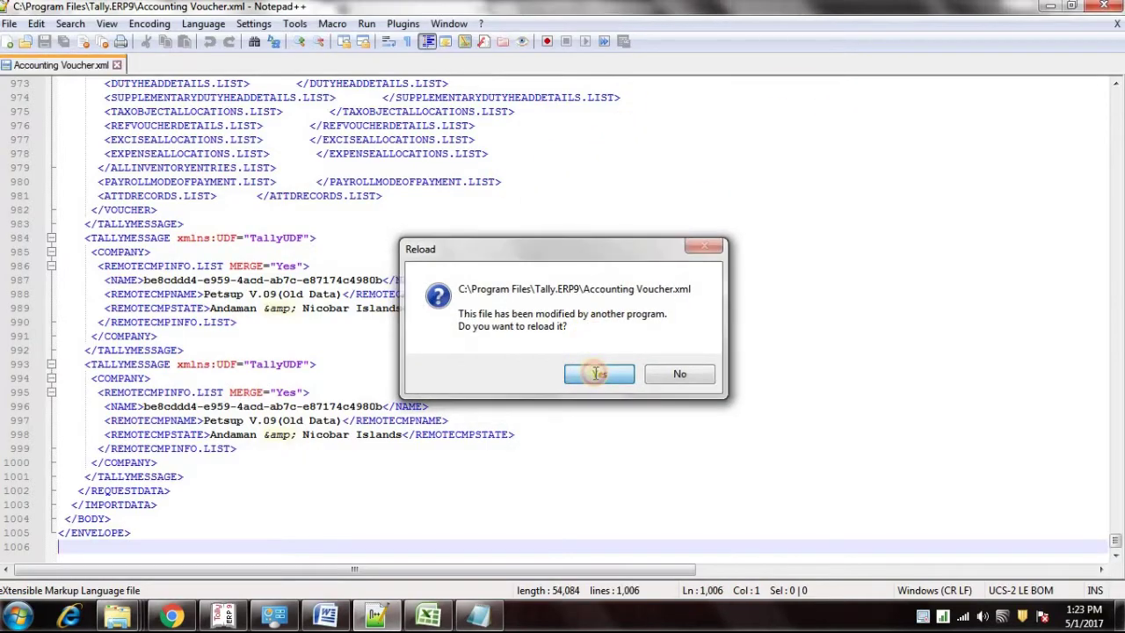
pyautogui.scroll(12, 294, 273)
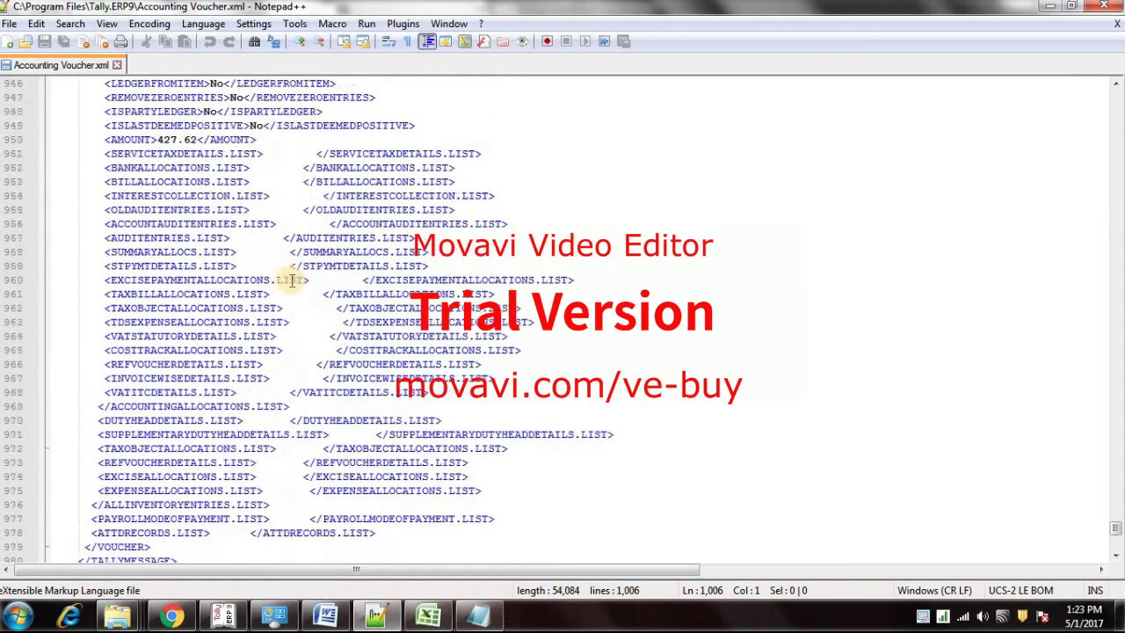
pyautogui.moveTo(1118, 520); pyautogui.dragTo(1048, 13)
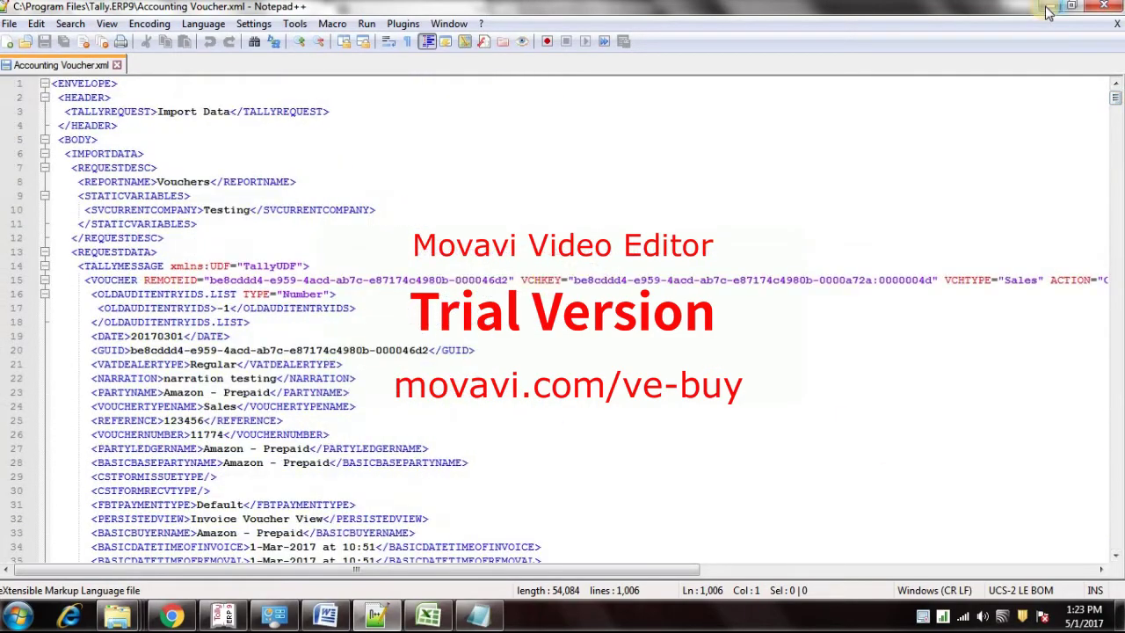
pyautogui.click(1048, 10)
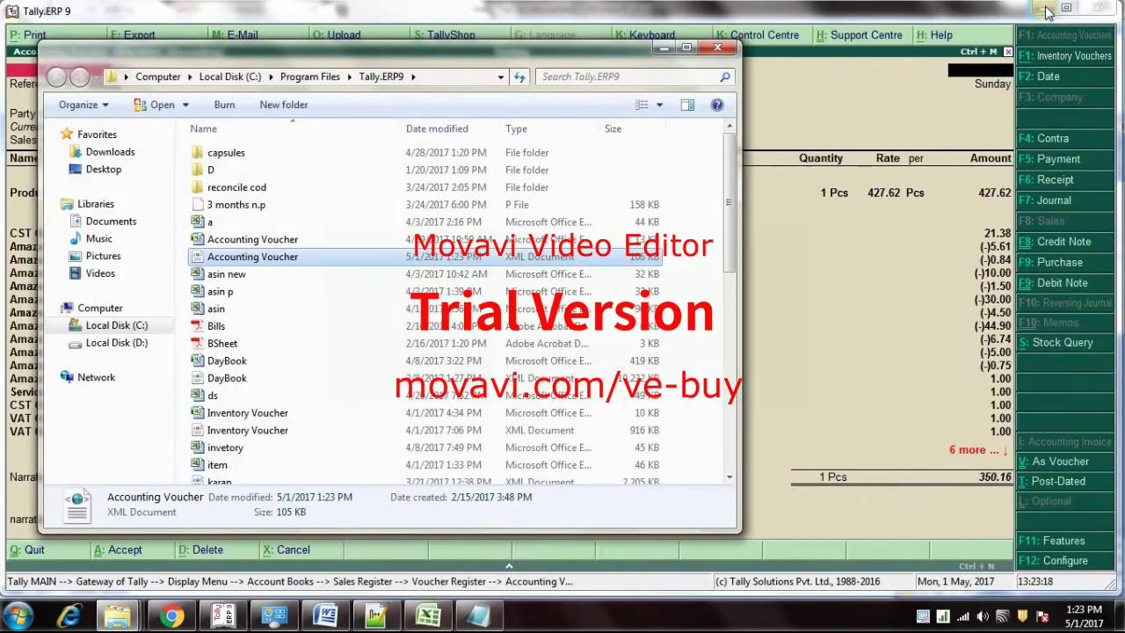
pyautogui.click(720, 50)
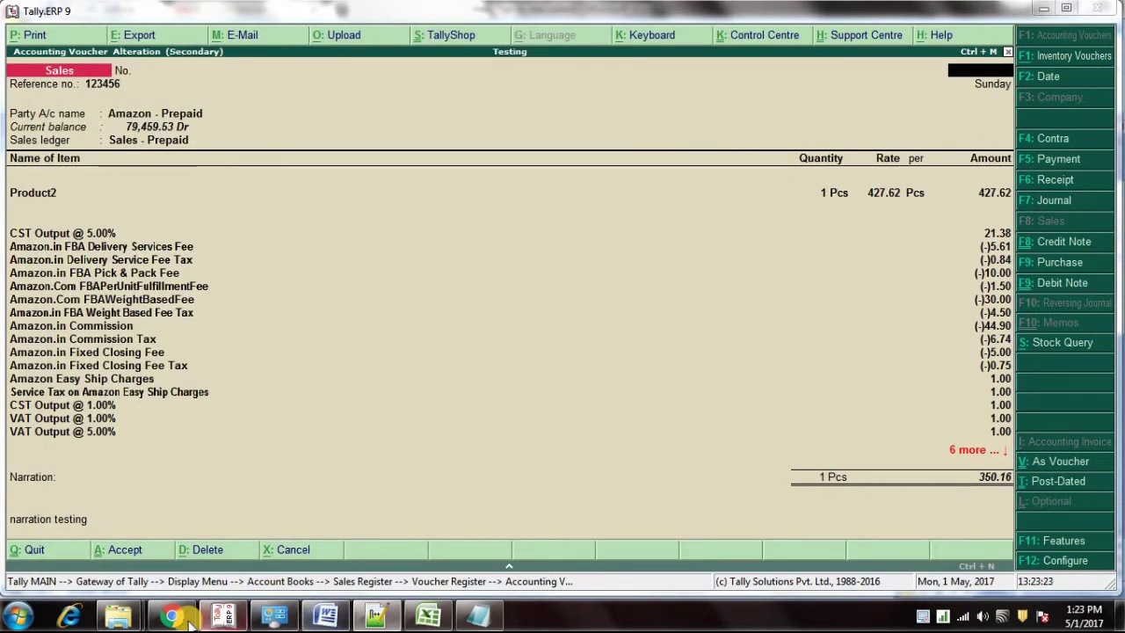
# Step: Highlight the Step3 instructions in Word and download a settlement flat file from the All Statements payments page of Amazon Seller Central in Chrome
pyautogui.click(325, 616)
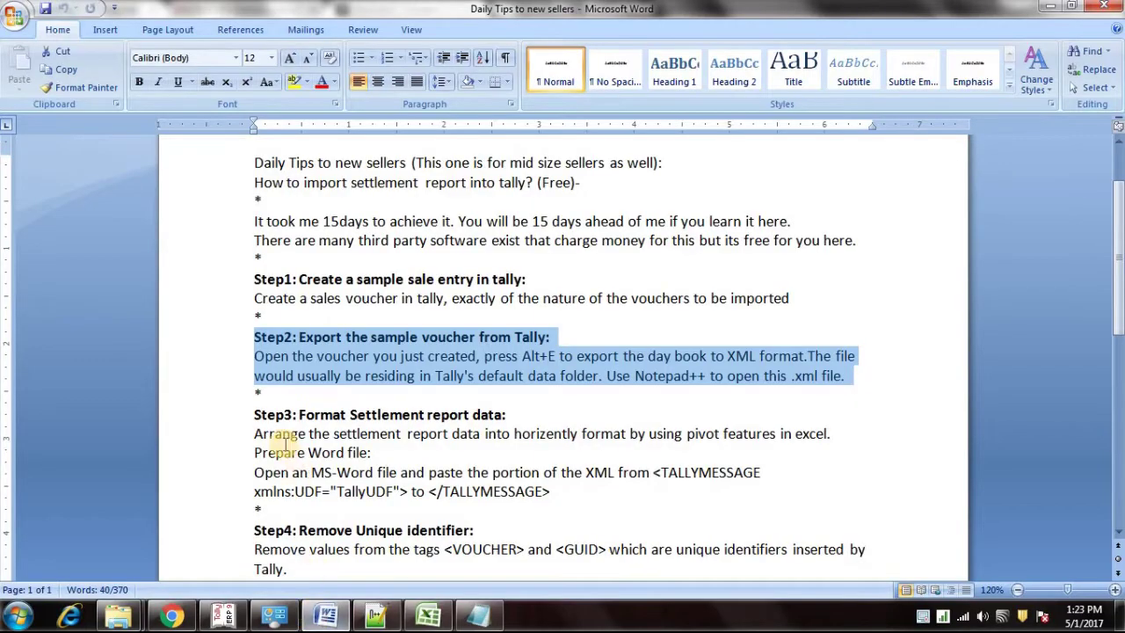
pyautogui.moveTo(249, 409); pyautogui.dragTo(356, 451)
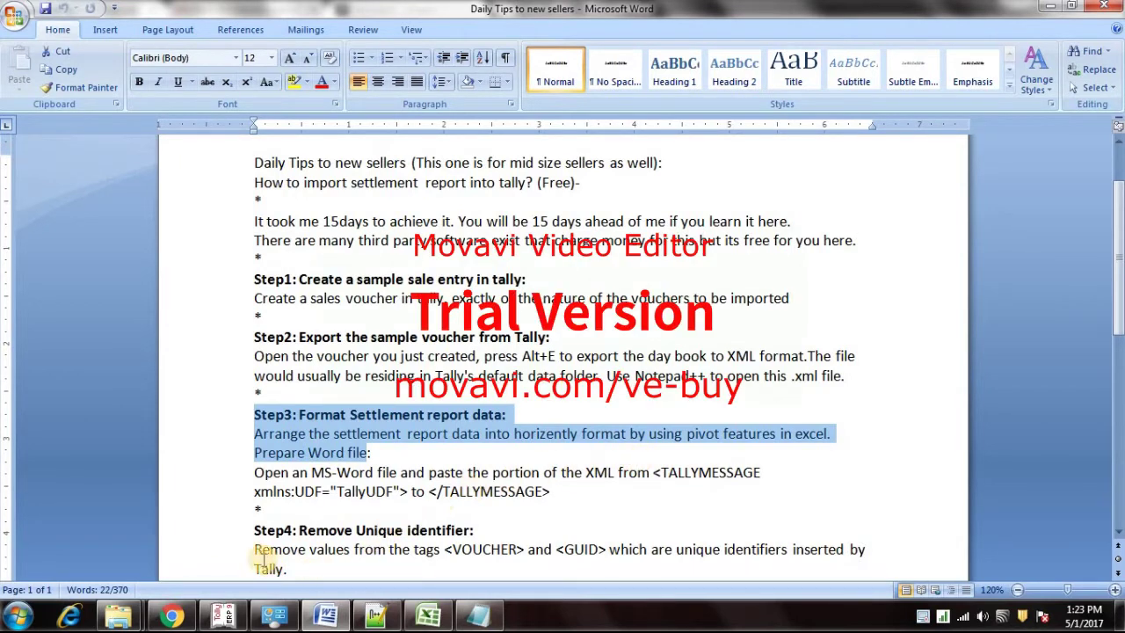
pyautogui.click(181, 618)
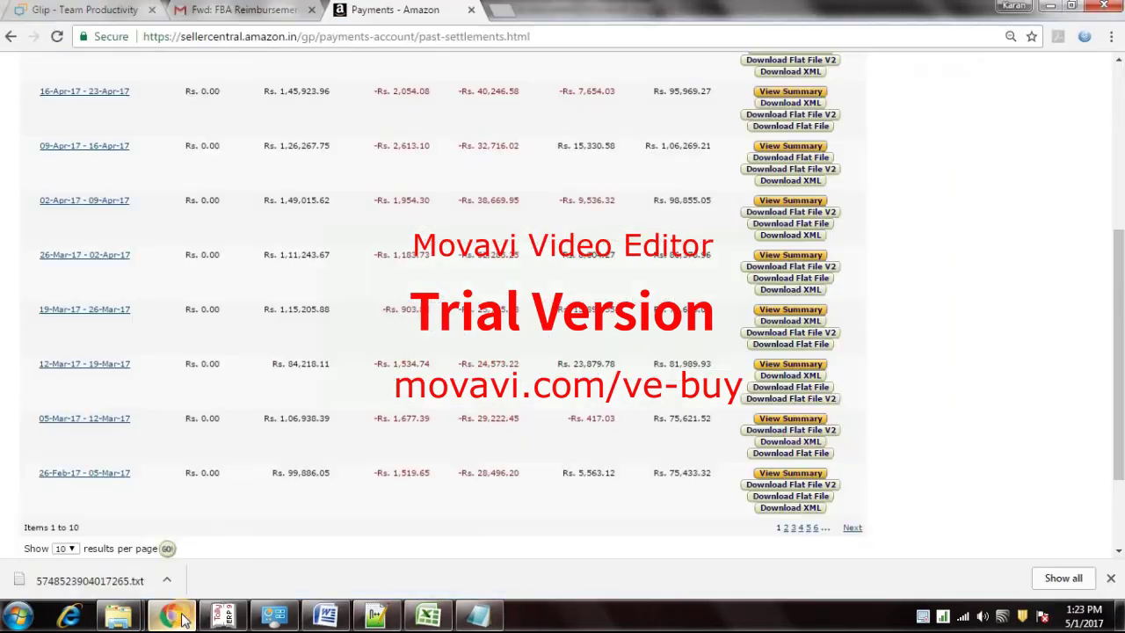
pyautogui.scroll(5, 196, 491)
pyautogui.scroll(3, 196, 490)
pyautogui.moveTo(414, 76)
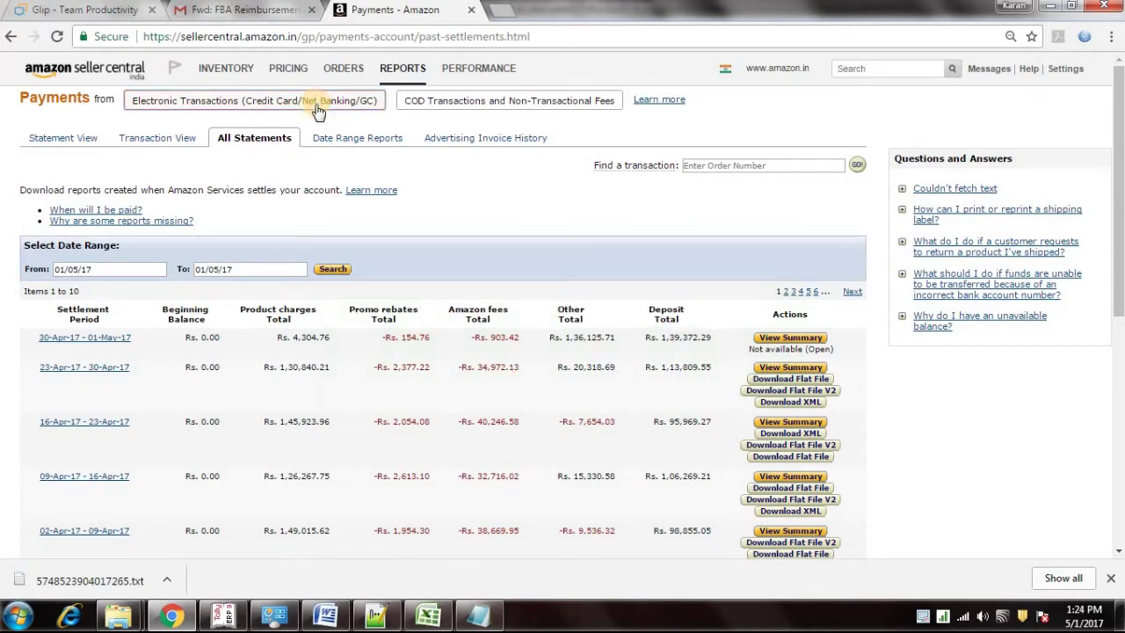
pyautogui.click(277, 142)
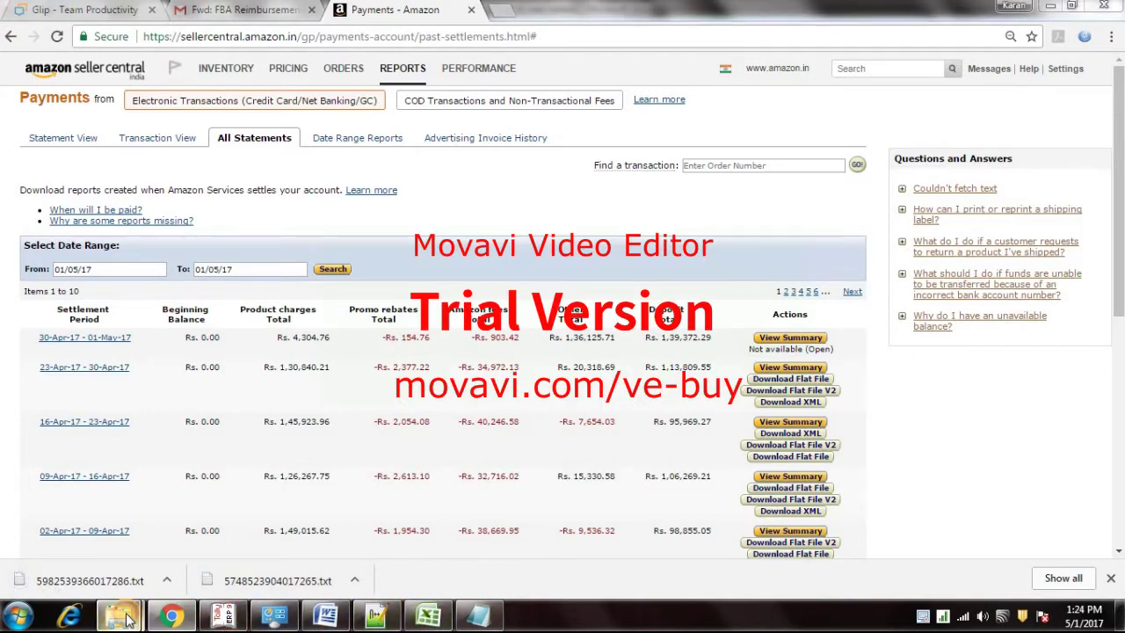
# Step: Open the Settelment_Report workbook from New folder in Excel and select the INR currency cell F2 on the database sheet
pyautogui.moveTo(132, 620)
pyautogui.click(129, 523)
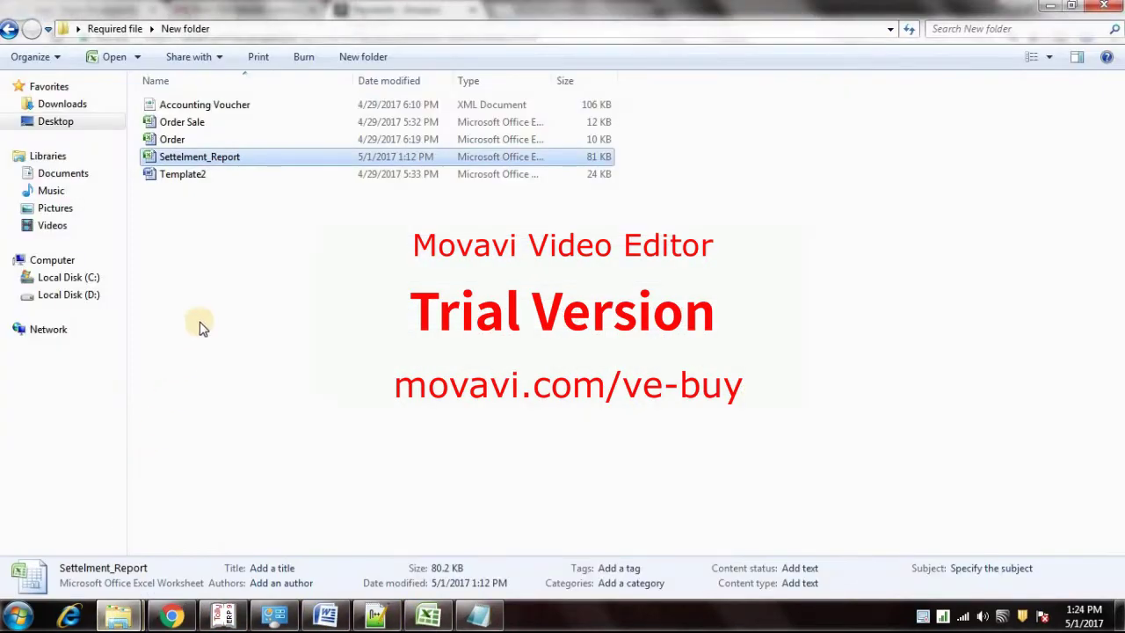
pyautogui.doubleClick(217, 157)
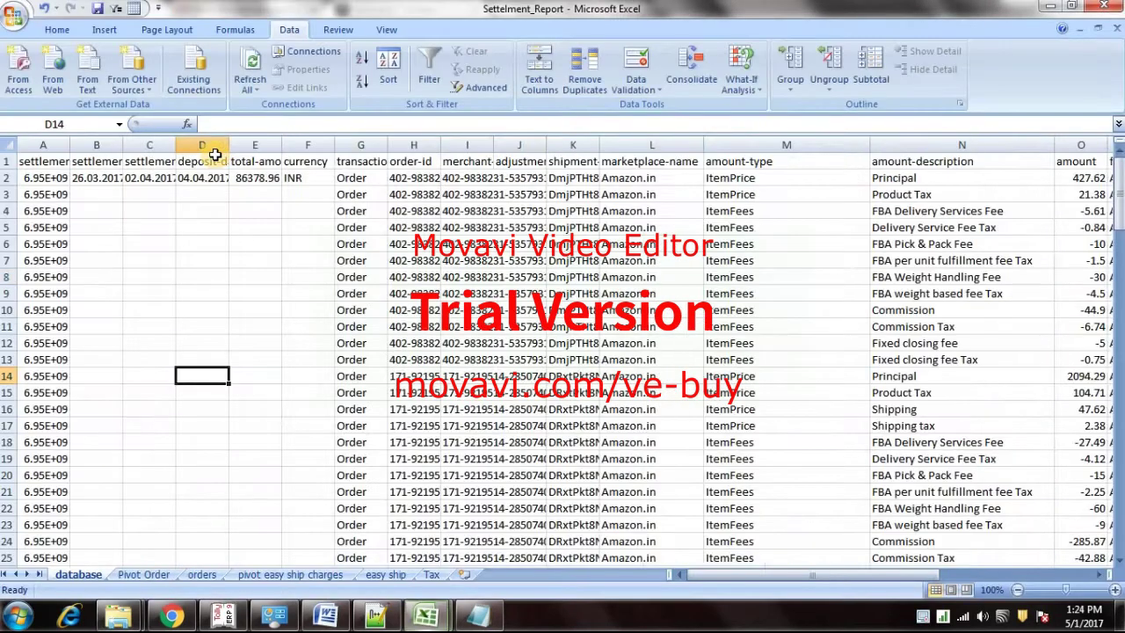
pyautogui.click(293, 176)
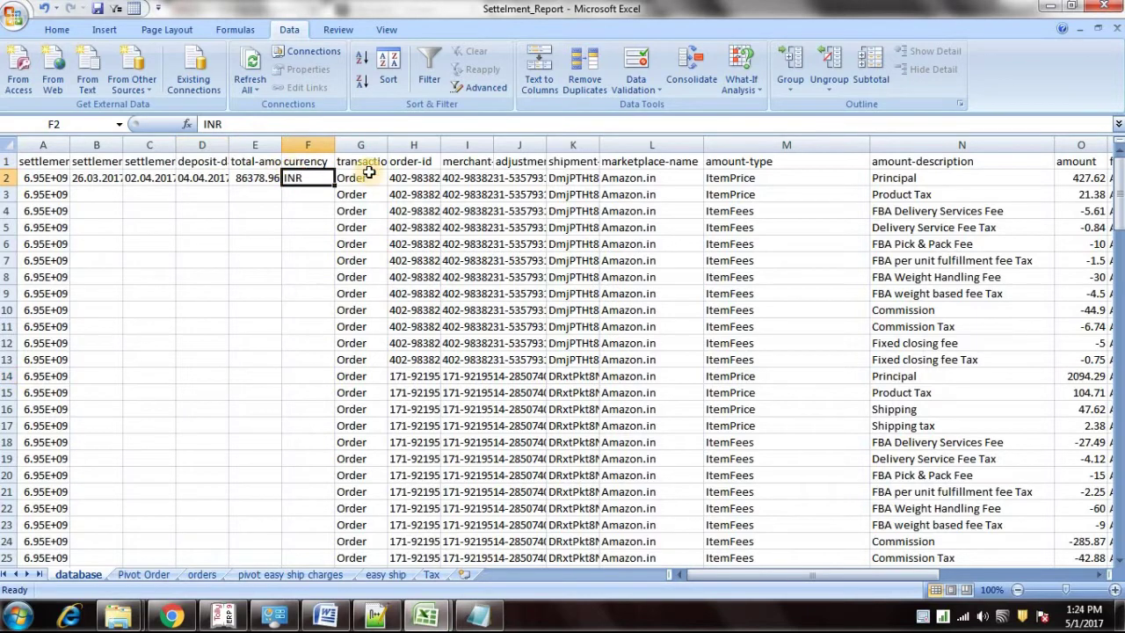
# Step: Look through the row 2 values from transaction-type to marketplace-name on the database sheet
pyautogui.press('Right')
pyautogui.press('Right')
pyautogui.press('Right')
pyautogui.press('Right')
pyautogui.press('Right')
pyautogui.press('Right')
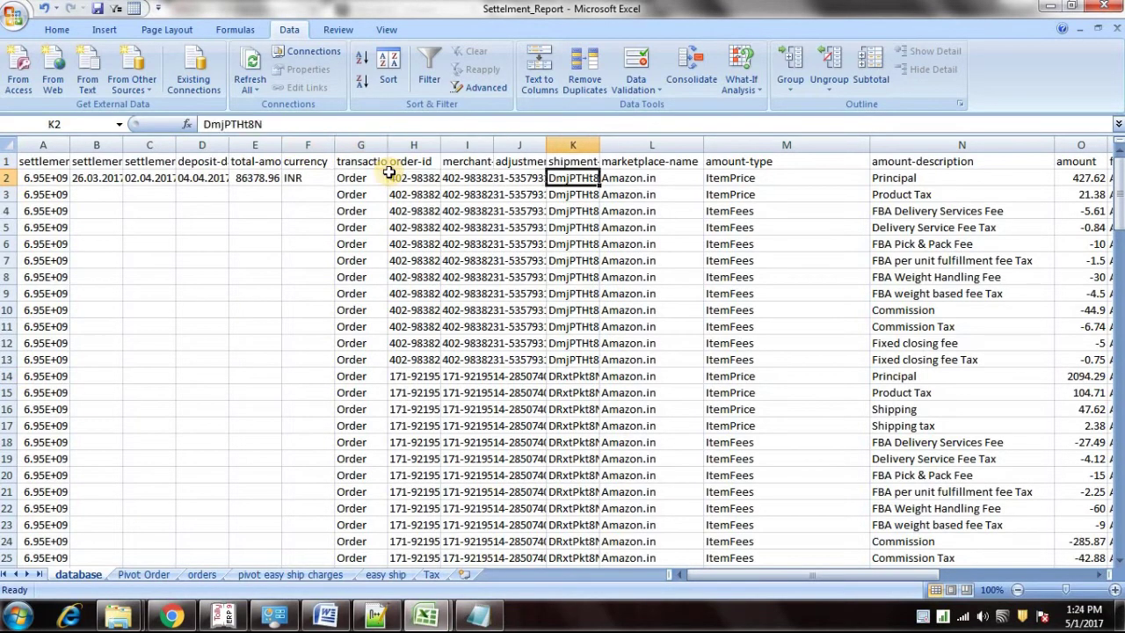
pyautogui.press('Right')
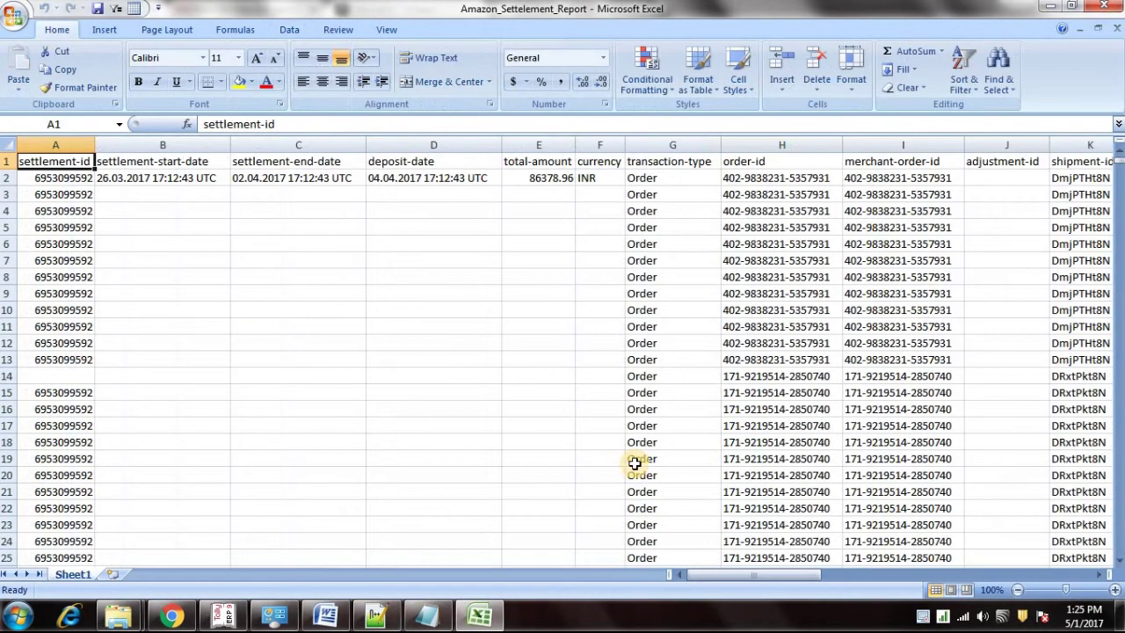
# Step: In the Amazon_Settelement_Report workbook, copy cells A1:F2 from settlement-id to currency into a blank Notepad document and return to Excel
pyautogui.click(772, 492)
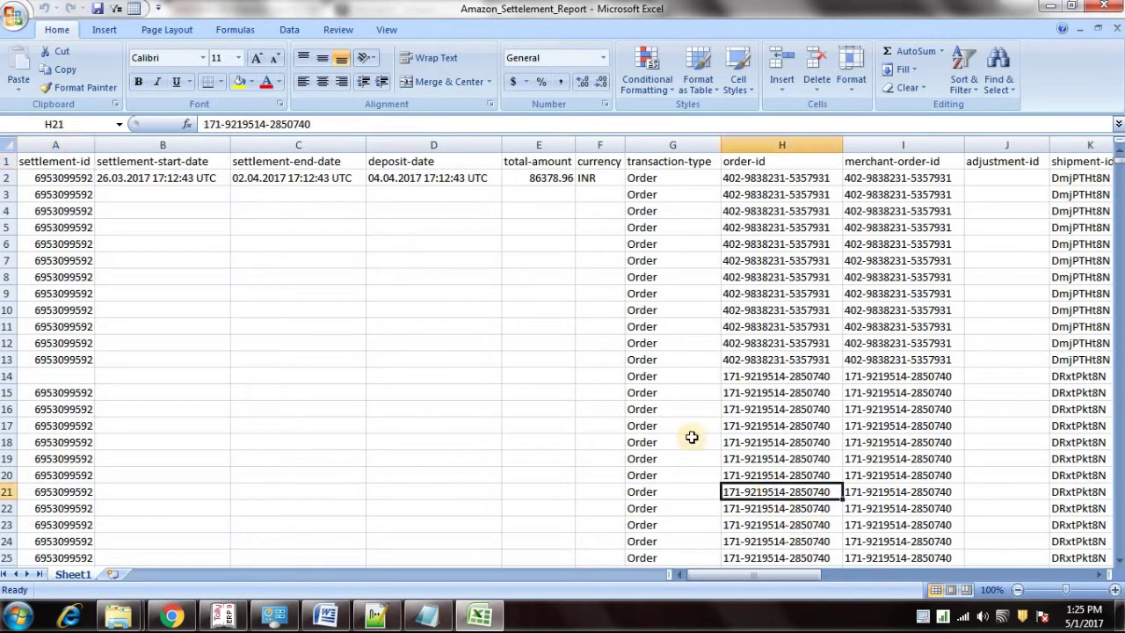
pyautogui.moveTo(30, 164); pyautogui.dragTo(400, 179)
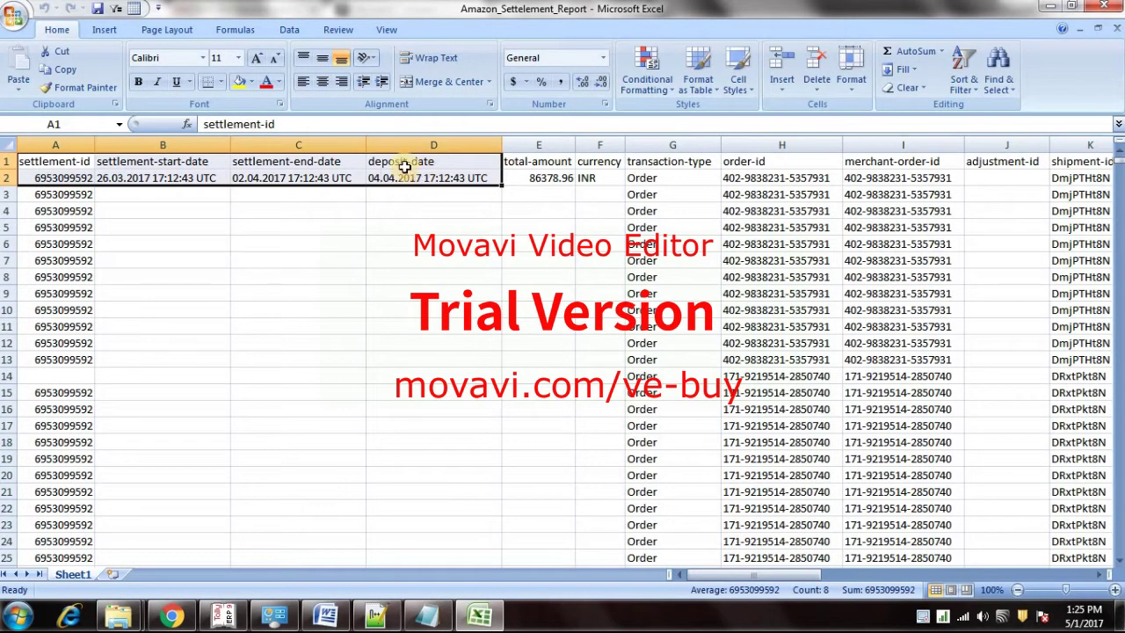
pyautogui.hotkey('shift', 'Right')
pyautogui.hotkey('shift', 'Right')
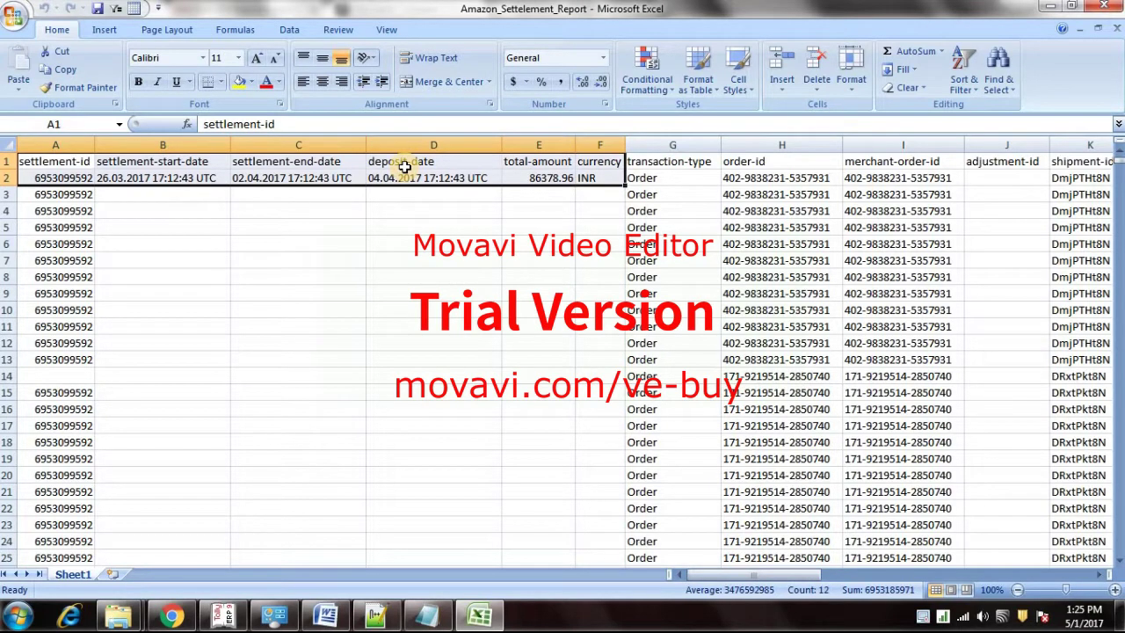
pyautogui.hotkey('ctrl', 'c')
pyautogui.press('super')
pyautogui.click(84, 167)
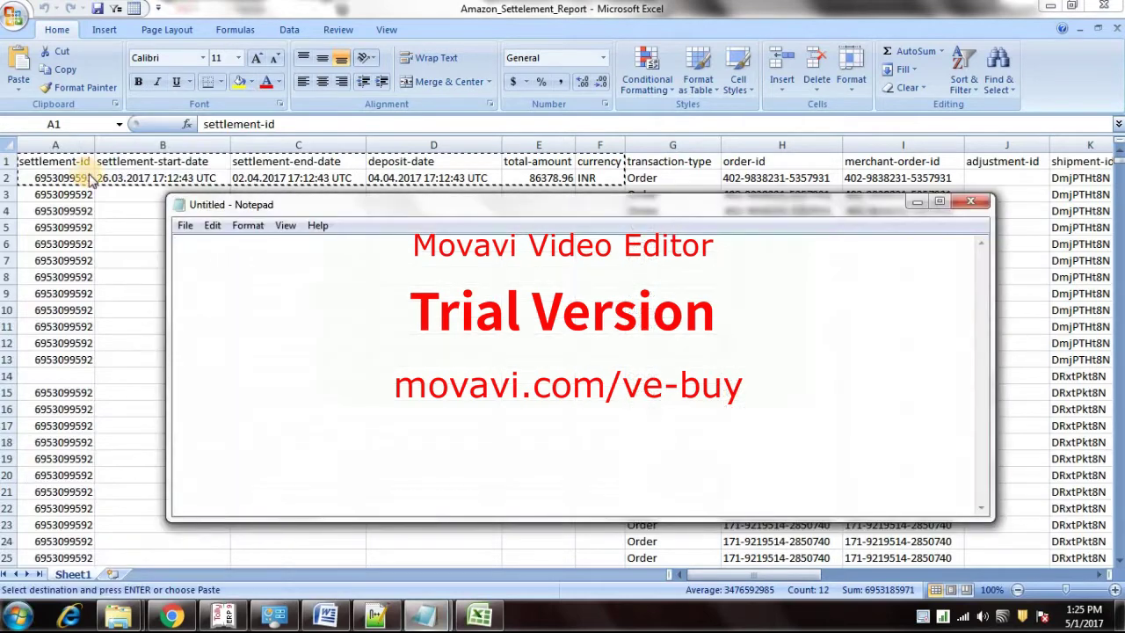
pyautogui.hotkey('ctrl', 'v')
pyautogui.hotkey('alt', 'Tab')
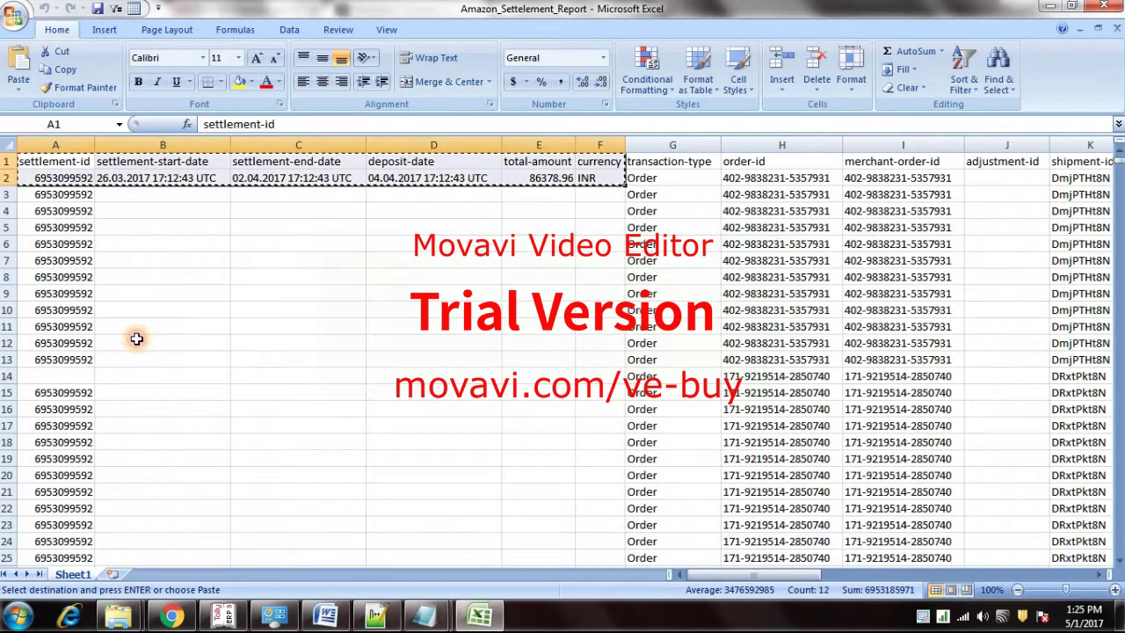
# Step: Insert a blank column before merchant-order-id and give it the header Narration
pyautogui.click(879, 145)
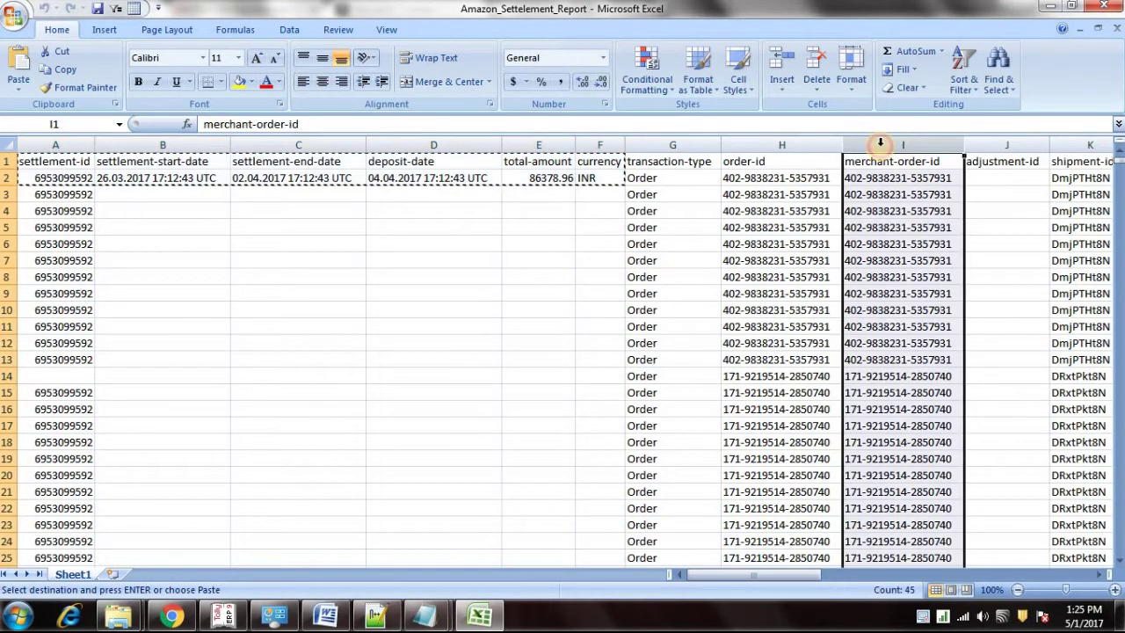
pyautogui.rightClick(881, 145)
pyautogui.click(813, 251)
pyautogui.rightClick(875, 145)
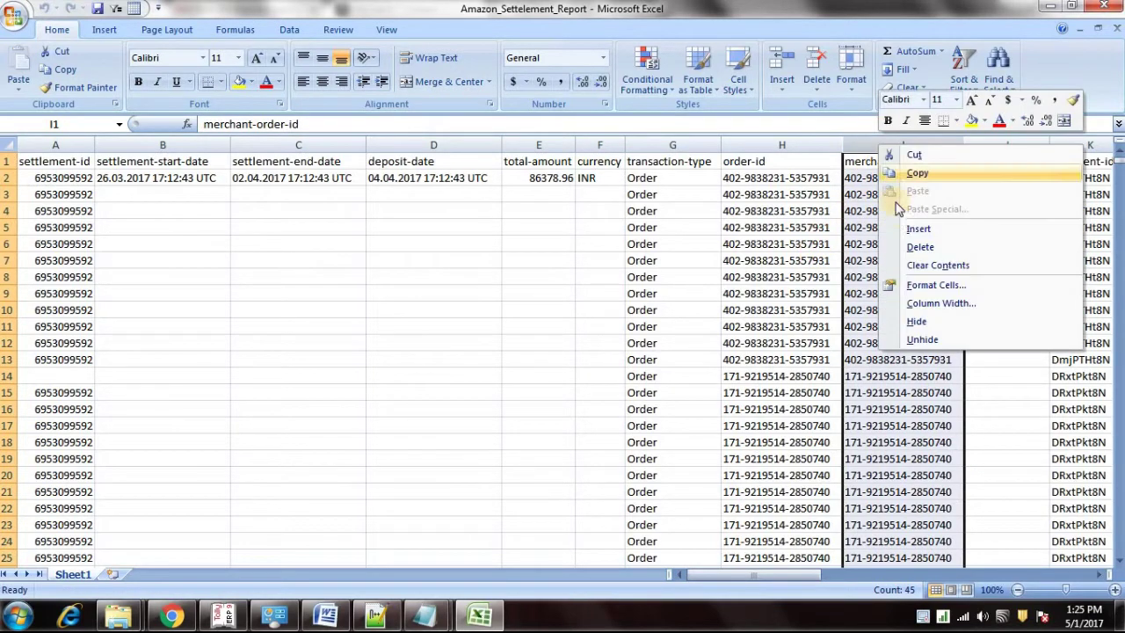
pyautogui.click(917, 229)
pyautogui.click(879, 165)
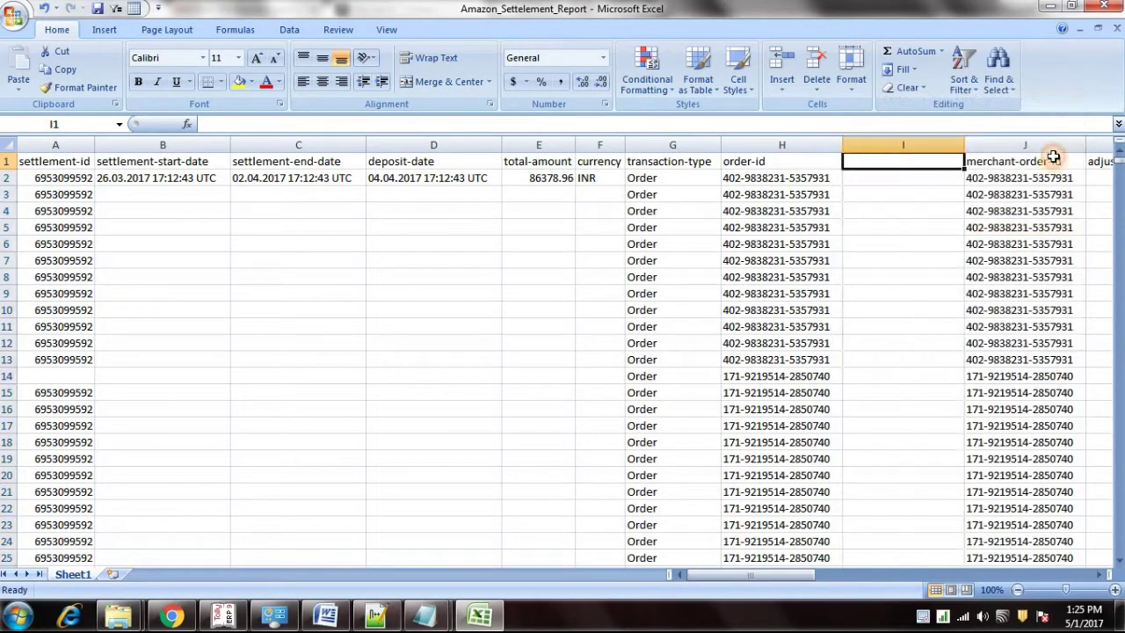
pyautogui.write('Narrat')
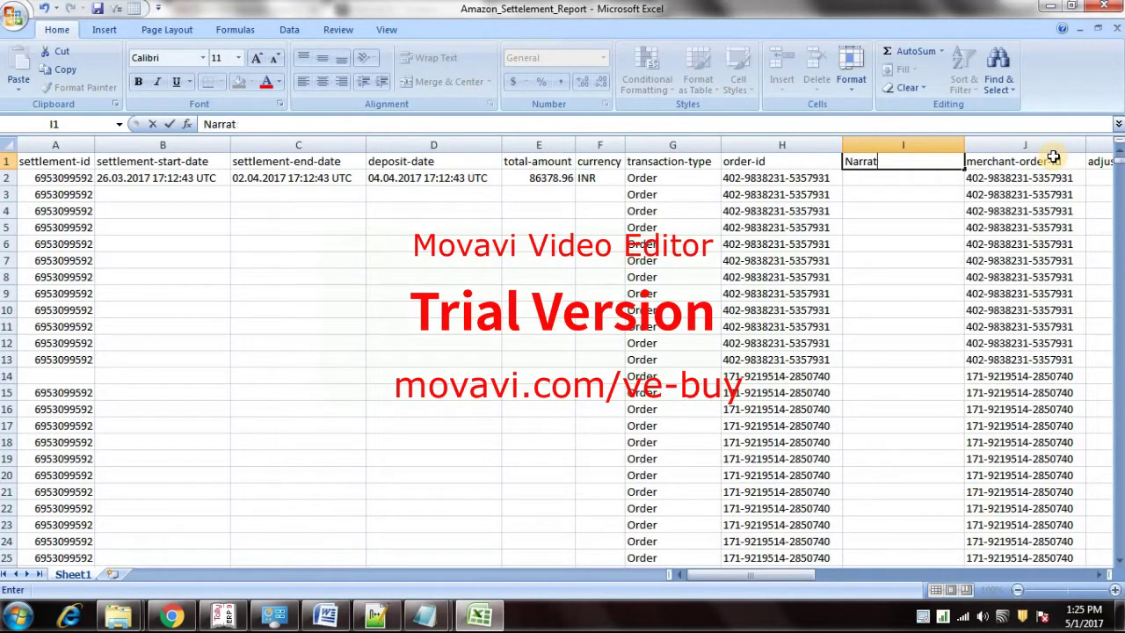
pyautogui.write('ion')
pyautogui.press('Return')
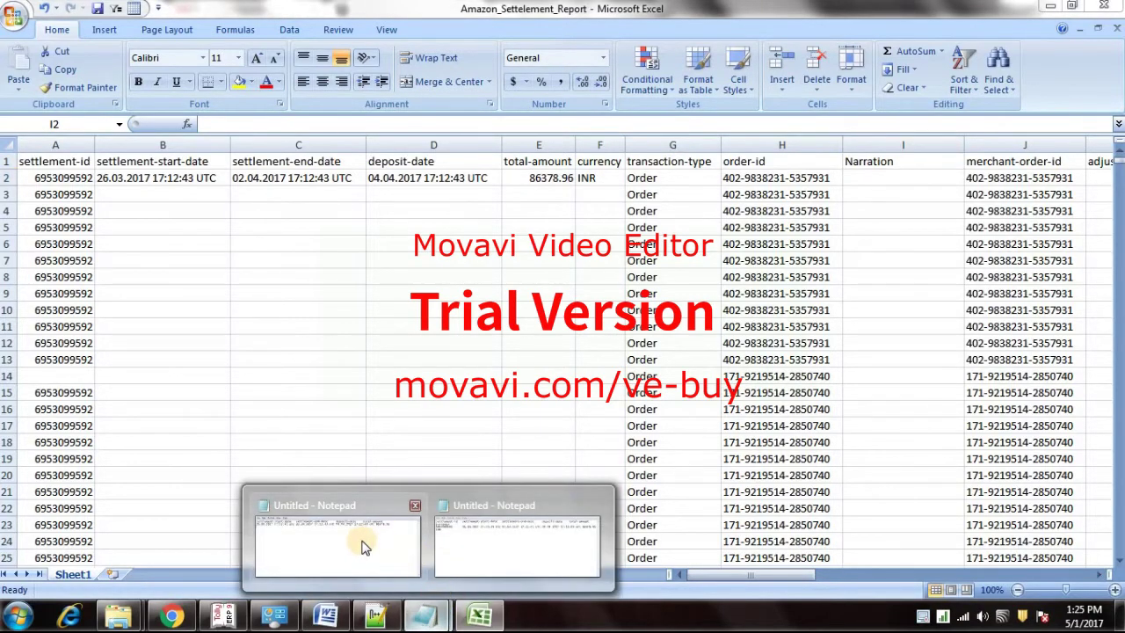
# Step: Copy the settlement start, end and deposit dates and total amount text from Notepad into Narration cell I2 and turn off text wrapping
pyautogui.click(363, 544)
pyautogui.moveTo(848, 268); pyautogui.dragTo(99, 215)
pyautogui.click(328, 310)
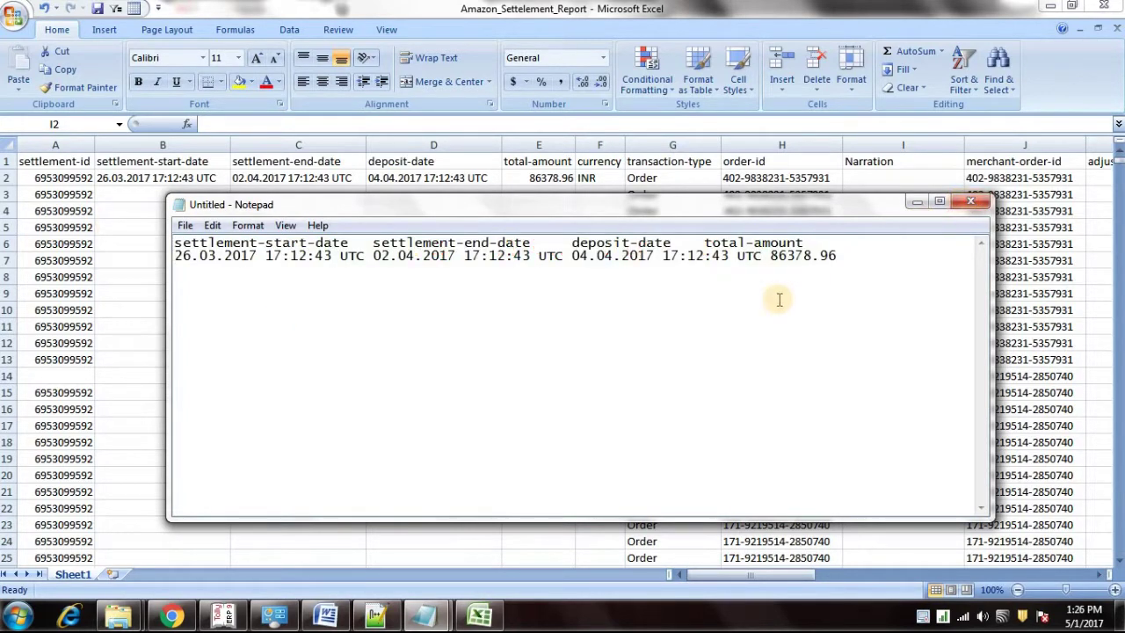
pyautogui.hotkey('ctrl', 'a')
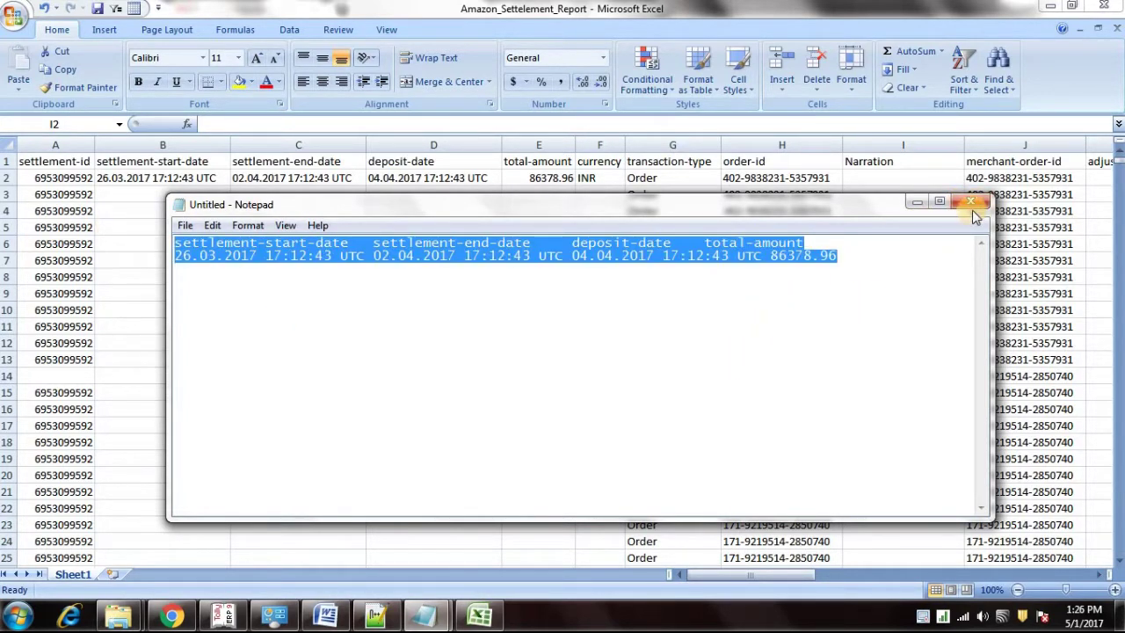
pyautogui.click(898, 181)
pyautogui.doubleClick(898, 181)
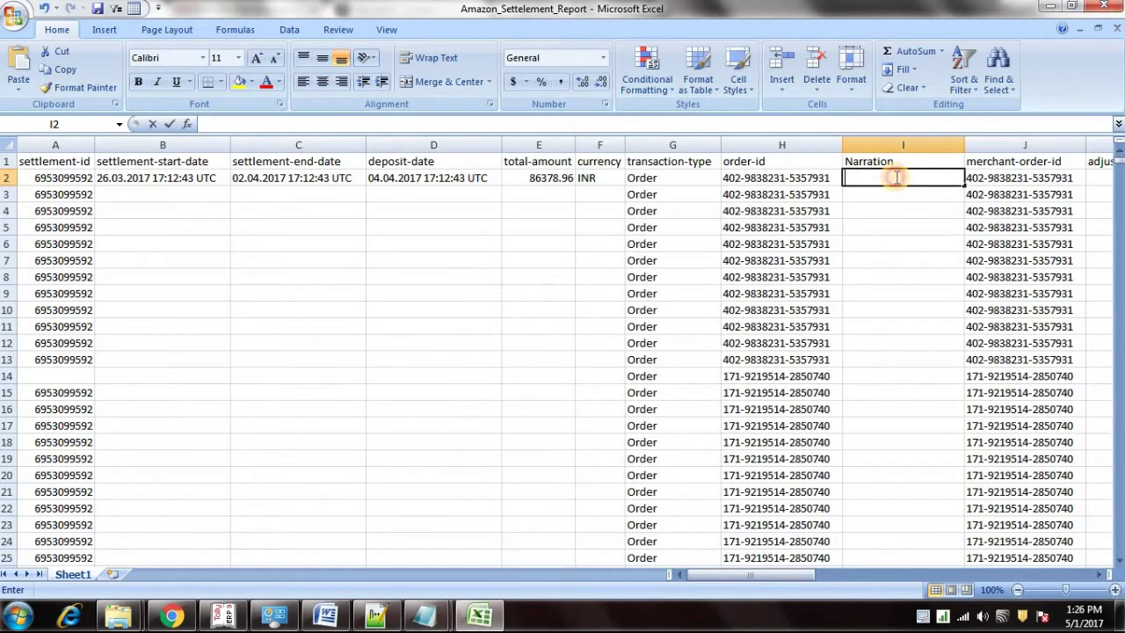
pyautogui.hotkey('ctrl', 'v')
pyautogui.click(902, 265)
pyautogui.click(911, 217)
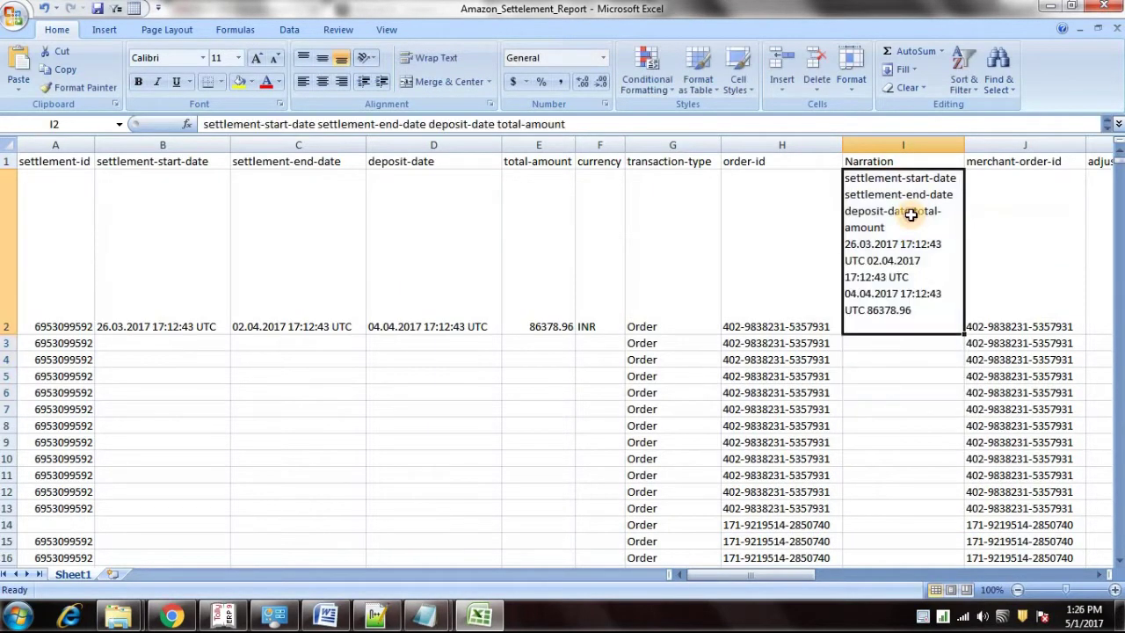
pyautogui.click(408, 68)
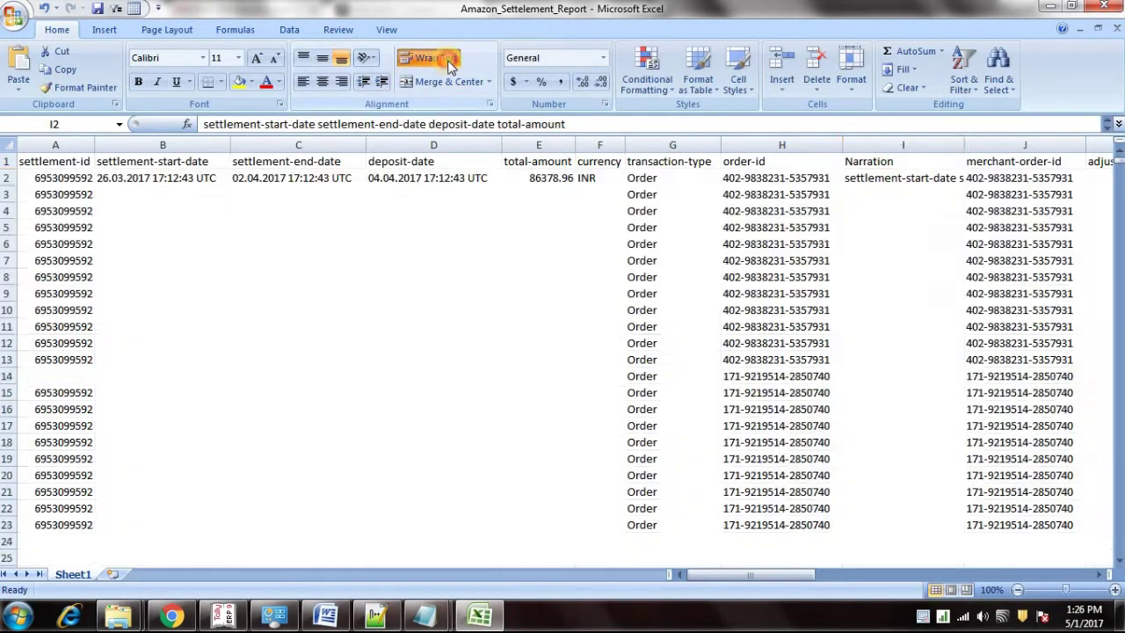
# Step: Fill the narration text from I2 down the Narration column through all the data rows
pyautogui.doubleClick(965, 185)
pyautogui.scroll(-11, 967, 264)
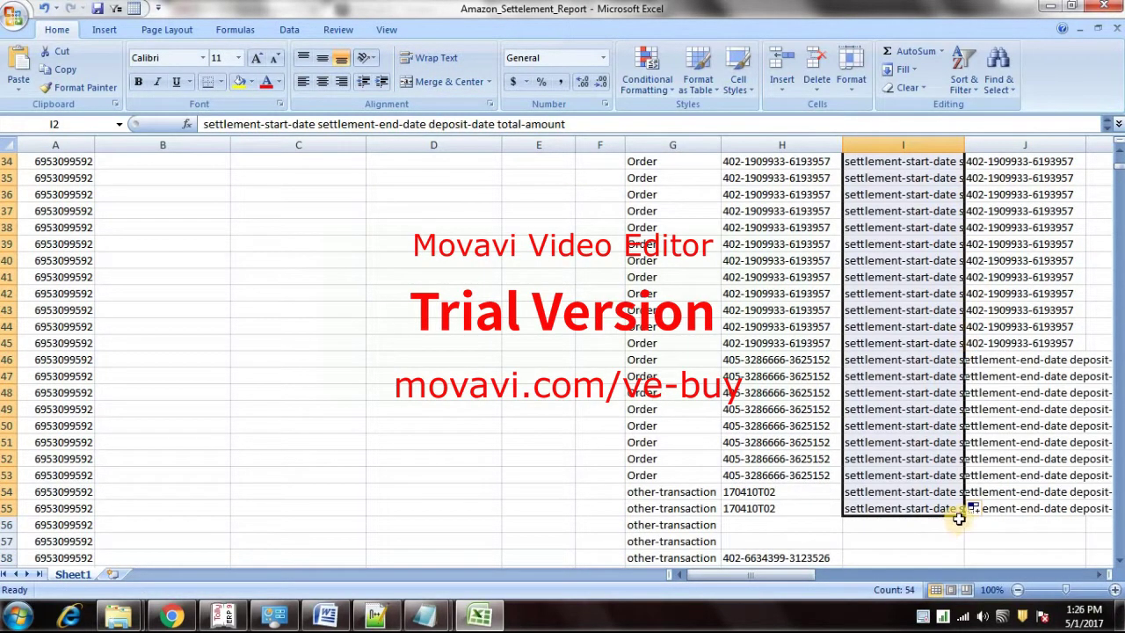
pyautogui.moveTo(963, 515); pyautogui.dragTo(934, 538)
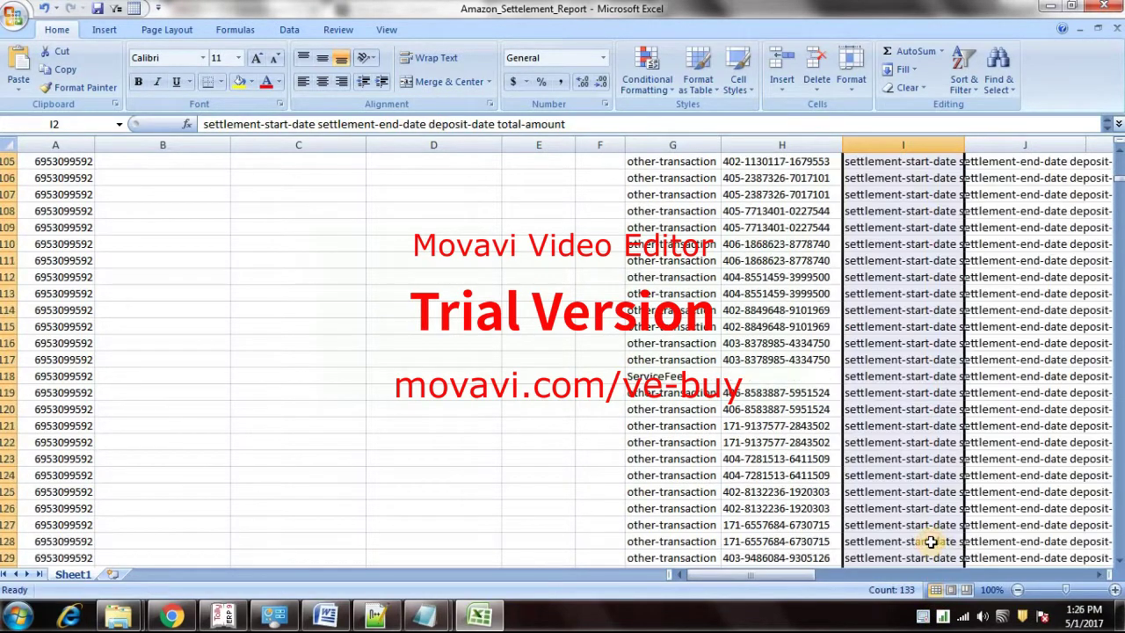
pyautogui.scroll(20, 934, 538)
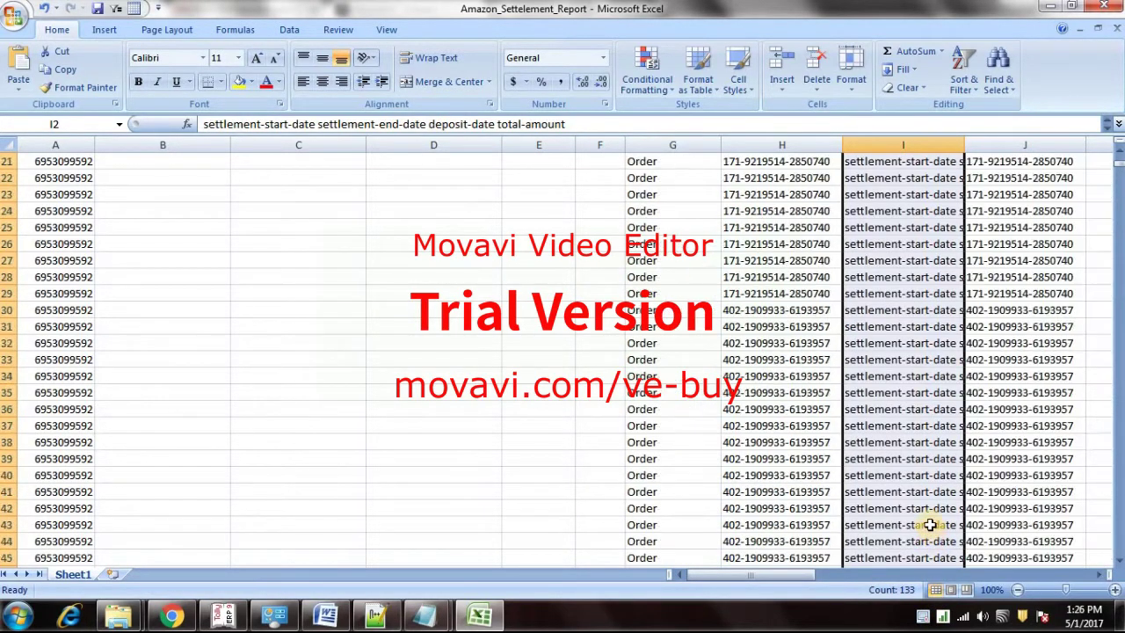
pyautogui.click(667, 240)
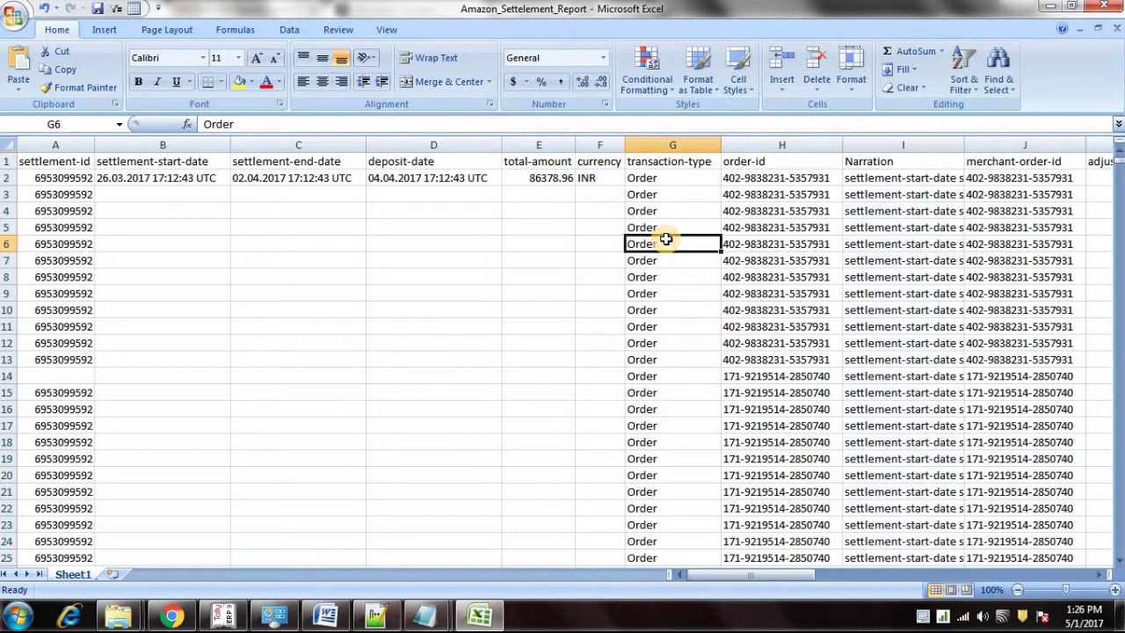
# Step: Delete columns A to F, from settlement-id to currency, on Sheet1
pyautogui.rightClick(426, 616)
pyautogui.click(427, 572)
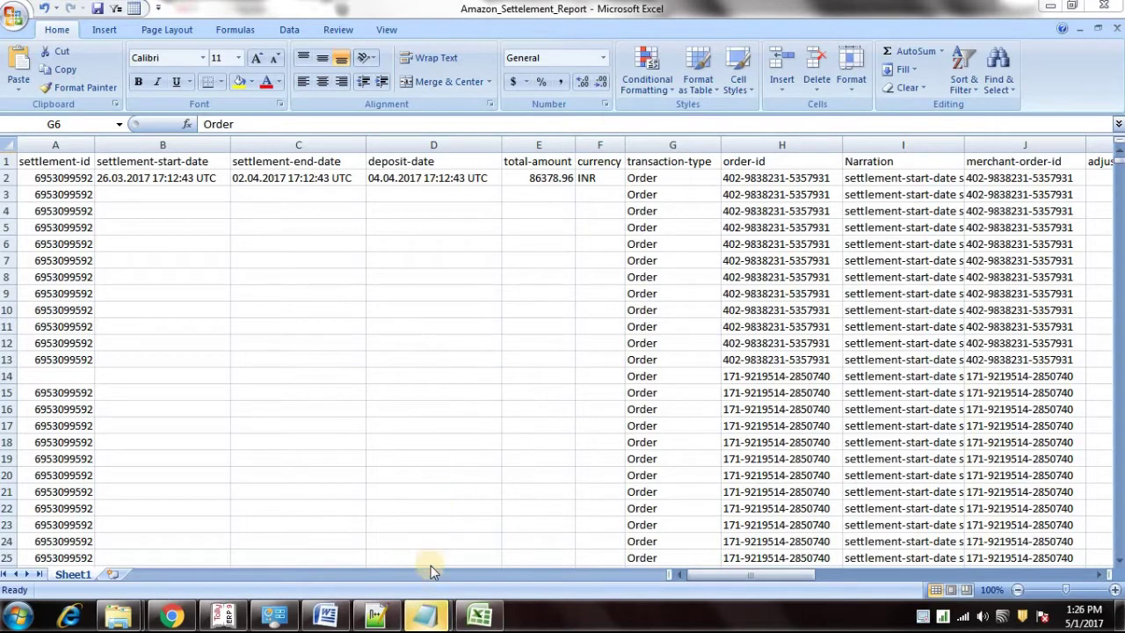
pyautogui.click(589, 143)
pyautogui.moveTo(589, 142); pyautogui.dragTo(91, 146)
pyautogui.rightClick(92, 146)
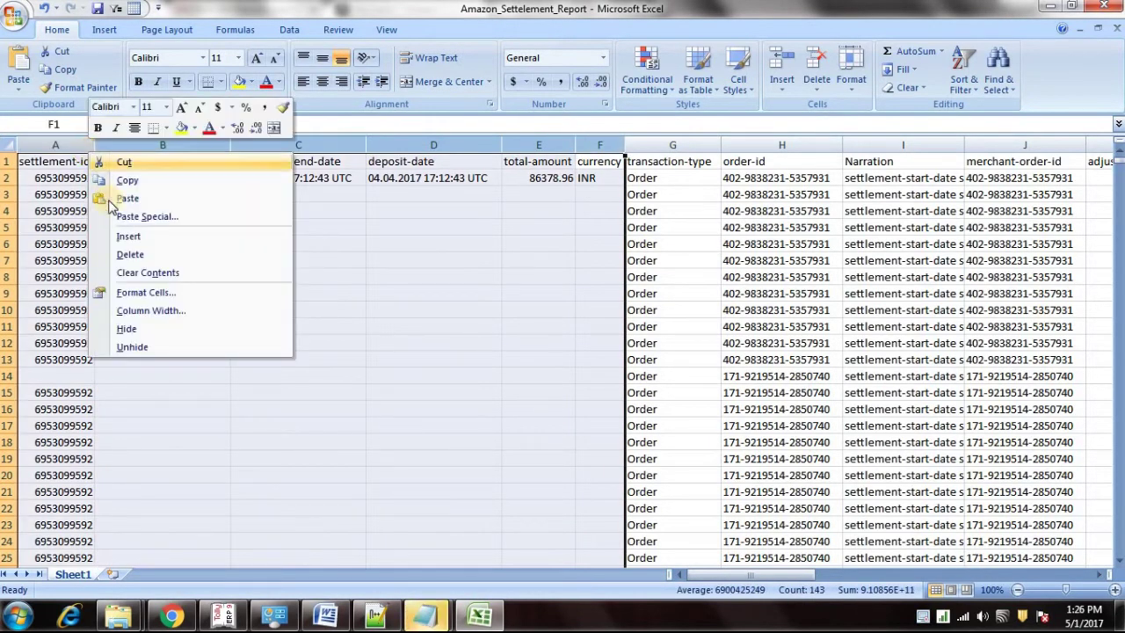
pyautogui.click(130, 254)
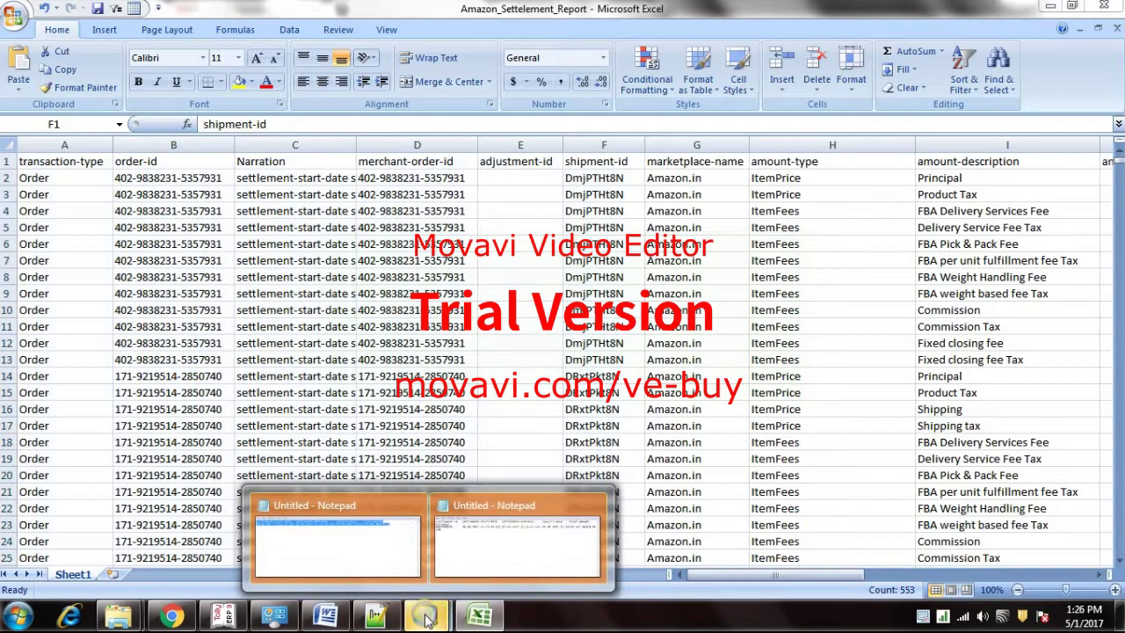
# Step: Close both untitled Notepad documents without saving and return to the settlement sheet in Excel
pyautogui.rightClick(426, 620)
pyautogui.click(427, 568)
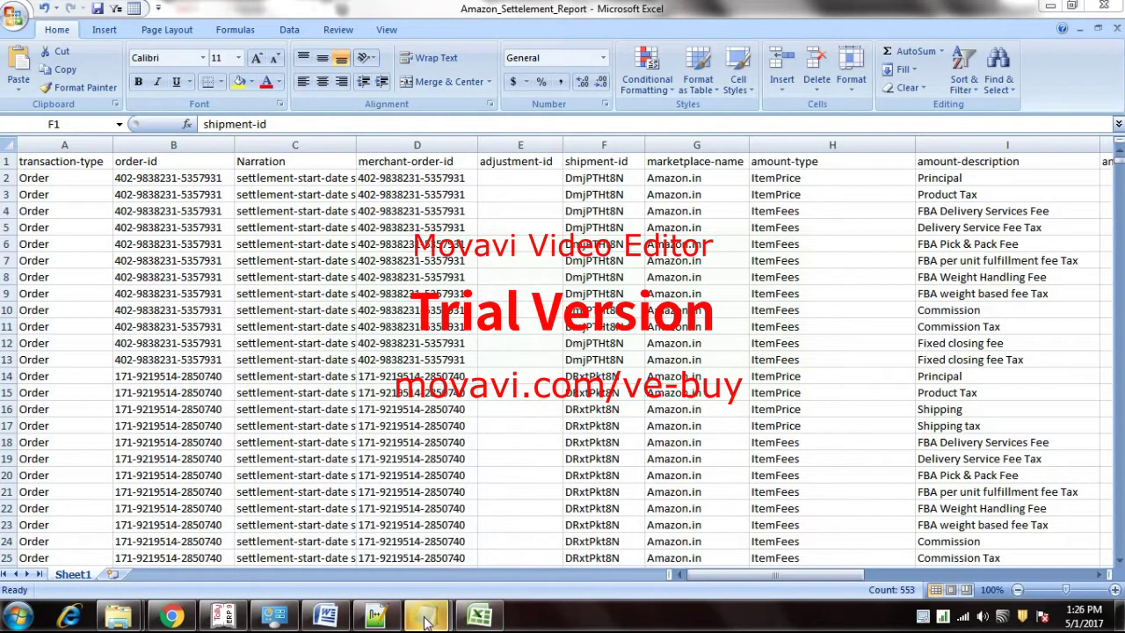
pyautogui.click(514, 534)
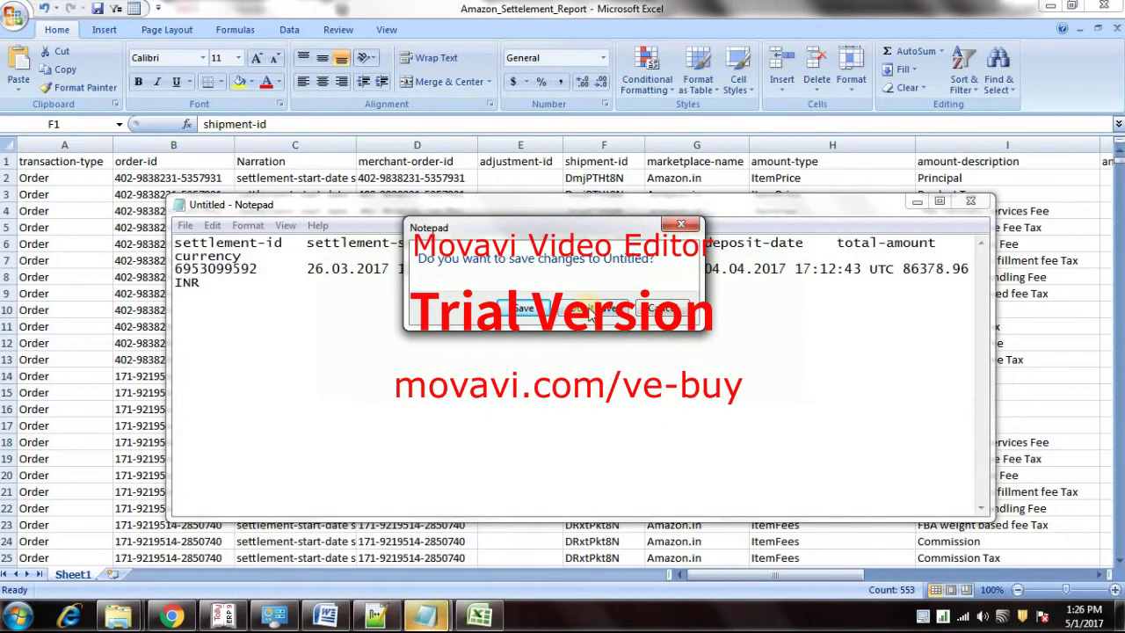
pyautogui.click(591, 315)
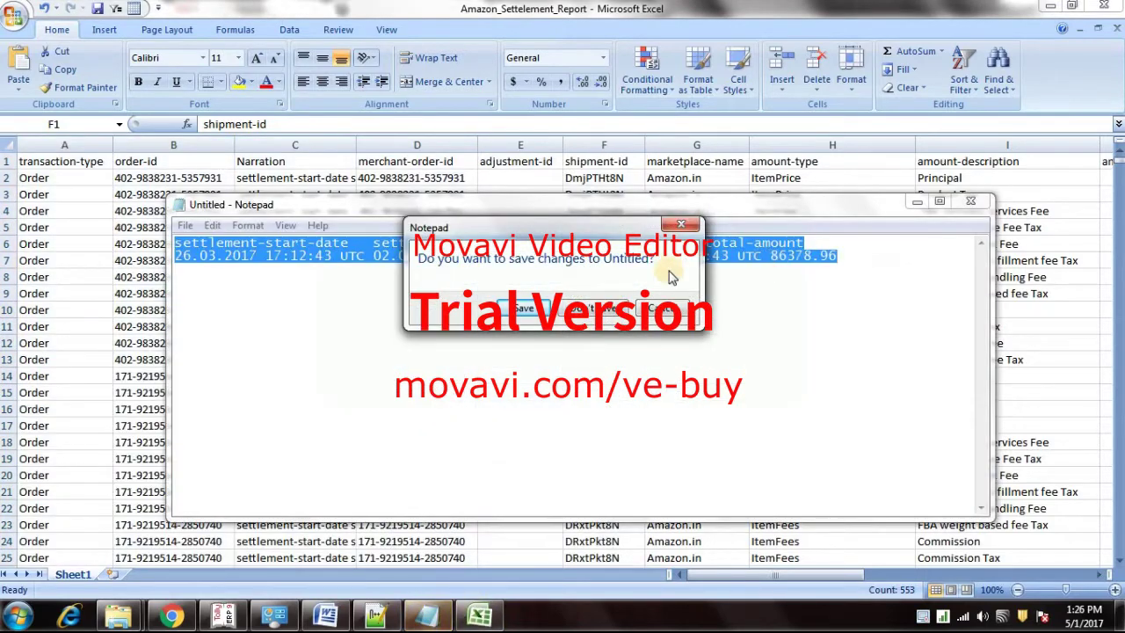
pyautogui.click(607, 308)
pyautogui.click(668, 277)
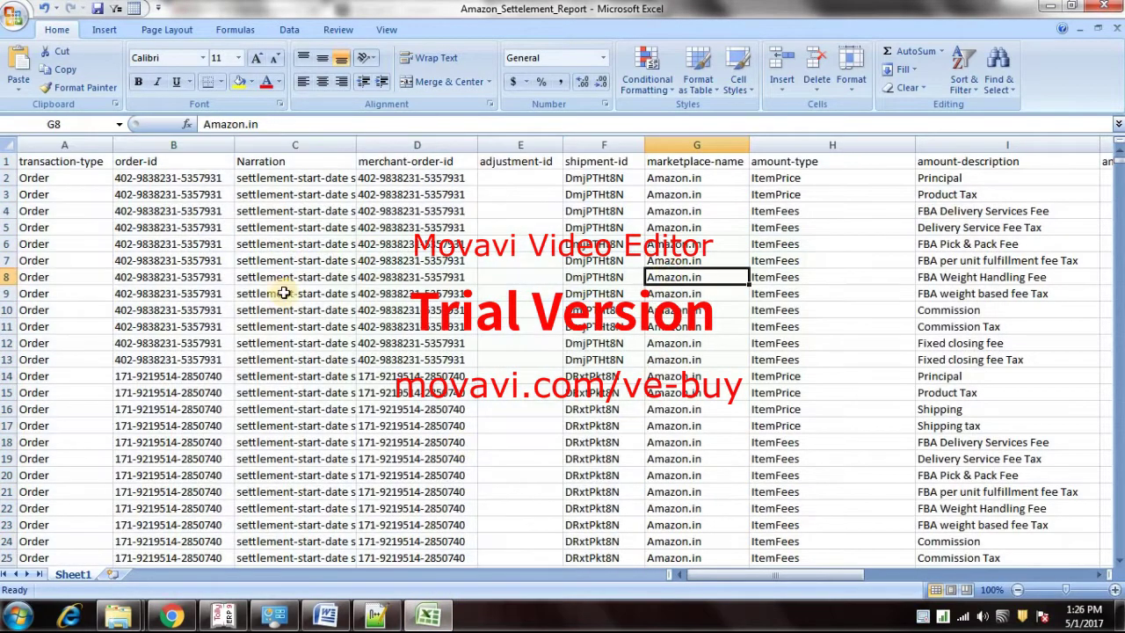
# Step: Delete the adjustment-id and merchant-order-id columns
pyautogui.moveTo(724, 576); pyautogui.dragTo(686, 576)
pyautogui.click(533, 144)
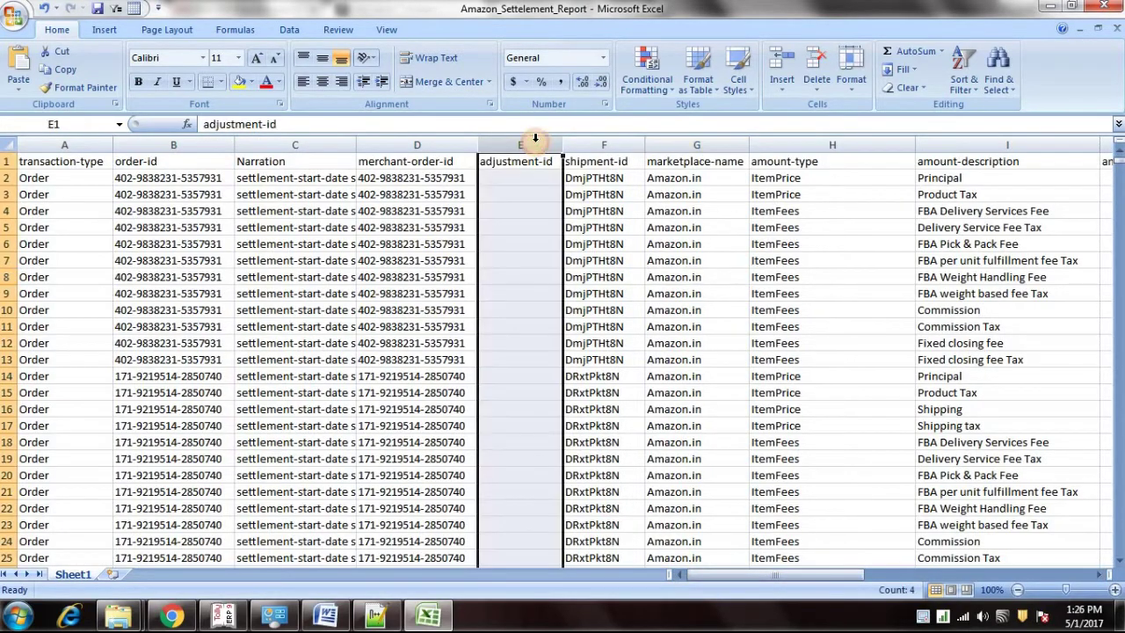
pyautogui.rightClick(534, 143)
pyautogui.click(568, 245)
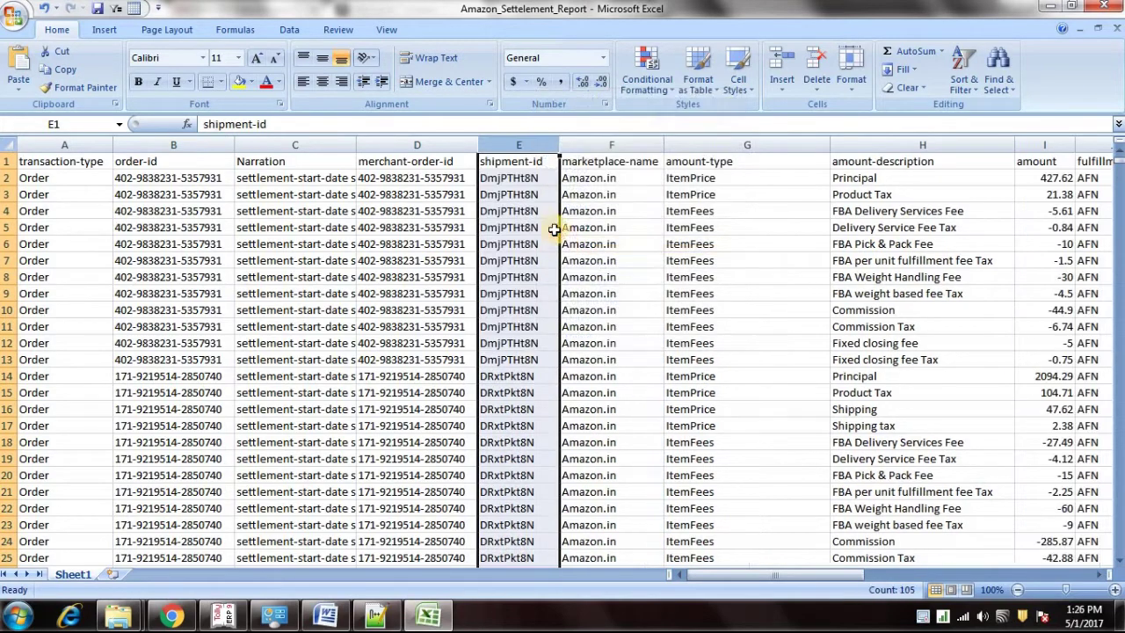
pyautogui.click(448, 143)
pyautogui.rightClick(449, 144)
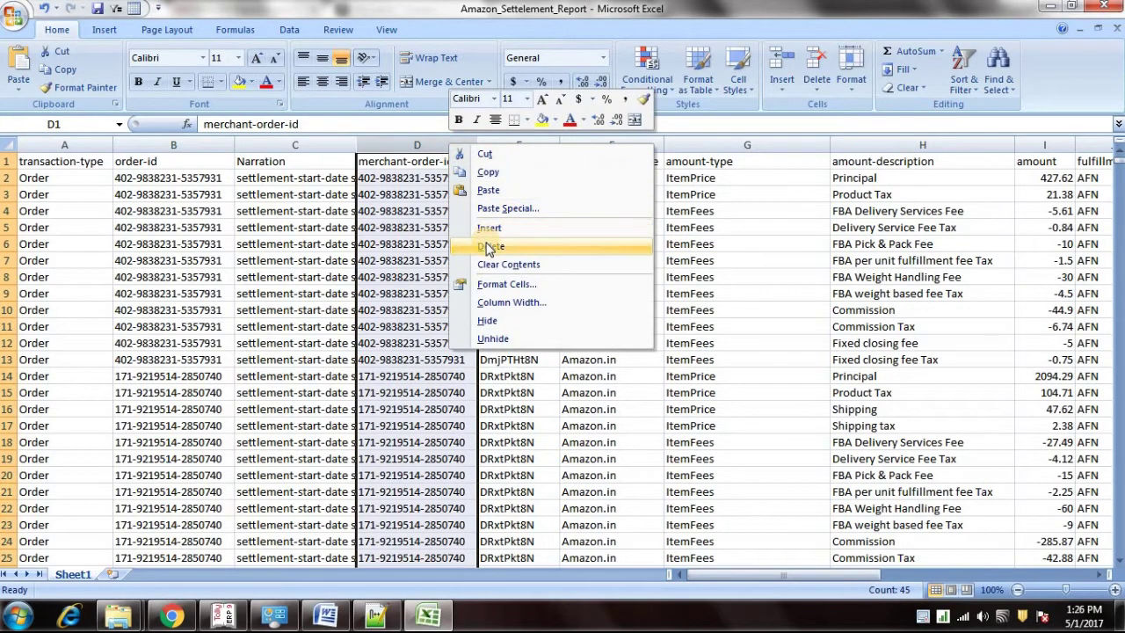
pyautogui.click(490, 245)
# Step: Delete the marketplace-name, amount-type and posted-date-time columns
pyautogui.moveTo(502, 144); pyautogui.dragTo(590, 145)
pyautogui.rightClick(593, 147)
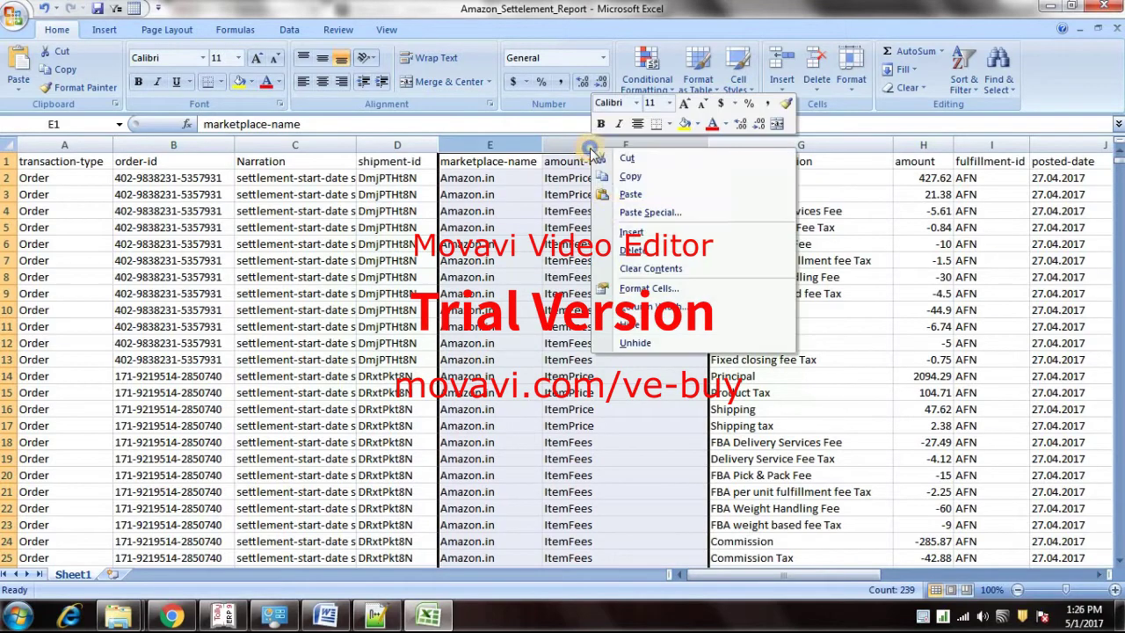
pyautogui.click(634, 250)
pyautogui.click(956, 144)
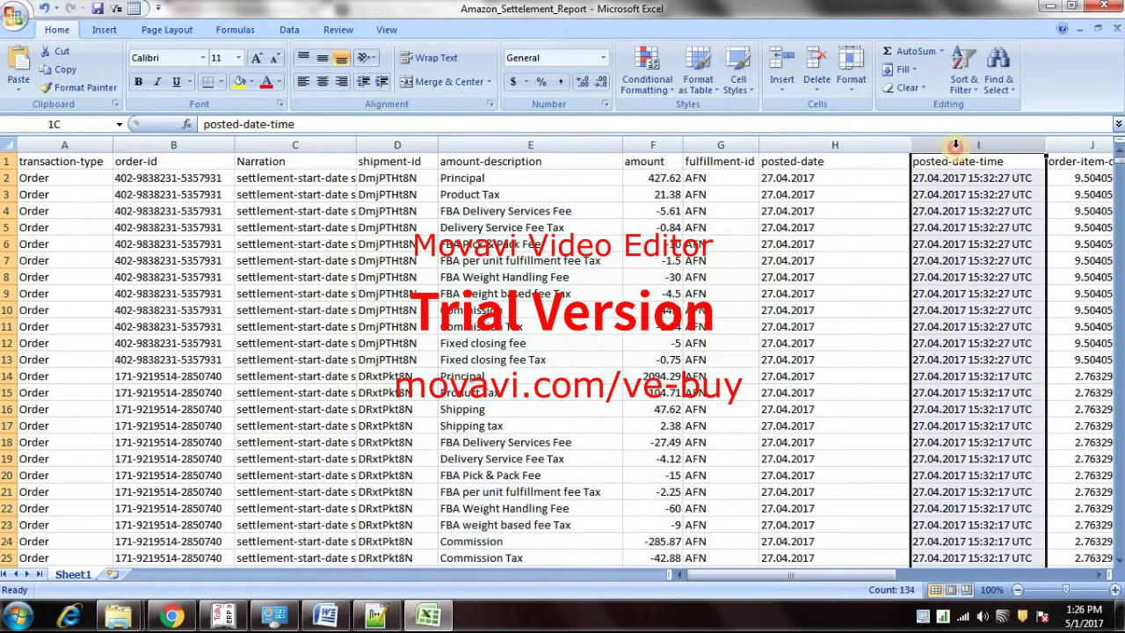
pyautogui.rightClick(956, 146)
pyautogui.click(958, 253)
# Step: Delete the two columns between SKU and quantity-purchased, and the promotion-id column
pyautogui.moveTo(791, 574); pyautogui.dragTo(857, 574)
pyautogui.moveTo(688, 145); pyautogui.dragTo(822, 145)
pyautogui.rightClick(822, 146)
pyautogui.click(853, 255)
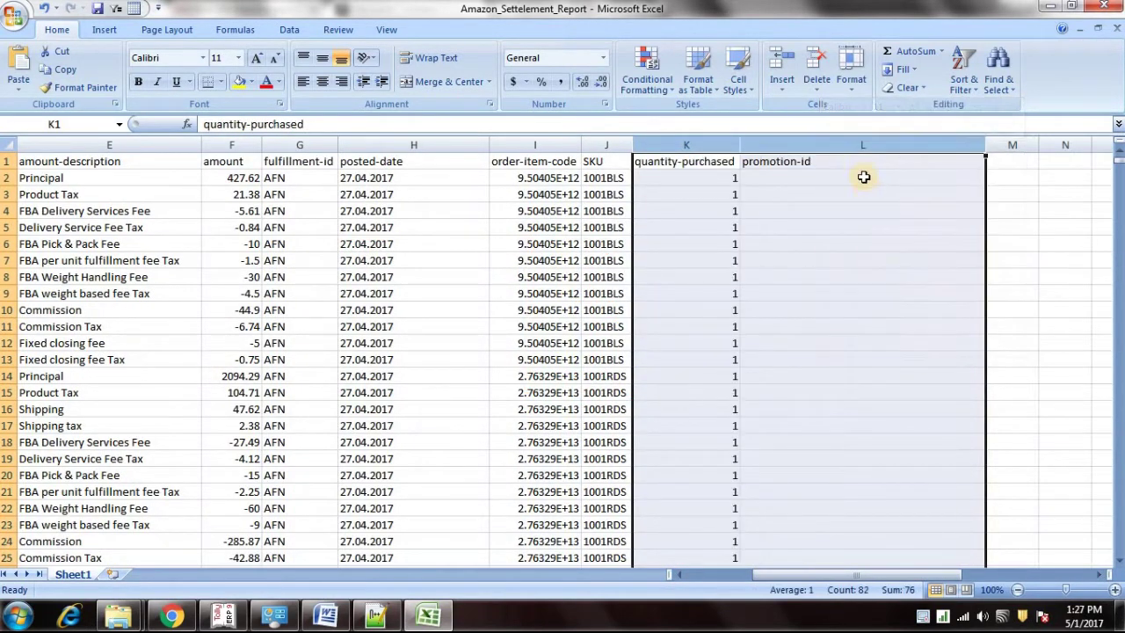
pyautogui.click(818, 145)
pyautogui.rightClick(820, 145)
pyautogui.click(853, 248)
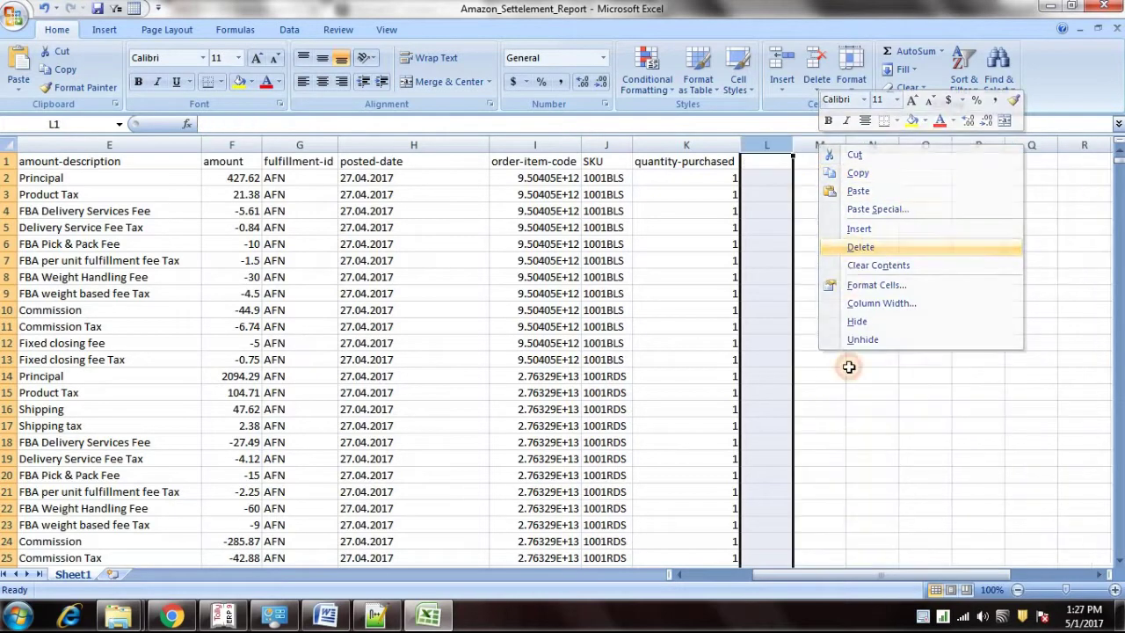
# Step: Move the order-item-code column so it sits between the order-id and Narration columns
pyautogui.moveTo(817, 574); pyautogui.dragTo(749, 574)
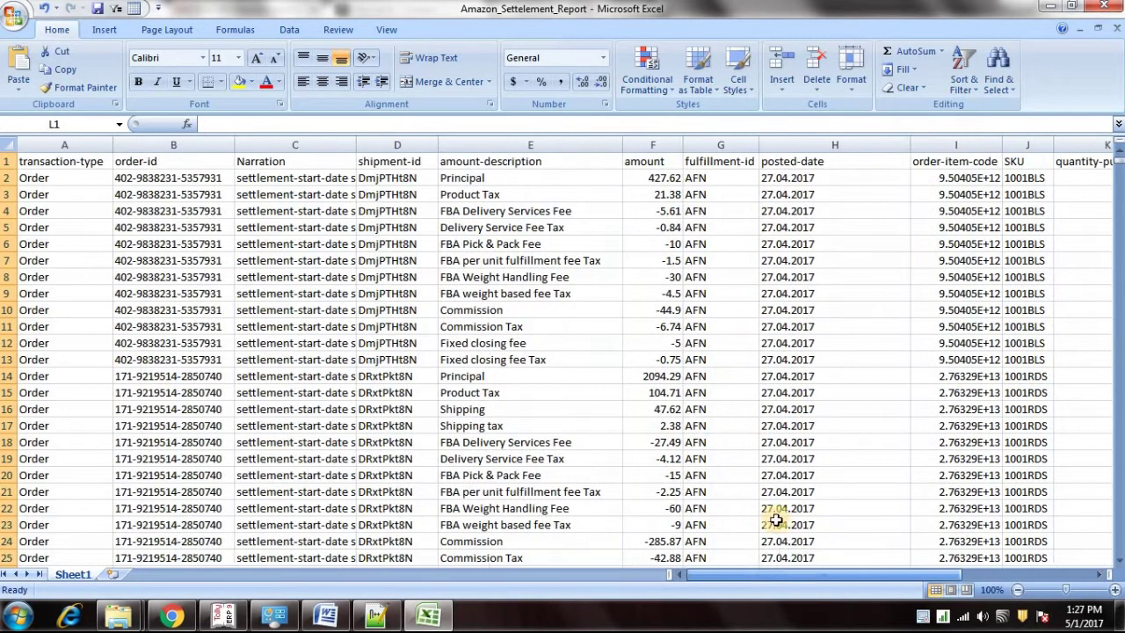
pyautogui.click(964, 143)
pyautogui.rightClick(965, 141)
pyautogui.click(934, 154)
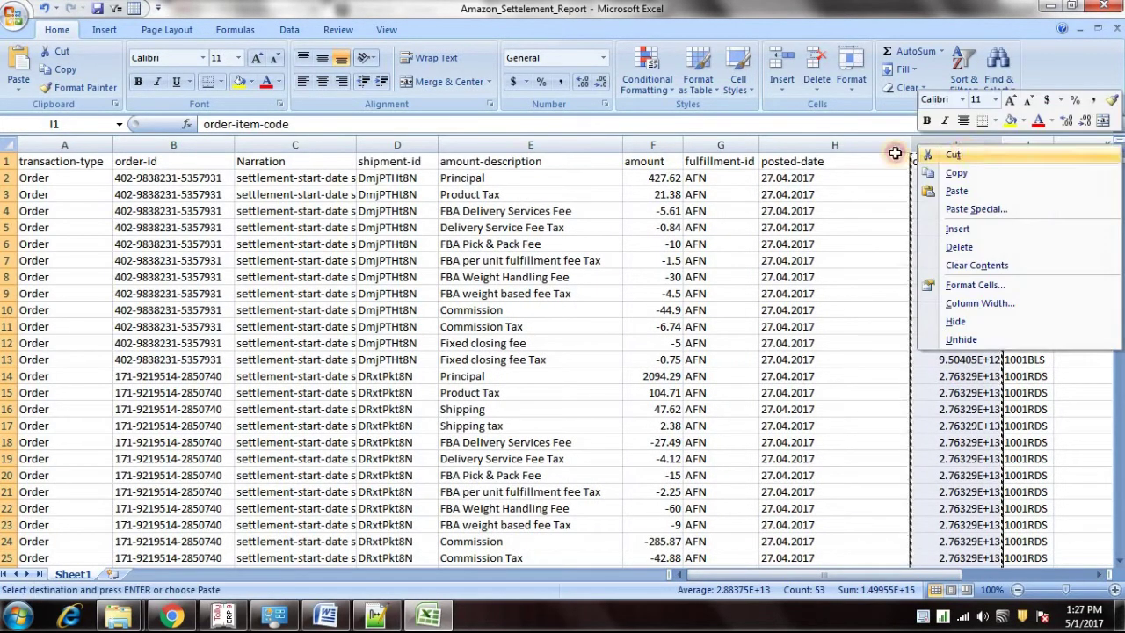
pyautogui.click(272, 143)
pyautogui.rightClick(272, 144)
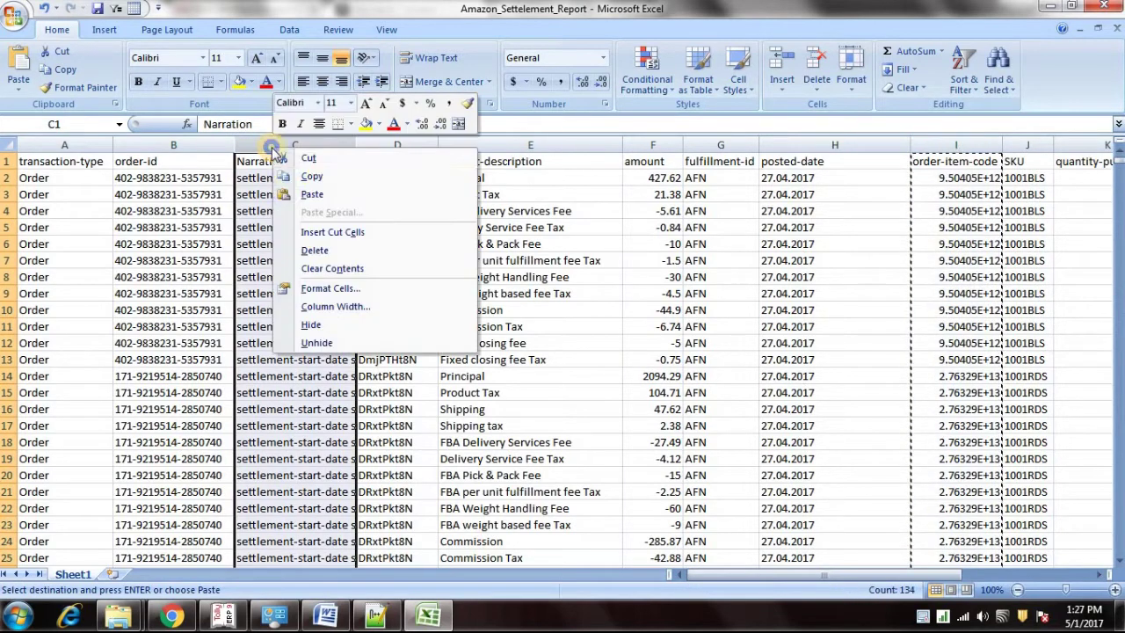
pyautogui.click(304, 233)
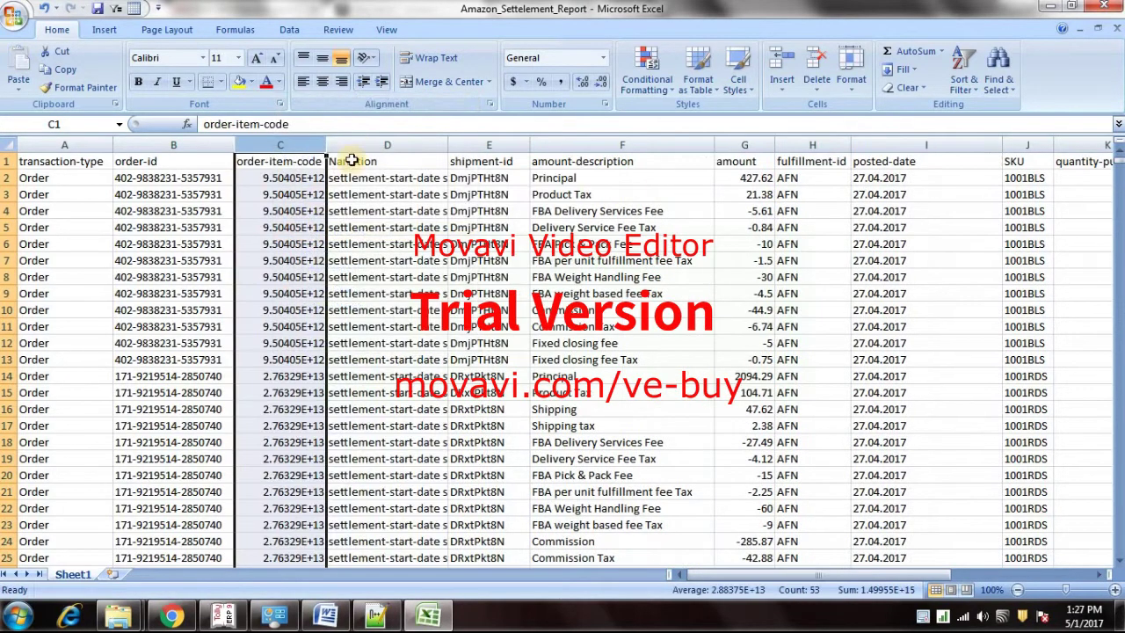
# Step: Insert a new column before Narration and give it the header Key
pyautogui.click(357, 143)
pyautogui.rightClick(358, 151)
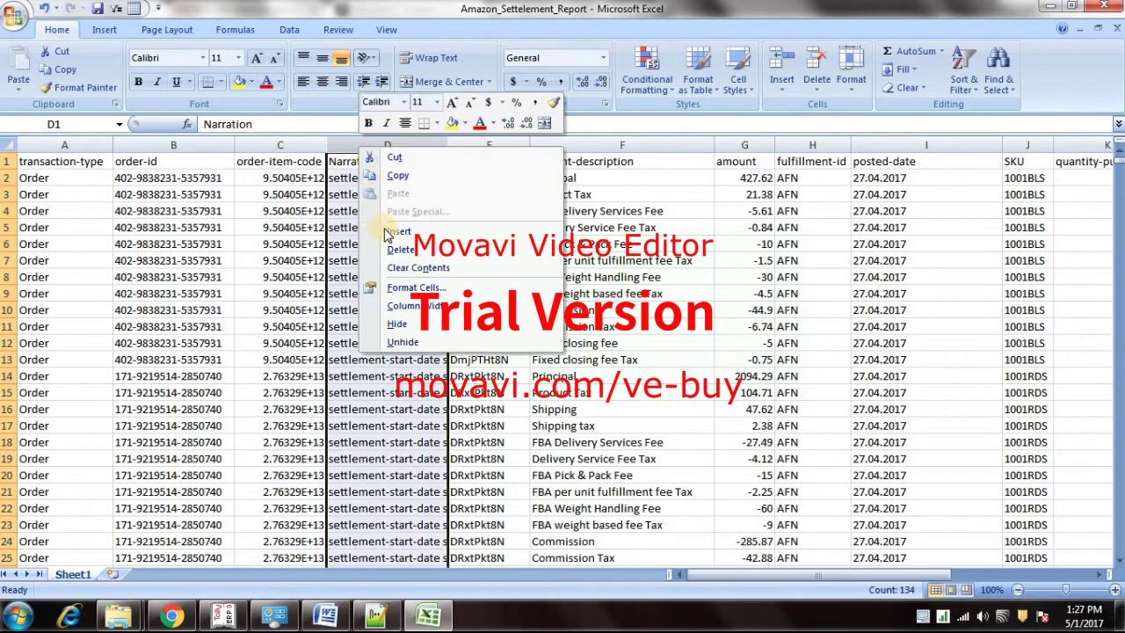
pyautogui.click(380, 223)
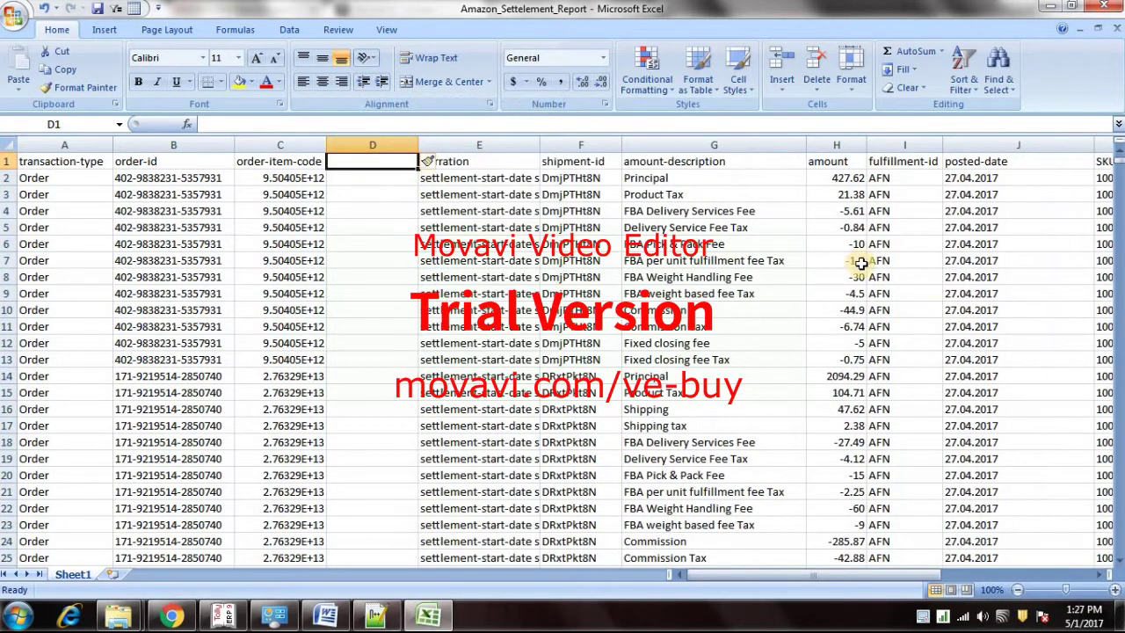
pyautogui.write('Ke')
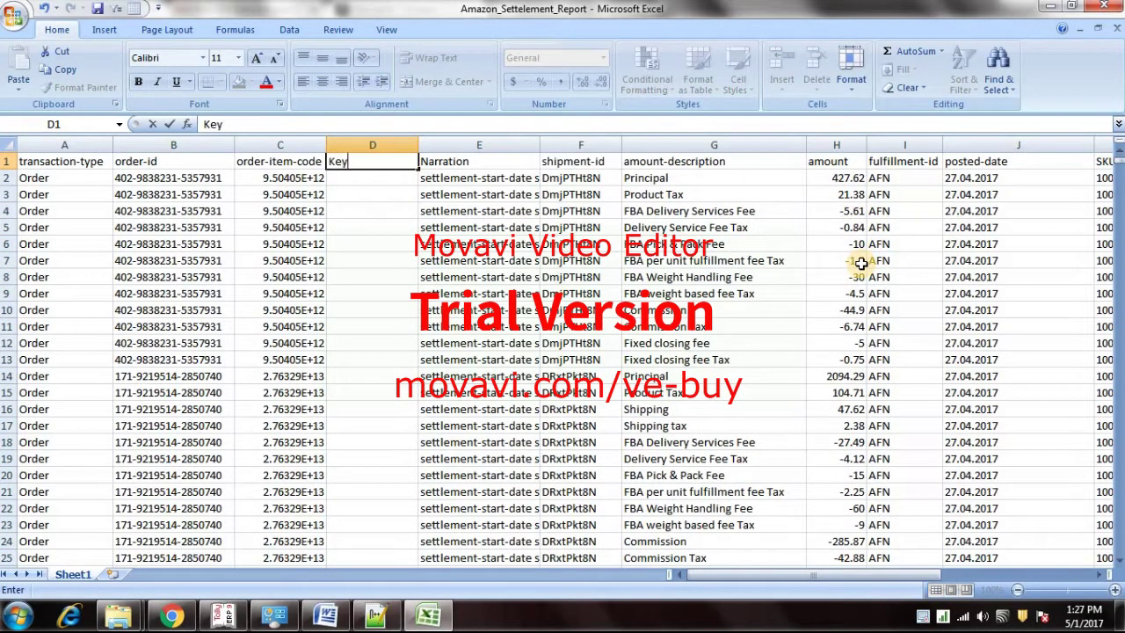
pyautogui.write('y')
pyautogui.press('Return')
# Step: Enter the formula =CONCATENATE(B2,":",C2) in cell D2 to join the order id and order item code
pyautogui.write('=')
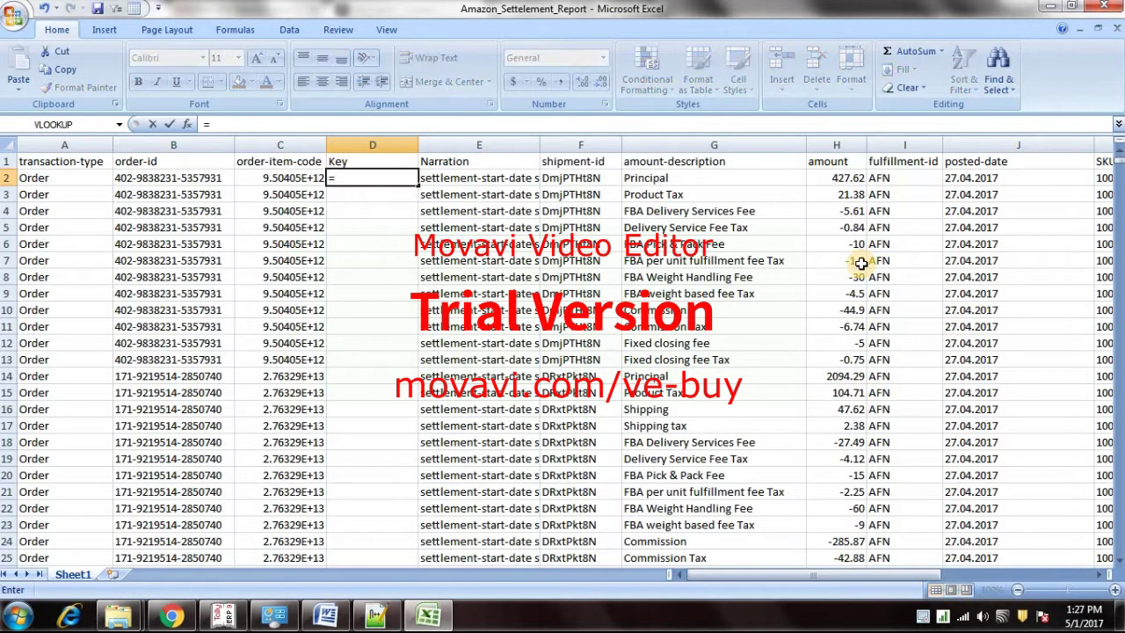
pyautogui.write('concat')
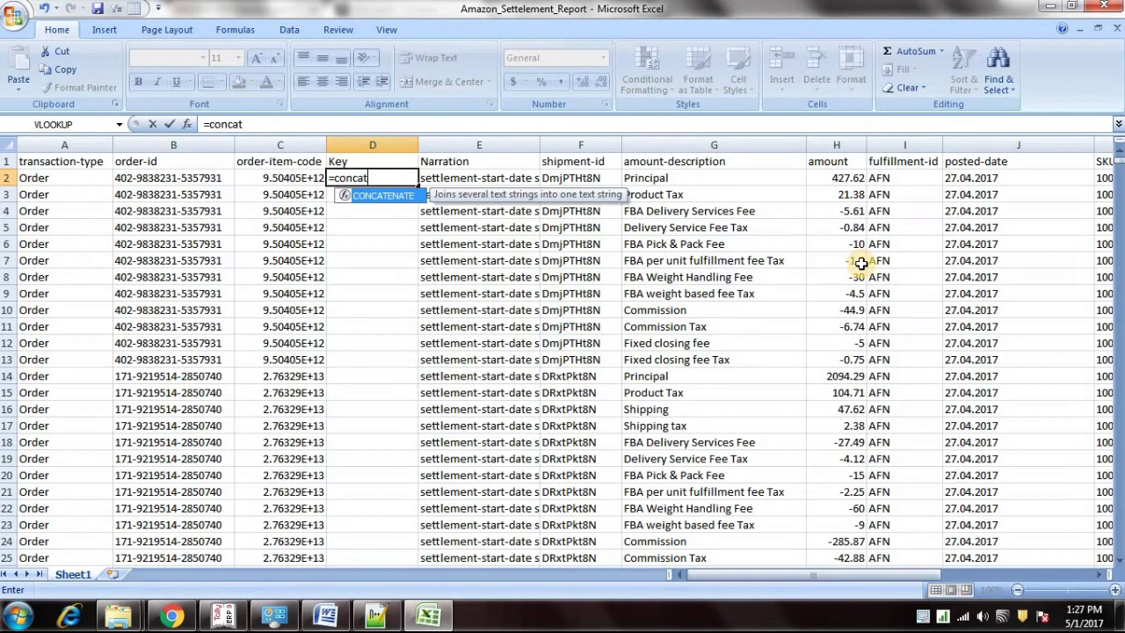
pyautogui.doubleClick(382, 195)
pyautogui.click(186, 179)
pyautogui.write(',":')
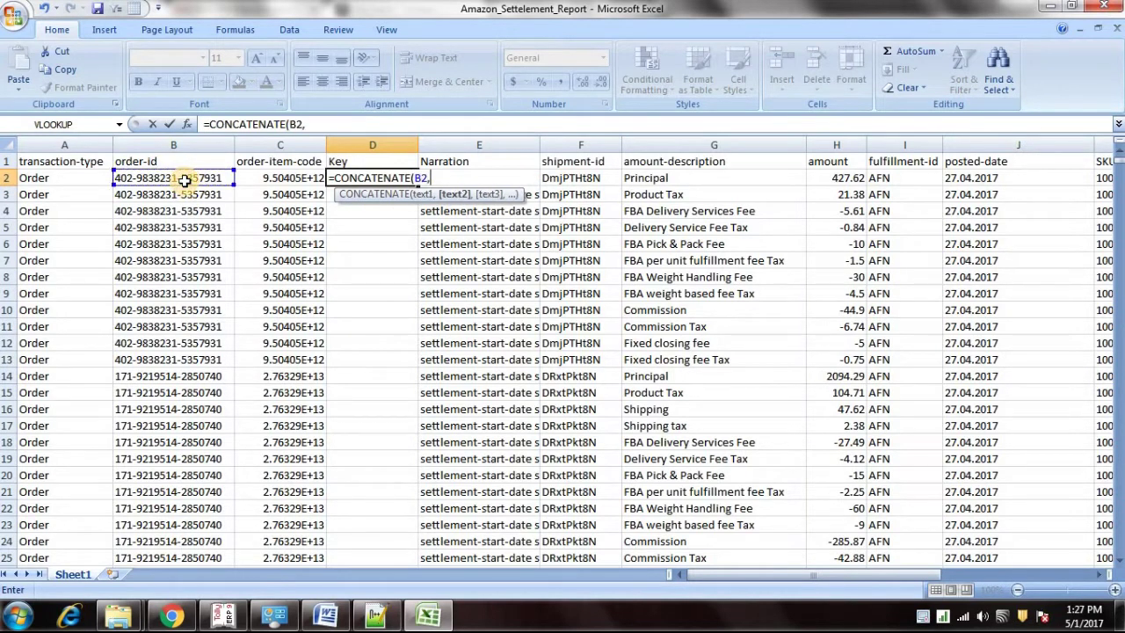
pyautogui.write('",')
pyautogui.click(280, 179)
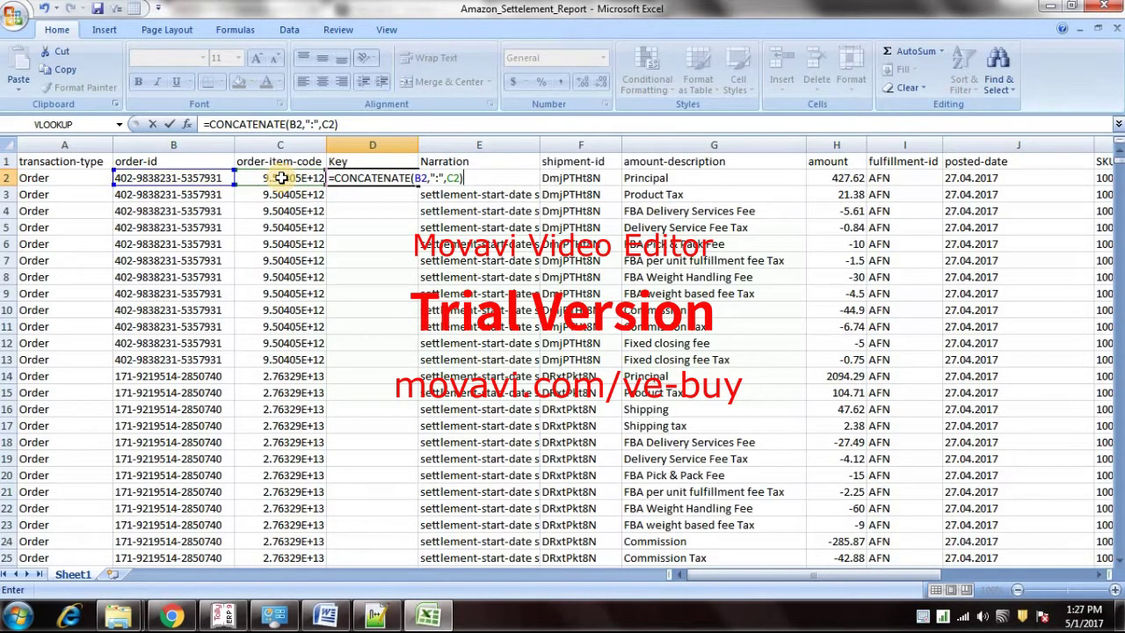
pyautogui.press('Return')
# Step: Widen the Key column to fit its contents and fill its formula down through the order and other-transaction rows
pyautogui.click(384, 180)
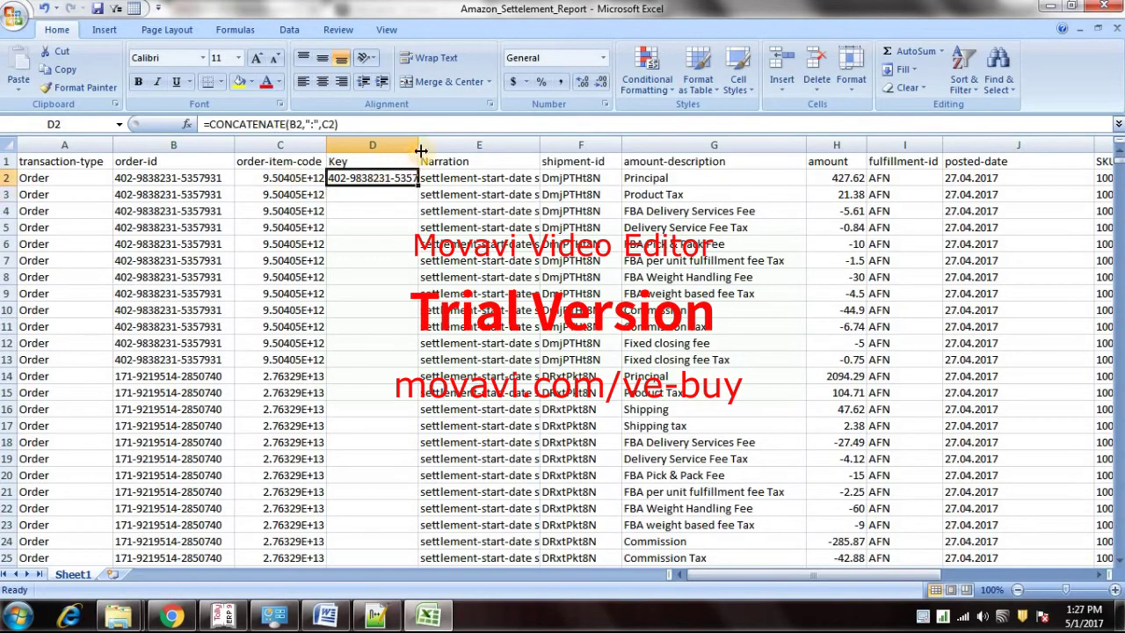
pyautogui.doubleClick(418, 146)
pyautogui.doubleClick(522, 186)
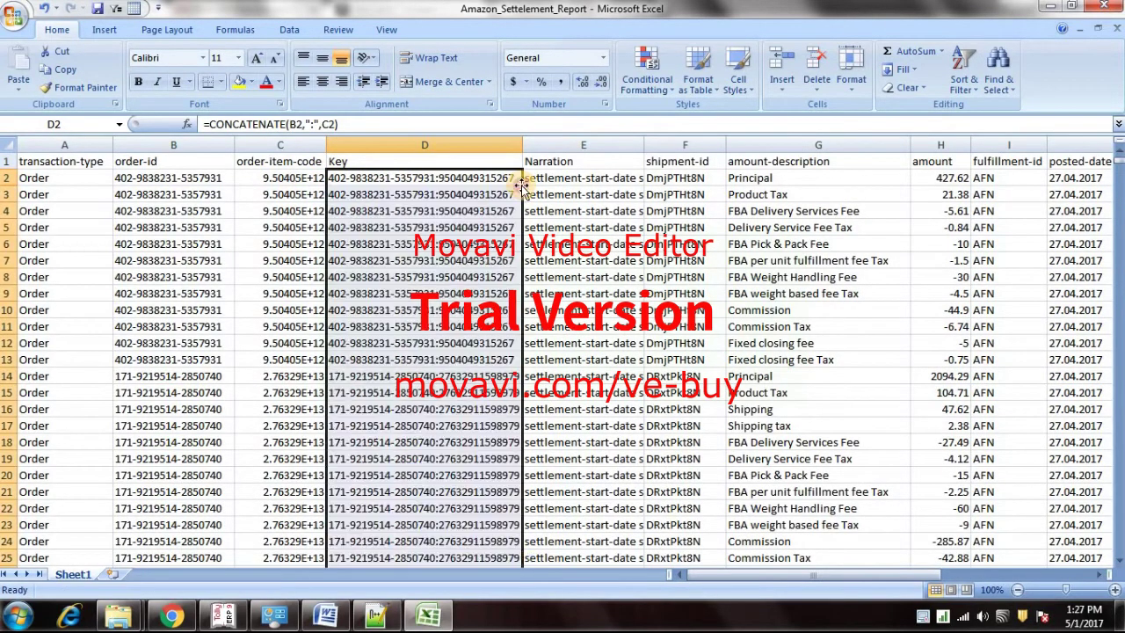
pyautogui.scroll(-16, 512, 175)
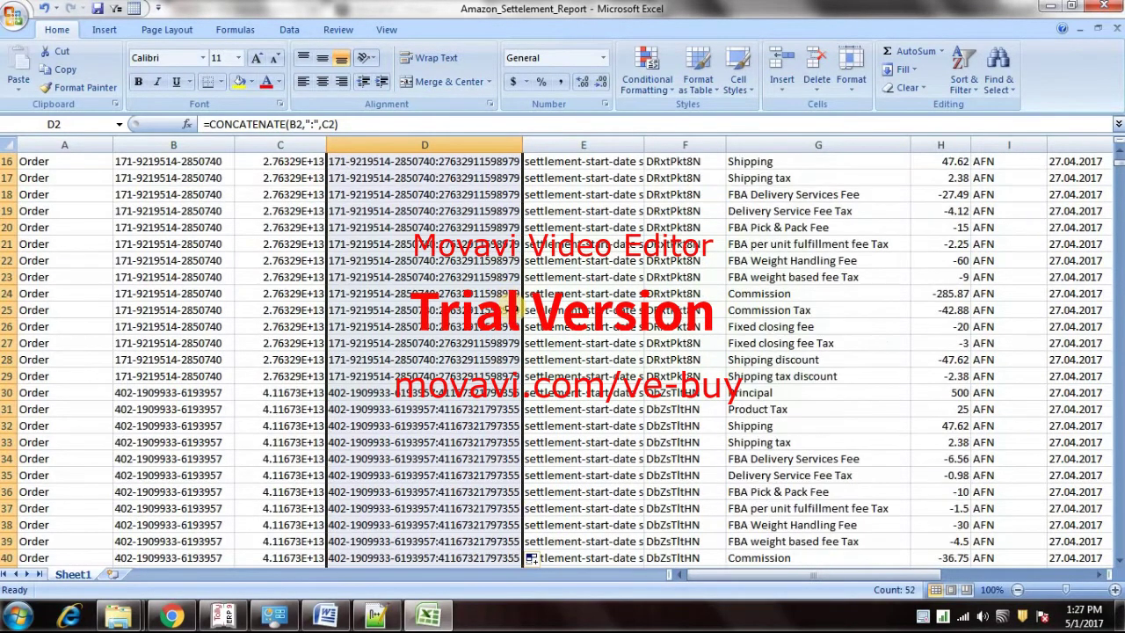
pyautogui.moveTo(522, 234); pyautogui.dragTo(519, 545)
pyautogui.scroll(6, 569, 495)
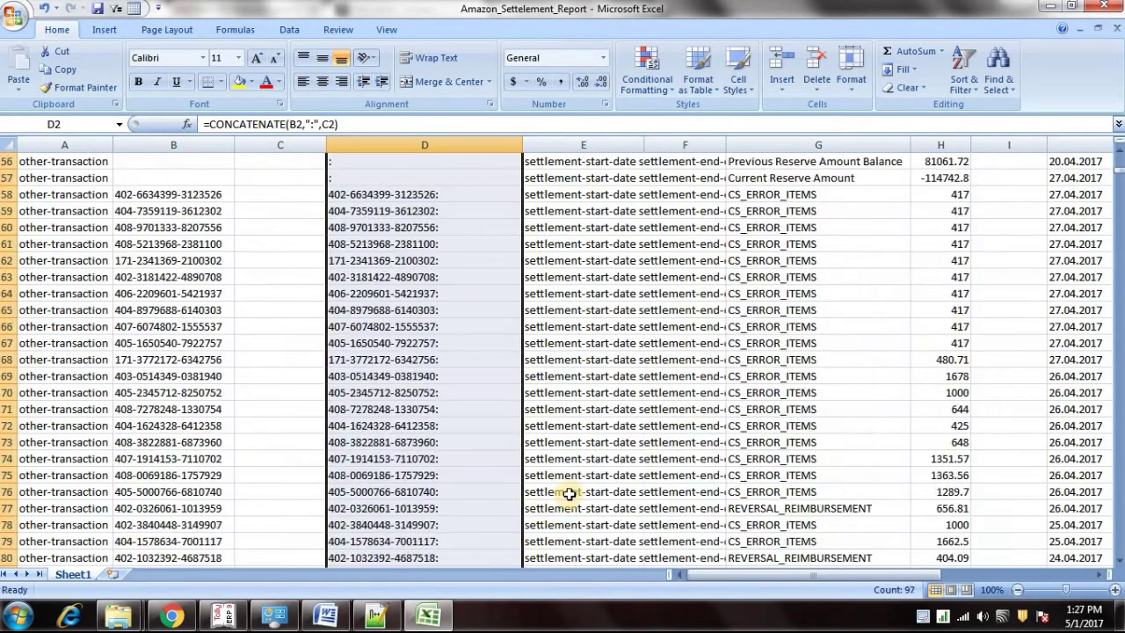
pyautogui.scroll(18, 568, 494)
# Step: Narrow the Key column to about half its fitted width
pyautogui.click(489, 277)
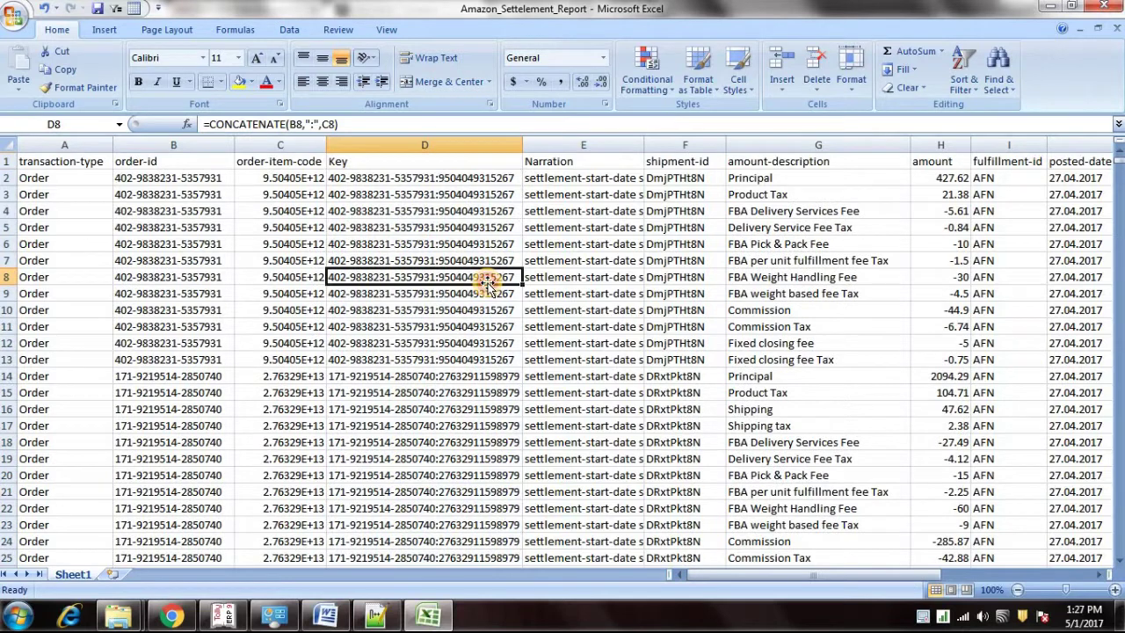
pyautogui.moveTo(524, 149); pyautogui.dragTo(423, 150)
pyautogui.click(448, 162)
pyautogui.click(727, 577)
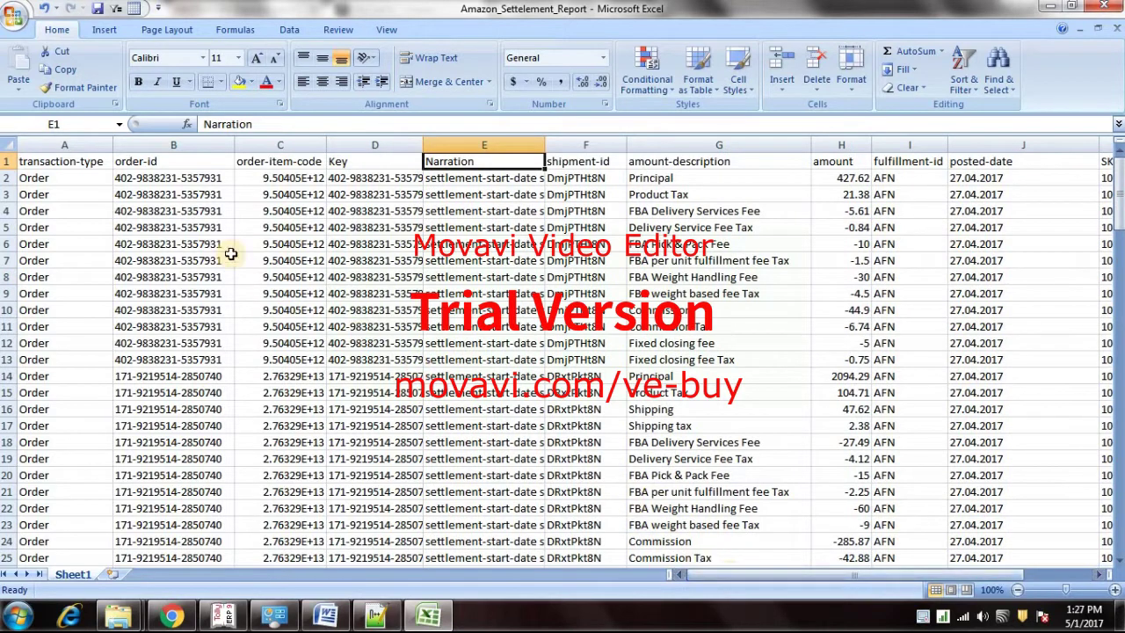
# Step: Add a filter to the transaction-type column and show only the Order rows
pyautogui.click(101, 167)
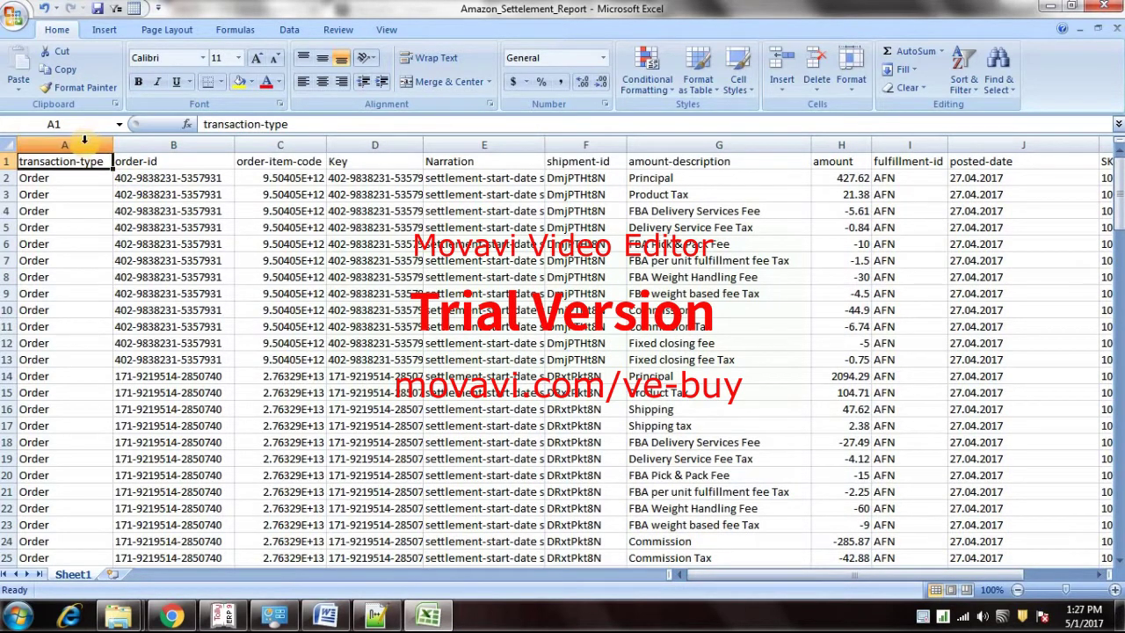
pyautogui.click(87, 142)
pyautogui.click(288, 30)
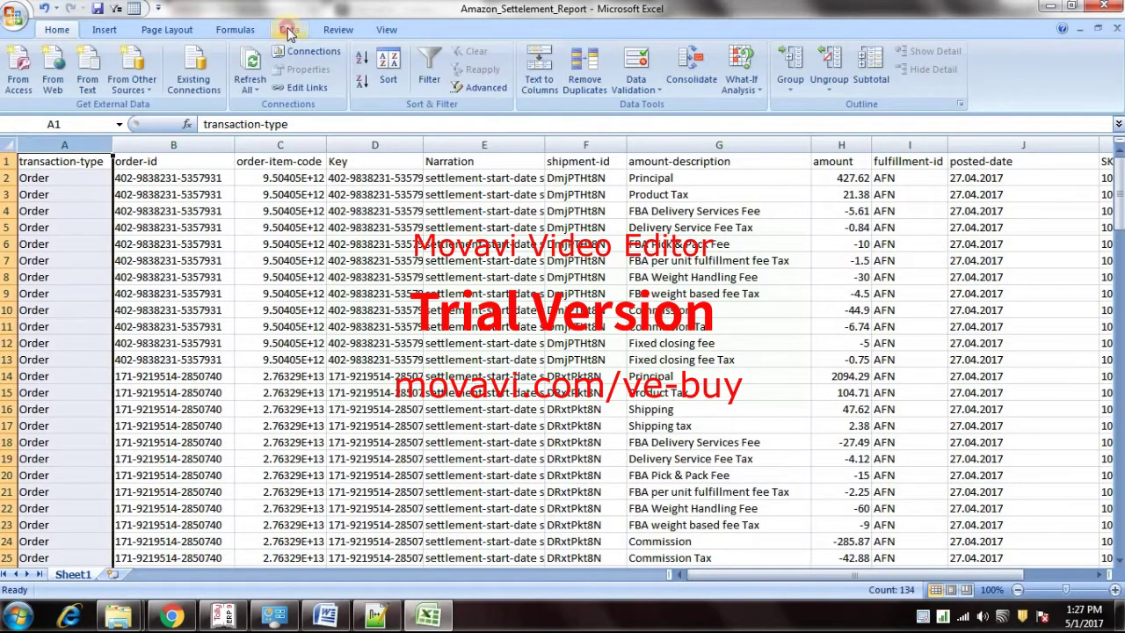
pyautogui.click(429, 71)
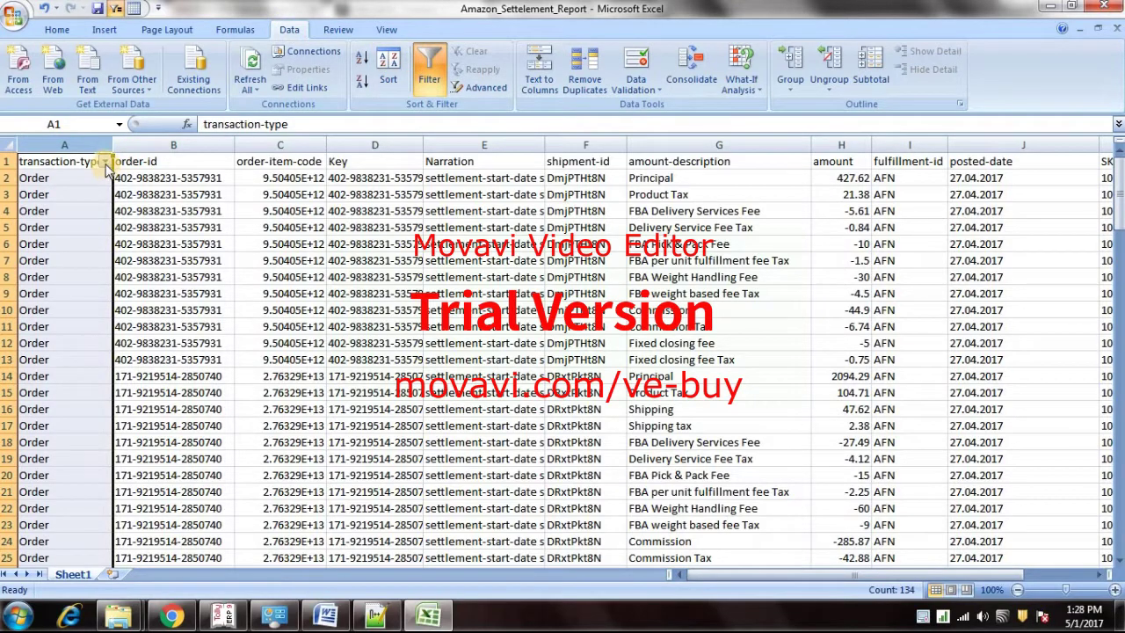
pyautogui.click(104, 162)
pyautogui.click(51, 291)
pyautogui.click(61, 305)
pyautogui.click(86, 440)
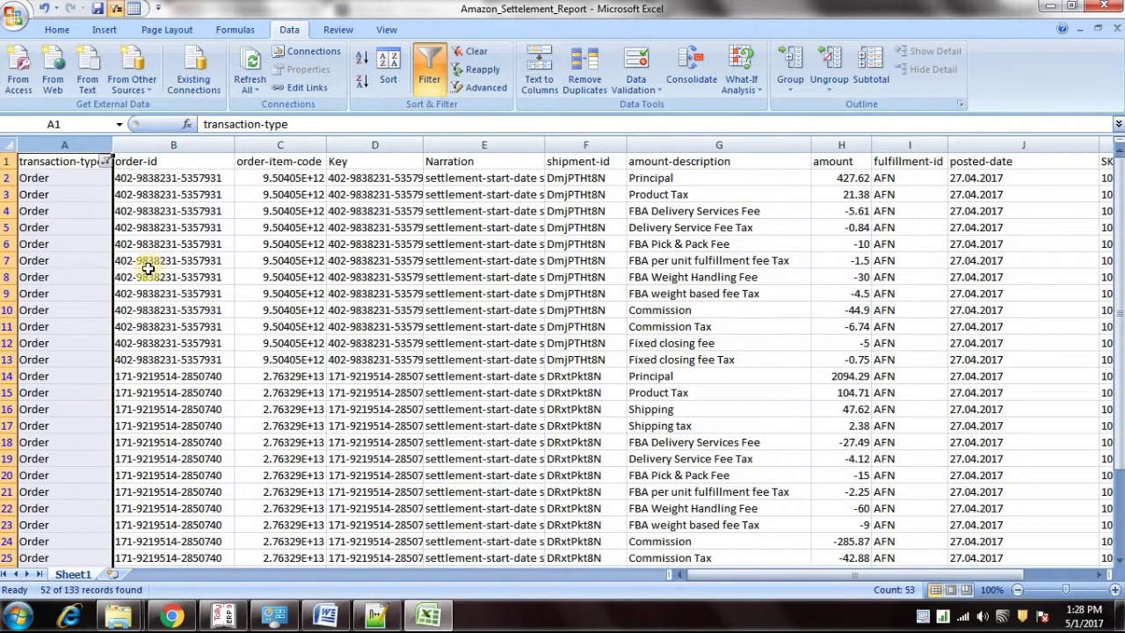
# Step: Copy the filtered order rows into a new sheet named Order and fit its quantity-purchased column to the header
pyautogui.click(152, 259)
pyautogui.hotkey('ctrl', 'a')
pyautogui.hotkey('ctrl', 'c')
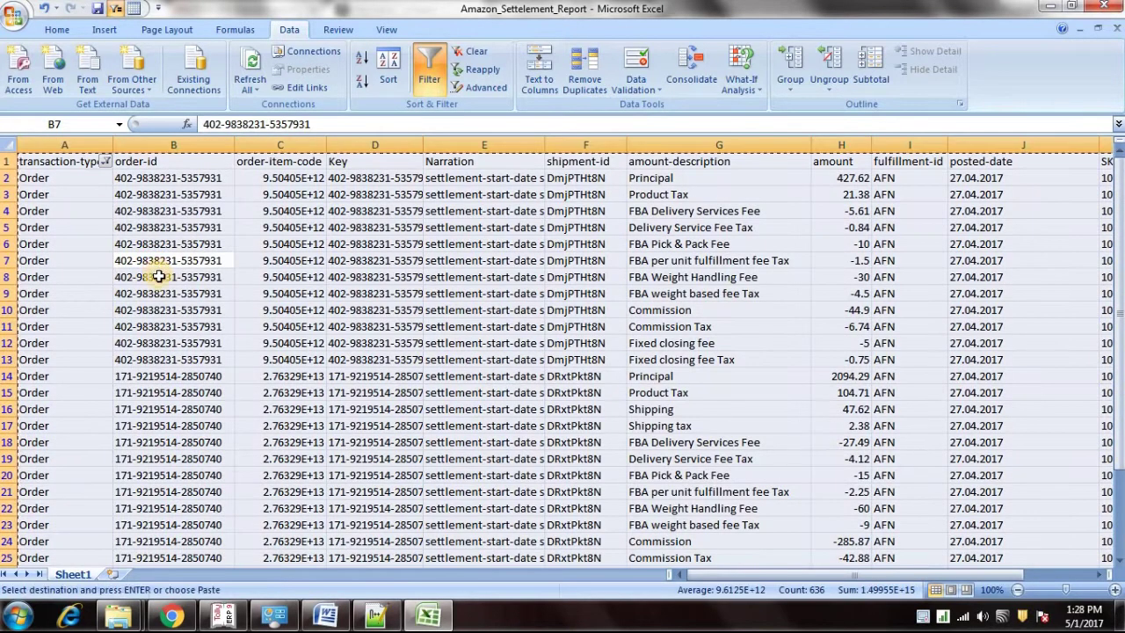
pyautogui.click(111, 576)
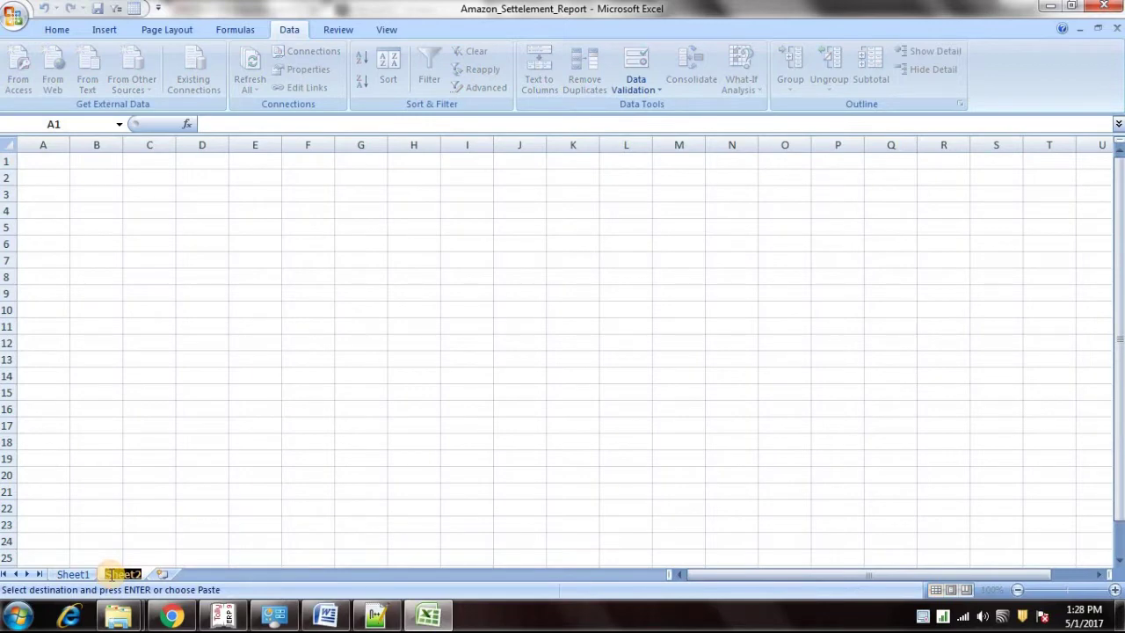
pyautogui.press('Return')
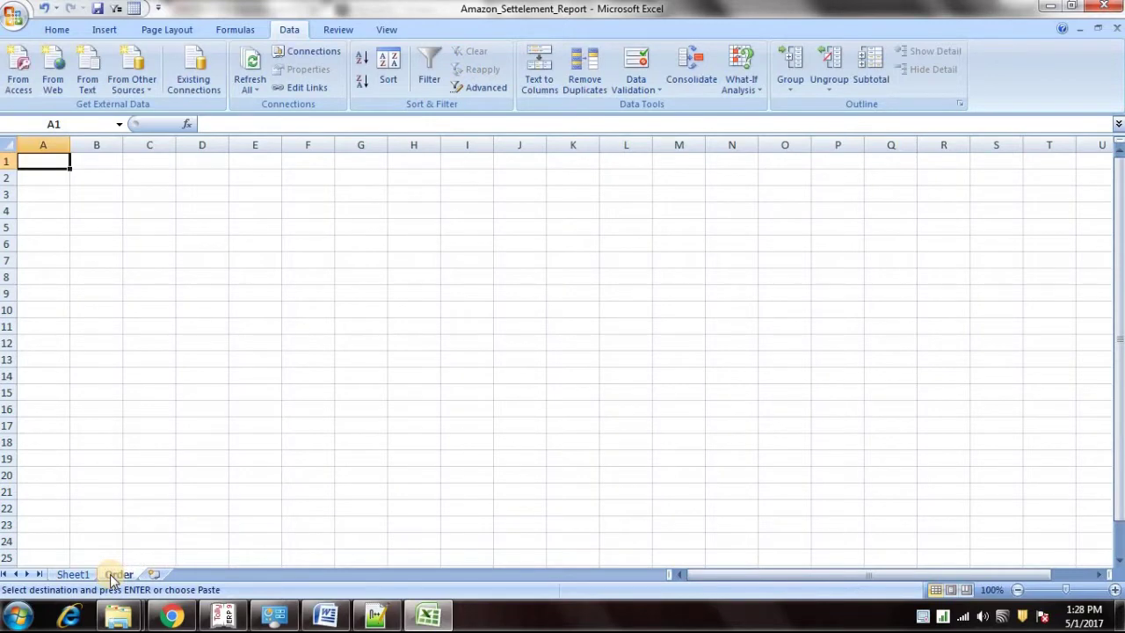
pyautogui.hotkey('ctrl', 'v')
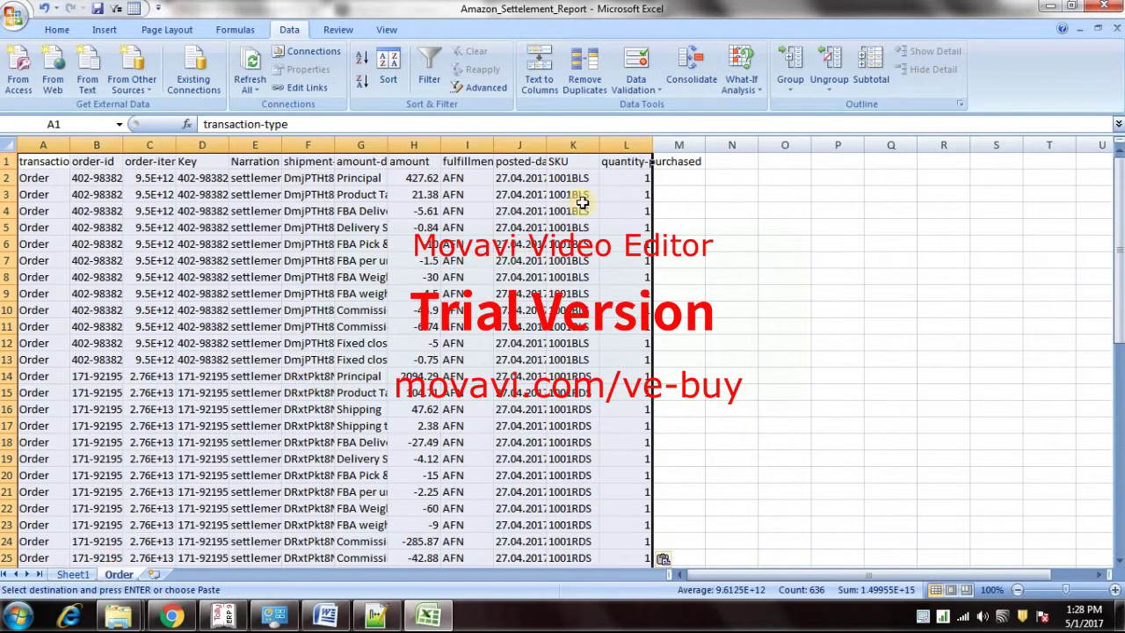
pyautogui.doubleClick(652, 152)
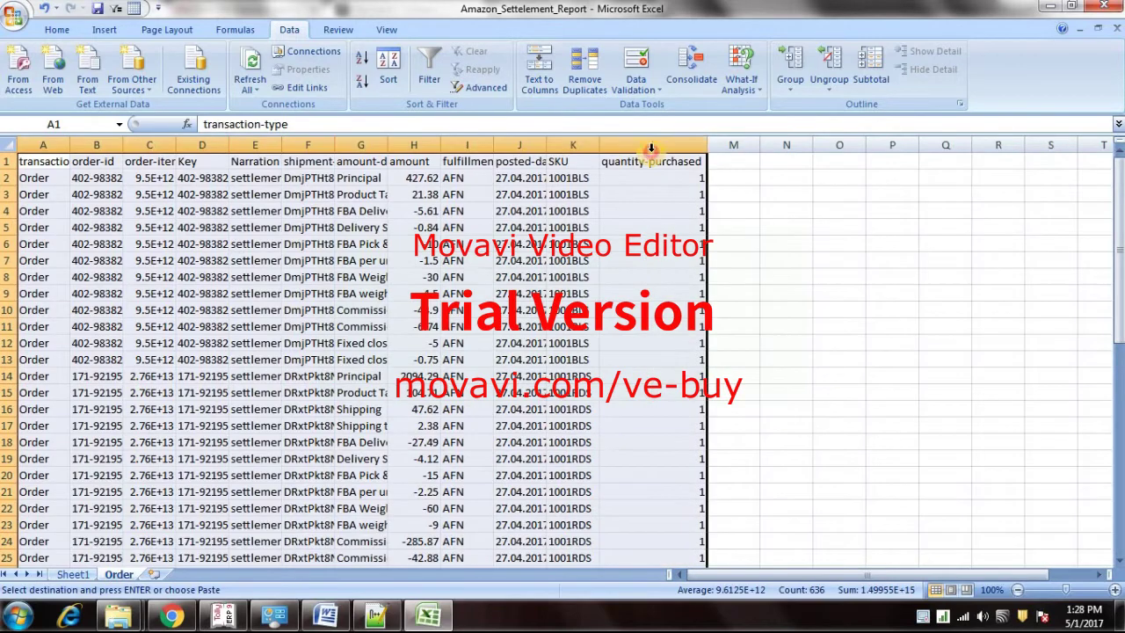
# Step: Filter the transaction-type column in Sheet1 to show only the ServiceFee rows
pyautogui.click(78, 574)
pyautogui.click(105, 163)
pyautogui.click(51, 305)
pyautogui.click(61, 333)
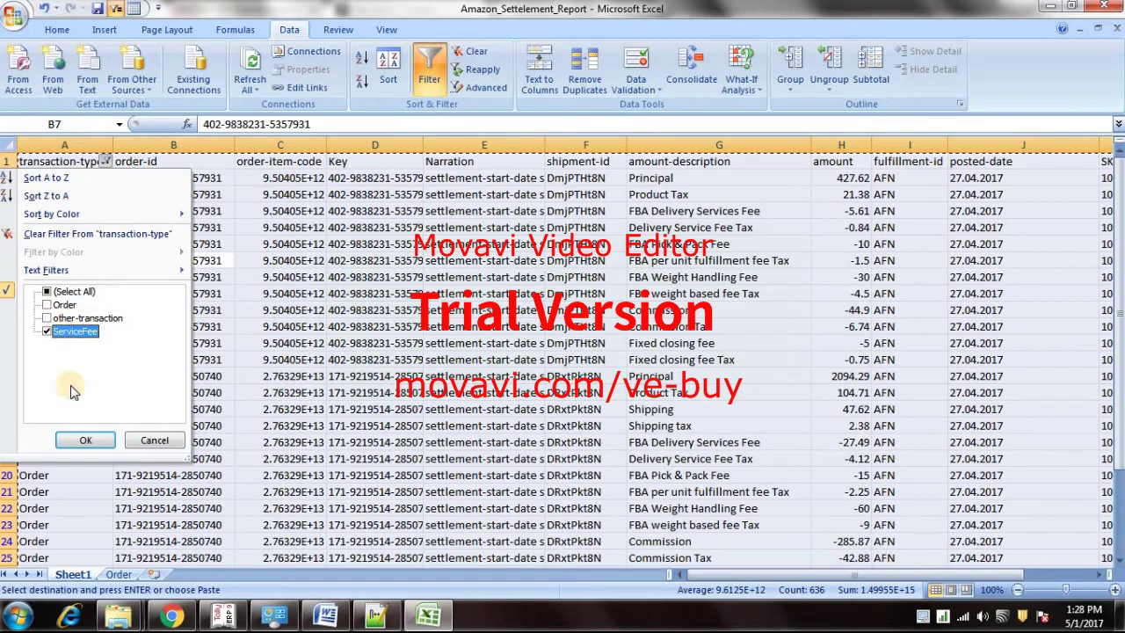
pyautogui.click(86, 440)
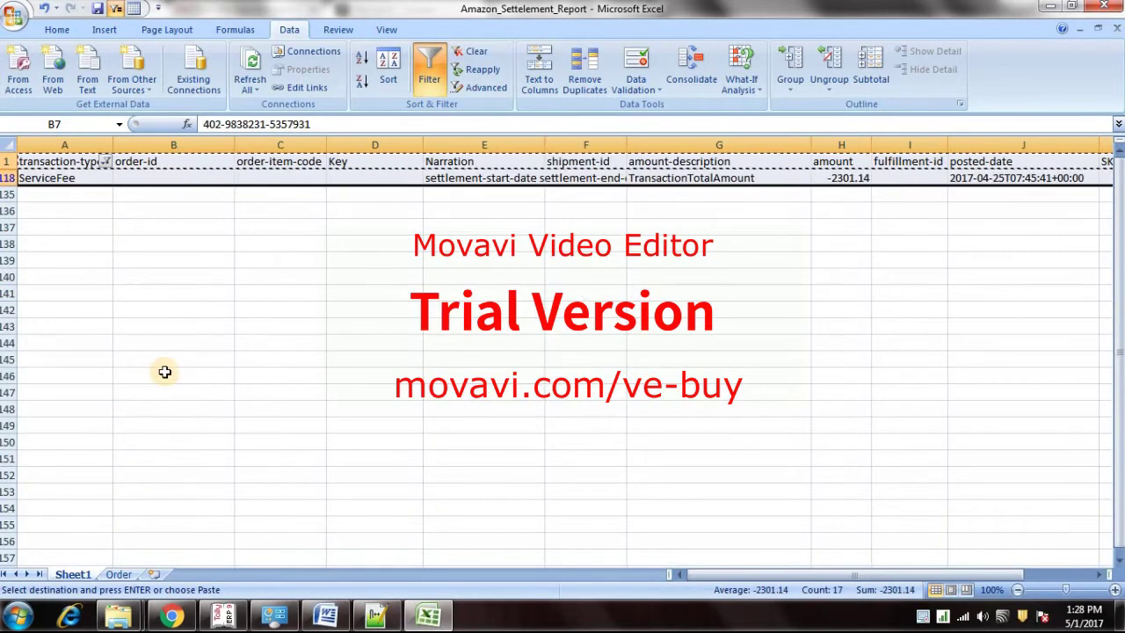
# Step: Change the transaction-type filter in Sheet1 to show only the other-transaction rows
pyautogui.click(106, 162)
pyautogui.click(71, 319)
pyautogui.click(73, 331)
pyautogui.click(85, 440)
# Step: Look through the amount descriptions of the other-transaction rows down to the Amazon Easy Ship Charges entries
pyautogui.click(163, 359)
pyautogui.click(77, 211)
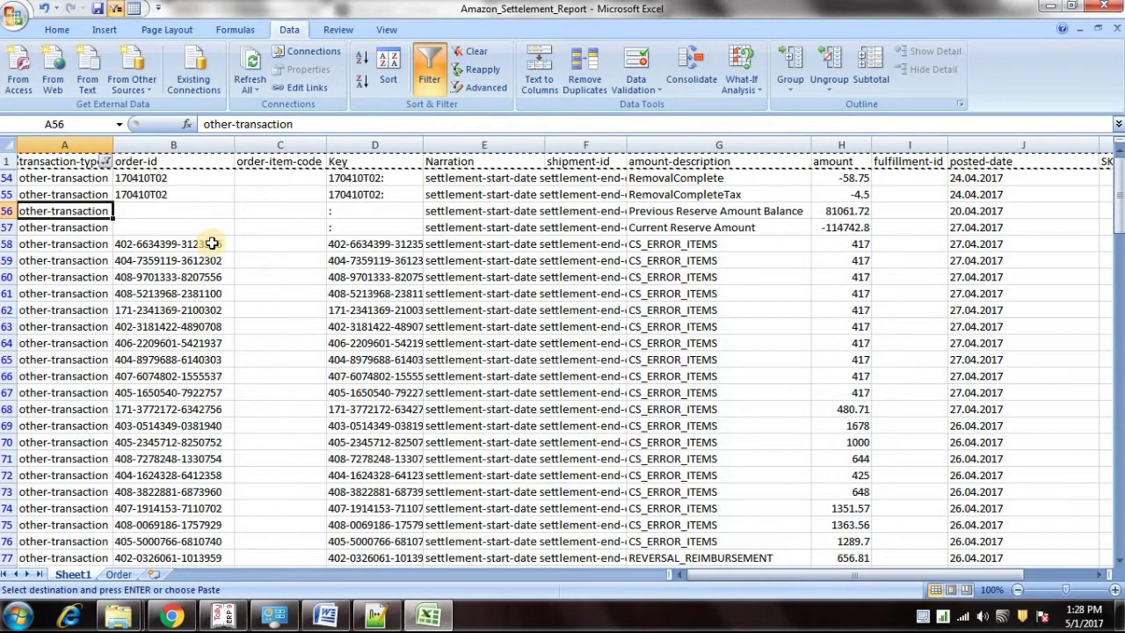
pyautogui.hotkey('ctrl', 'shift', 'End')
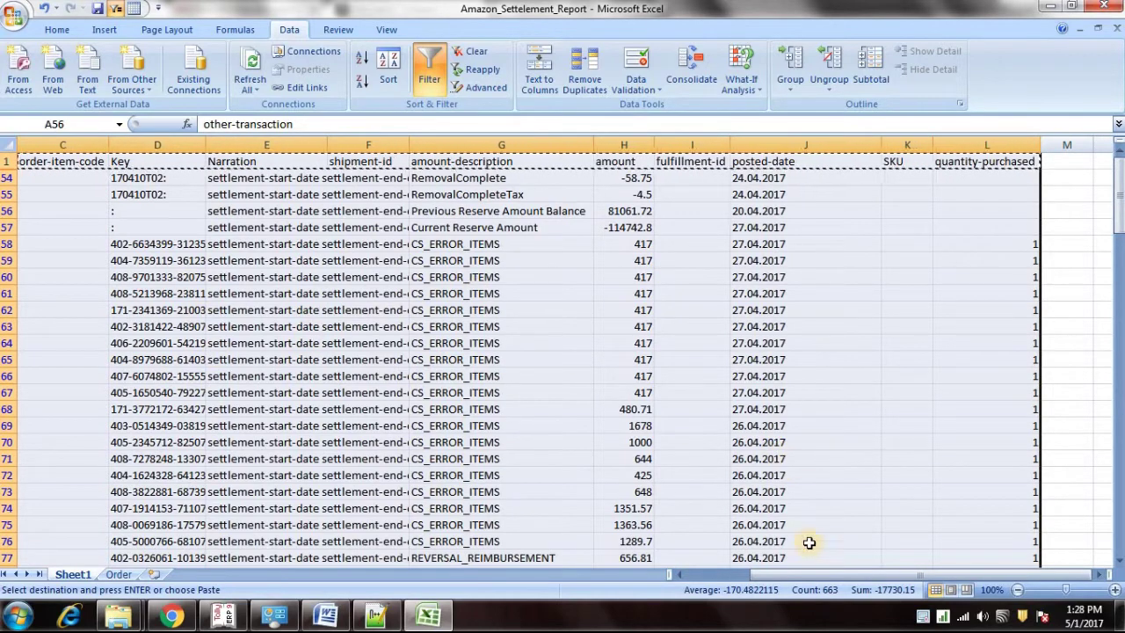
pyautogui.moveTo(794, 577); pyautogui.dragTo(769, 578)
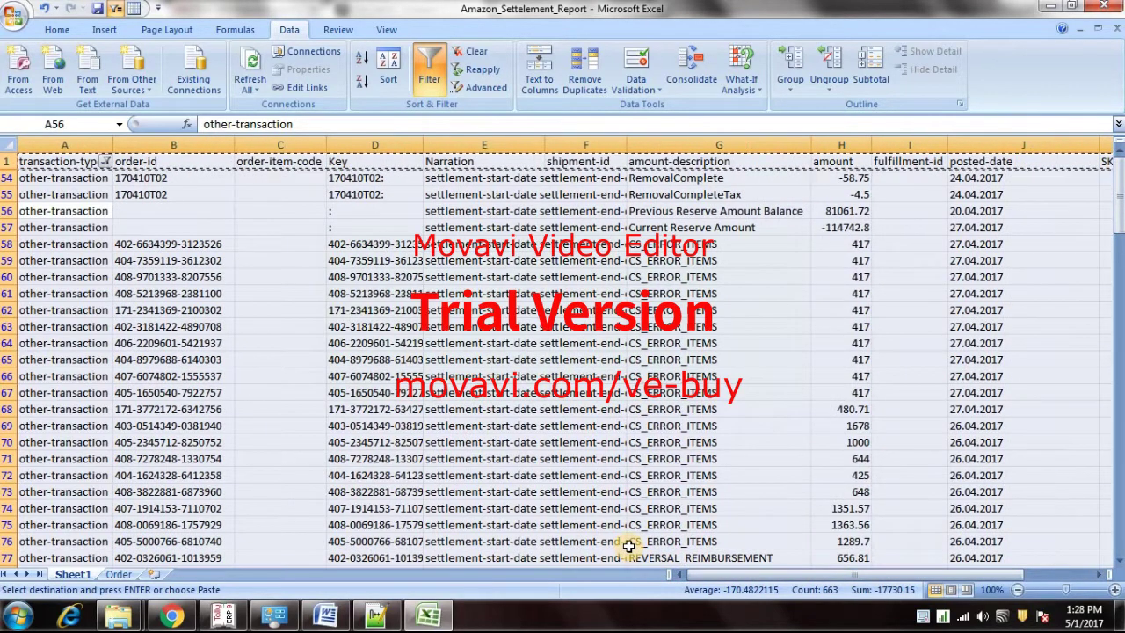
pyautogui.scroll(-10, 372, 469)
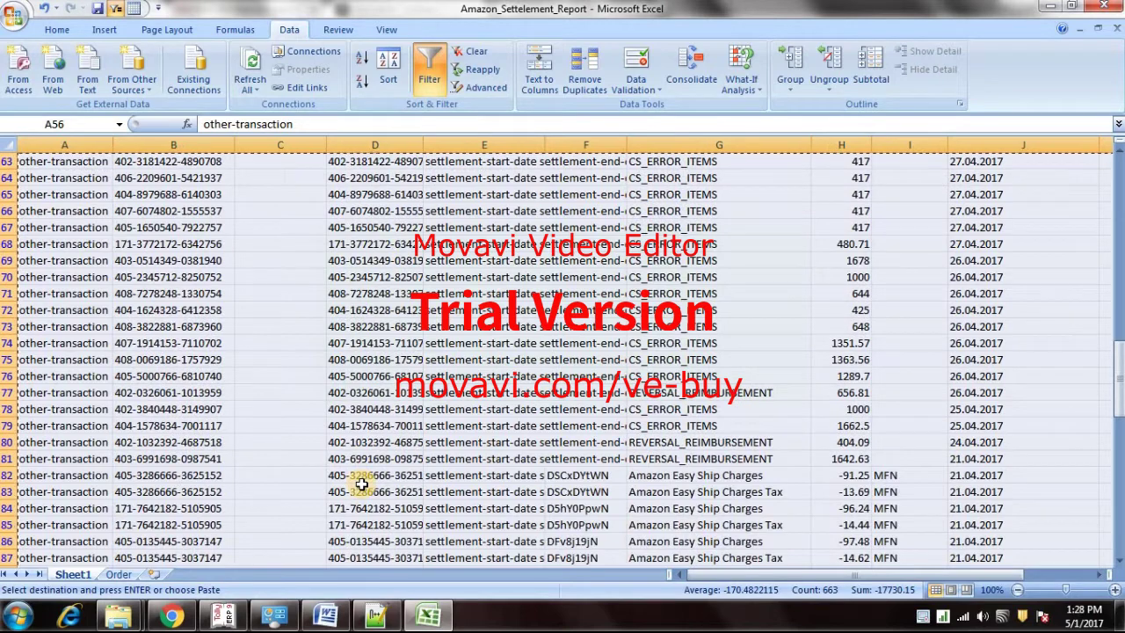
pyautogui.moveTo(703, 410); pyautogui.dragTo(728, 425)
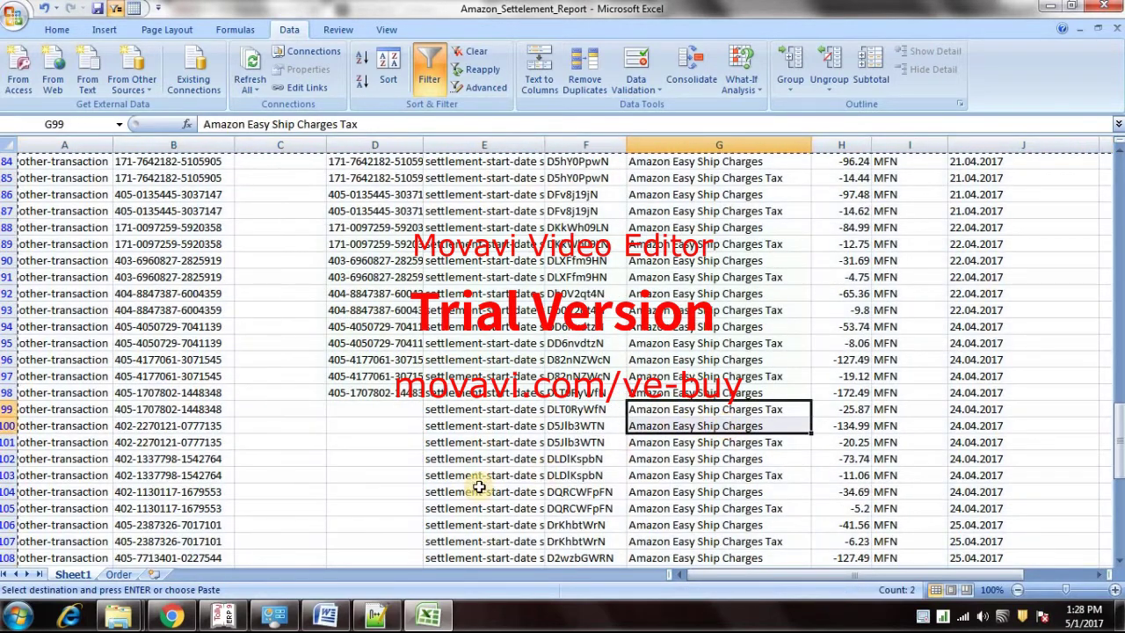
# Step: Paste the copied other-transaction rows into a new sheet and rename that sheet easy ship charges
pyautogui.click(155, 574)
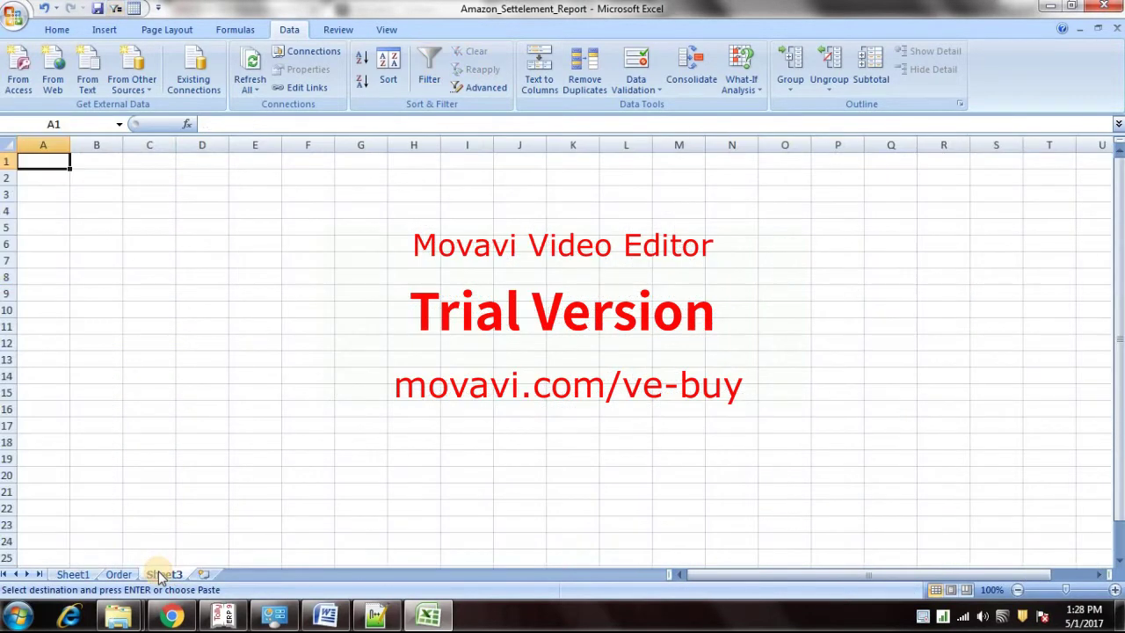
pyautogui.hotkey('ctrl', 'v')
pyautogui.doubleClick(161, 577)
pyautogui.write('easy')
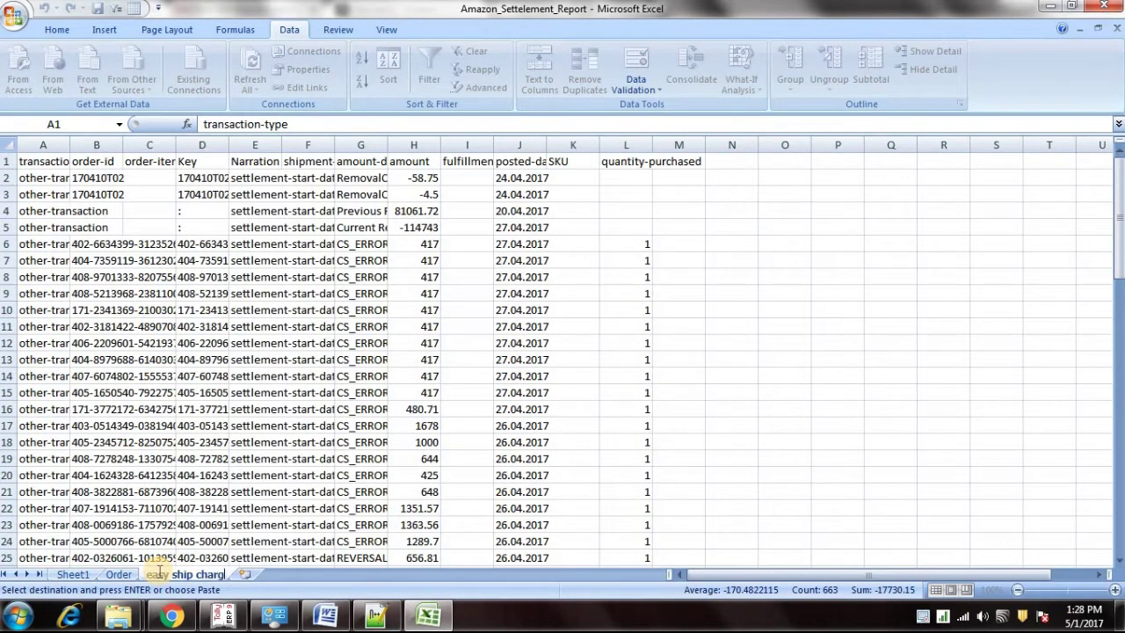
pyautogui.press('Return')
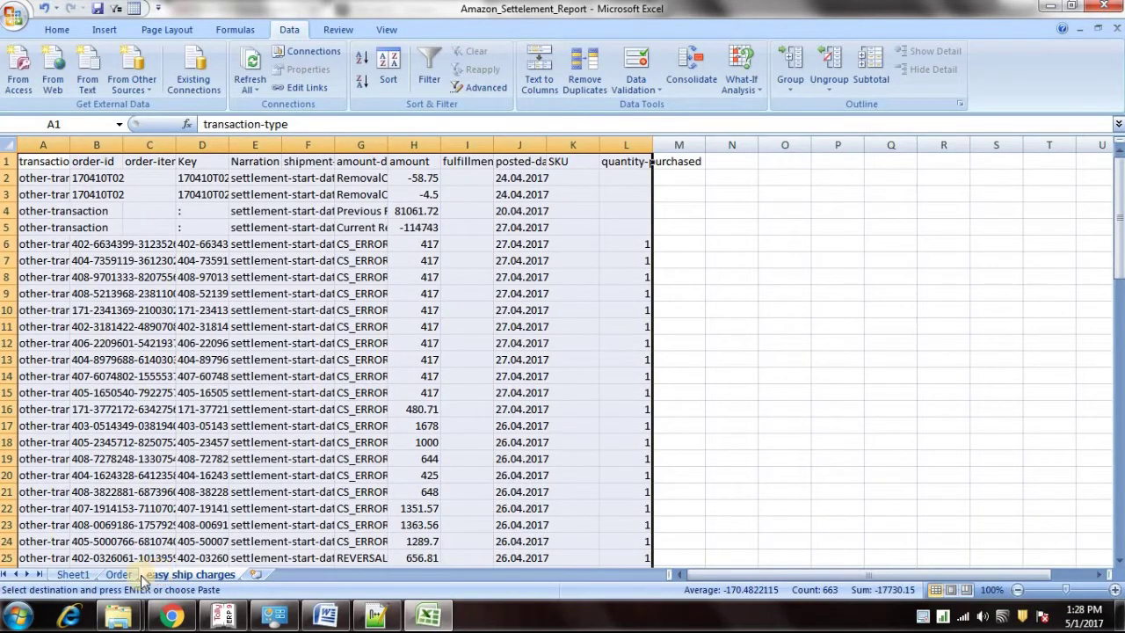
# Step: Widen the order-id column in the Order sheet and create a PivotTable from its data on a new worksheet
pyautogui.click(133, 576)
pyautogui.click(448, 242)
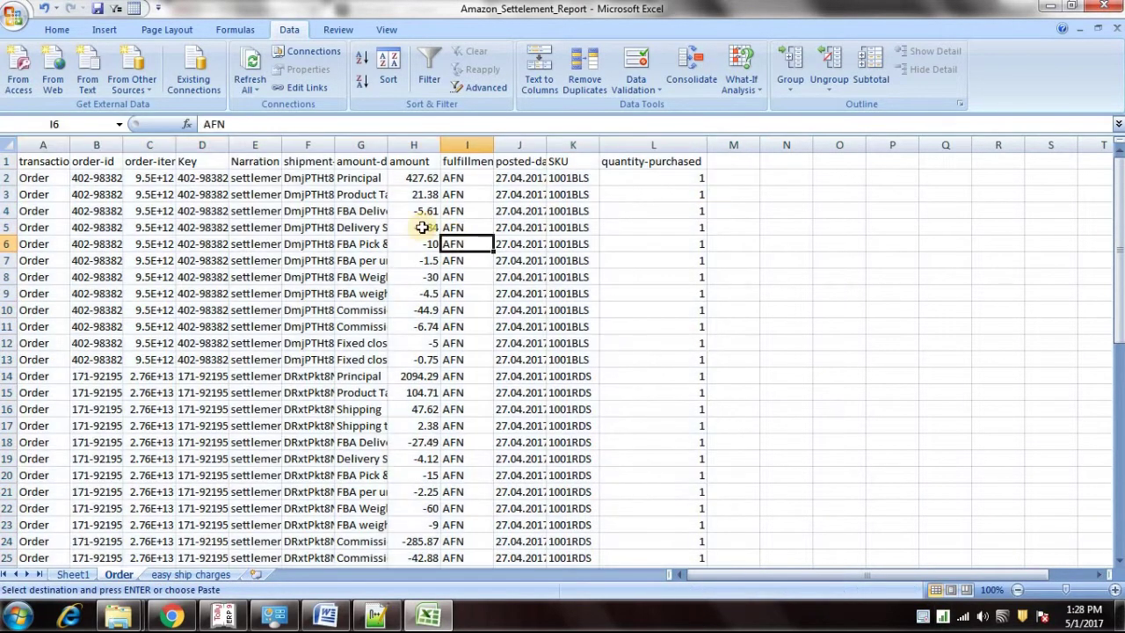
pyautogui.moveTo(123, 144); pyautogui.dragTo(179, 142)
pyautogui.click(42, 162)
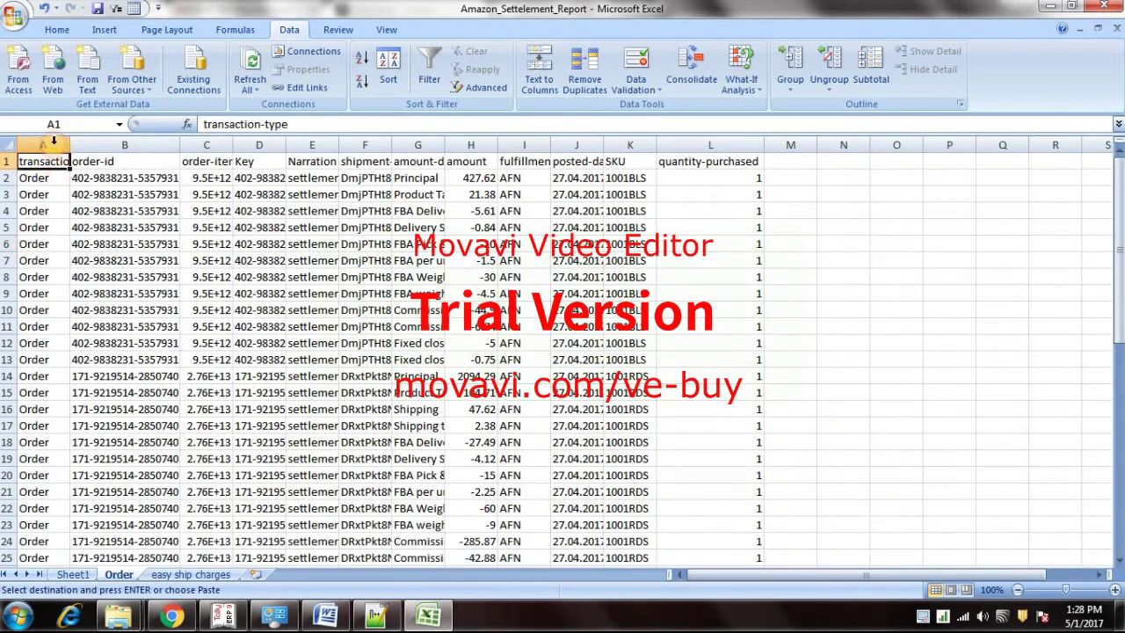
pyautogui.click(102, 30)
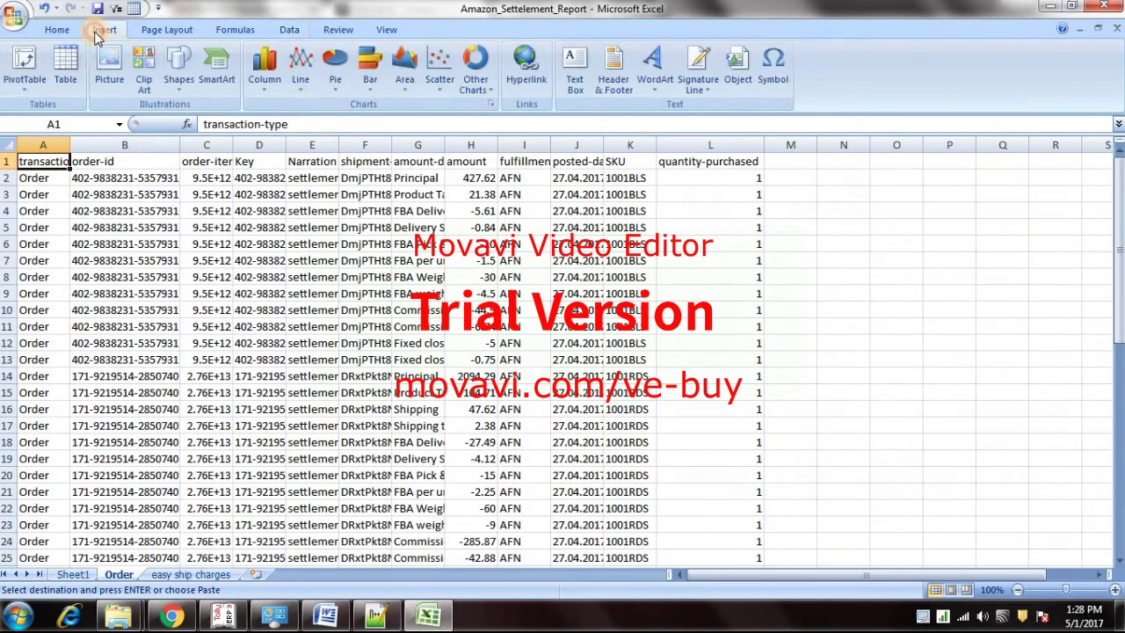
pyautogui.click(19, 68)
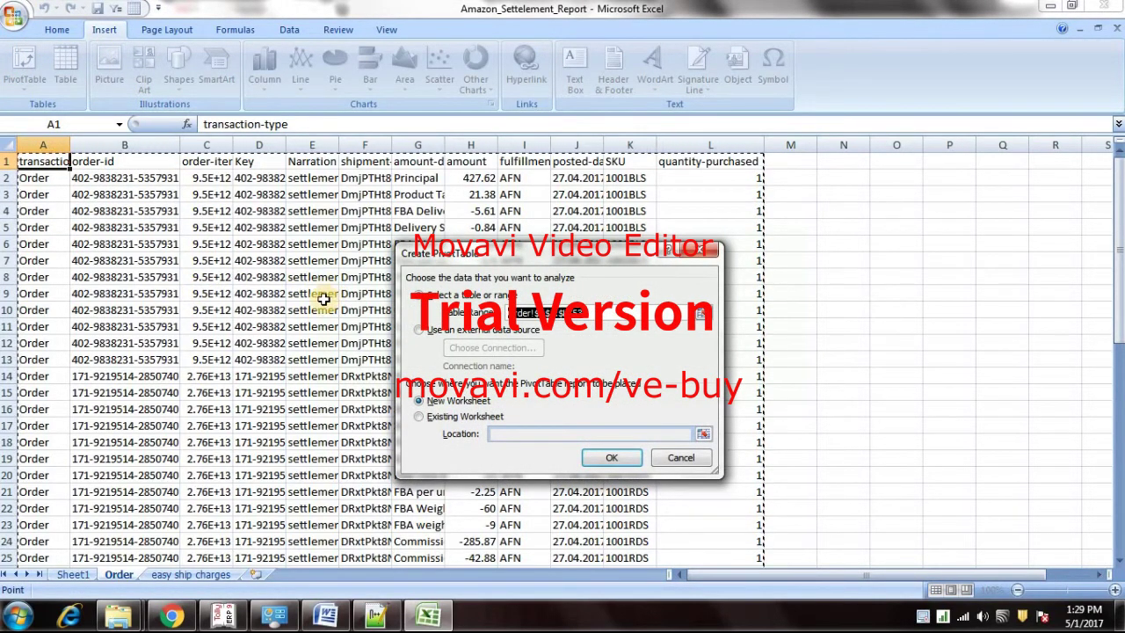
pyautogui.click(595, 461)
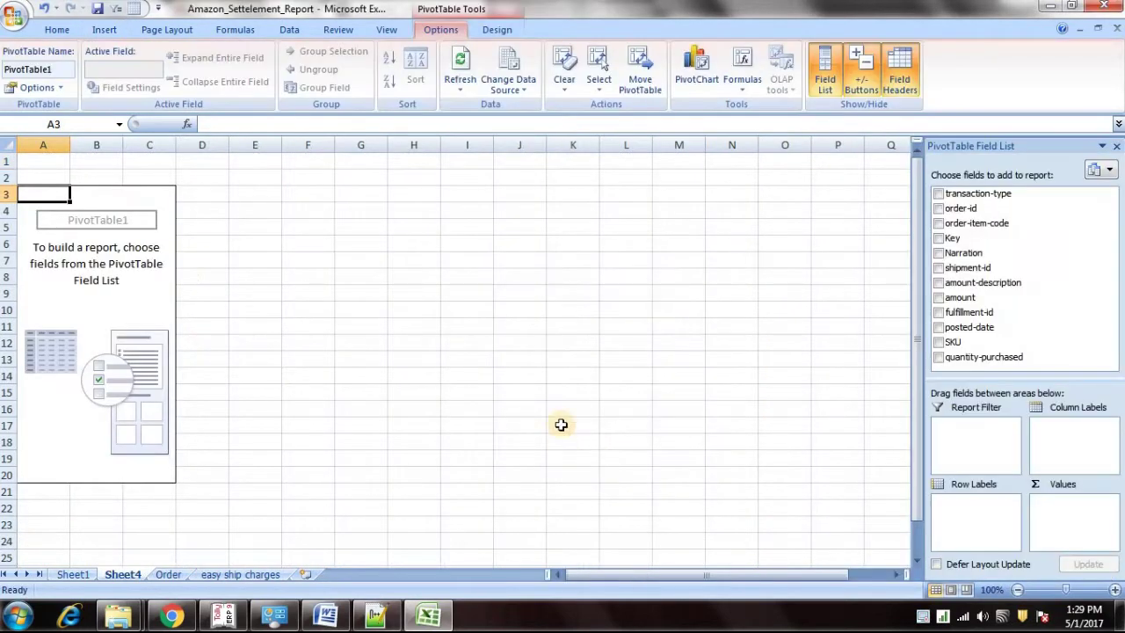
# Step: Lay out the PivotTable with Key as row labels, amount-description as column labels and the sum of amount as values
pyautogui.moveTo(982, 270); pyautogui.dragTo(982, 520)
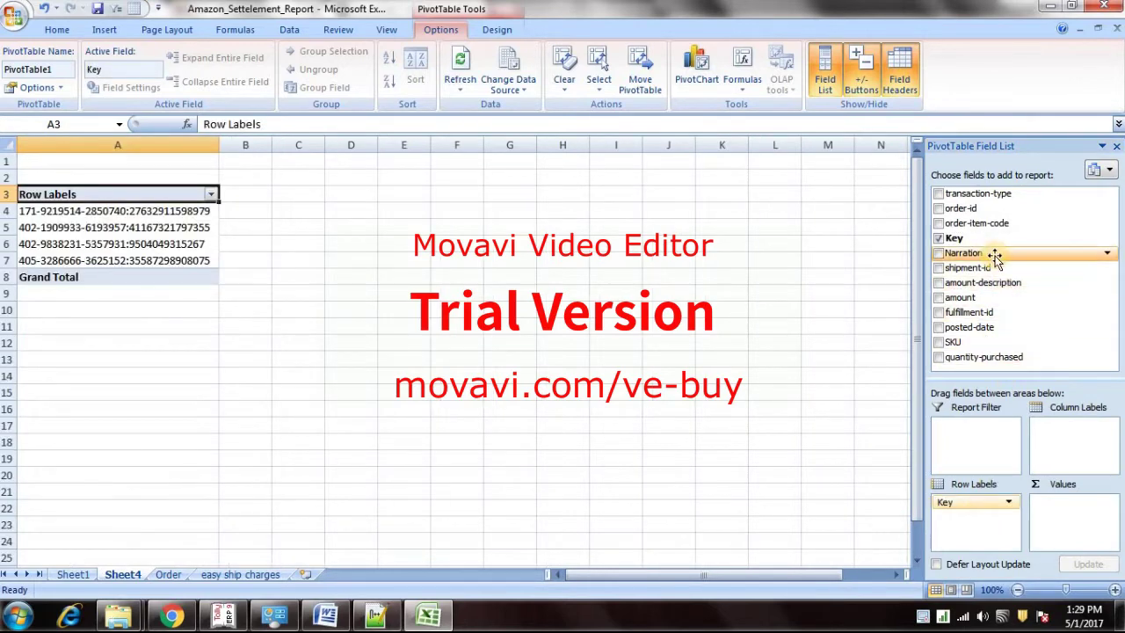
pyautogui.moveTo(976, 282); pyautogui.dragTo(1060, 406)
pyautogui.moveTo(961, 297); pyautogui.dragTo(1065, 512)
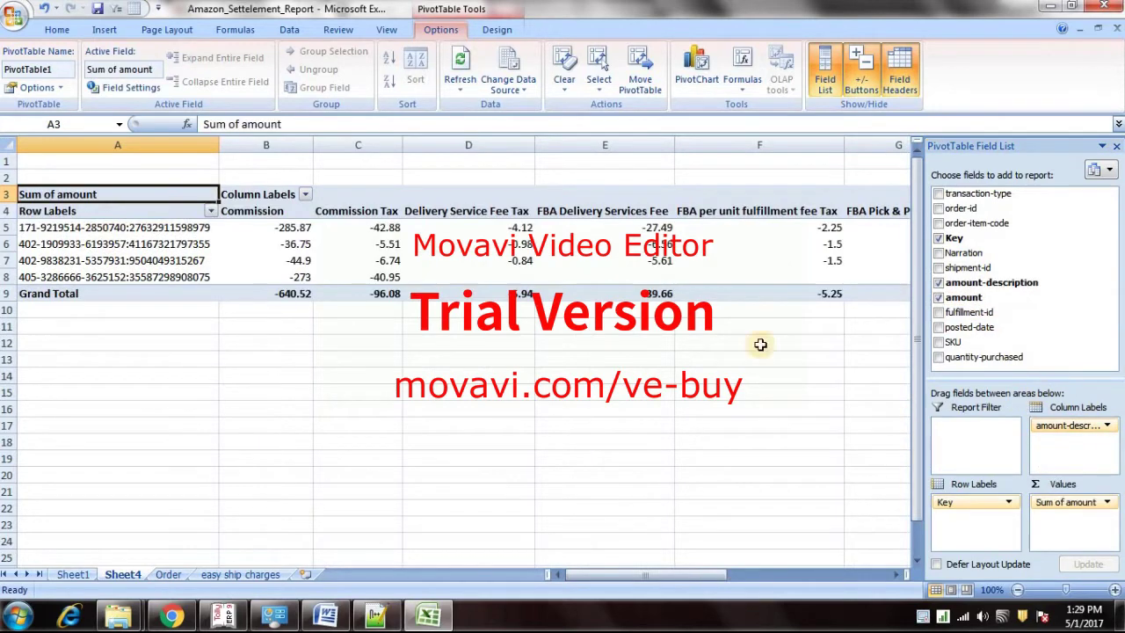
# Step: Convert the whole PivotTable to static values by copying it and pasting values only in place
pyautogui.click(351, 239)
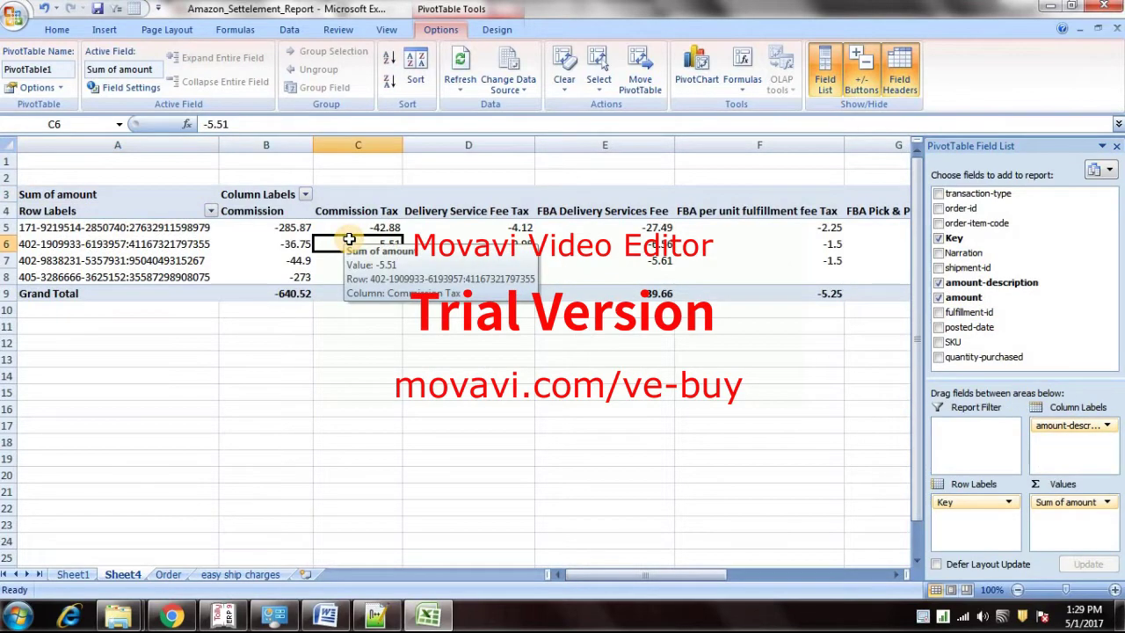
pyautogui.hotkey('ctrl', 'a')
pyautogui.press('alt')
pyautogui.press('e')
pyautogui.press('s')
pyautogui.press('v')
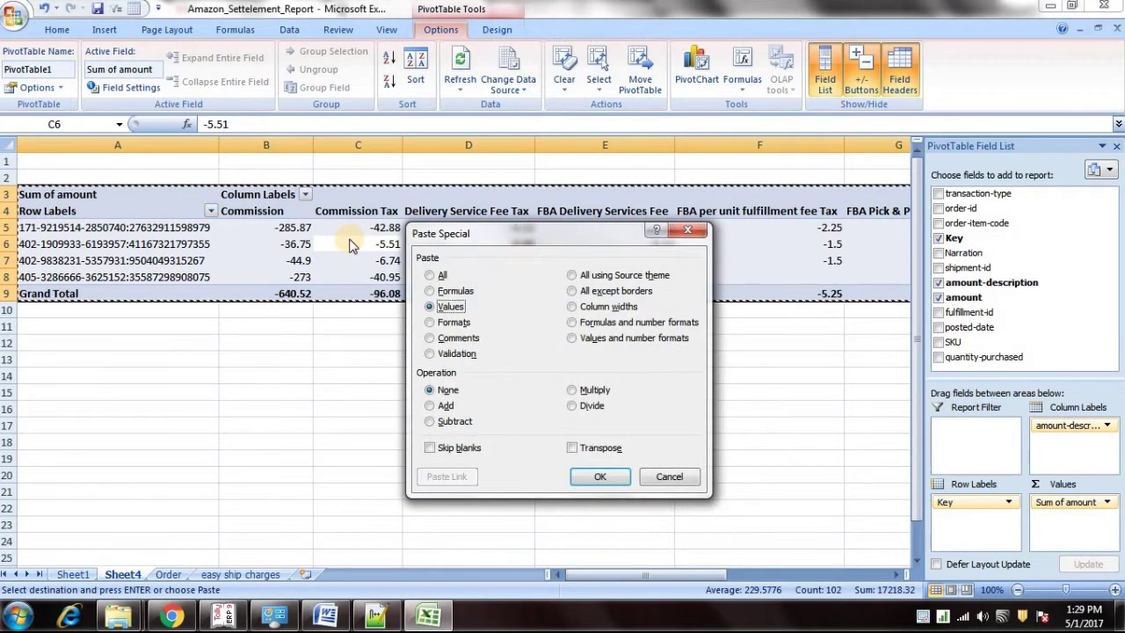
pyautogui.press('Return')
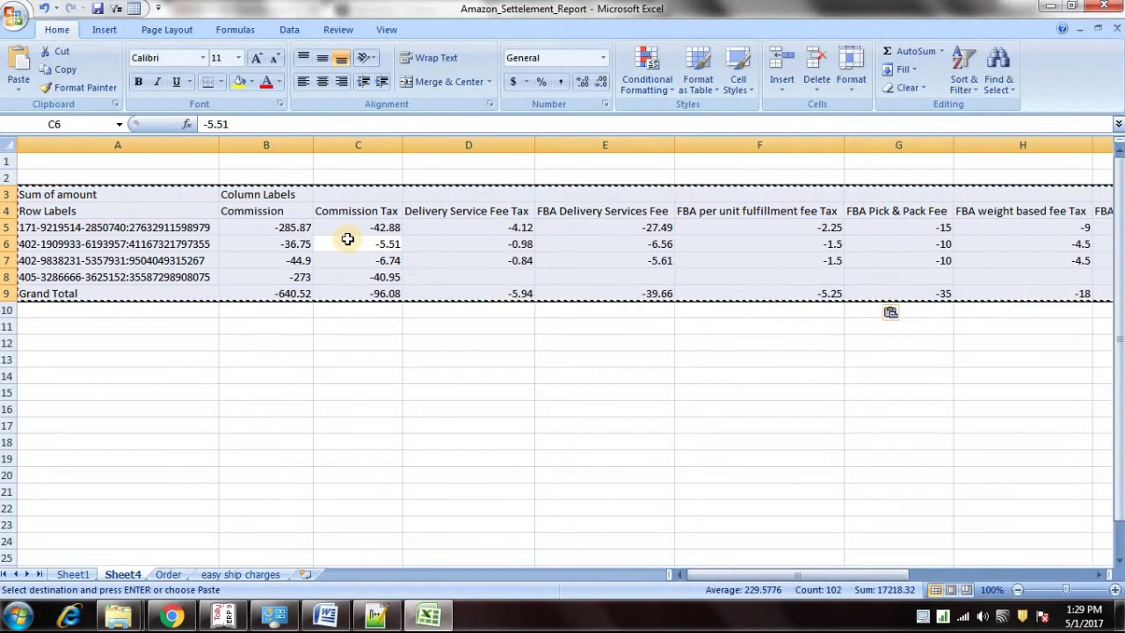
pyautogui.press('Escape')
# Step: Delete the first three rows of Sheet4 above the Row Labels header row
pyautogui.click(18, 162)
pyautogui.moveTo(6, 162); pyautogui.dragTo(6, 189)
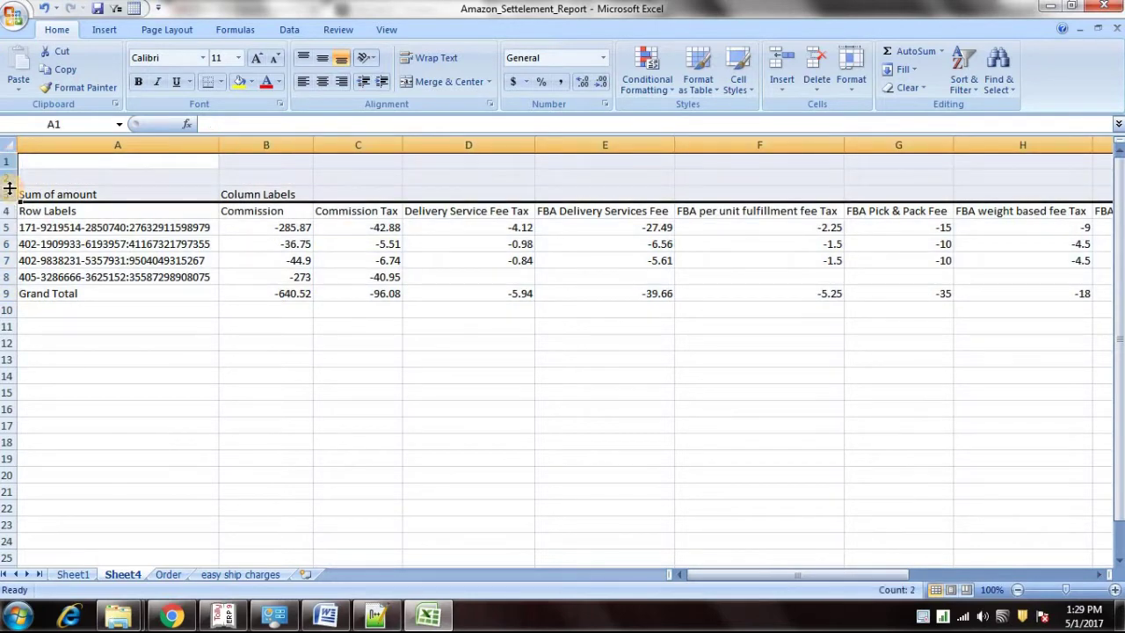
pyautogui.hotkey('ctrl', '-')
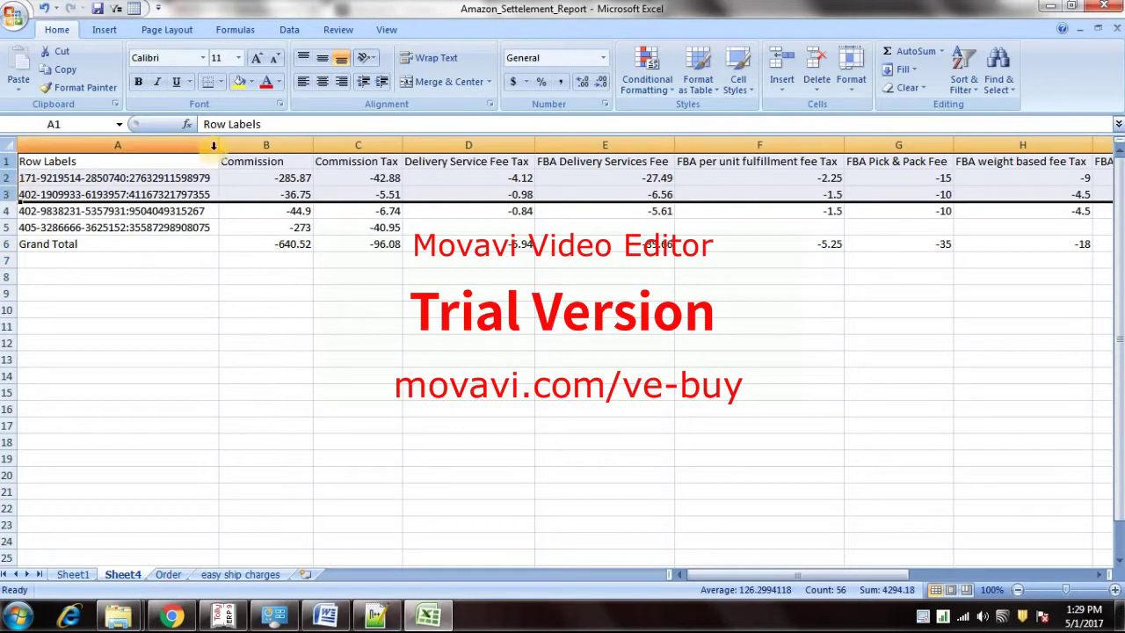
# Step: Narrow column A, insert four blank columns before Commission and make the new columns narrower
pyautogui.moveTo(217, 144); pyautogui.dragTo(502, 143)
pyautogui.rightClick(502, 144)
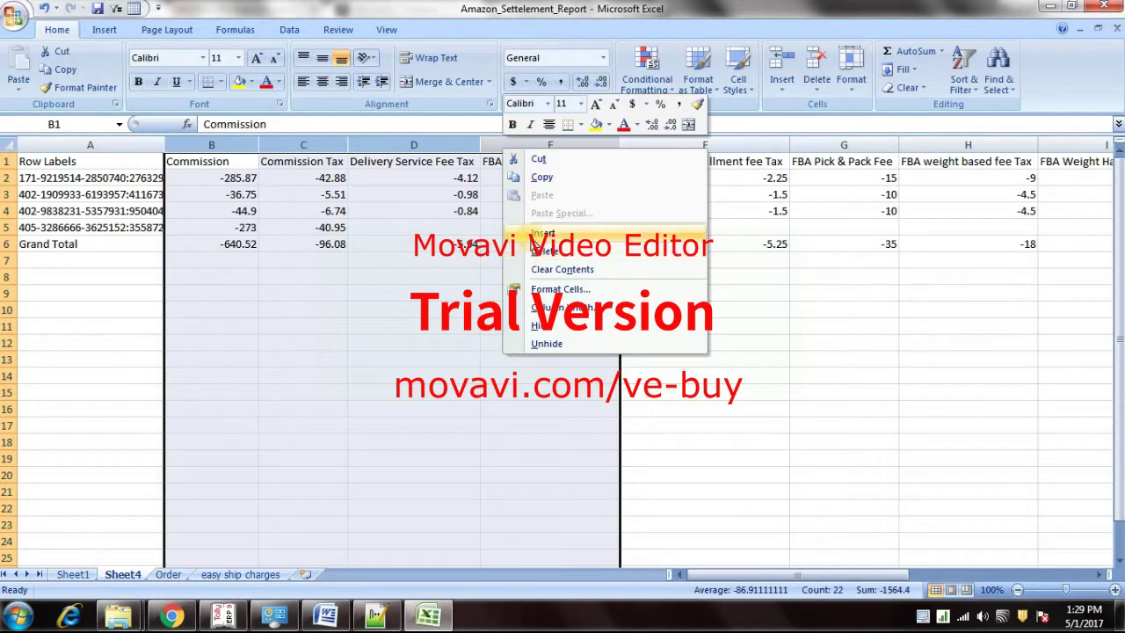
pyautogui.click(535, 236)
pyautogui.moveTo(310, 145); pyautogui.dragTo(264, 155)
# Step: Enter the headers Narration, Date, Item name and Quantity in cells B1 to E1
pyautogui.click(216, 159)
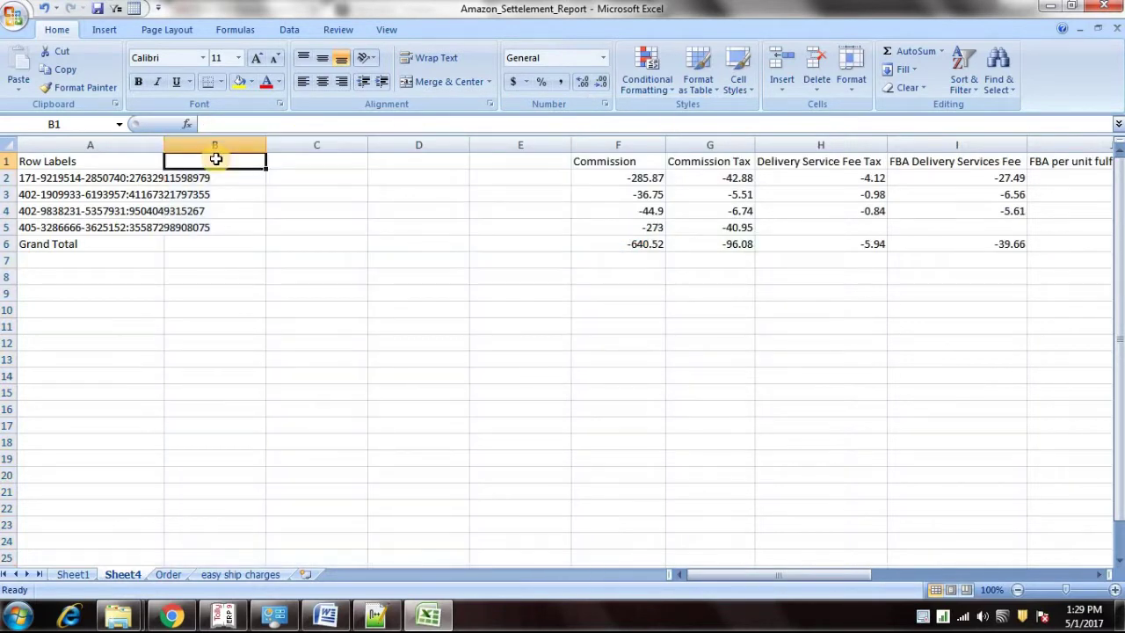
pyautogui.write('Narration')
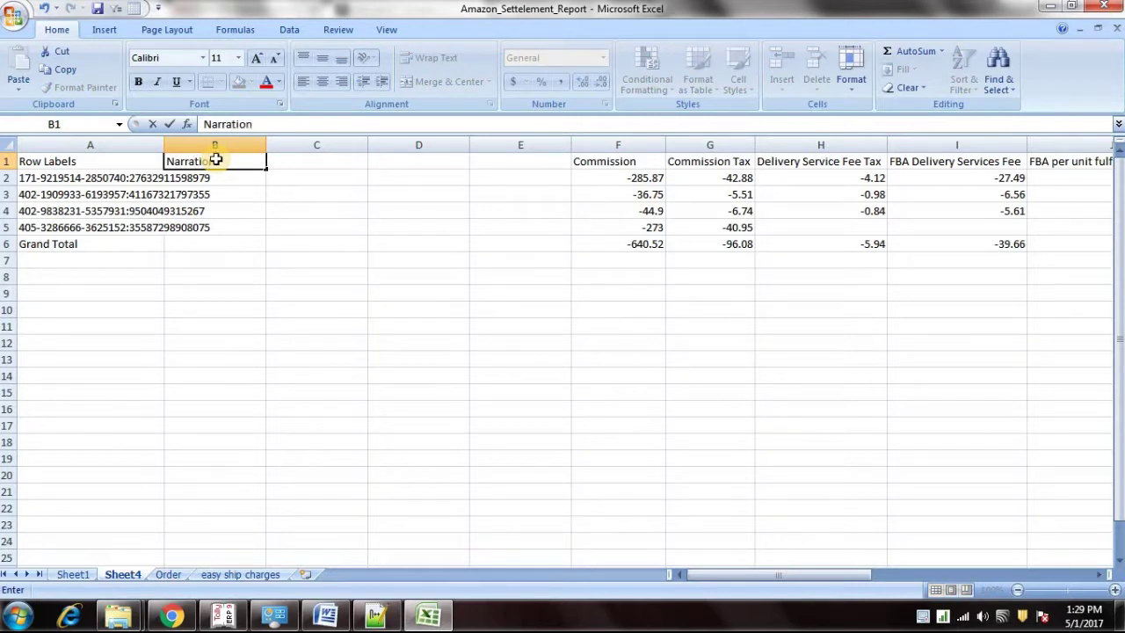
pyautogui.press('Tab')
pyautogui.write('Da')
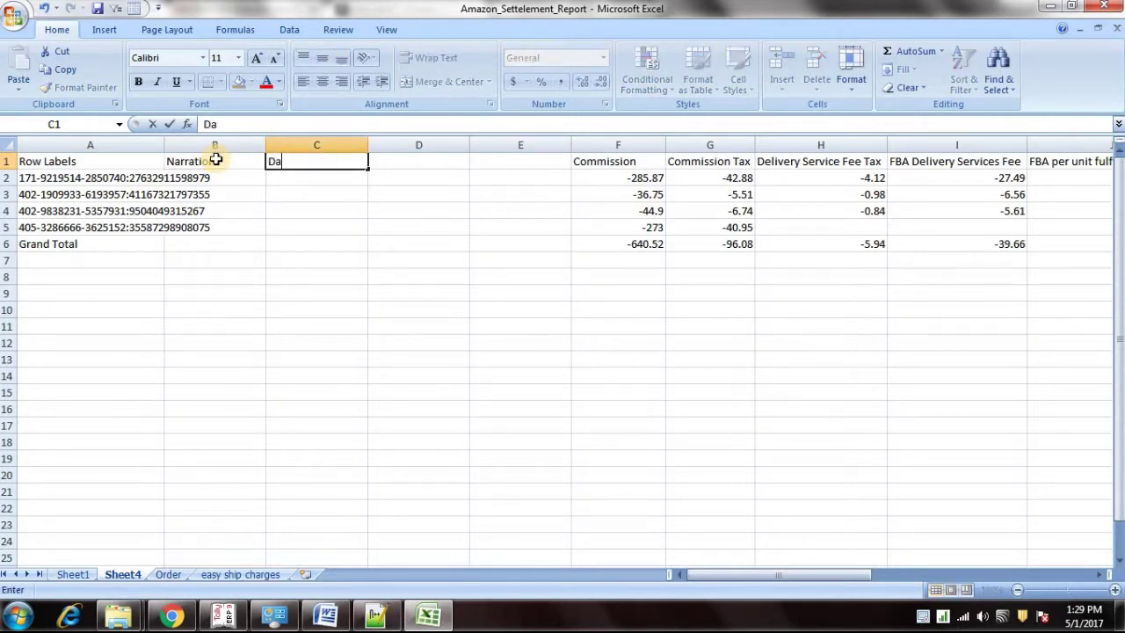
pyautogui.press('Tab')
pyautogui.write('Item name')
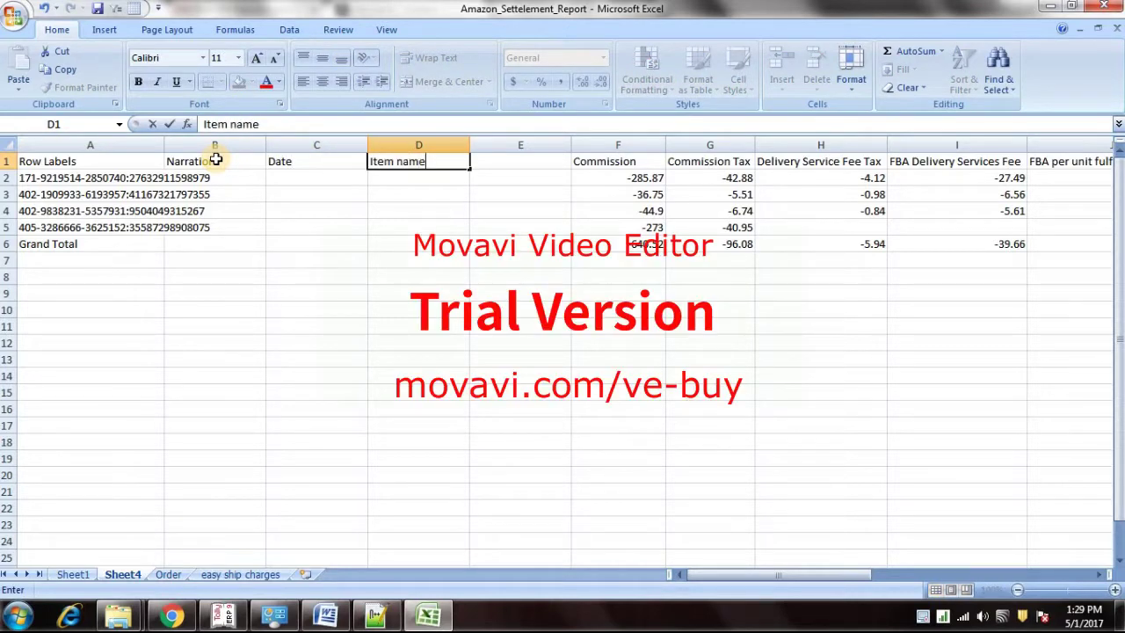
pyautogui.press('Tab')
pyautogui.write('Q')
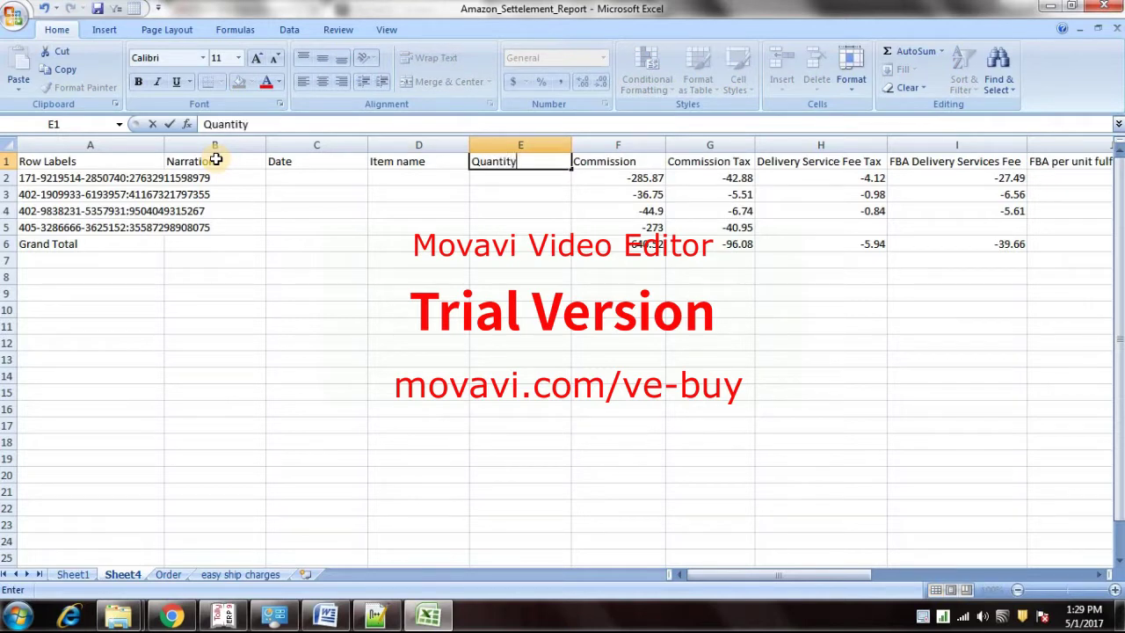
pyautogui.write('uantity')
# Step: Enter =VLOOKUP(A2,Order!D:E,2,0) in the first Narration cell, B2, and fill it down the column
pyautogui.press('Left')
pyautogui.press('Left')
pyautogui.press('Left')
pyautogui.press('Down')
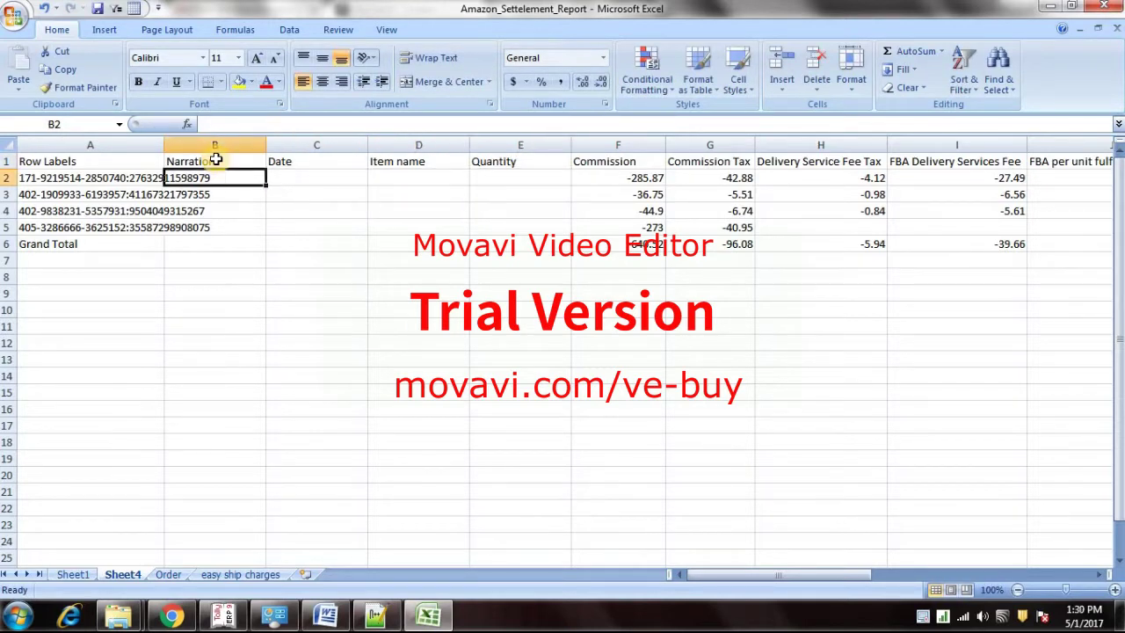
pyautogui.write('=vl')
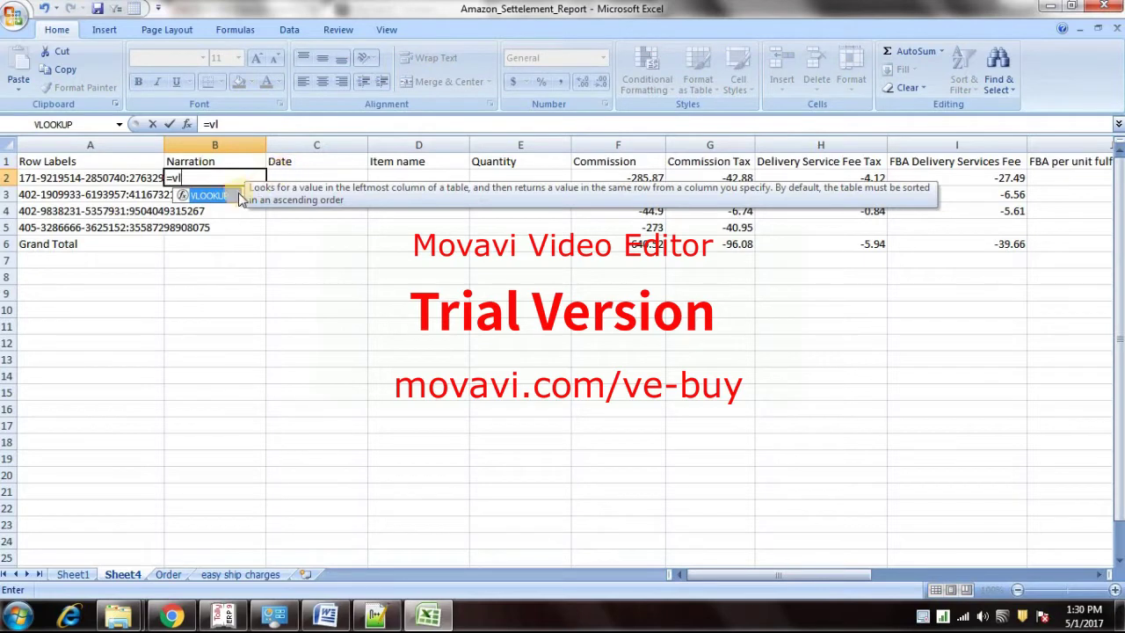
pyautogui.doubleClick(239, 196)
pyautogui.click(121, 179)
pyautogui.write(',')
pyautogui.click(168, 574)
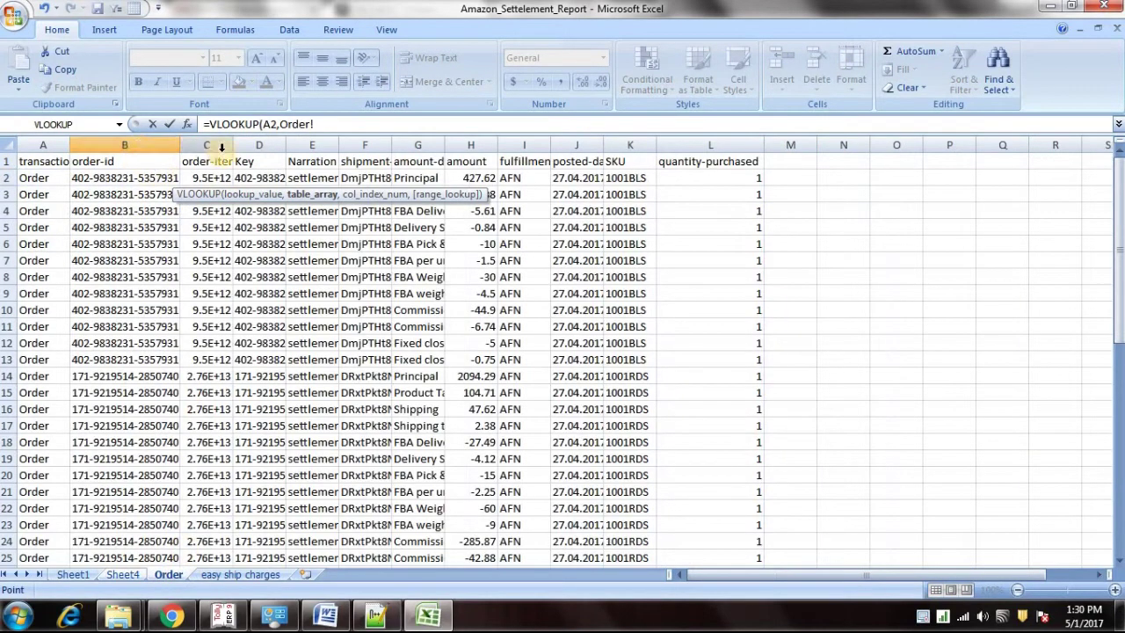
pyautogui.moveTo(264, 144); pyautogui.dragTo(319, 156)
pyautogui.write(',2,0')
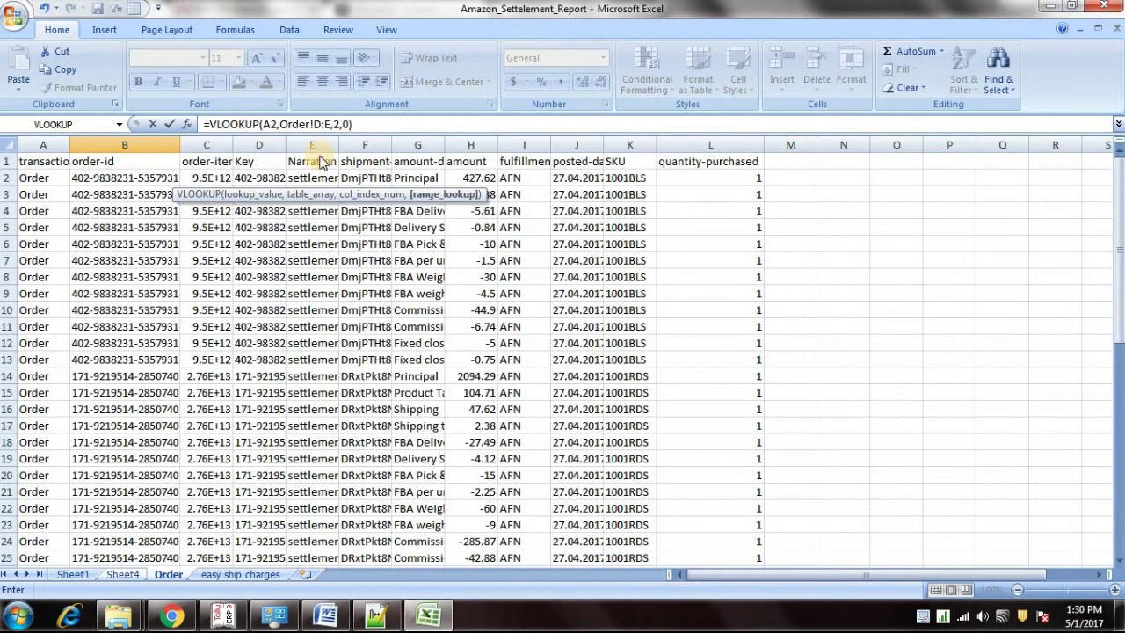
pyautogui.press('Return')
pyautogui.click(261, 183)
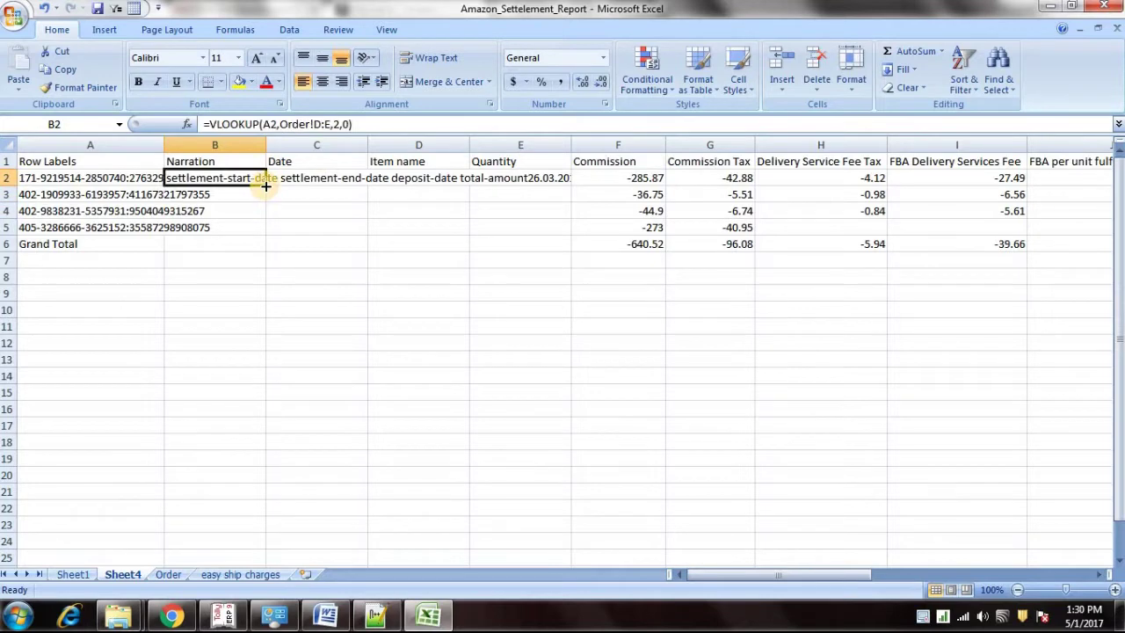
pyautogui.doubleClick(265, 185)
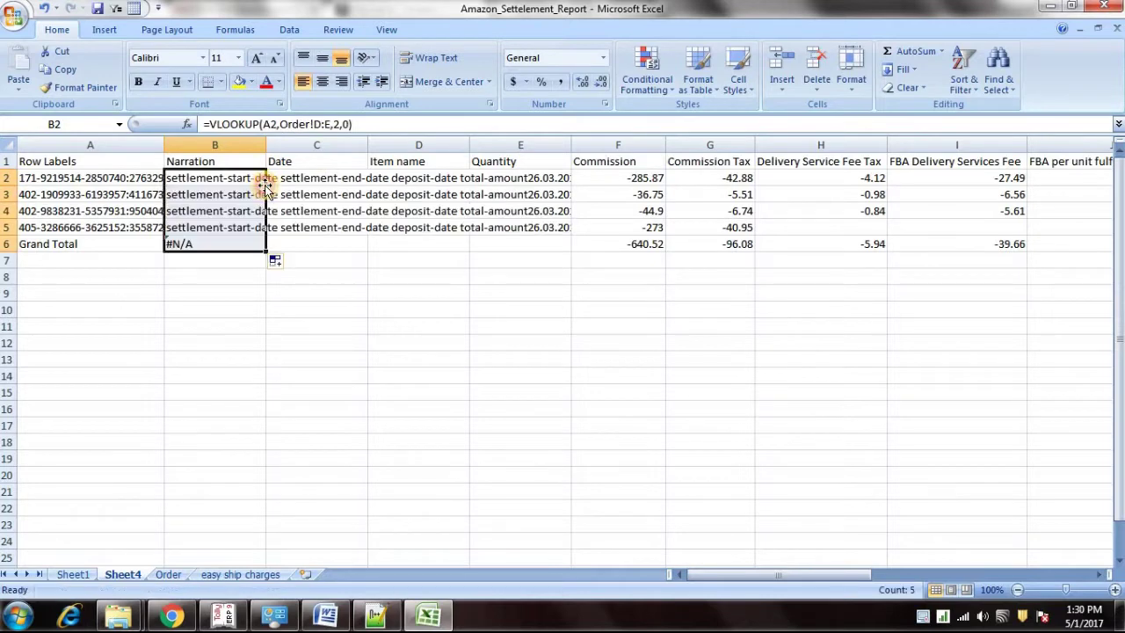
# Step: Delete the Grand Total row from Sheet4
pyautogui.click(9, 246)
pyautogui.rightClick(16, 248)
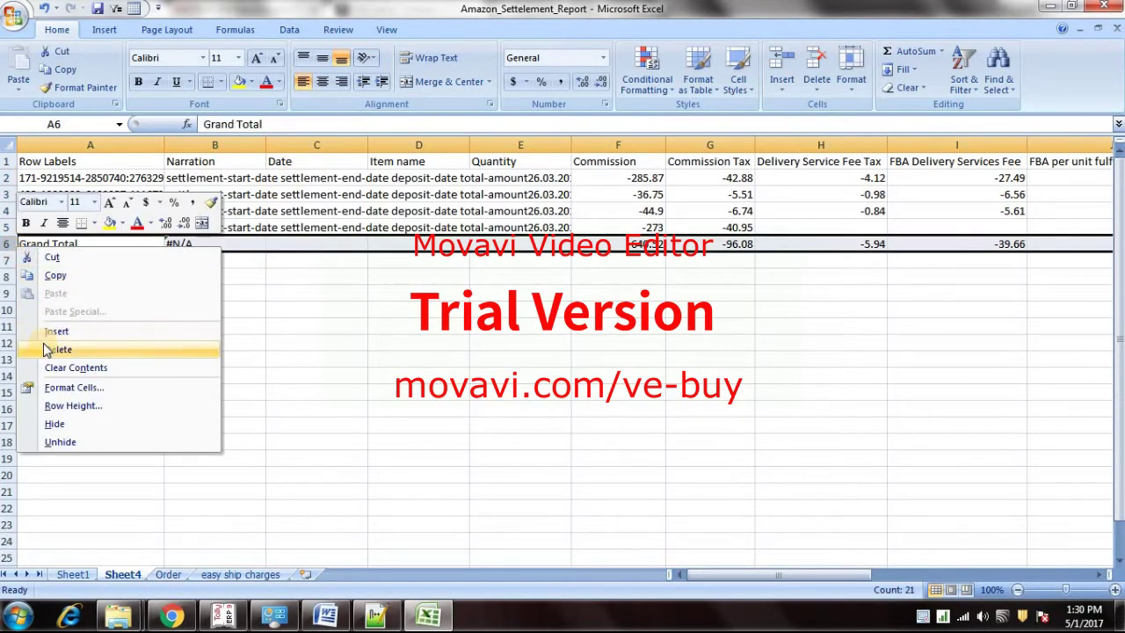
pyautogui.click(47, 350)
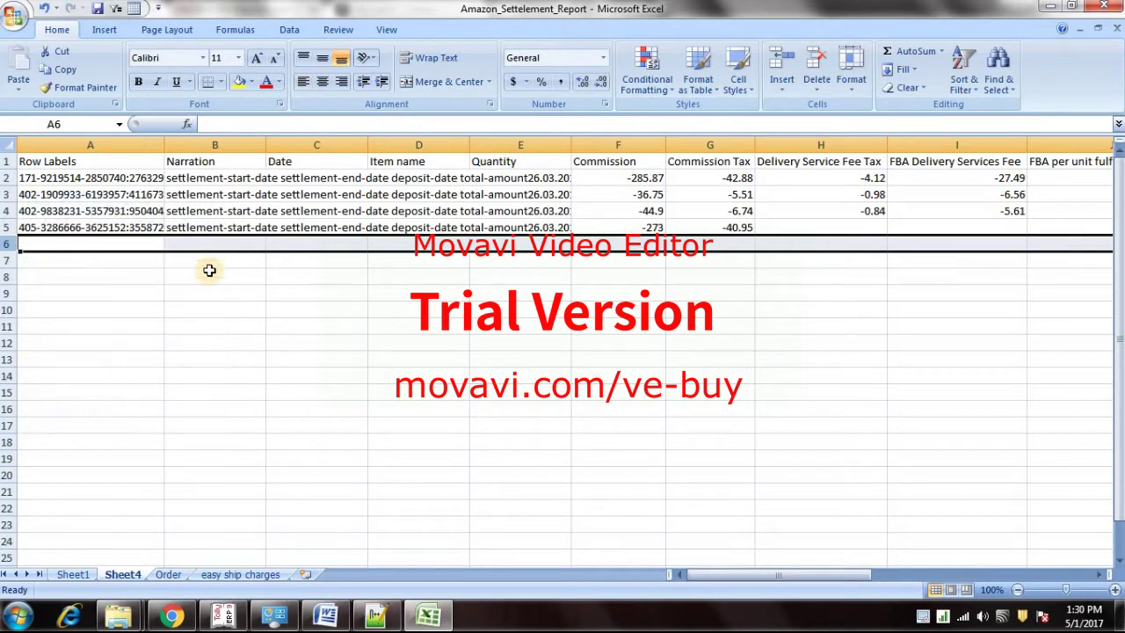
# Step: Enter =VLOOKUP(A2,Order!D:J,7,0) in the first Date cell, C2, and fill it down the column
pyautogui.click(359, 176)
pyautogui.write('=vl')
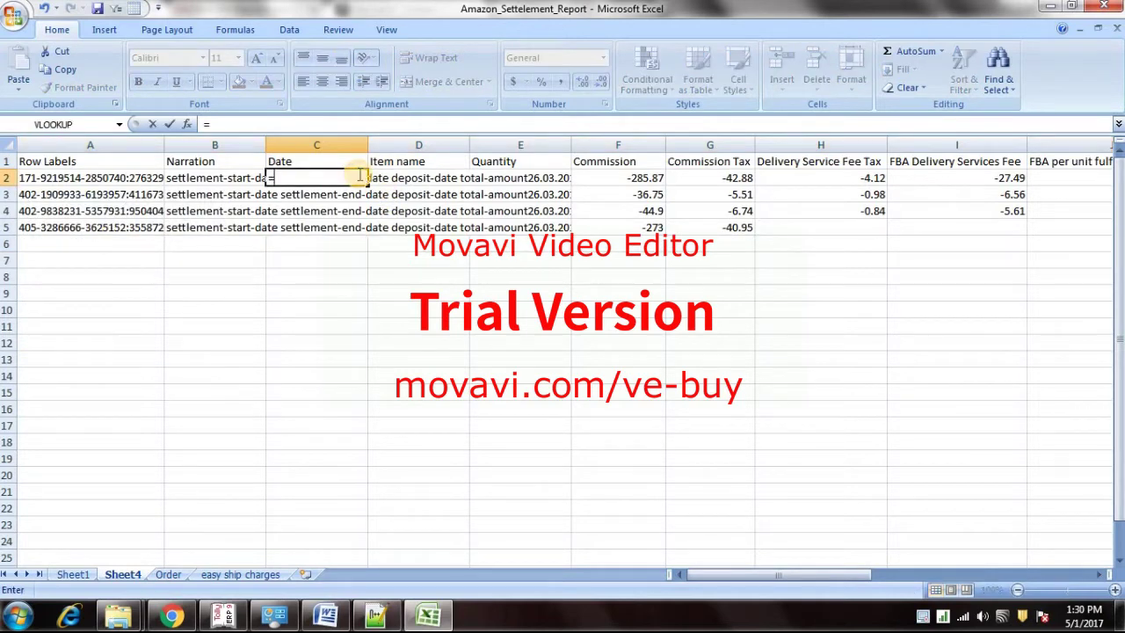
pyautogui.doubleClick(325, 197)
pyautogui.click(118, 179)
pyautogui.write(',')
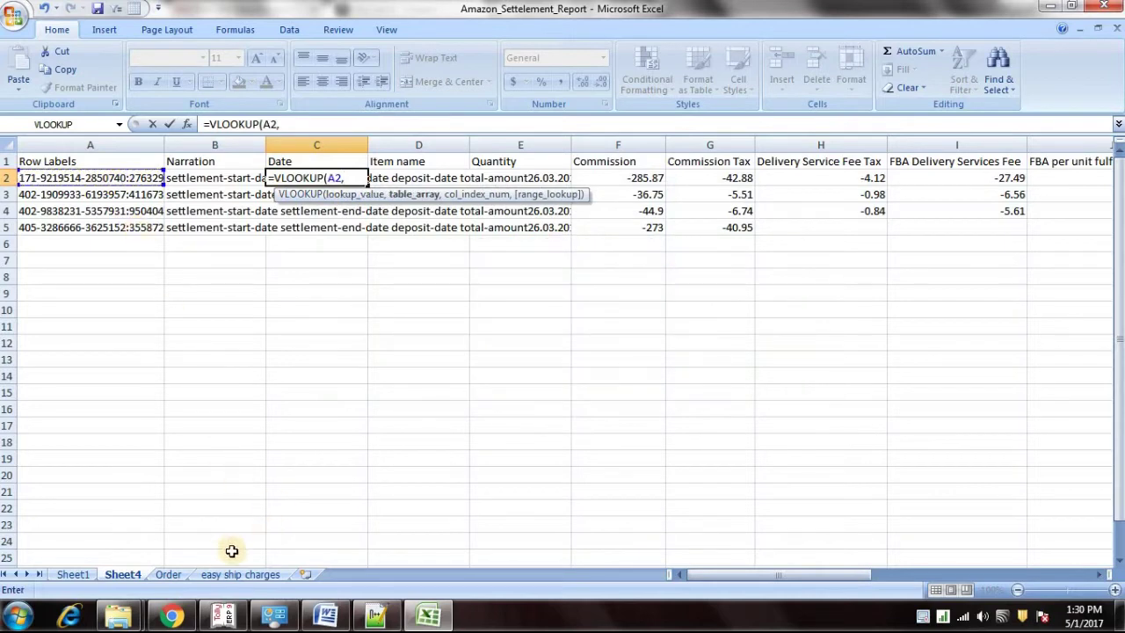
pyautogui.click(168, 574)
pyautogui.moveTo(247, 146); pyautogui.dragTo(568, 155)
pyautogui.write(',7,0')
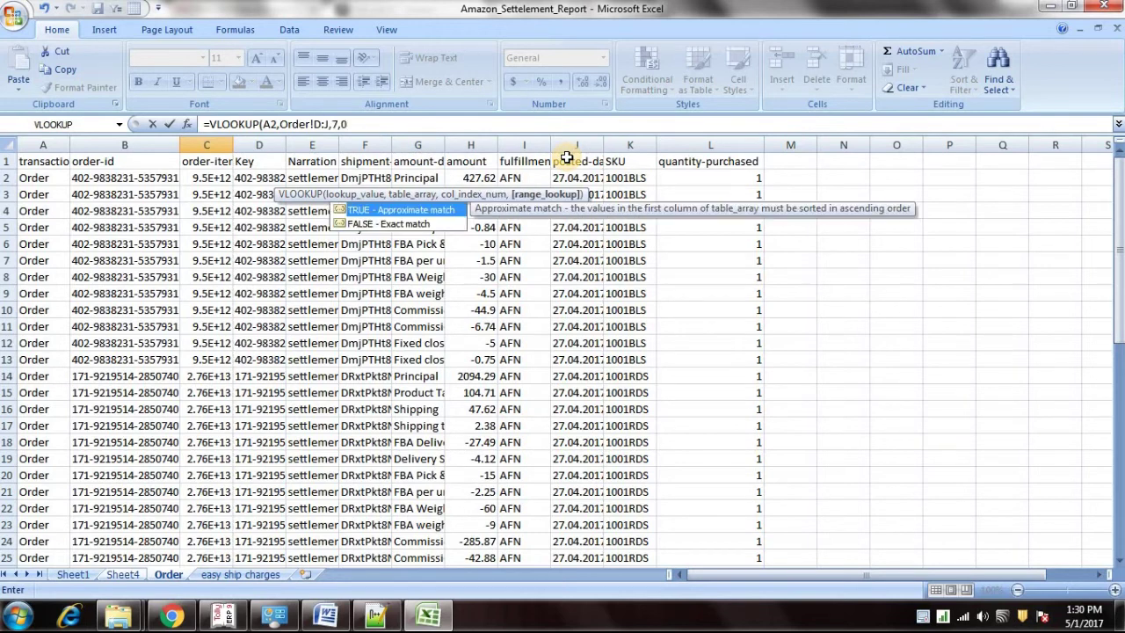
pyautogui.press('Return')
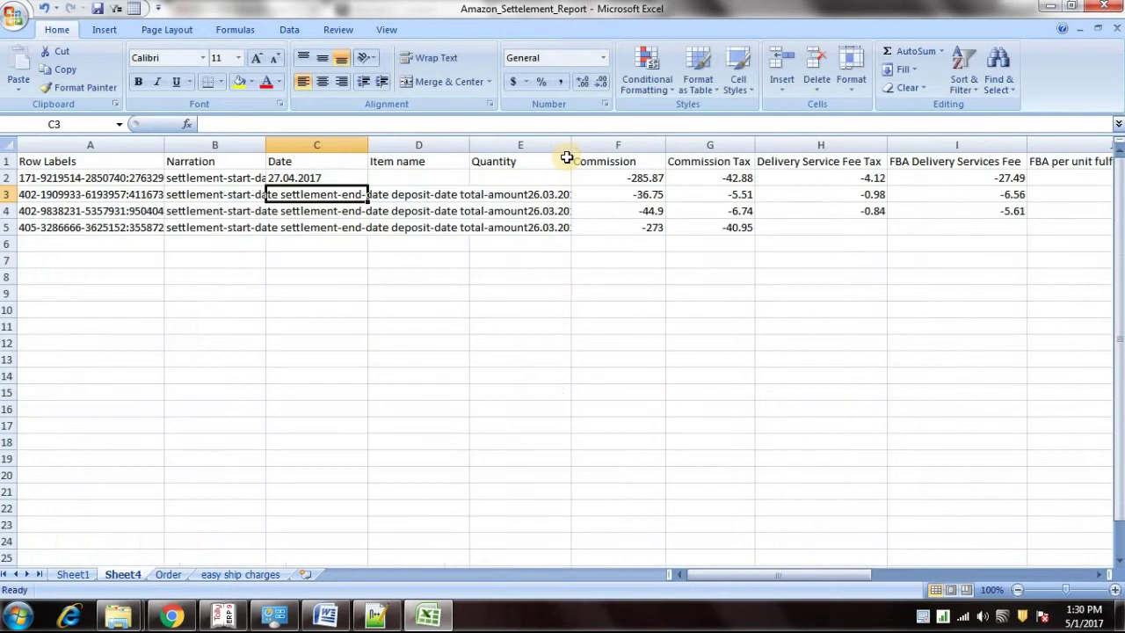
pyautogui.click(347, 179)
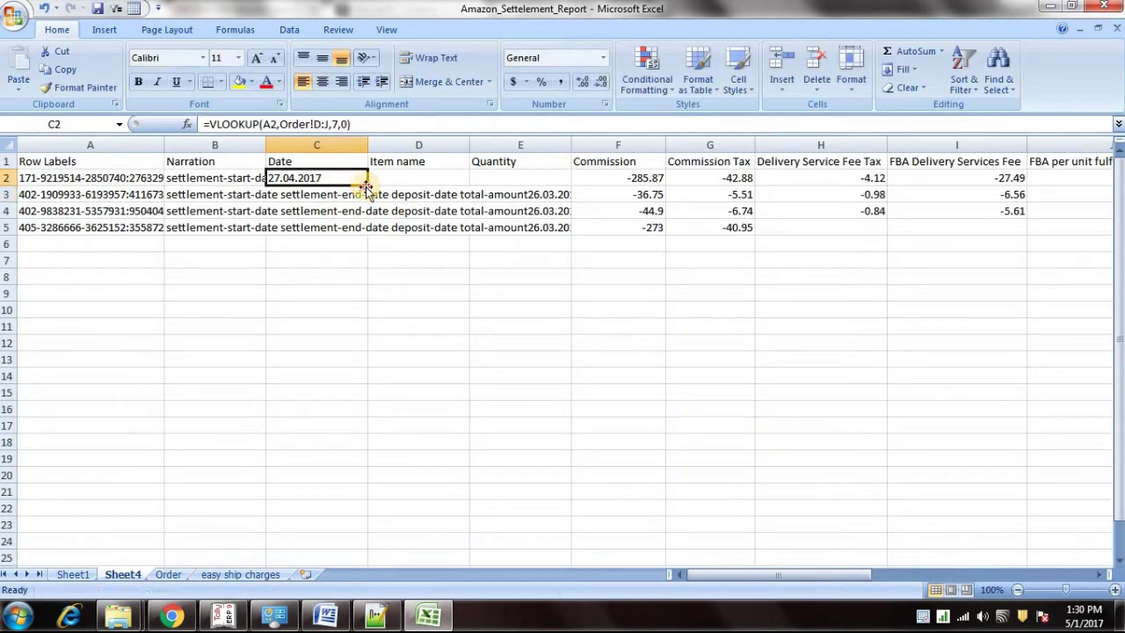
pyautogui.doubleClick(366, 186)
# Step: Enter =VLOOKUP(A2,Order!D:K,8,0) in the first Item name cell, D2, fill it down the column and narrow the column
pyautogui.click(382, 177)
pyautogui.write('=')
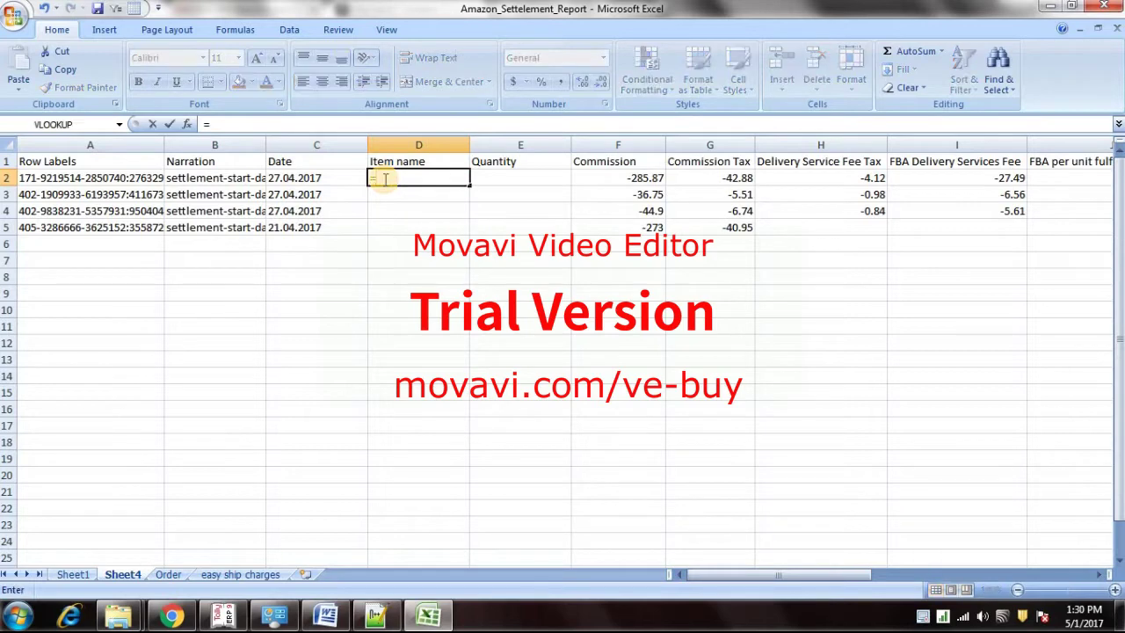
pyautogui.write('vl')
pyautogui.doubleClick(400, 195)
pyautogui.click(139, 180)
pyautogui.write(',')
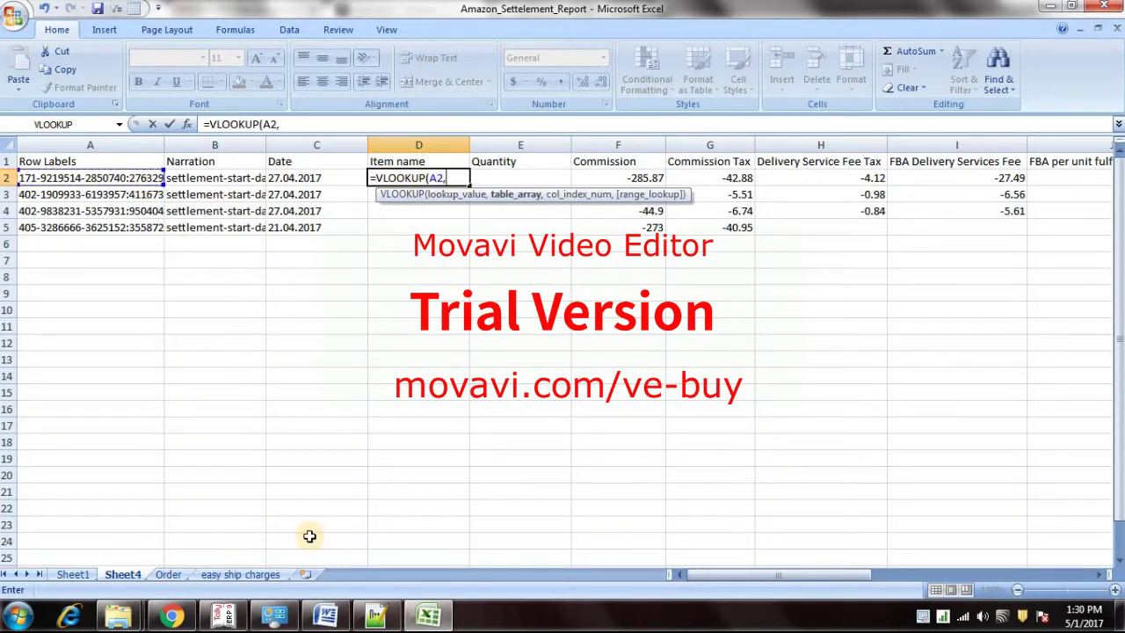
pyautogui.click(172, 574)
pyautogui.moveTo(255, 145); pyautogui.dragTo(643, 152)
pyautogui.write(',8,0')
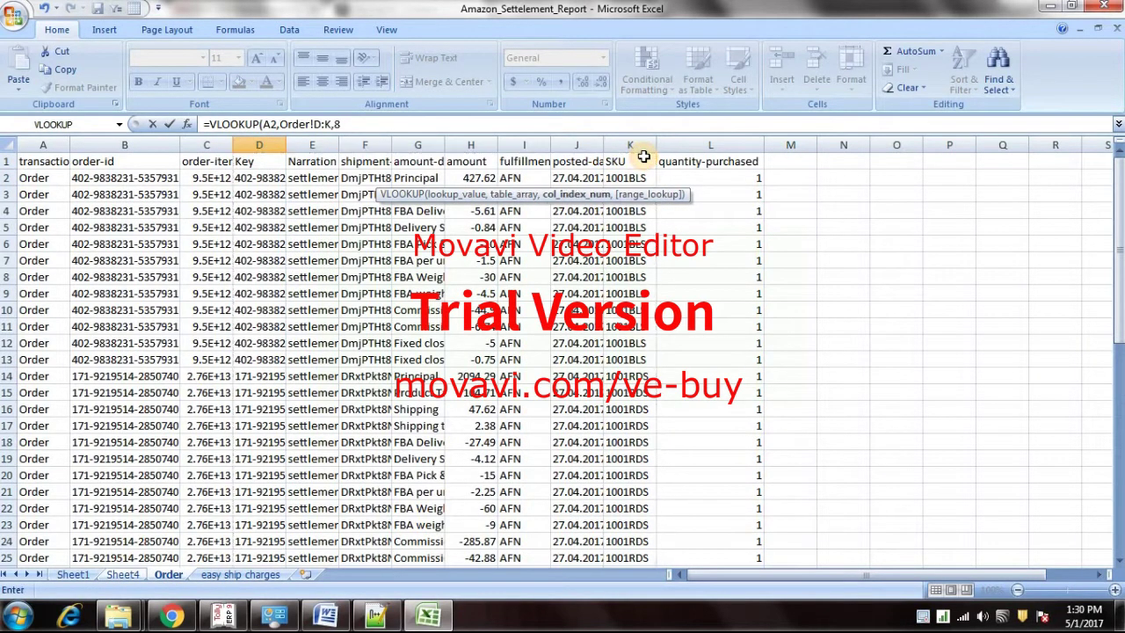
pyautogui.press('Return')
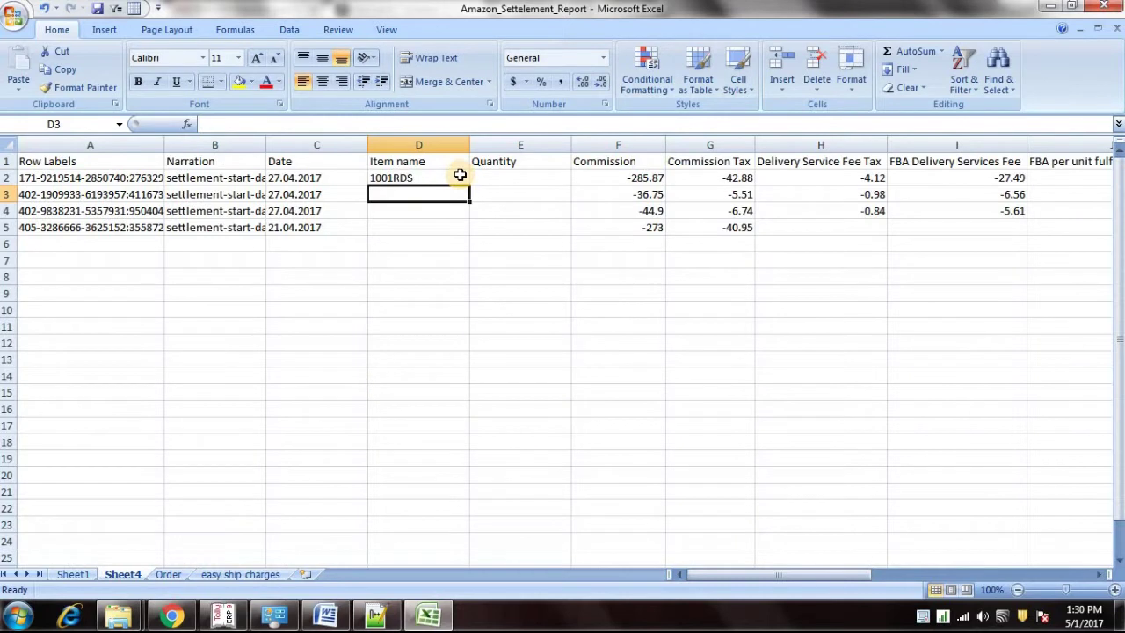
pyautogui.click(459, 175)
pyautogui.doubleClick(468, 185)
pyautogui.moveTo(470, 155); pyautogui.dragTo(427, 155)
# Step: Enter =VLOOKUP(A2,Order!D:L,9,0) in the first Quantity cell, E2, fill it down, and narrow the Quantity and Date columns
pyautogui.click(445, 174)
pyautogui.write('=vl')
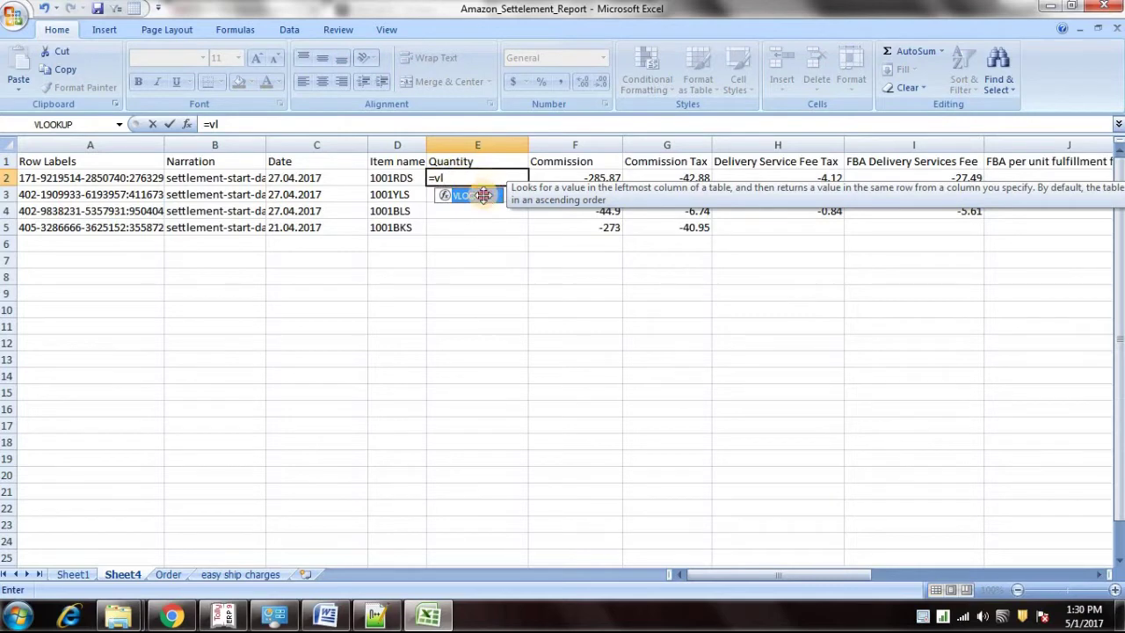
pyautogui.doubleClick(484, 195)
pyautogui.click(138, 179)
pyautogui.write(',')
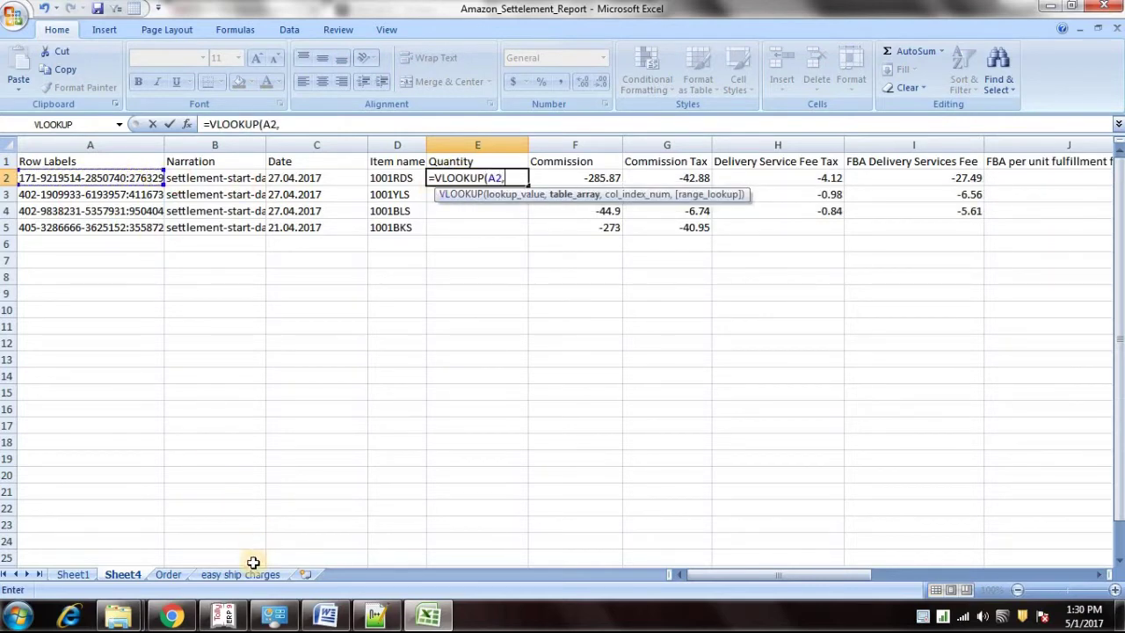
pyautogui.click(168, 574)
pyautogui.click(269, 144)
pyautogui.moveTo(269, 144); pyautogui.dragTo(697, 150)
pyautogui.write(',9,0')
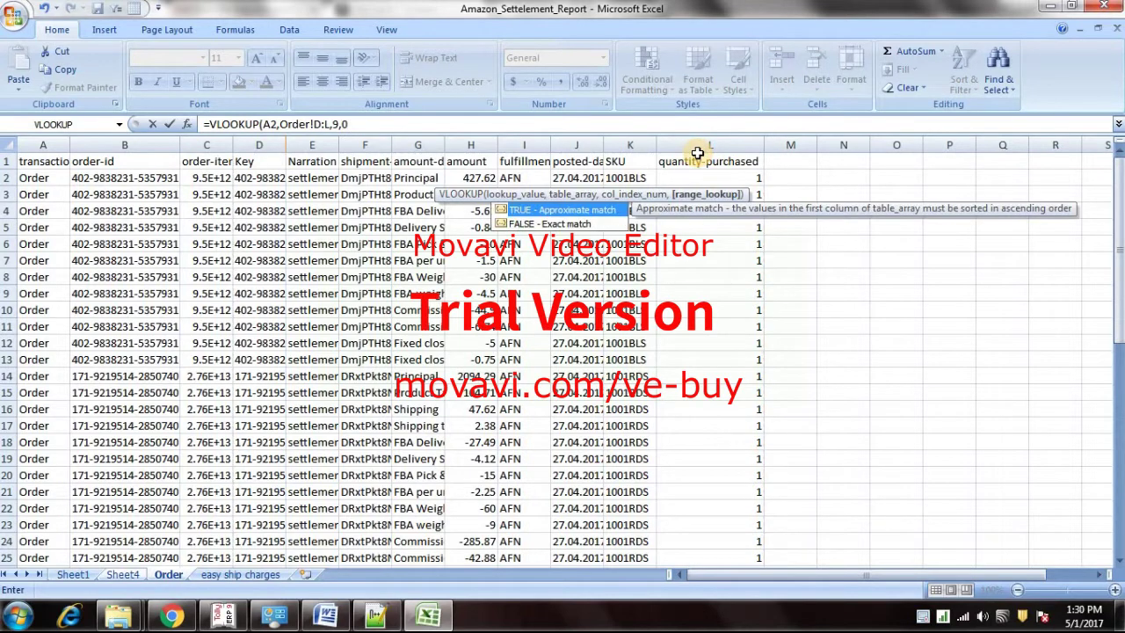
pyautogui.press('Return')
pyautogui.click(516, 180)
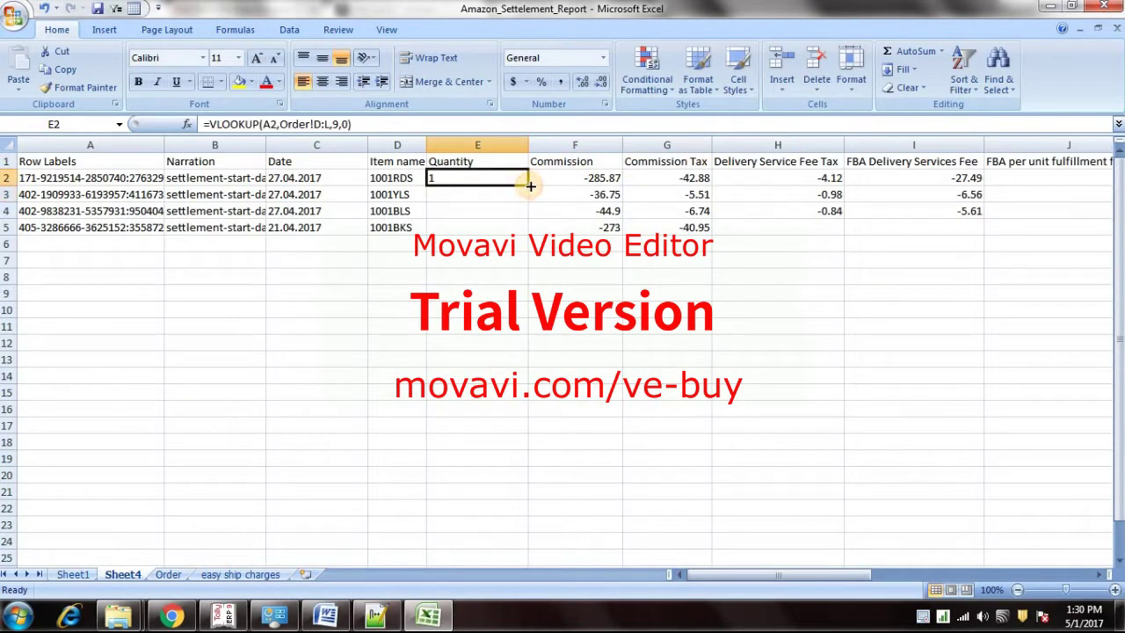
pyautogui.doubleClick(531, 186)
pyautogui.doubleClick(529, 144)
pyautogui.moveTo(367, 142); pyautogui.dragTo(323, 145)
# Step: Convert the whole Sheet4 table from formulas to plain values in place
pyautogui.click(236, 178)
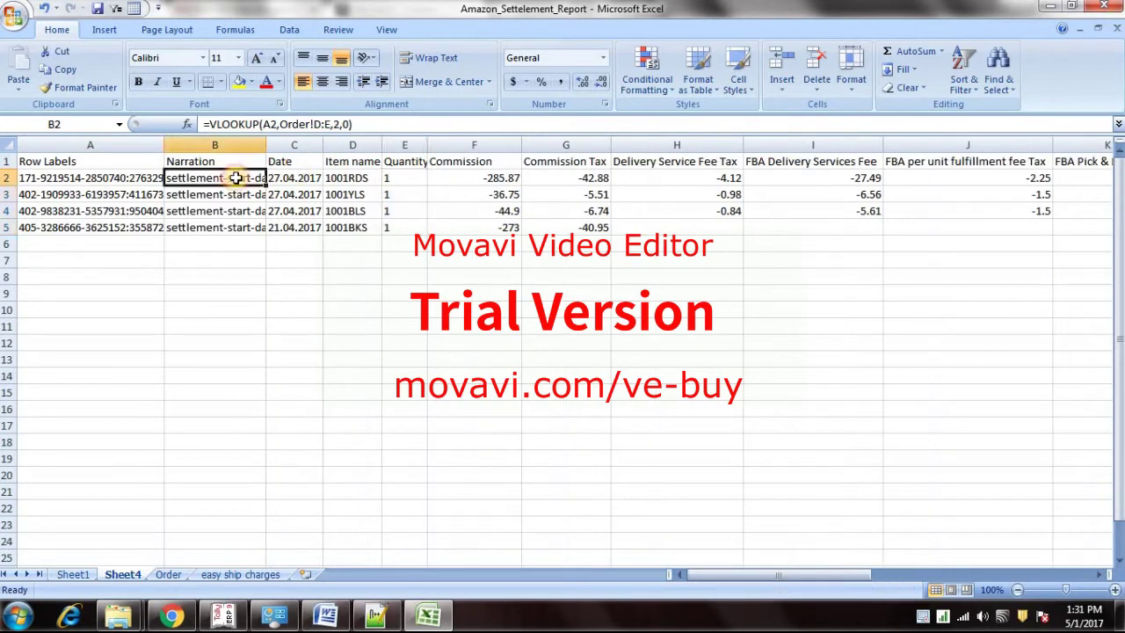
pyautogui.hotkey('ctrl', 'a')
pyautogui.hotkey('ctrl', 'c')
pyautogui.hotkey('alt', 'e')
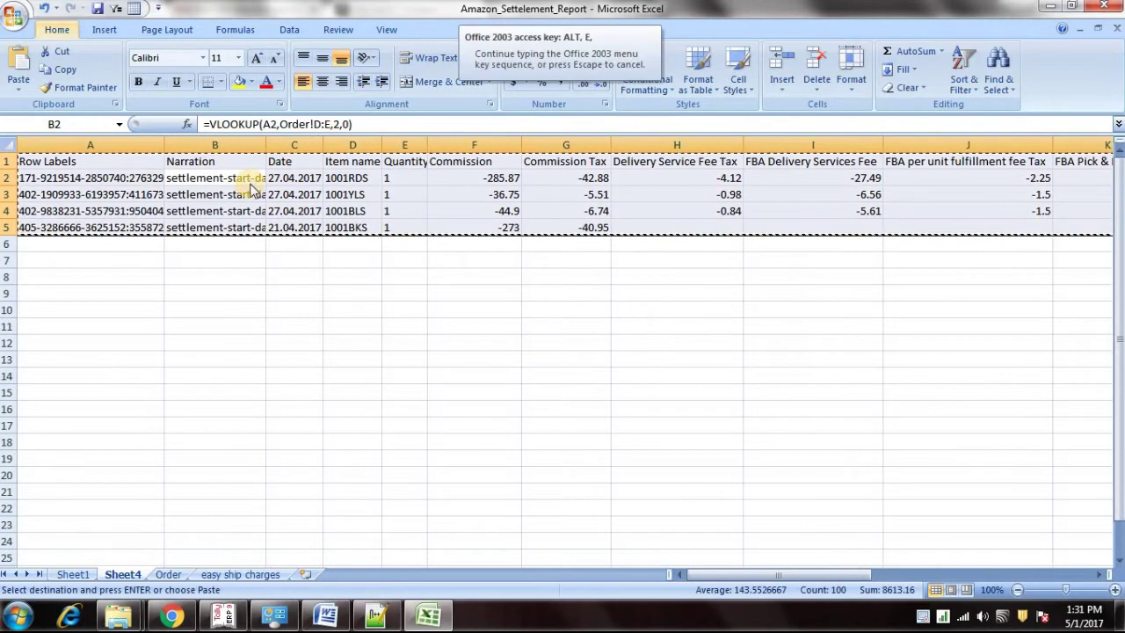
pyautogui.press('s')
pyautogui.press('v')
pyautogui.press('Return')
pyautogui.press('Escape')
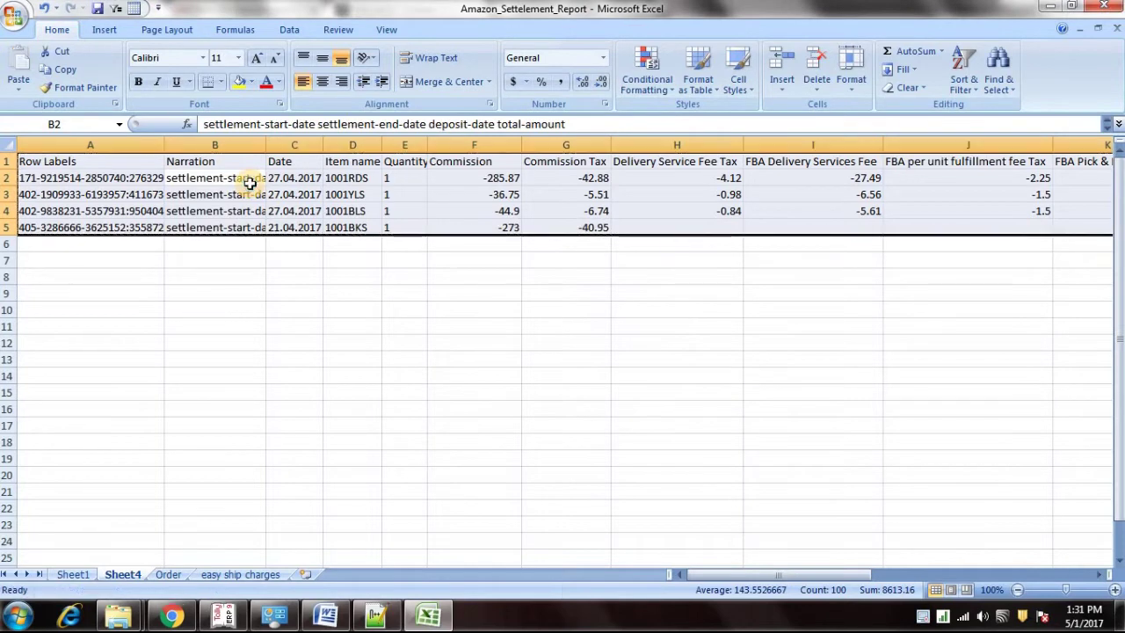
# Step: Insert two blank columns between Quantity and Commission
pyautogui.click(530, 291)
pyautogui.moveTo(485, 143); pyautogui.dragTo(563, 150)
pyautogui.rightClick(563, 150)
pyautogui.click(575, 231)
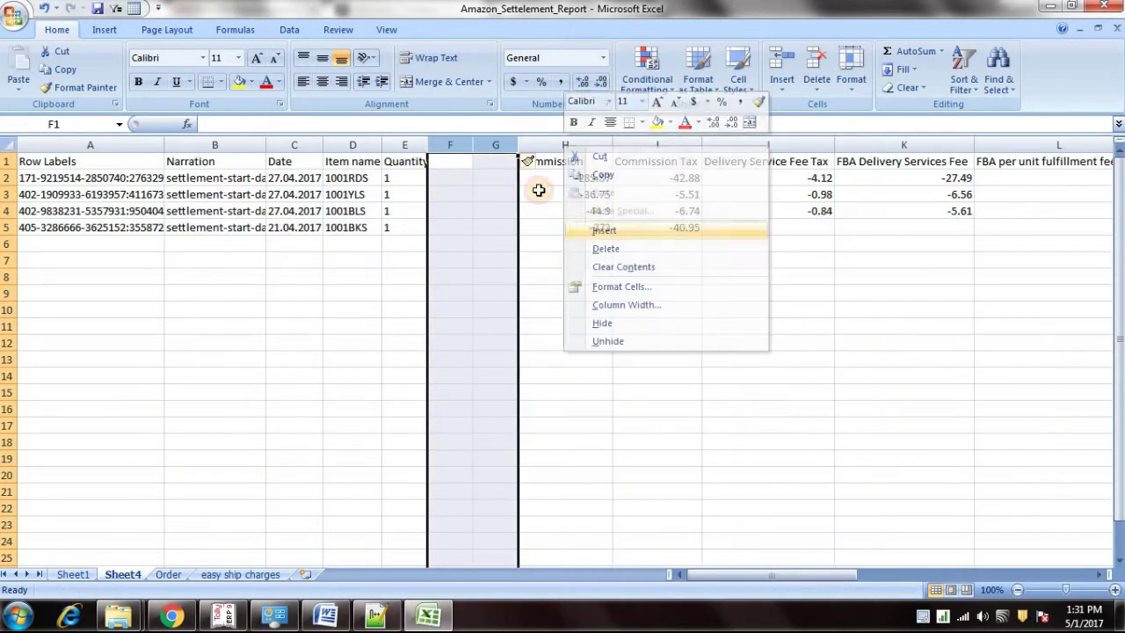
# Step: Enter the headers Easy ship Charges in F1 and Easy ship Charges Tax in G1
pyautogui.click(470, 161)
pyautogui.write('Easy ship Charges')
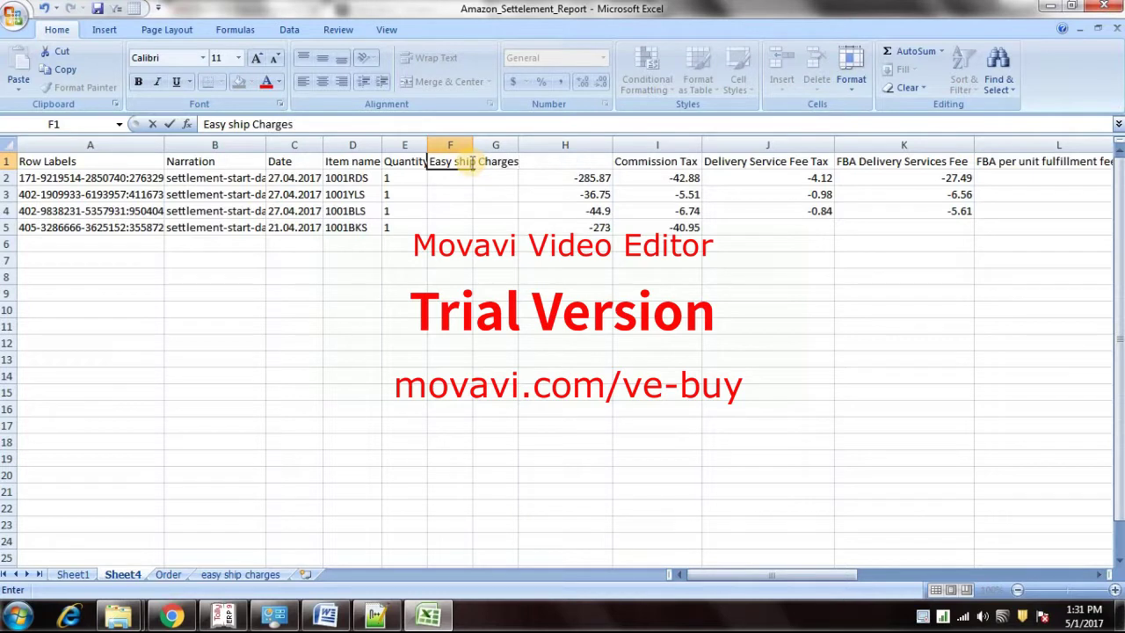
pyautogui.press('Tab')
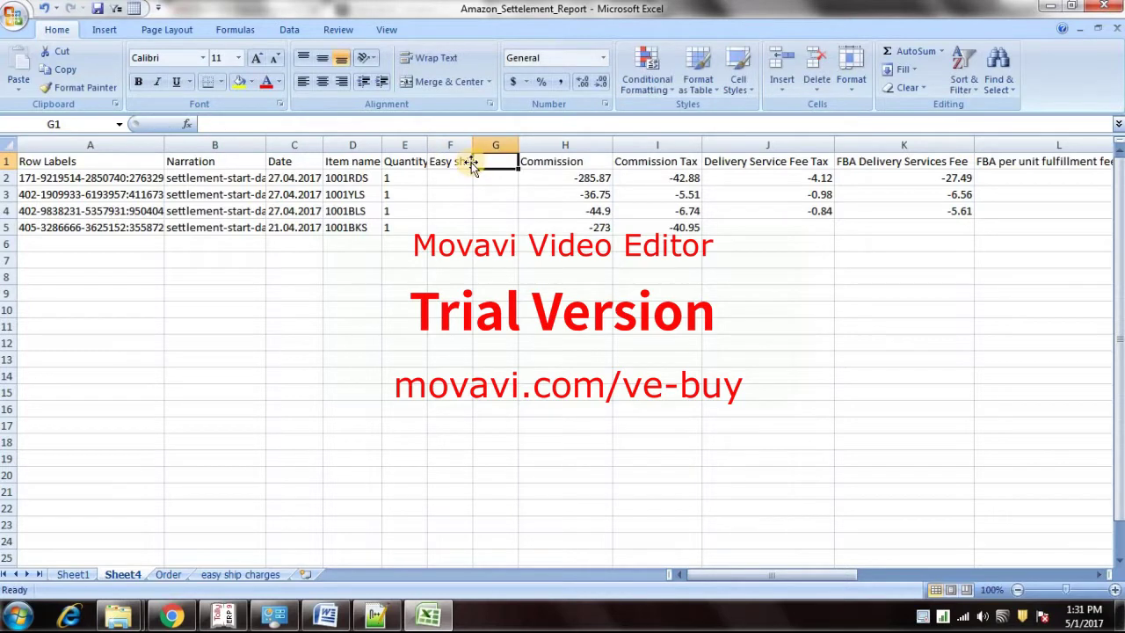
pyautogui.write('Easy')
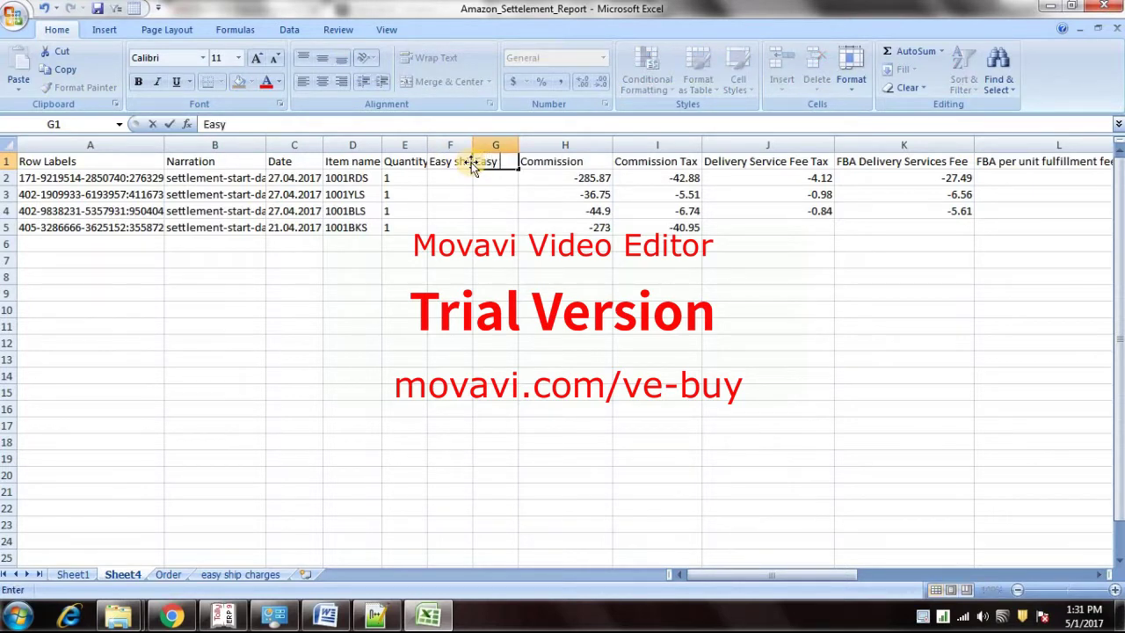
pyautogui.write(' ship Charges')
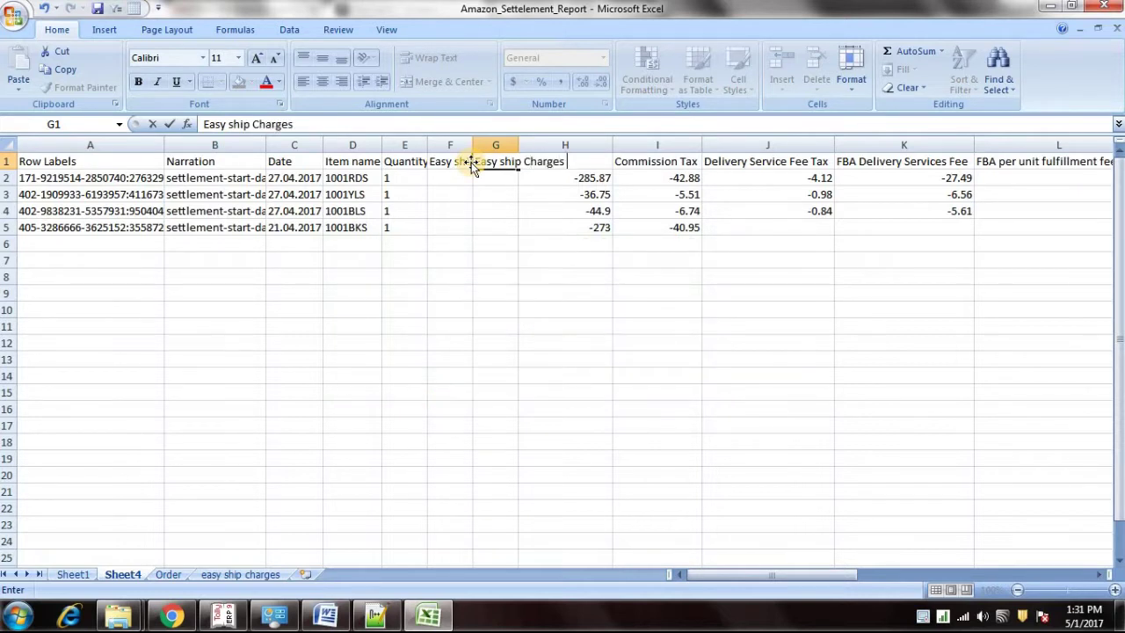
pyautogui.press('Return')
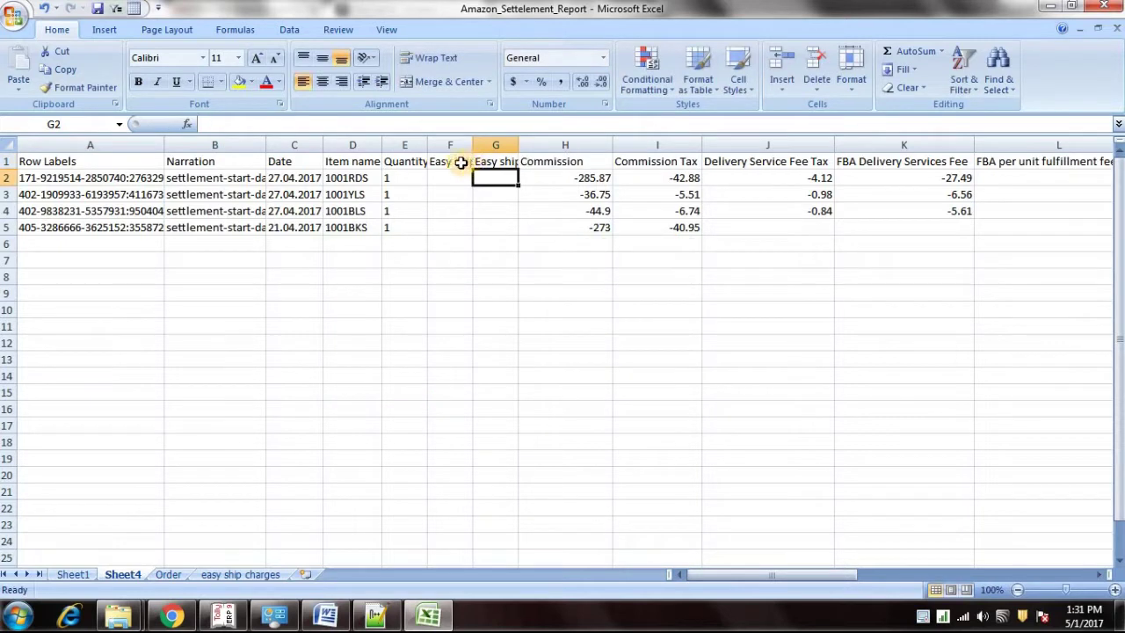
# Step: Change the F1 header to Amazon Easy ship Charges and the G1 header to Amazon easy ship Charges Tax
pyautogui.click(460, 163)
pyautogui.click(201, 124)
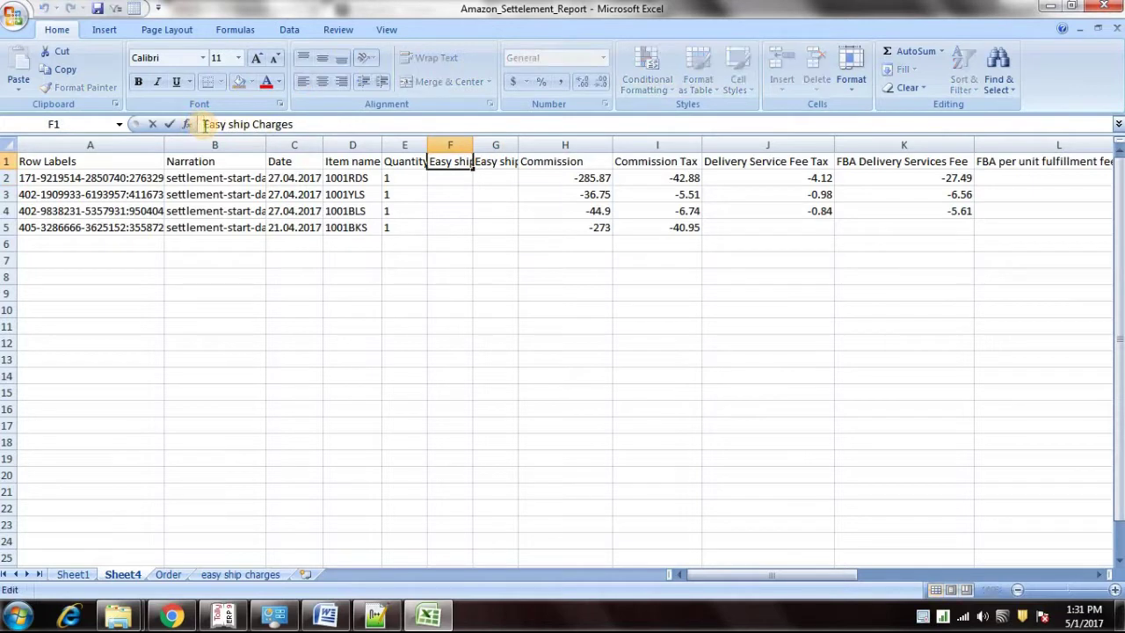
pyautogui.write('Amazon')
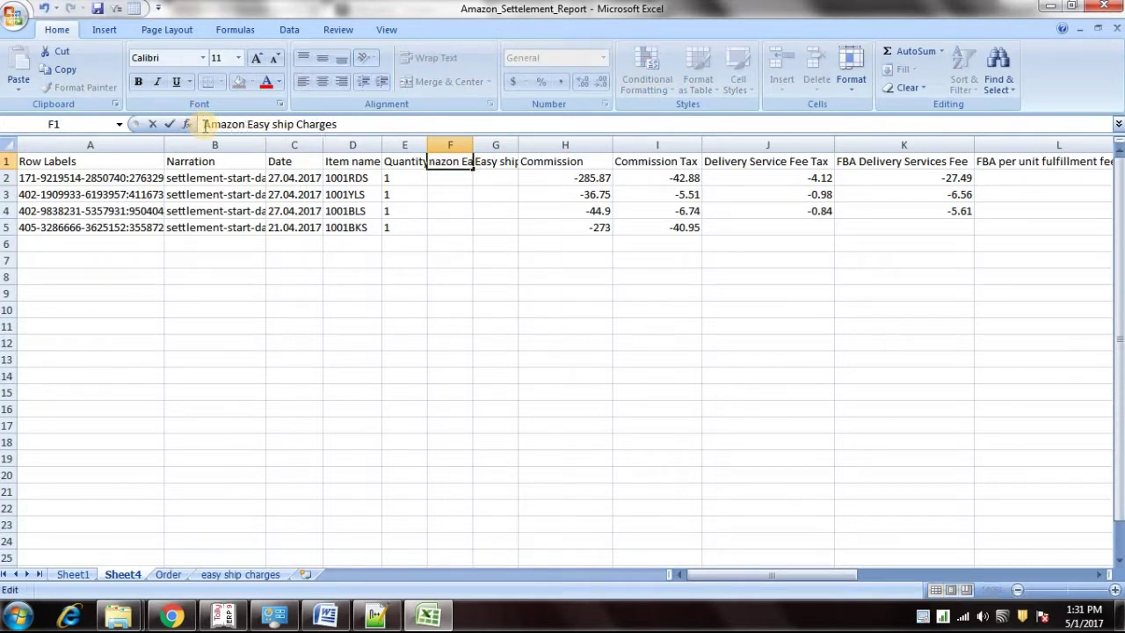
pyautogui.click(495, 162)
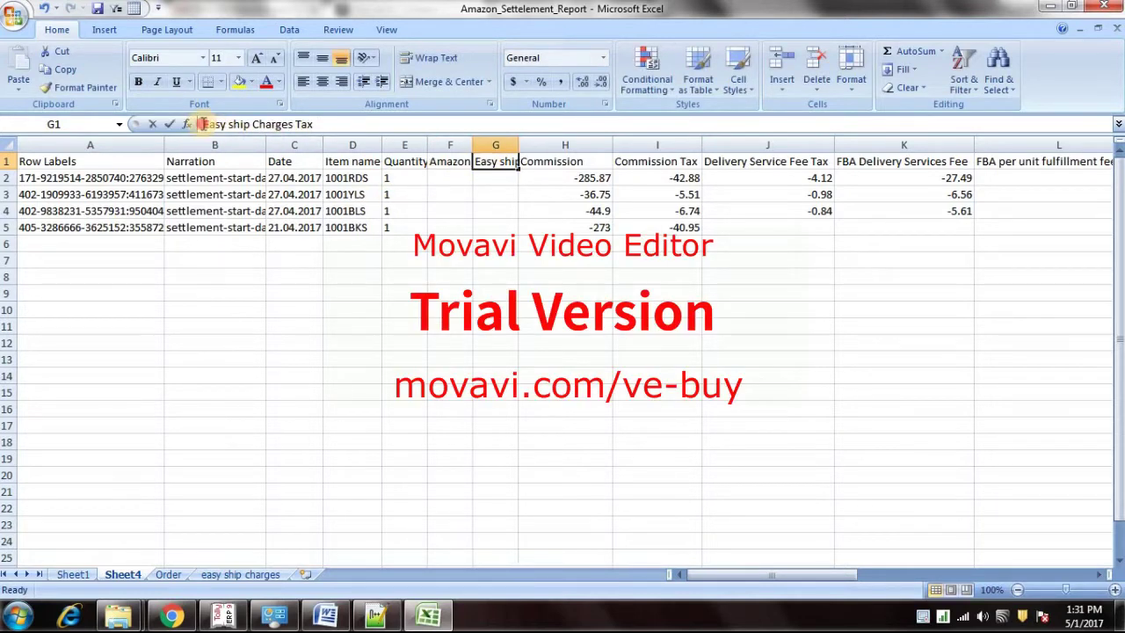
pyautogui.click(201, 124)
pyautogui.write('Am')
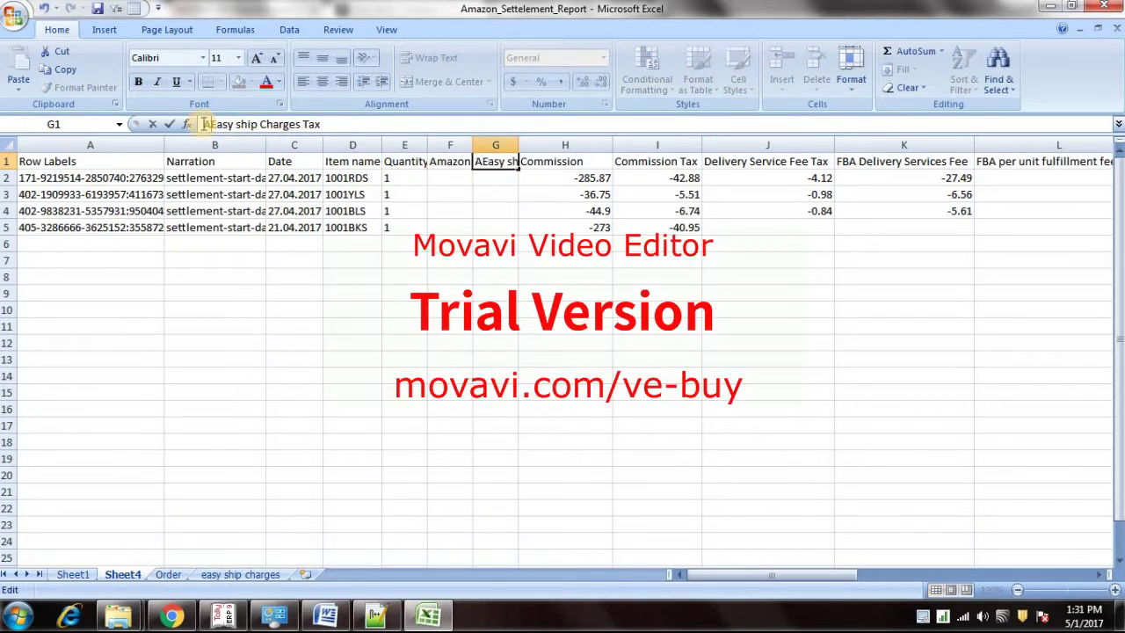
pyautogui.write('azon e')
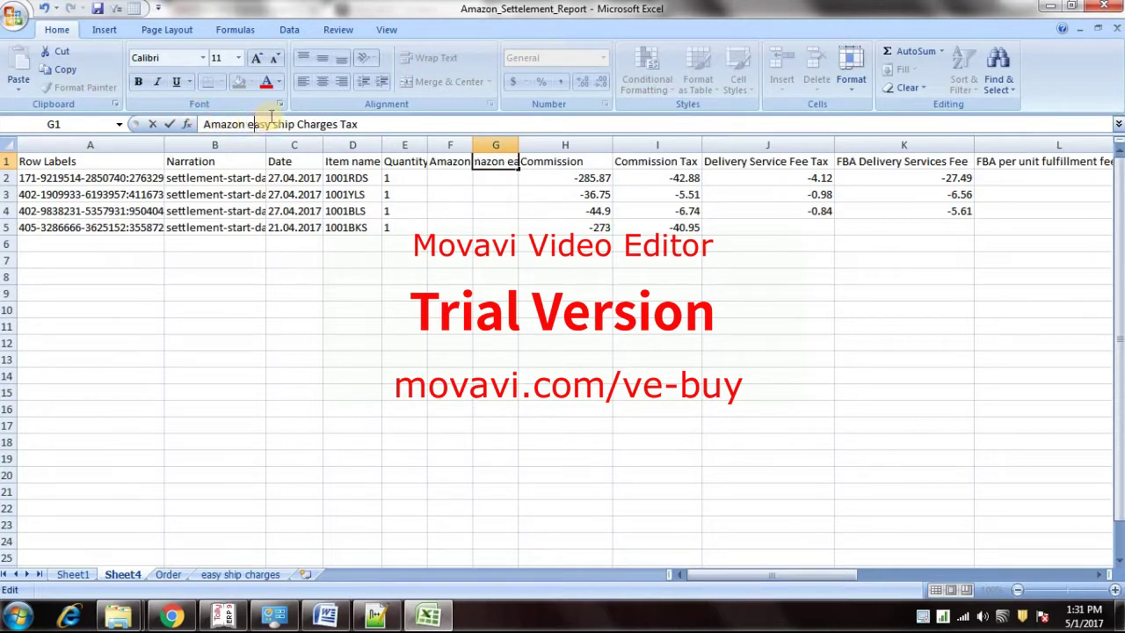
# Step: Change the F1 header to Amazon easy ship Charges and fit columns F and G to their header text
pyautogui.click(447, 161)
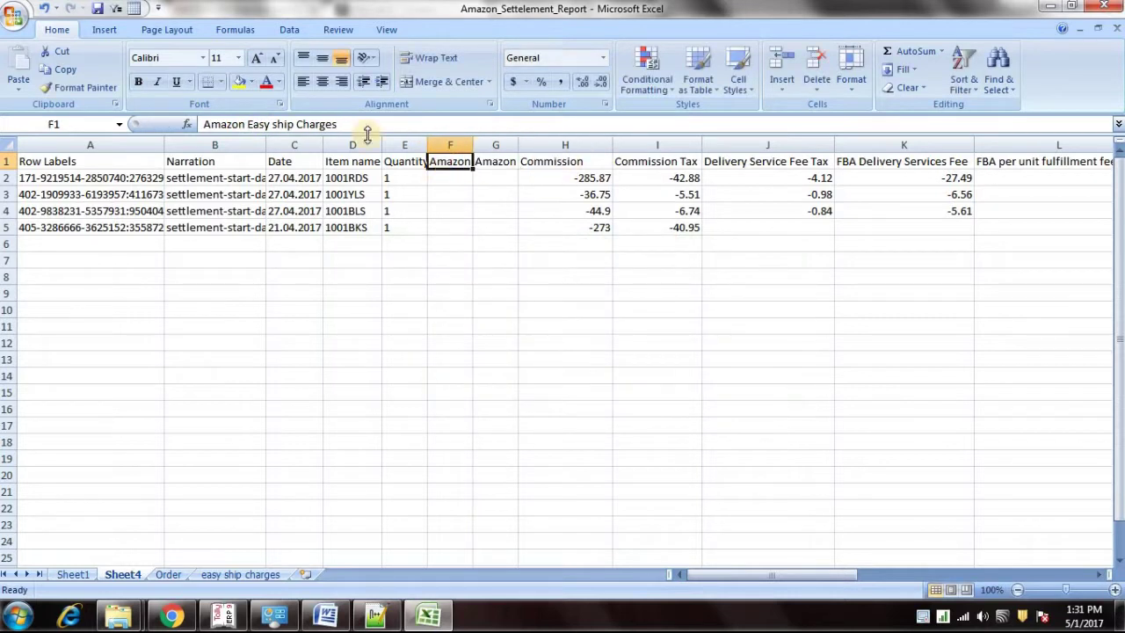
pyautogui.click(254, 124)
pyautogui.press('BackSpace')
pyautogui.write('e')
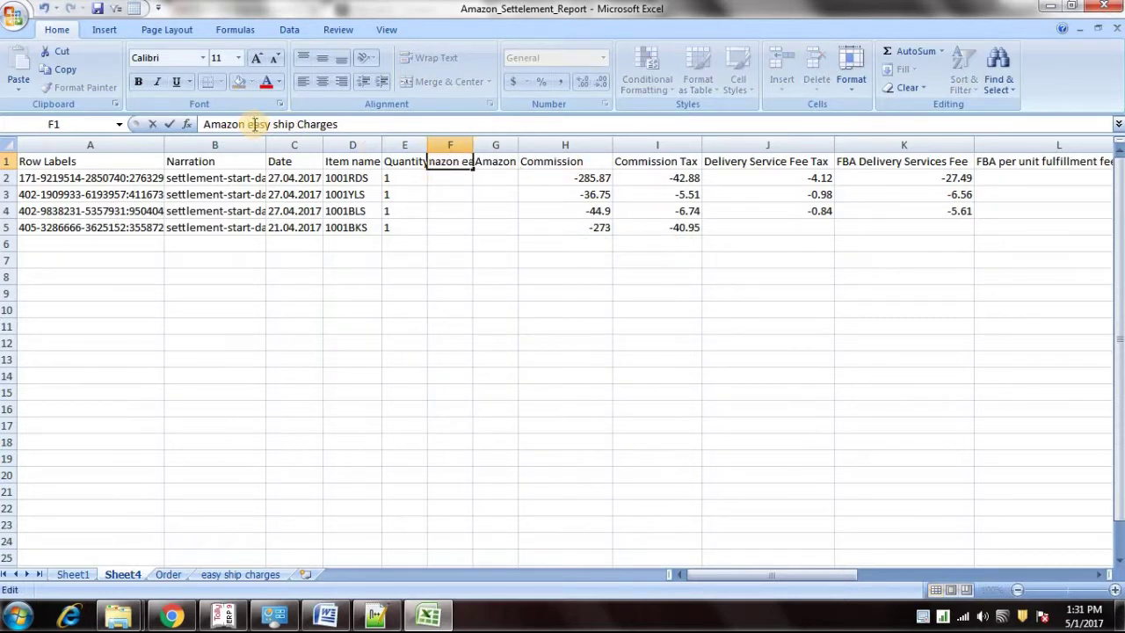
pyautogui.click(448, 213)
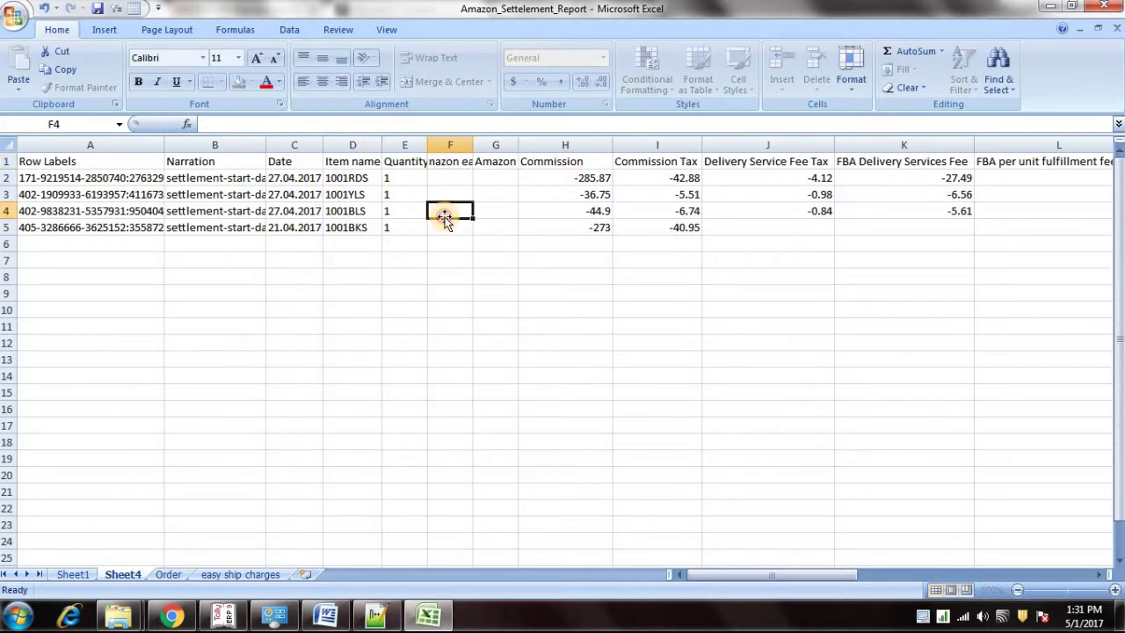
pyautogui.doubleClick(473, 145)
pyautogui.doubleClick(615, 144)
pyautogui.click(654, 167)
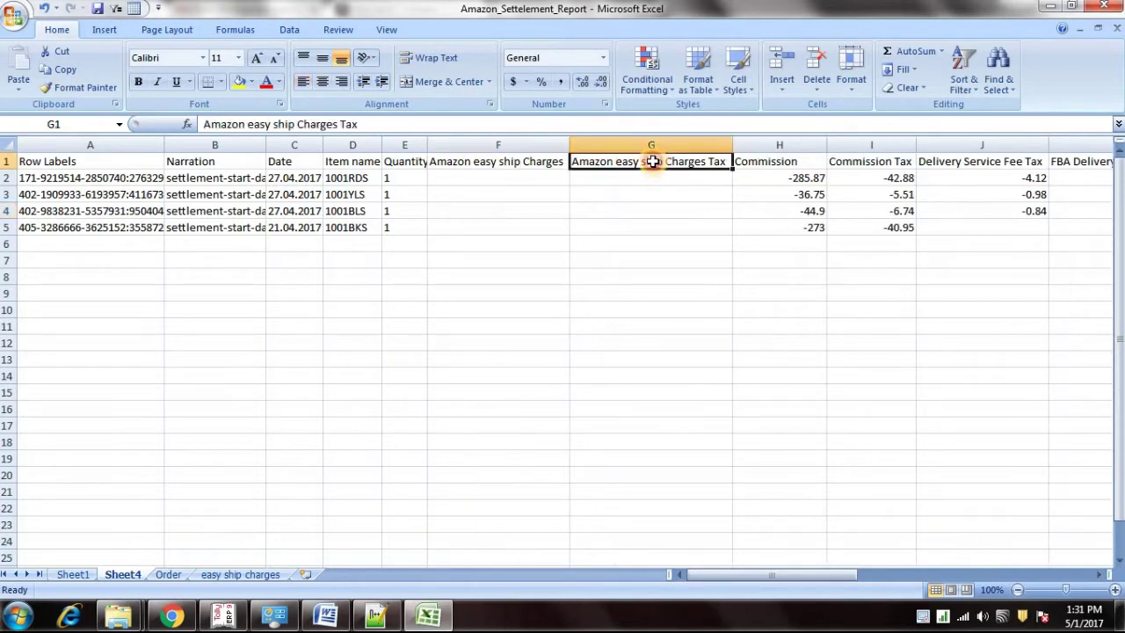
pyautogui.click(540, 160)
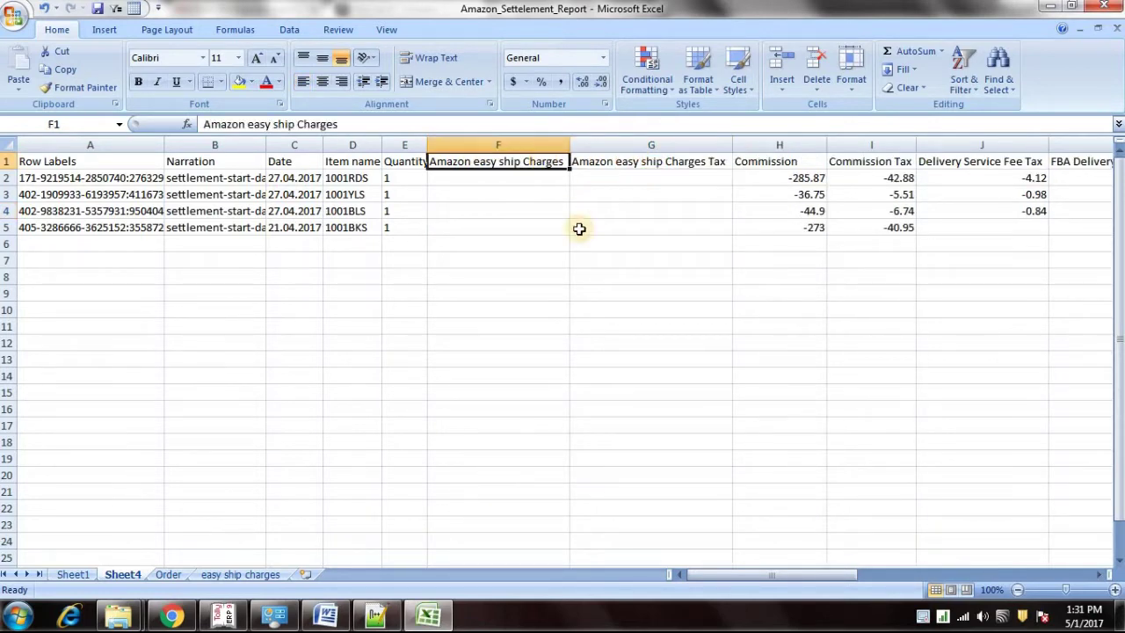
# Step: Create a PivotTable in a new worksheet from the easy ship charges data, range A1:L81
pyautogui.click(241, 576)
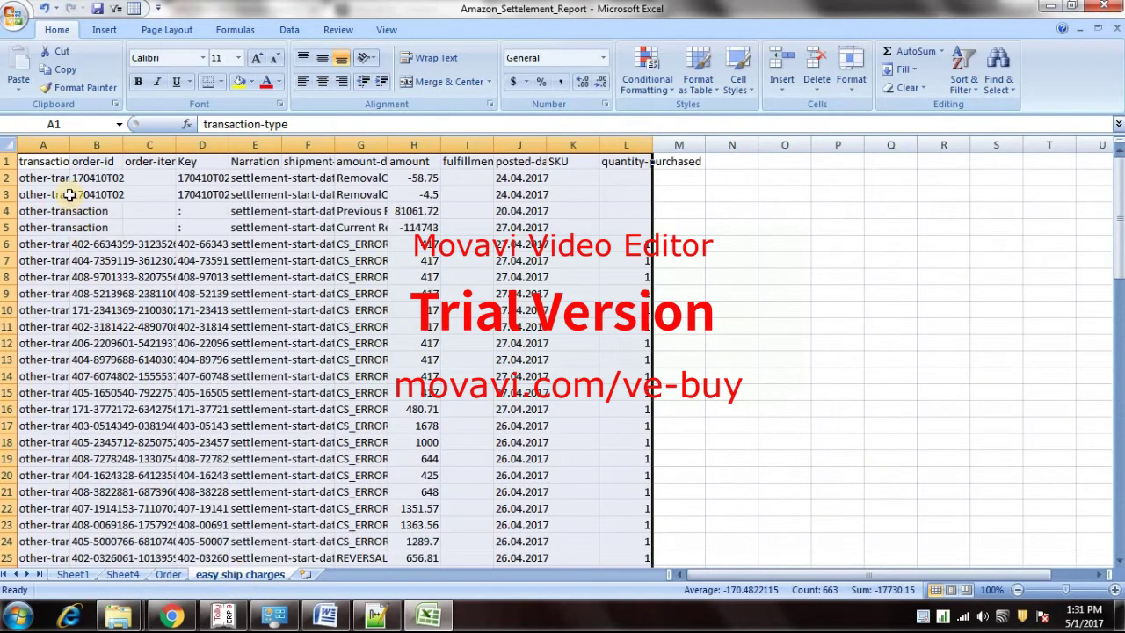
pyautogui.click(48, 165)
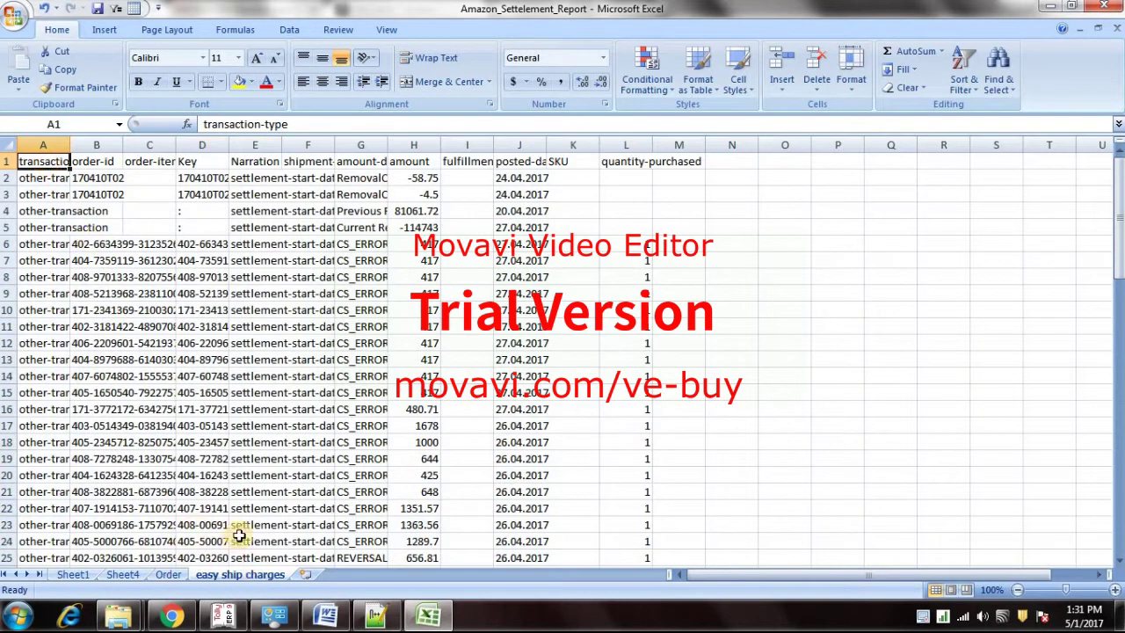
pyautogui.click(105, 33)
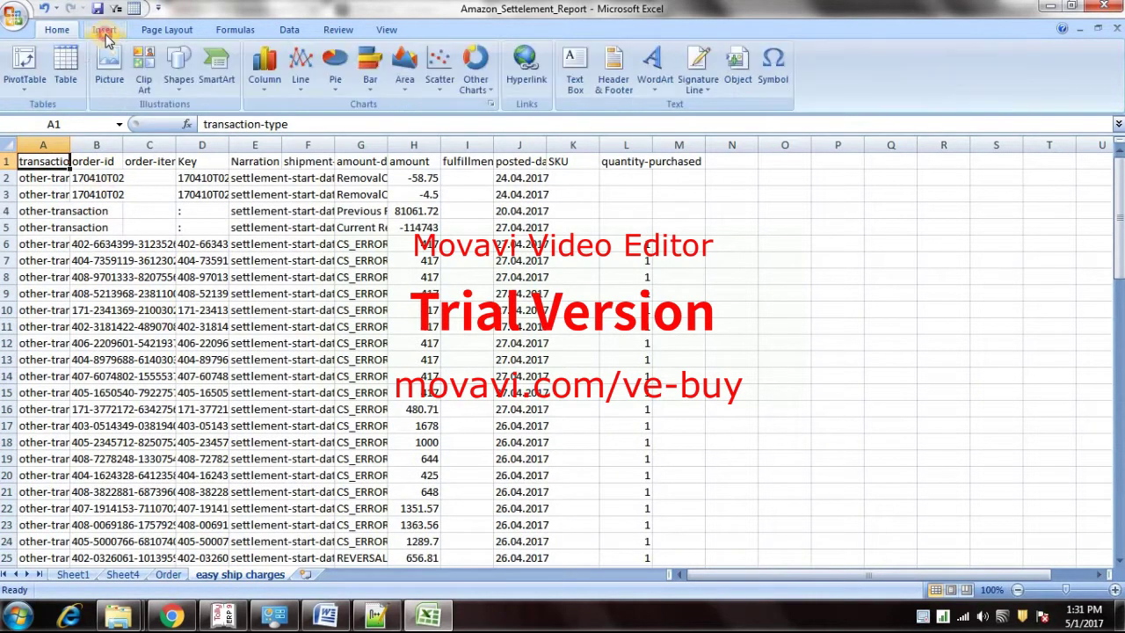
pyautogui.click(24, 57)
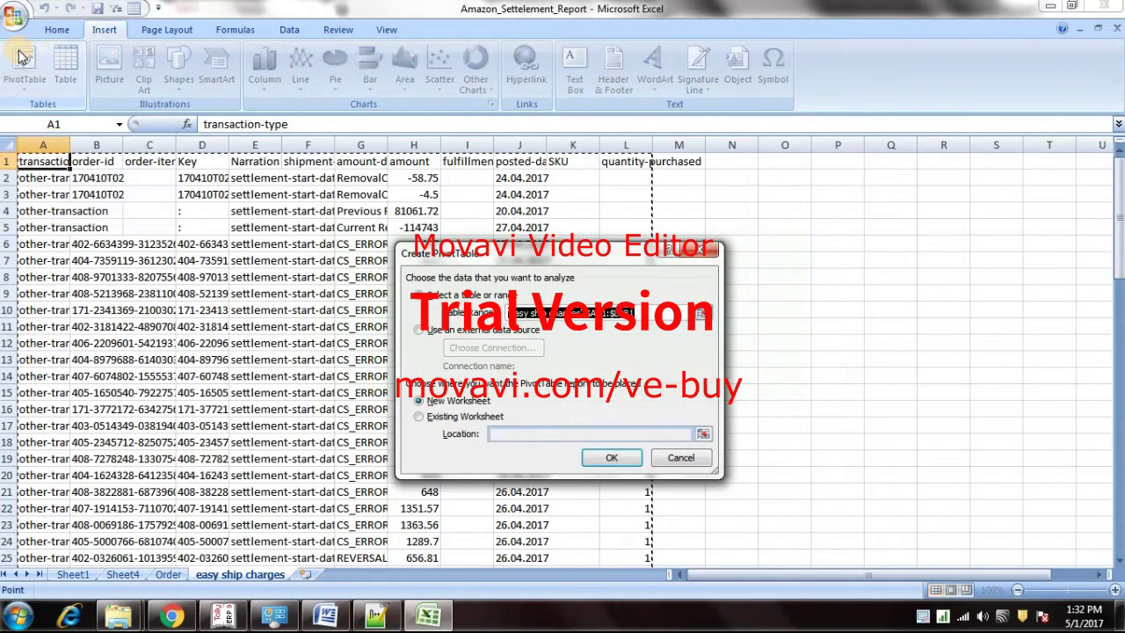
pyautogui.click(613, 459)
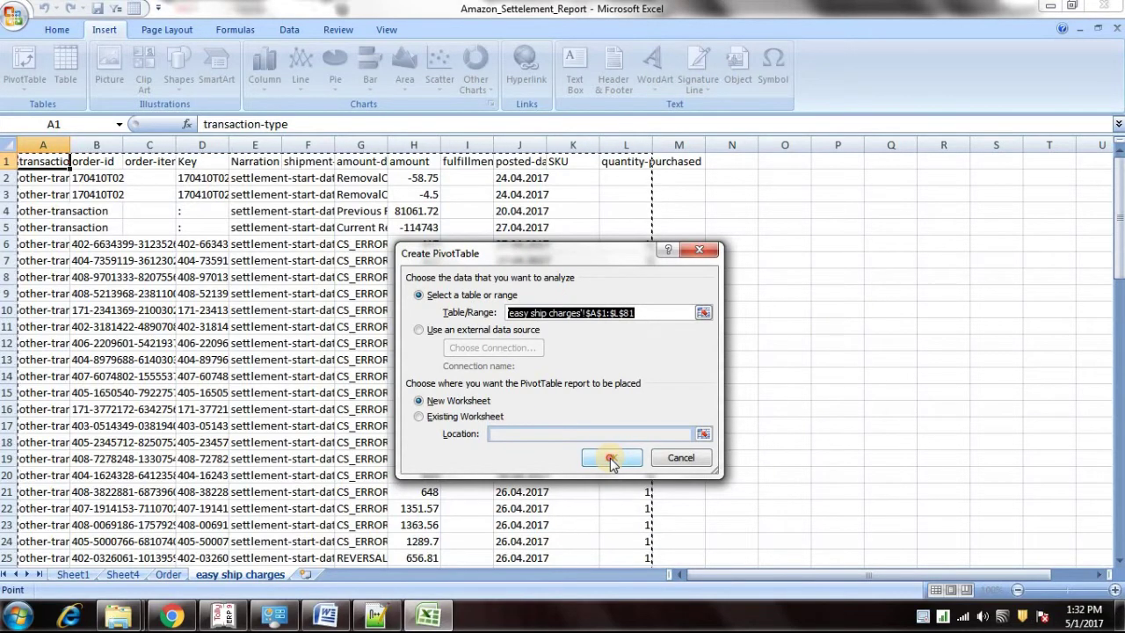
# Step: Lay out the PivotTable with order-id as rows, amount-description as columns and the sum of amount as values
pyautogui.moveTo(962, 286); pyautogui.dragTo(1067, 430)
pyautogui.moveTo(983, 297); pyautogui.dragTo(1074, 518)
pyautogui.moveTo(961, 209); pyautogui.dragTo(971, 520)
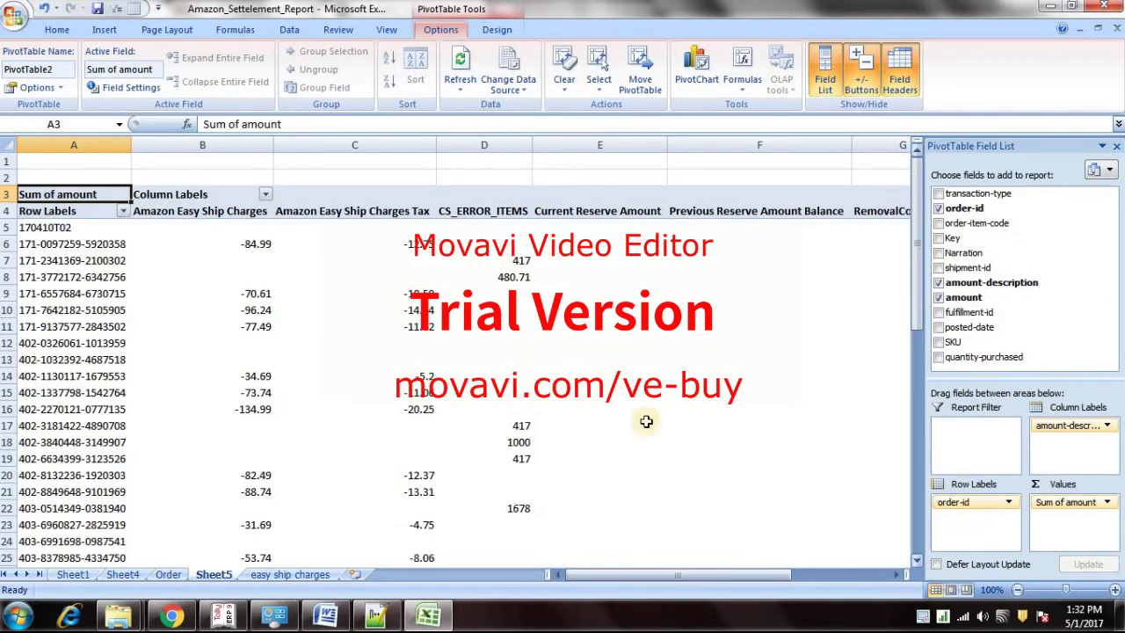
# Step: Convert the entire PivotTable on Sheet5 to plain values in place
pyautogui.hotkey('ctrl', 'shift', 'End')
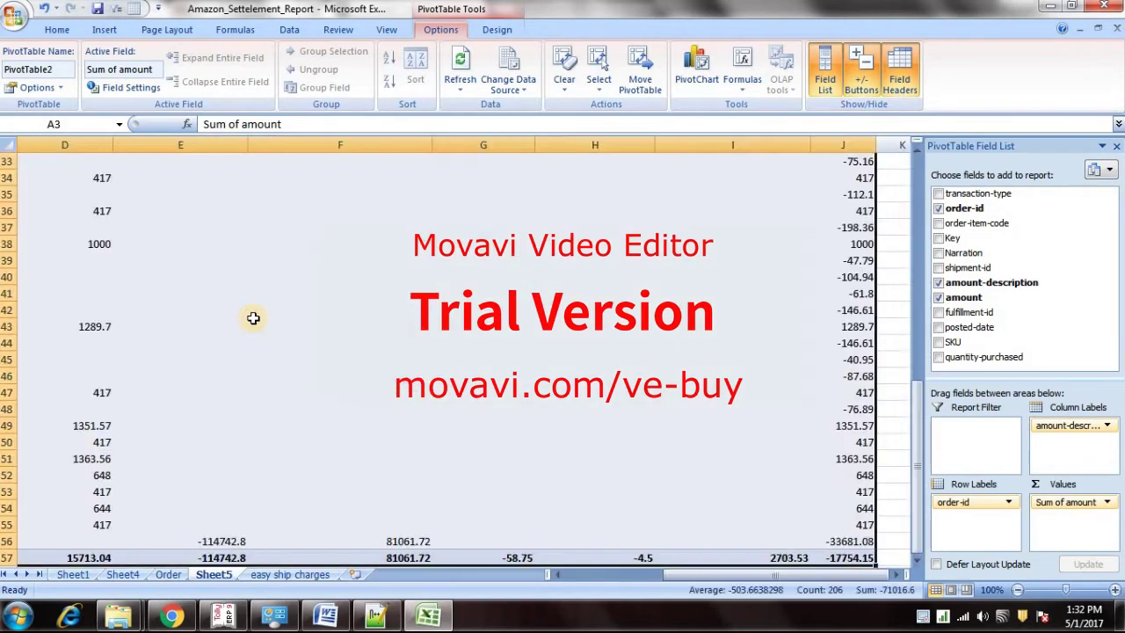
pyautogui.hotkey('ctrl', 'c')
pyautogui.hotkey('alt', 'e')
pyautogui.press('s')
pyautogui.press('v')
pyautogui.press('Return')
pyautogui.press('Escape')
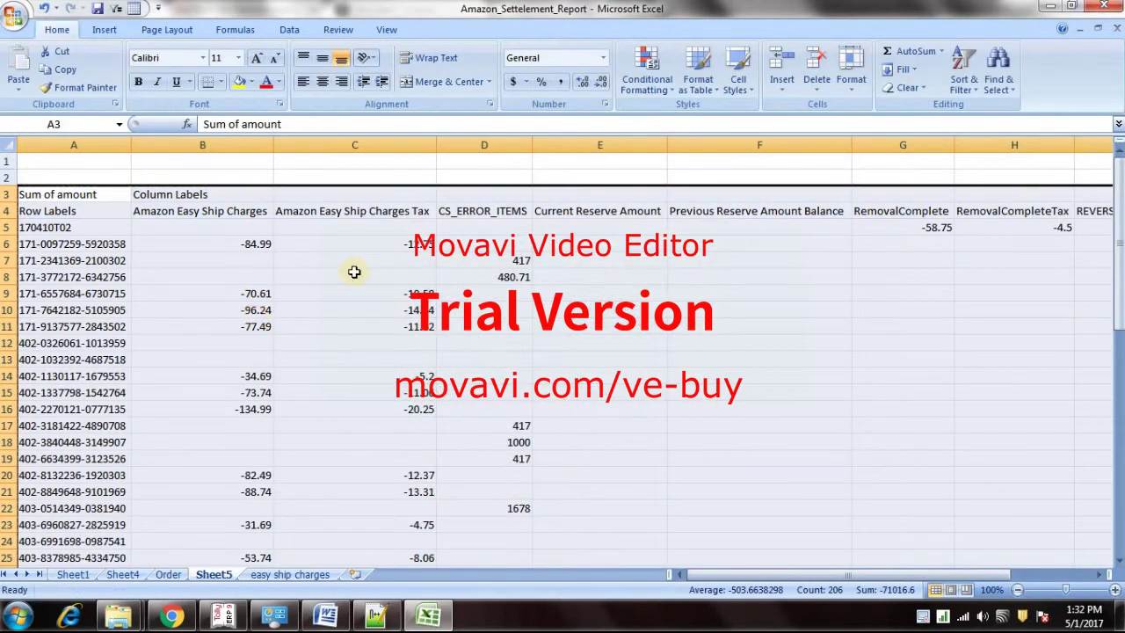
# Step: Delete columns D through J from Sheet5, keeping only the order labels, easy ship charges and easy ship charges tax
pyautogui.moveTo(508, 146); pyautogui.dragTo(1041, 164)
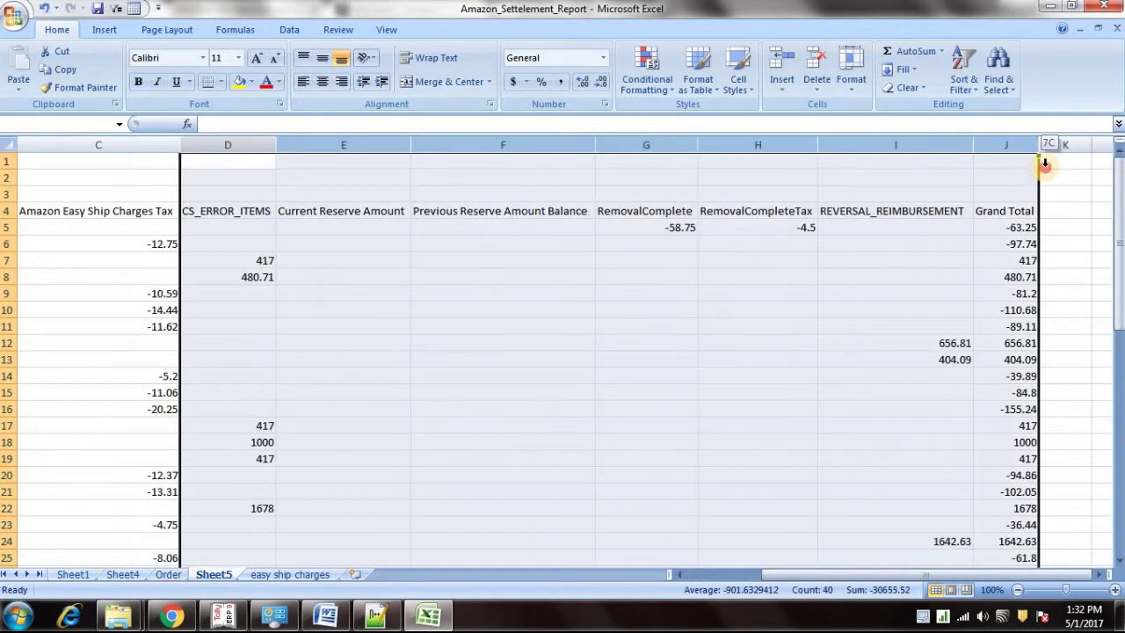
pyautogui.rightClick(1006, 145)
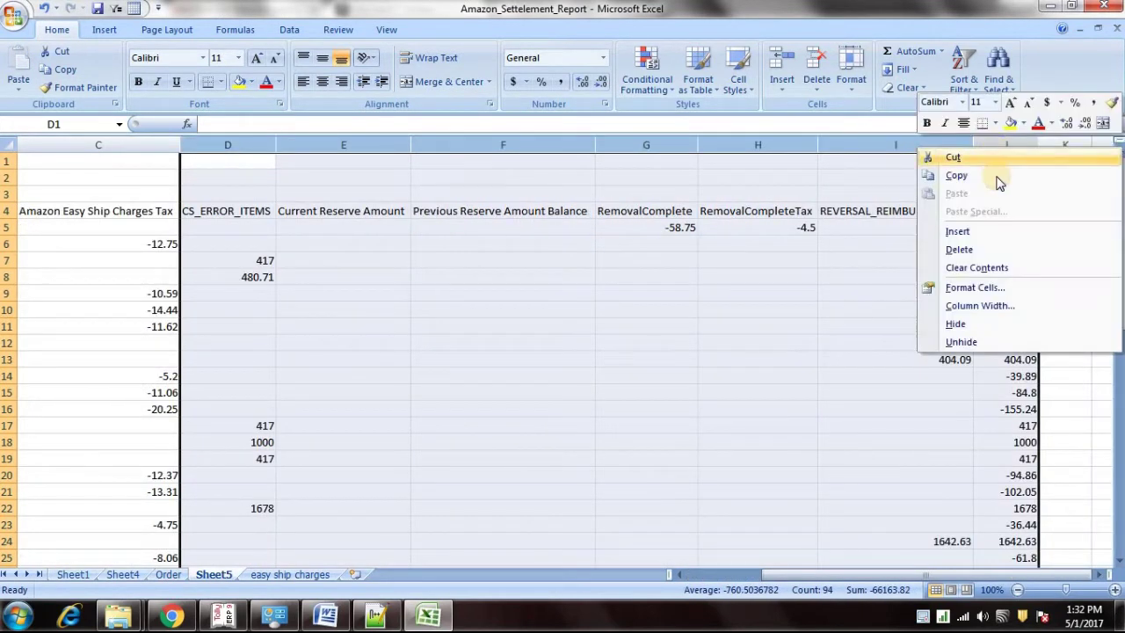
pyautogui.click(971, 252)
pyautogui.moveTo(829, 583); pyautogui.dragTo(712, 573)
pyautogui.moveTo(225, 214); pyautogui.dragTo(375, 214)
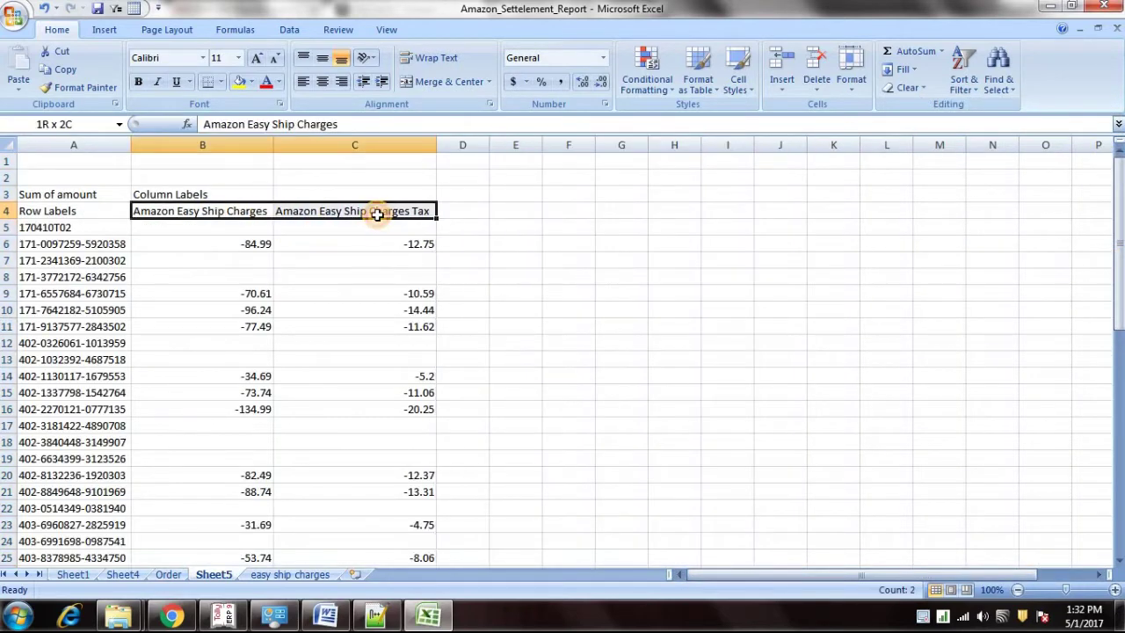
# Step: Delete row 5 below the headers and the three rows above the header row on Sheet5
pyautogui.click(7, 227)
pyautogui.rightClick(7, 226)
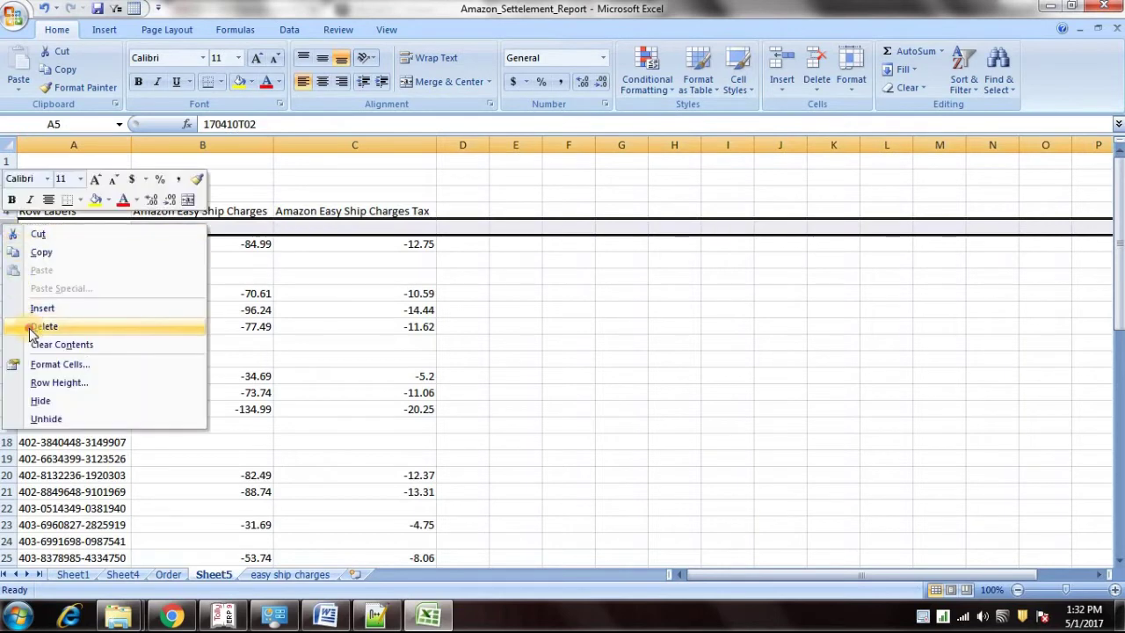
pyautogui.click(31, 332)
pyautogui.moveTo(7, 195); pyautogui.dragTo(5, 157)
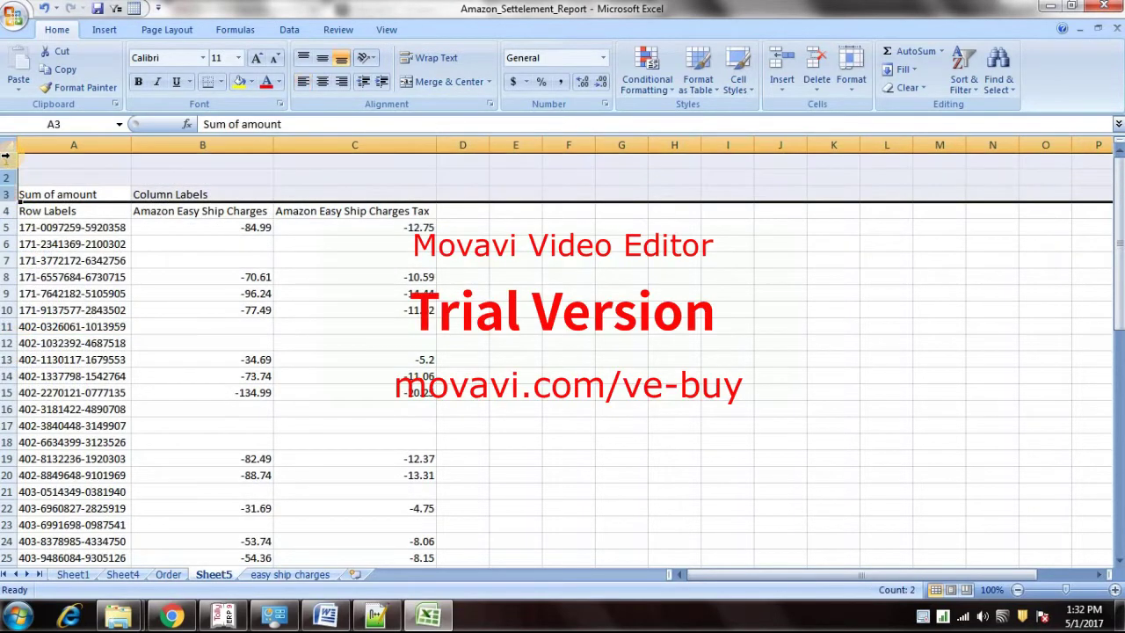
pyautogui.rightClick(5, 157)
pyautogui.click(49, 252)
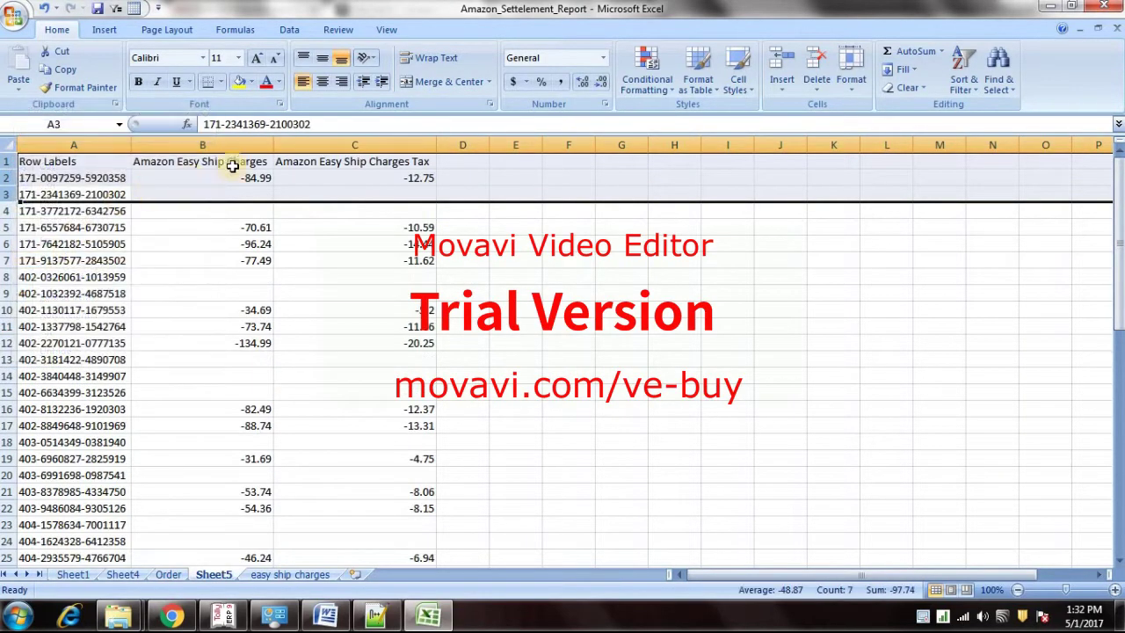
# Step: Rename Sheet5 as Pivot Easy ship charges
pyautogui.doubleClick(214, 574)
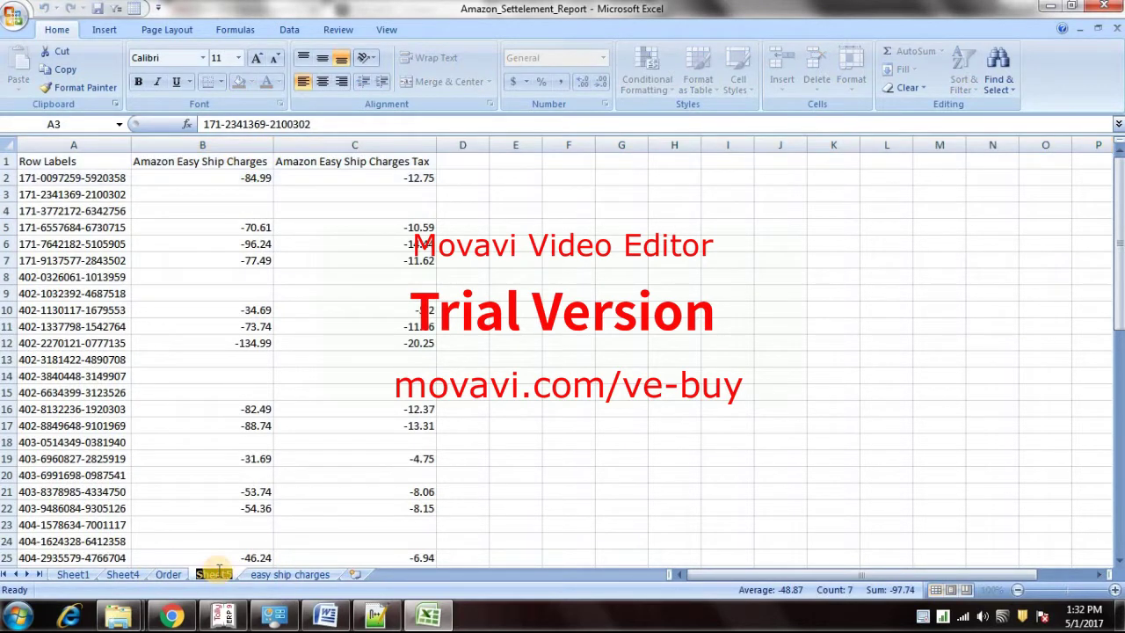
pyautogui.write('Pivot')
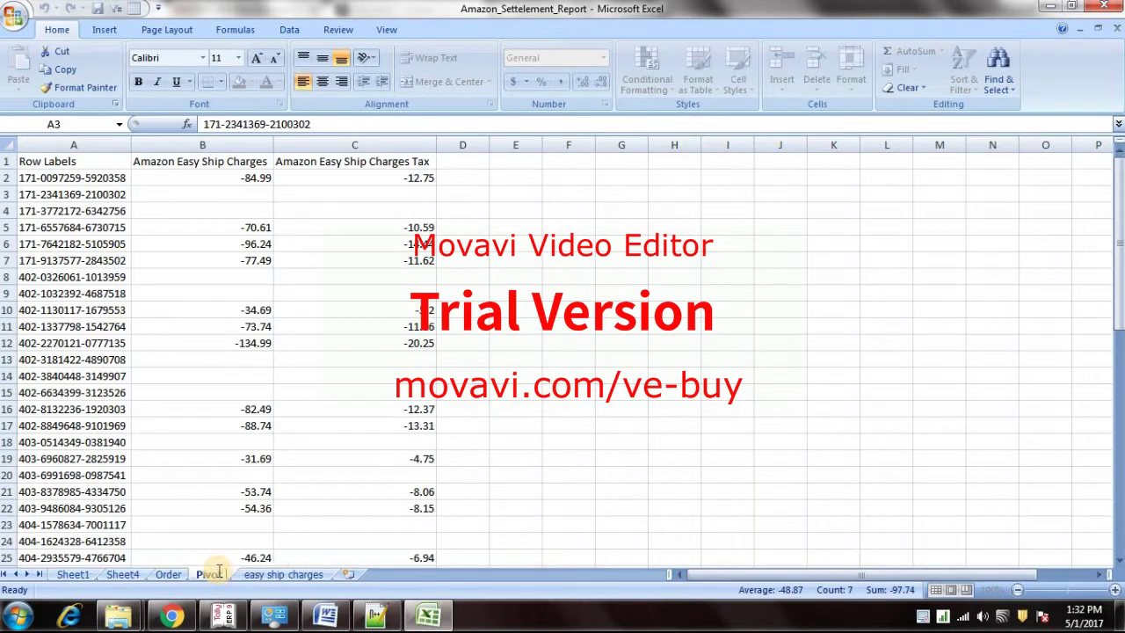
pyautogui.write(' EA')
pyautogui.write('sy')
pyautogui.write(' ship cha')
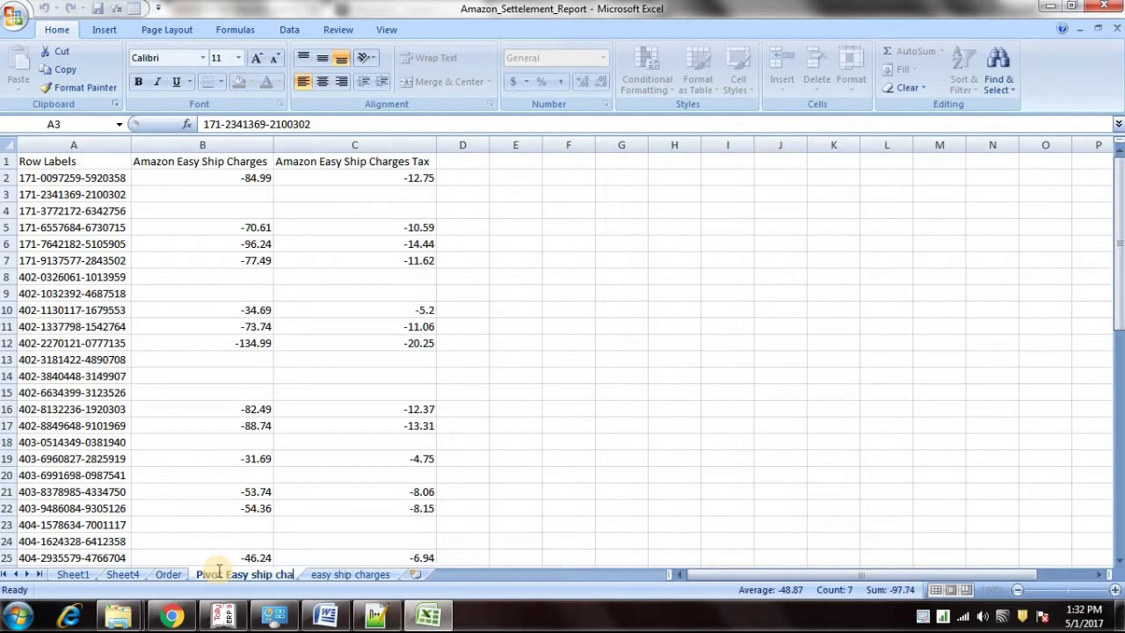
pyautogui.write('rges')
pyautogui.press('Return')
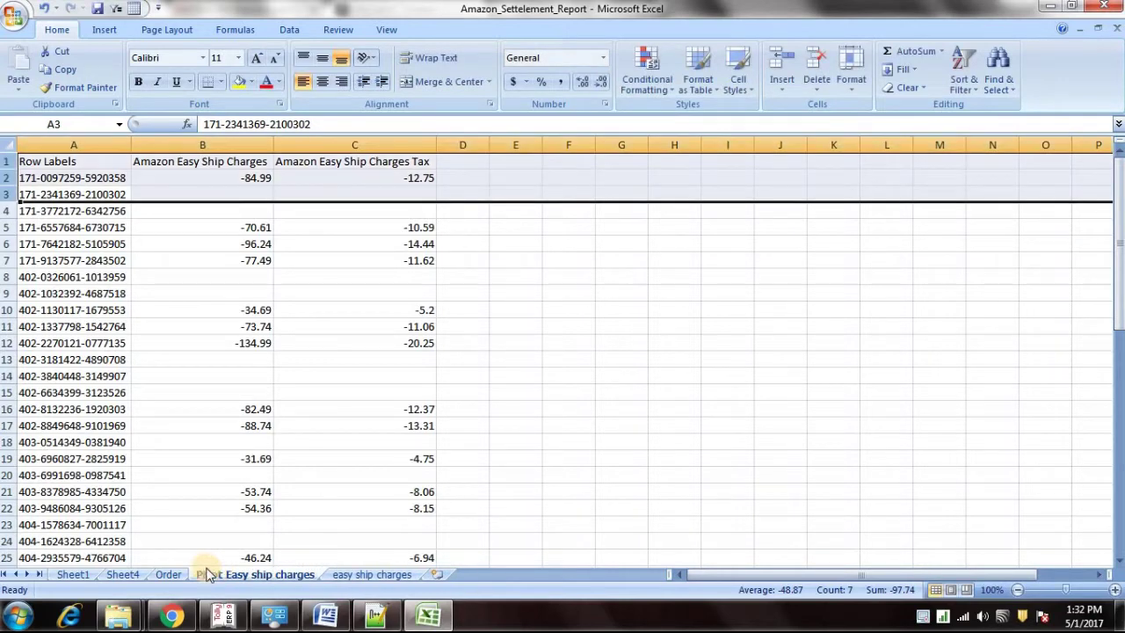
# Step: Rename Sheet4 as Pivot order
pyautogui.click(120, 574)
pyautogui.write('Pi')
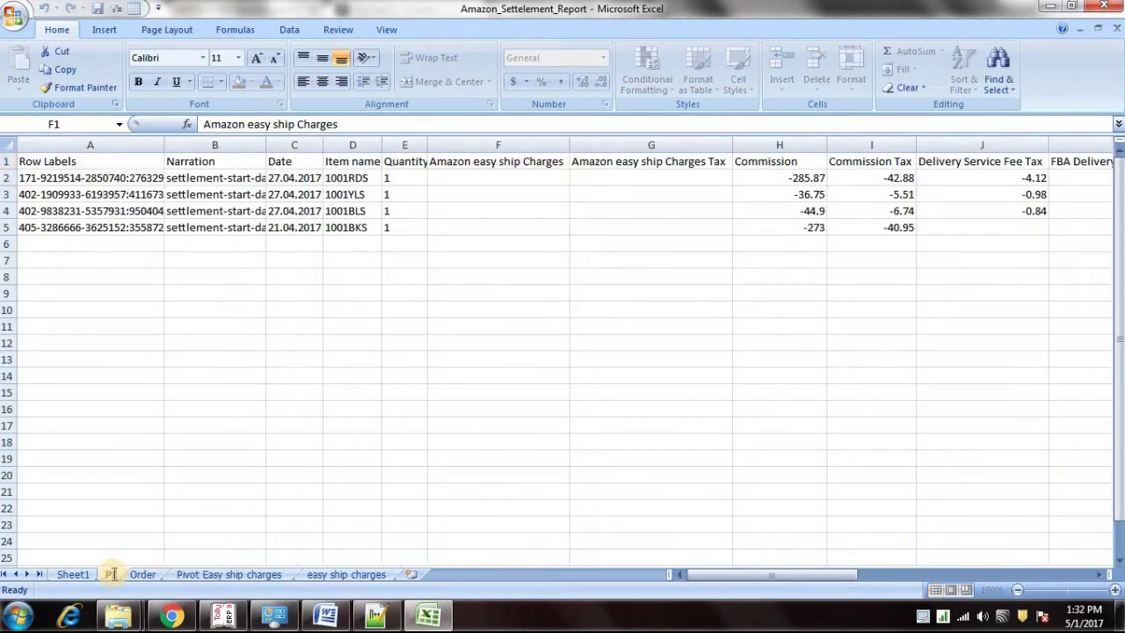
pyautogui.write('vot or')
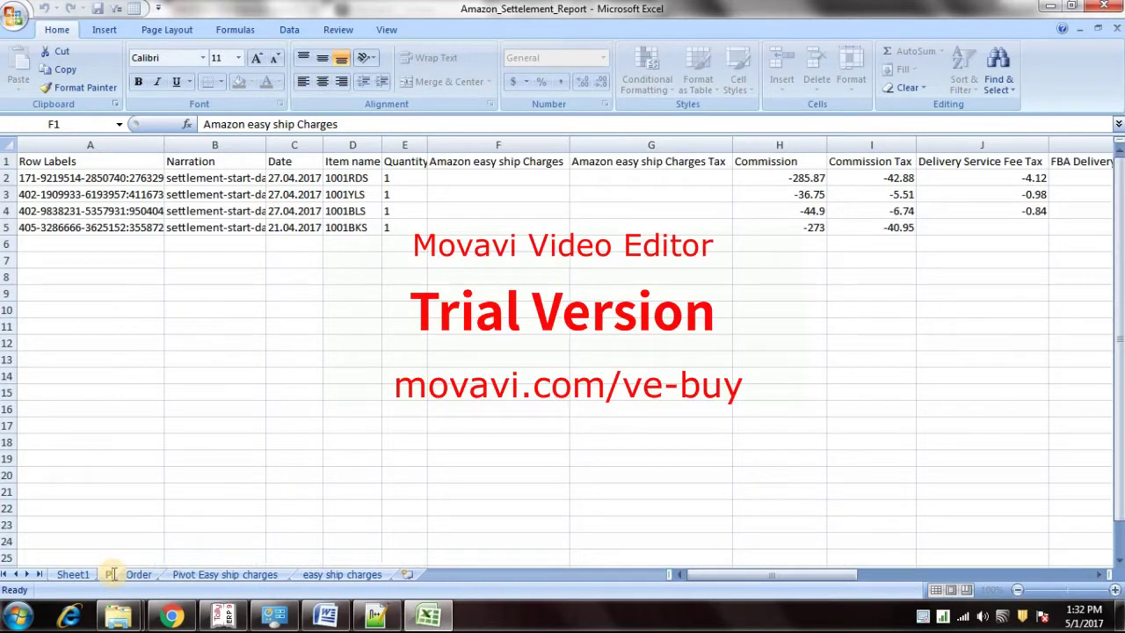
pyautogui.write('der')
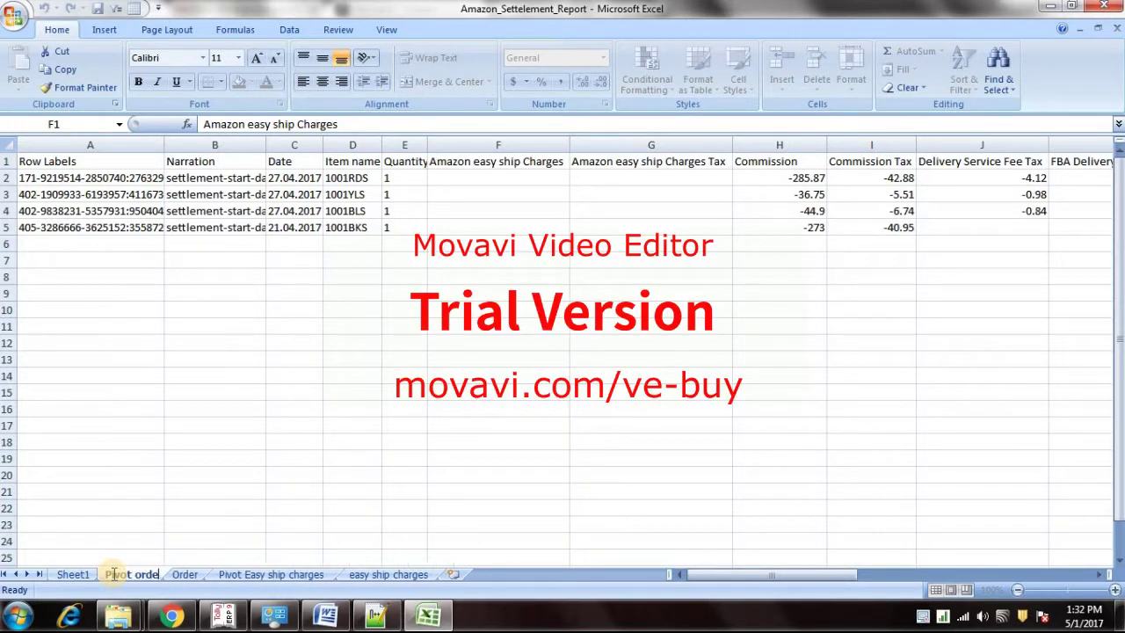
pyautogui.press('Return')
pyautogui.press('Down')
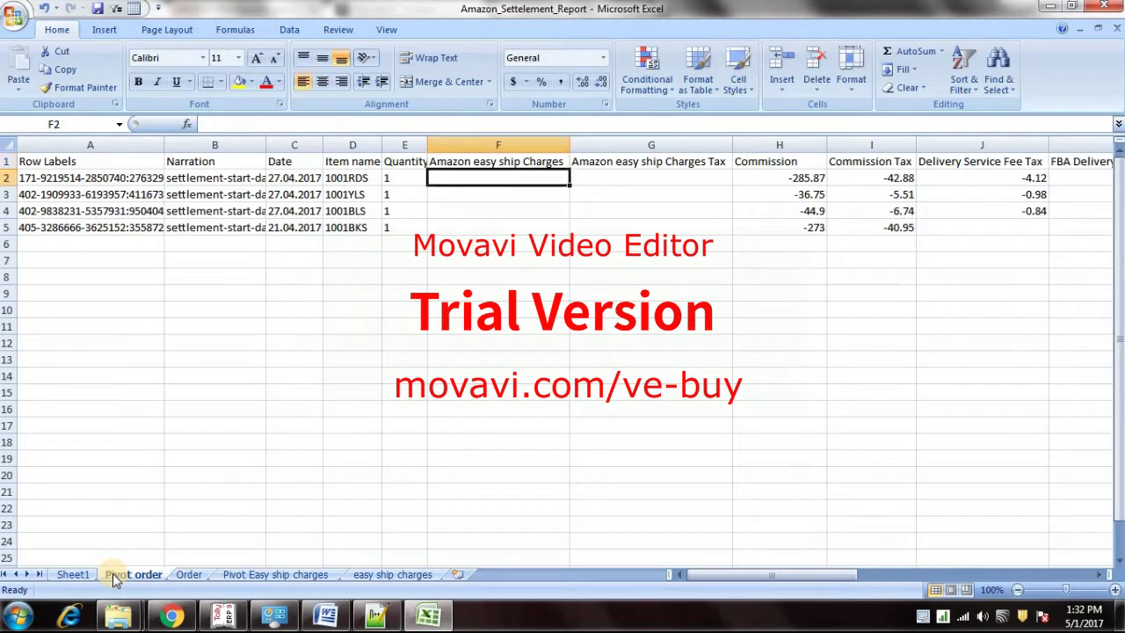
pyautogui.write('=vk')
pyautogui.press('BackSpace')
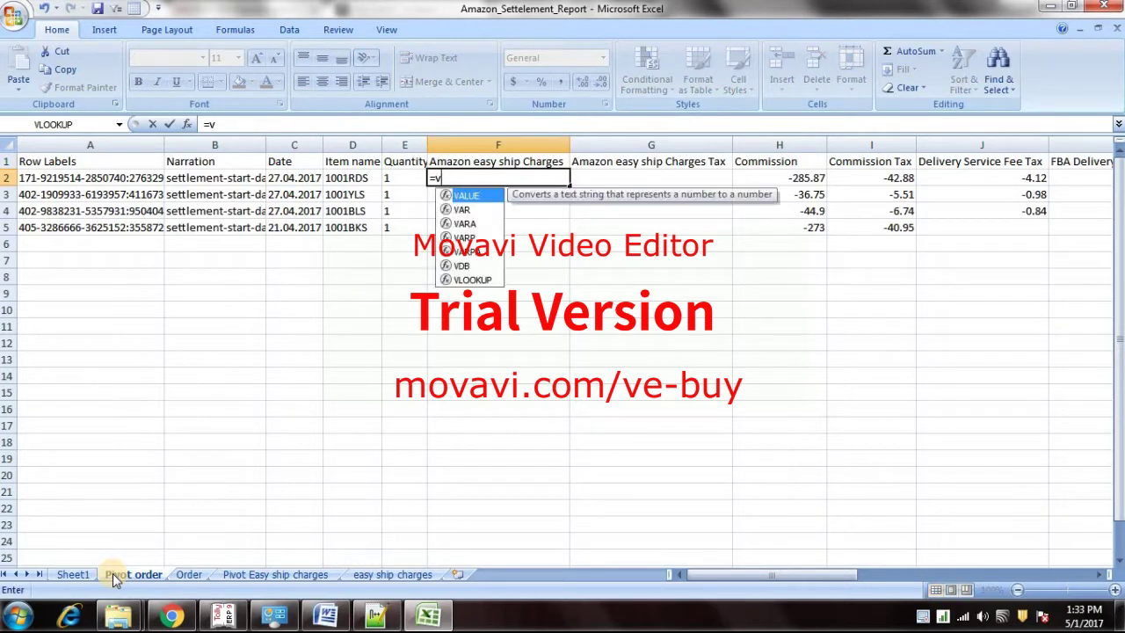
pyautogui.press('Escape')
pyautogui.click(171, 479)
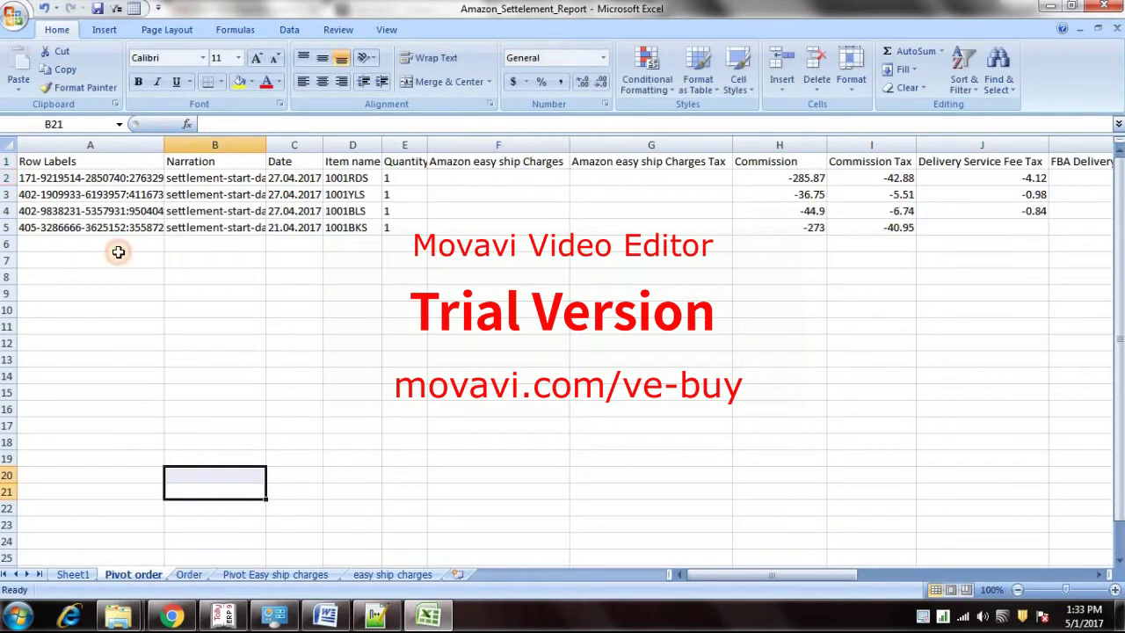
# Step: Insert an empty column before the Narration column on the Pivot order sheet
pyautogui.click(203, 146)
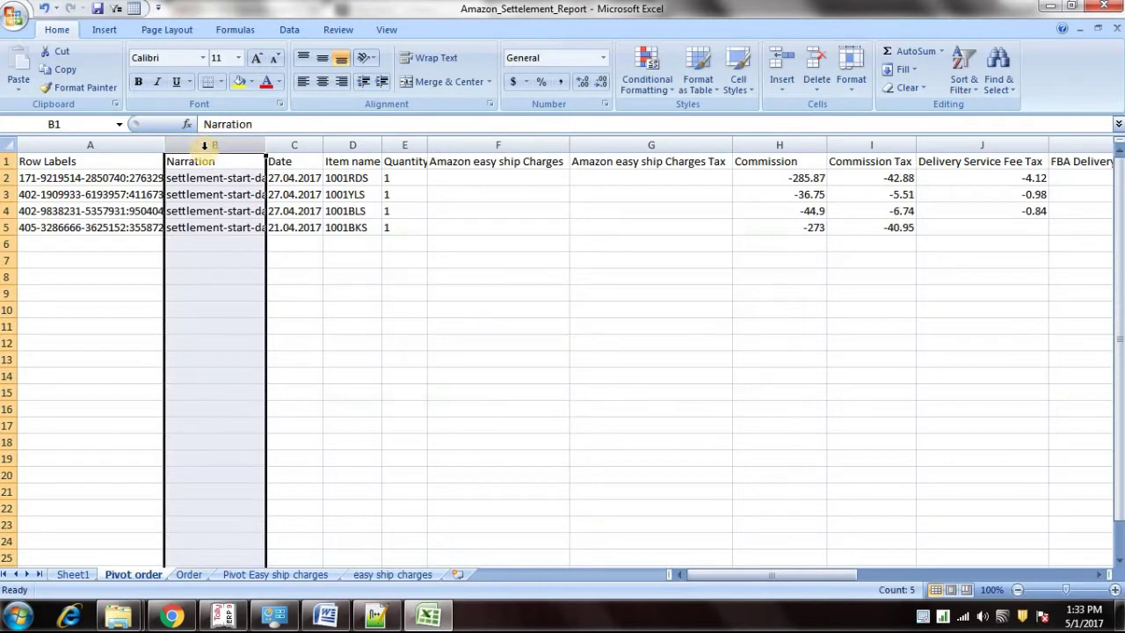
pyautogui.rightClick(204, 148)
pyautogui.click(245, 236)
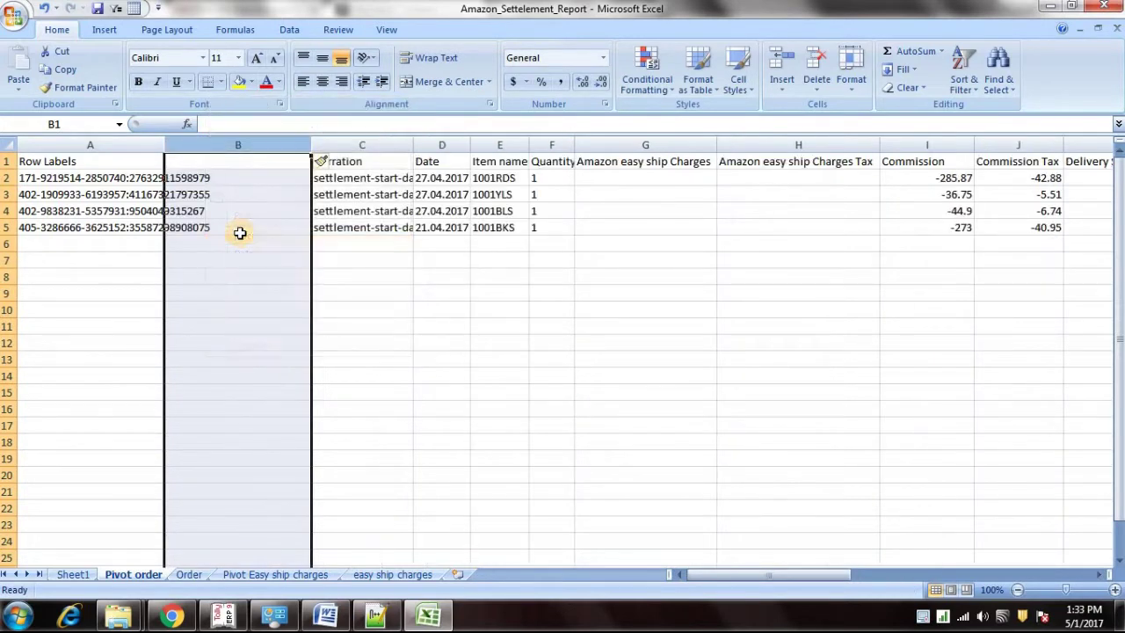
# Step: Split the Row Labels column at the colon into columns A and B with Text to Columns, and narrow column A
pyautogui.click(115, 146)
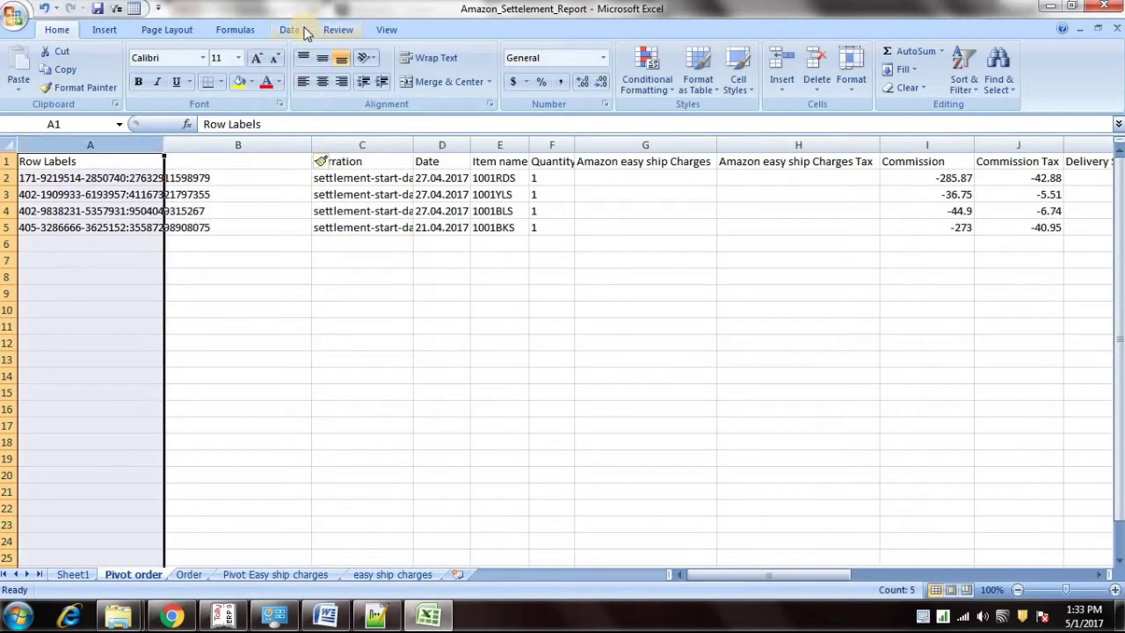
pyautogui.click(303, 30)
pyautogui.click(538, 74)
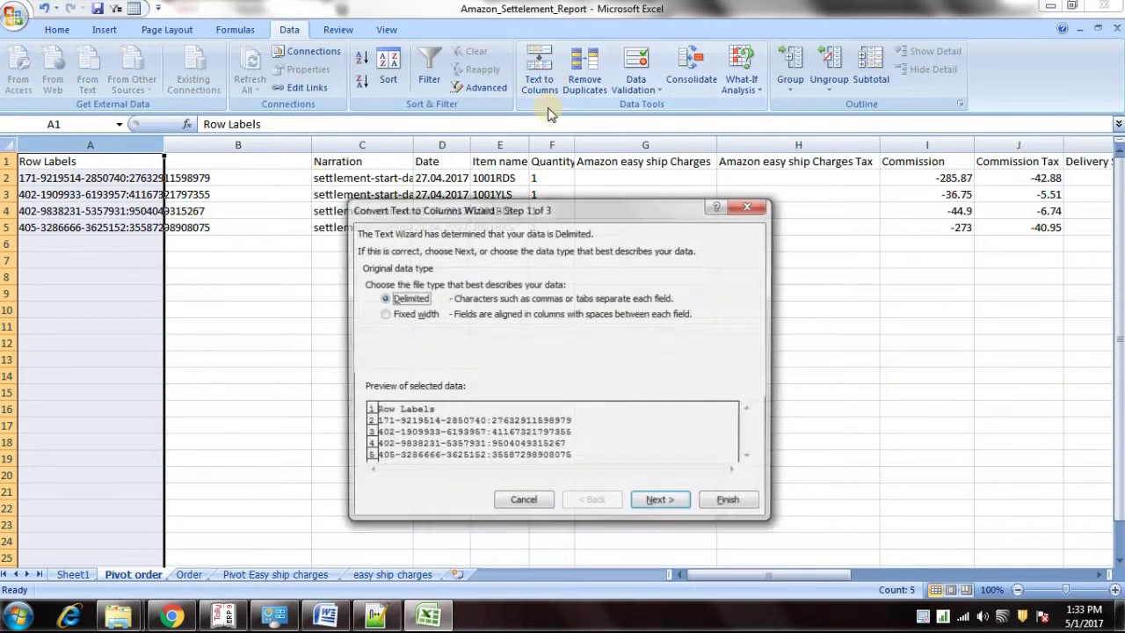
pyautogui.click(660, 500)
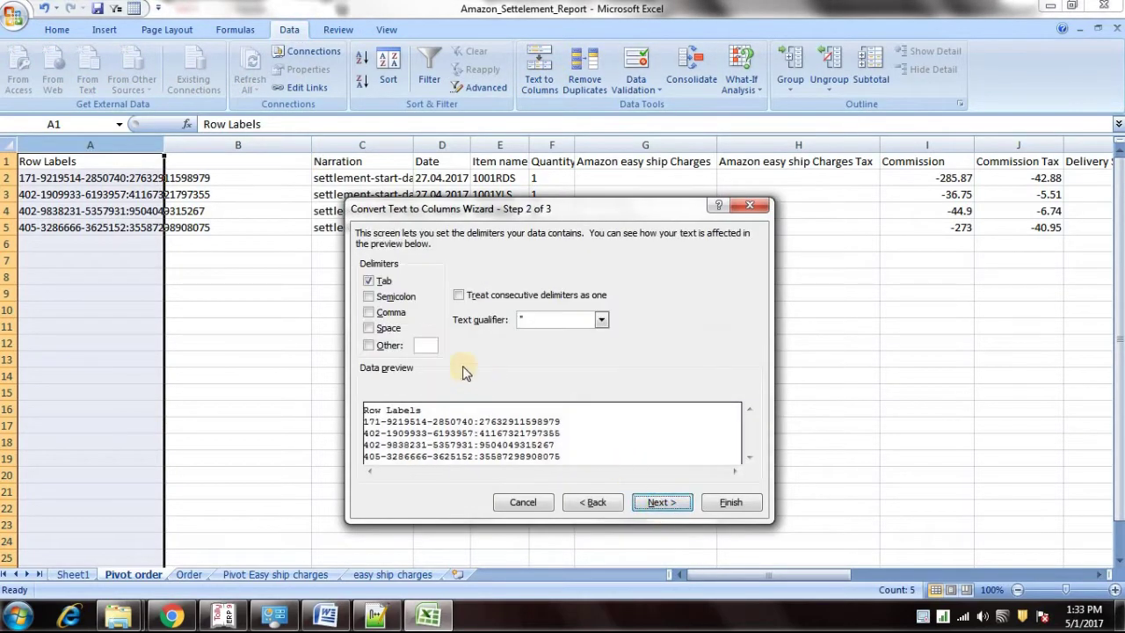
pyautogui.click(424, 346)
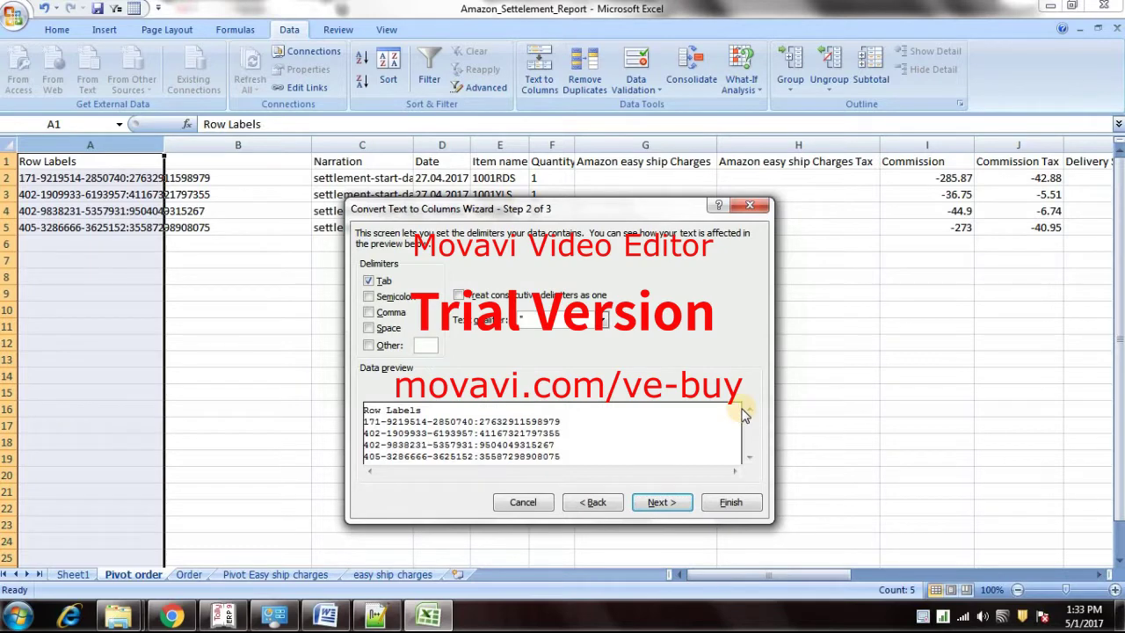
pyautogui.press('Return')
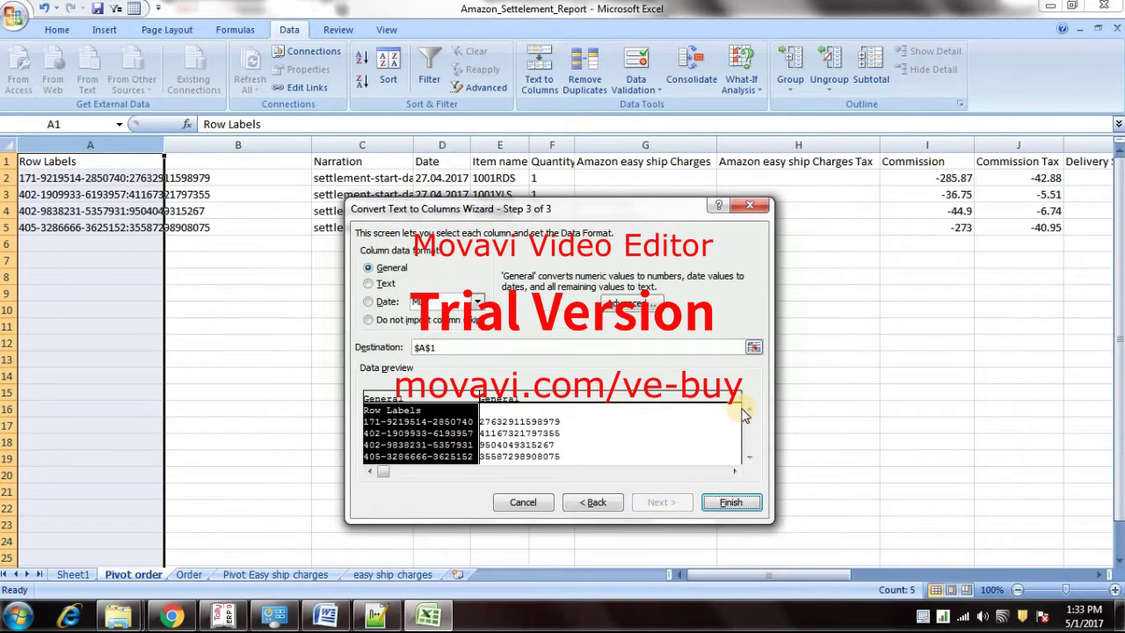
pyautogui.press('Return')
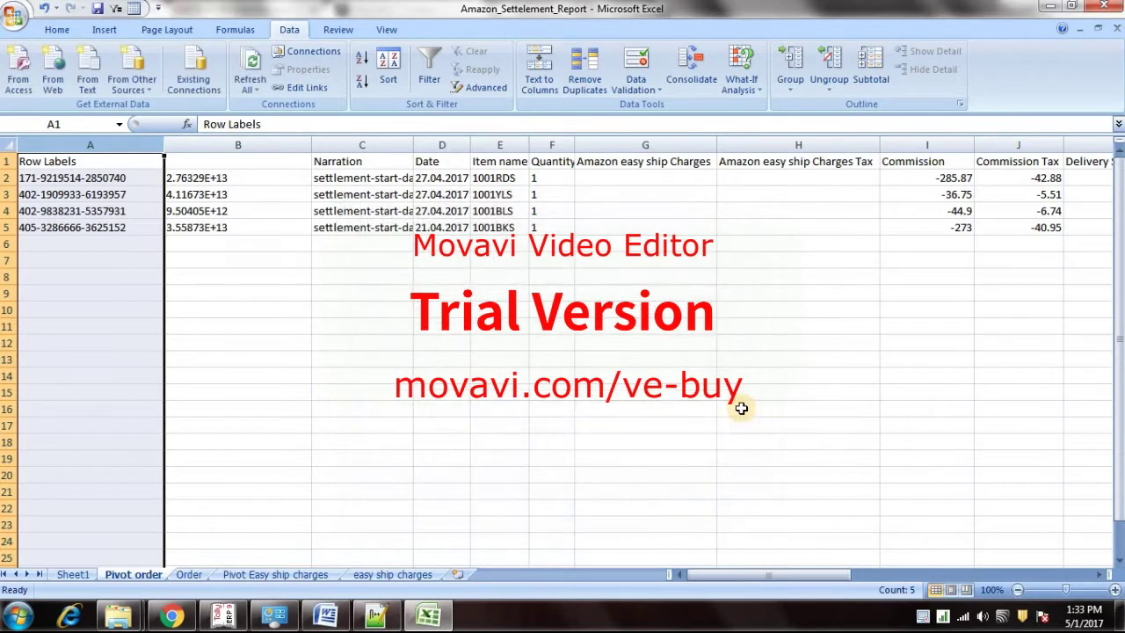
pyautogui.moveTo(163, 144); pyautogui.dragTo(131, 145)
# Step: Enter the header Order item Code in B1 and change the A1 header to Reference Id
pyautogui.click(152, 159)
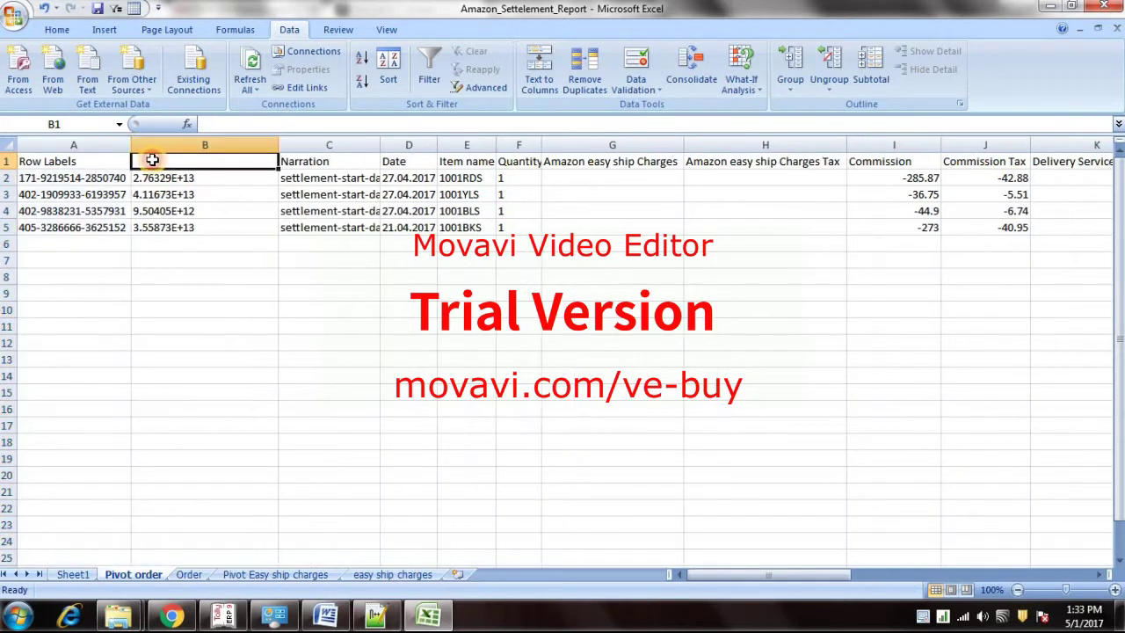
pyautogui.write('Orde')
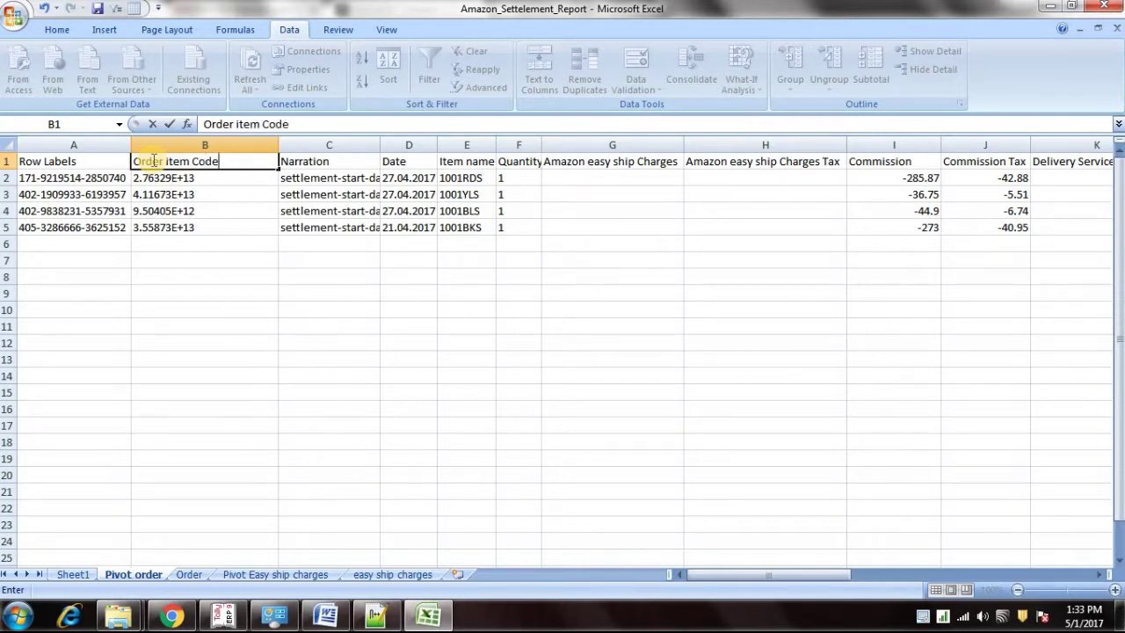
pyautogui.write('r ttem Code')
pyautogui.press('Return')
pyautogui.press('Left')
pyautogui.click(67, 161)
pyautogui.write('Re')
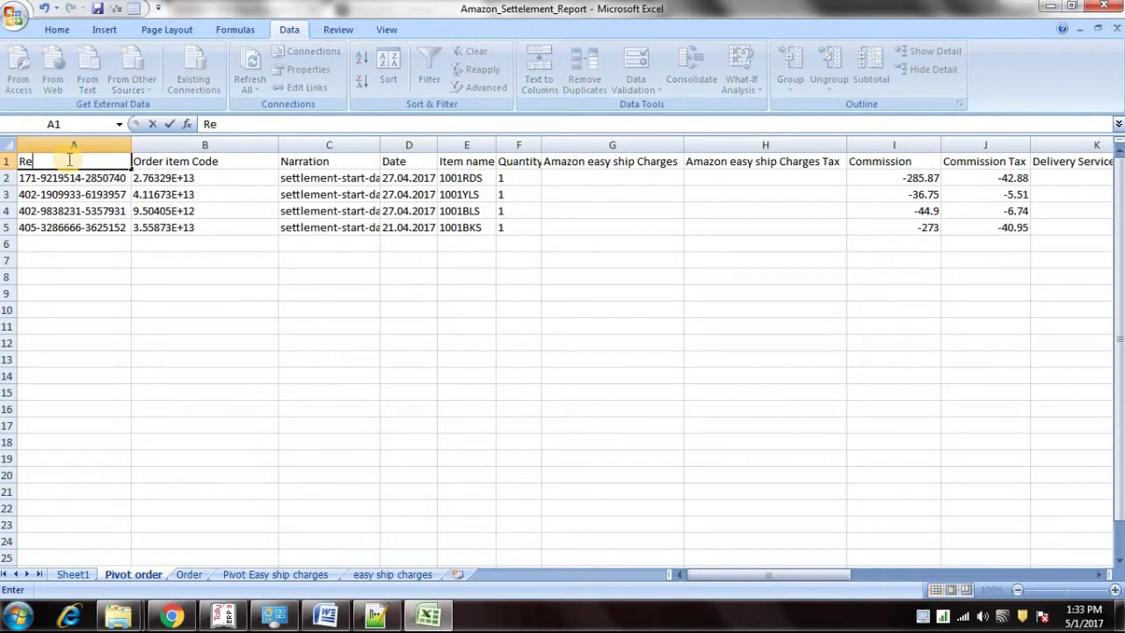
pyautogui.write('ference Id')
pyautogui.press('Return')
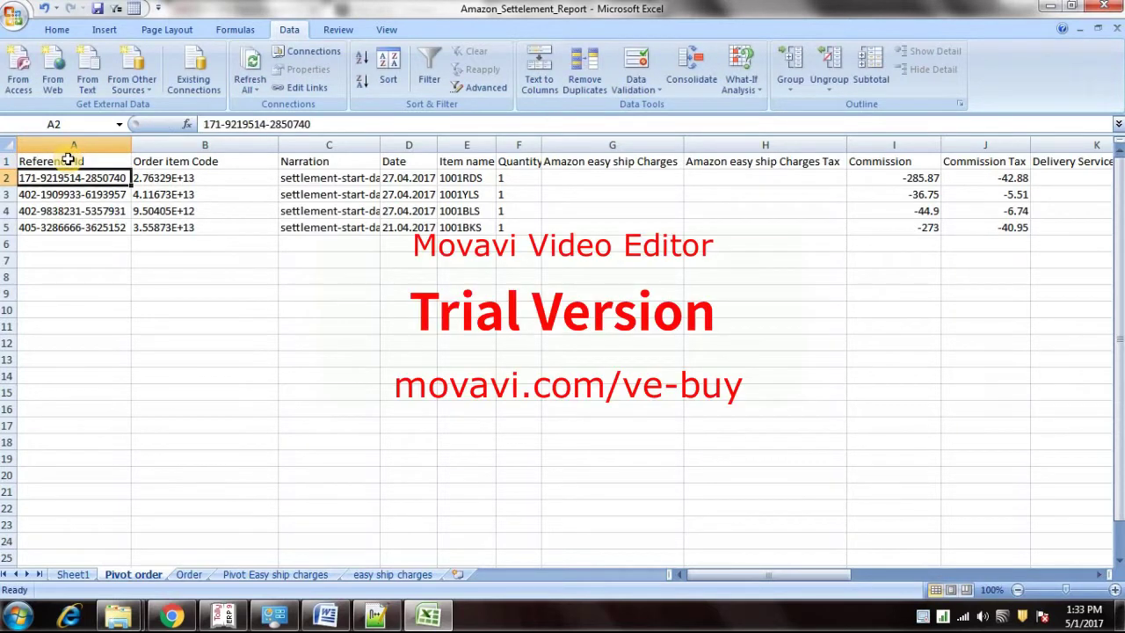
# Step: Enter =VLOOKUP(A2,'Pivot Easy ship charges'!A:B,2,0) in G2 and fill it down to G5
pyautogui.click(618, 180)
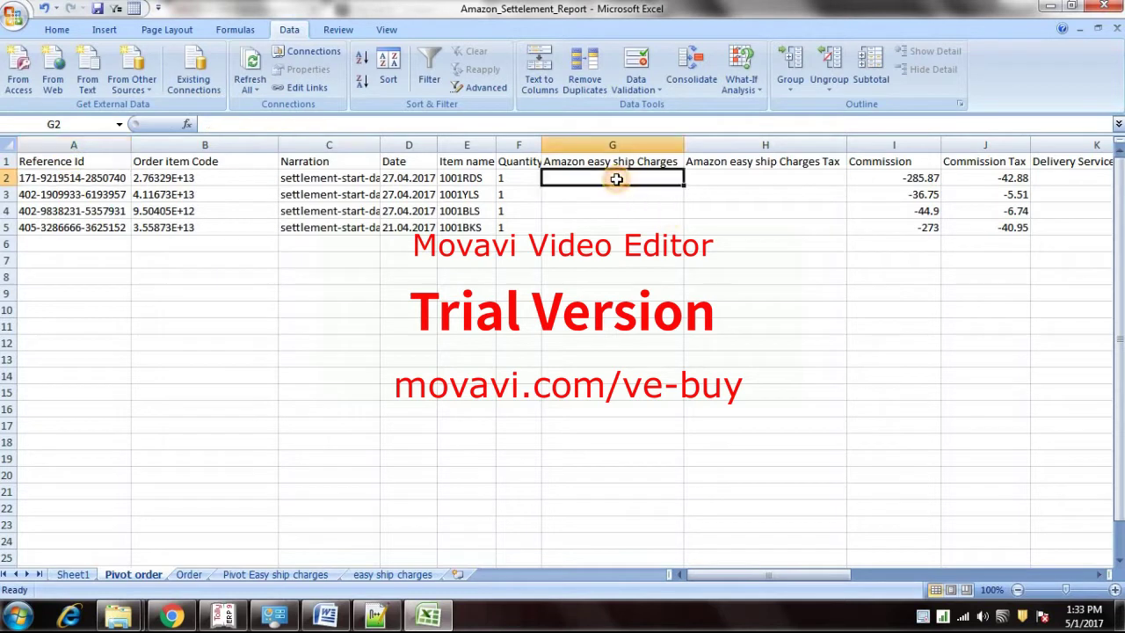
pyautogui.write('=vl')
pyautogui.doubleClick(573, 200)
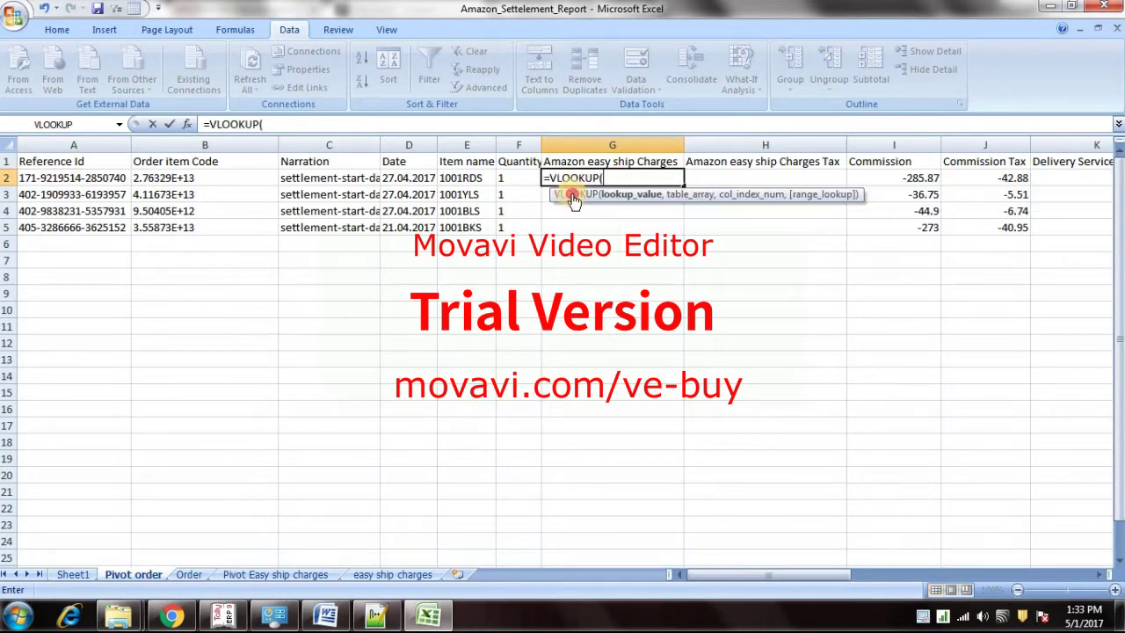
pyautogui.click(110, 179)
pyautogui.write(',')
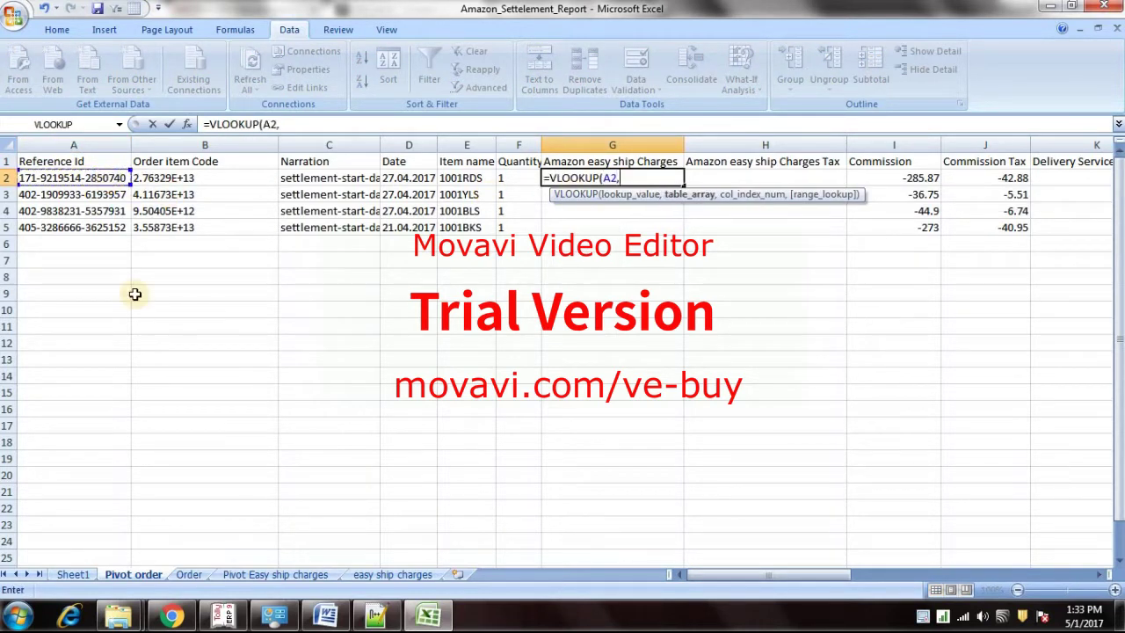
pyautogui.click(327, 576)
pyautogui.moveTo(118, 146); pyautogui.dragTo(212, 147)
pyautogui.write(',2,0')
pyautogui.press('Return')
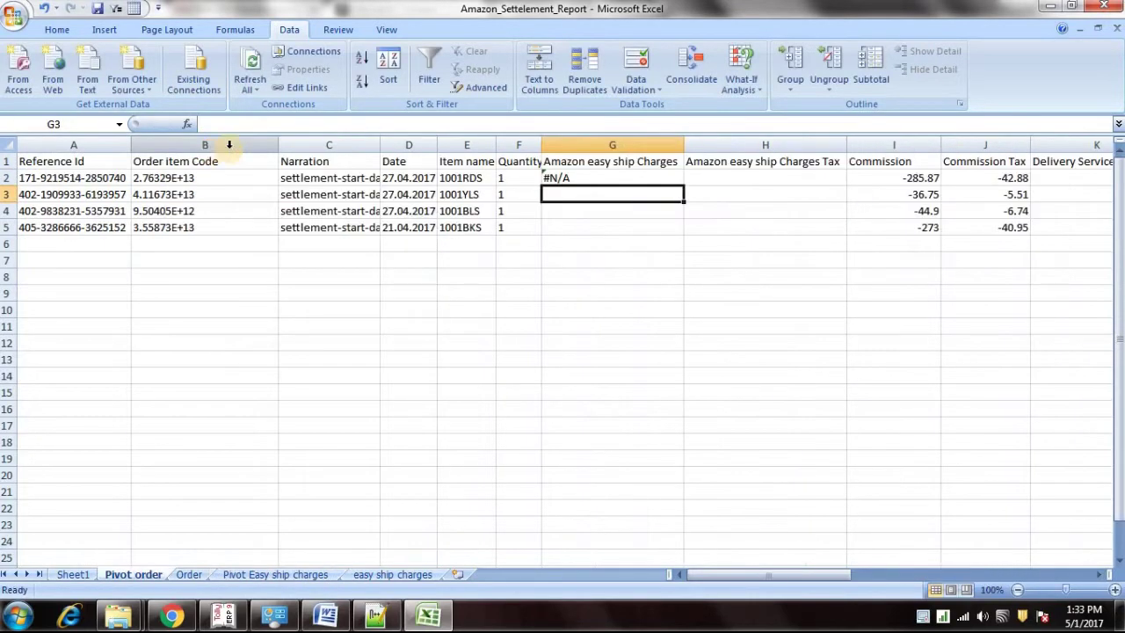
pyautogui.click(586, 178)
pyautogui.doubleClick(683, 186)
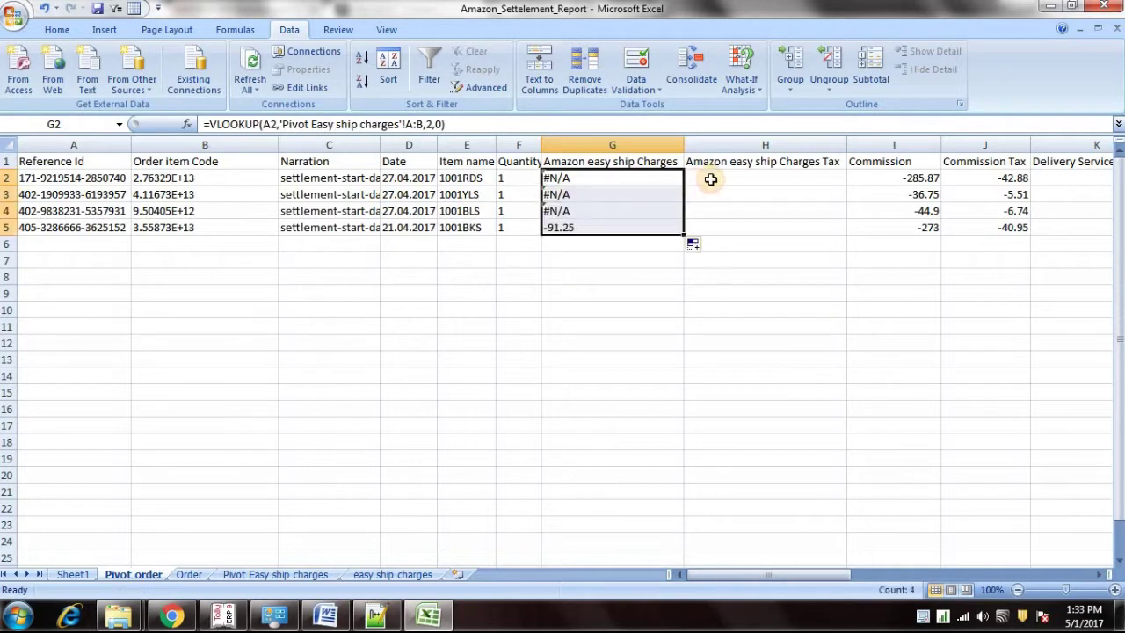
# Step: Enter =VLOOKUP(A2,'Pivot Easy ship charges'!A:C,3,0) in H2 and fill it down to H5
pyautogui.click(710, 180)
pyautogui.write('=vl')
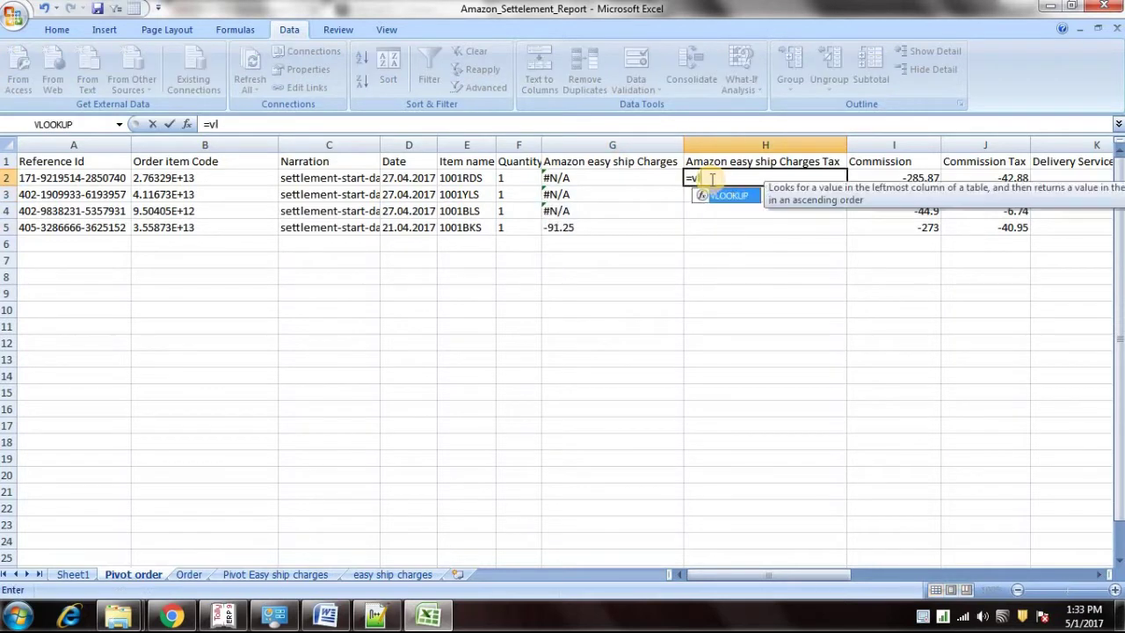
pyautogui.doubleClick(728, 195)
pyautogui.click(101, 178)
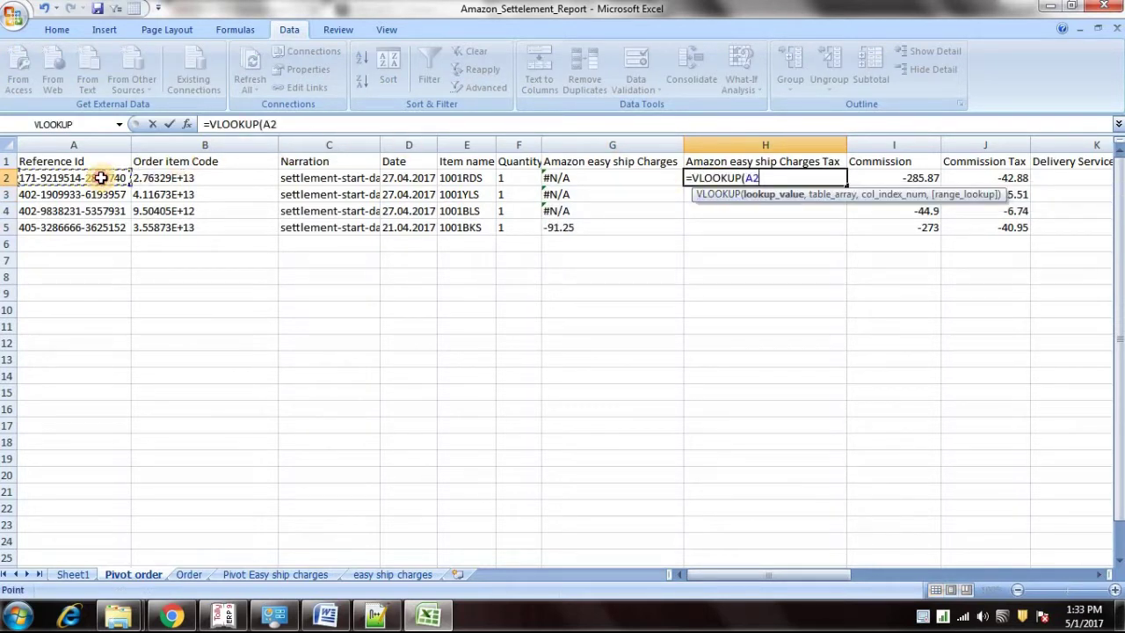
pyautogui.write(',')
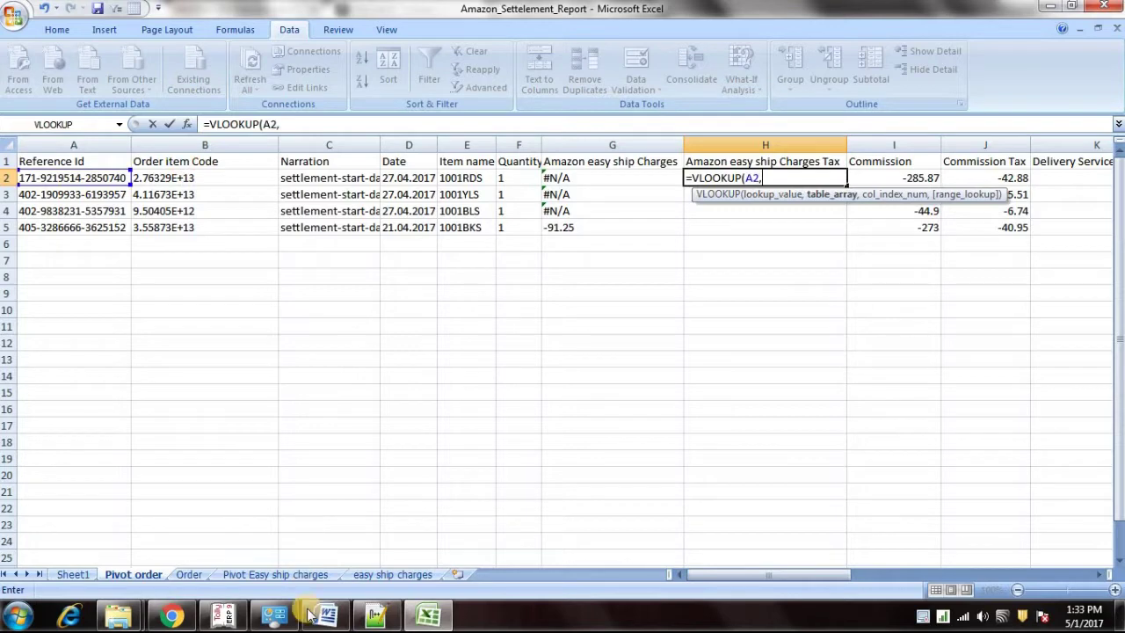
pyautogui.click(353, 576)
pyautogui.click(275, 575)
pyautogui.moveTo(64, 145); pyautogui.dragTo(409, 146)
pyautogui.write(',3,0')
pyautogui.press('Return')
pyautogui.click(810, 187)
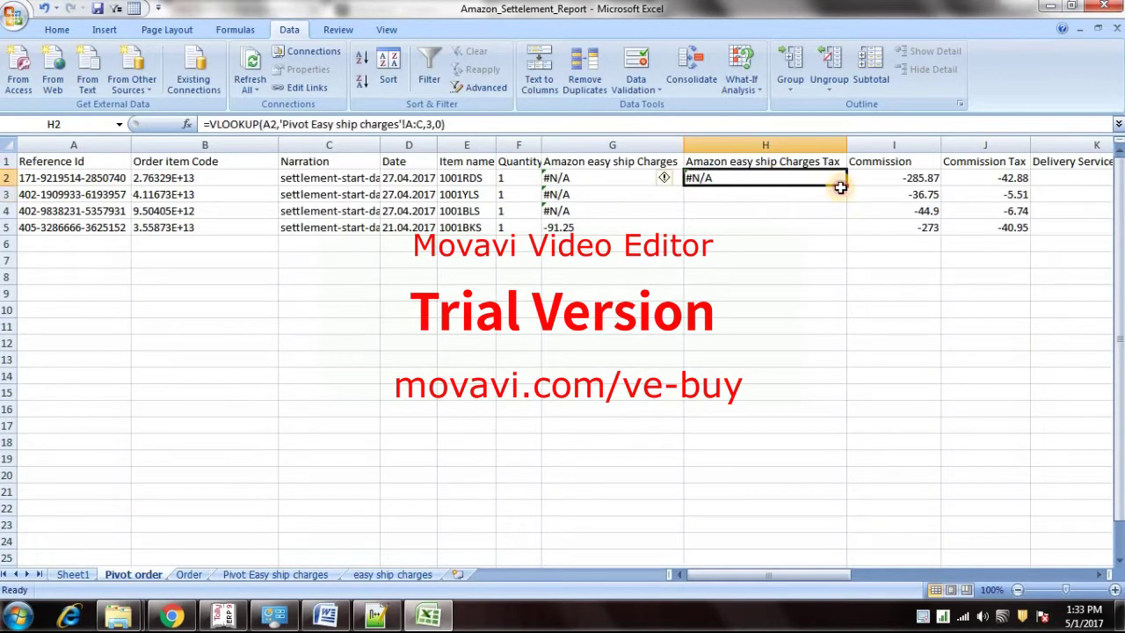
pyautogui.doubleClick(846, 186)
# Step: Clear the #N/A results in G2:H4 and paste the whole sheet back over itself as values
pyautogui.moveTo(768, 184); pyautogui.dragTo(591, 207)
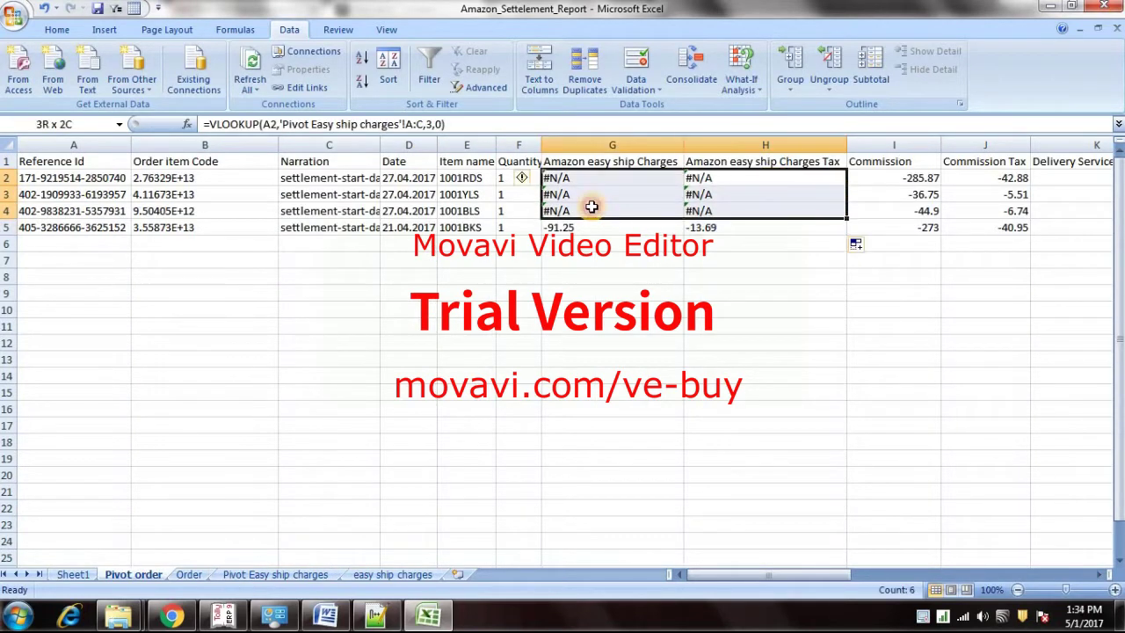
pyautogui.press('Delete')
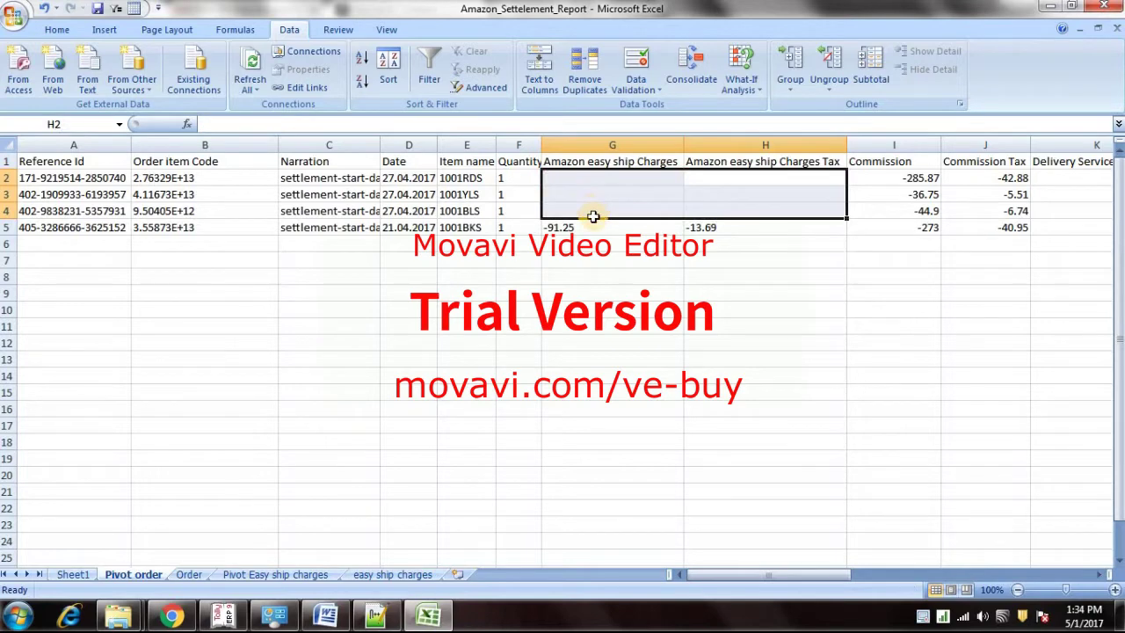
pyautogui.hotkey('ctrl', 'a')
pyautogui.hotkey('ctrl', 'c')
pyautogui.hotkey('alt', 'e')
pyautogui.press('s')
pyautogui.press('v')
pyautogui.press('Return')
pyautogui.press('Escape')
pyautogui.click(598, 305)
# Step: Fit the widths of columns G and H and insert two empty columns before the Commission column
pyautogui.doubleClick(682, 143)
pyautogui.doubleClick(845, 146)
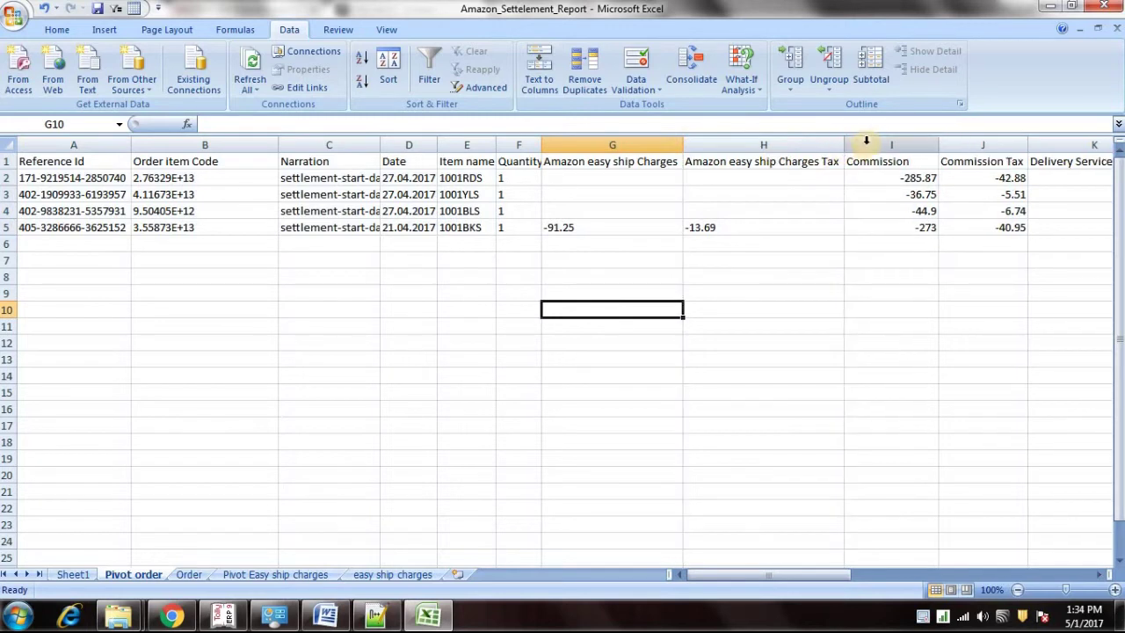
pyautogui.moveTo(866, 142); pyautogui.dragTo(969, 142)
pyautogui.rightClick(969, 141)
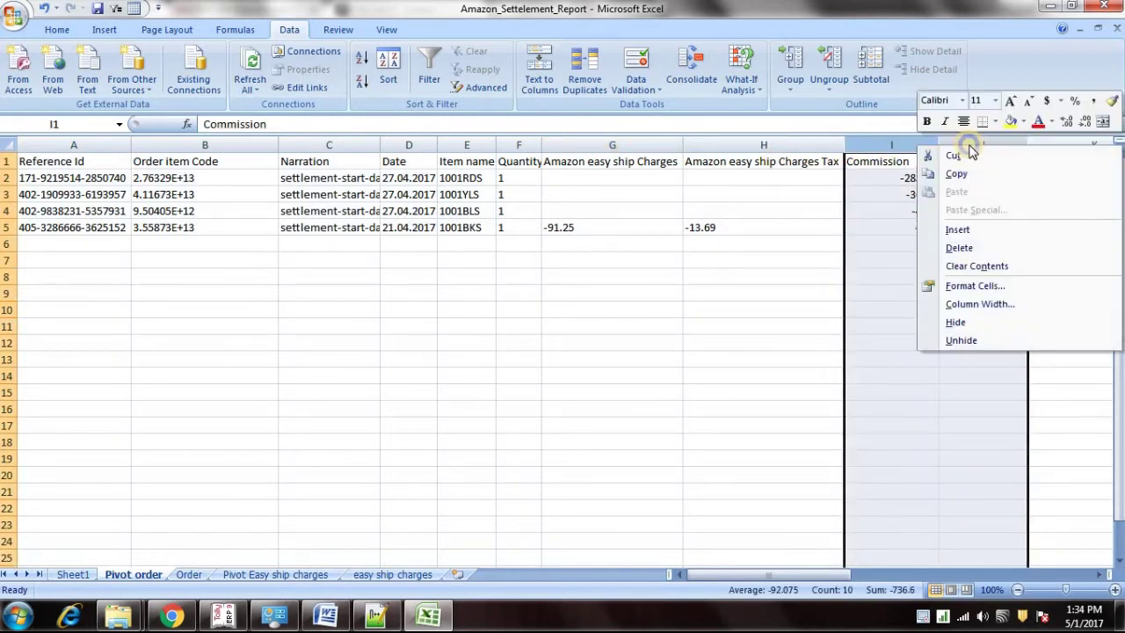
pyautogui.click(958, 233)
# Step: Narrow the Order item Code column, both Amazon easy ship charges columns and the two new empty columns
pyautogui.moveTo(276, 150); pyautogui.dragTo(226, 150)
pyautogui.moveTo(630, 145); pyautogui.dragTo(611, 145)
pyautogui.moveTo(770, 148); pyautogui.dragTo(749, 147)
pyautogui.click(776, 159)
pyautogui.moveTo(912, 148); pyautogui.dragTo(838, 151)
pyautogui.moveTo(999, 148); pyautogui.dragTo(812, 155)
# Step: Enter the headers Tax Type in I1 and Tax Rate in J1, and fit column J to its header
pyautogui.write('Tax')
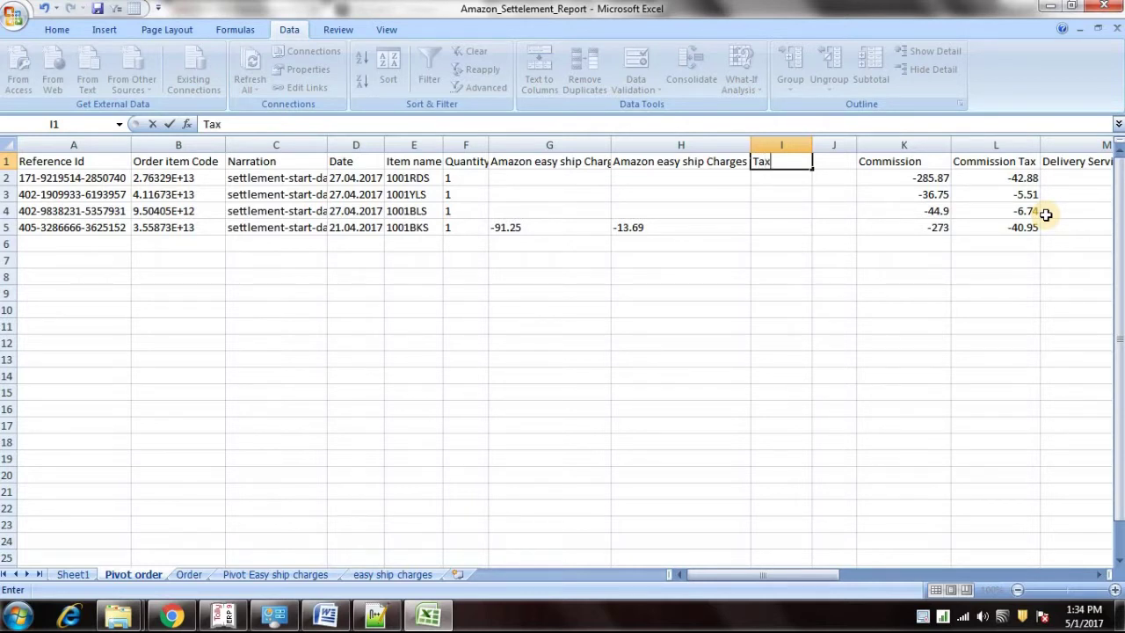
pyautogui.write('Type')
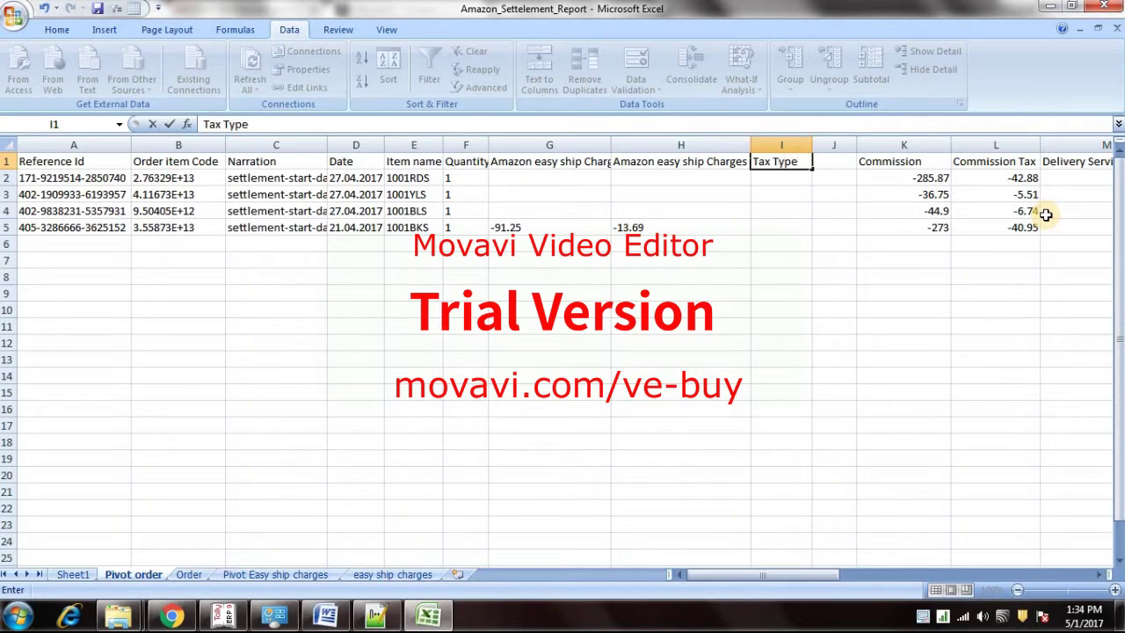
pyautogui.press('Tab')
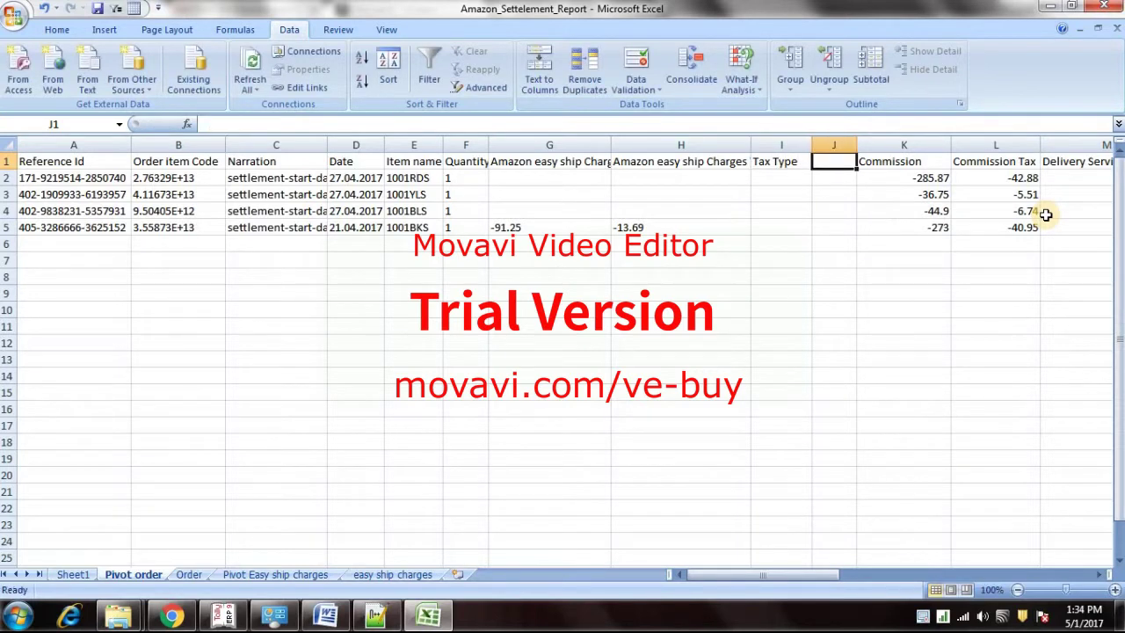
pyautogui.write('Tax Rate')
pyautogui.press('Return')
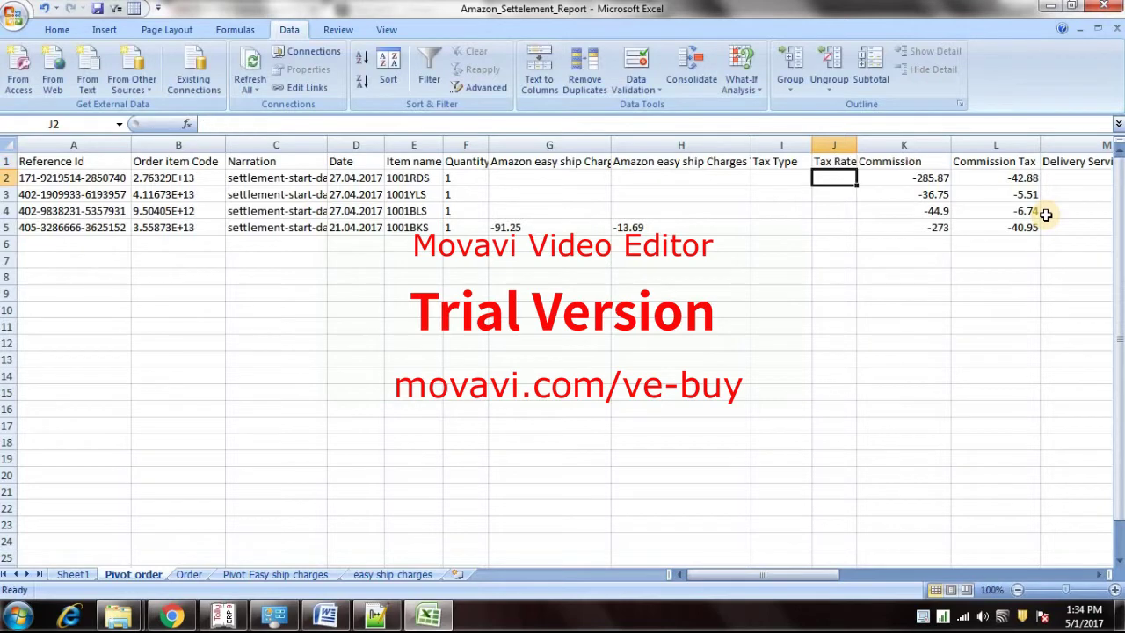
pyautogui.doubleClick(855, 143)
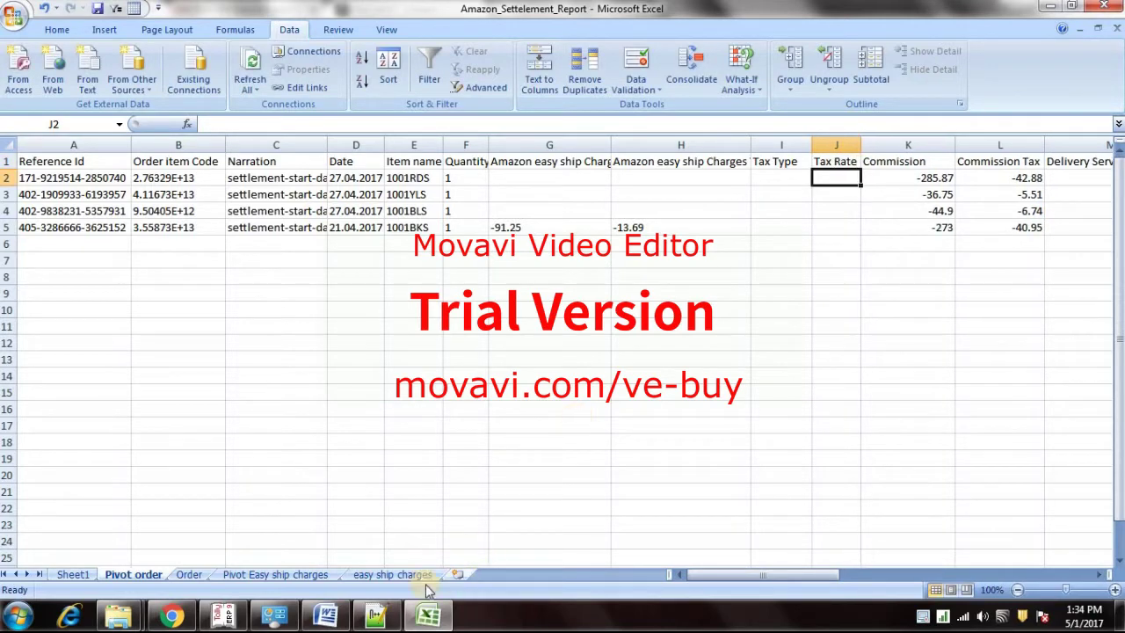
# Step: Switch to Amazon Seller Central in Chrome and view the Event Date options of the Consolidated Transaction Report in the Tax Document Library
pyautogui.click(176, 484)
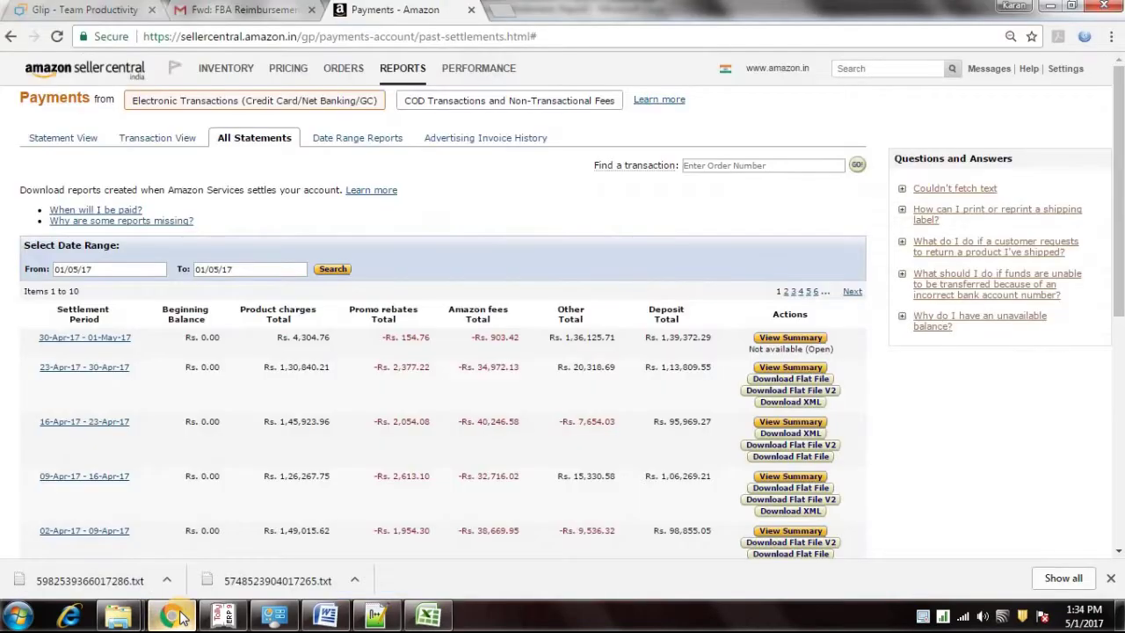
pyautogui.click(388, 73)
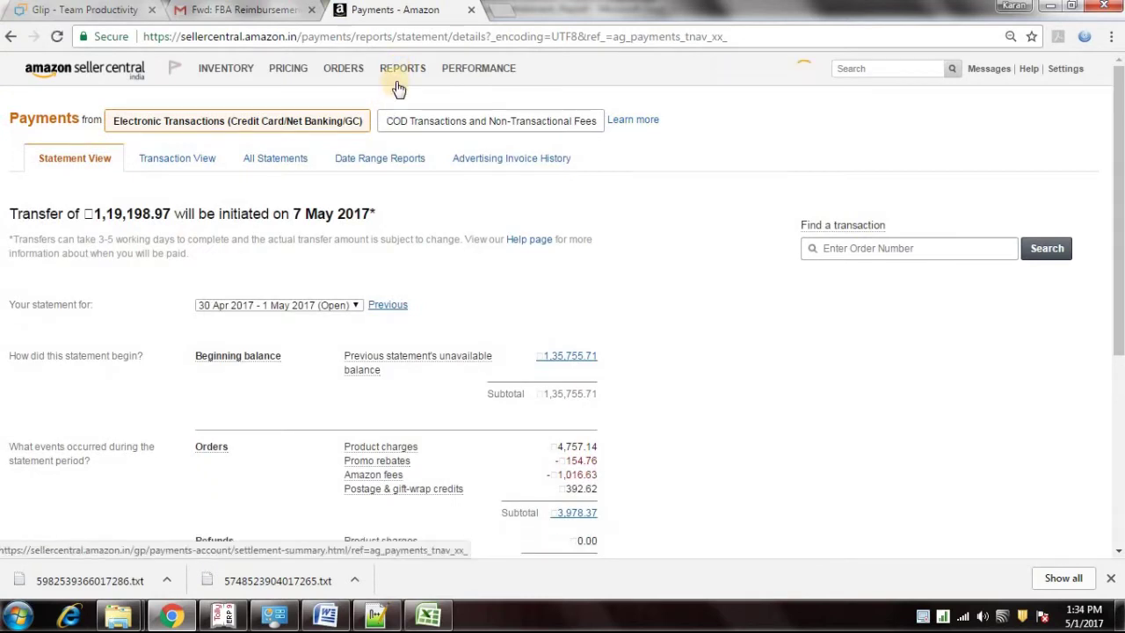
pyautogui.moveTo(396, 81)
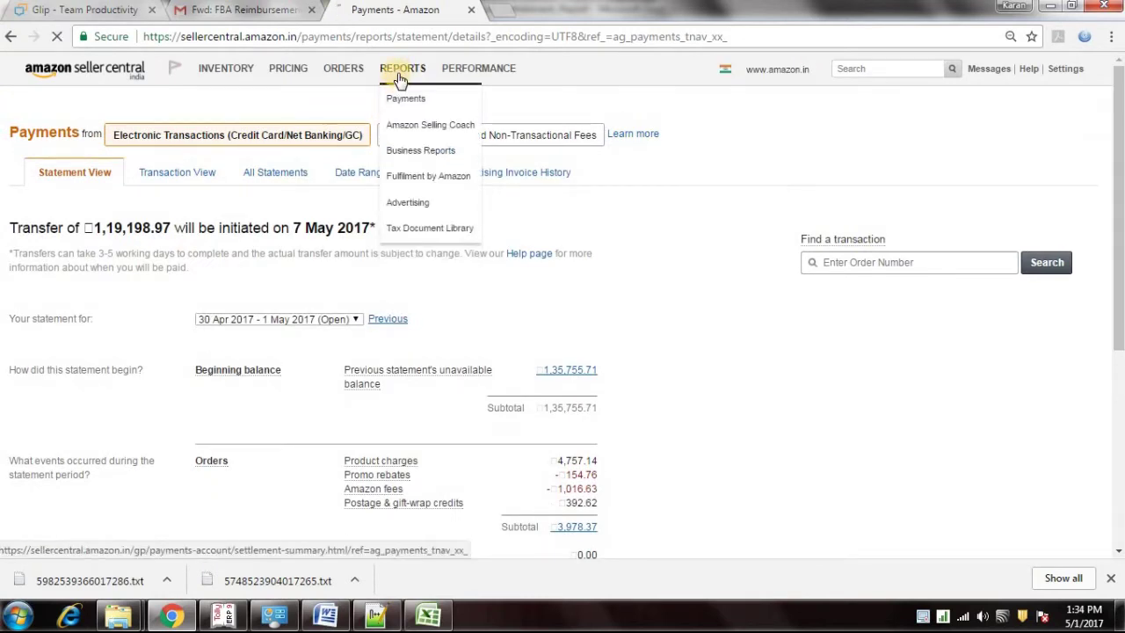
pyautogui.click(401, 230)
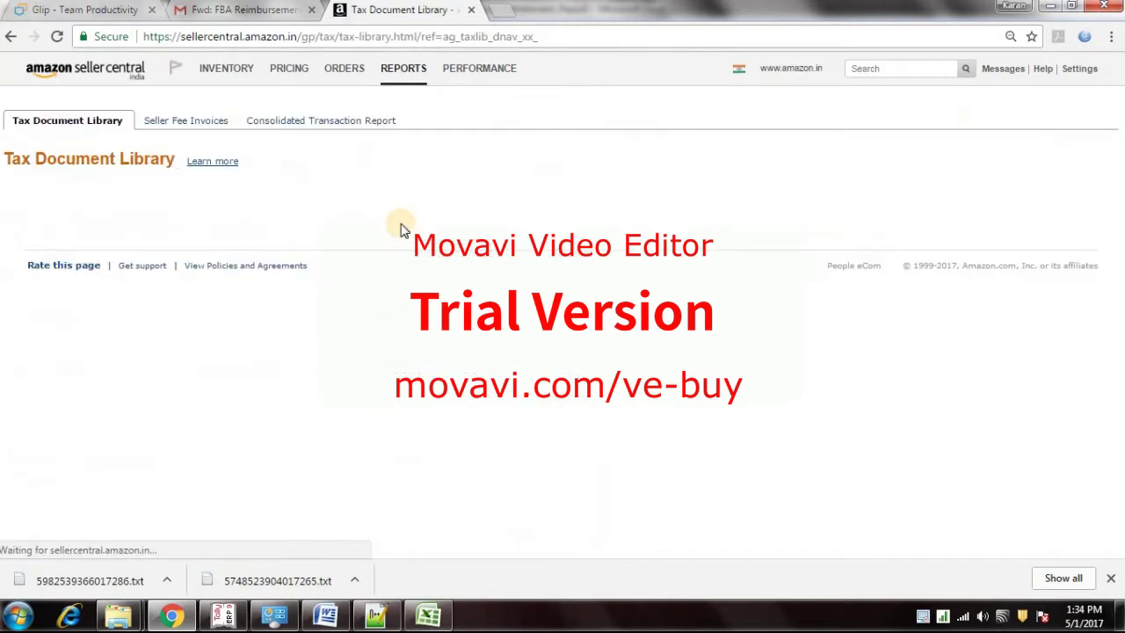
pyautogui.click(357, 123)
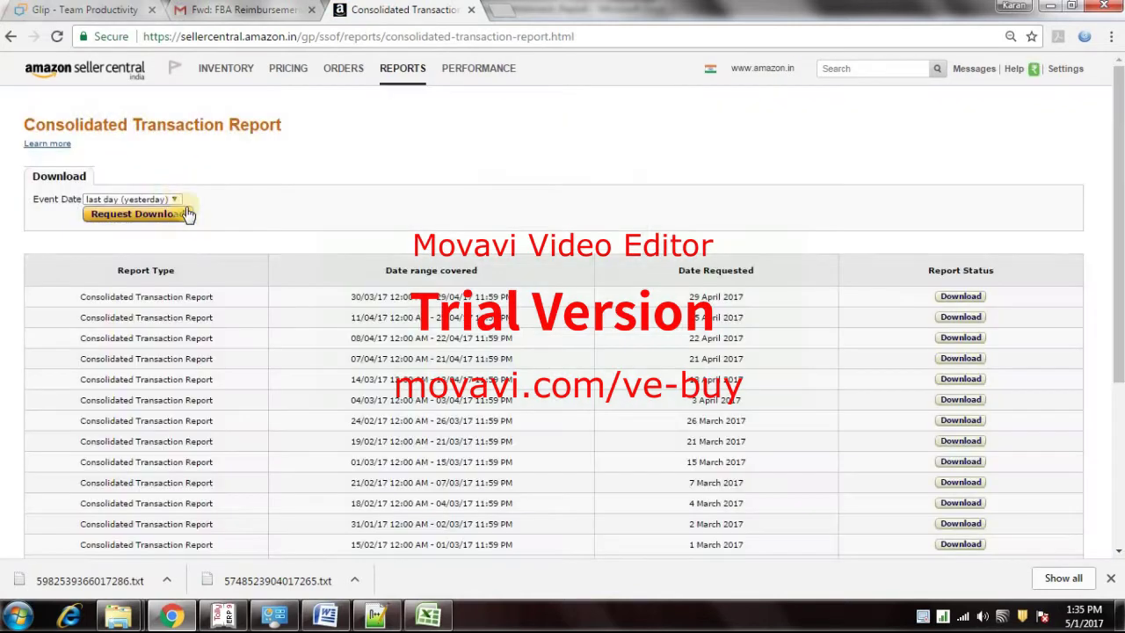
pyautogui.click(173, 201)
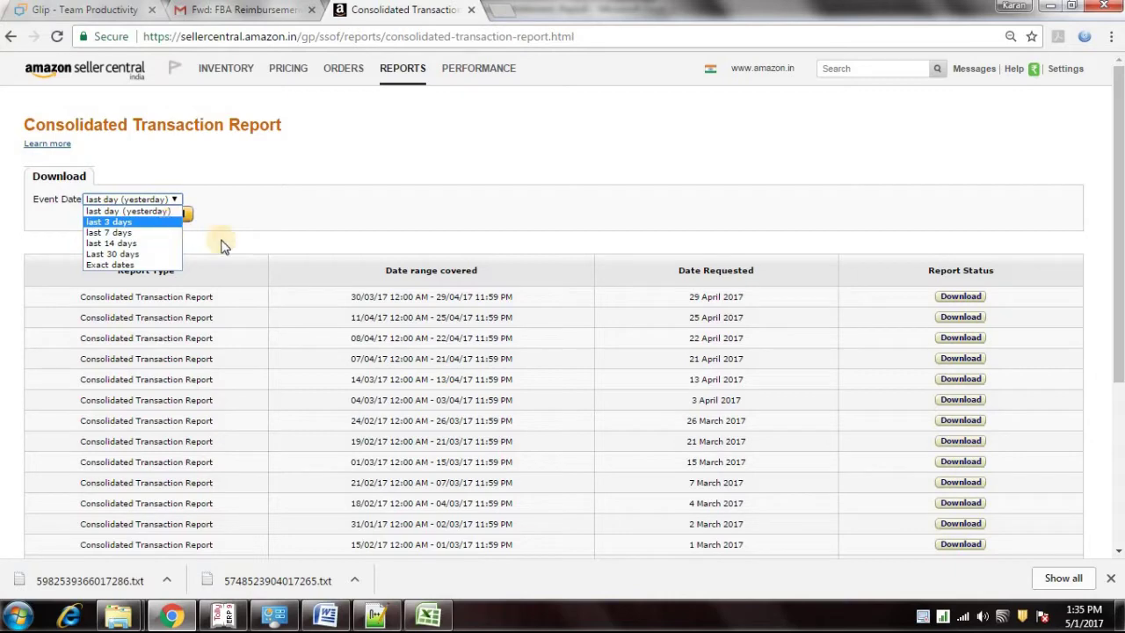
pyautogui.click(360, 228)
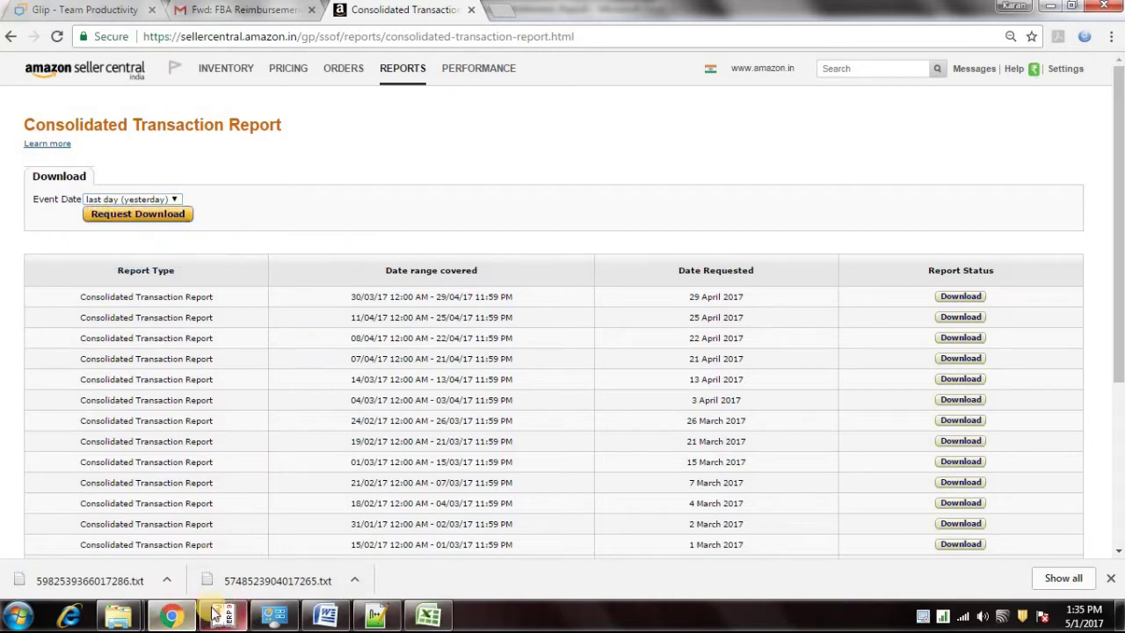
# Step: Open the Tax_Document_Library text file from the Required file folder in Excel
pyautogui.moveTo(127, 621)
pyautogui.click(151, 557)
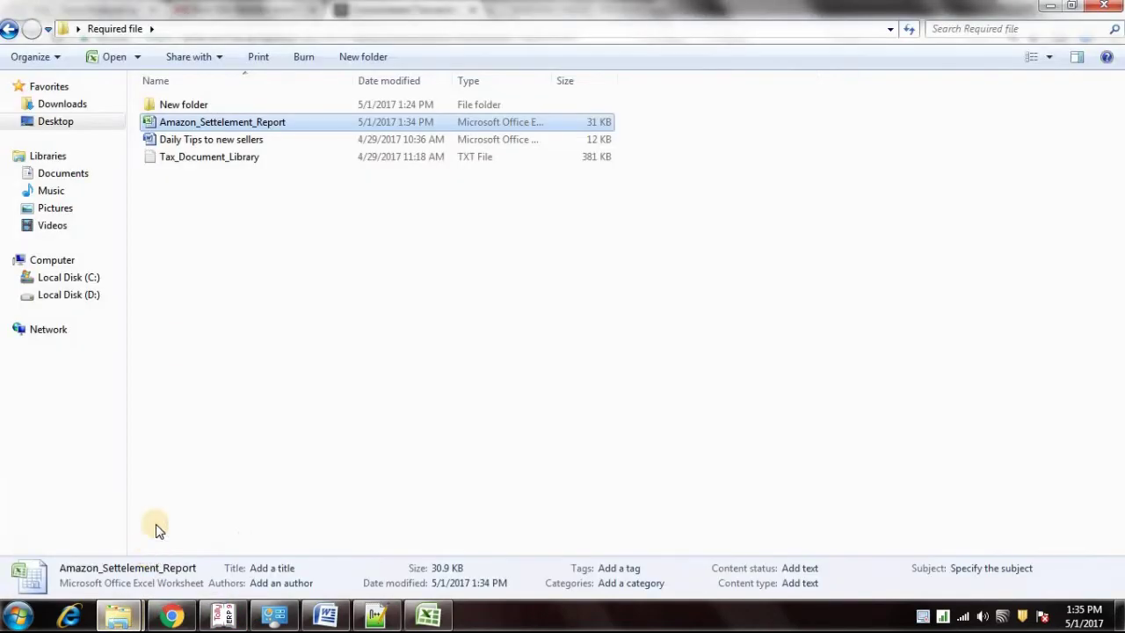
pyautogui.click(215, 159)
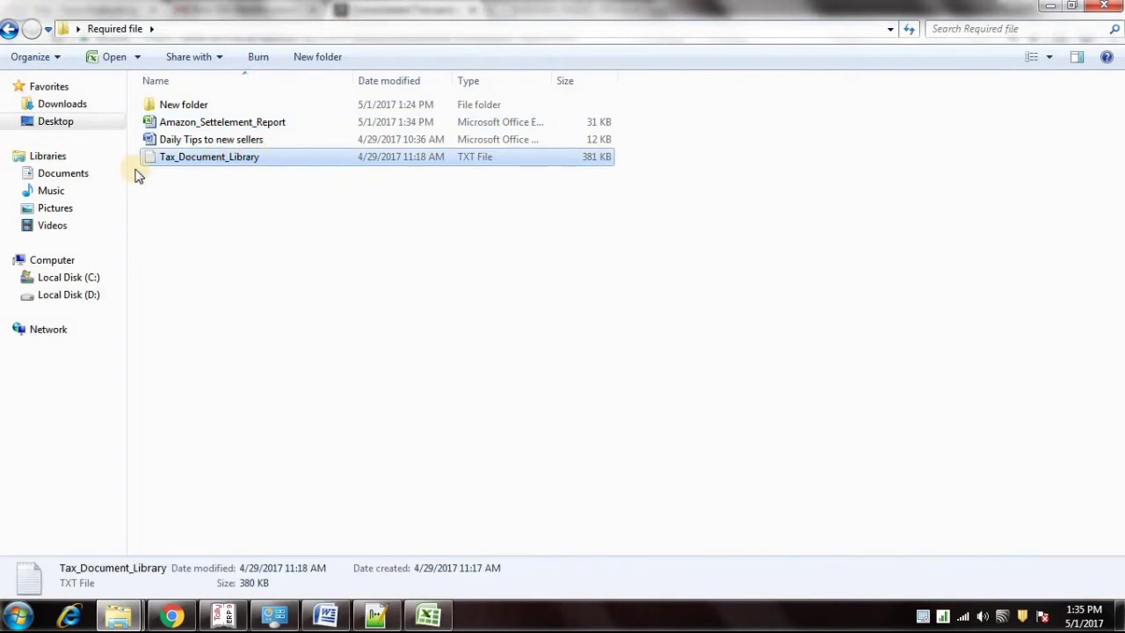
pyautogui.doubleClick(199, 156)
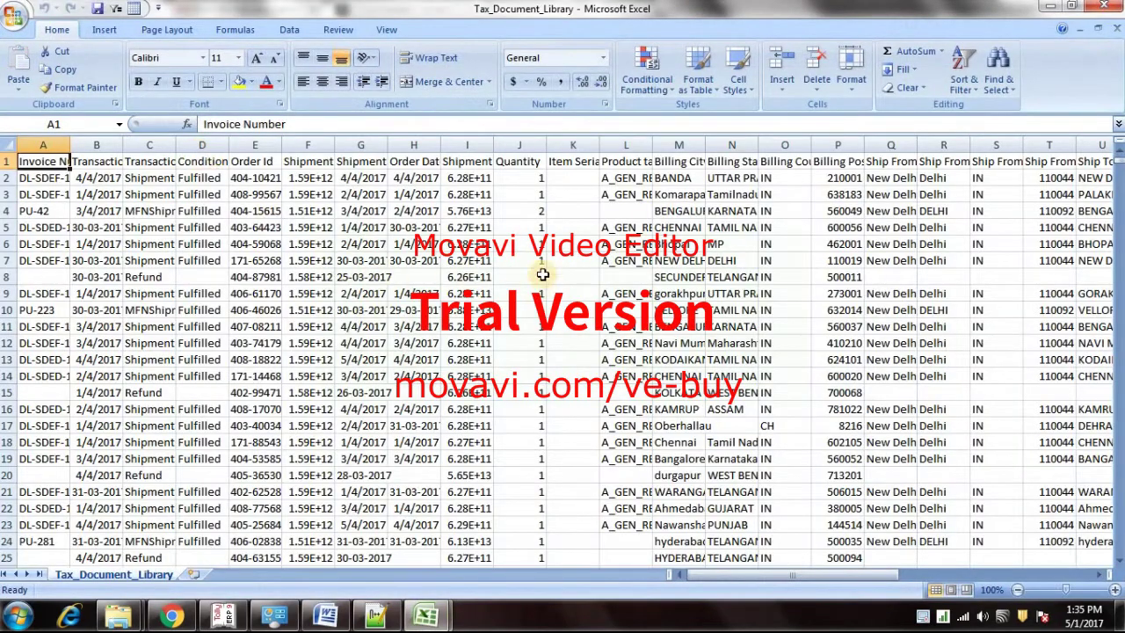
# Step: Fit the Order Id column's width and examine the Tax Type and Tax Rate columns of the tax report
pyautogui.moveTo(282, 144); pyautogui.dragTo(282, 145)
pyautogui.doubleClick(282, 144)
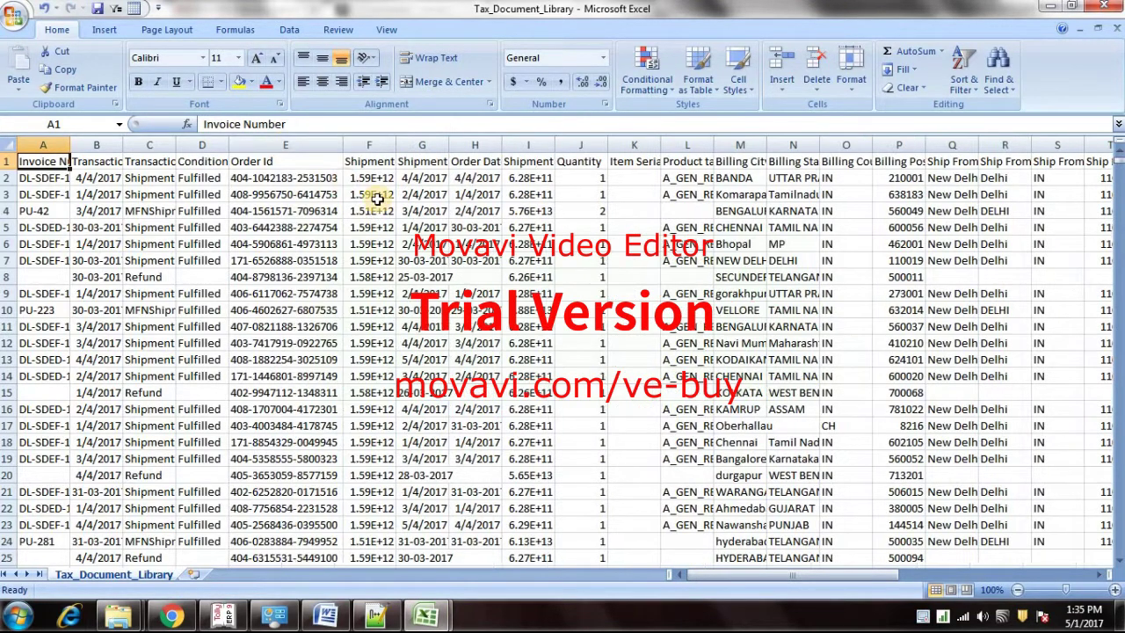
pyautogui.moveTo(742, 578); pyautogui.dragTo(839, 586)
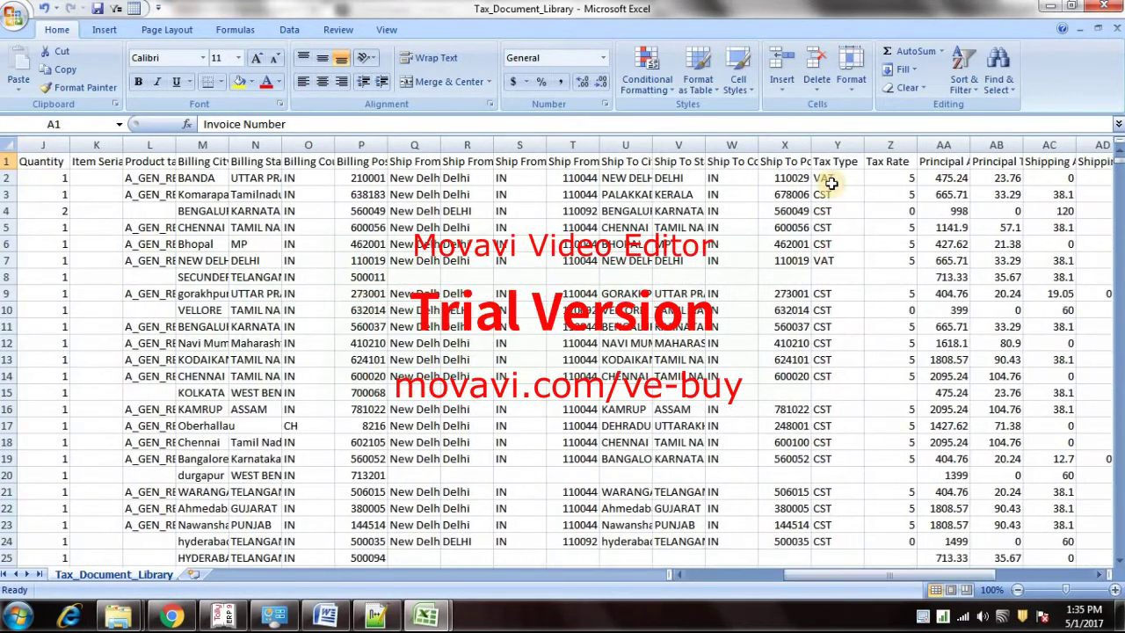
pyautogui.doubleClick(865, 144)
pyautogui.moveTo(857, 576); pyautogui.dragTo(721, 576)
# Step: Copy the tax report's Order Id column into column A of a new sheet in the Amazon_Settelement_Report workbook
pyautogui.click(314, 144)
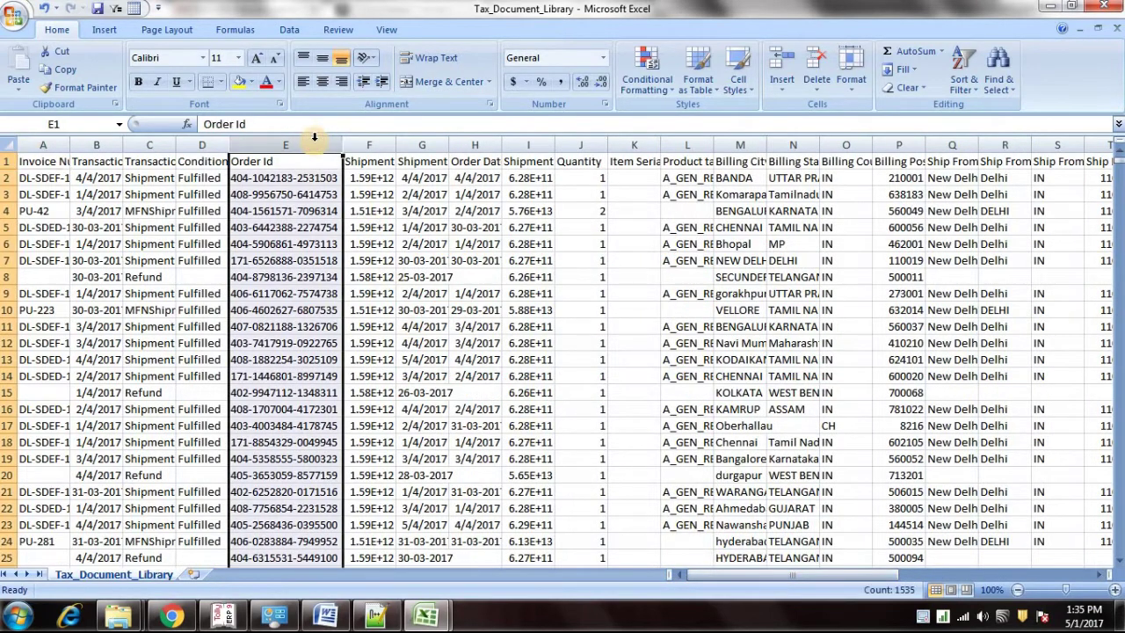
pyautogui.hotkey('ctrl', 'c')
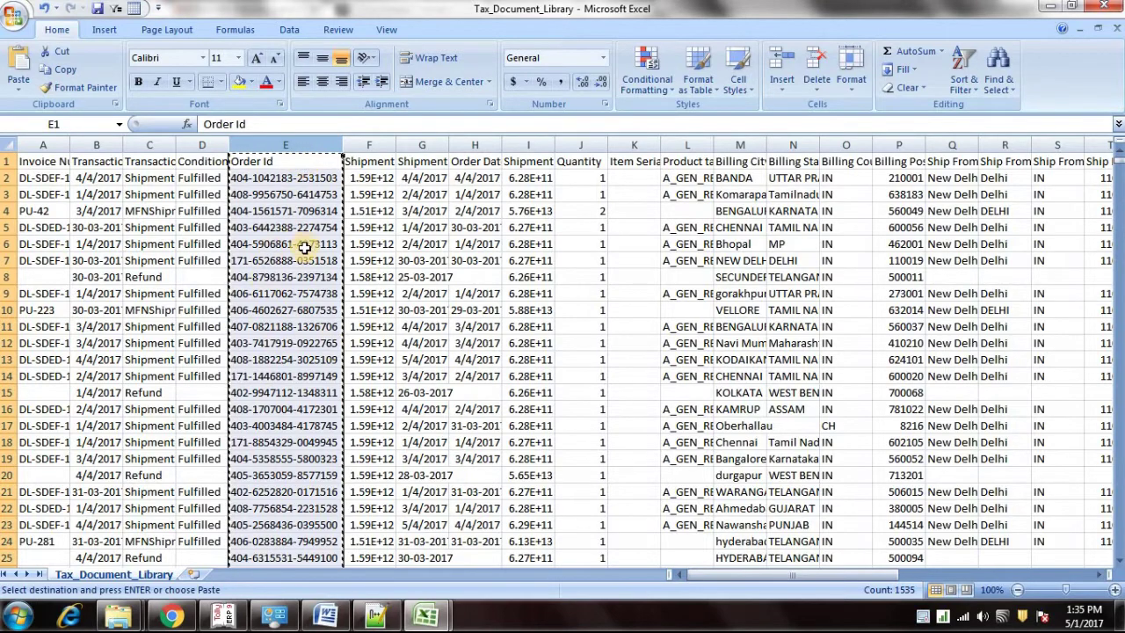
pyautogui.moveTo(426, 615)
pyautogui.click(373, 496)
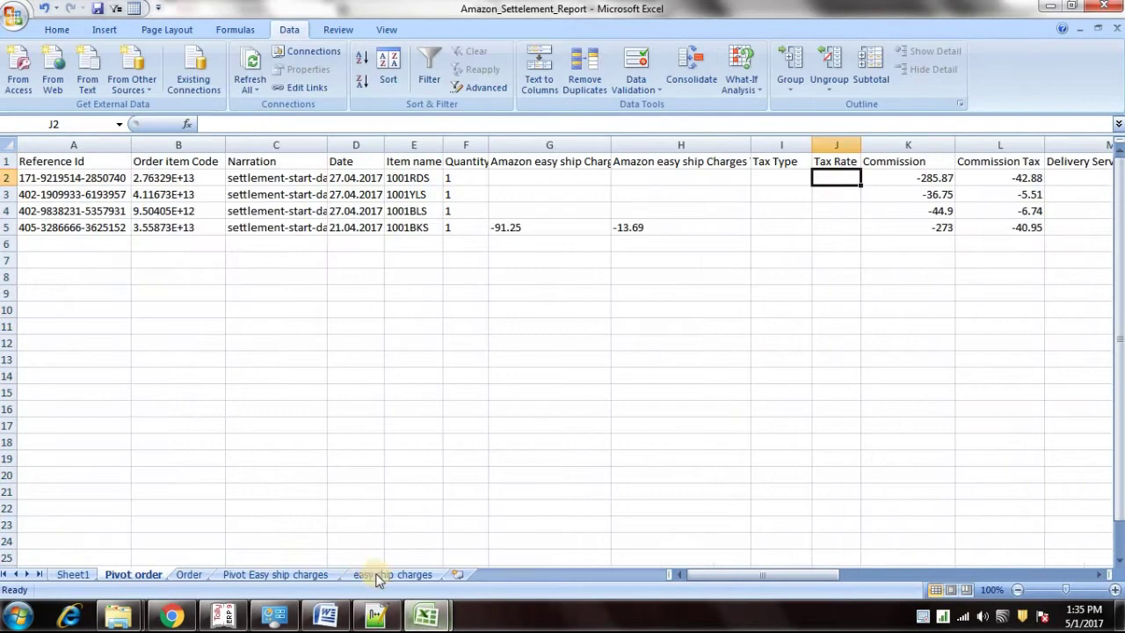
pyautogui.click(452, 576)
pyautogui.hotkey('ctrl', 'v')
# Step: Copy the tax report's Tax Type and Tax Rate columns into columns B and C of the new sheet, and fit column A's width
pyautogui.hotkey('alt', 'Tab')
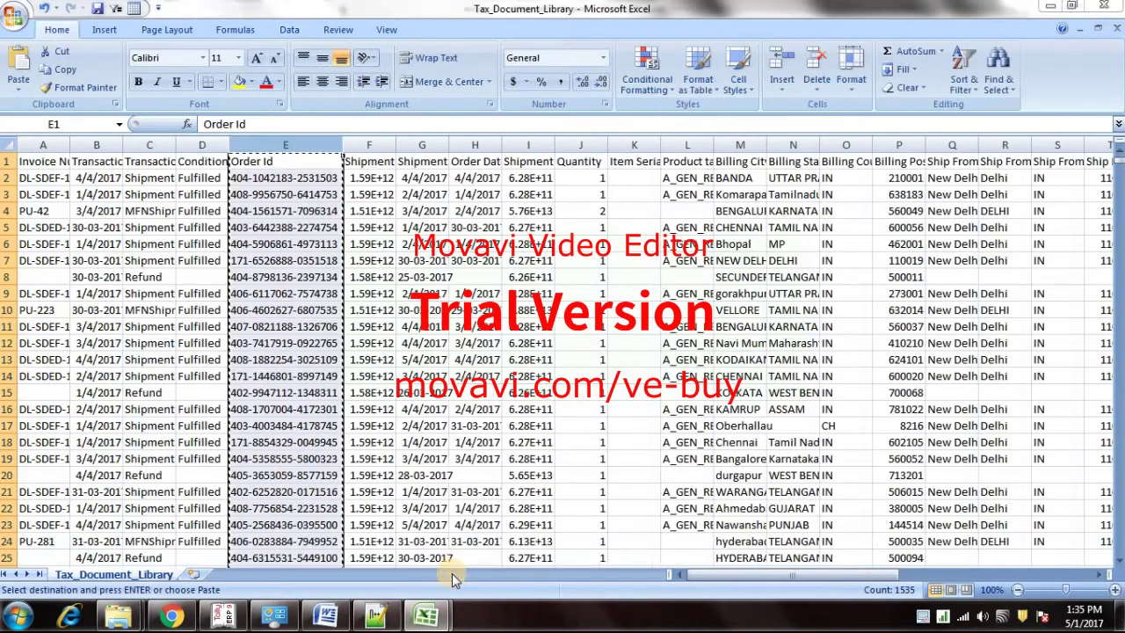
pyautogui.moveTo(772, 578); pyautogui.dragTo(826, 578)
pyautogui.moveTo(1048, 144); pyautogui.dragTo(1099, 144)
pyautogui.hotkey('ctrl', 'c')
pyautogui.moveTo(917, 571); pyautogui.dragTo(965, 574)
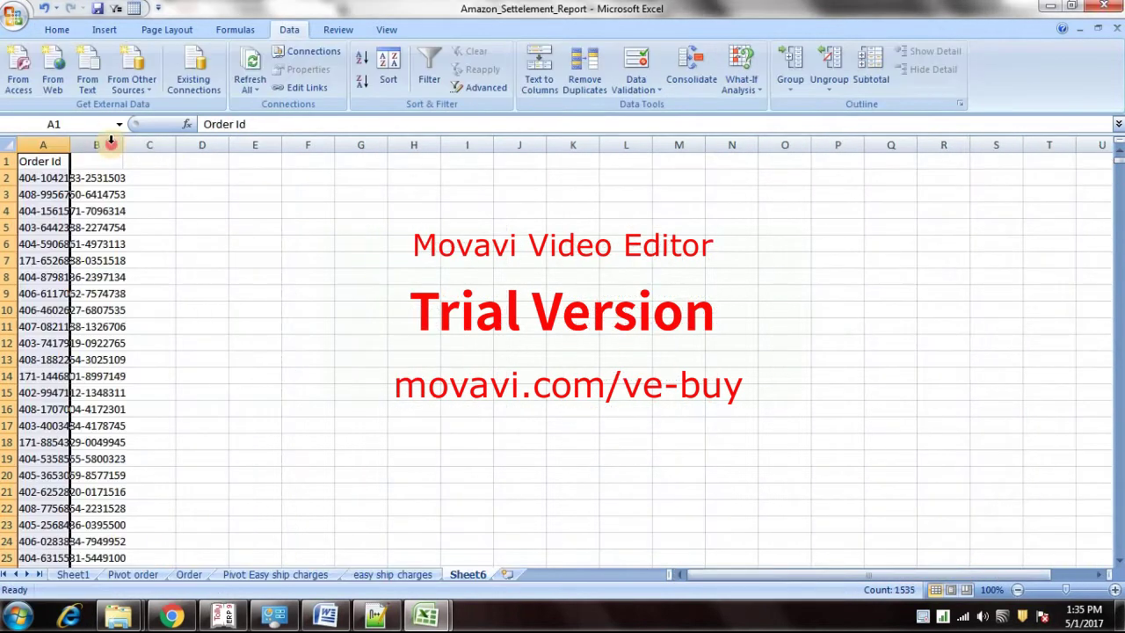
pyautogui.click(111, 142)
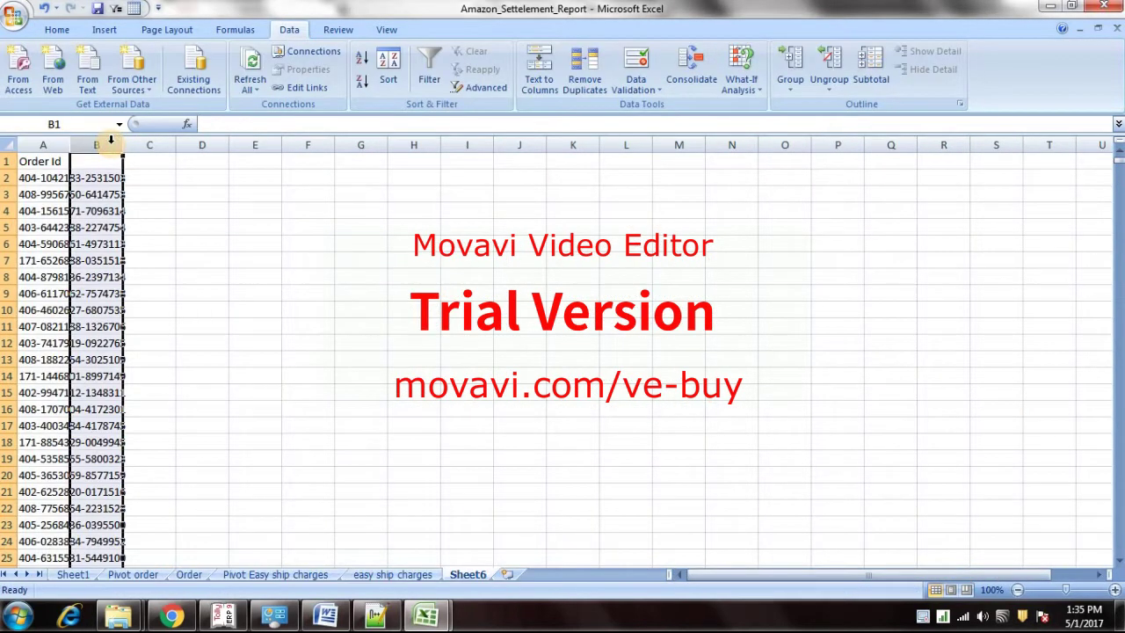
pyautogui.hotkey('ctrl', 'v')
pyautogui.click(528, 347)
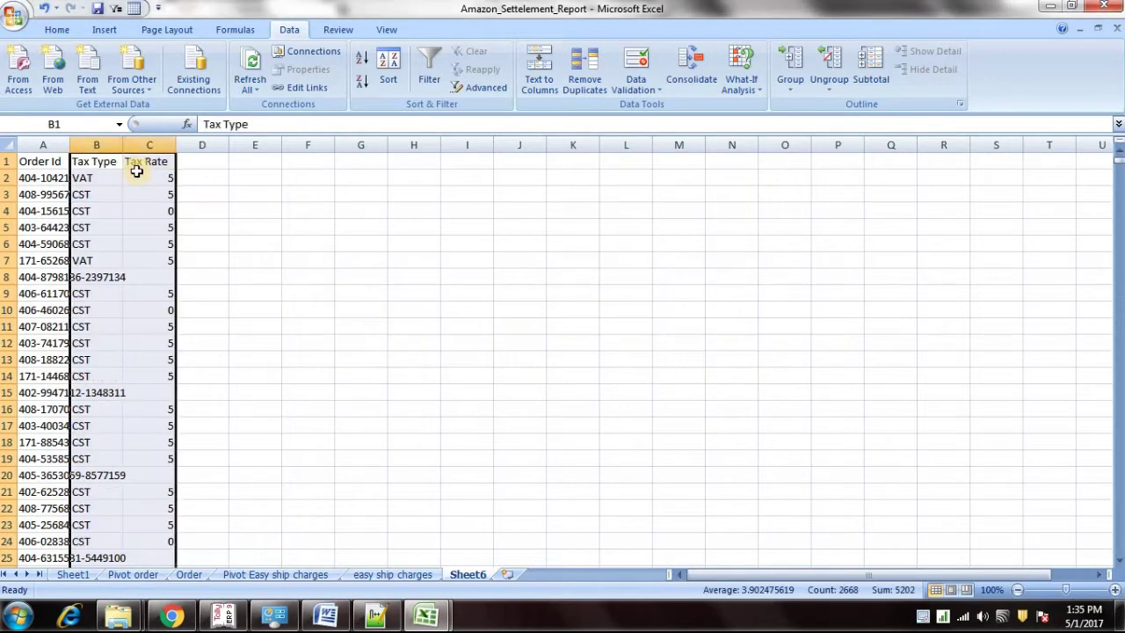
pyautogui.doubleClick(69, 145)
pyautogui.click(172, 245)
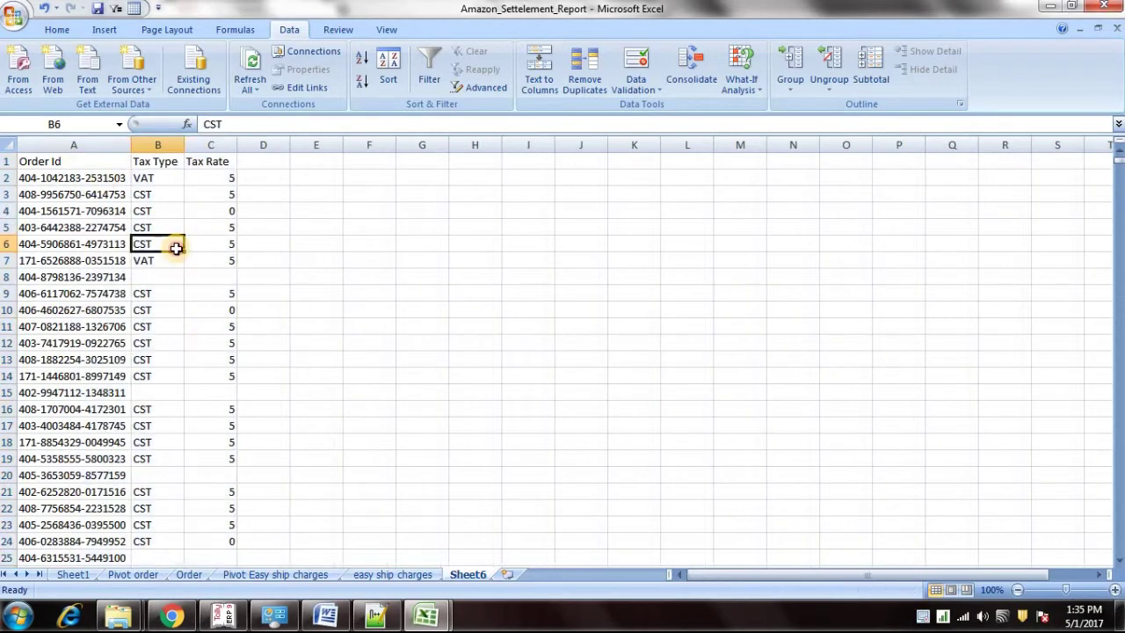
# Step: Rename the new sheet as Tax and return to the Pivot order sheet
pyautogui.doubleClick(469, 575)
pyautogui.write('Tax')
pyautogui.press('Return')
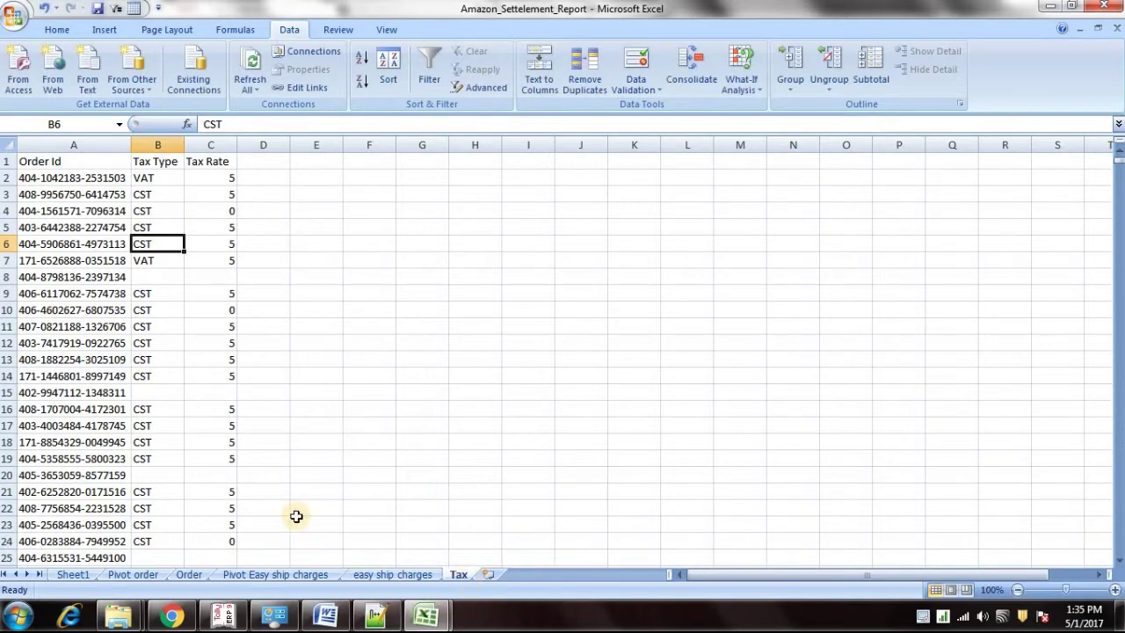
pyautogui.click(137, 575)
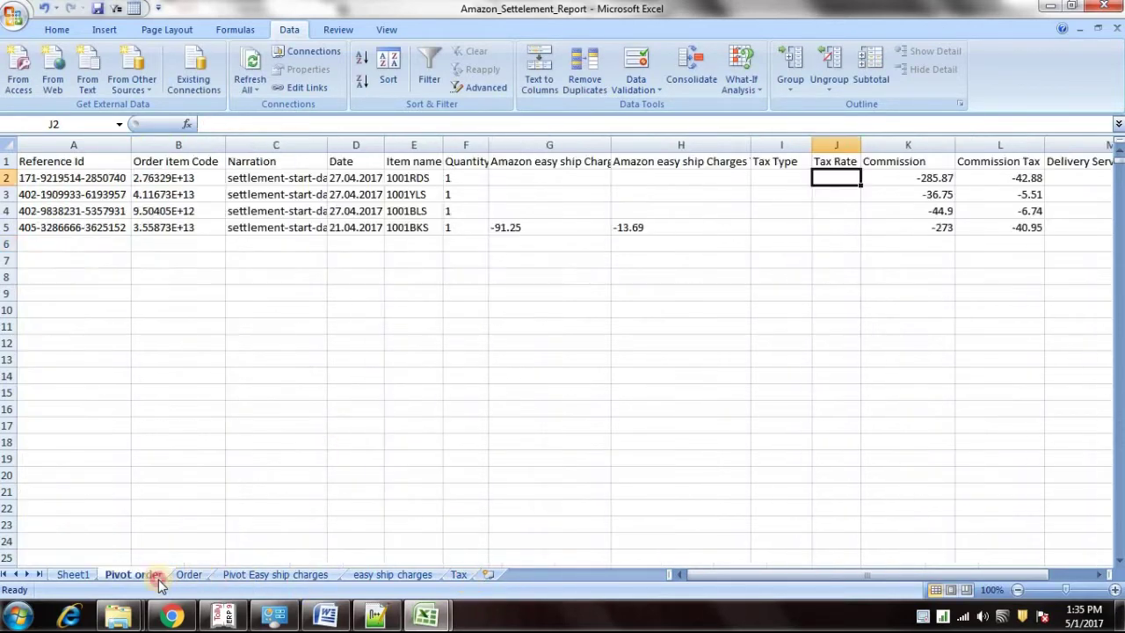
# Step: Fill the Tax Type column I2:I5 by exact-match lookup of the Reference Id with =VLOOKUP(A2,Tax!A:B,2,0)
pyautogui.click(797, 177)
pyautogui.write('=vl')
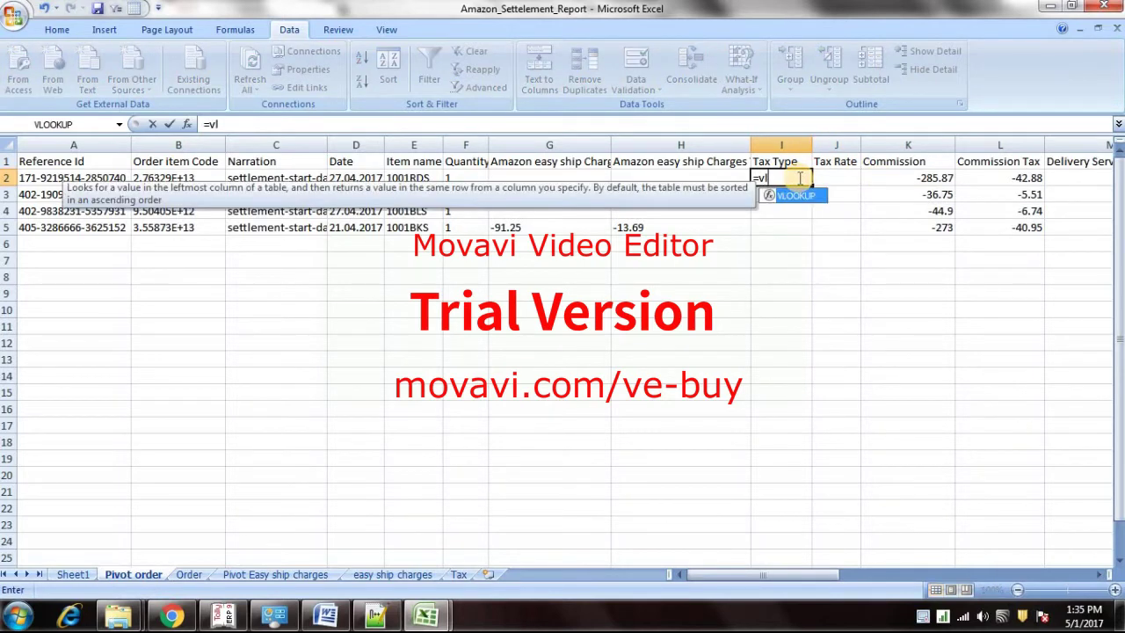
pyautogui.doubleClick(798, 195)
pyautogui.click(88, 178)
pyautogui.write(',')
pyautogui.click(459, 574)
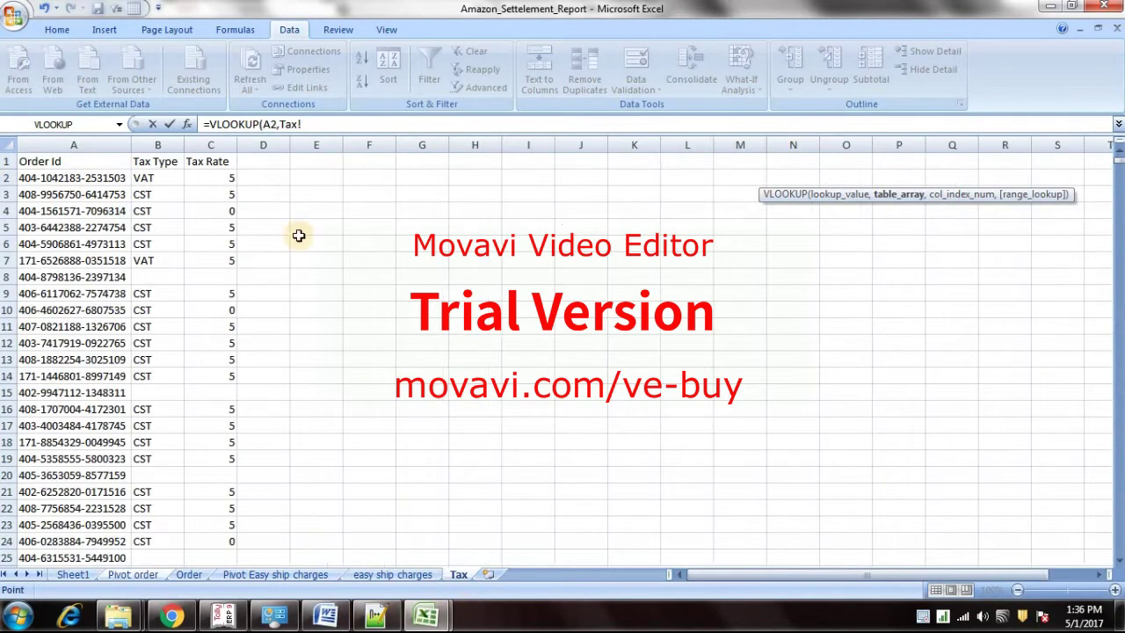
pyautogui.moveTo(97, 144); pyautogui.dragTo(147, 144)
pyautogui.write(',2,0')
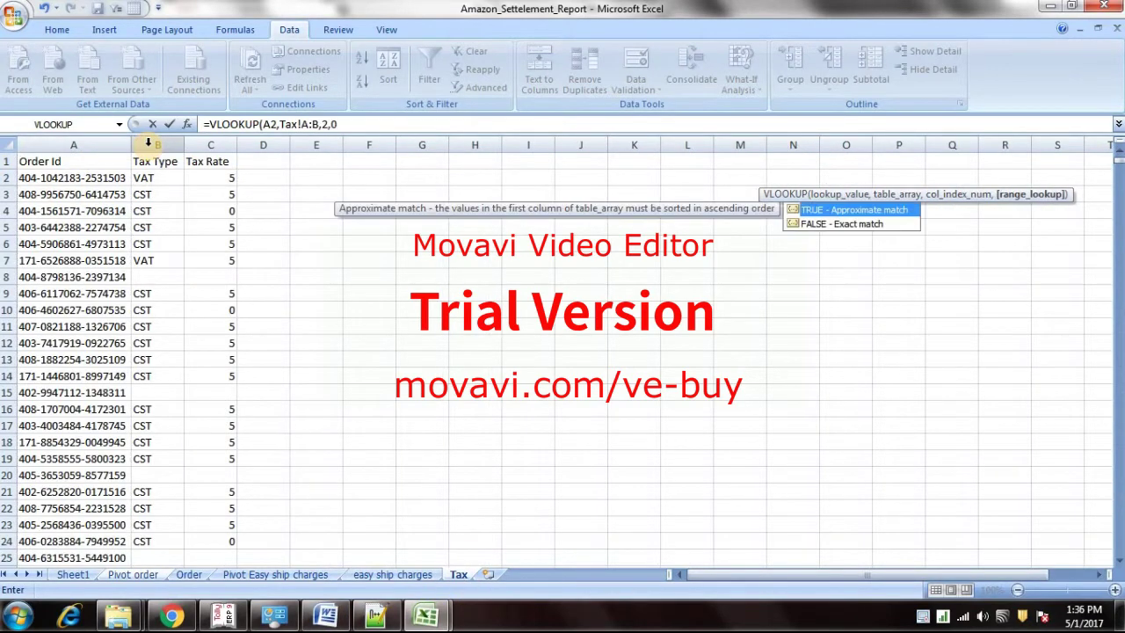
pyautogui.press('Return')
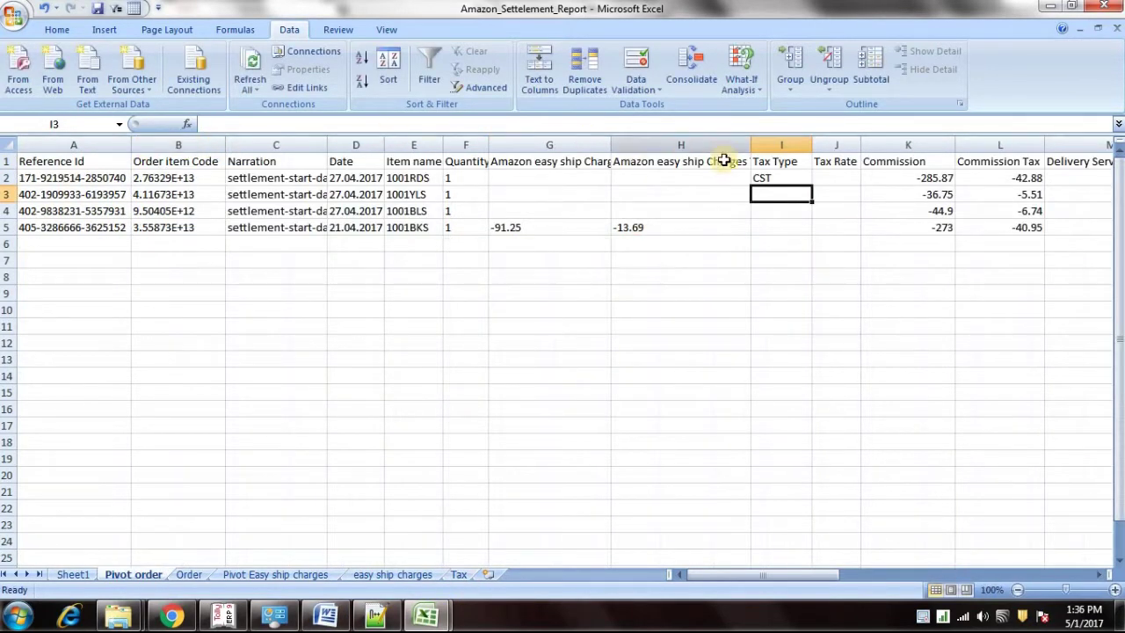
pyautogui.click(796, 179)
pyautogui.moveTo(816, 185); pyautogui.dragTo(811, 230)
# Step: Fill the Tax Rate column J2:J5 by exact-match lookup of the Reference Id with =VLOOKUP(A2,Tax!A:C,3,0)
pyautogui.click(834, 180)
pyautogui.write('=vl')
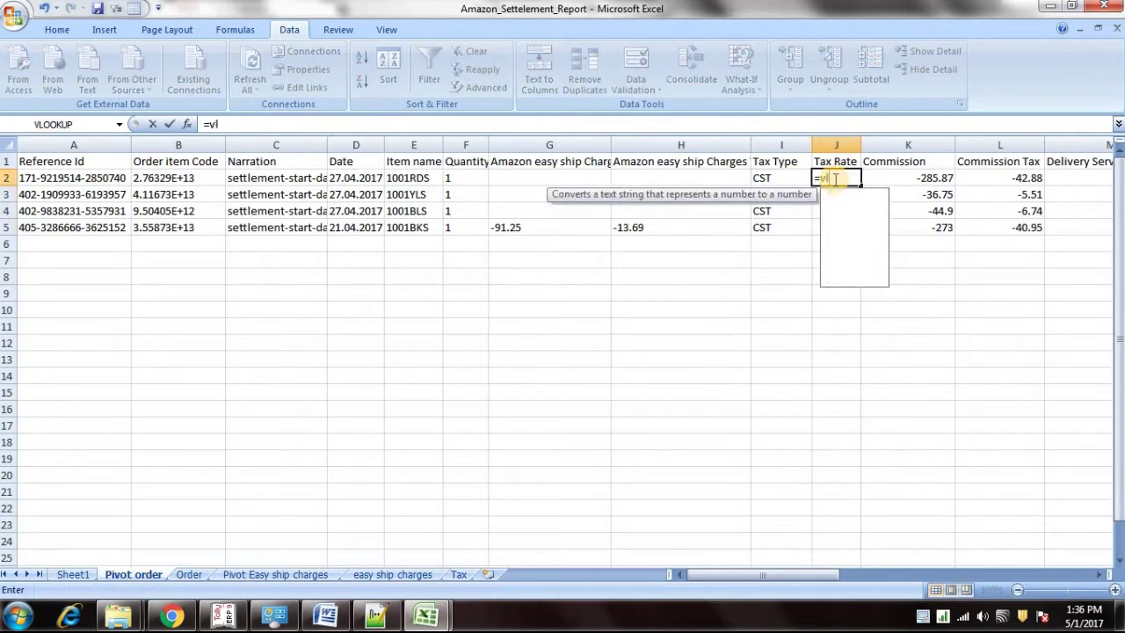
pyautogui.press('Tab')
pyautogui.click(107, 179)
pyautogui.write(',')
pyautogui.click(458, 575)
pyautogui.moveTo(98, 145); pyautogui.dragTo(194, 145)
pyautogui.write(',3,')
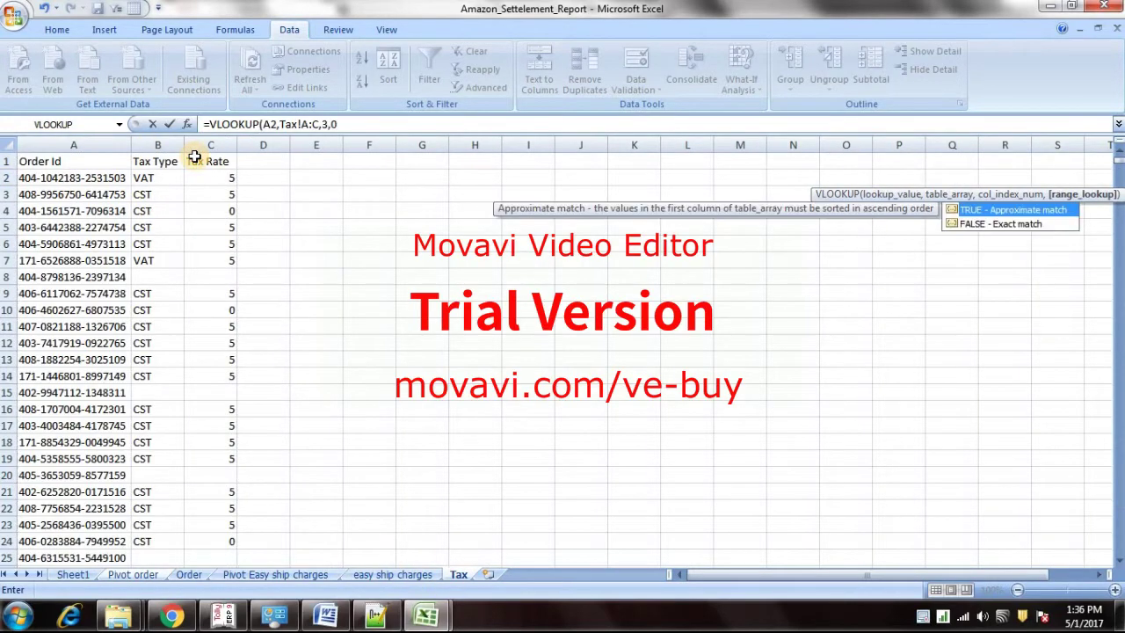
pyautogui.write('0')
pyautogui.press('Return')
pyautogui.click(831, 178)
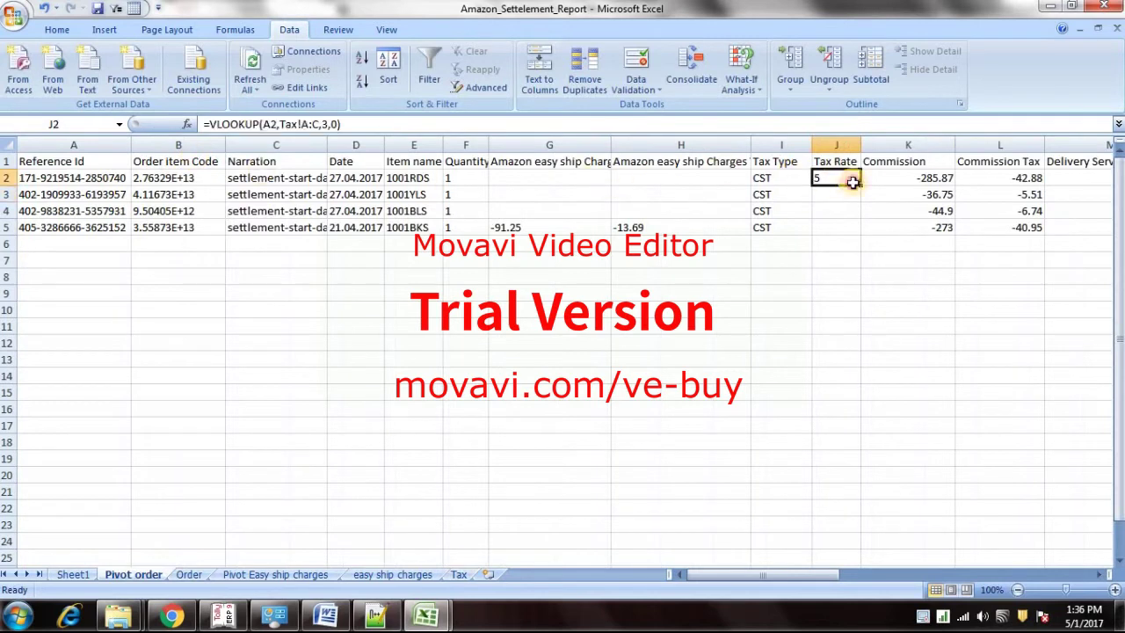
pyautogui.moveTo(860, 185); pyautogui.dragTo(861, 235)
# Step: Clear the Tax Type and Tax Rate cells I5 and J5 of the last order
pyautogui.click(826, 230)
pyautogui.click(802, 229)
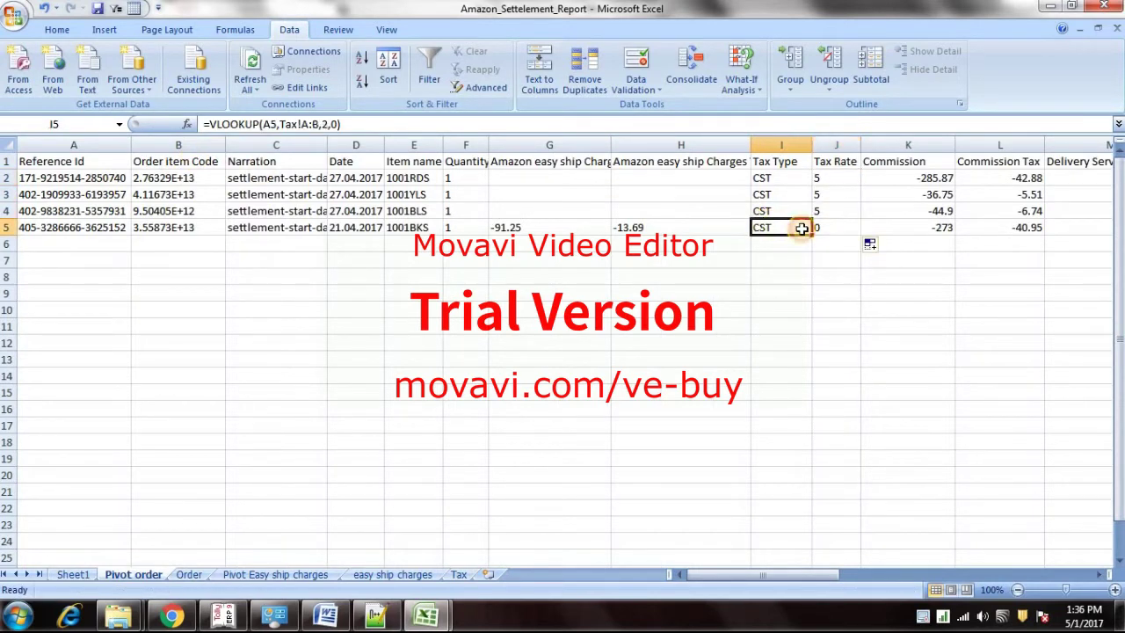
pyautogui.press('Delete')
pyautogui.click(819, 231)
pyautogui.press('Delete')
# Step: Insert four blank columns between Tax Rate and Commission
pyautogui.moveTo(883, 145); pyautogui.dragTo(718, 147)
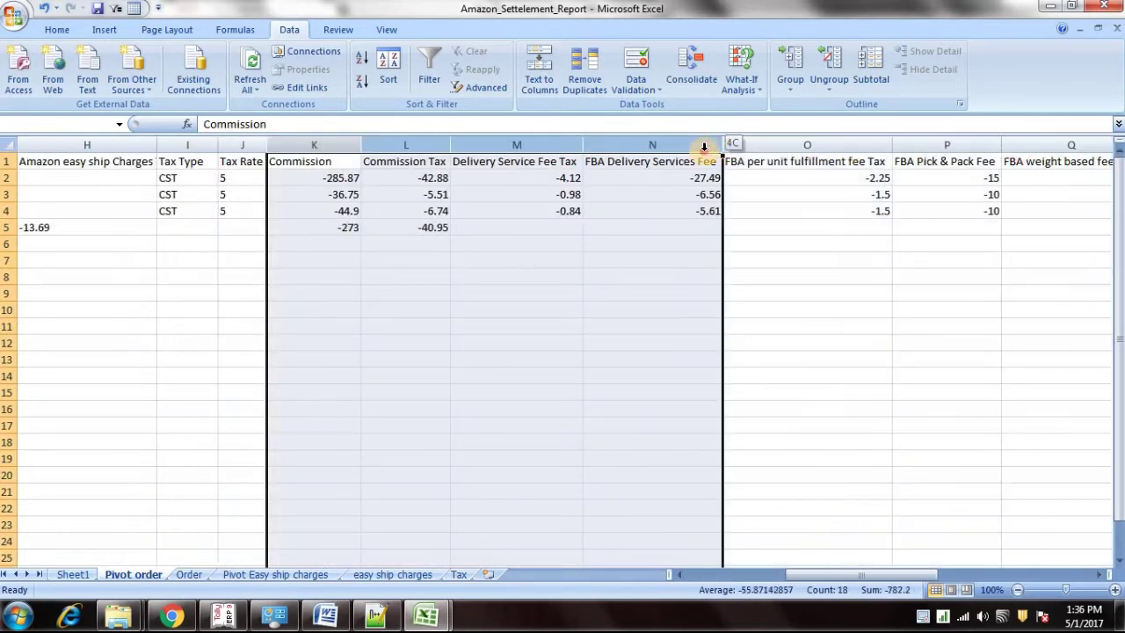
pyautogui.rightClick(652, 146)
pyautogui.click(695, 235)
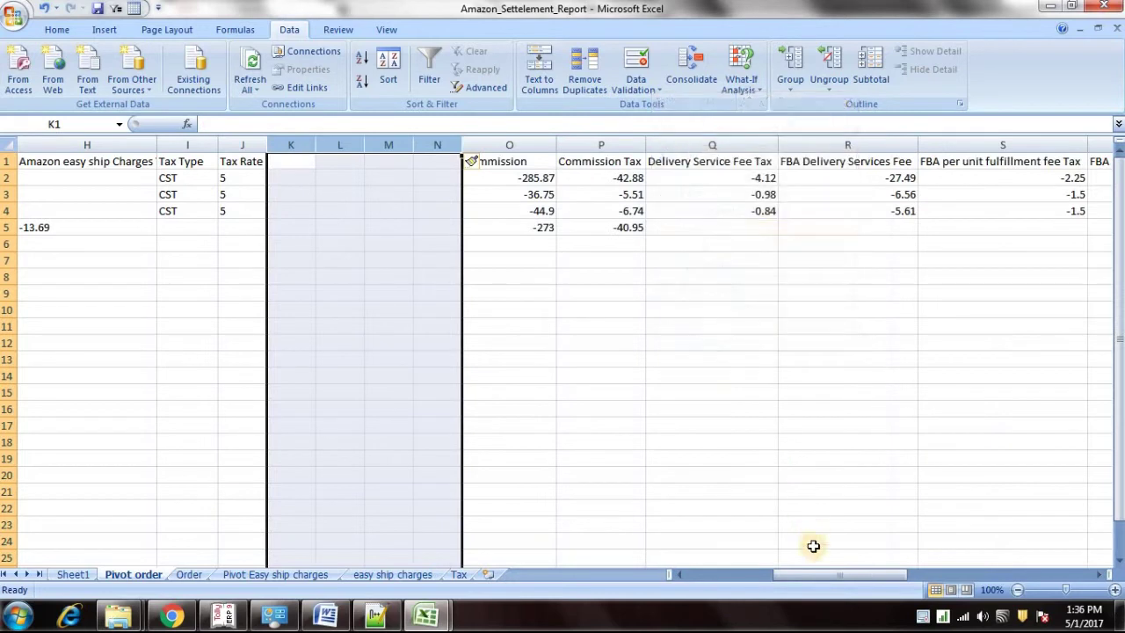
# Step: Enter the headings CST@1%, CST@5%, VAT@1% and VAT@5% in cells K1 to N1
pyautogui.click(305, 169)
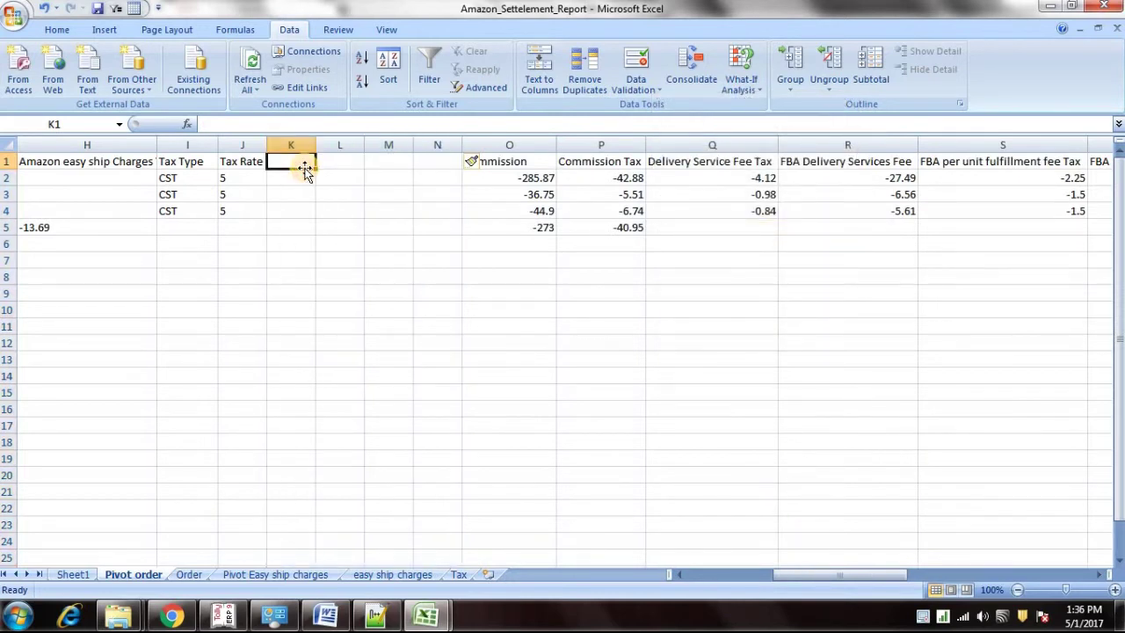
pyautogui.write('CST@1%')
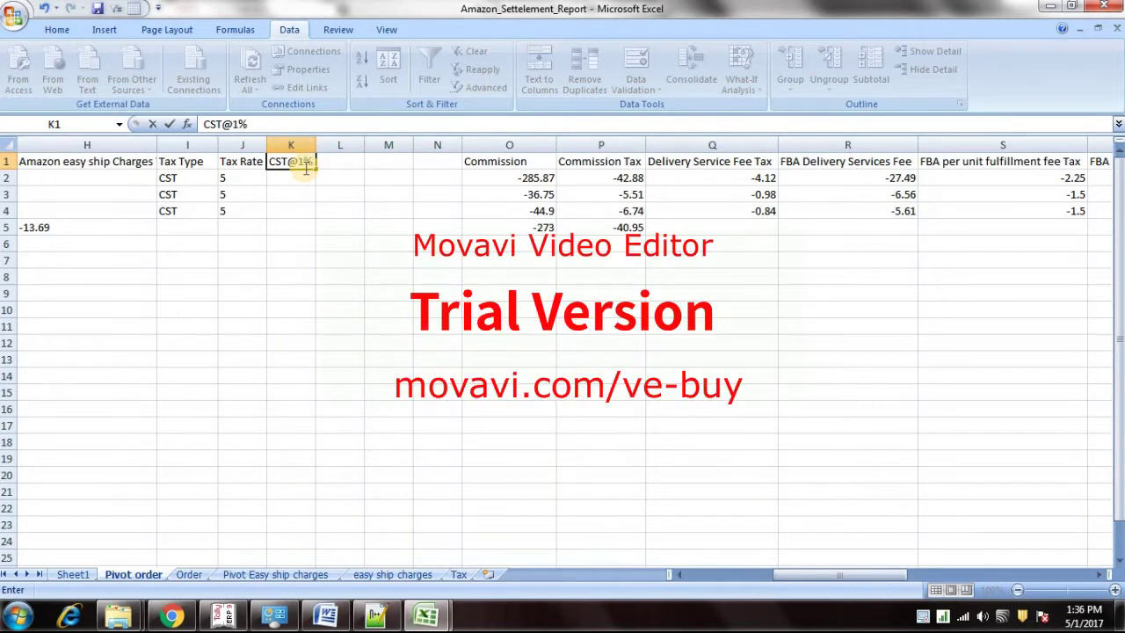
pyautogui.press('Tab')
pyautogui.write('C')
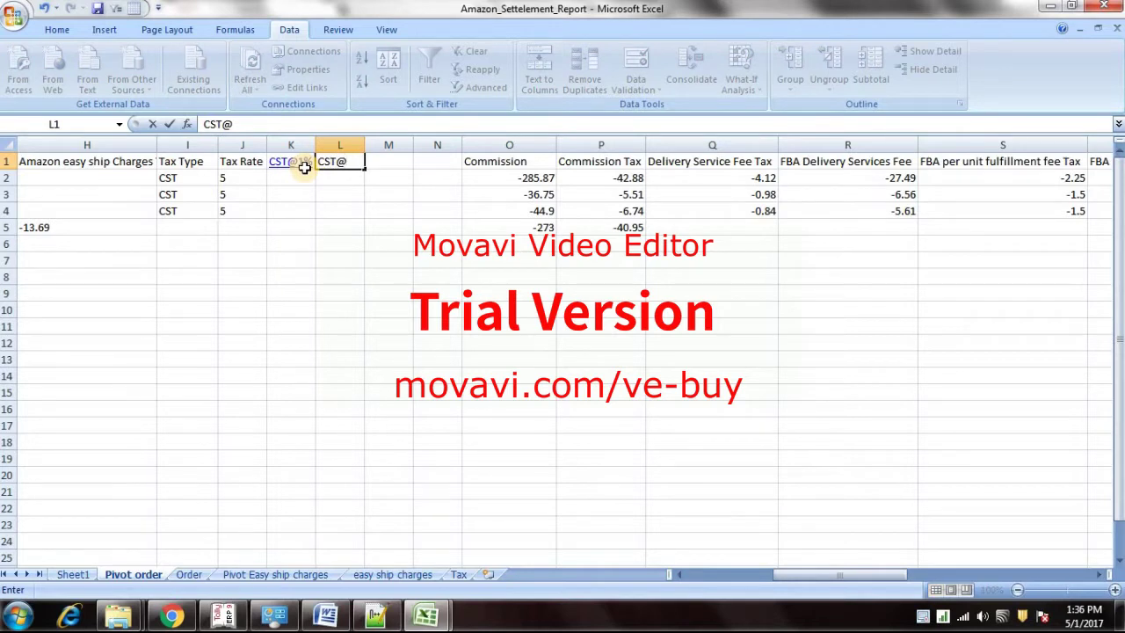
pyautogui.write('ST@5%')
pyautogui.press('Tab')
pyautogui.write('VAT@1')
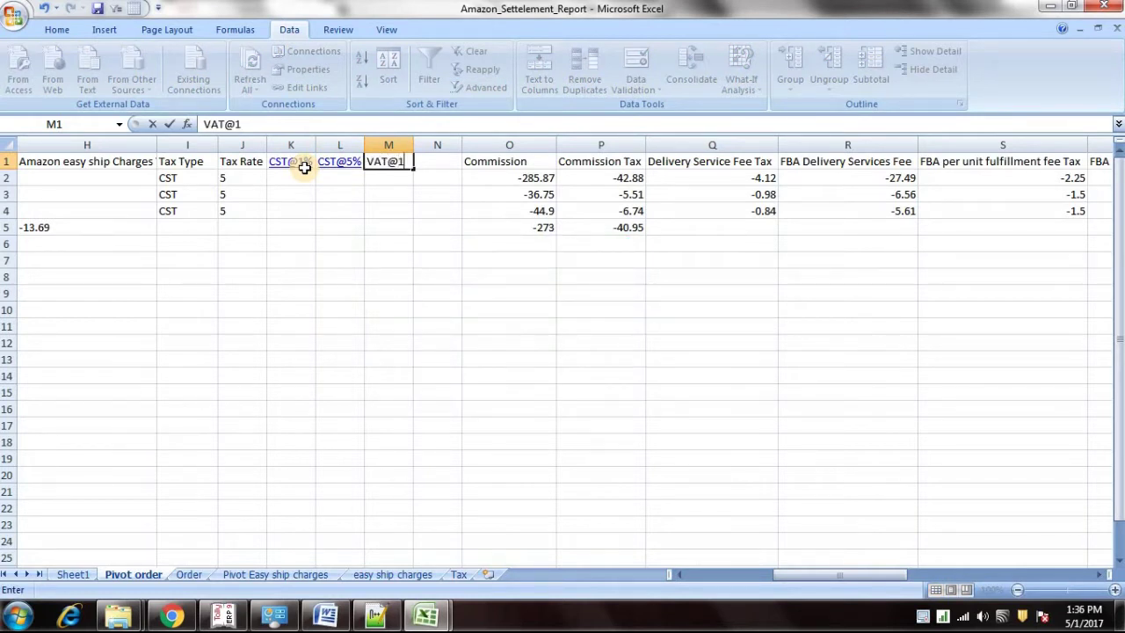
pyautogui.write('%')
pyautogui.press('Tab')
pyautogui.write('V')
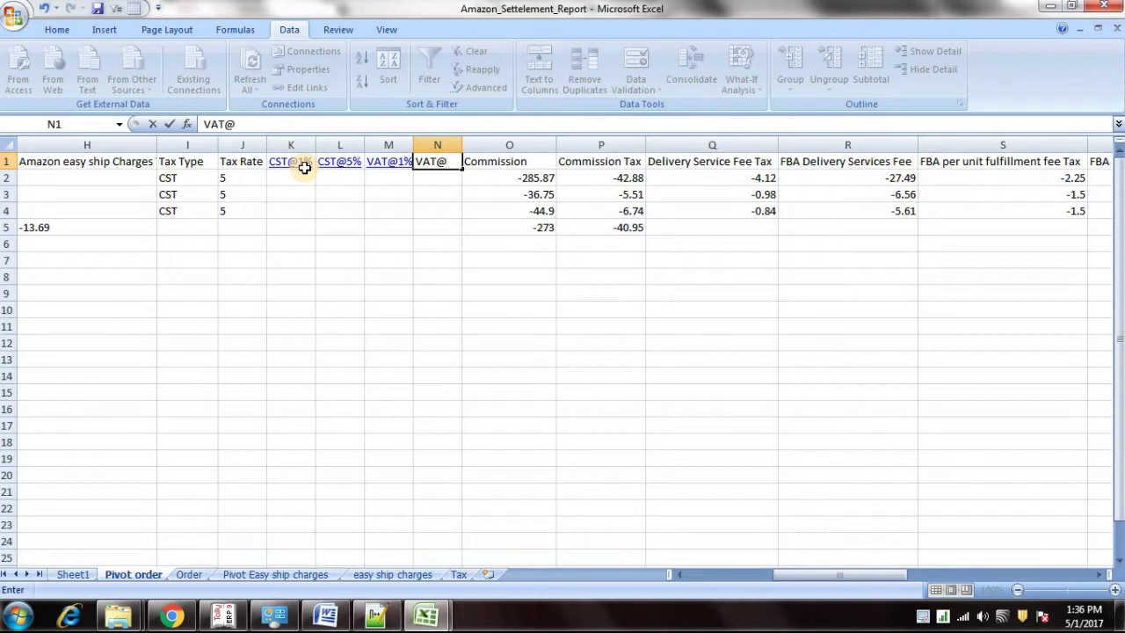
pyautogui.press('Return')
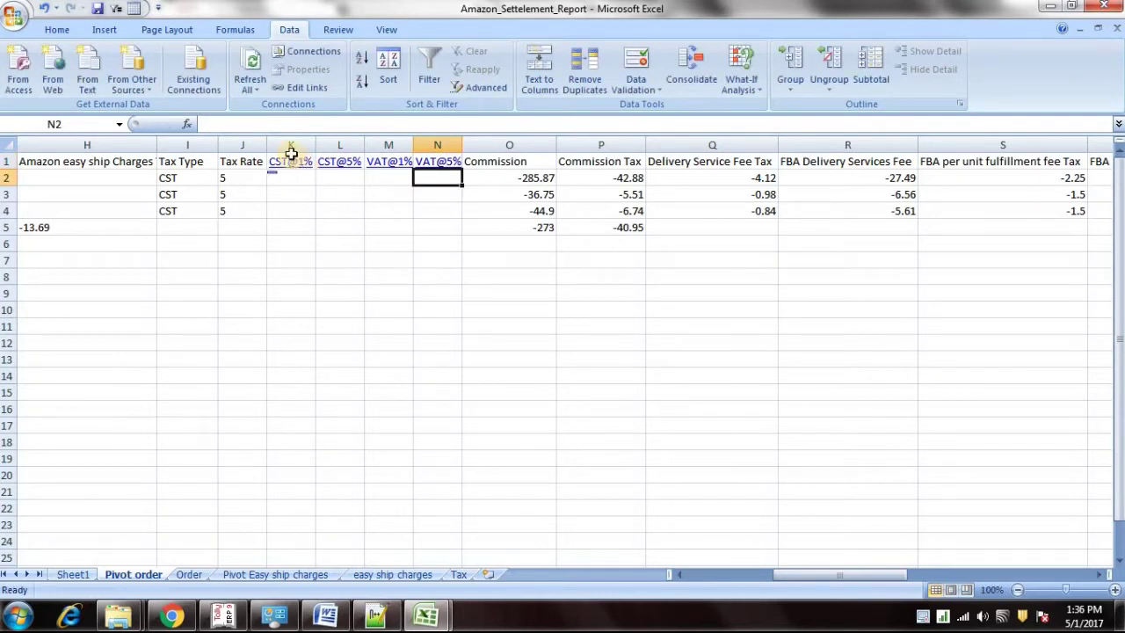
# Step: Copy the Tax Rate heading's format onto the four new headings in K1:N1 with Format Painter
pyautogui.click(239, 162)
pyautogui.click(56, 30)
pyautogui.click(83, 88)
pyautogui.moveTo(280, 162); pyautogui.dragTo(444, 163)
pyautogui.click(432, 209)
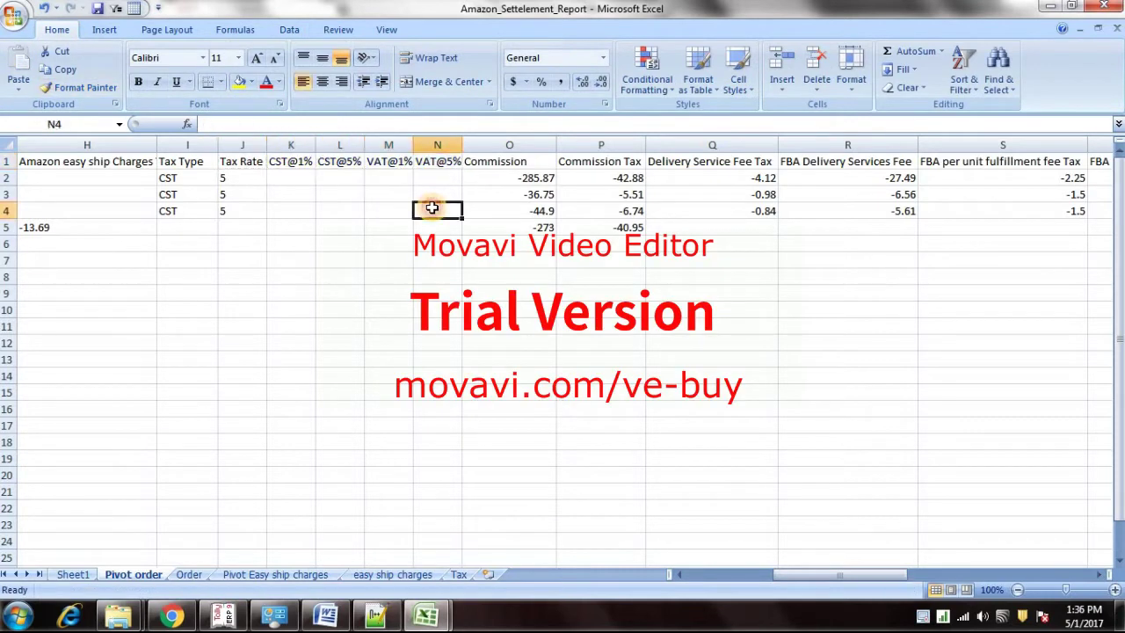
pyautogui.click(299, 177)
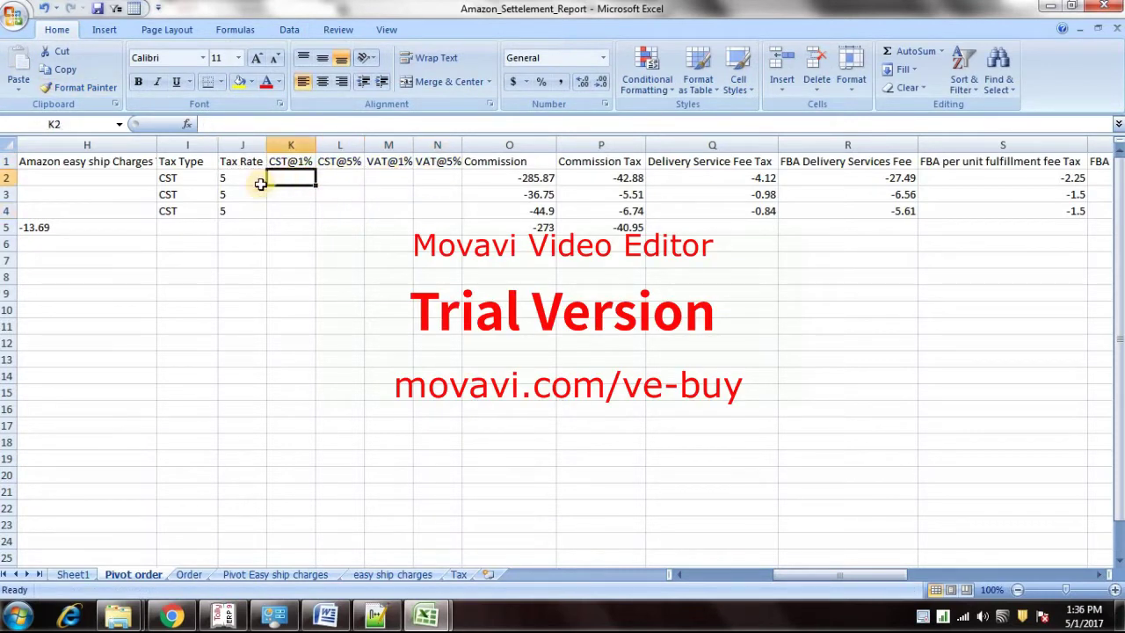
pyautogui.click(191, 179)
pyautogui.moveTo(187, 179); pyautogui.dragTo(187, 209)
pyautogui.moveTo(239, 179); pyautogui.dragTo(226, 214)
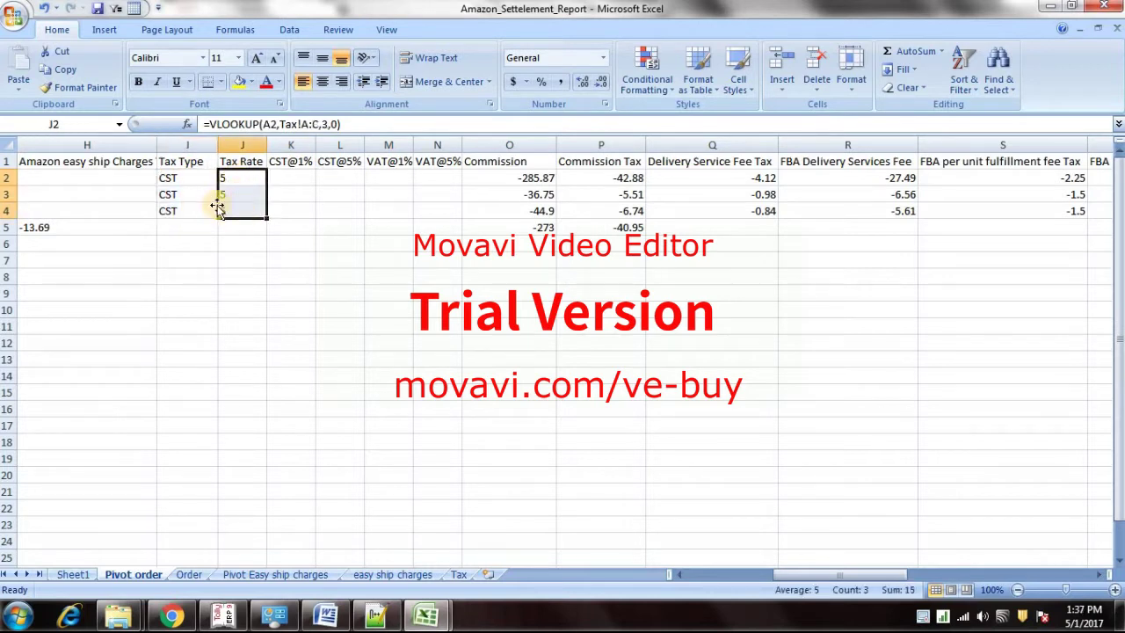
pyautogui.moveTo(187, 182); pyautogui.dragTo(228, 211)
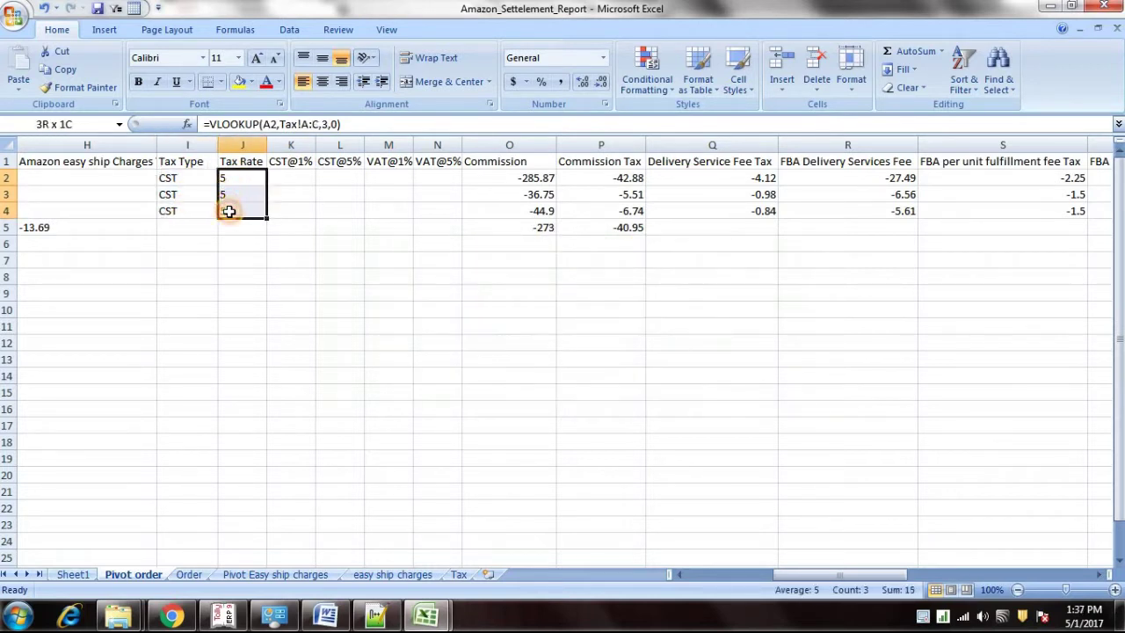
# Step: Start a formula in cell L2 under CST@5% and locate the Product Tax column
pyautogui.click(343, 177)
pyautogui.write('=')
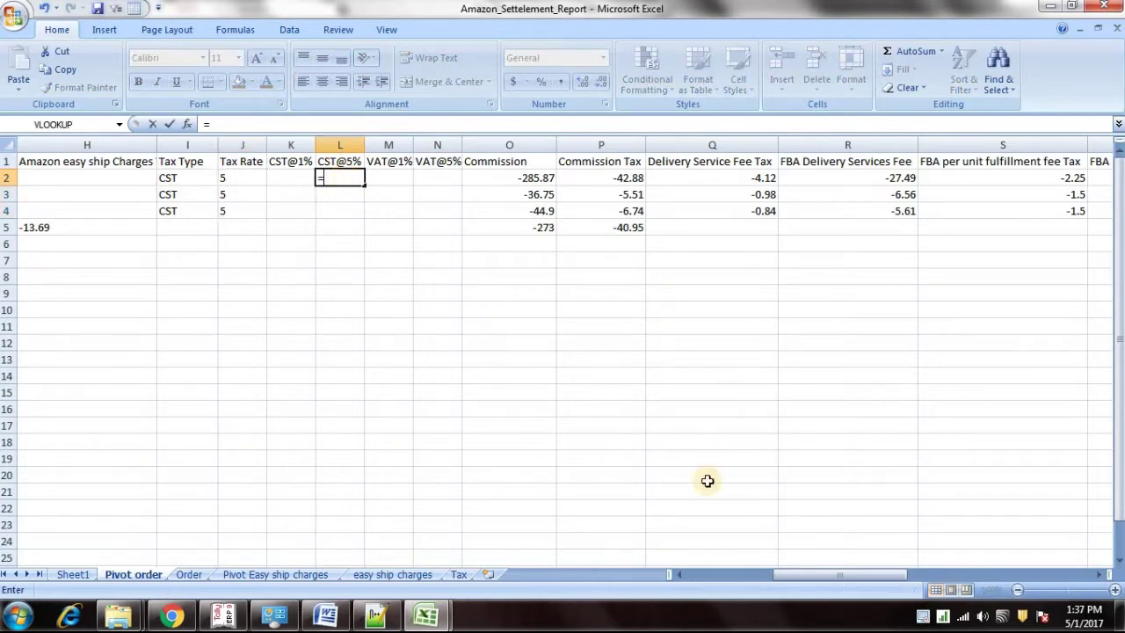
pyautogui.moveTo(809, 573); pyautogui.dragTo(948, 573)
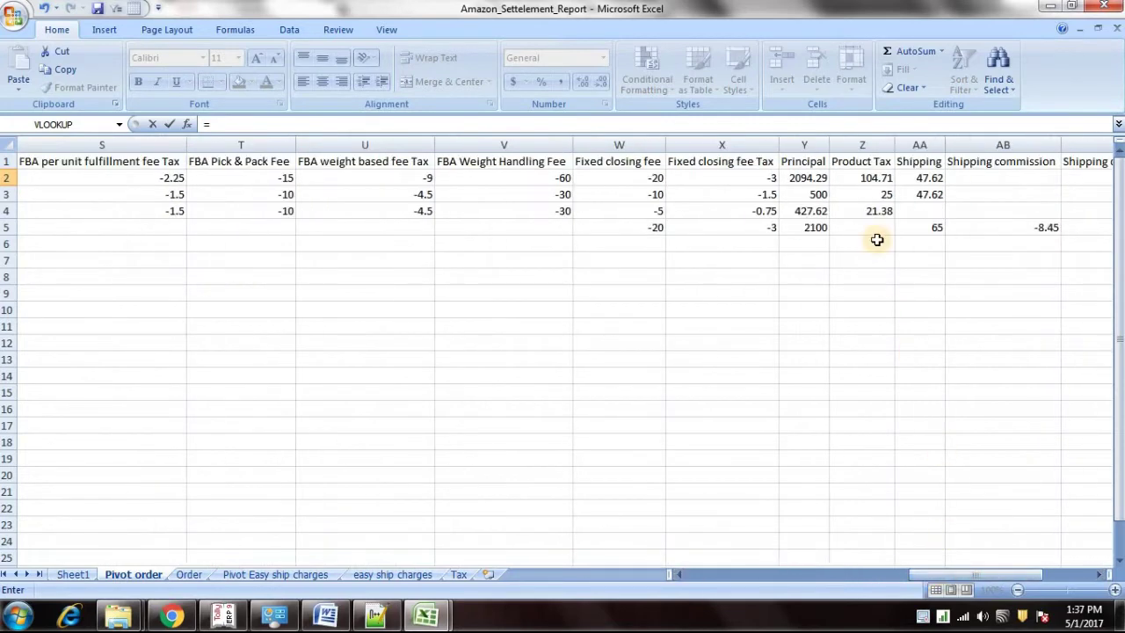
# Step: Fill CST@5% cell L2 with a reference to Product Tax cell Z2, copy it to L3:L4, and save the workbook
pyautogui.click(871, 178)
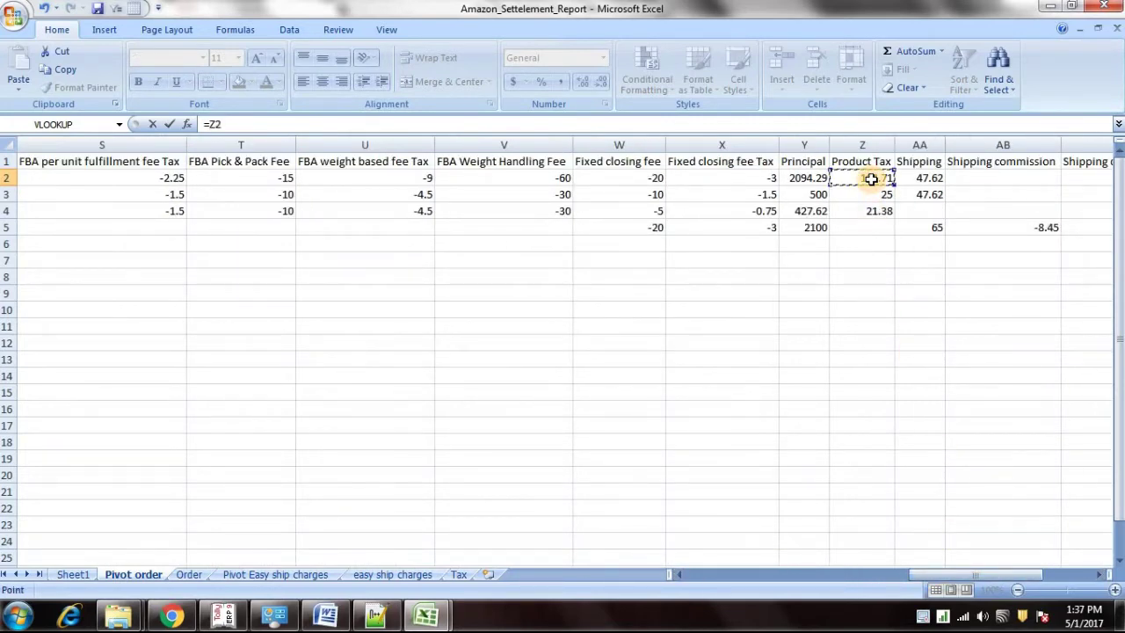
pyautogui.press('Return')
pyautogui.hotkey('ctrl', 'c')
pyautogui.moveTo(42, 194); pyautogui.dragTo(43, 212)
pyautogui.hotkey('ctrl', 'v')
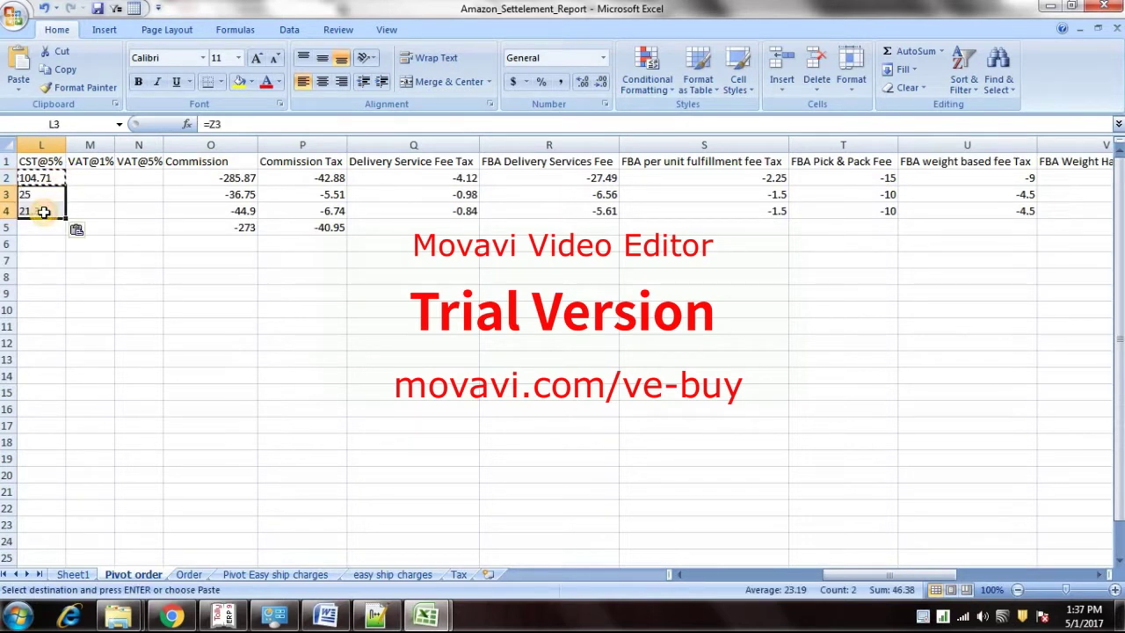
pyautogui.hotkey('ctrl', 's')
pyautogui.click(81, 245)
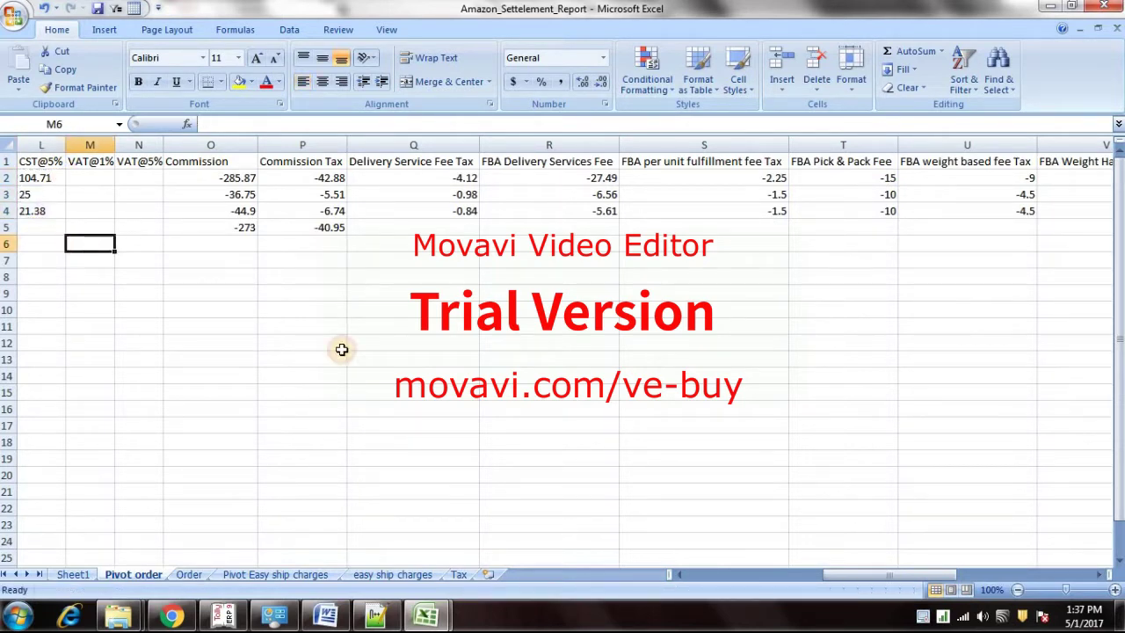
# Step: Convert the whole Pivot order table to static values by copying it and pasting values only in place
pyautogui.click(548, 203)
pyautogui.hotkey('ctrl', 'a')
pyautogui.hotkey('ctrl', 'c')
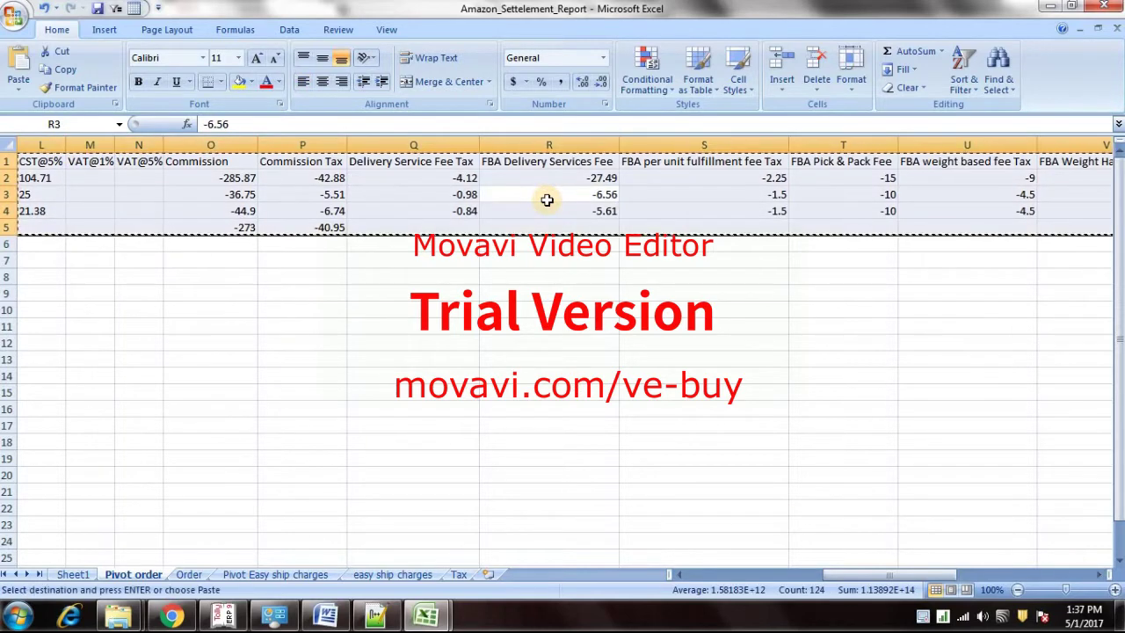
pyautogui.hotkey('alt', 'e')
pyautogui.press('s')
pyautogui.press('v')
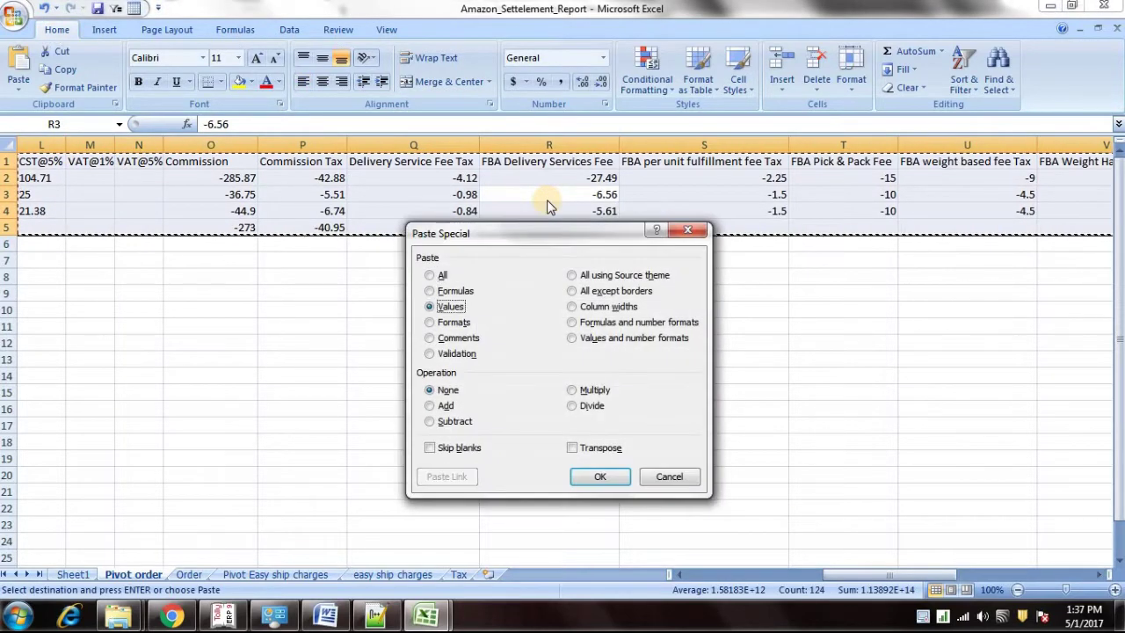
pyautogui.press('Return')
# Step: Delete the Product Tax column from the Pivot order sheet
pyautogui.moveTo(839, 576); pyautogui.dragTo(935, 576)
pyautogui.click(940, 211)
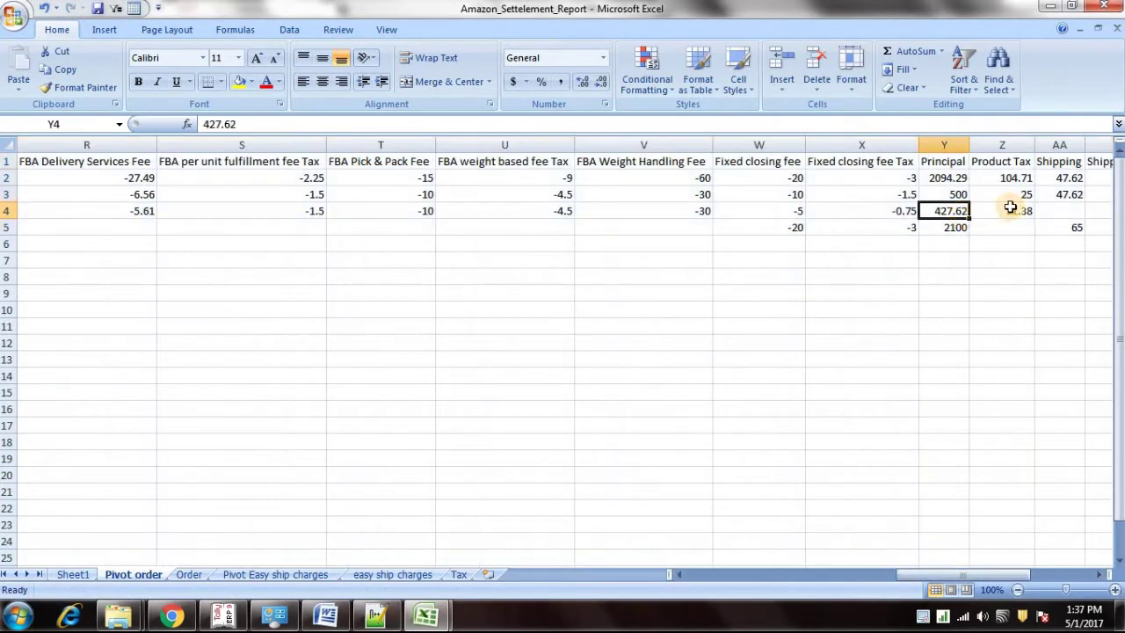
pyautogui.click(1002, 211)
pyautogui.click(1005, 146)
pyautogui.rightClick(1006, 145)
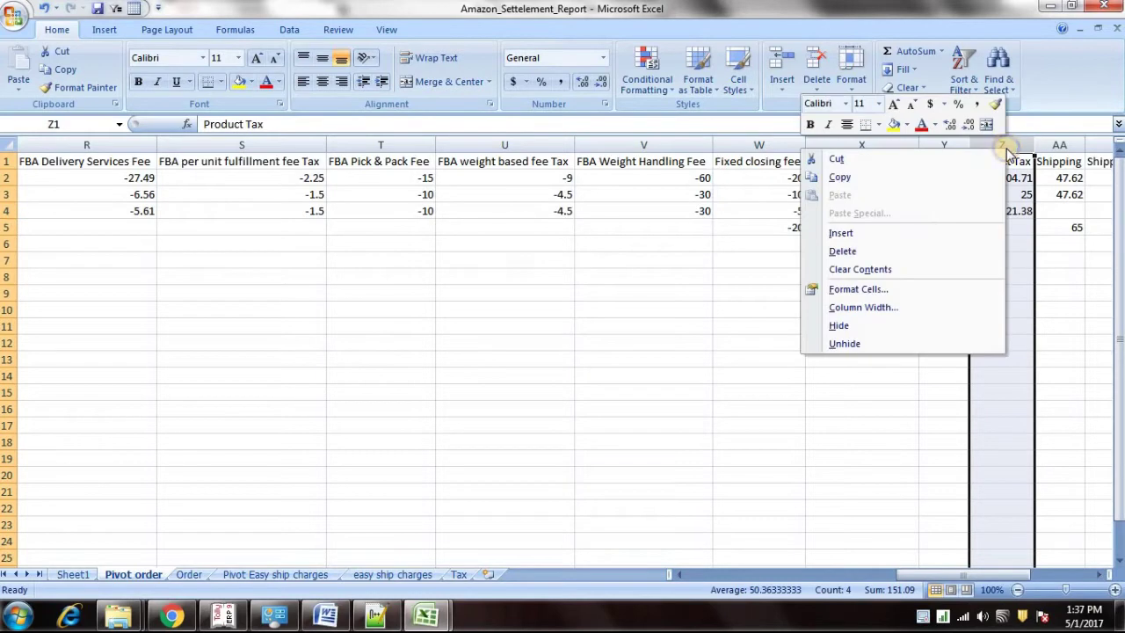
pyautogui.click(910, 253)
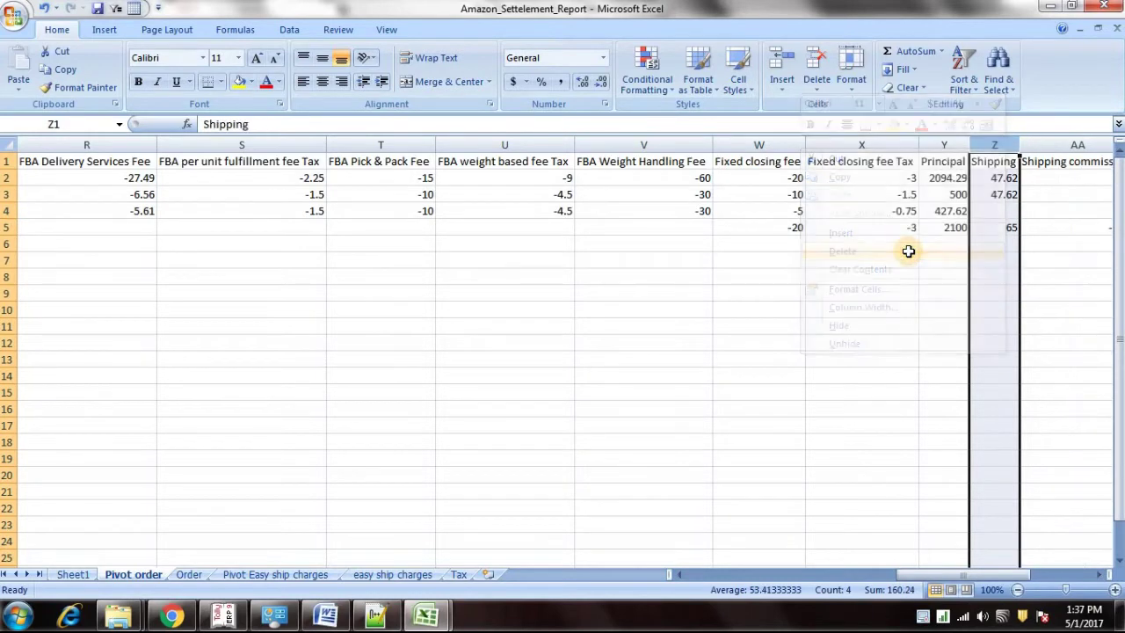
# Step: Add the heading "Total Debit" in cell AG1, beside the Grand Total column
pyautogui.moveTo(934, 574); pyautogui.dragTo(1011, 580)
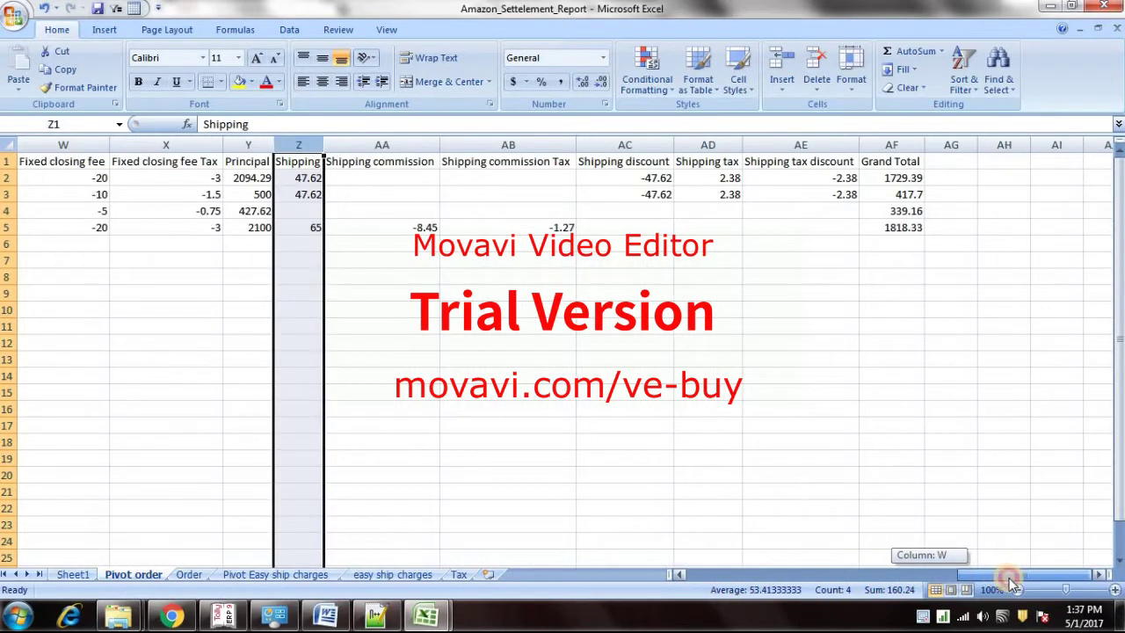
pyautogui.click(902, 183)
pyautogui.click(962, 159)
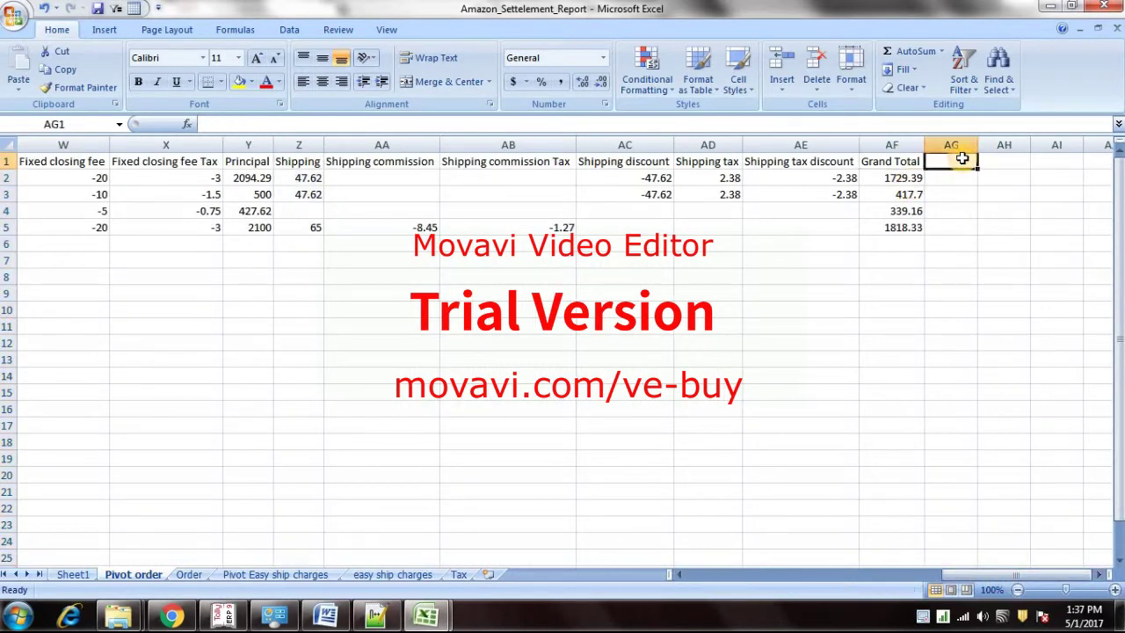
pyautogui.write('Total Debit')
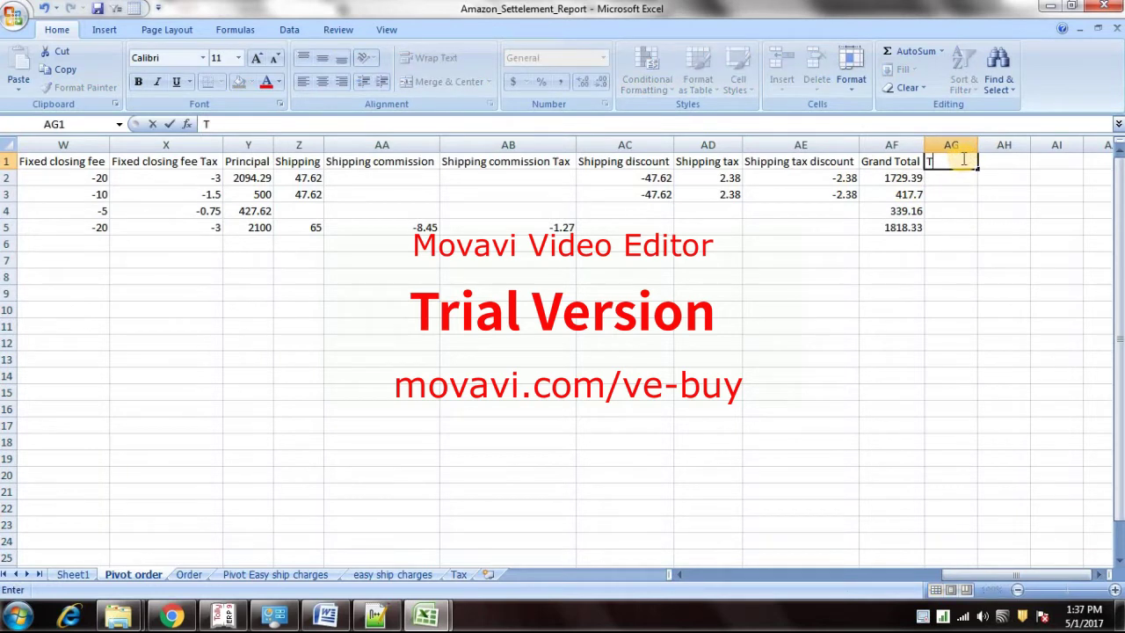
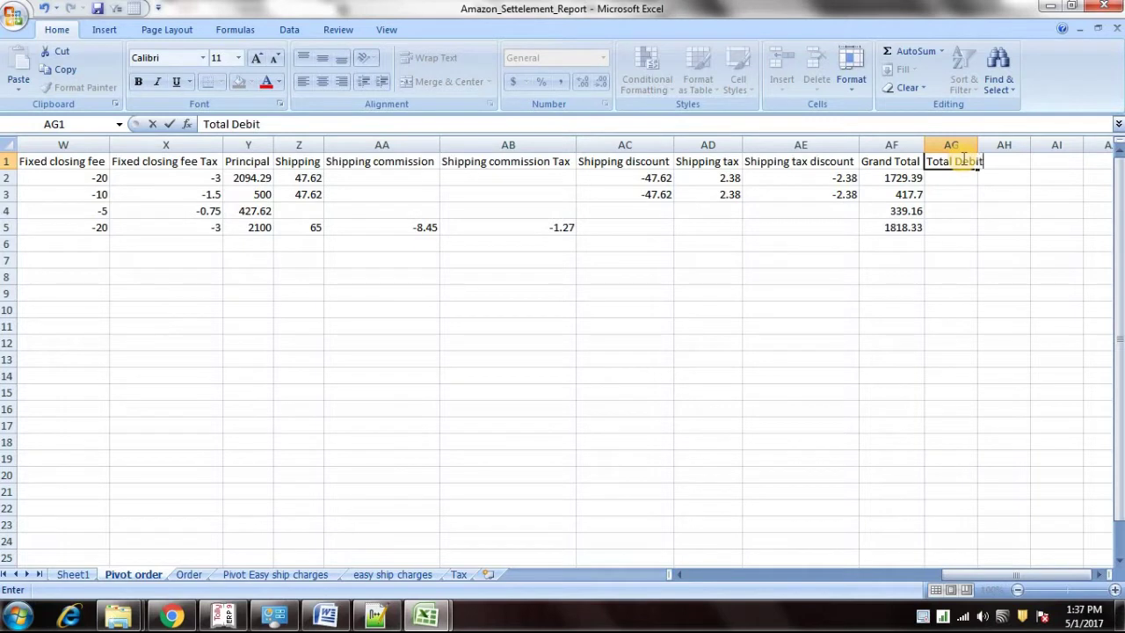
pyautogui.press('Return')
# Step: Rename the Grand Total heading in AF1 to "Total Credit"
pyautogui.press('Up')
pyautogui.press('Left')
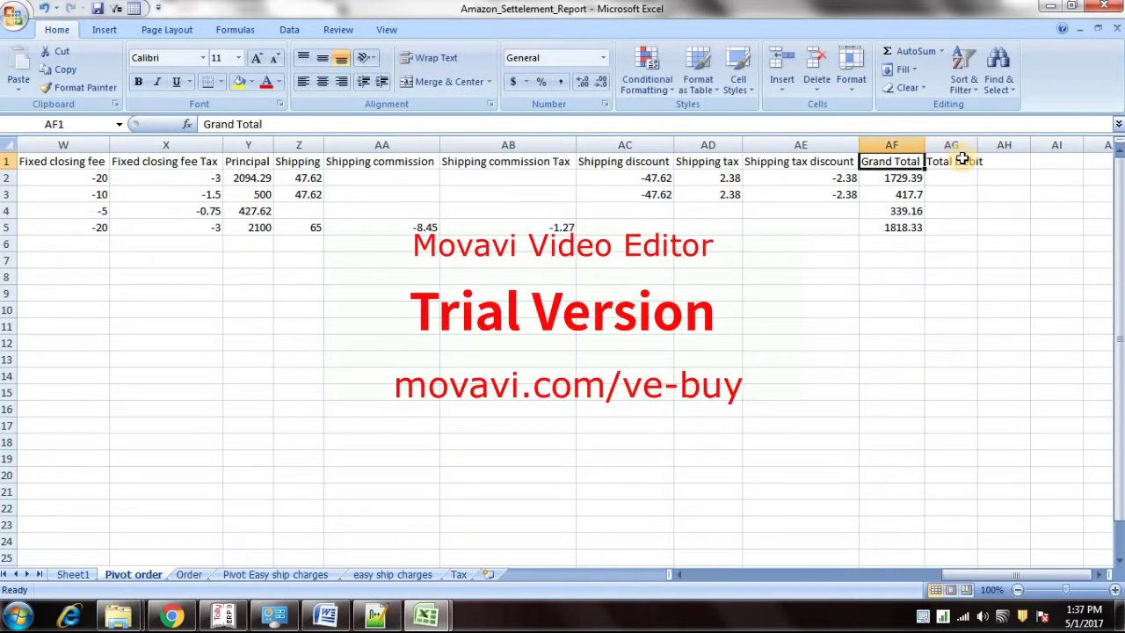
pyautogui.write('To')
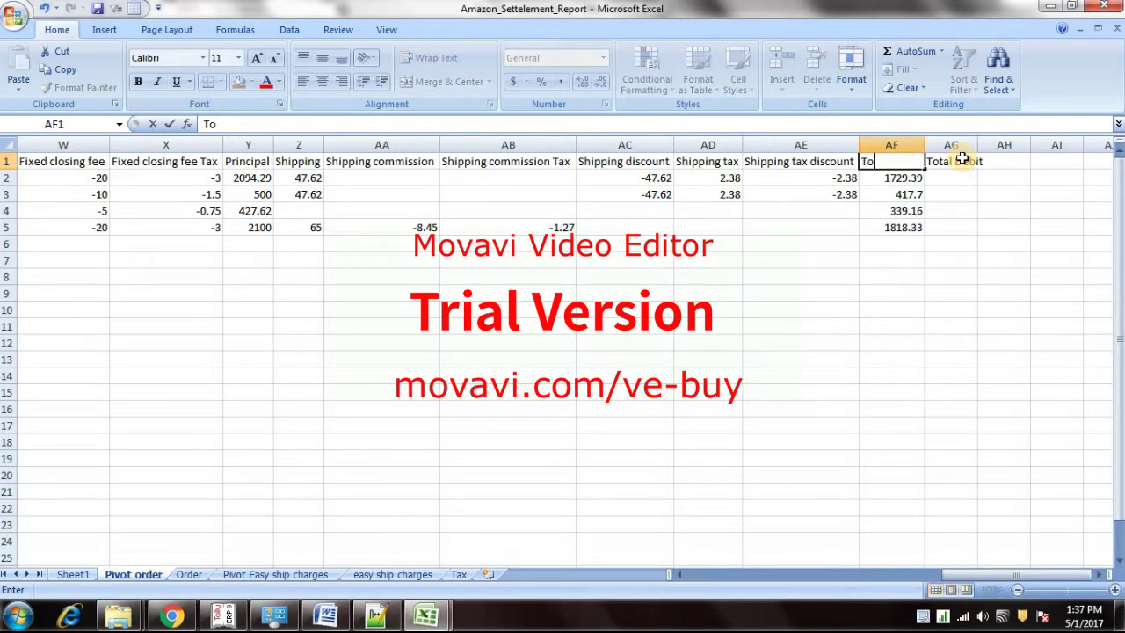
pyautogui.write('tal Credit')
pyautogui.press('Return')
# Step: Enter the formula =SUM(K2:AE2) in the first Total Credit cell, AF2
pyautogui.write('=')
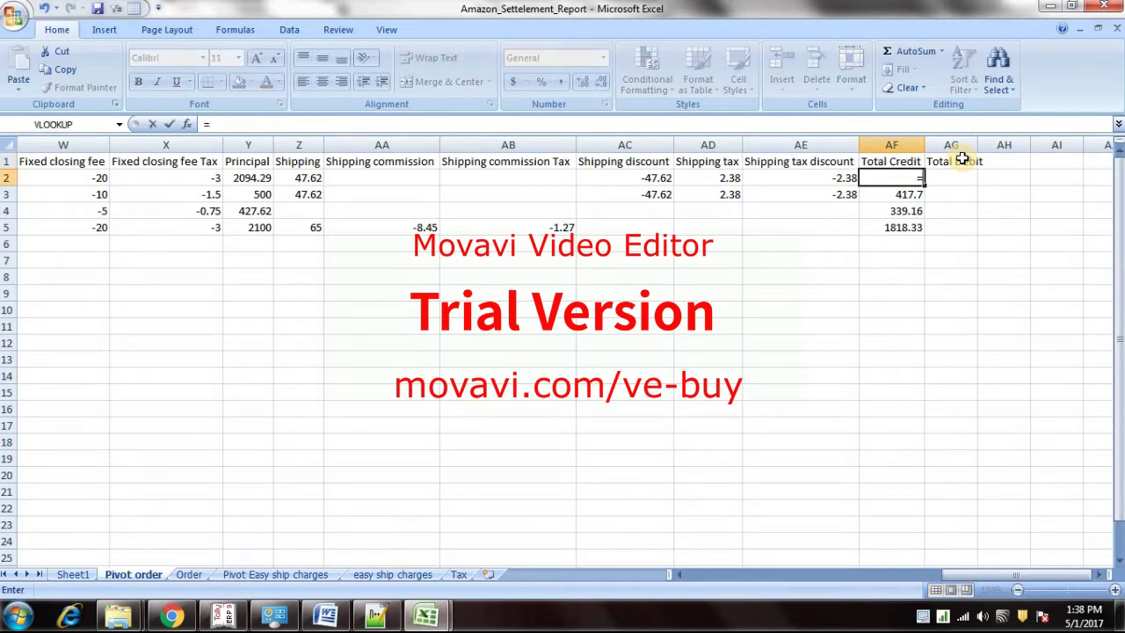
pyautogui.write('sum(')
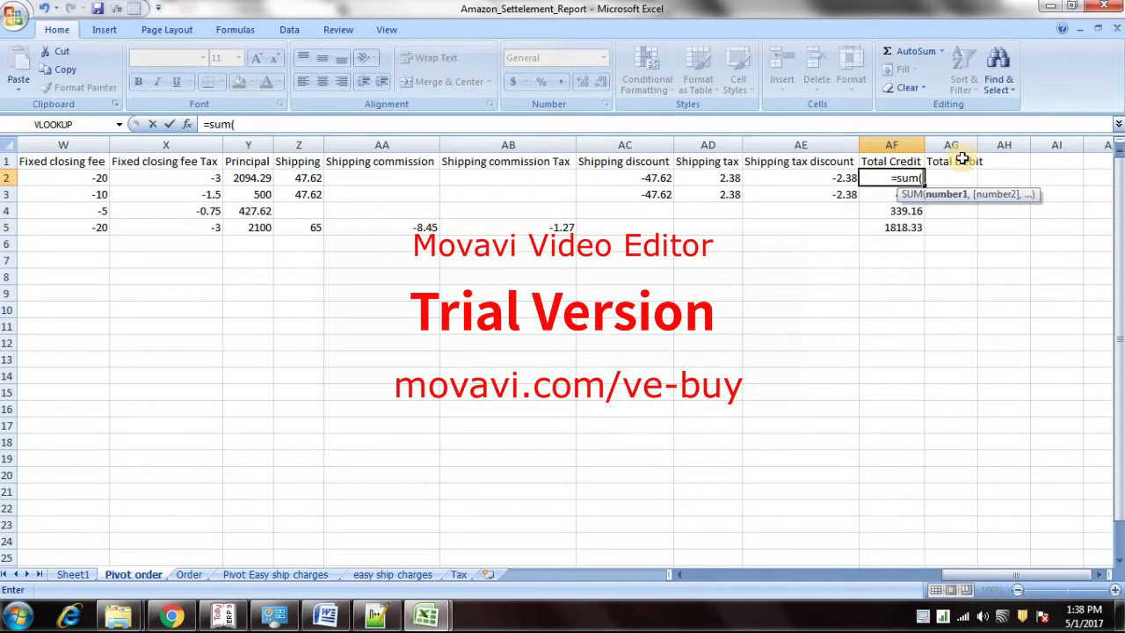
pyautogui.press('Left')
pyautogui.hotkey('shift', 'Left')
pyautogui.hotkey('shift', 'Left')
pyautogui.hotkey('shift', 'Left')
pyautogui.hotkey('shift', 'Left')
pyautogui.hotkey('shift', 'Left')
pyautogui.hotkey('shift', 'Left')
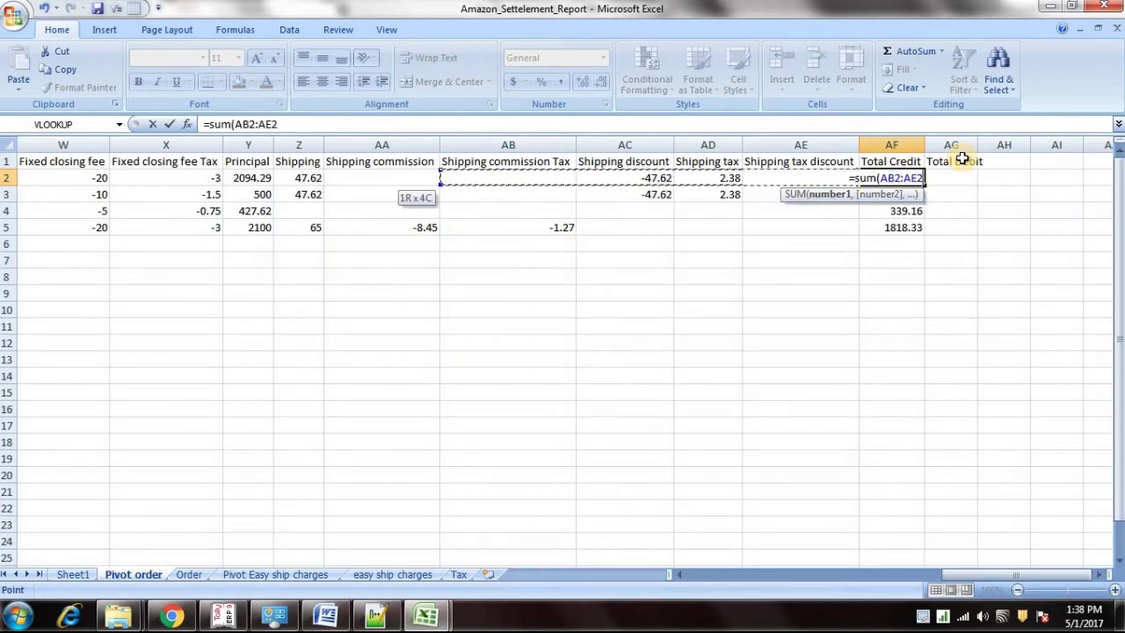
pyautogui.hotkey('shift', 'Left')
pyautogui.hotkey('shift', 'Left')
pyautogui.hotkey('shift', 'Left')
pyautogui.hotkey('shift', 'Left')
pyautogui.hotkey('shift', 'Left')
pyautogui.hotkey('shift', 'Left')
pyautogui.hotkey('shift', 'Left')
pyautogui.hotkey('shift', 'Left')
pyautogui.hotkey('shift', 'Left')
pyautogui.hotkey('shift', 'Left')
pyautogui.hotkey('shift', 'Left')
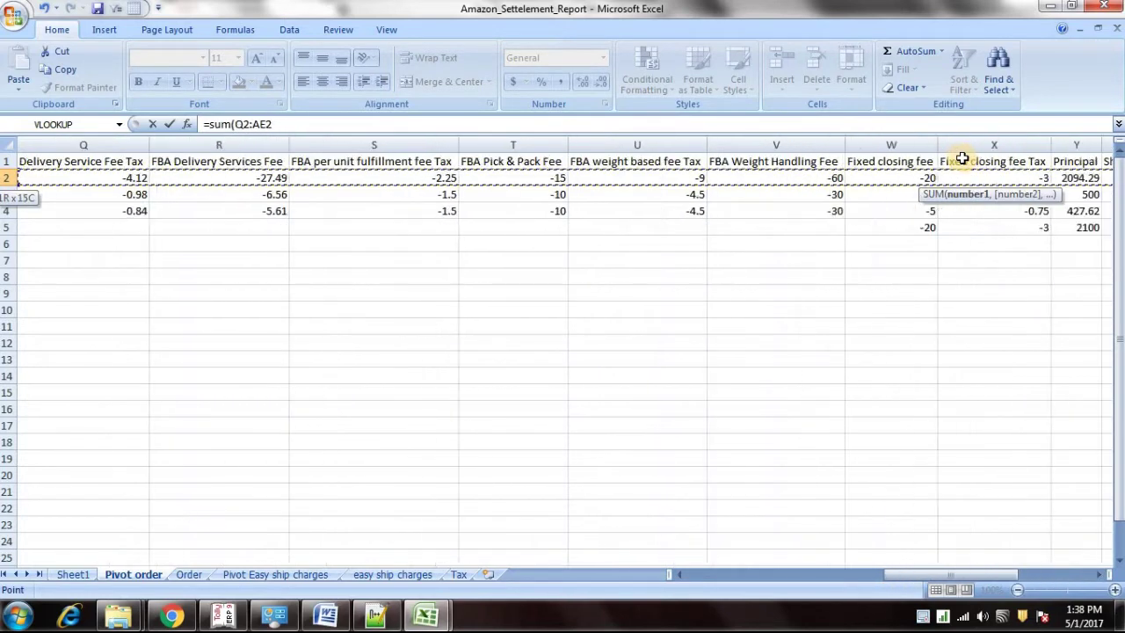
pyautogui.hotkey('shift', 'Left')
pyautogui.hotkey('shift', 'Left')
pyautogui.hotkey('shift', 'Left')
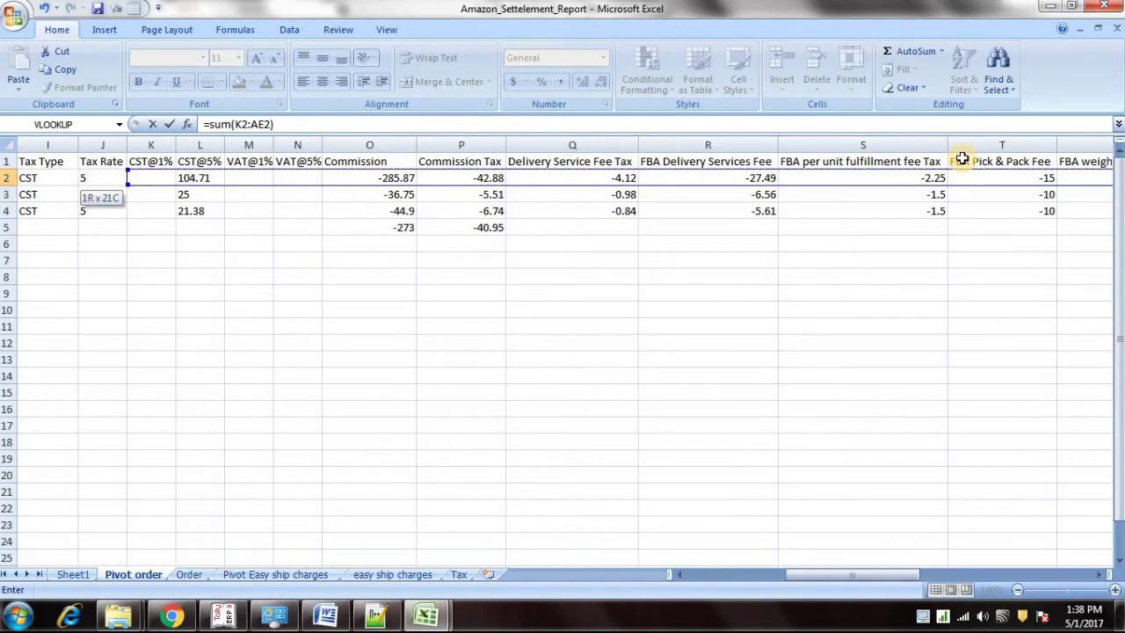
pyautogui.press('Return')
# Step: Fill the AF2 Total Credit formula down through AF5 and check the copied formulas
pyautogui.click(1030, 178)
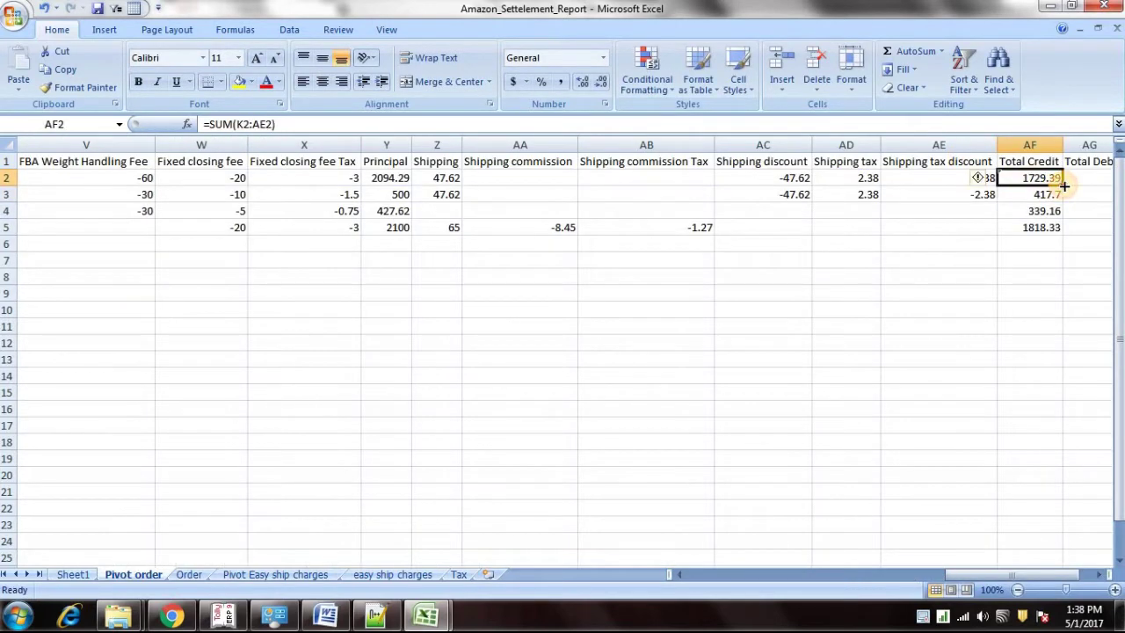
pyautogui.moveTo(1065, 185); pyautogui.dragTo(1074, 243)
pyautogui.click(1048, 182)
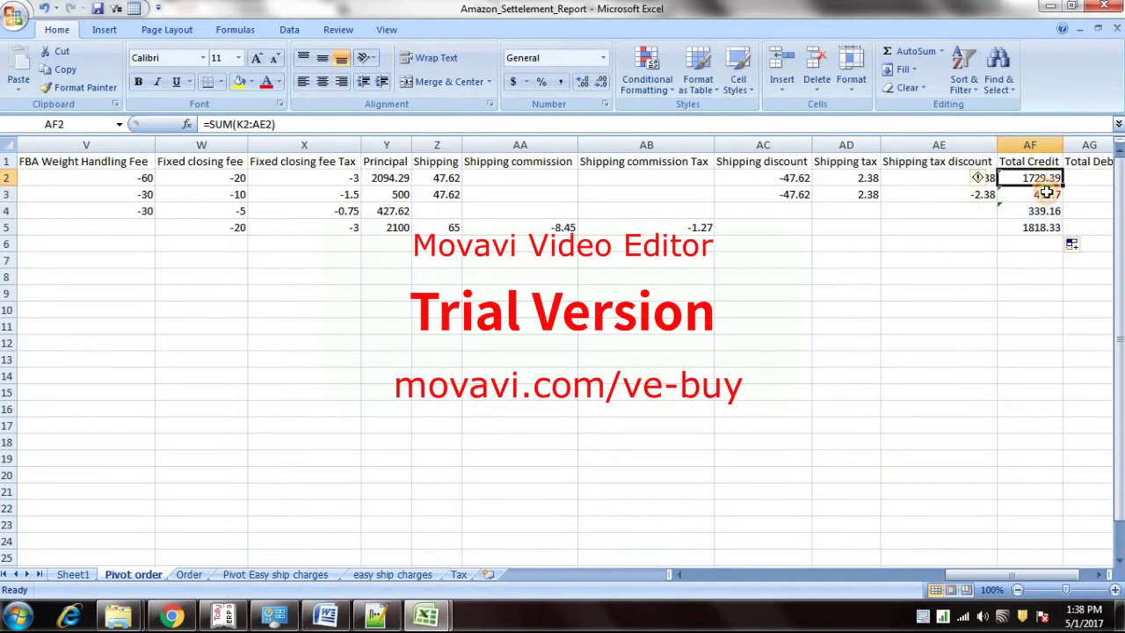
pyautogui.click(1048, 228)
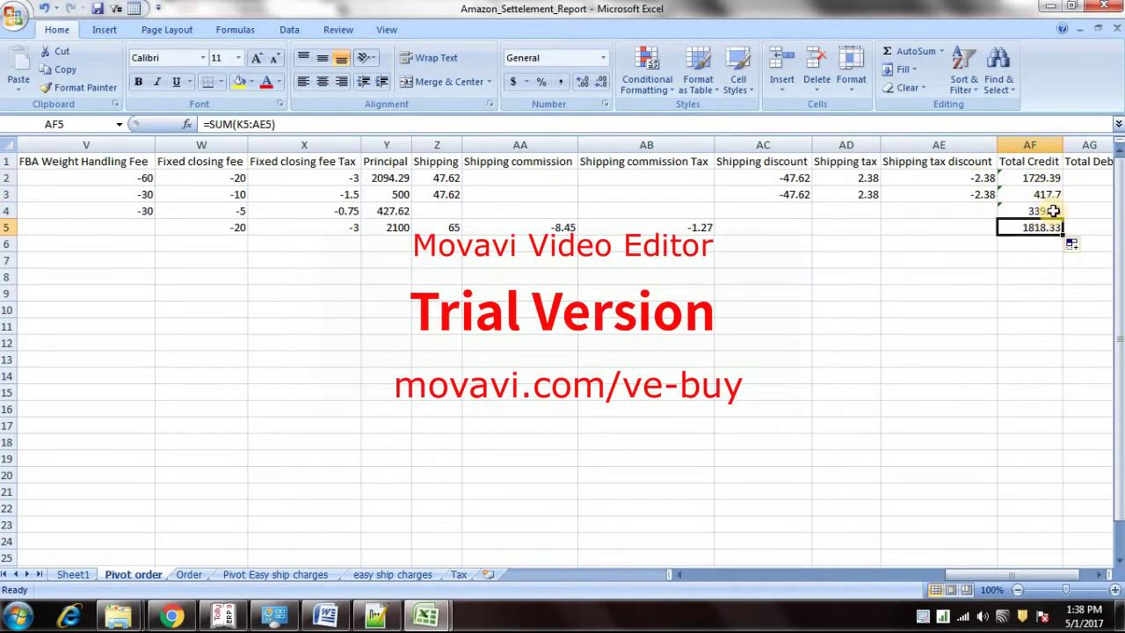
# Step: Select the row 5 charge cells leading up to AE5 to review the amounts behind its Total Credit
pyautogui.moveTo(1018, 577)
pyautogui.mouseDown()
pyautogui.moveTo(1087, 585)
pyautogui.moveTo(1039, 578)
pyautogui.mouseUp()
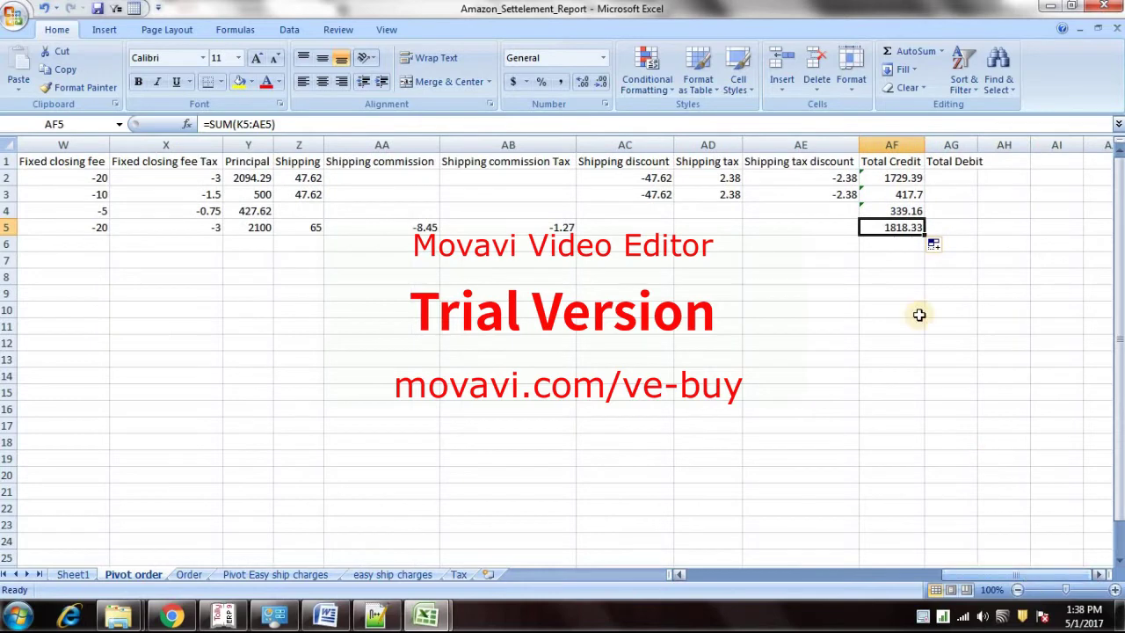
pyautogui.click(842, 226)
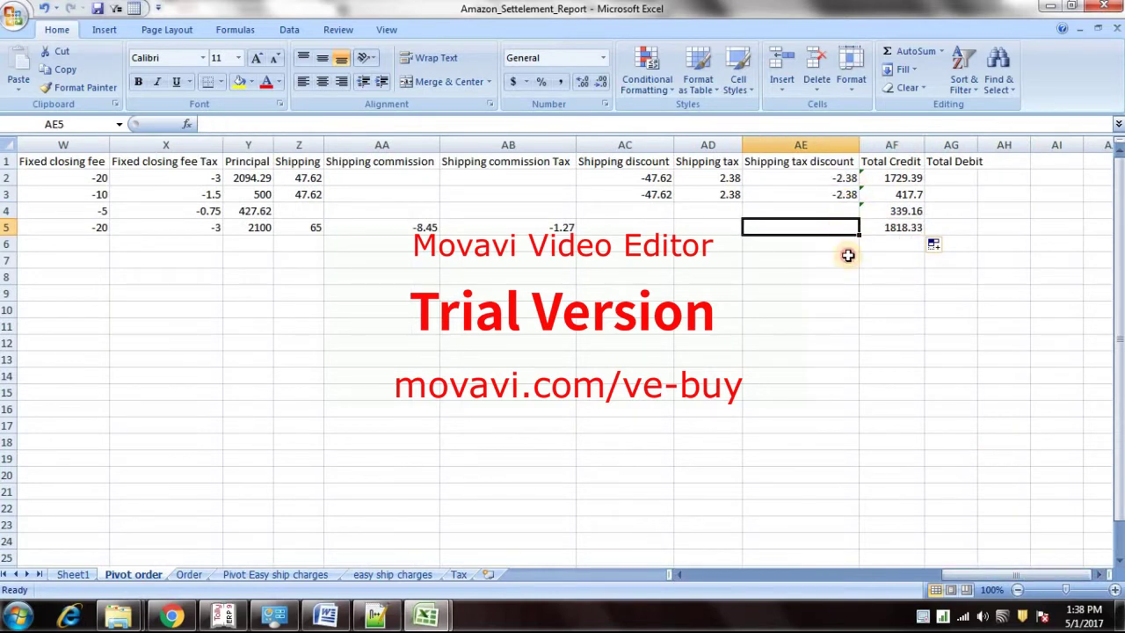
pyautogui.moveTo(1000, 576); pyautogui.dragTo(710, 559)
pyautogui.keyDown('shift'); pyautogui.click(539, 230); pyautogui.keyUp('shift')
pyautogui.moveTo(774, 574); pyautogui.dragTo(1019, 576)
pyautogui.click(890, 228)
# Step: Re-enter the Total Credit formula in AF2 as a SUM of the row's tax and charge cells through AE2
pyautogui.click(891, 180)
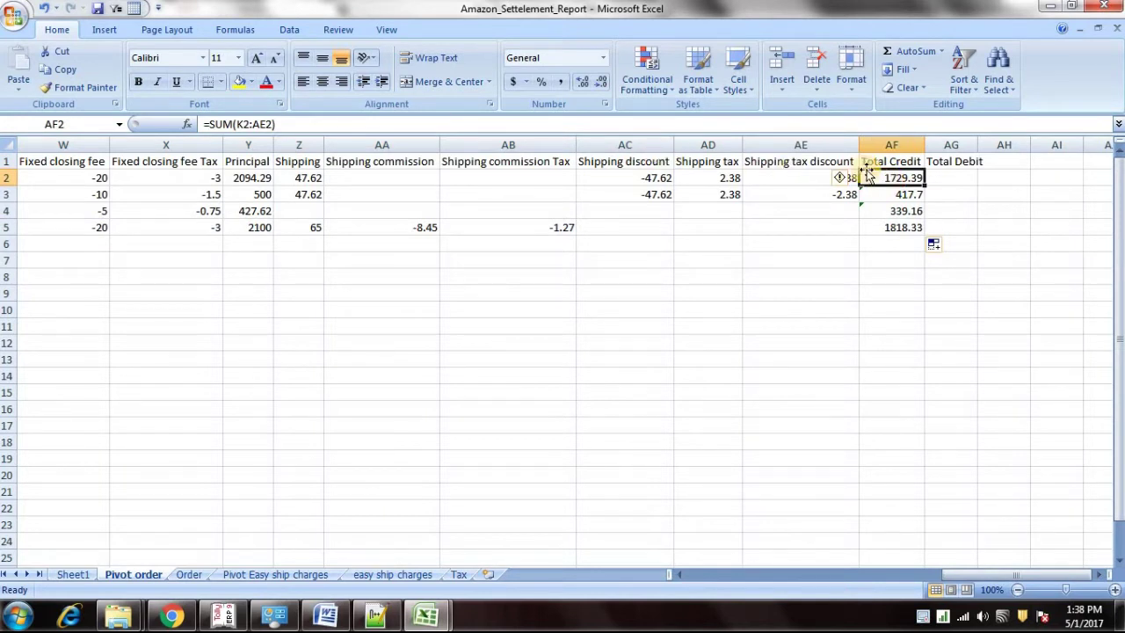
pyautogui.write('=sum(')
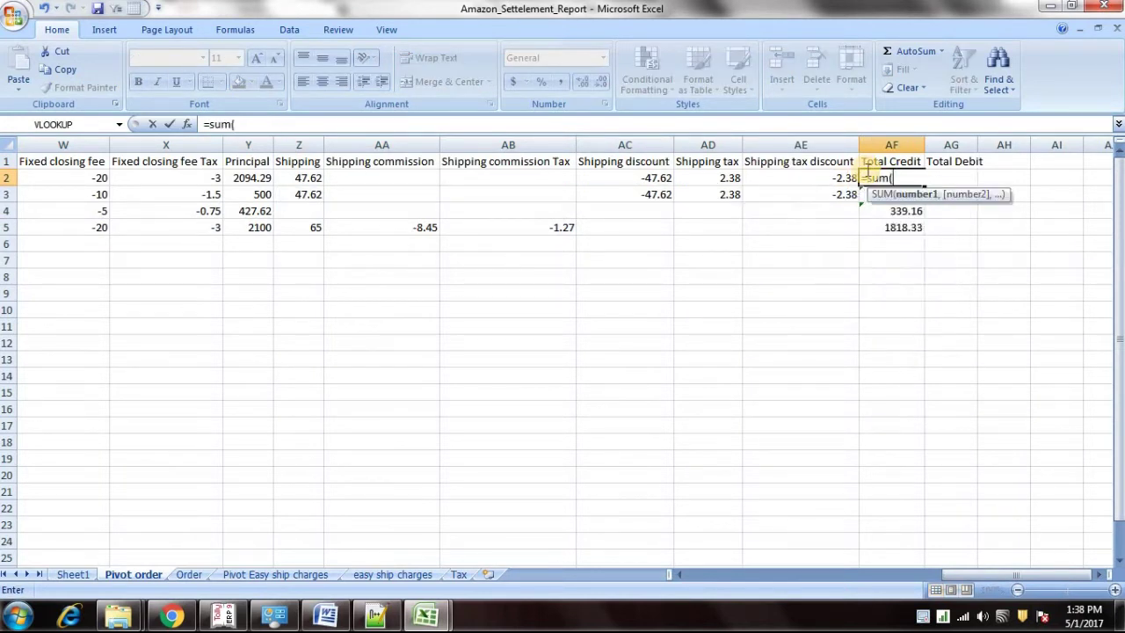
pyautogui.moveTo(844, 178); pyautogui.dragTo(227, 180)
pyautogui.hotkey('shift', 'Left')
pyautogui.hotkey('shift', 'Left')
pyautogui.hotkey('shift', 'Left')
pyautogui.hotkey('shift', 'Left')
pyautogui.hotkey('shift', 'Left')
pyautogui.hotkey('shift', 'Left')
pyautogui.hotkey('shift', 'Left')
pyautogui.hotkey('shift', 'Left')
pyautogui.hotkey('shift', 'Left')
pyautogui.hotkey('shift', 'Left')
pyautogui.hotkey('shift', 'Left')
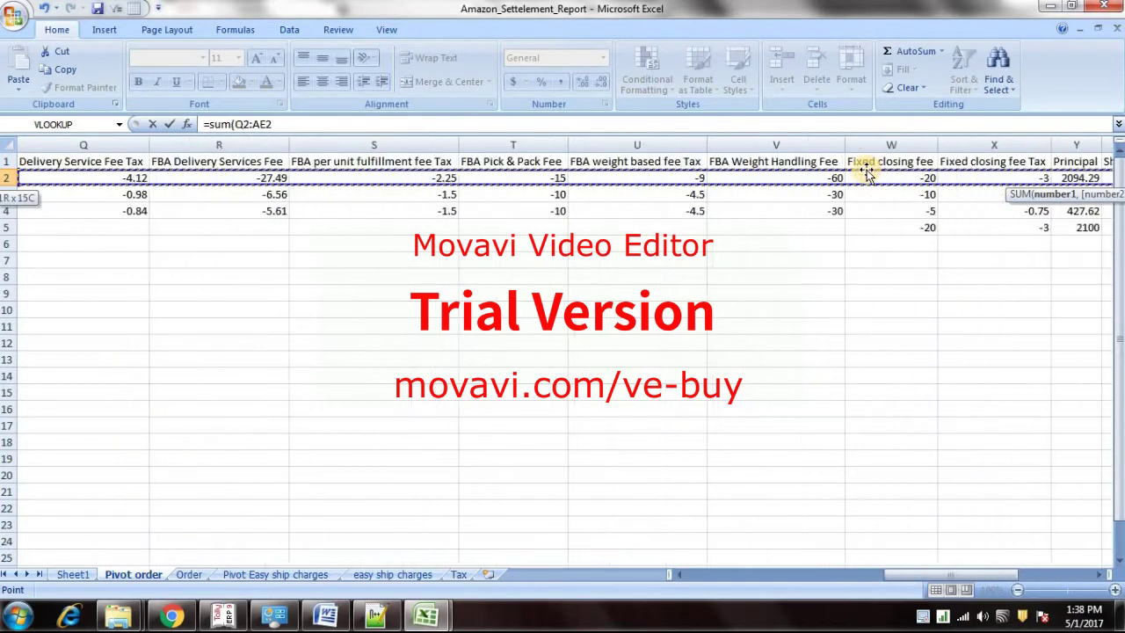
pyautogui.hotkey('shift', 'Left')
pyautogui.hotkey('shift', 'Left')
pyautogui.hotkey('shift', 'Left')
pyautogui.hotkey('shift', 'Left')
pyautogui.hotkey('shift', 'Left')
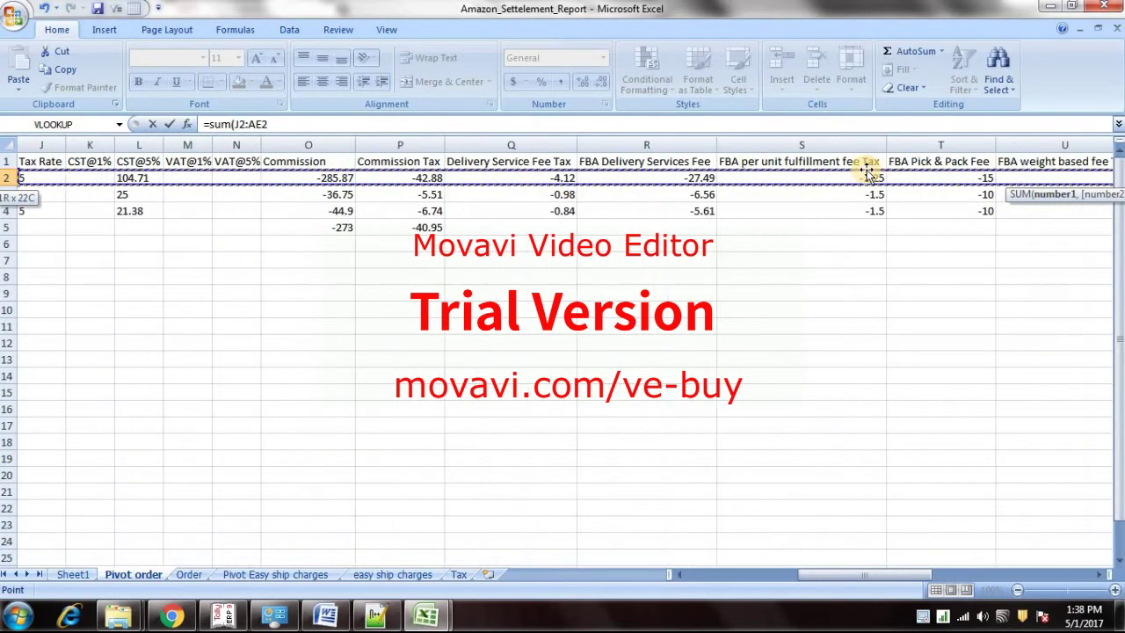
pyautogui.hotkey('shift', 'Left')
pyautogui.hotkey('shift', 'Right')
pyautogui.hotkey('shift', 'Right')
pyautogui.hotkey('shift', 'Right')
pyautogui.hotkey('shift', 'Right')
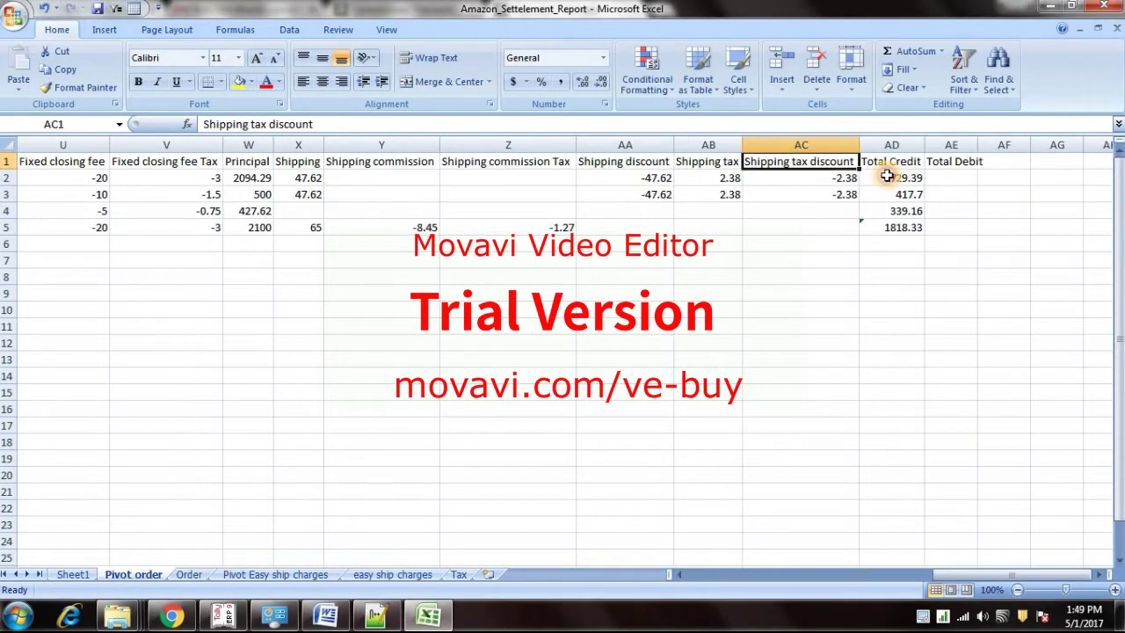
# Step: Re-enter the Total Credit formula in AD2 as =SUM(G2:AC2) and fill it down through AD5
pyautogui.press('F2')
pyautogui.click(896, 180)
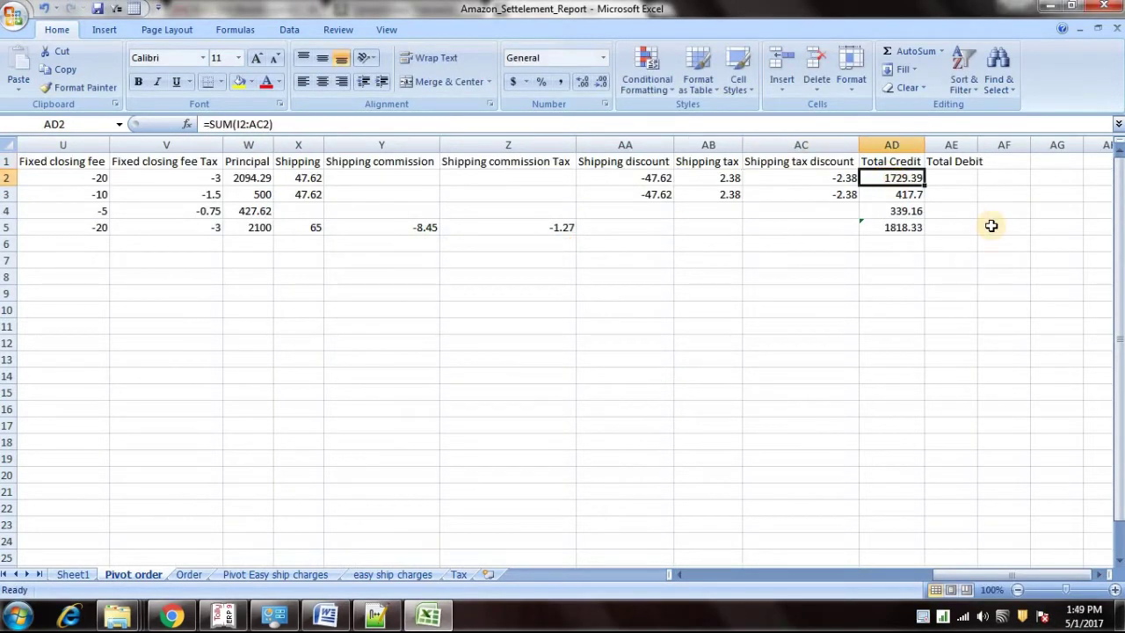
pyautogui.write('=sum')
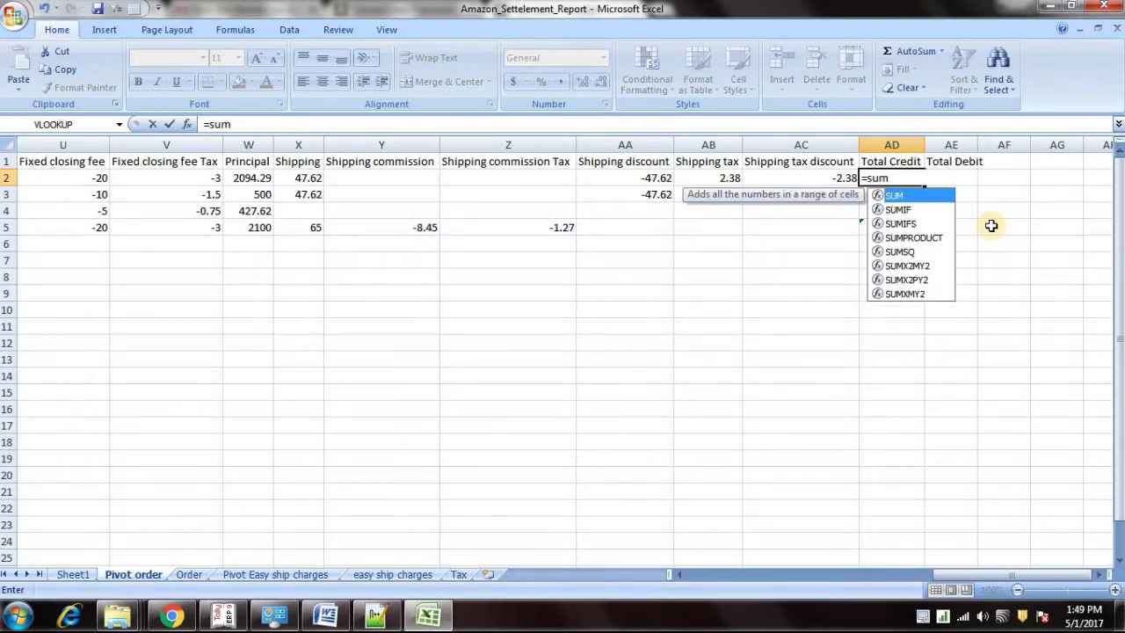
pyautogui.write('(')
pyautogui.press('Left')
pyautogui.hotkey('shift', 'Left')
pyautogui.hotkey('shift', 'Left')
pyautogui.hotkey('shift', 'Left')
pyautogui.hotkey('shift', 'Left')
pyautogui.hotkey('shift', 'Left')
pyautogui.hotkey('shift', 'Left')
pyautogui.hotkey('shift', 'Left')
pyautogui.hotkey('shift', 'Left')
pyautogui.hotkey('shift', 'Left')
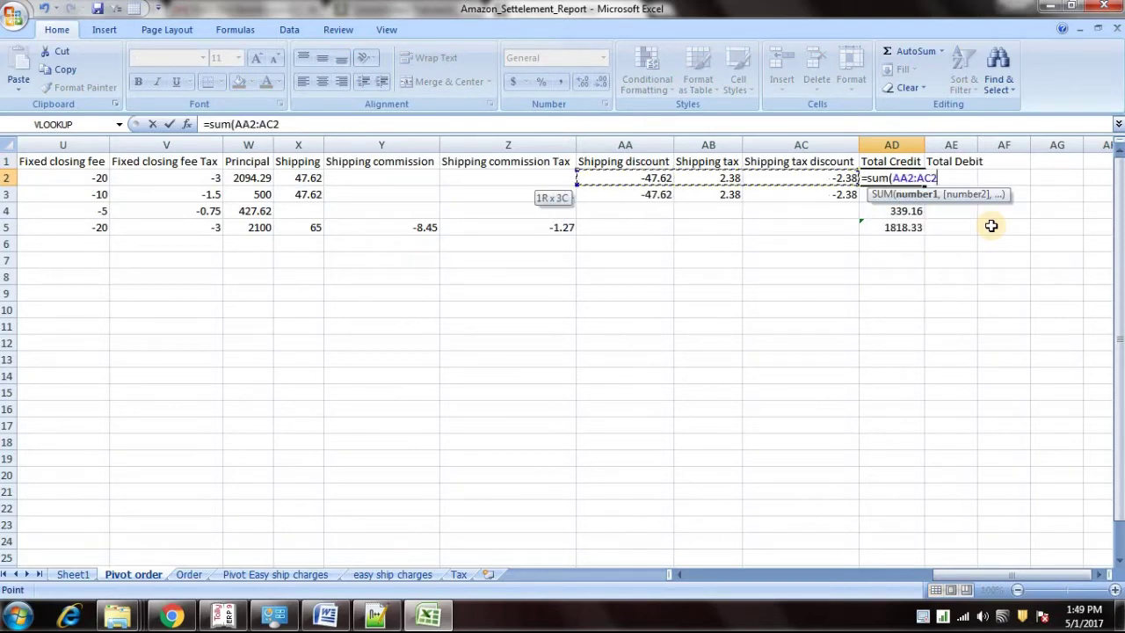
pyautogui.hotkey('shift', 'Left')
pyautogui.hotkey('shift', 'Left')
pyautogui.hotkey('shift', 'Left')
pyautogui.hotkey('shift', 'Left')
pyautogui.hotkey('shift', 'Left')
pyautogui.hotkey('shift', 'Left')
pyautogui.hotkey('shift', 'Left')
pyautogui.hotkey('shift', 'Left')
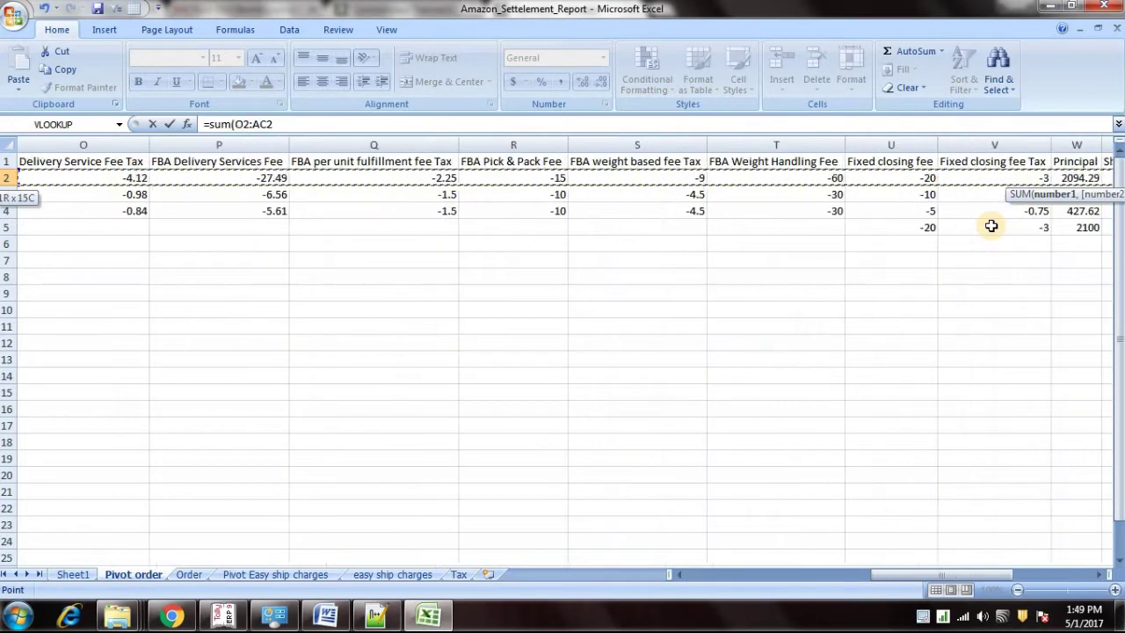
pyautogui.hotkey('shift', 'Left')
pyautogui.hotkey('shift', 'Left')
pyautogui.hotkey('shift', 'Left')
pyautogui.hotkey('shift', 'Left')
pyautogui.hotkey('shift', 'Left')
pyautogui.hotkey('shift', 'Left')
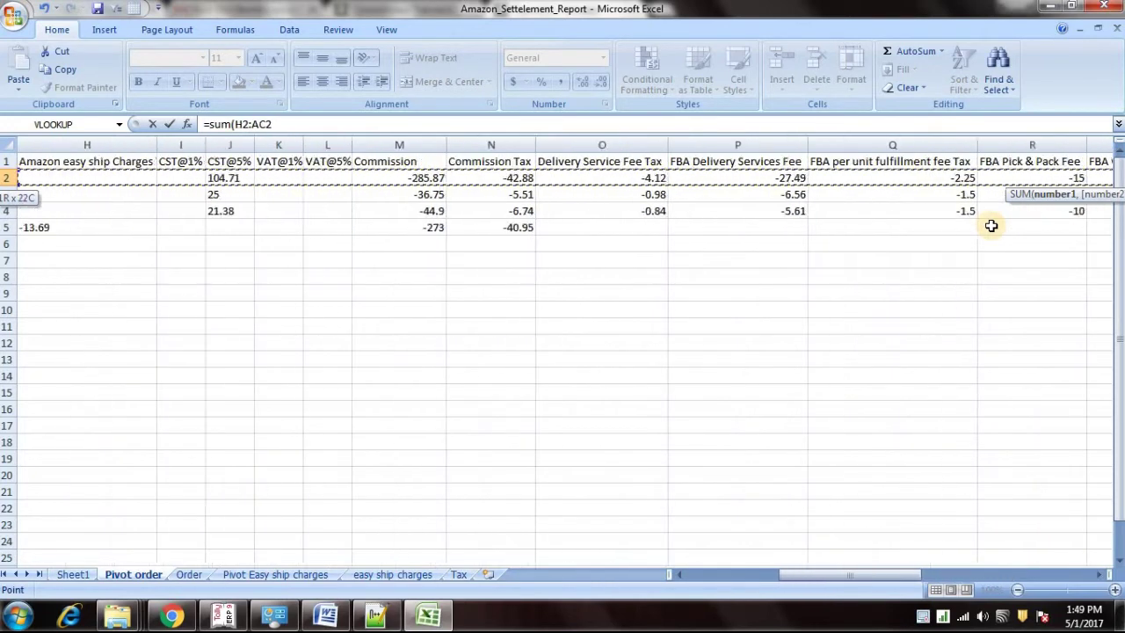
pyautogui.hotkey('shift', 'Right')
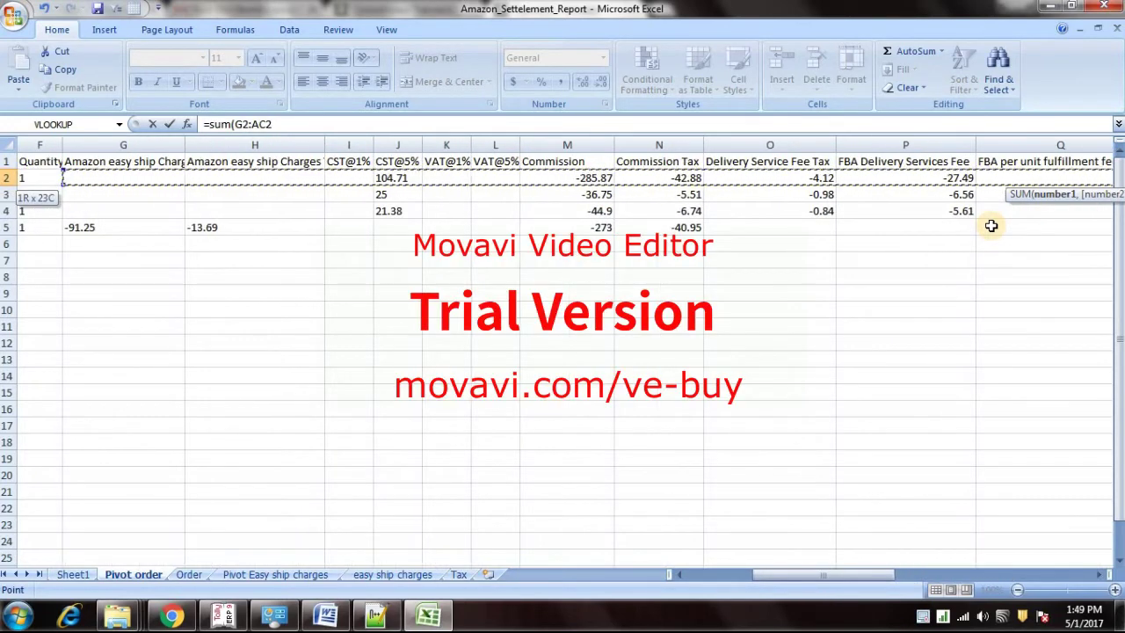
pyautogui.press('Return')
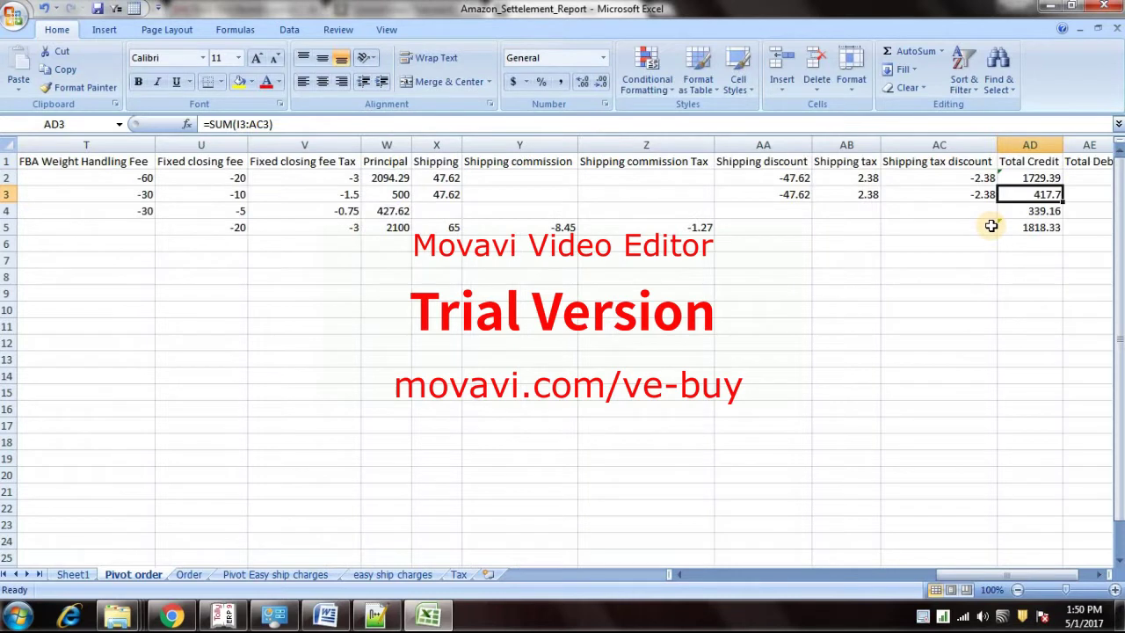
pyautogui.click(1030, 179)
pyautogui.moveTo(1063, 185); pyautogui.dragTo(1055, 230)
# Step: Enter =AD2*-1 in the first Total Debit cell, AE2, and fill it down through AE5
pyautogui.click(1094, 179)
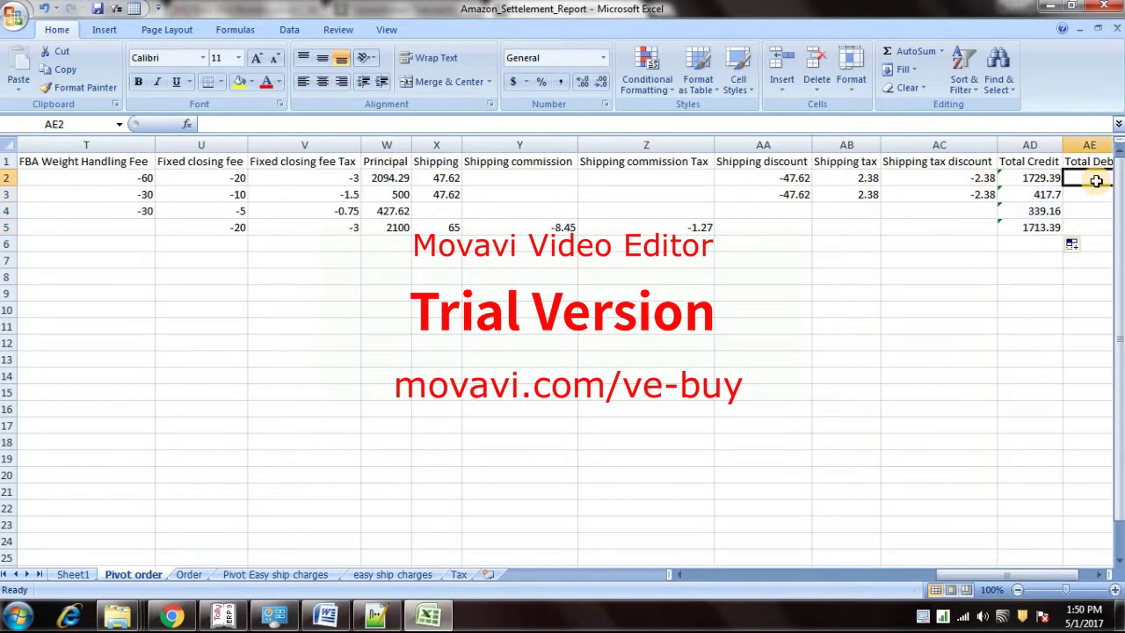
pyautogui.write('=')
pyautogui.press('Left')
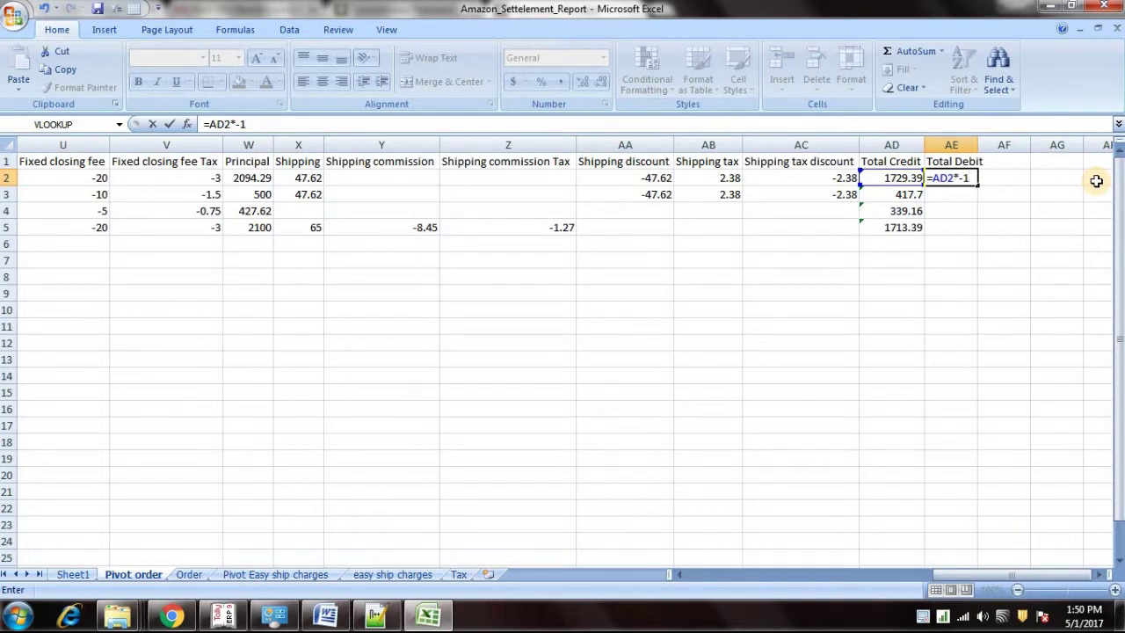
pyautogui.press('Return')
pyautogui.click(974, 179)
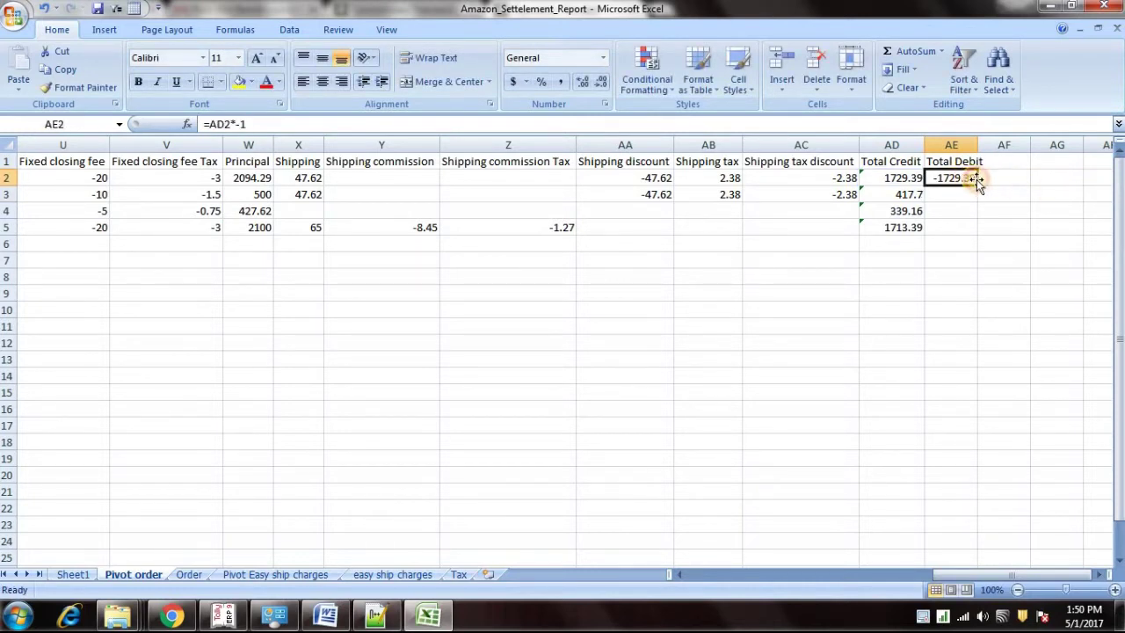
pyautogui.moveTo(978, 183); pyautogui.dragTo(973, 233)
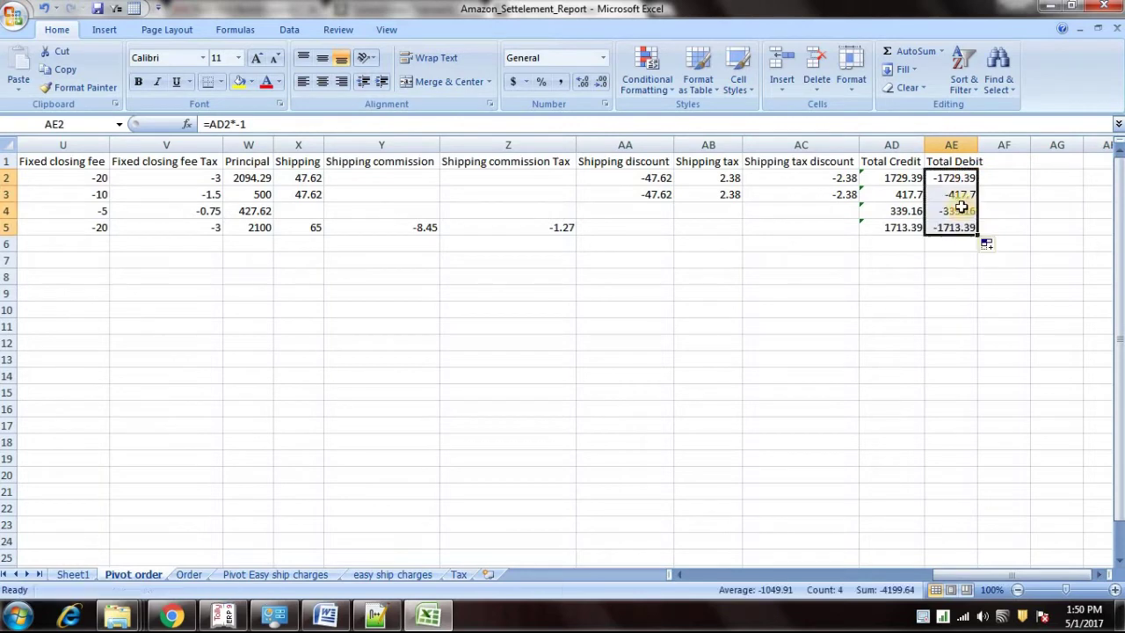
# Step: Convert the whole Pivot order table to static values by copying it and pasting it over itself as Values with Skip blanks
pyautogui.click(949, 165)
pyautogui.hotkey('ctrl', 'a')
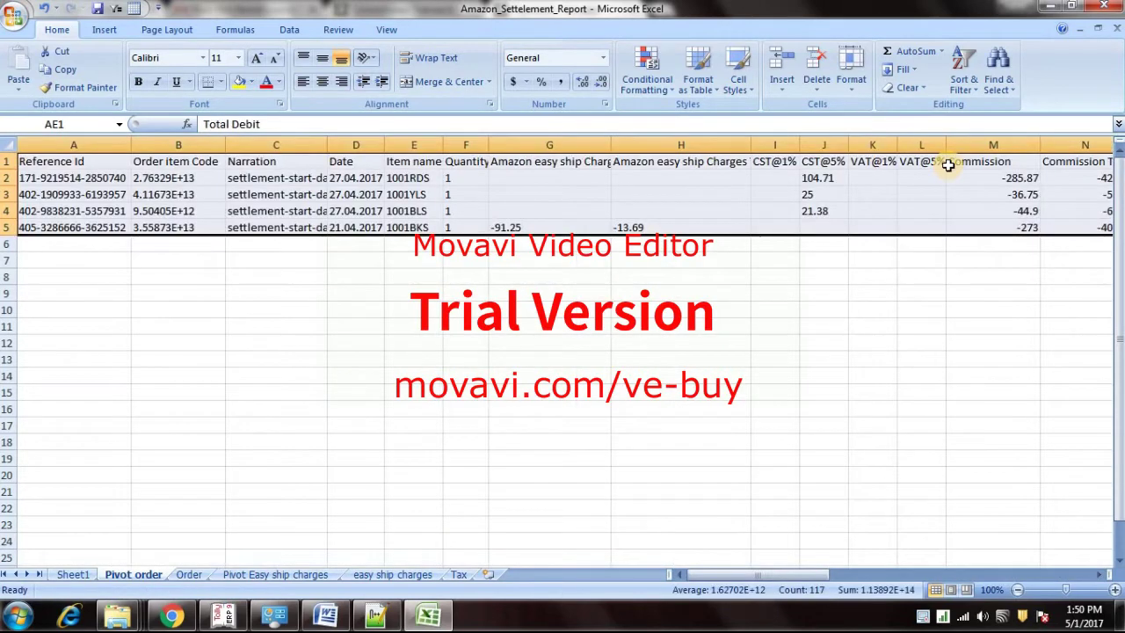
pyautogui.hotkey('ctrl', 'c')
pyautogui.press('alt')
pyautogui.press('e')
pyautogui.press('s')
pyautogui.press('b')
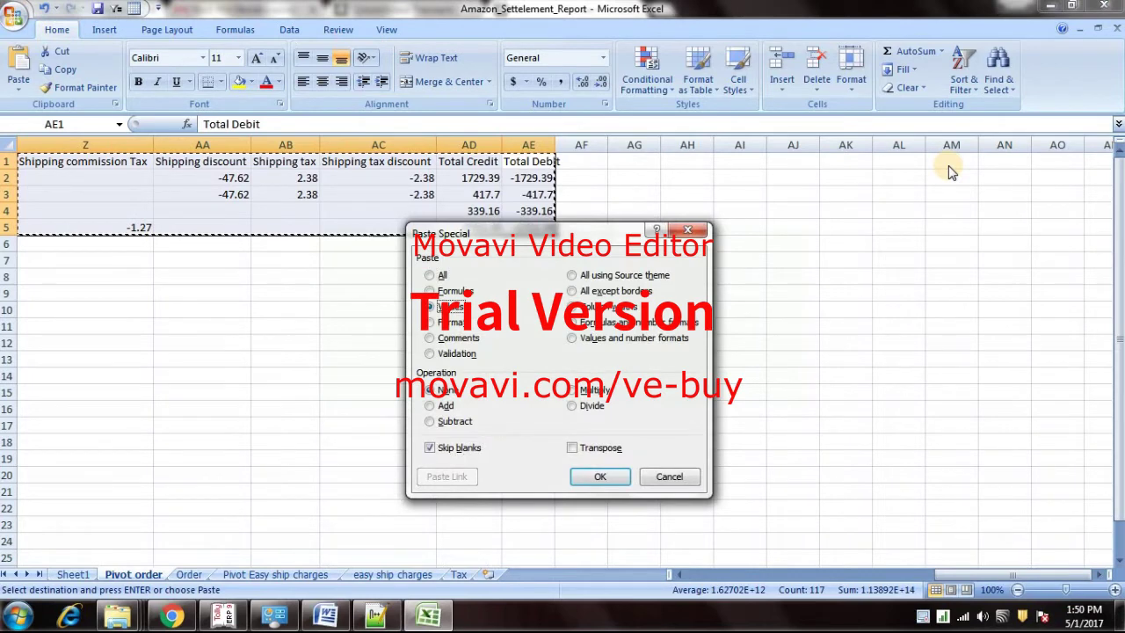
pyautogui.press('Return')
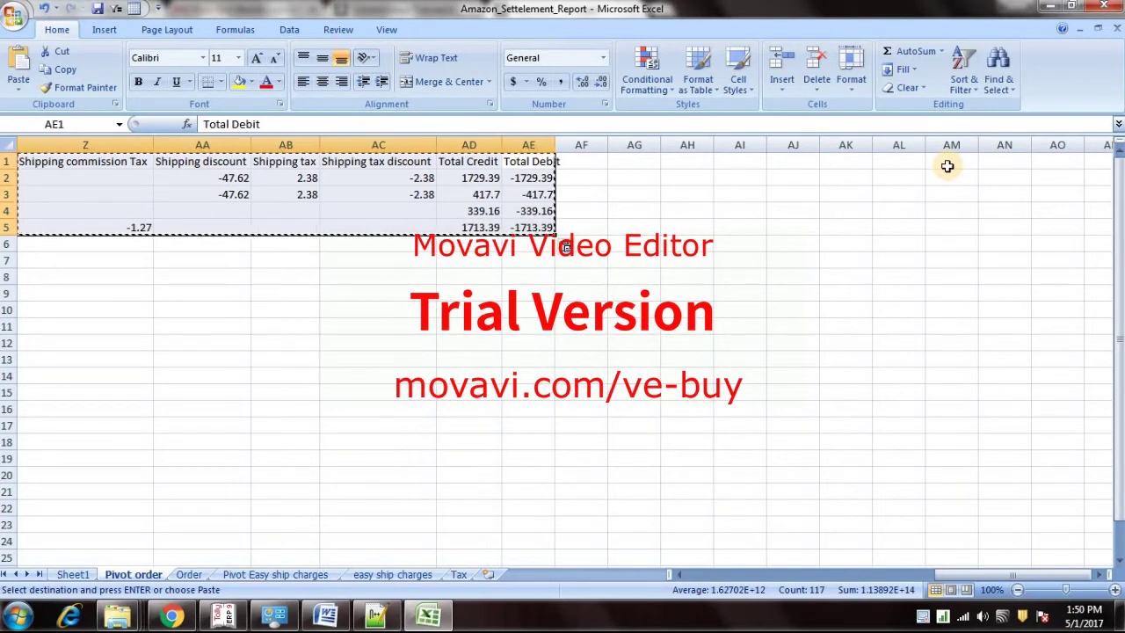
# Step: End the copy selection and widen the Total Debit column so its header fits
pyautogui.click(621, 215)
pyautogui.click(535, 194)
pyautogui.moveTo(551, 145); pyautogui.dragTo(559, 145)
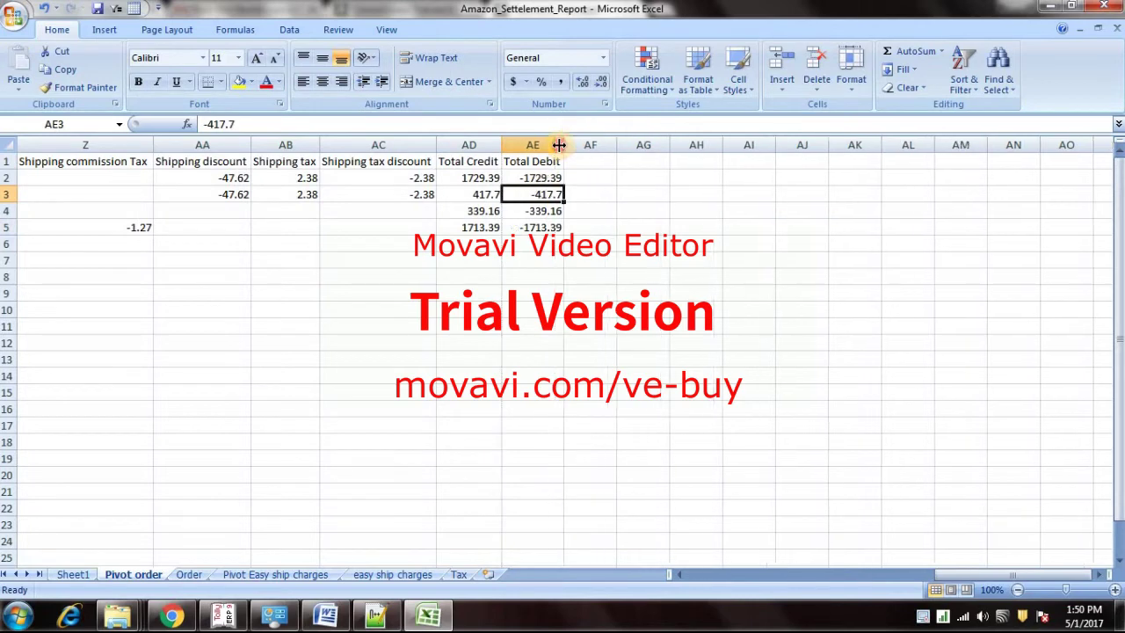
# Step: Copy the entire Pivot order table and paste it into a new blank workbook starting at A1
pyautogui.click(561, 177)
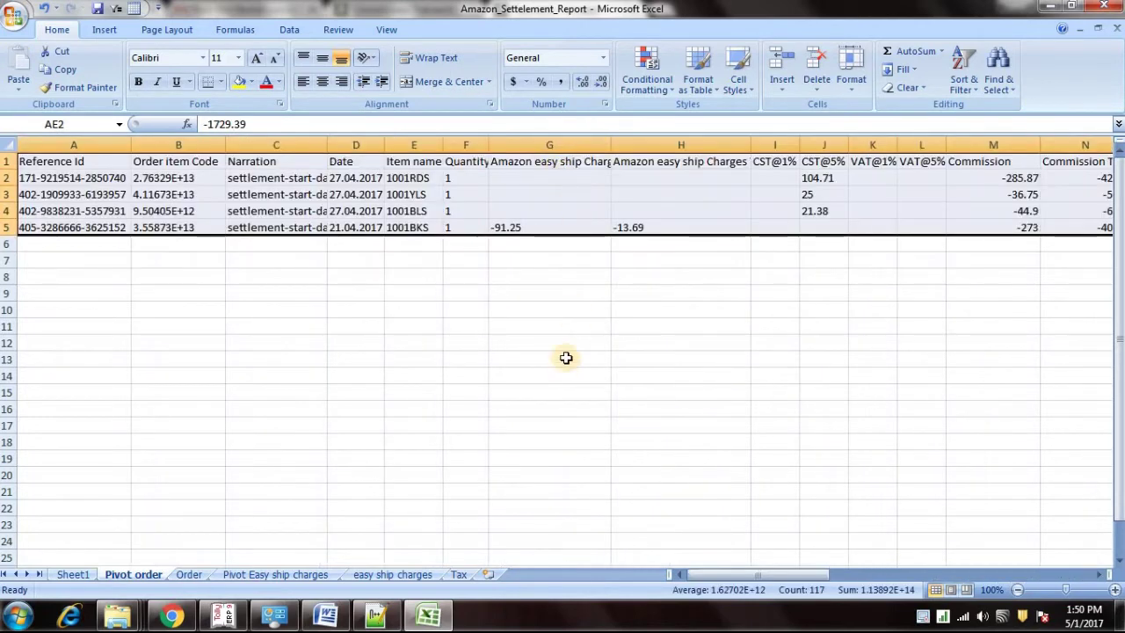
pyautogui.hotkey('ctrl', 'c')
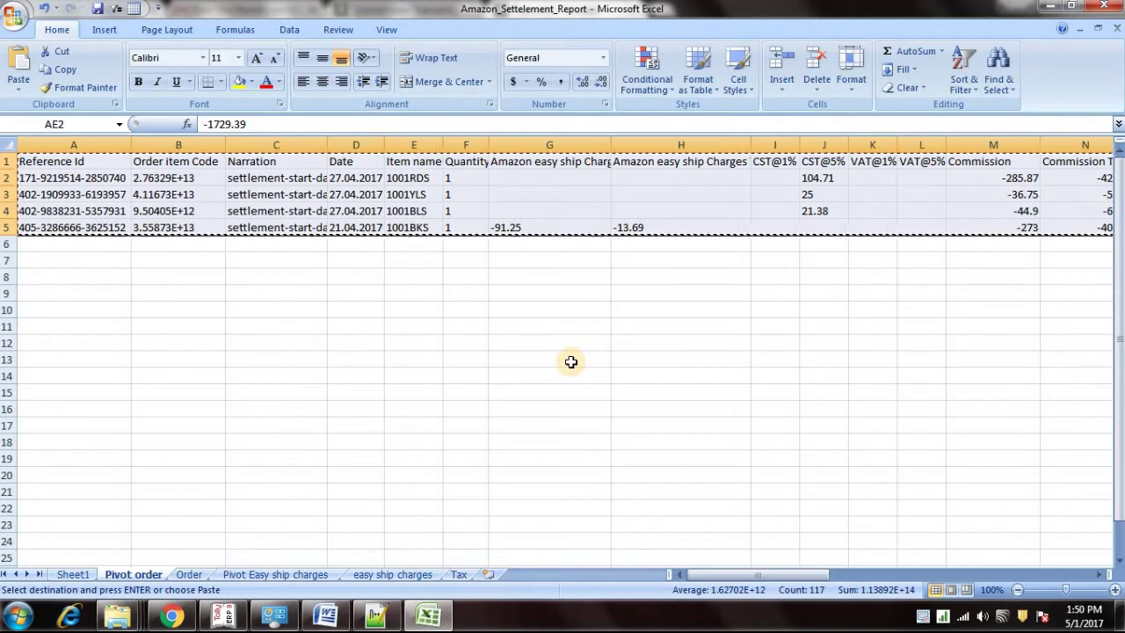
pyautogui.hotkey('ctrl', 'n')
pyautogui.hotkey('ctrl', 'v')
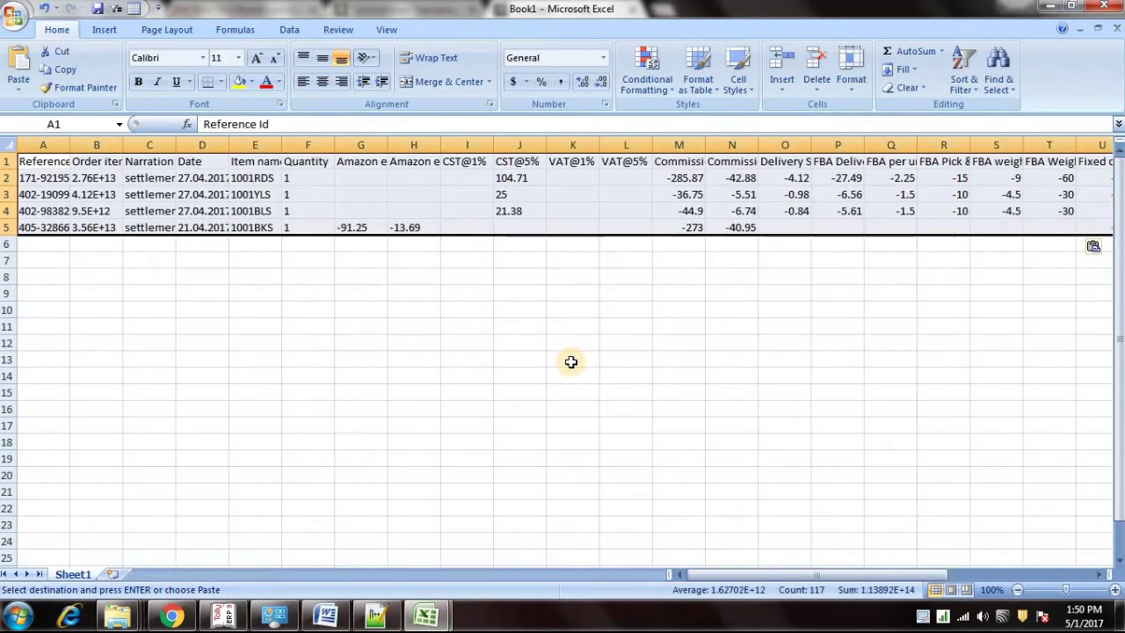
# Step: Save the new workbook as an Excel Workbook named refund in the Required file folder on the Desktop
pyautogui.hotkey('ctrl', 's')
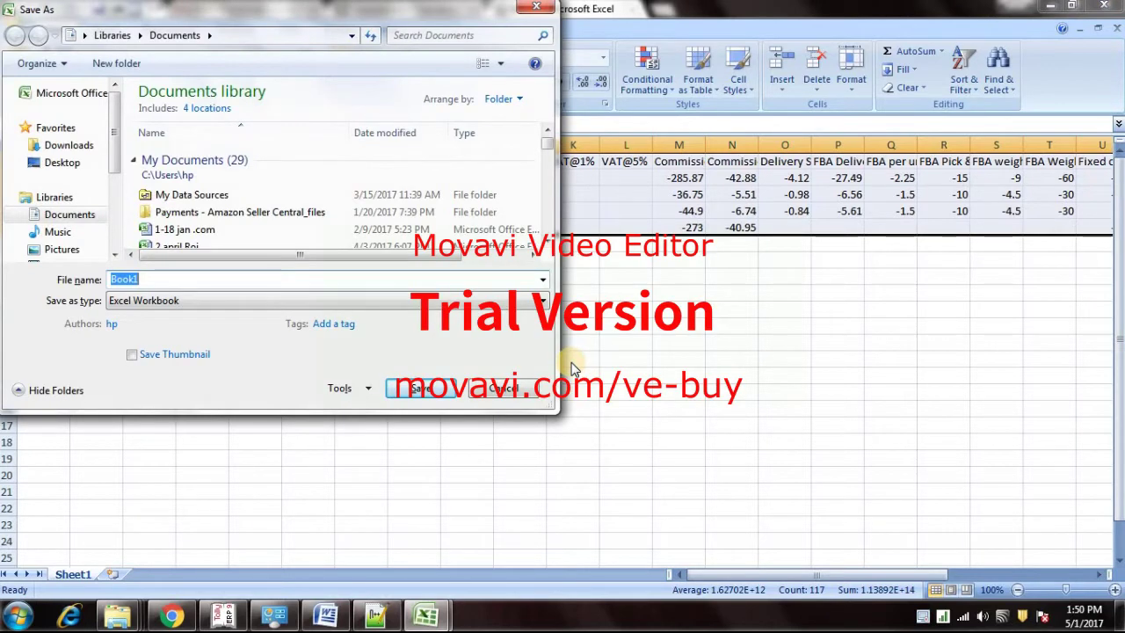
pyautogui.write('O')
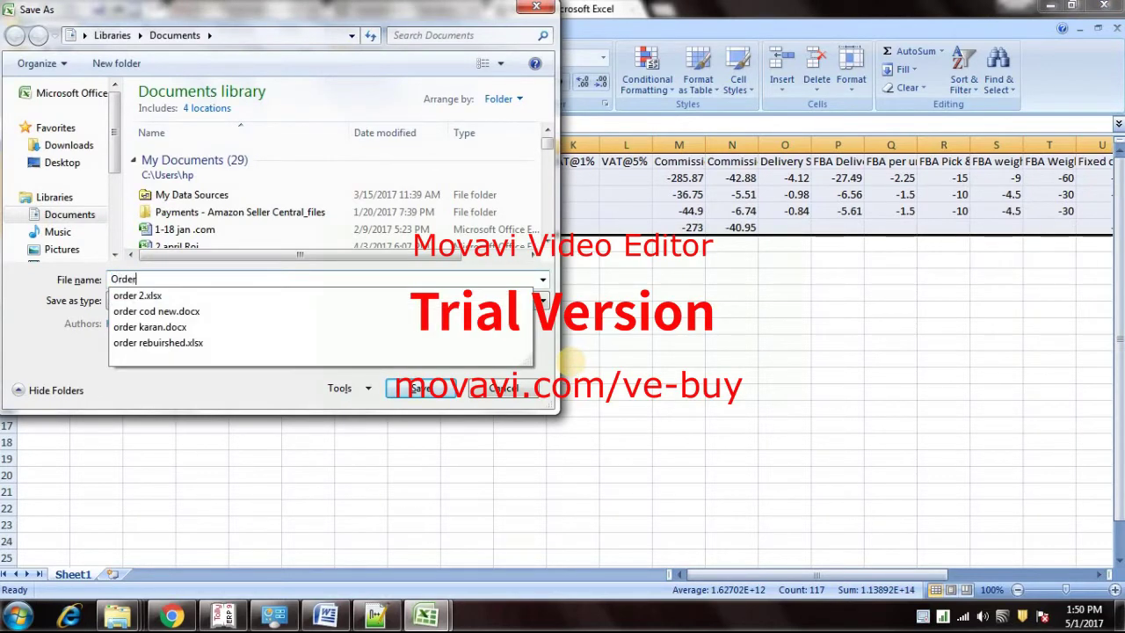
pyautogui.write('rder')
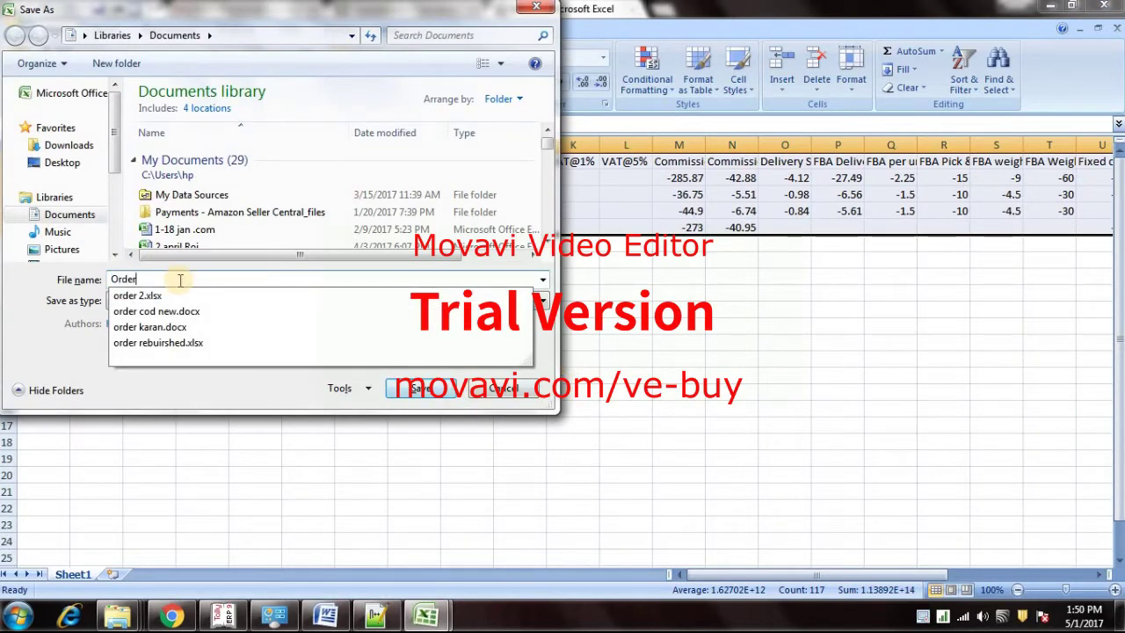
pyautogui.click(61, 163)
pyautogui.click(183, 179)
pyautogui.press('r')
pyautogui.scroll(3, 239, 117)
pyautogui.doubleClick(238, 109)
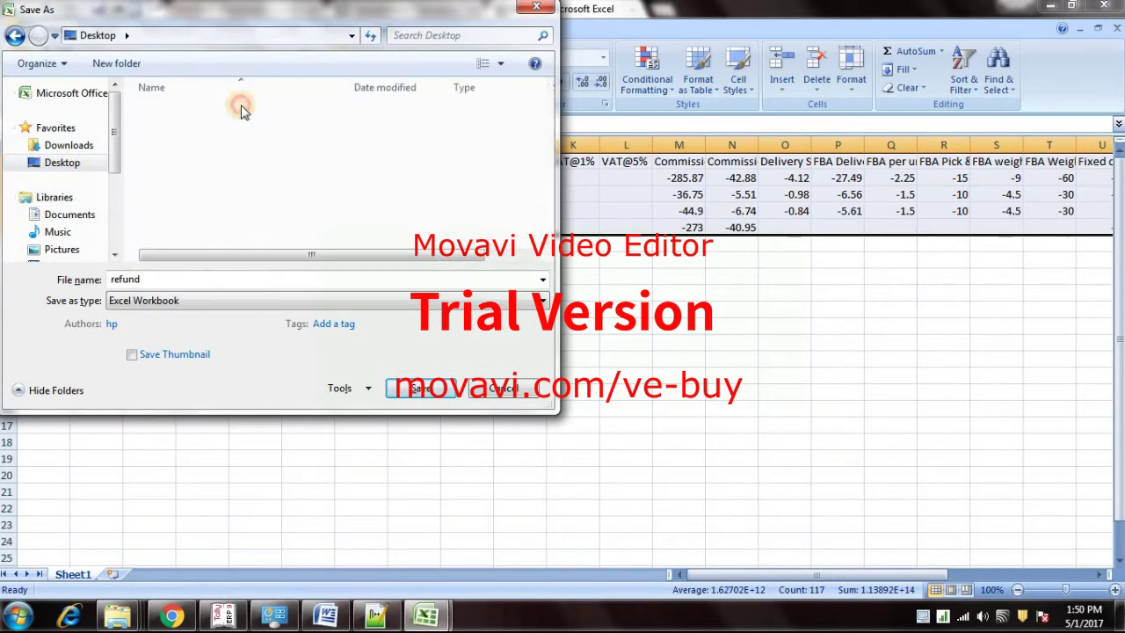
pyautogui.click(419, 394)
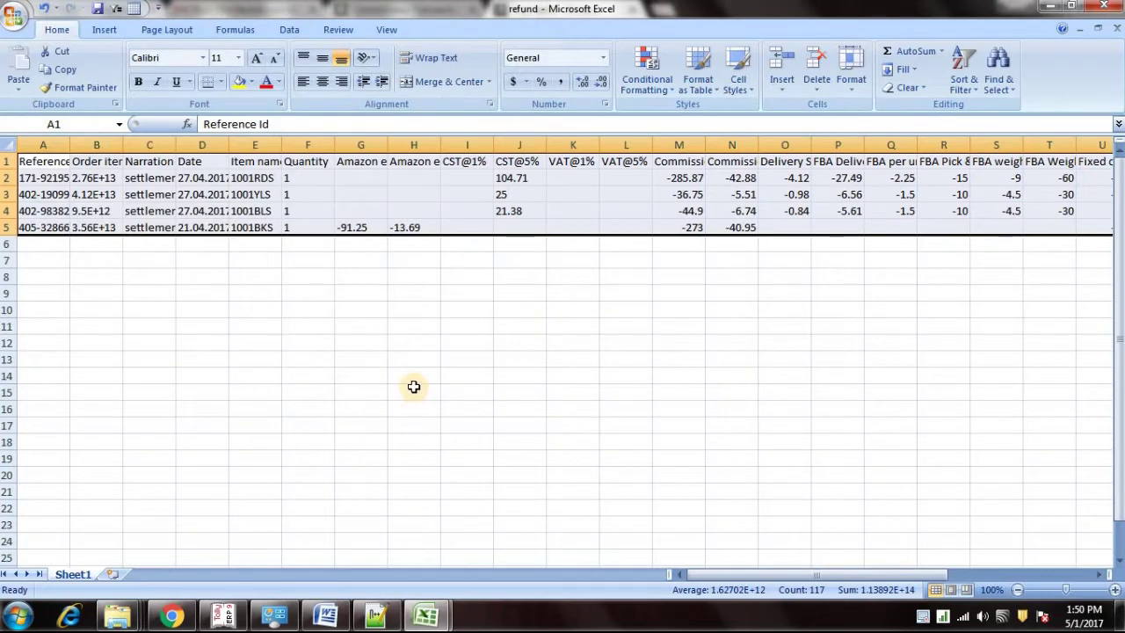
# Step: Save the refund workbook under the new name Order in the Required file folder as an Excel Workbook
pyautogui.click(14, 18)
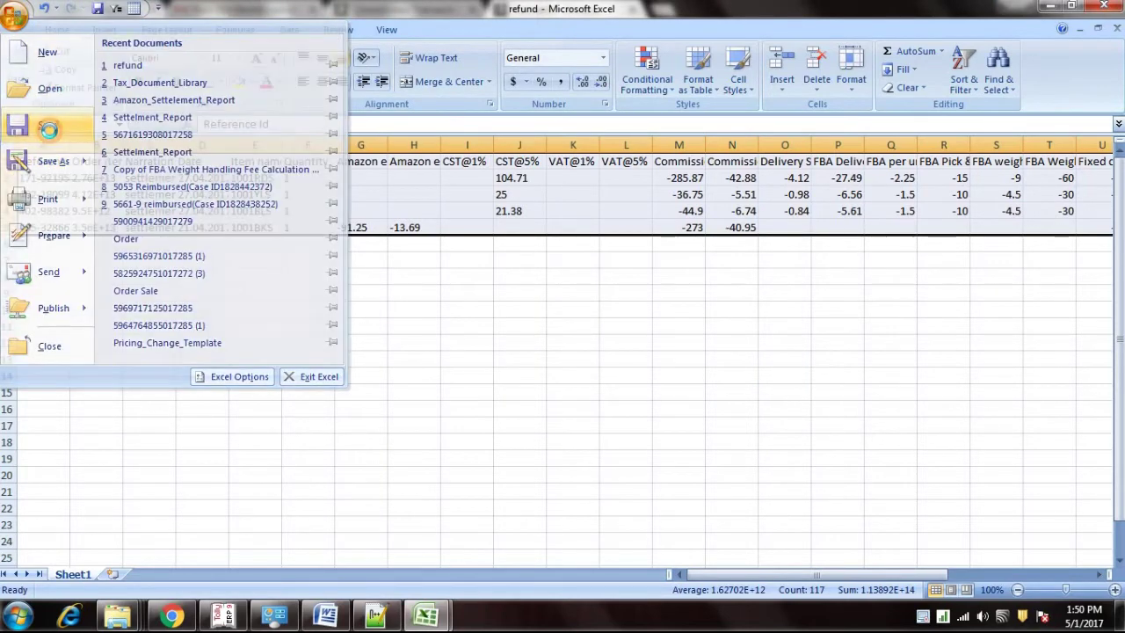
pyautogui.click(47, 126)
pyautogui.click(14, 17)
pyautogui.click(40, 156)
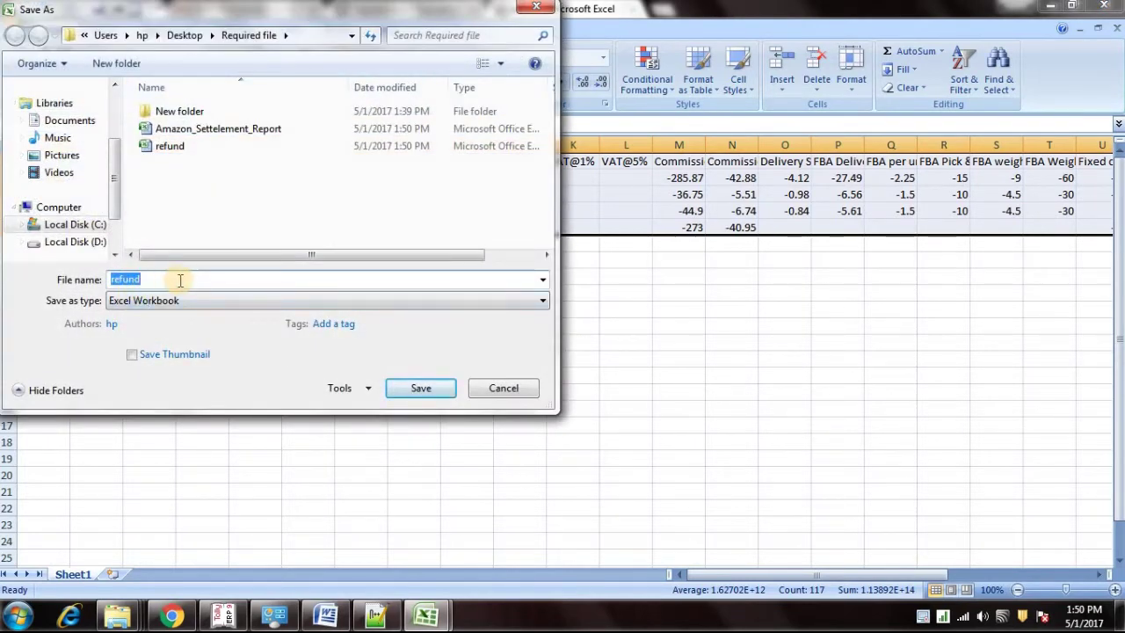
pyautogui.click(167, 146)
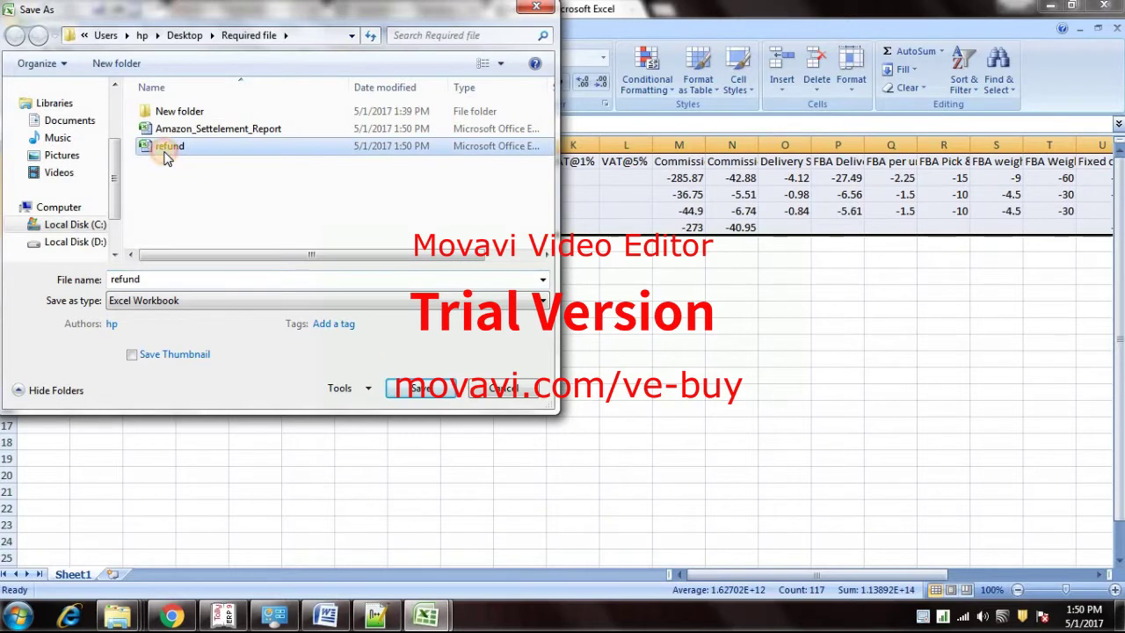
pyautogui.doubleClick(169, 278)
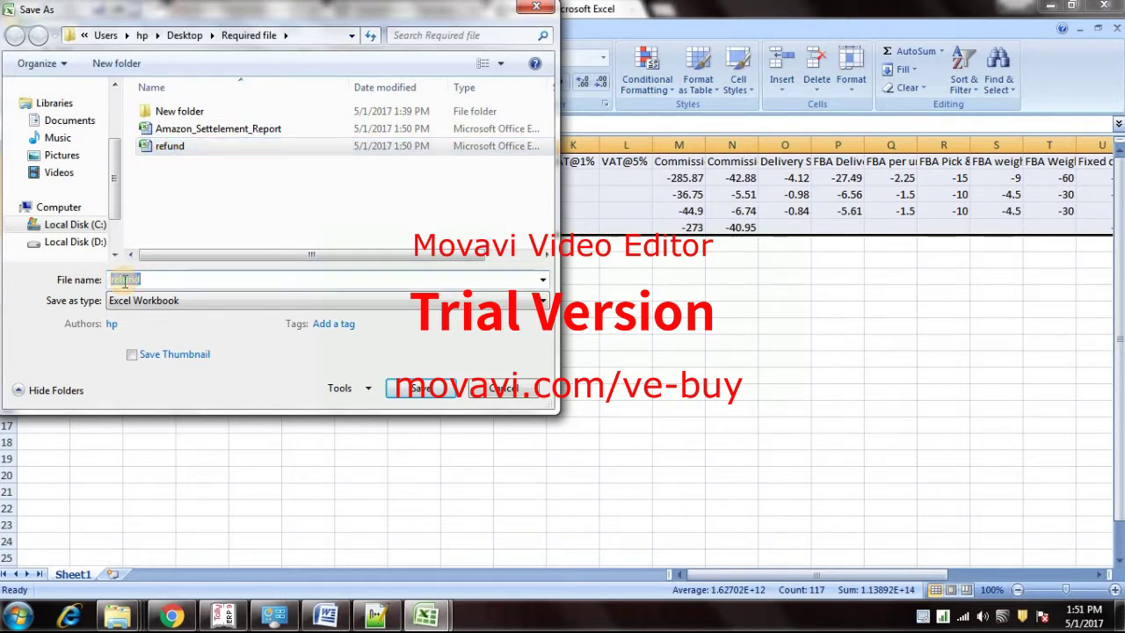
pyautogui.write('O')
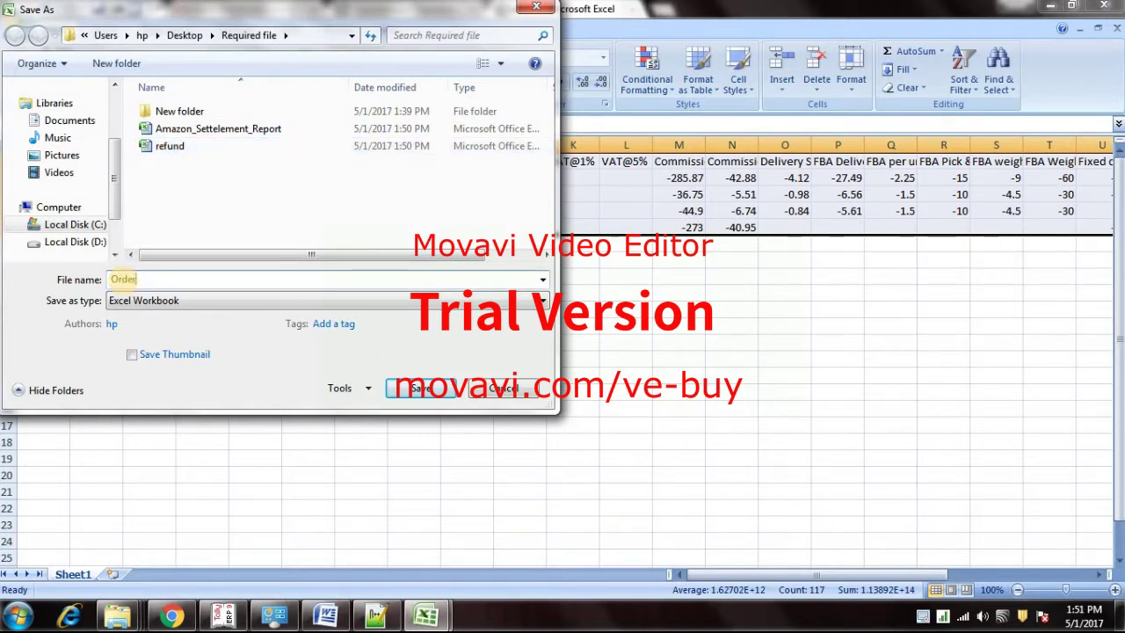
pyautogui.write('rder')
pyautogui.click(420, 389)
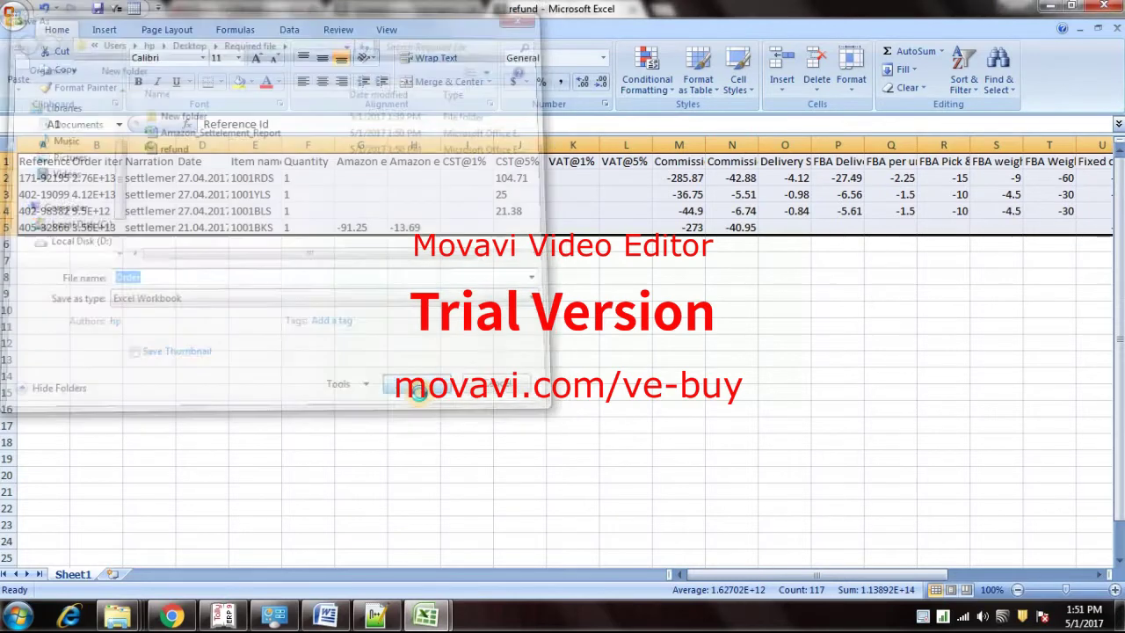
pyautogui.click(421, 374)
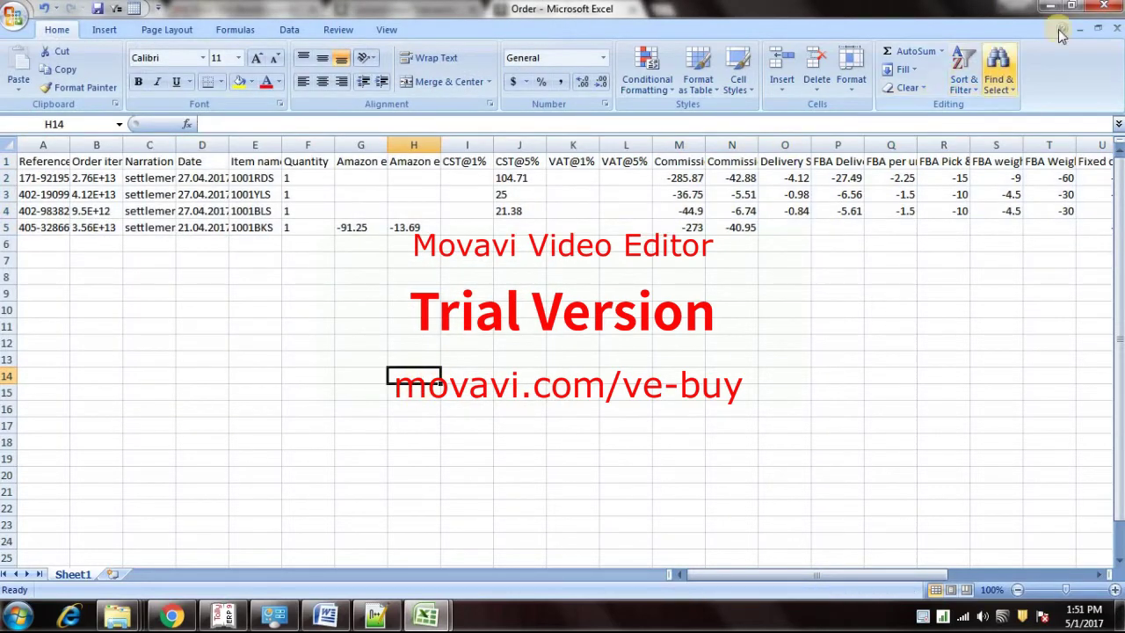
# Step: Close the Order workbook and close Amazon_Settelement_Report, saving its changes
pyautogui.click(1110, 9)
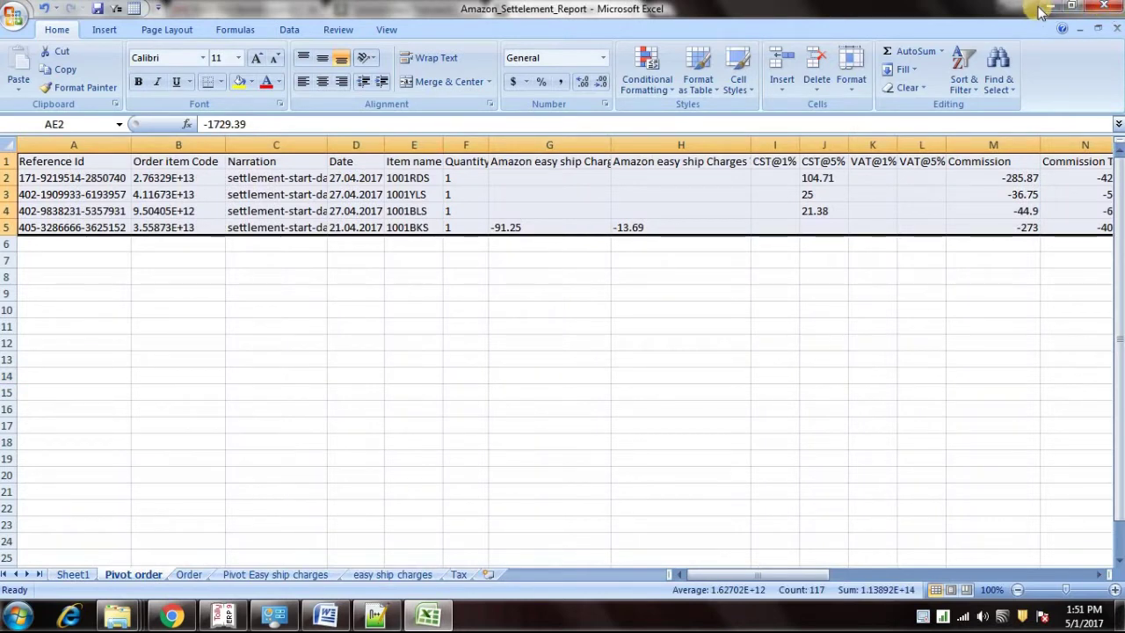
pyautogui.click(1112, 11)
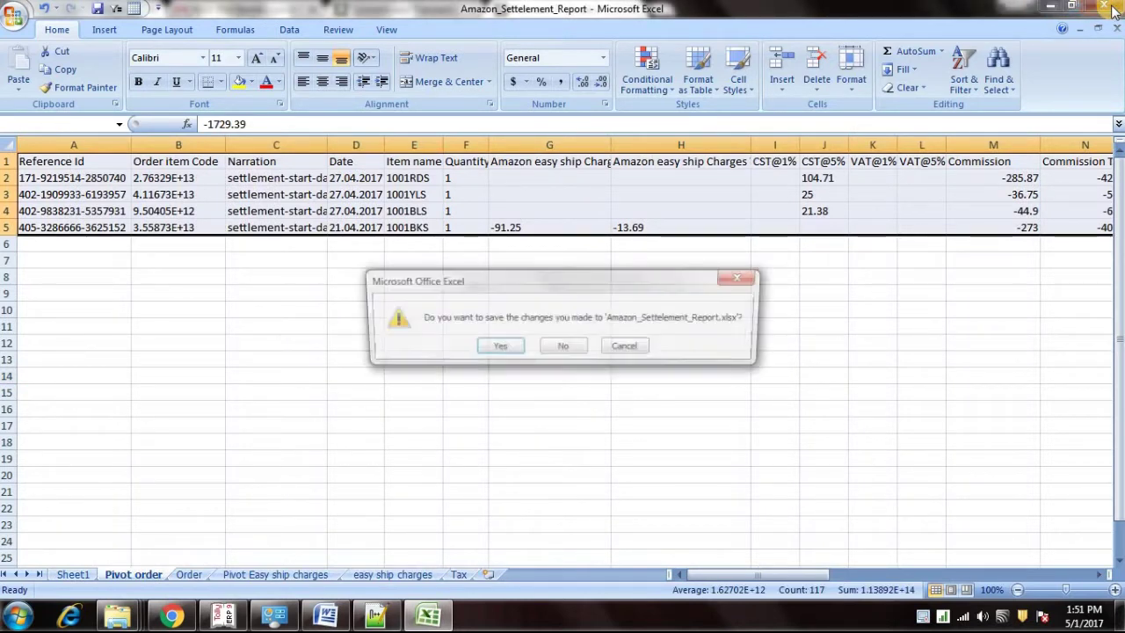
pyautogui.click(499, 348)
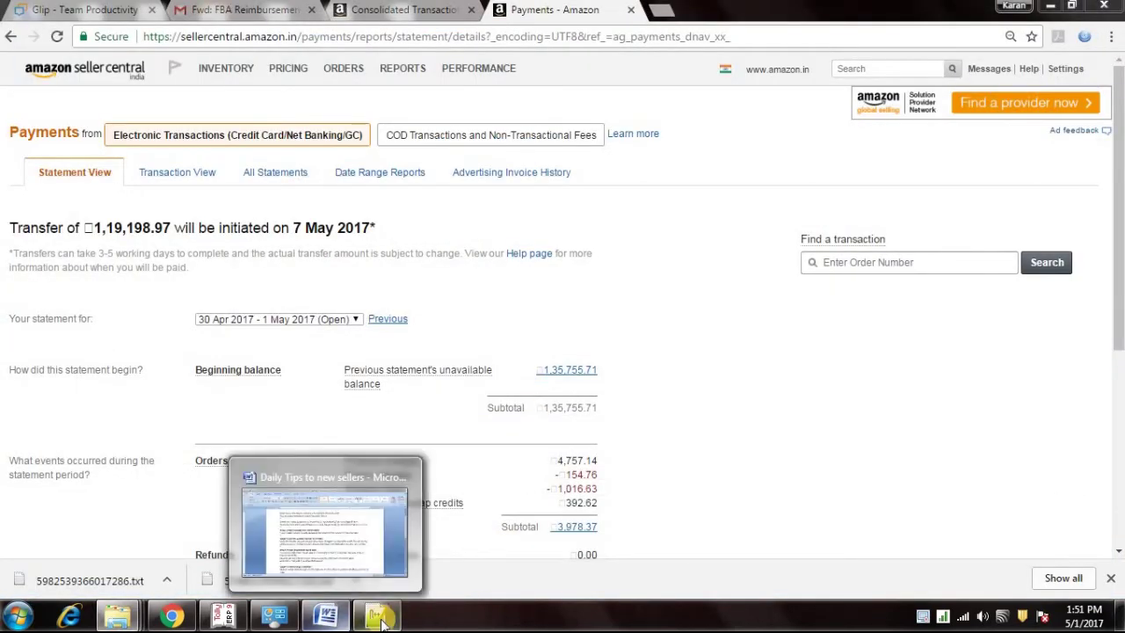
# Step: Look at Accounting Voucher.xml in Notepad++ and switch to the Daily Tips to new sellers document in Word
pyautogui.click(378, 618)
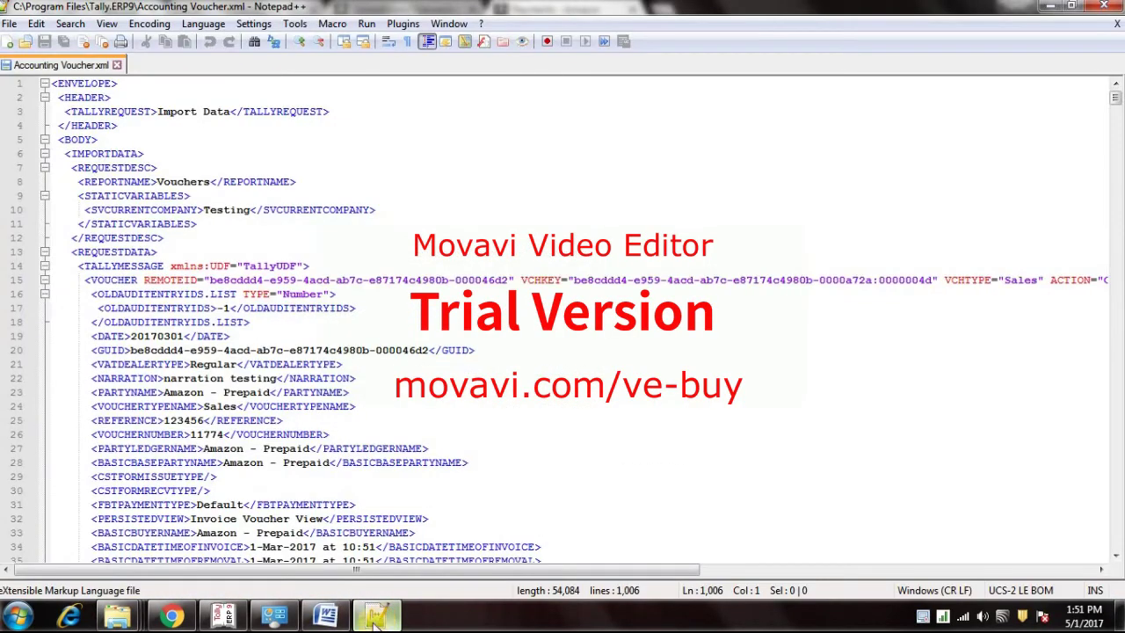
pyautogui.click(326, 617)
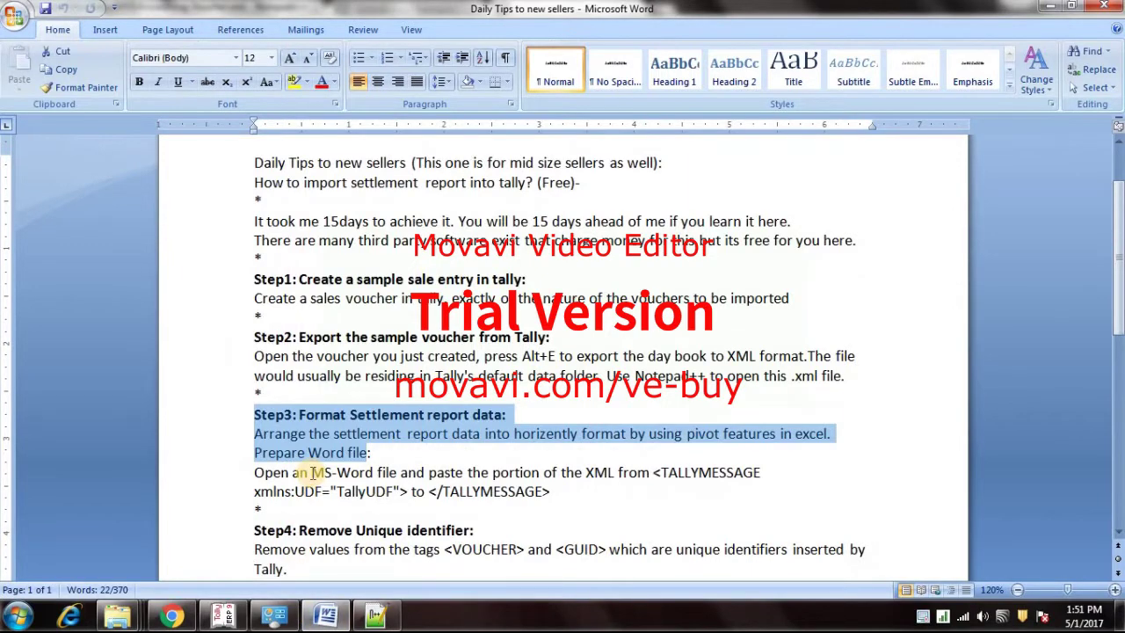
# Step: Following the Step3 instructions, copy Accounting Voucher.xml in Notepad++ from the first <TALLYMESSAGE xmlns:UDF="TallyUDF"> tag through the last </TALLYMESSAGE>
pyautogui.scroll(-2, 314, 472)
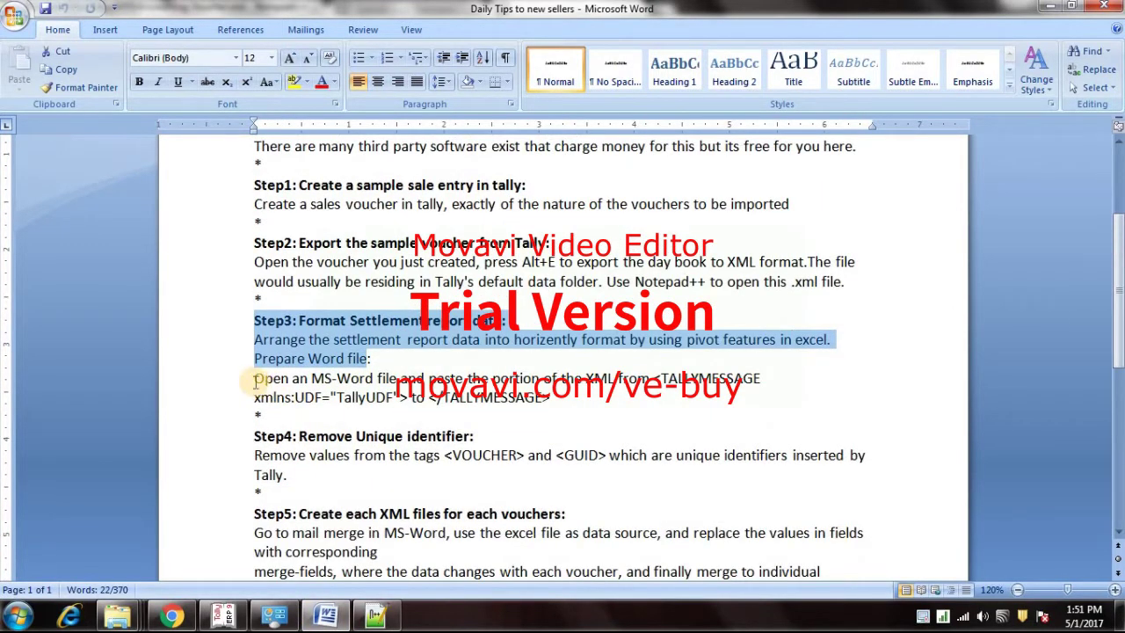
pyautogui.moveTo(253, 378); pyautogui.dragTo(567, 397)
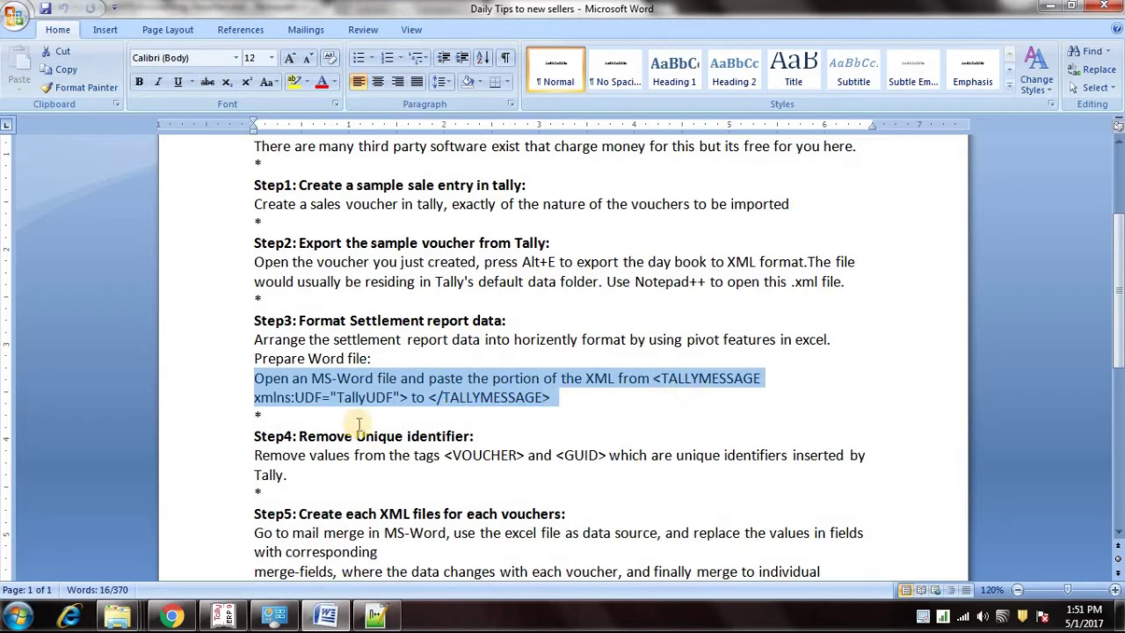
pyautogui.click(393, 618)
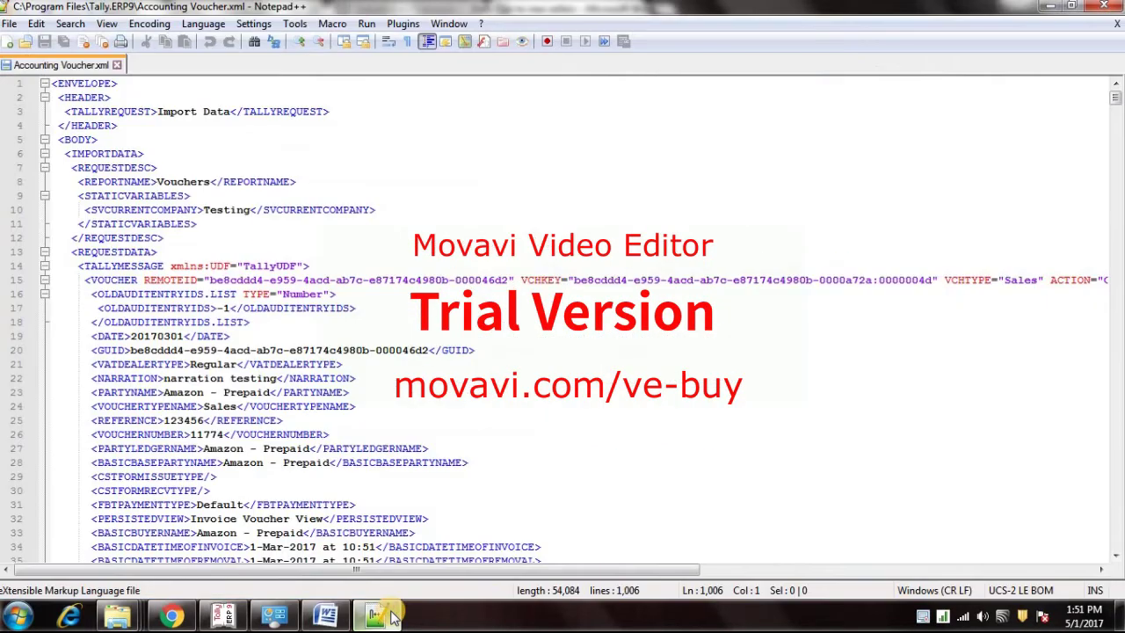
pyautogui.click(77, 266)
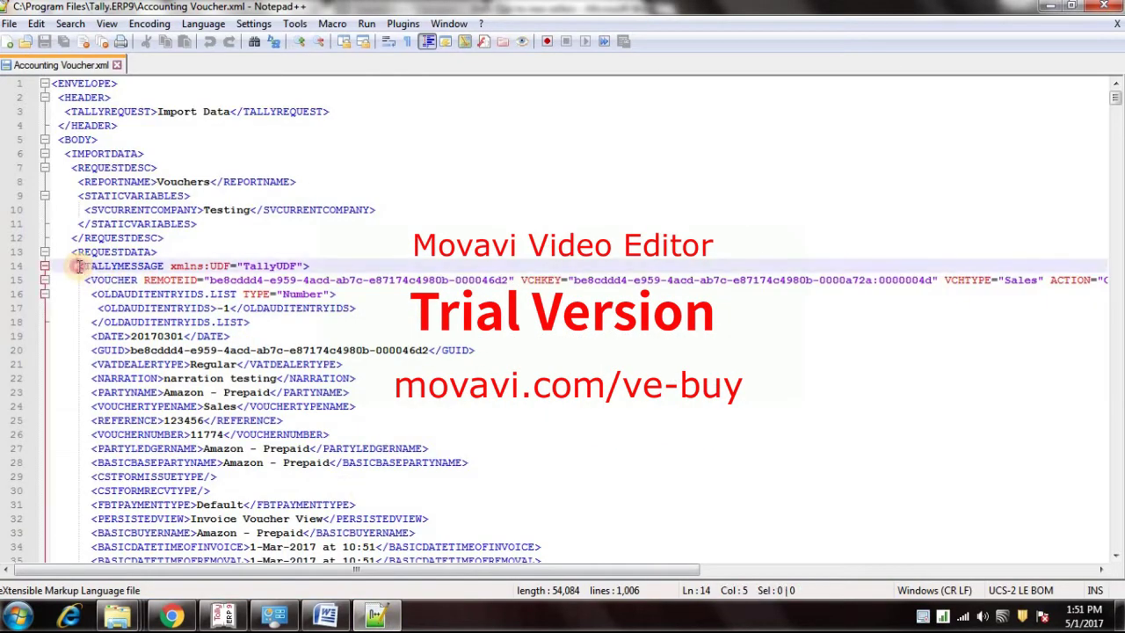
pyautogui.moveTo(78, 266); pyautogui.dragTo(309, 266)
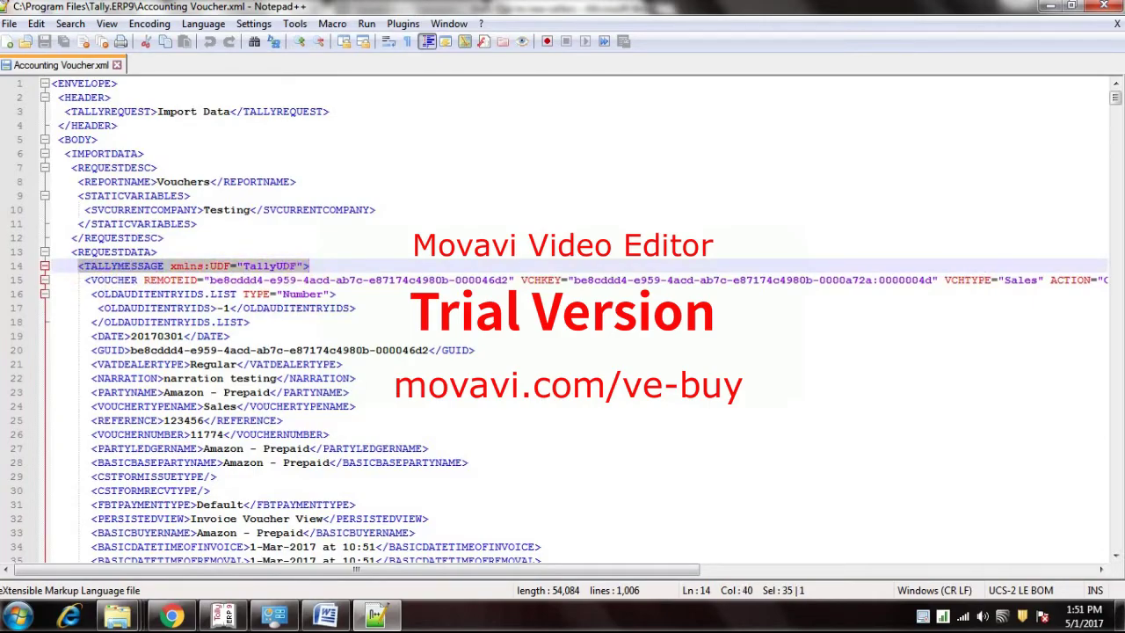
pyautogui.moveTo(1114, 98); pyautogui.dragTo(1080, 555)
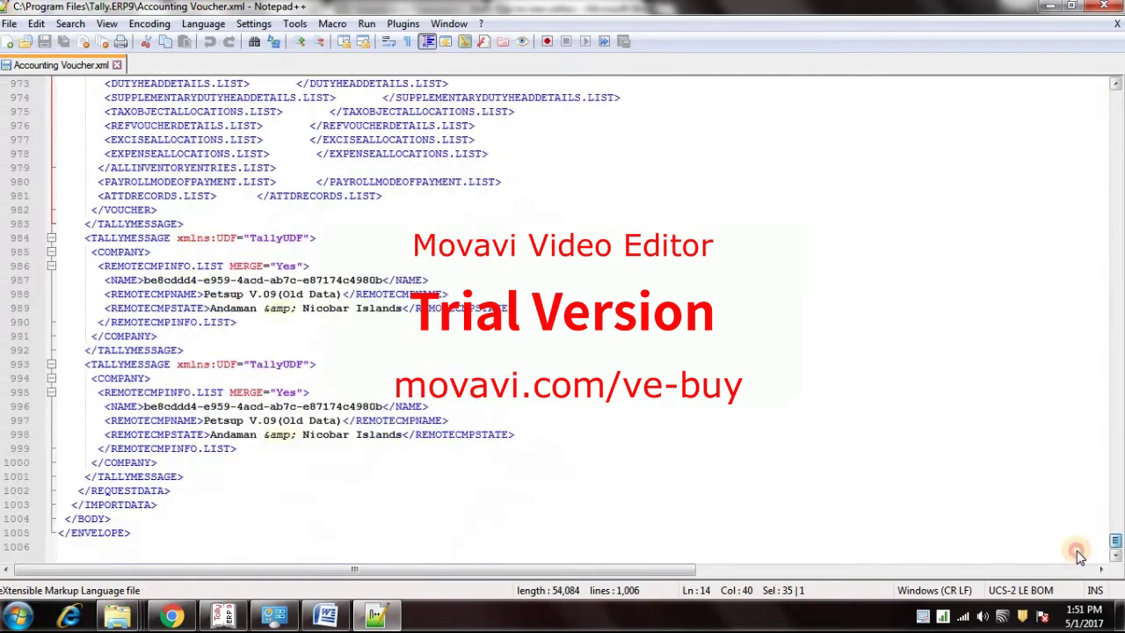
pyautogui.keyDown('shift'); pyautogui.click(185, 475); pyautogui.keyUp('shift')
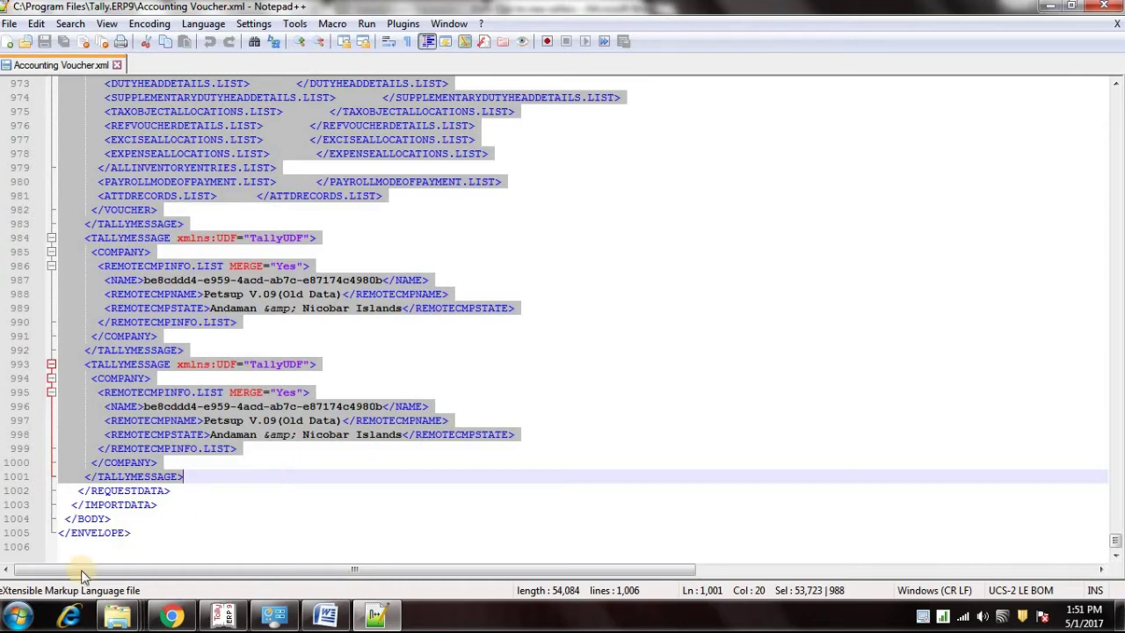
# Step: Start a new blank document in Microsoft Office Word 2007 and paste the copied TALLYMESSAGE XML into it
pyautogui.click(18, 616)
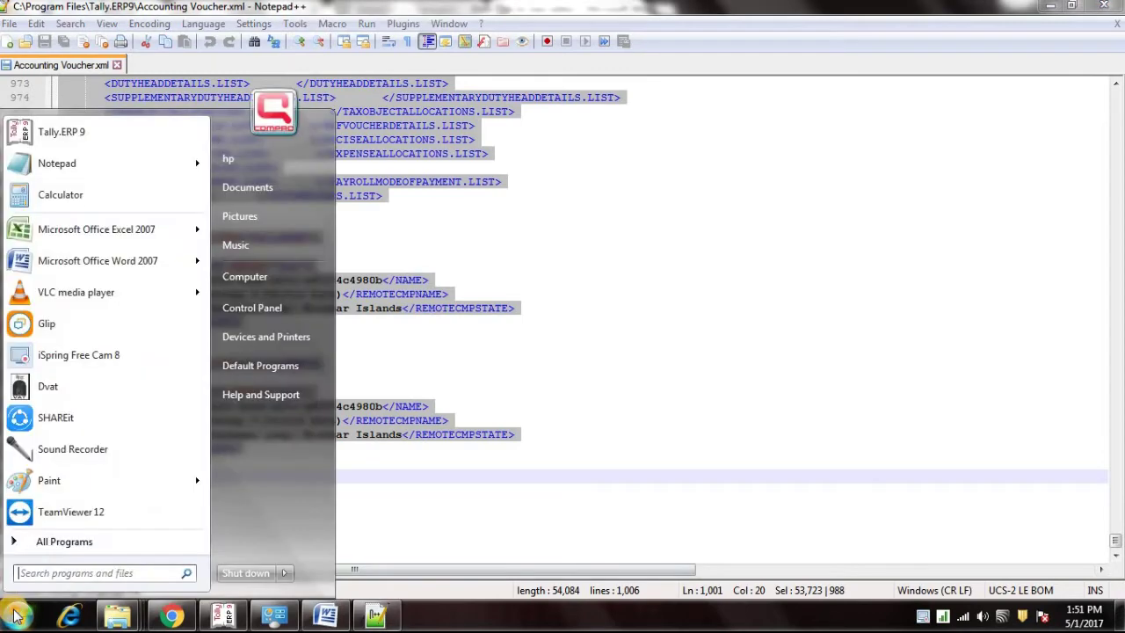
pyautogui.click(70, 263)
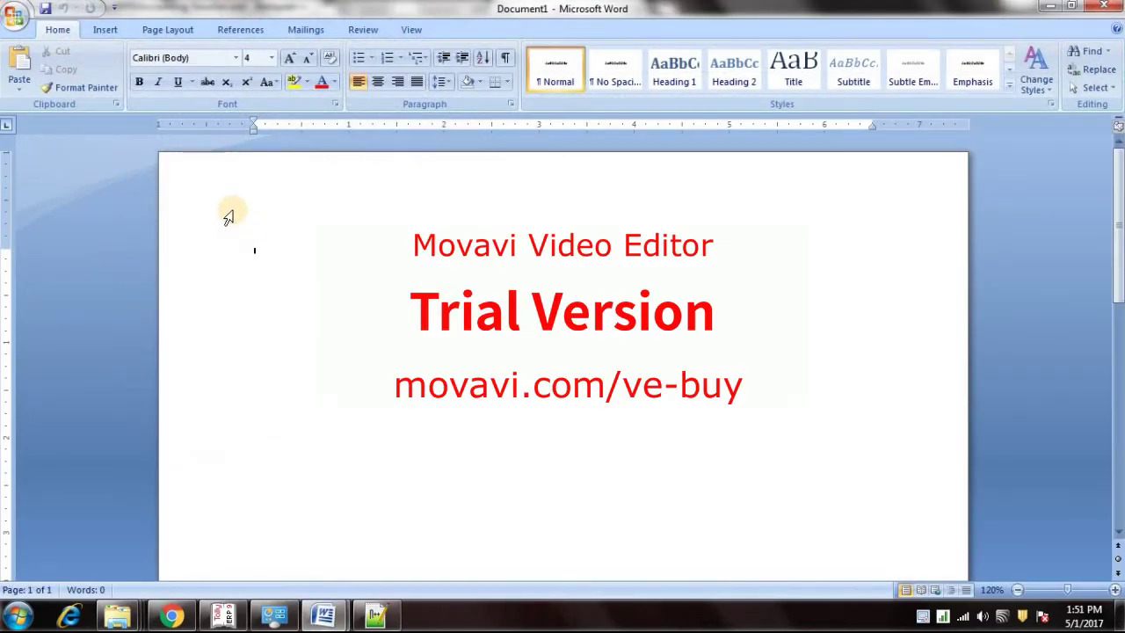
pyautogui.hotkey('ctrl', 'v')
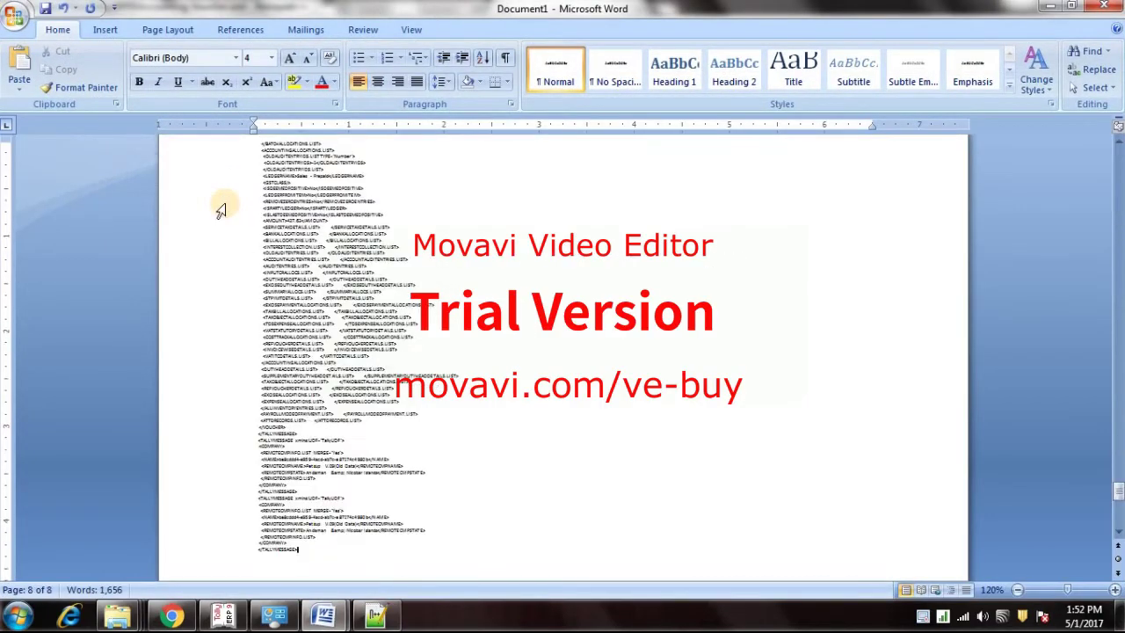
# Step: Set the font size of all the pasted XML text to 11 and return to the document's beginning
pyautogui.hotkey('ctrl', 'a')
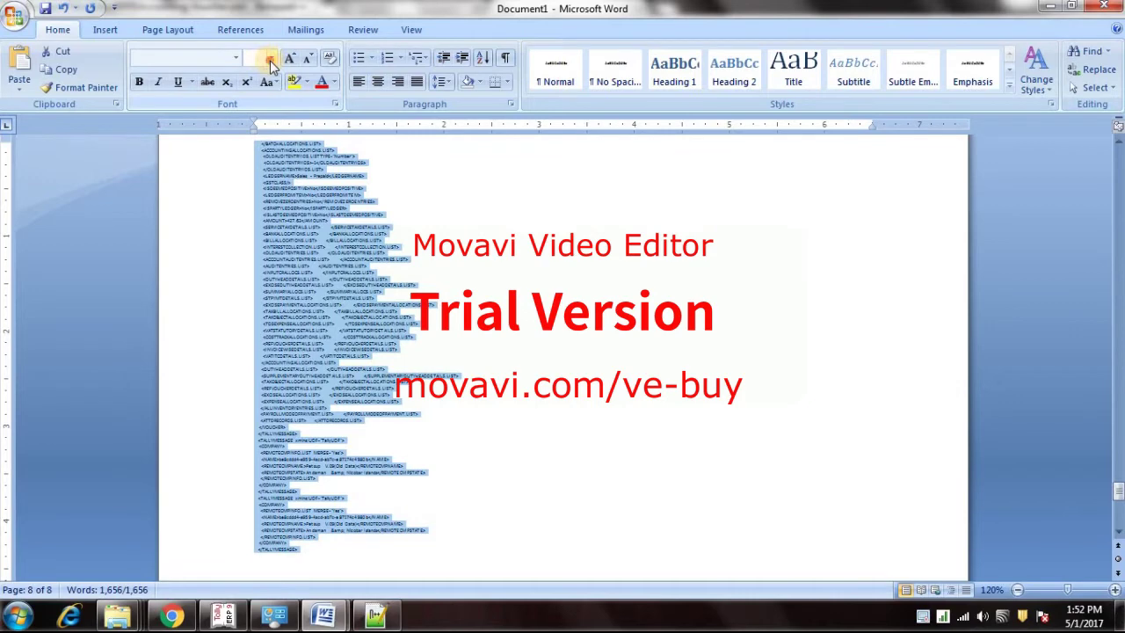
pyautogui.click(271, 58)
pyautogui.click(259, 121)
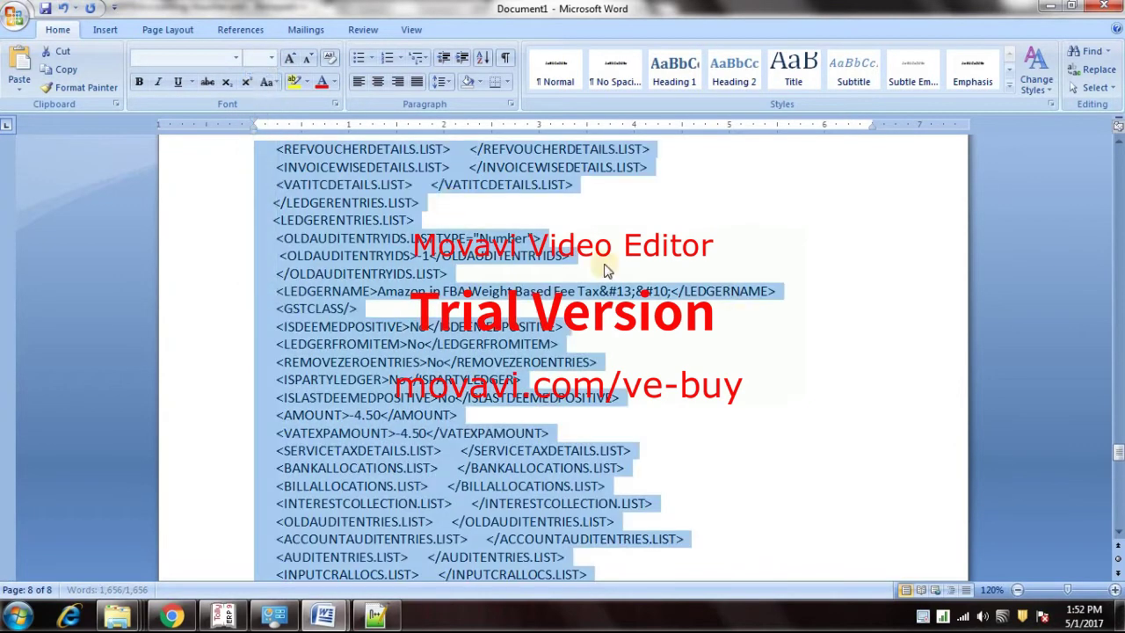
pyautogui.scroll(5, 843, 416)
pyautogui.scroll(3, 843, 416)
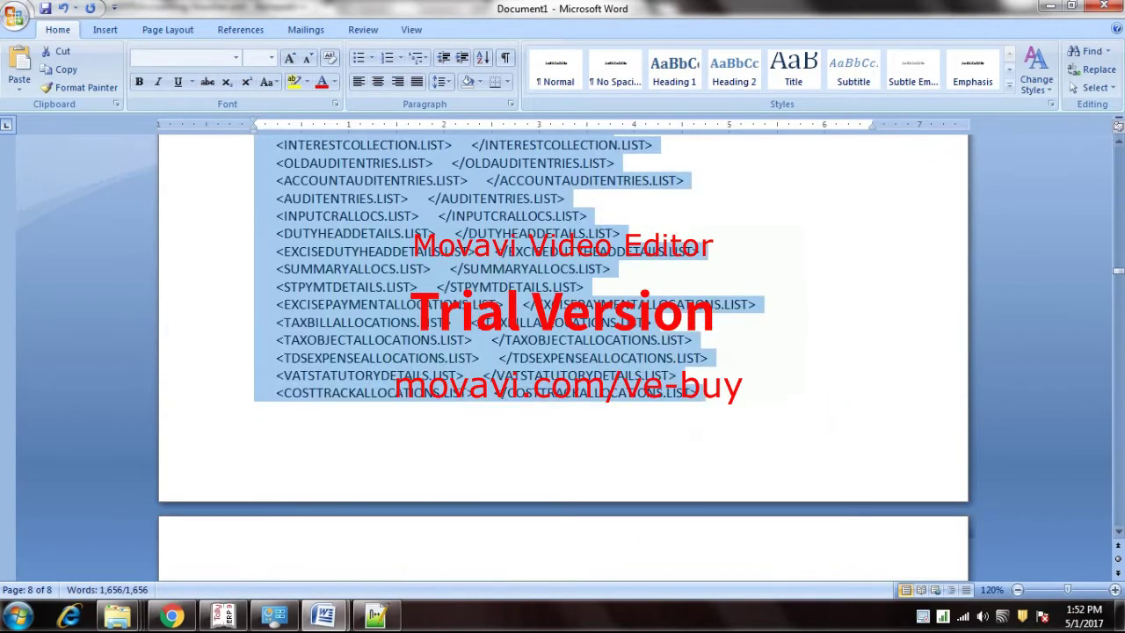
pyautogui.moveTo(1119, 275); pyautogui.dragTo(1117, 145)
pyautogui.click(758, 374)
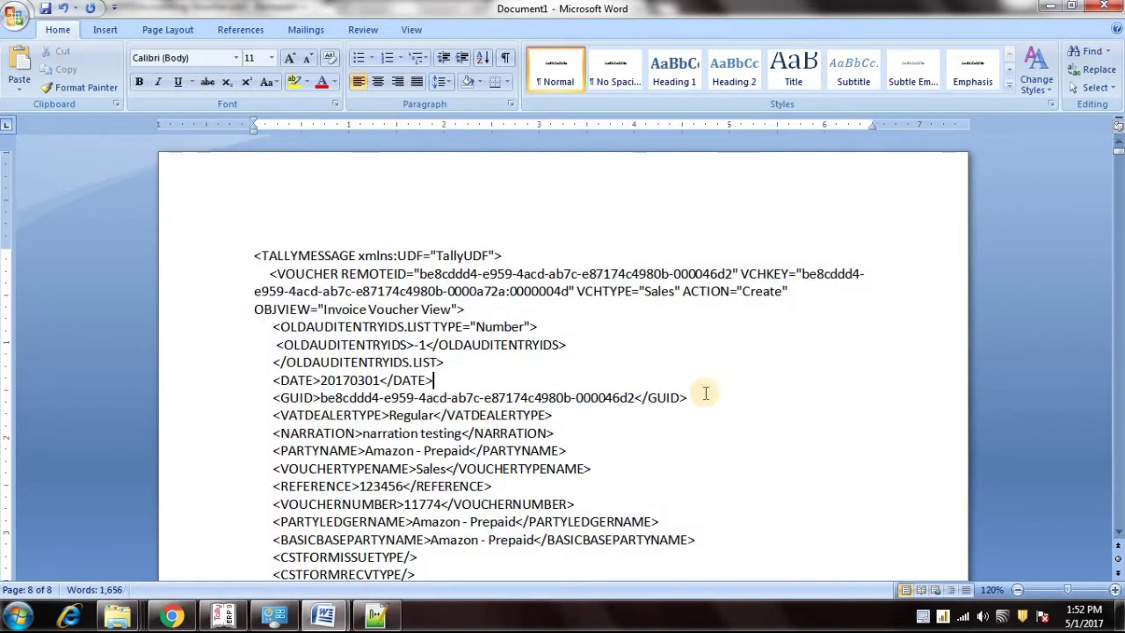
# Step: Read the Step4 instructions on removing unique identifiers in Daily Tips to new sellers, and return to the XML document
pyautogui.moveTo(320, 614)
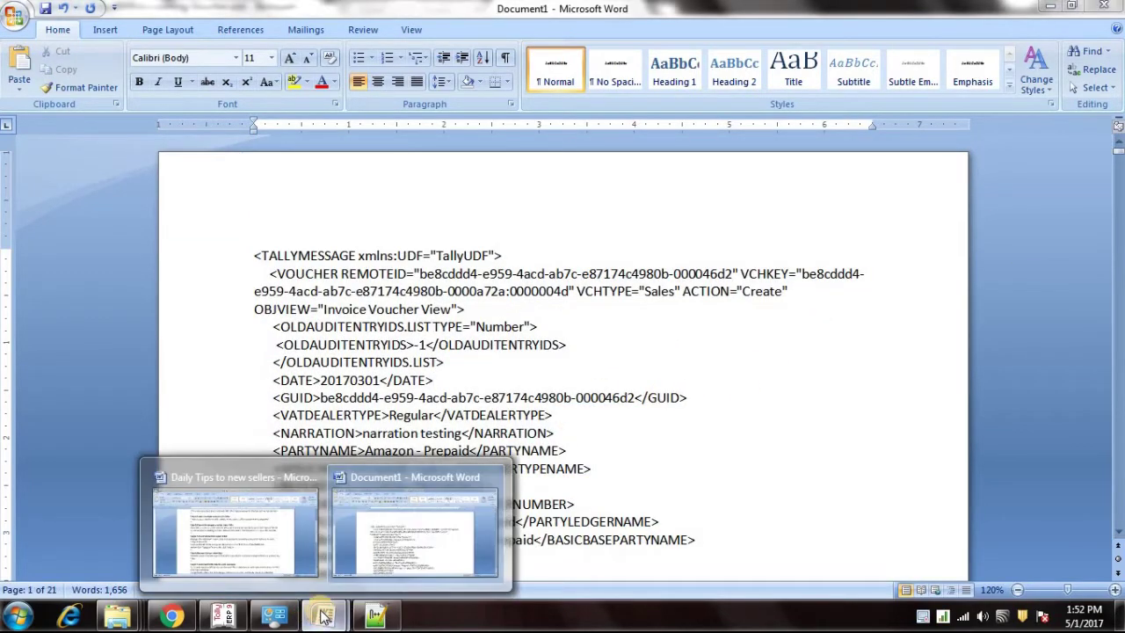
pyautogui.click(281, 563)
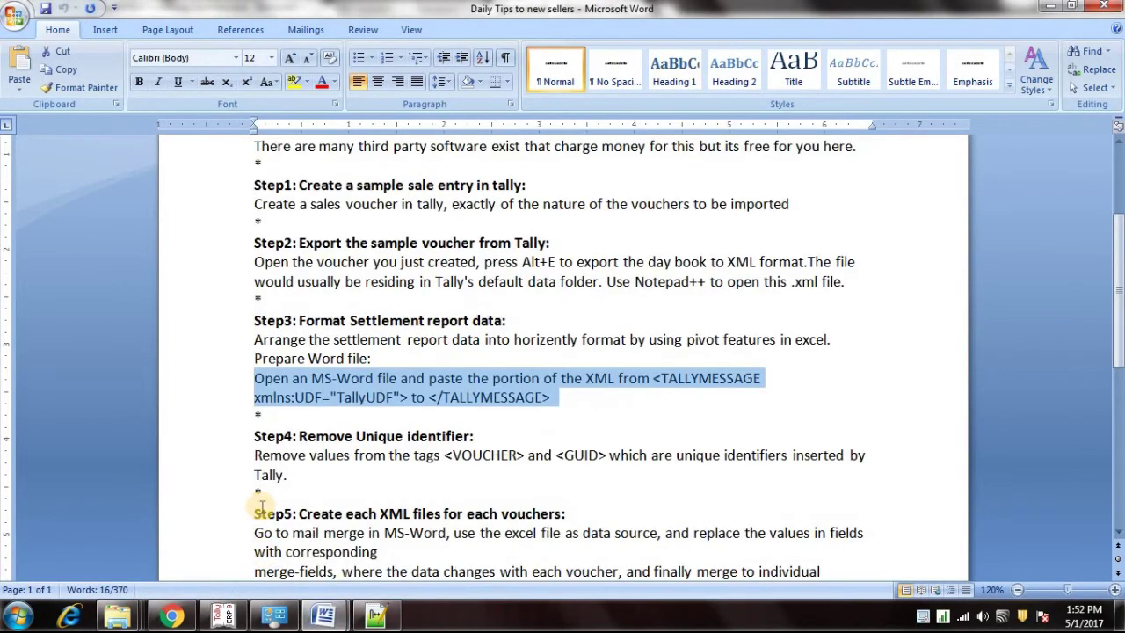
pyautogui.scroll(-6, 262, 502)
pyautogui.scroll(2, 259, 326)
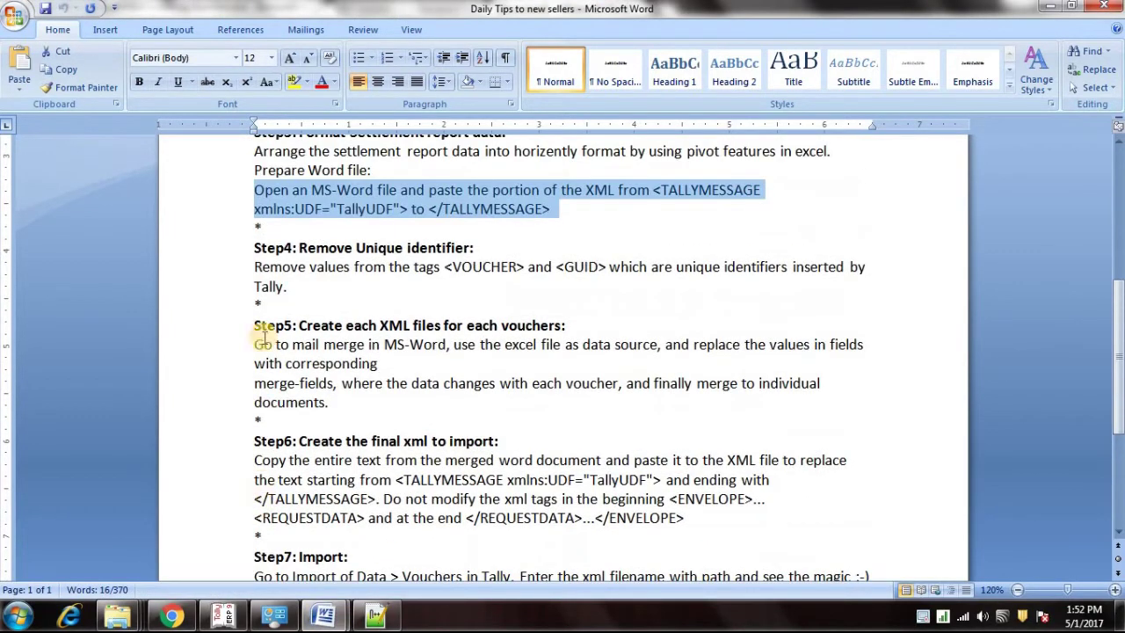
pyautogui.click(234, 248)
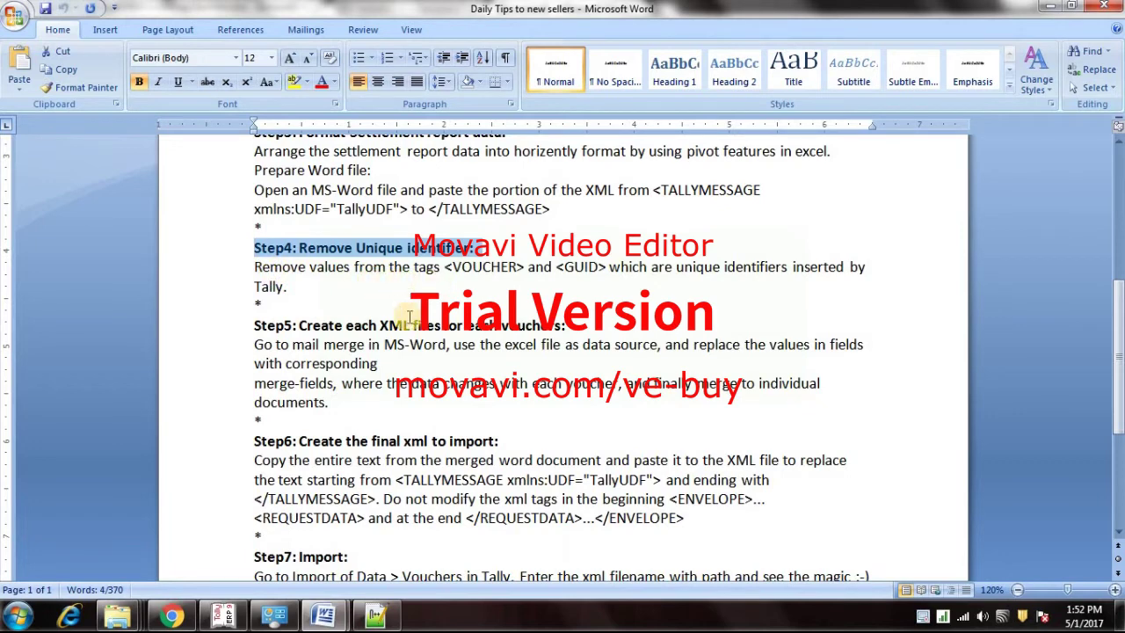
pyautogui.moveTo(254, 267); pyautogui.dragTo(484, 284)
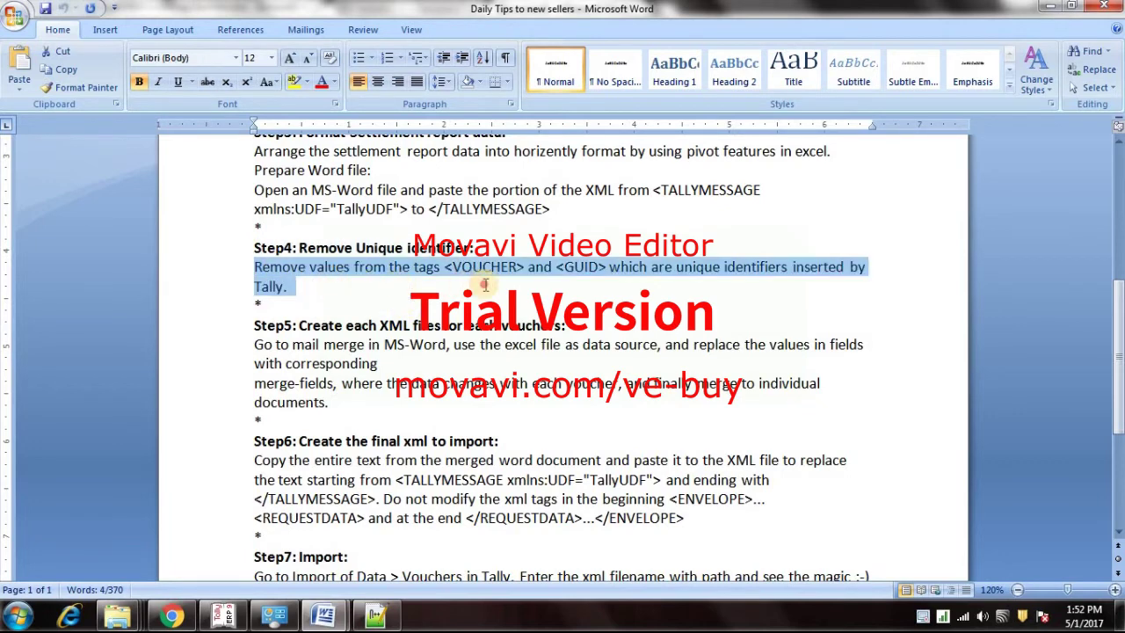
pyautogui.moveTo(327, 619)
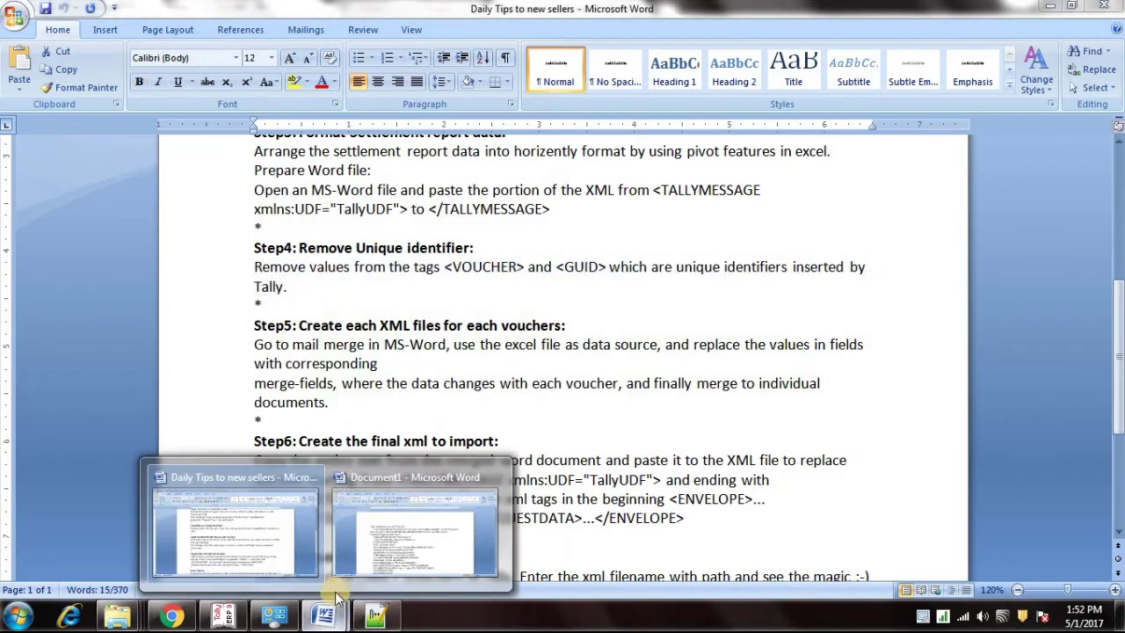
pyautogui.click(371, 552)
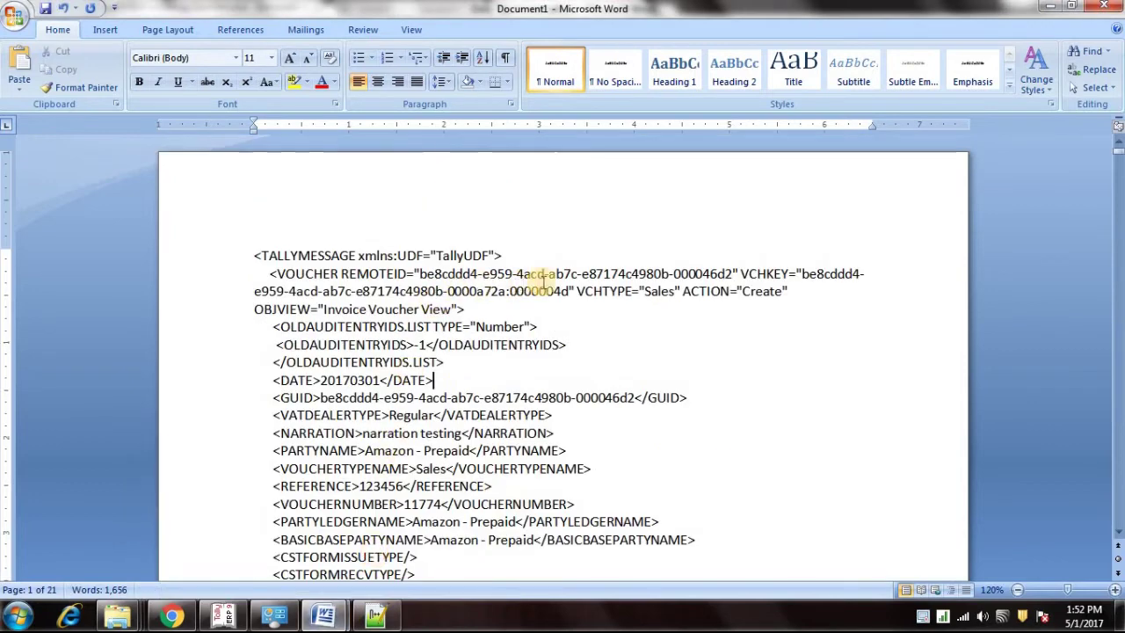
# Step: Delete the REMOTEID value in the VOUCHER tag and the value between the GUID tags, keeping the tags themselves
pyautogui.moveTo(731, 273); pyautogui.dragTo(420, 275)
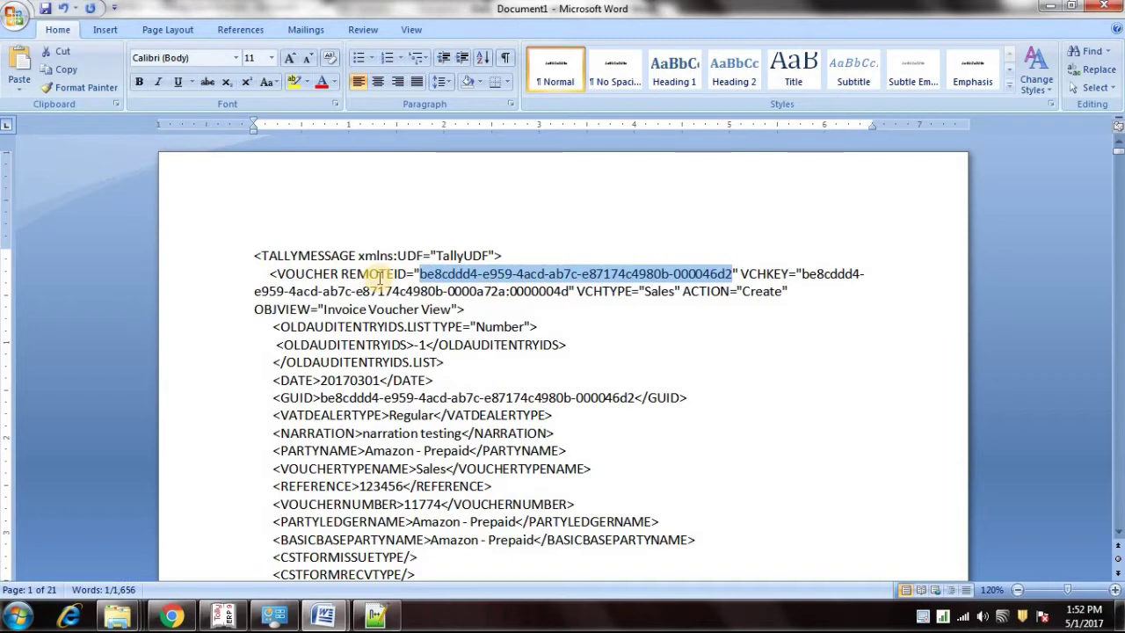
pyautogui.press('Delete')
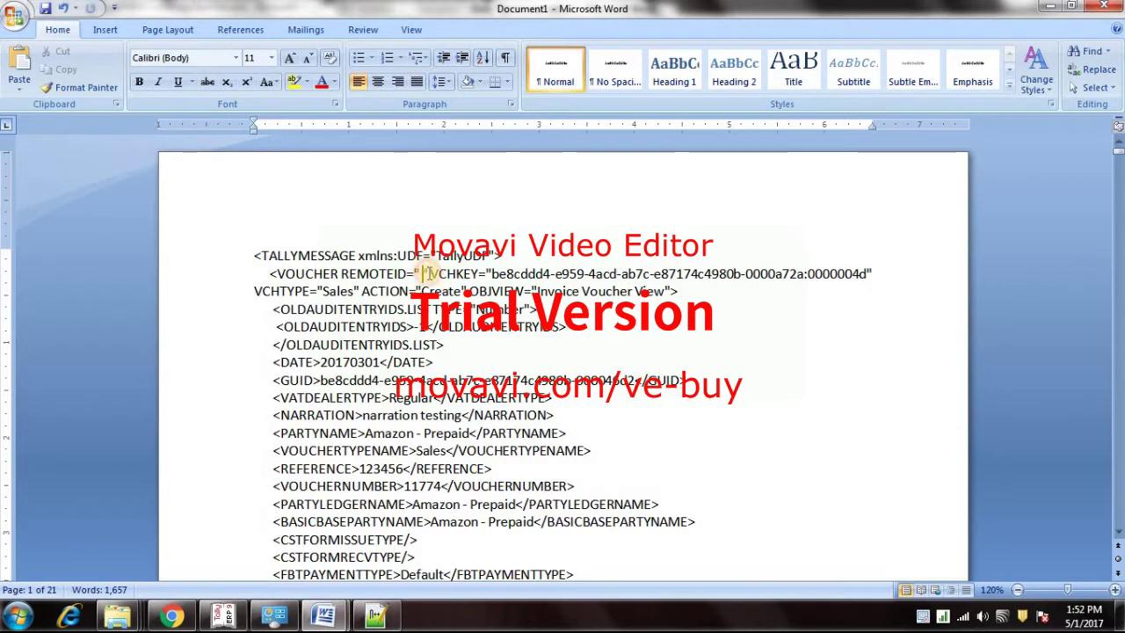
pyautogui.moveTo(633, 380); pyautogui.dragTo(322, 380)
pyautogui.press('Delete')
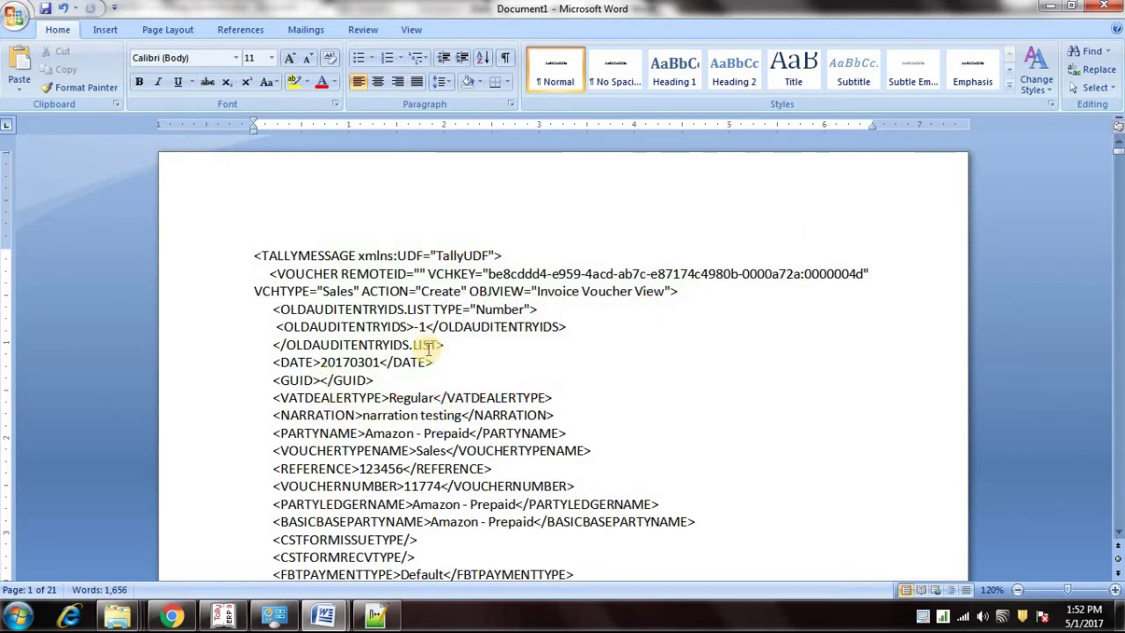
# Step: Save the XML document as a Word Document named Order_Template in the Required file folder on the Desktop
pyautogui.hotkey('ctrl', 's')
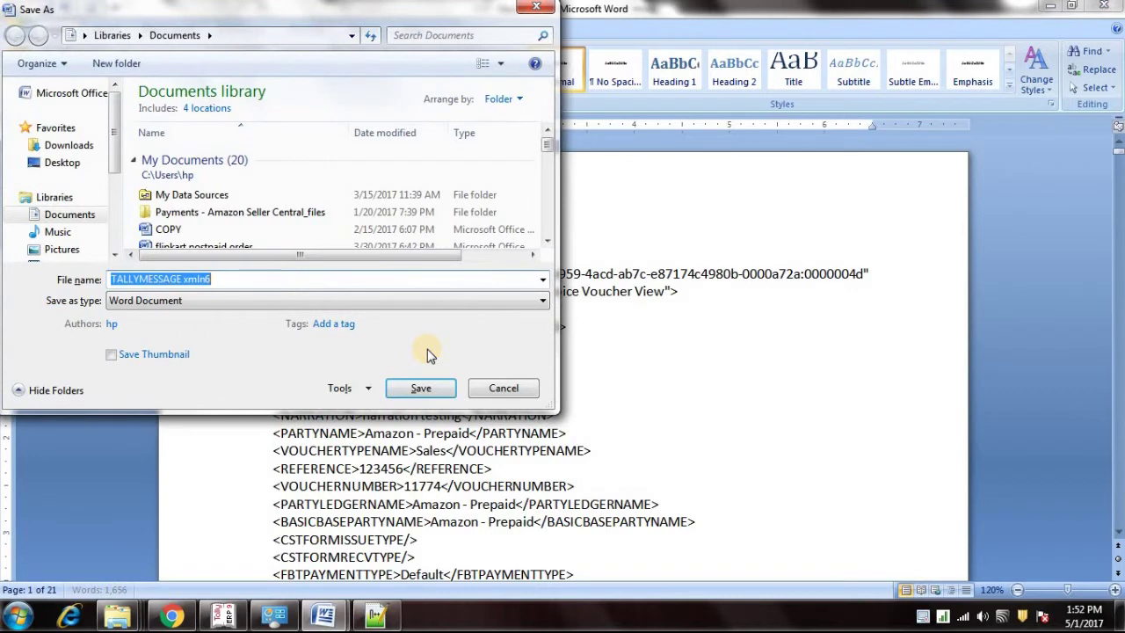
pyautogui.write('Or')
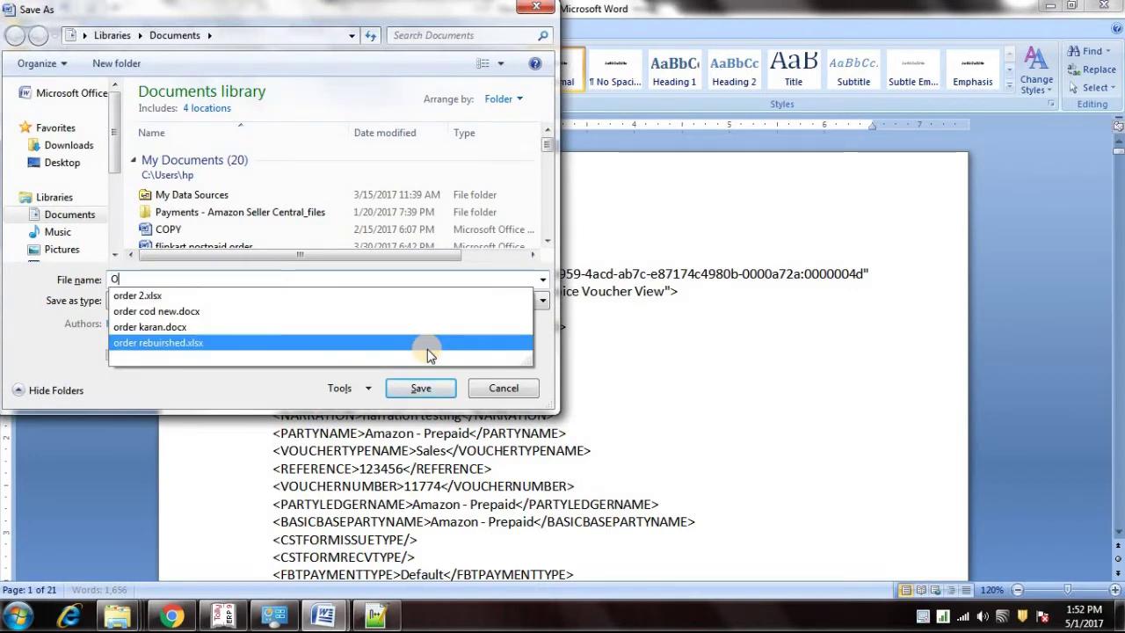
pyautogui.press('BackSpace')
pyautogui.press('BackSpace')
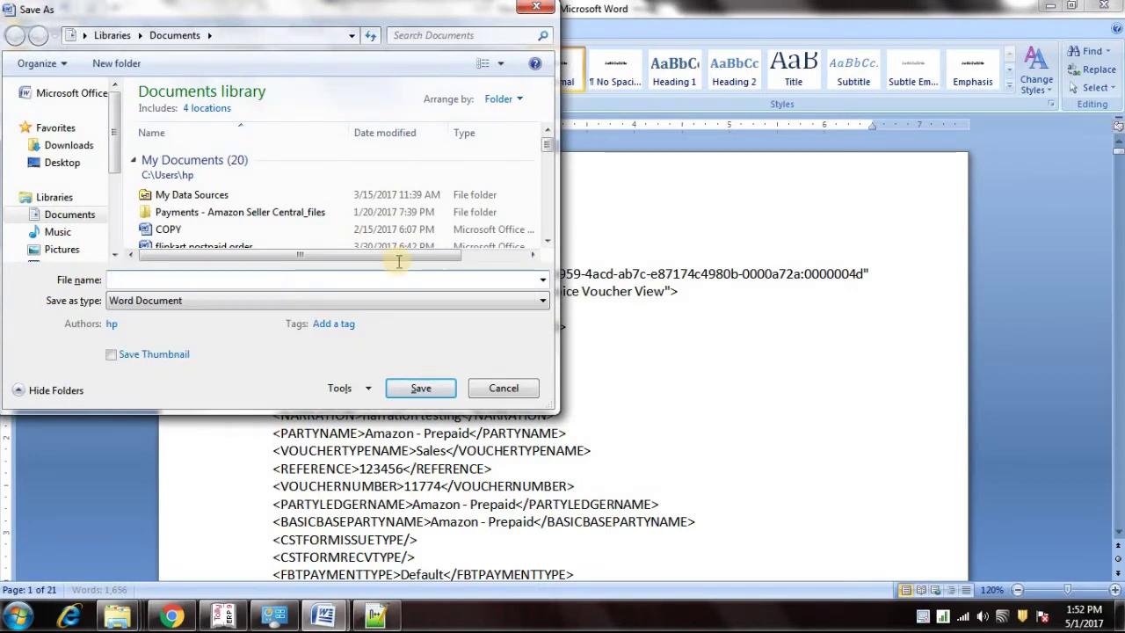
pyautogui.click(58, 162)
pyautogui.scroll(-2, 226, 188)
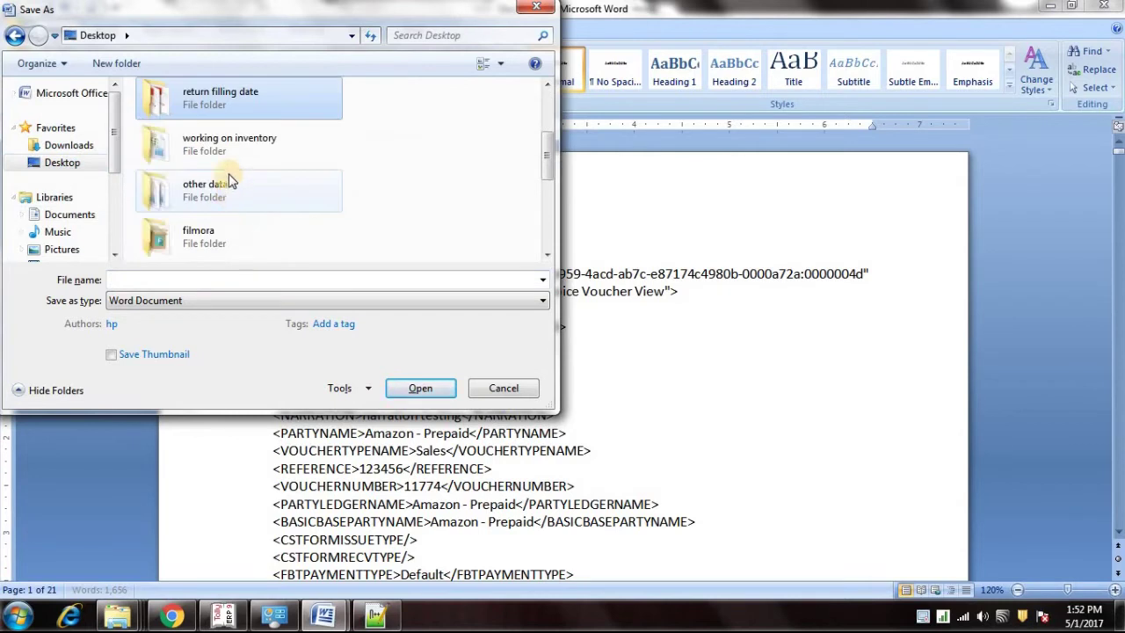
pyautogui.scroll(2, 230, 180)
pyautogui.doubleClick(225, 98)
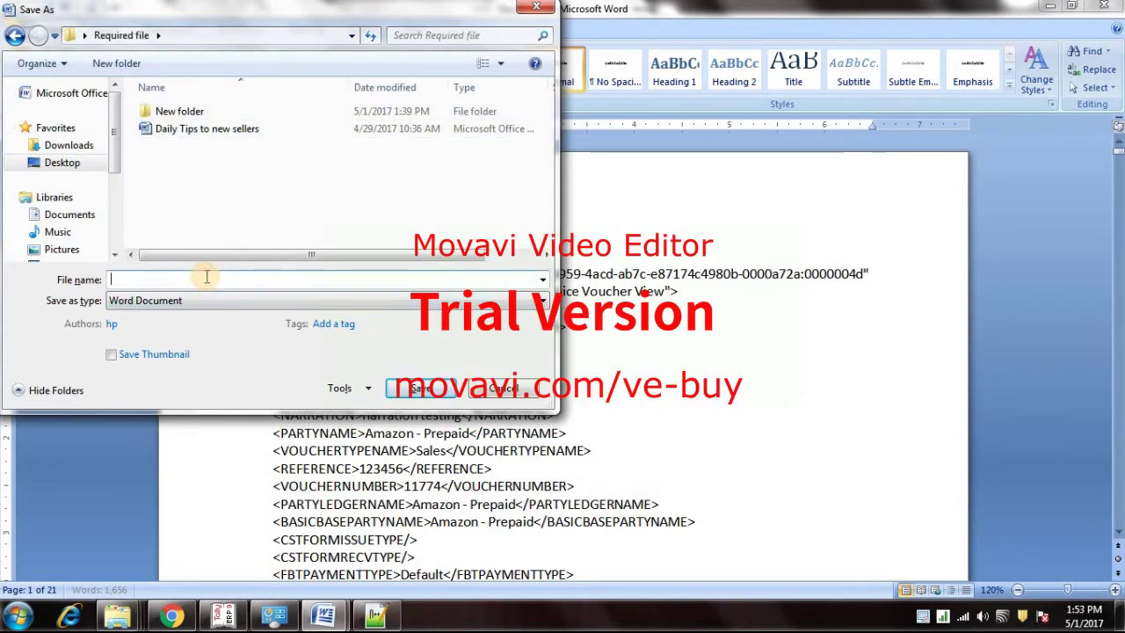
pyautogui.write('Ored')
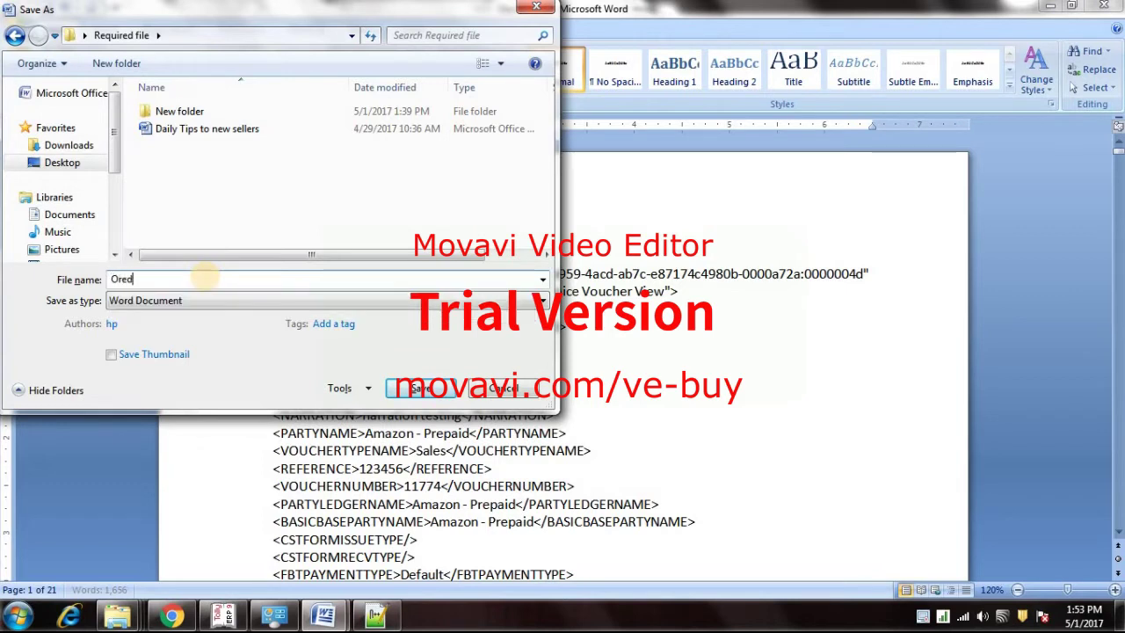
pyautogui.press('BackSpace')
pyautogui.press('BackSpace')
pyautogui.write('der_Tem')
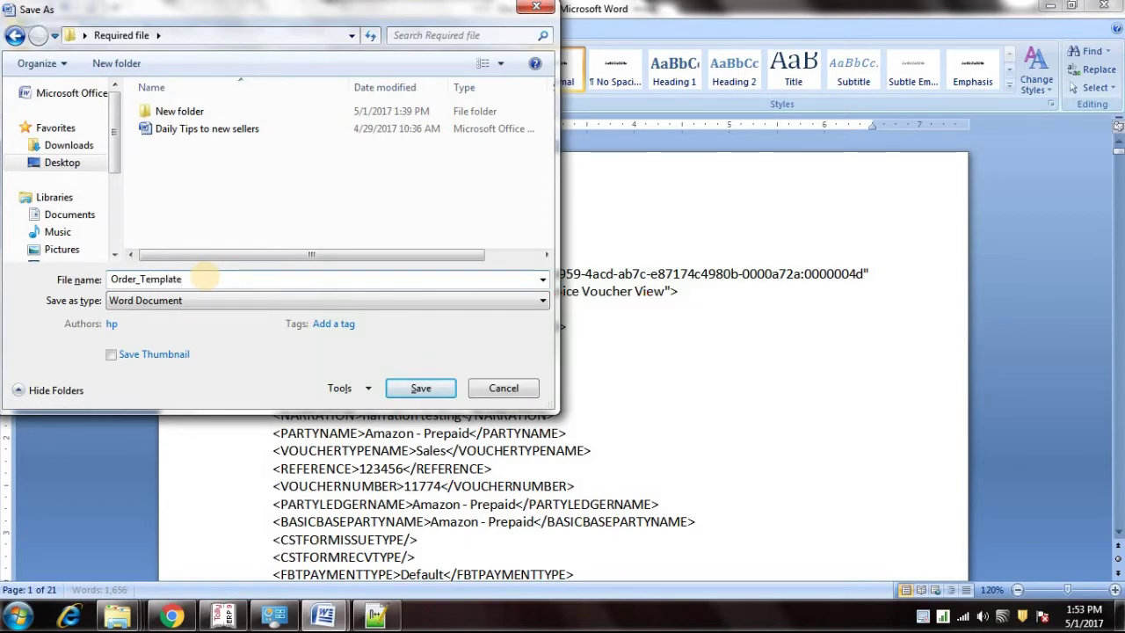
pyautogui.write('plate')
pyautogui.press('Return')
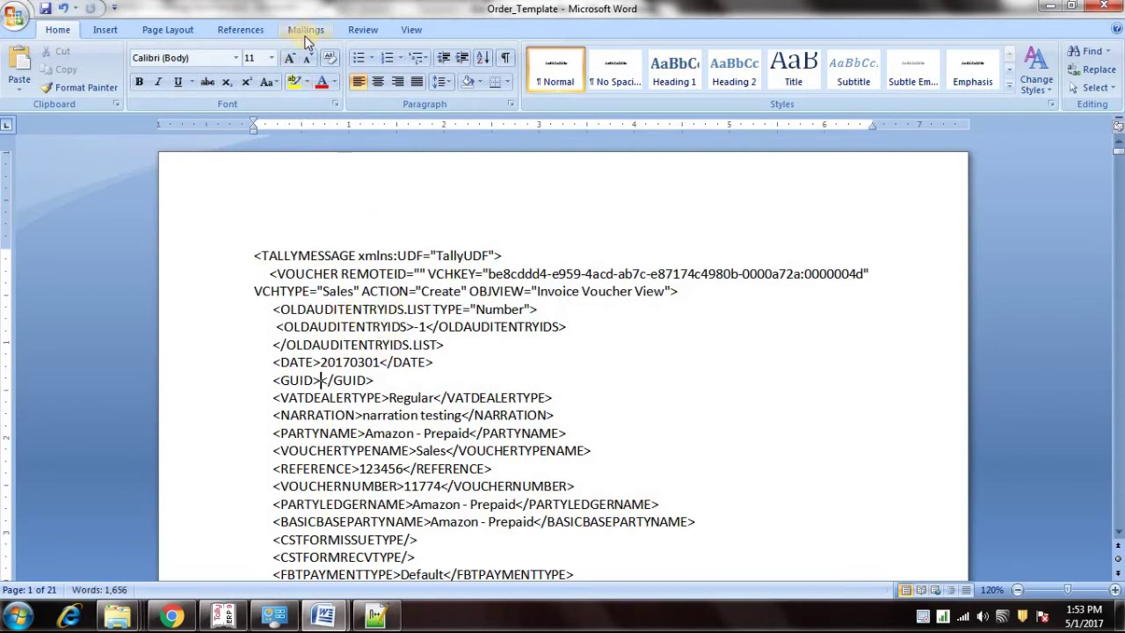
# Step: Read the Step5 mail merge instructions in Daily Tips to new sellers, and return to the Order_Template document
pyautogui.moveTo(324, 615)
pyautogui.click(278, 547)
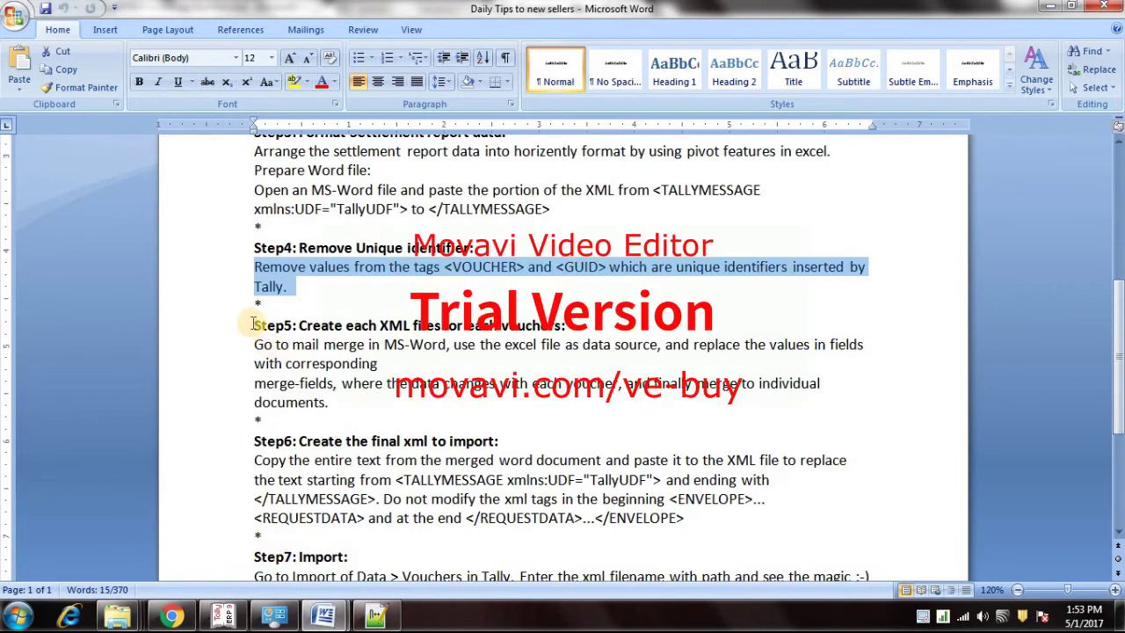
pyautogui.moveTo(252, 326); pyautogui.dragTo(502, 397)
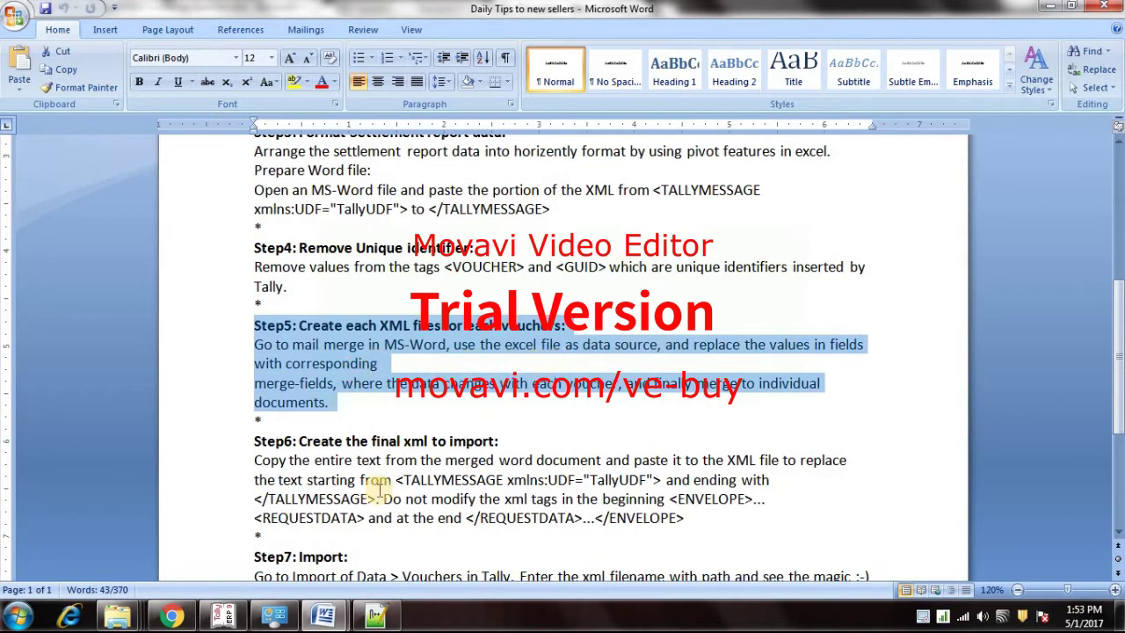
pyautogui.moveTo(324, 615)
pyautogui.click(387, 543)
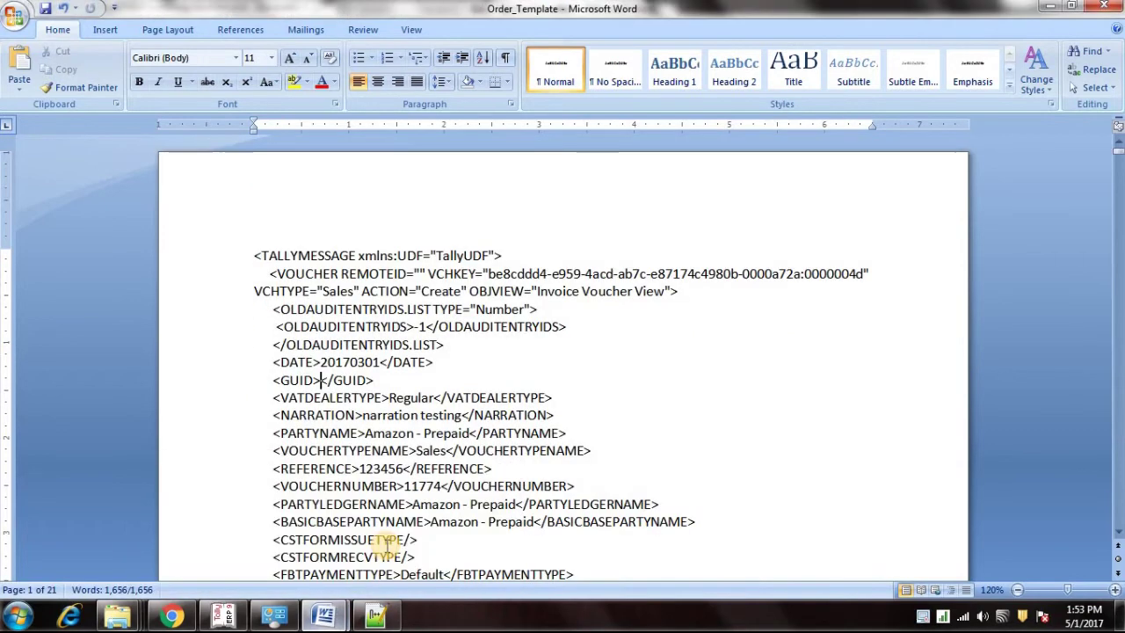
# Step: Choose the existing Order workbook in the Required file folder on the Desktop as the mail merge recipient list
pyautogui.click(303, 30)
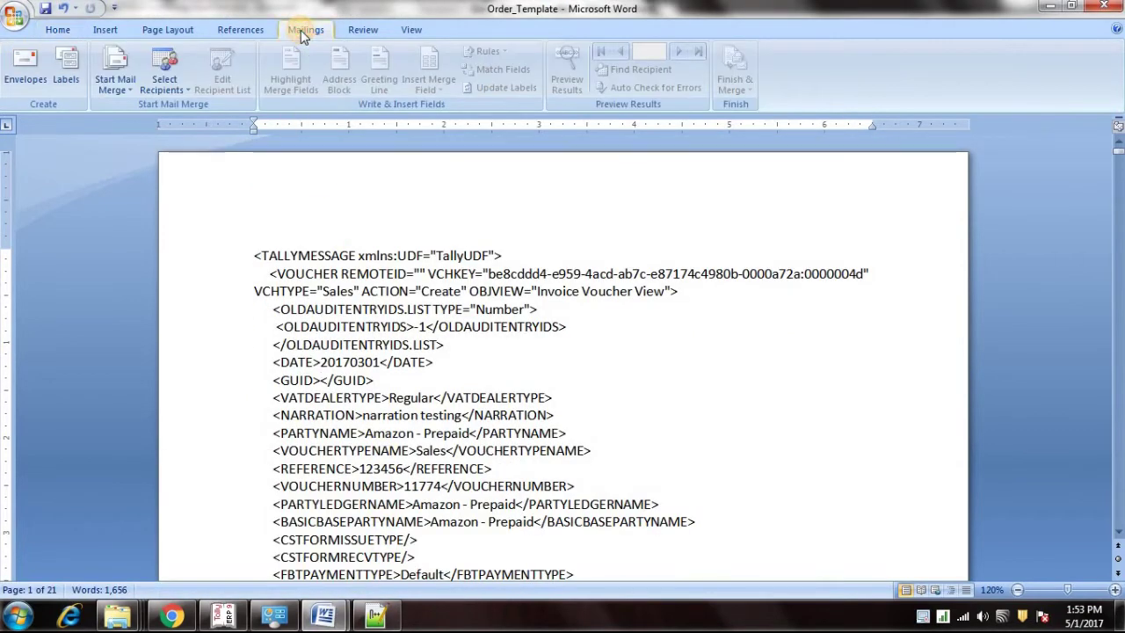
pyautogui.click(171, 95)
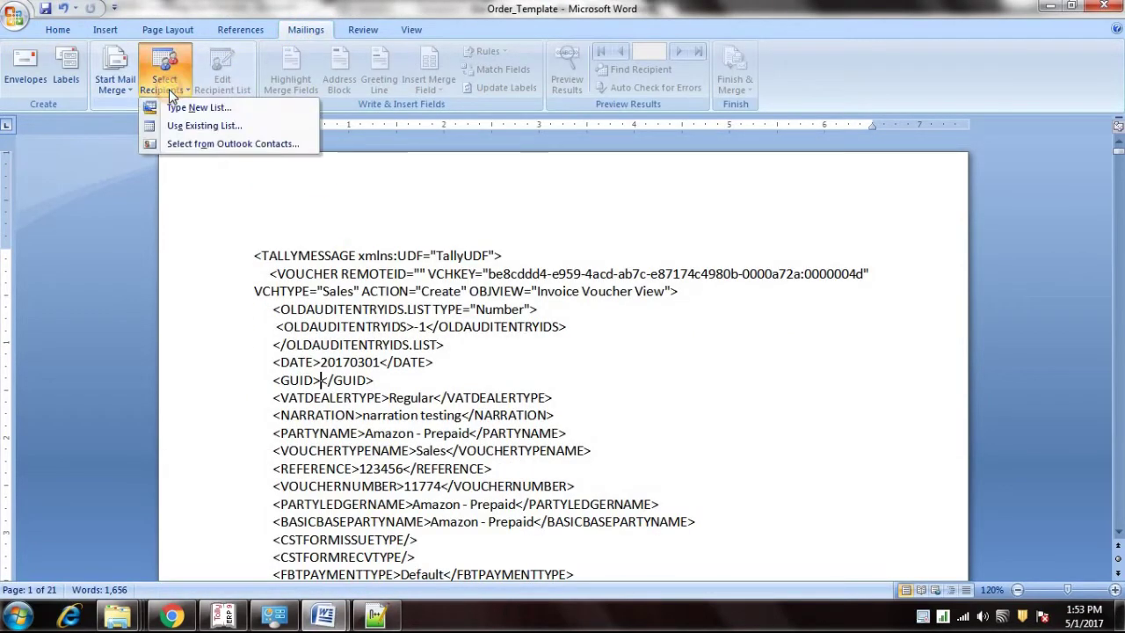
pyautogui.click(175, 126)
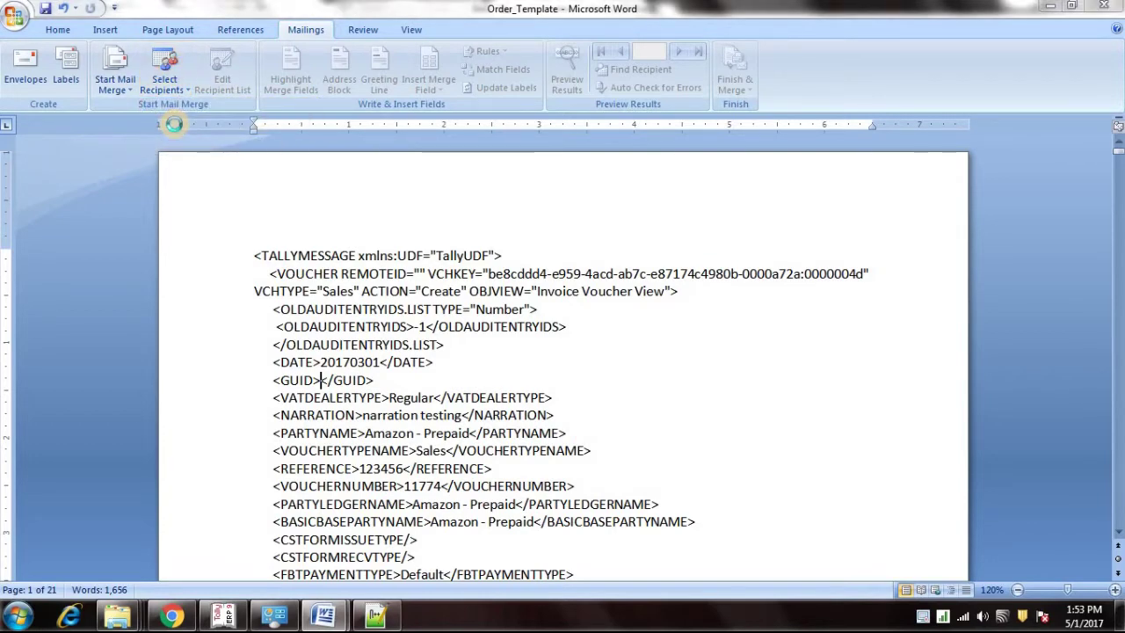
pyautogui.click(76, 125)
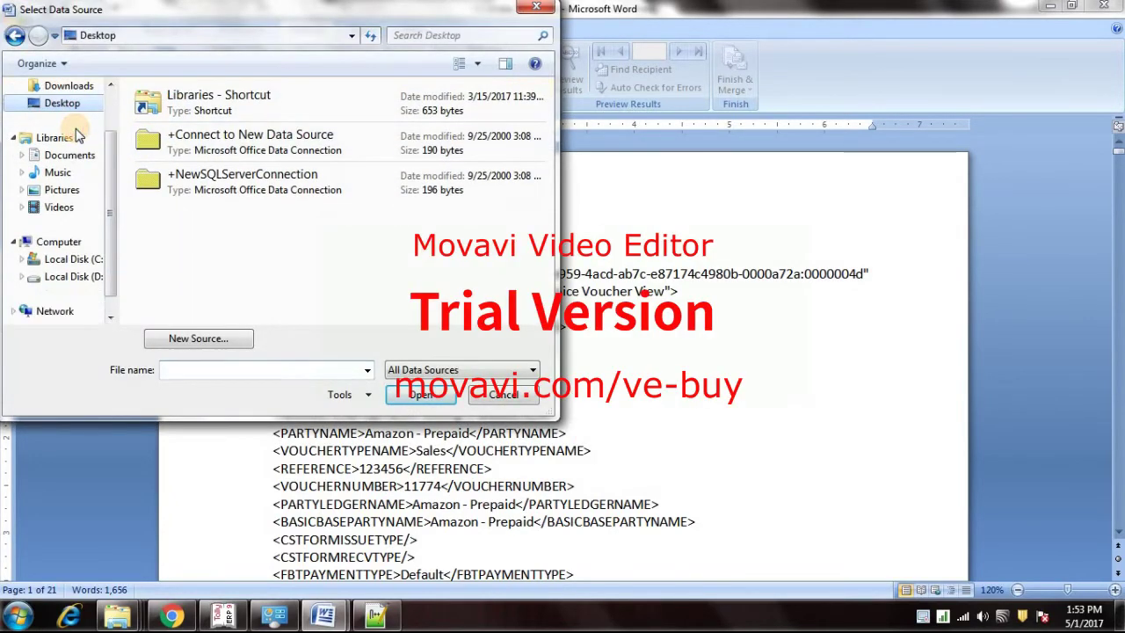
pyautogui.click(192, 165)
pyautogui.click(193, 282)
pyautogui.scroll(5, 202, 176)
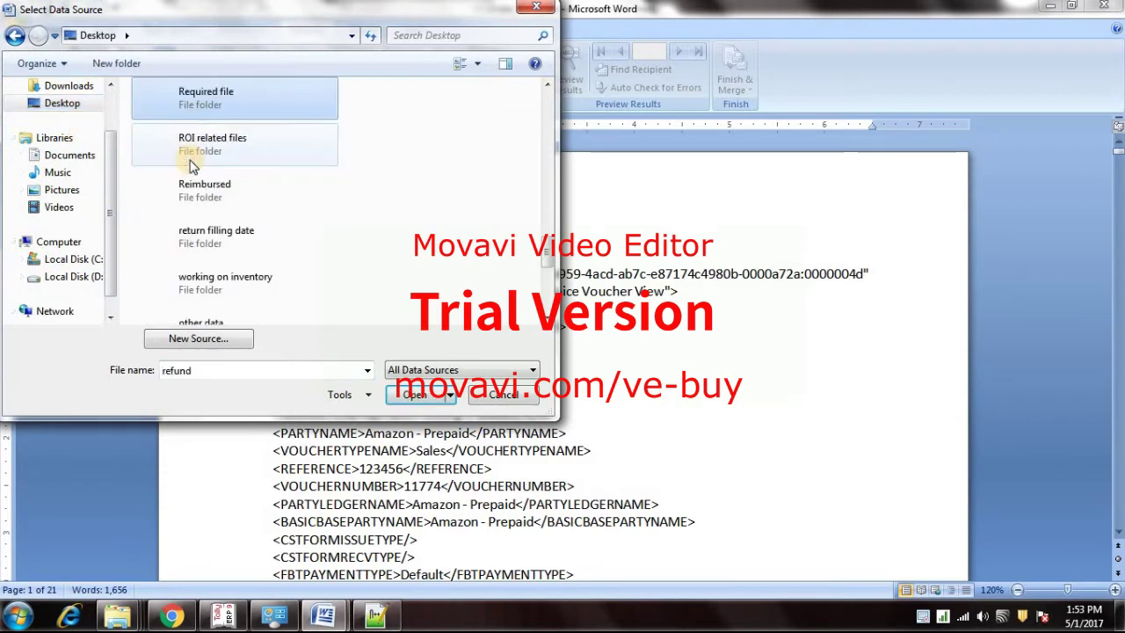
pyautogui.doubleClick(205, 104)
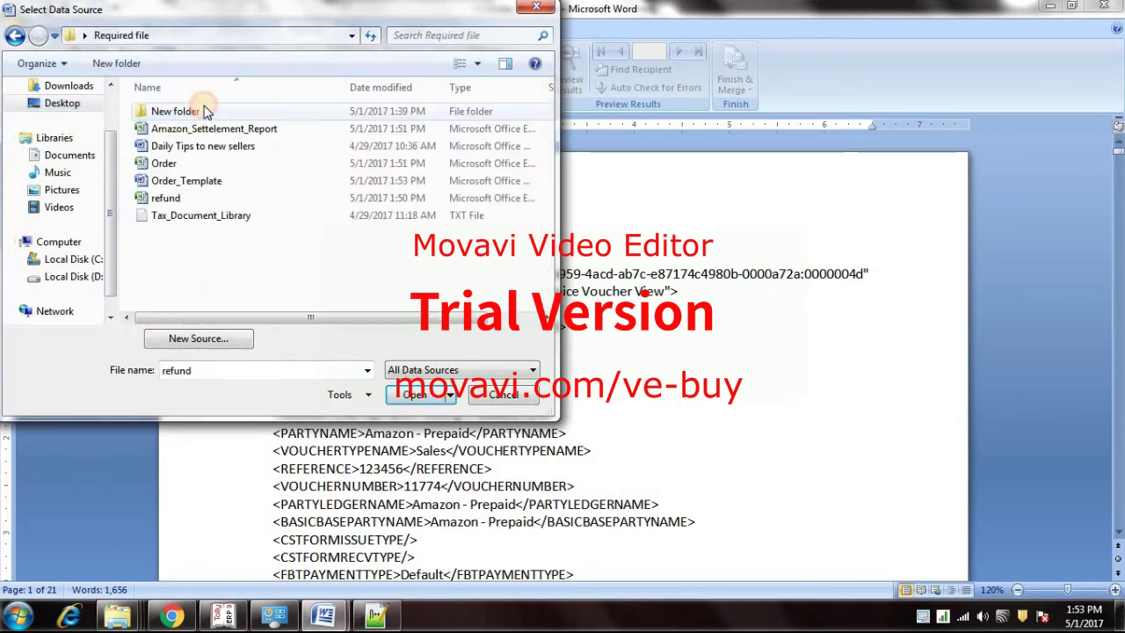
pyautogui.click(167, 165)
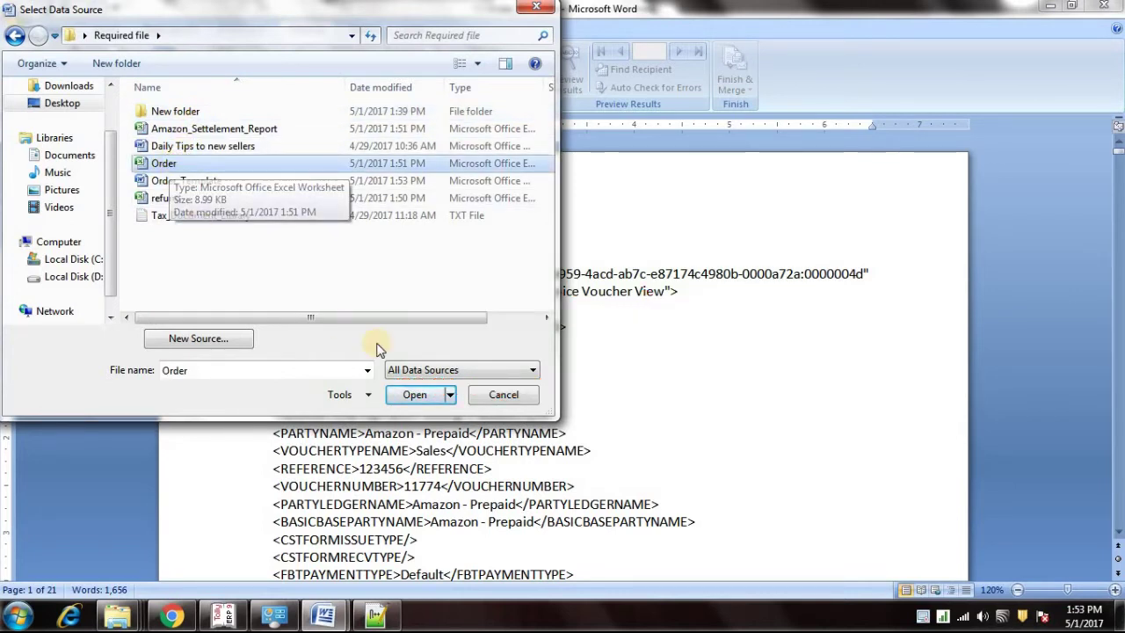
pyautogui.click(415, 395)
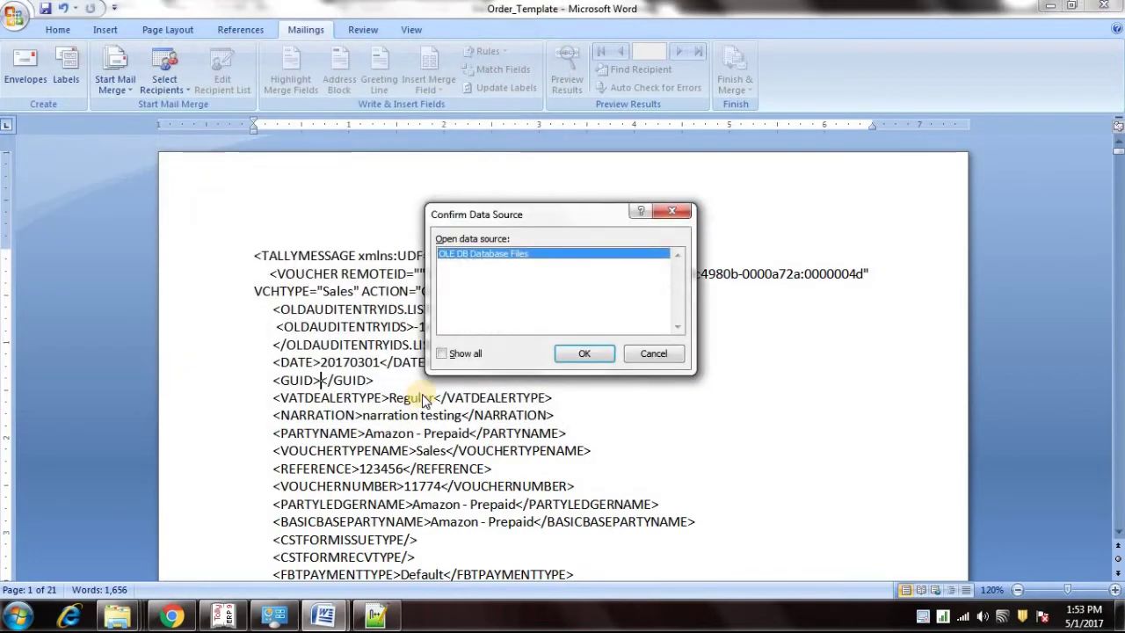
# Step: Show all data source types and connect through MS Excel Worksheets via DDE (*.xls), using the Entire Spreadsheet range
pyautogui.click(444, 354)
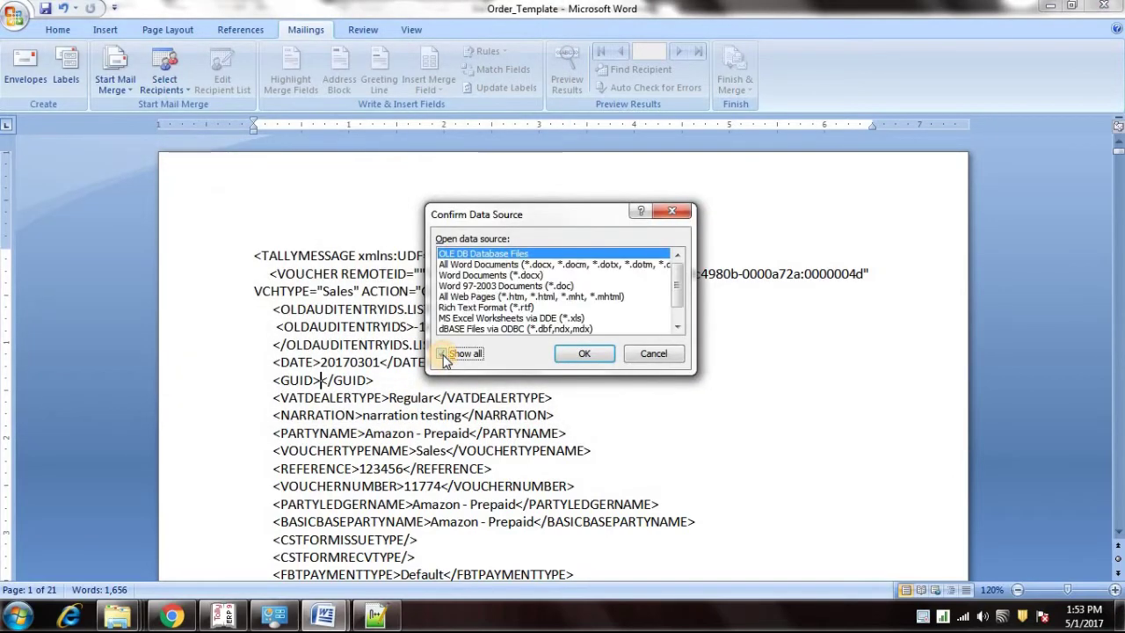
pyautogui.click(504, 319)
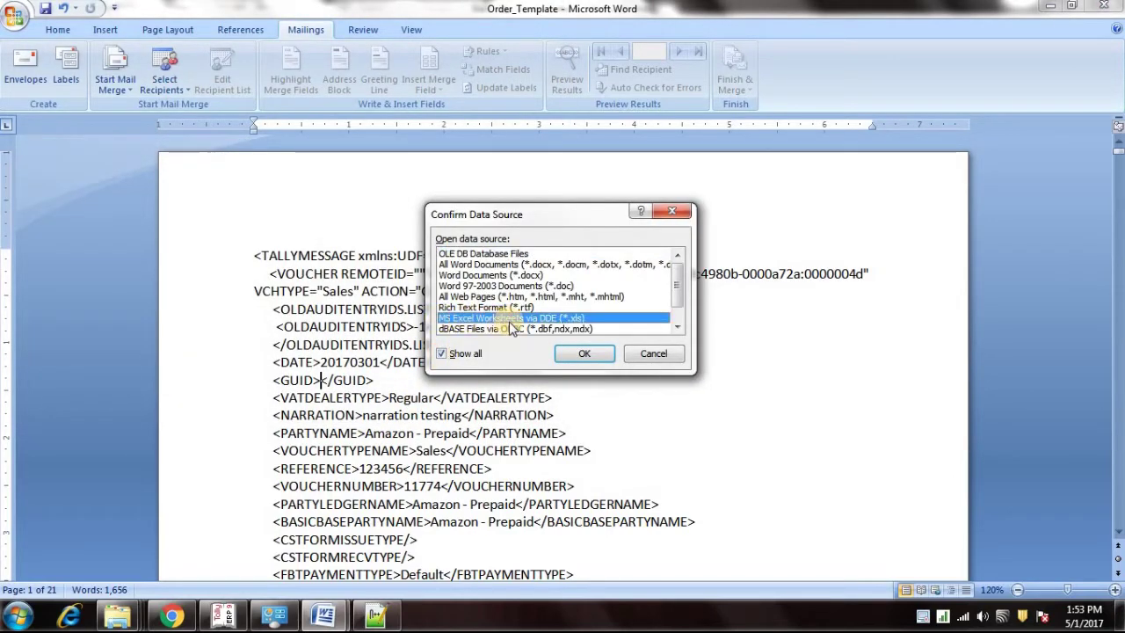
pyautogui.click(585, 356)
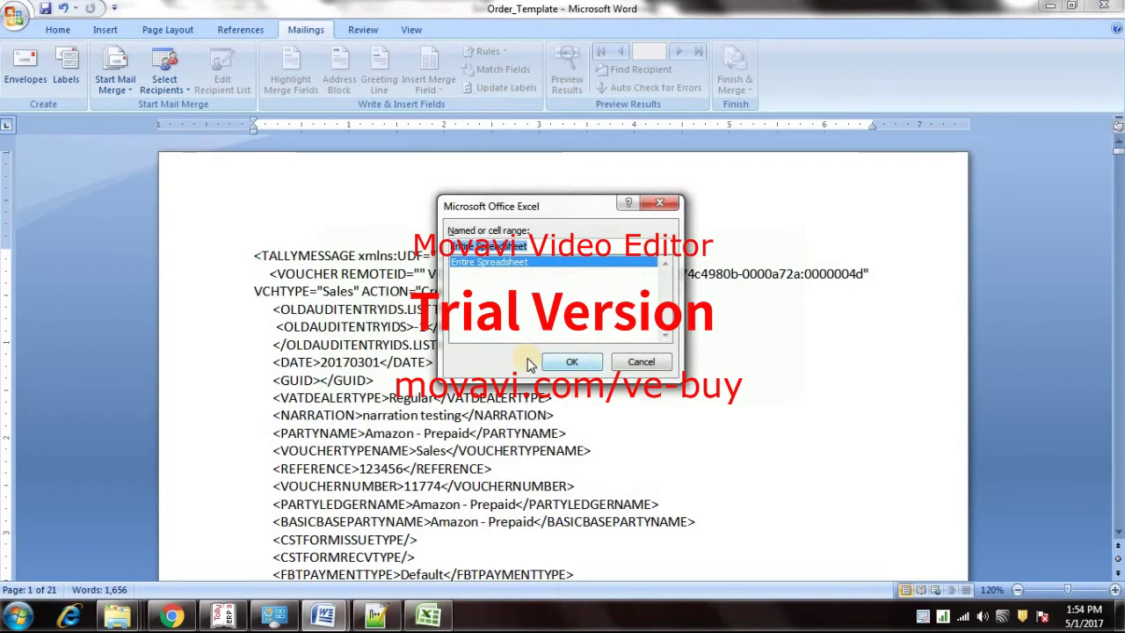
pyautogui.click(565, 365)
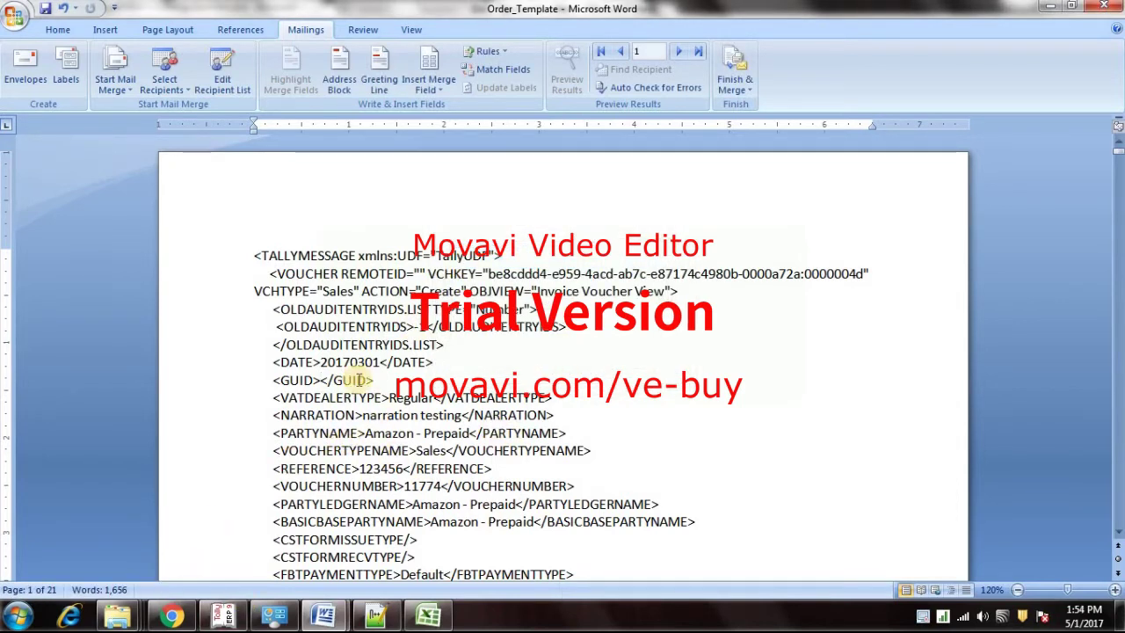
# Step: Replace the value between the DATE tags with the Date merge field and highlight the DATE line in yellow
pyautogui.click(429, 84)
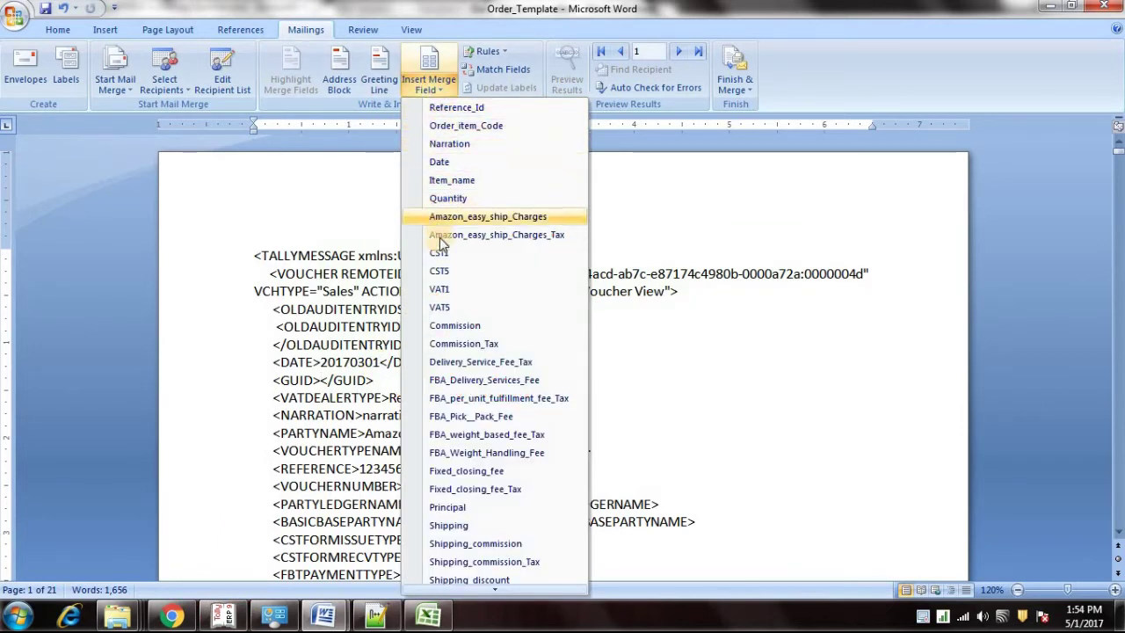
pyautogui.scroll(-2, 457, 448)
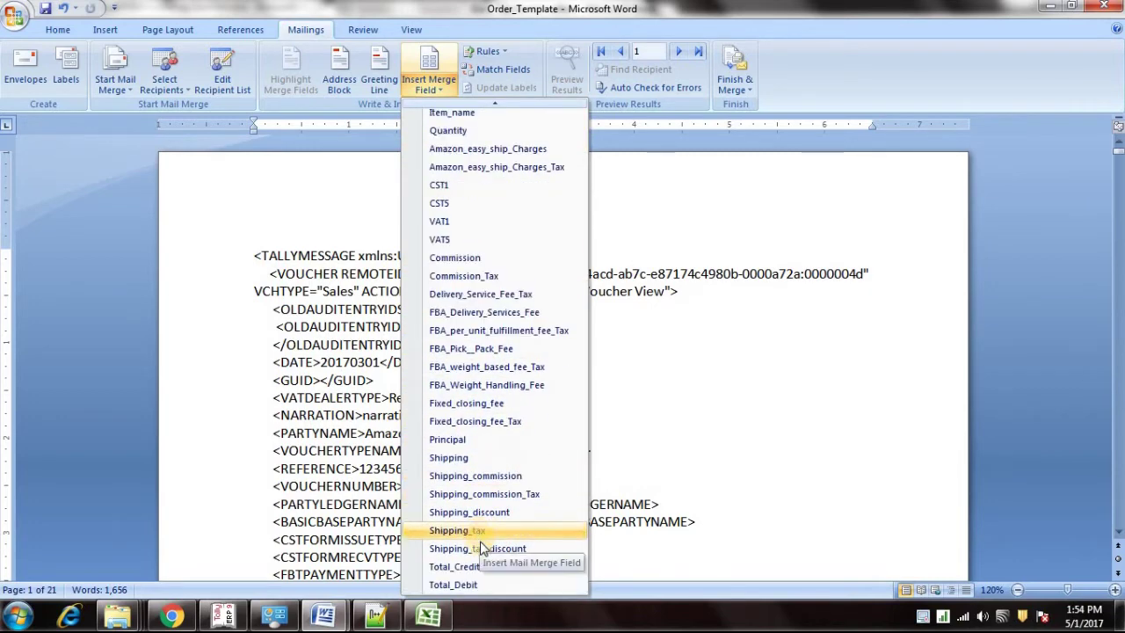
pyautogui.scroll(2, 474, 534)
pyautogui.click(683, 207)
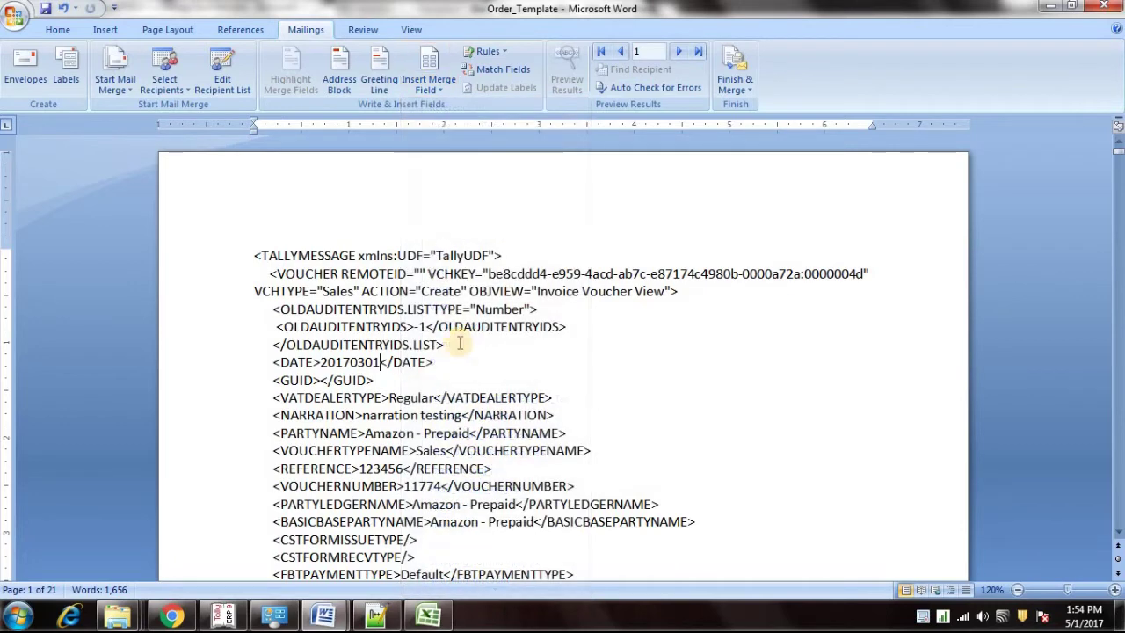
pyautogui.press('BackSpace')
pyautogui.press('BackSpace')
pyautogui.press('BackSpace')
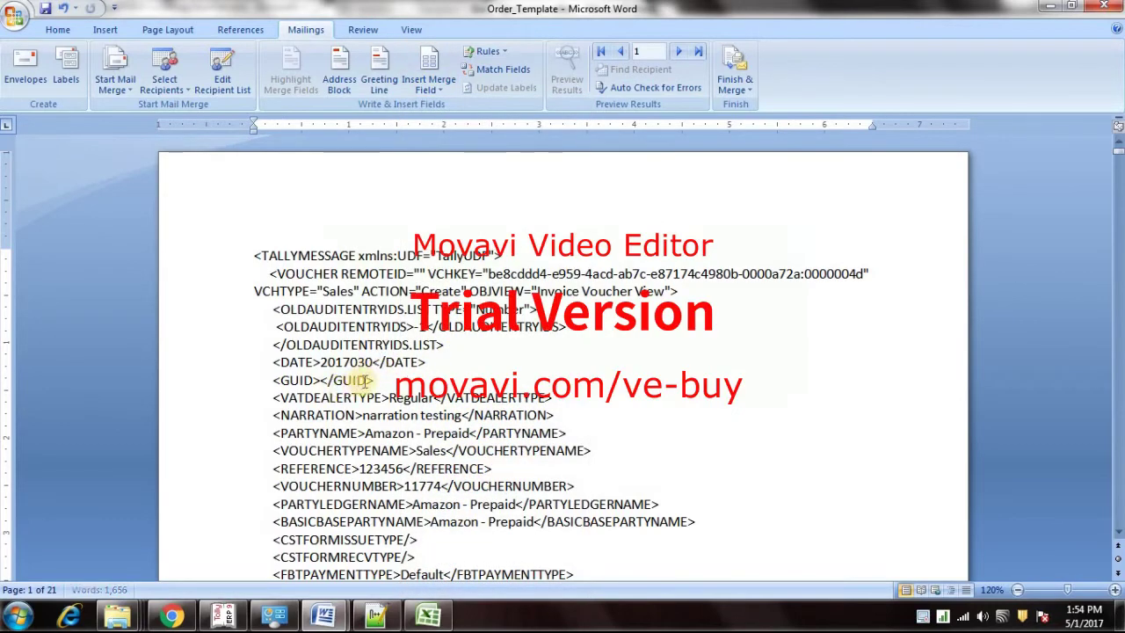
pyautogui.press('BackSpace')
pyautogui.press('BackSpace')
pyautogui.press('BackSpace')
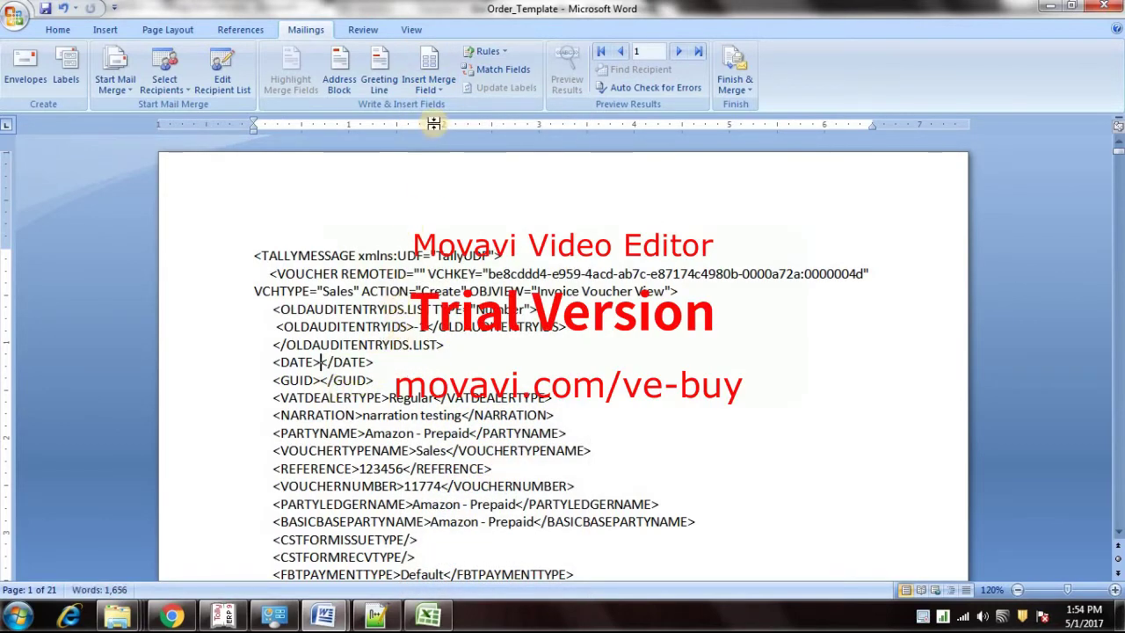
pyautogui.click(429, 84)
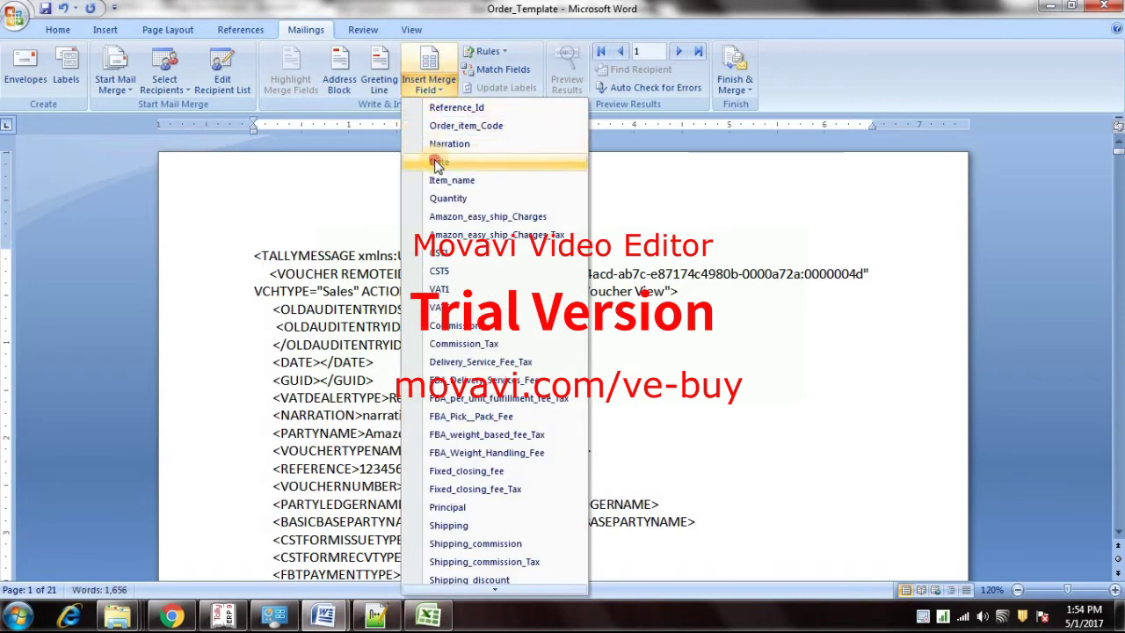
pyautogui.click(439, 162)
pyautogui.moveTo(271, 362); pyautogui.dragTo(409, 362)
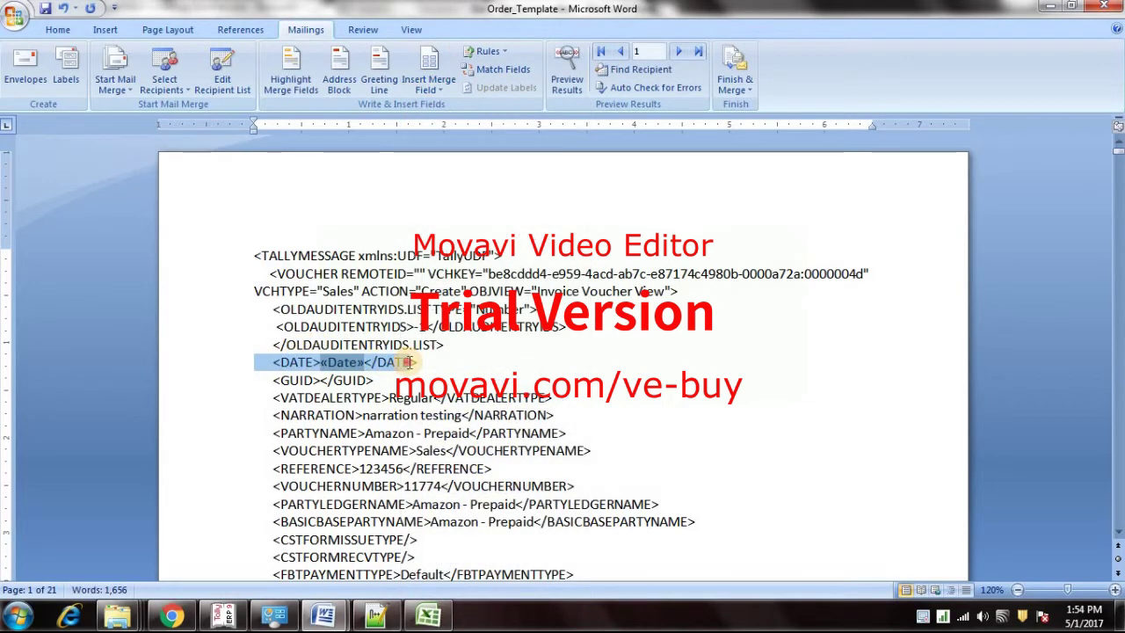
pyautogui.rightClick(387, 370)
pyautogui.click(456, 342)
# Step: Replace the value between the REFERENCE tags with the Reference_Id merge field and highlight the line in yellow
pyautogui.scroll(-2, 413, 405)
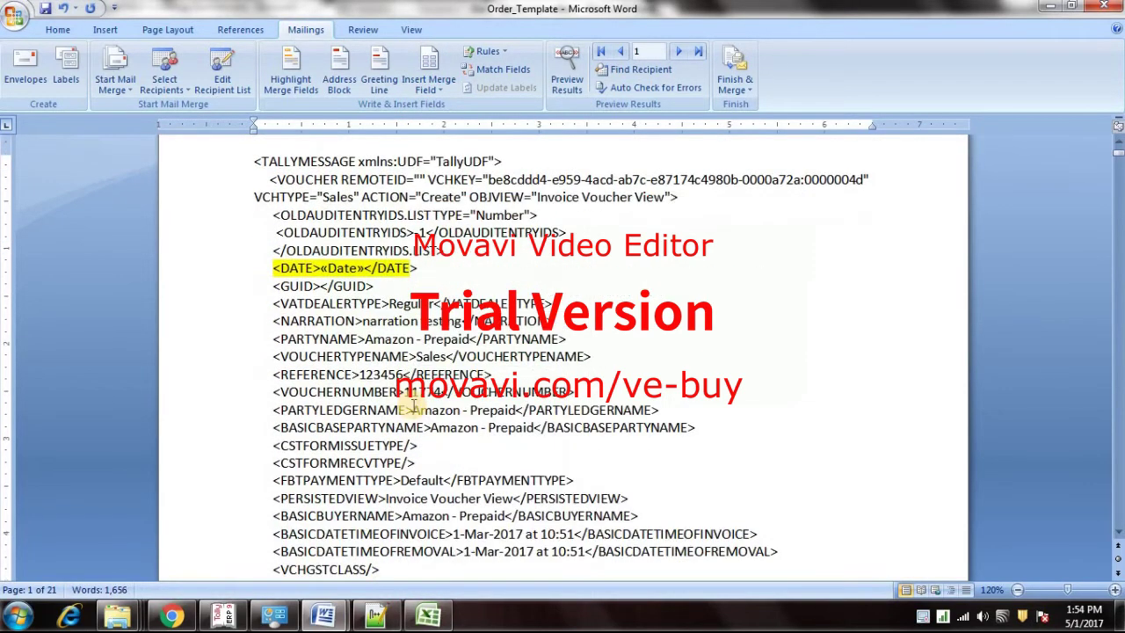
pyautogui.press('BackSpace')
pyautogui.press('BackSpace')
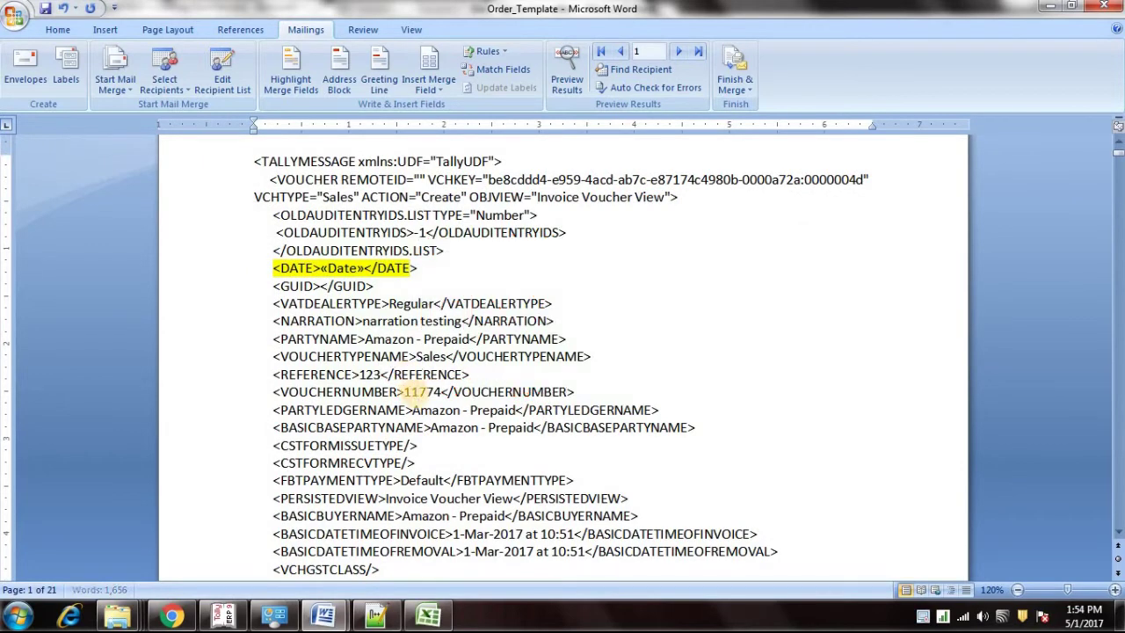
pyautogui.press('BackSpace')
pyautogui.click(429, 88)
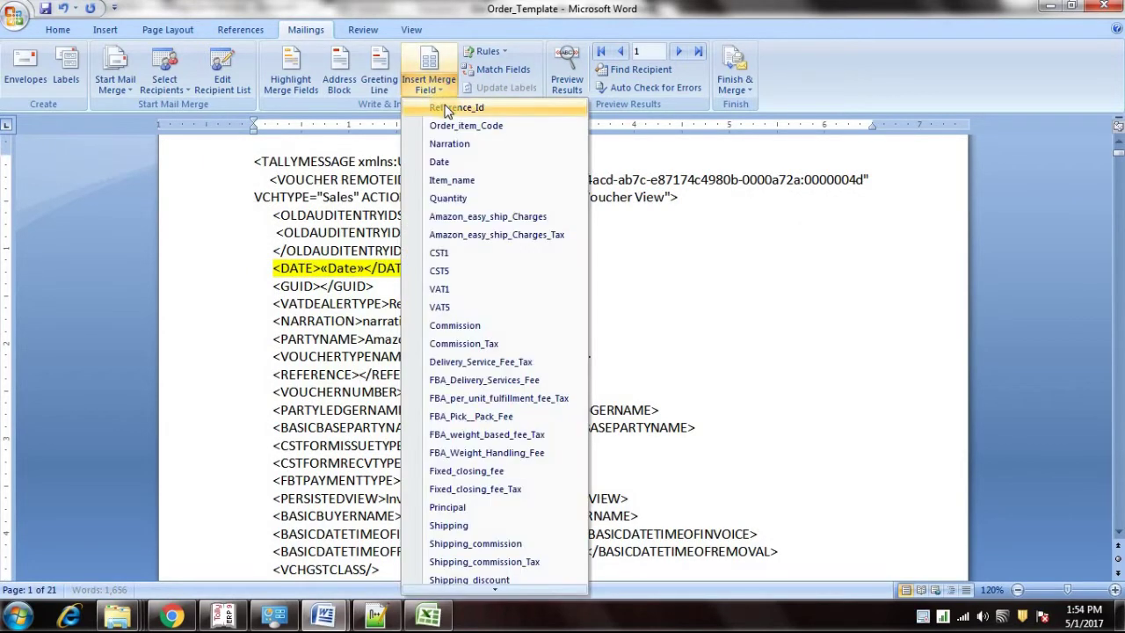
pyautogui.click(446, 110)
pyautogui.moveTo(281, 374); pyautogui.dragTo(522, 375)
pyautogui.rightClick(513, 380)
pyautogui.click(501, 343)
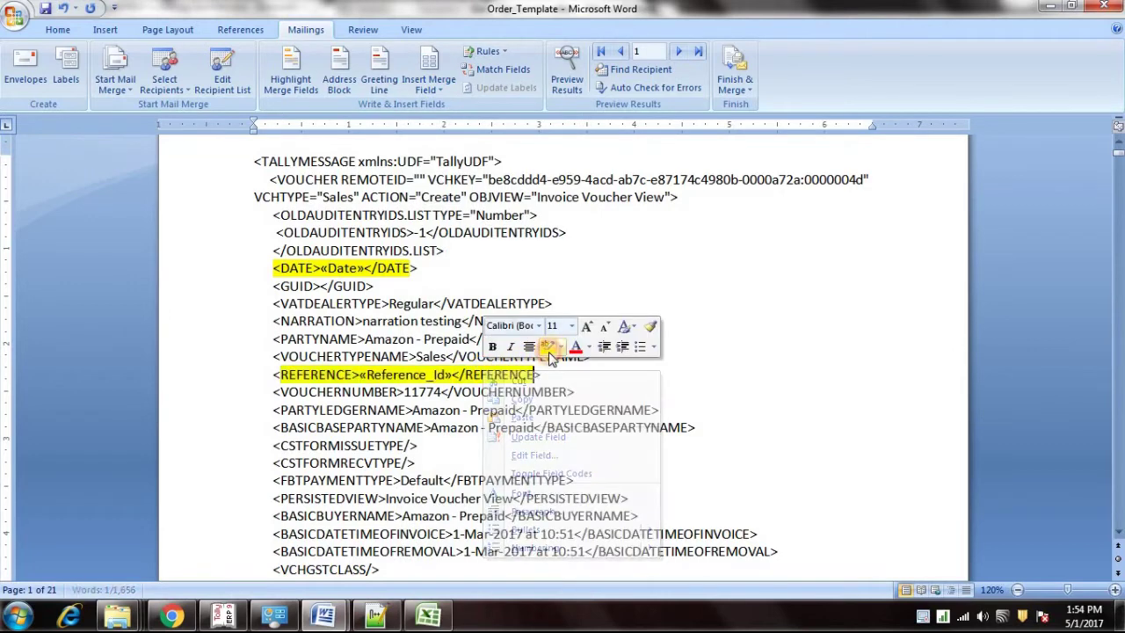
# Step: Replace the date and time between the BASICDATETIMEOFINVOICE tags with the Date merge field
pyautogui.scroll(-3, 494, 420)
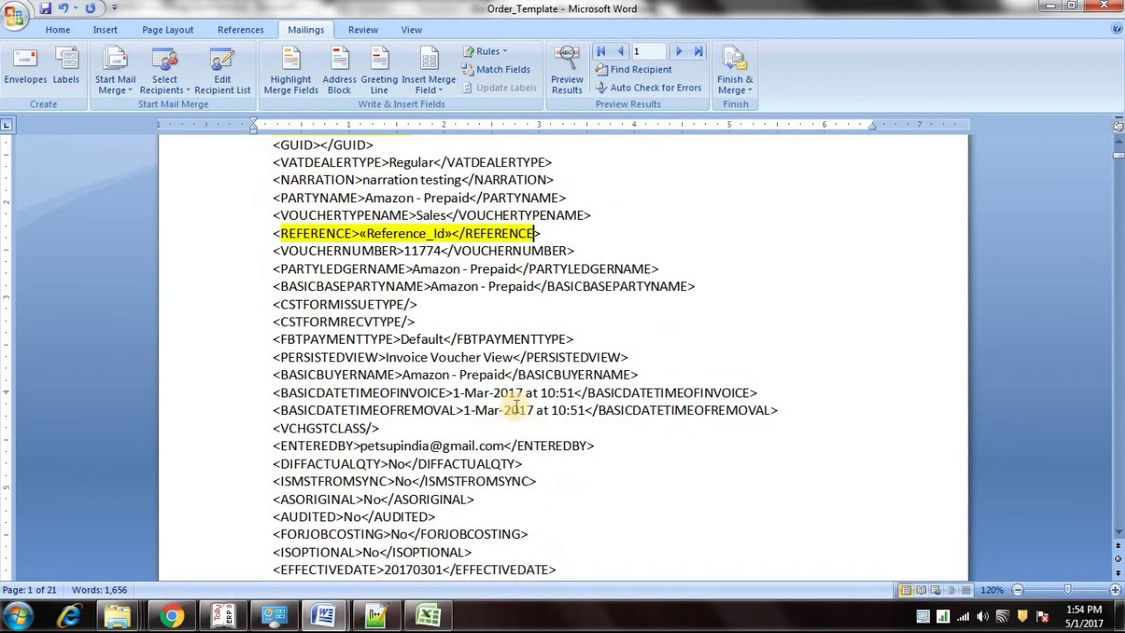
pyautogui.press('BackSpace')
pyautogui.press('BackSpace')
pyautogui.press('BackSpace')
pyautogui.press('BackSpace')
pyautogui.press('BackSpace')
pyautogui.press('BackSpace')
pyautogui.press('BackSpace')
pyautogui.press('BackSpace')
pyautogui.press('BackSpace')
pyautogui.press('BackSpace')
pyautogui.press('BackSpace')
pyautogui.press('BackSpace')
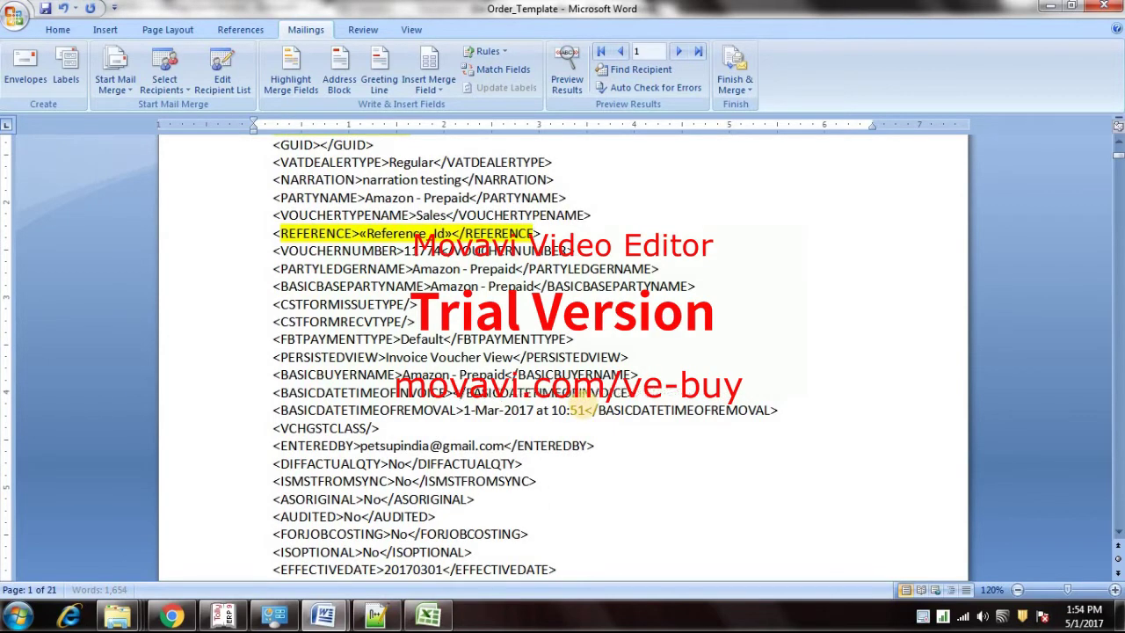
pyautogui.click(429, 88)
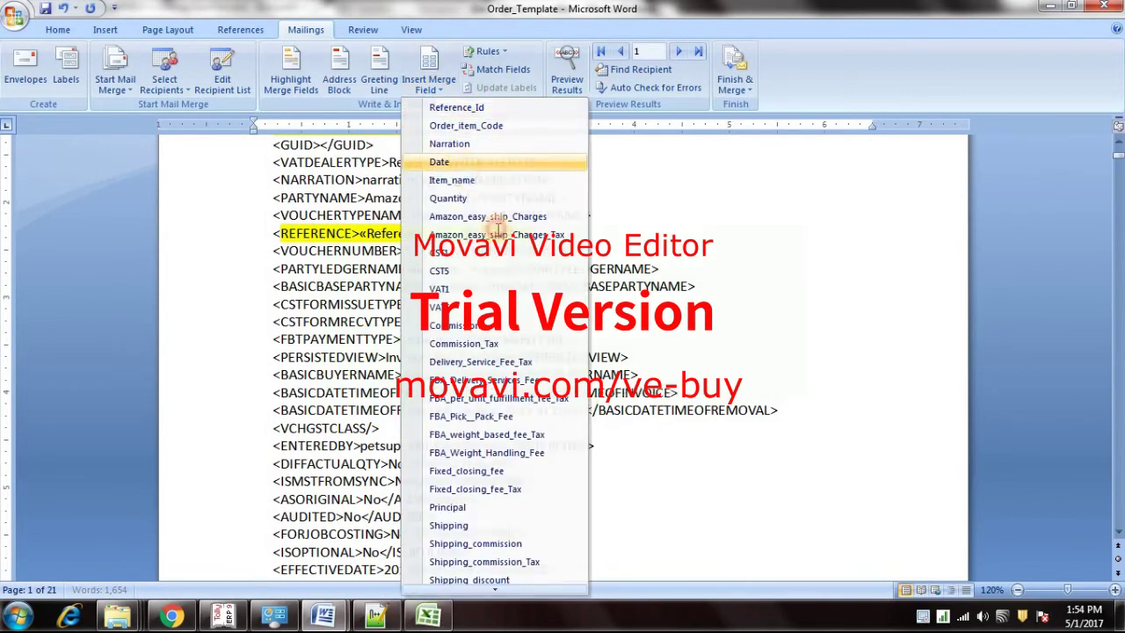
pyautogui.click(439, 161)
# Step: Replace the BASICDATETIMEOFREMOVAL value with the Date merge field, and highlight both the invoice and removal date-time lines in yellow
pyautogui.moveTo(584, 410); pyautogui.dragTo(475, 412)
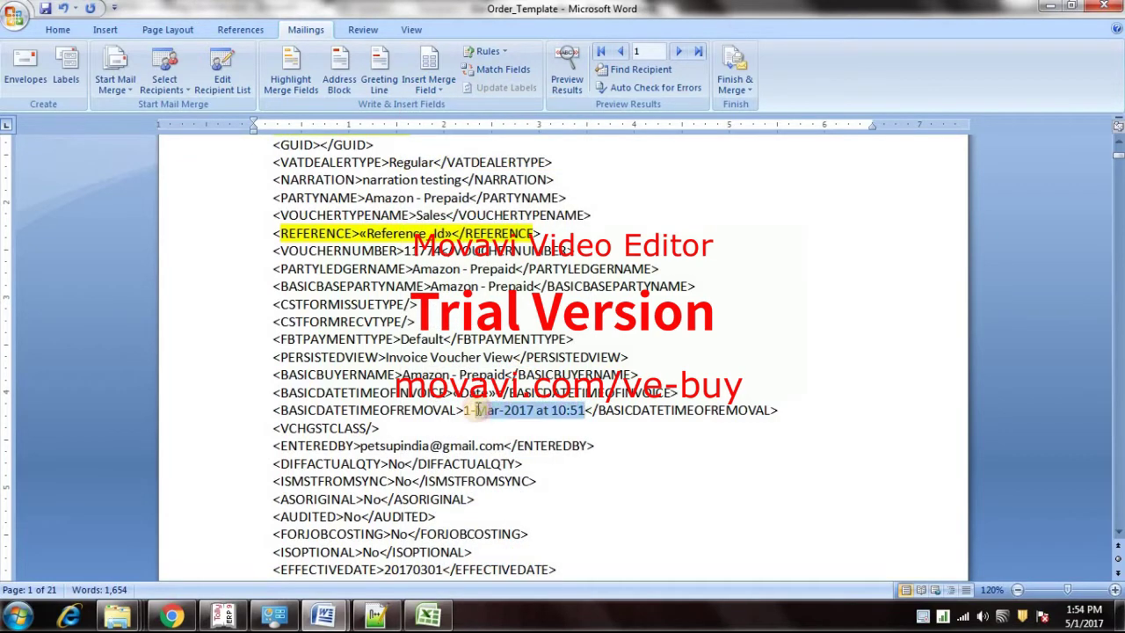
pyautogui.press('Delete')
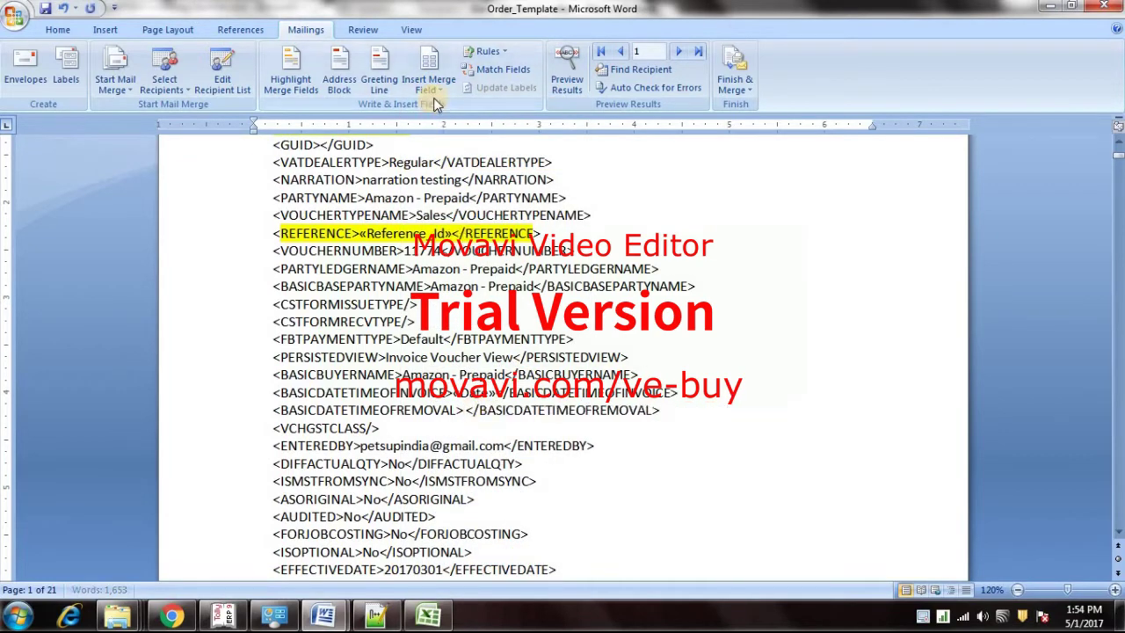
pyautogui.click(429, 84)
pyautogui.click(442, 161)
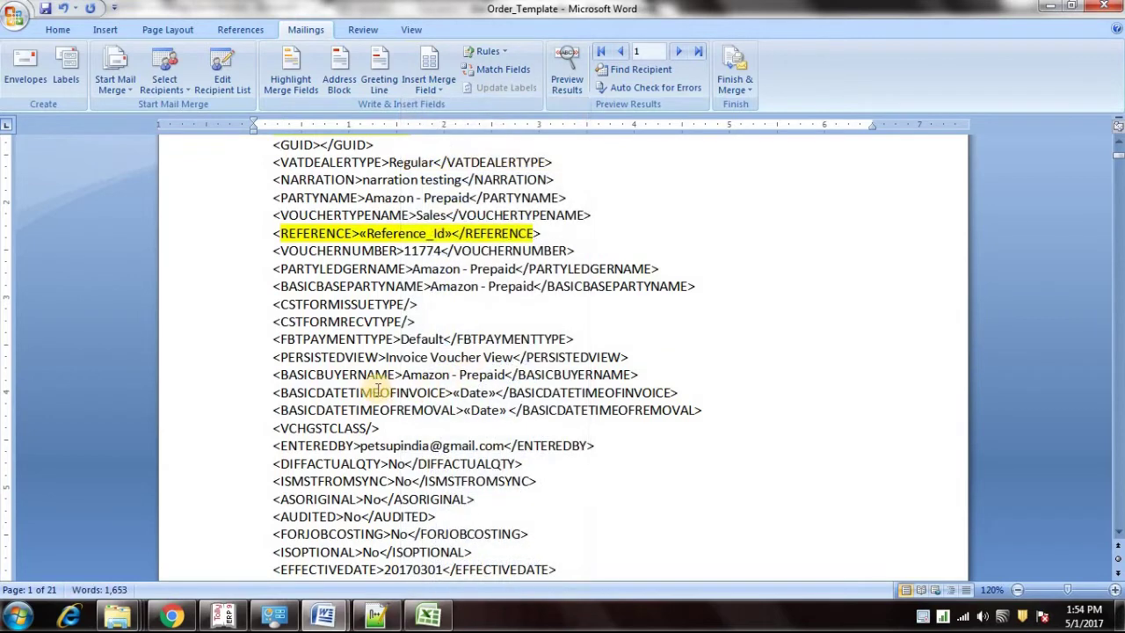
pyautogui.moveTo(276, 390); pyautogui.dragTo(685, 411)
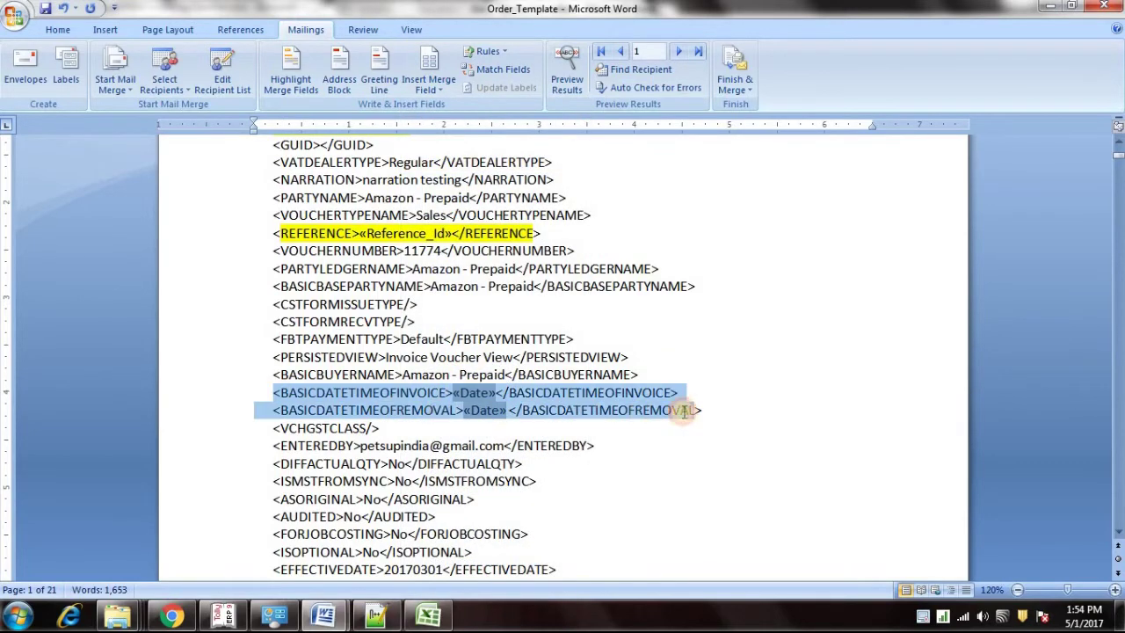
pyautogui.rightClick(637, 413)
pyautogui.click(699, 387)
# Step: Replace the value between the EFFECTIVEDATE tags with the Date merge field and highlight the line in yellow
pyautogui.scroll(-3, 446, 442)
pyautogui.scroll(-6, 380, 450)
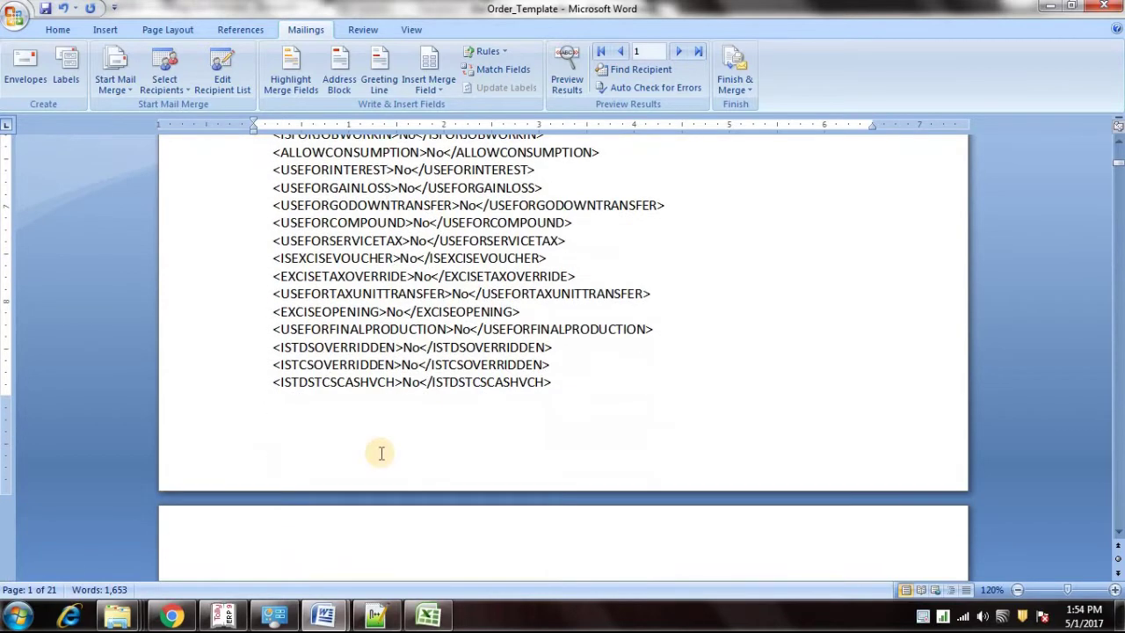
pyautogui.scroll(4, 381, 453)
pyautogui.press('BackSpace')
pyautogui.press('BackSpace')
pyautogui.press('BackSpace')
pyautogui.press('BackSpace')
pyautogui.press('BackSpace')
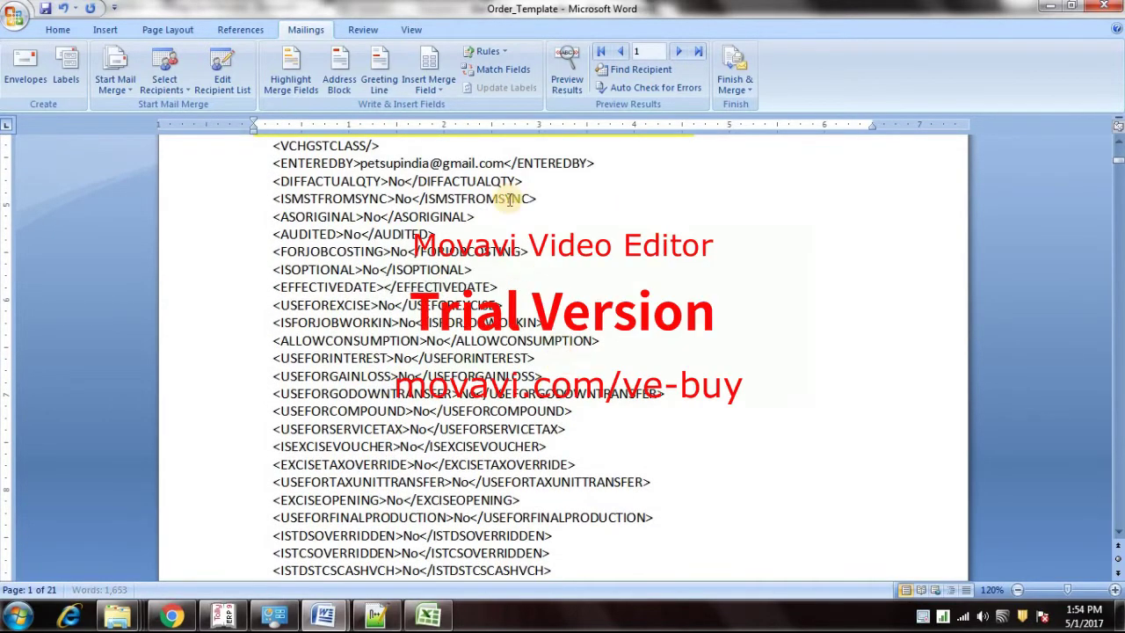
pyautogui.click(428, 86)
pyautogui.click(440, 162)
pyautogui.moveTo(313, 287); pyautogui.dragTo(480, 282)
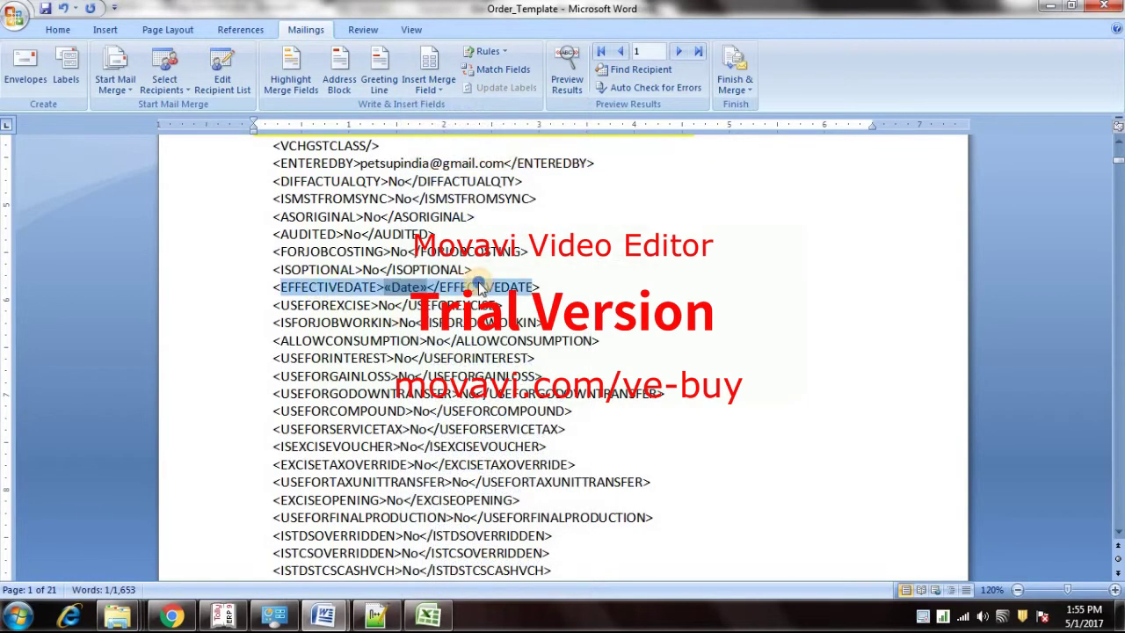
pyautogui.rightClick(480, 287)
pyautogui.click(538, 264)
# Step: Replace the AMOUNT value of the Amazon - Prepaid ledger entry with the Total_Debit merge field
pyautogui.scroll(-6, 469, 387)
pyautogui.scroll(-11, 468, 387)
pyautogui.scroll(-10, 428, 424)
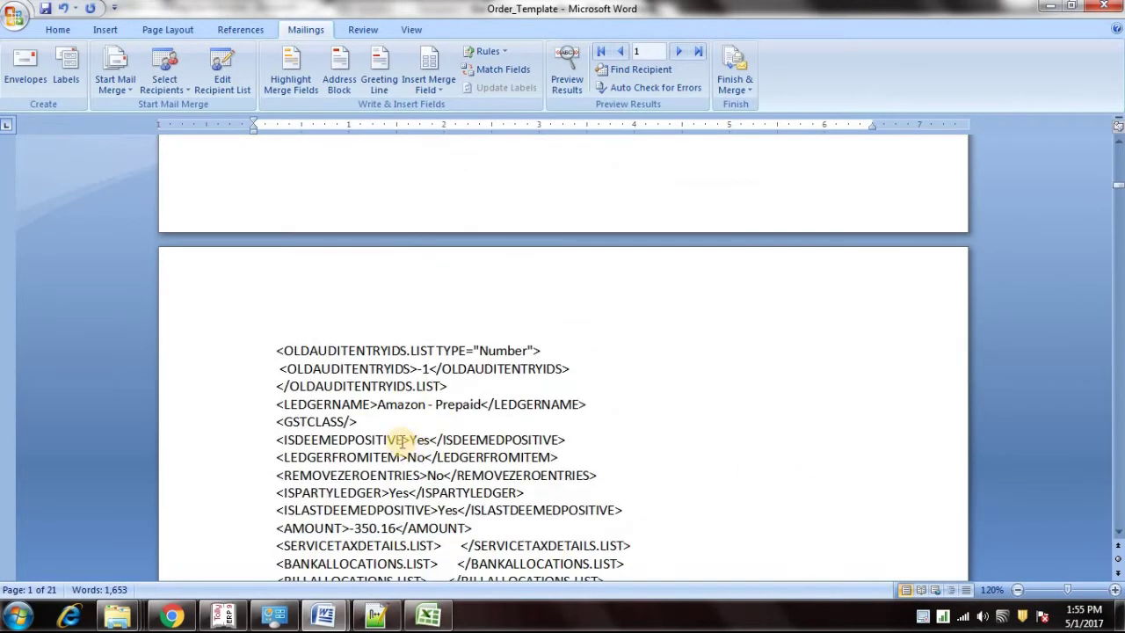
pyautogui.scroll(-3, 402, 439)
pyautogui.click(395, 387)
pyautogui.press('BackSpace')
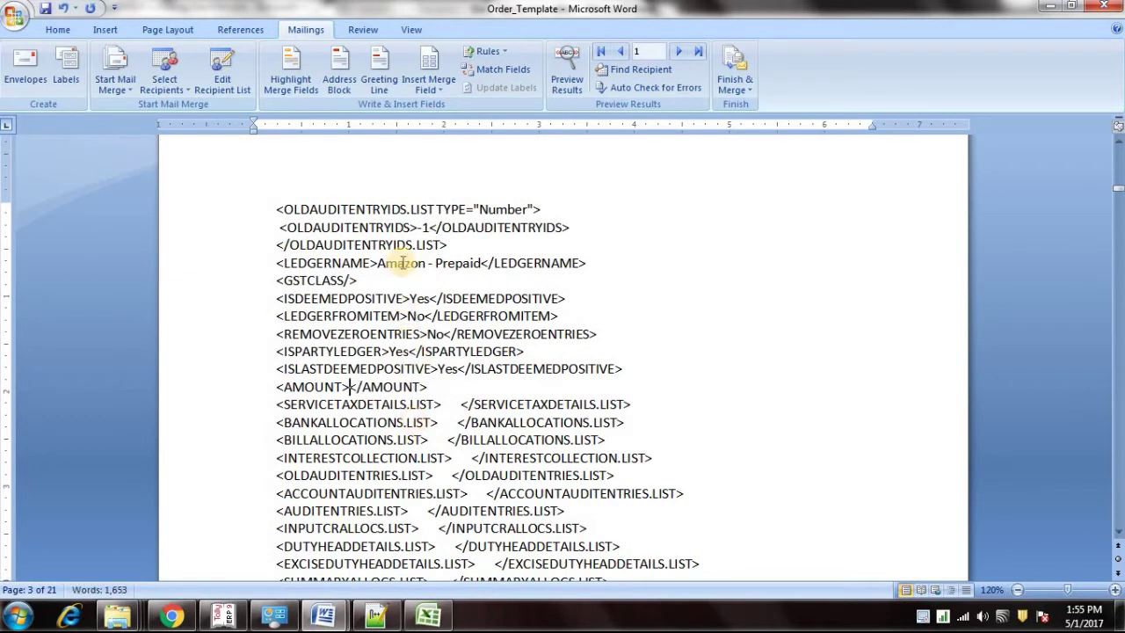
pyautogui.moveTo(385, 262); pyautogui.dragTo(480, 266)
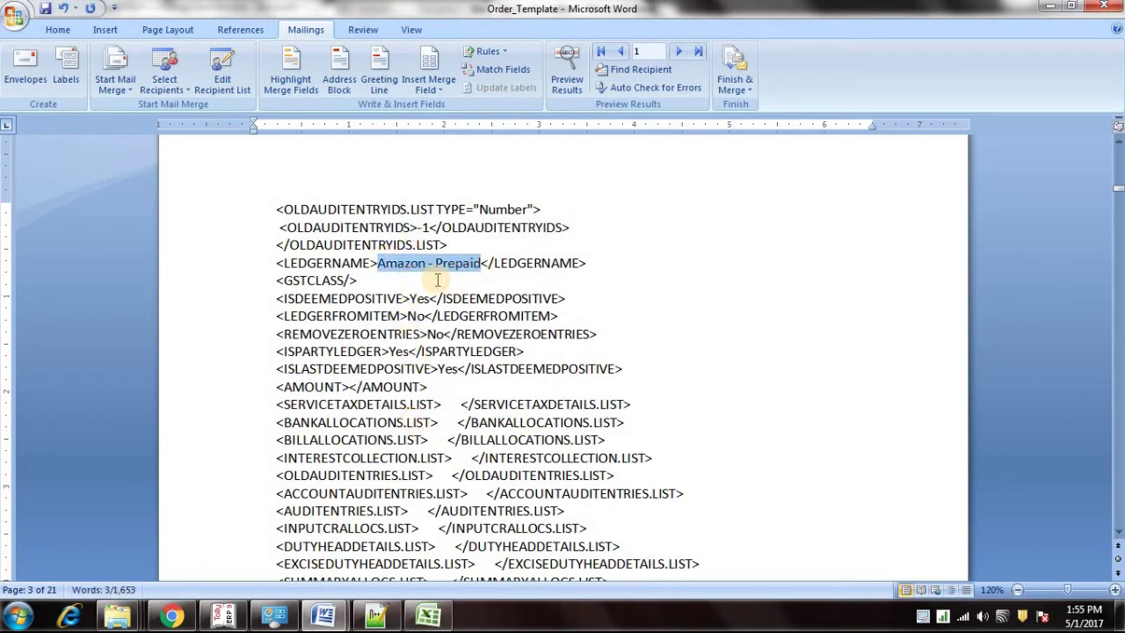
pyautogui.click(352, 388)
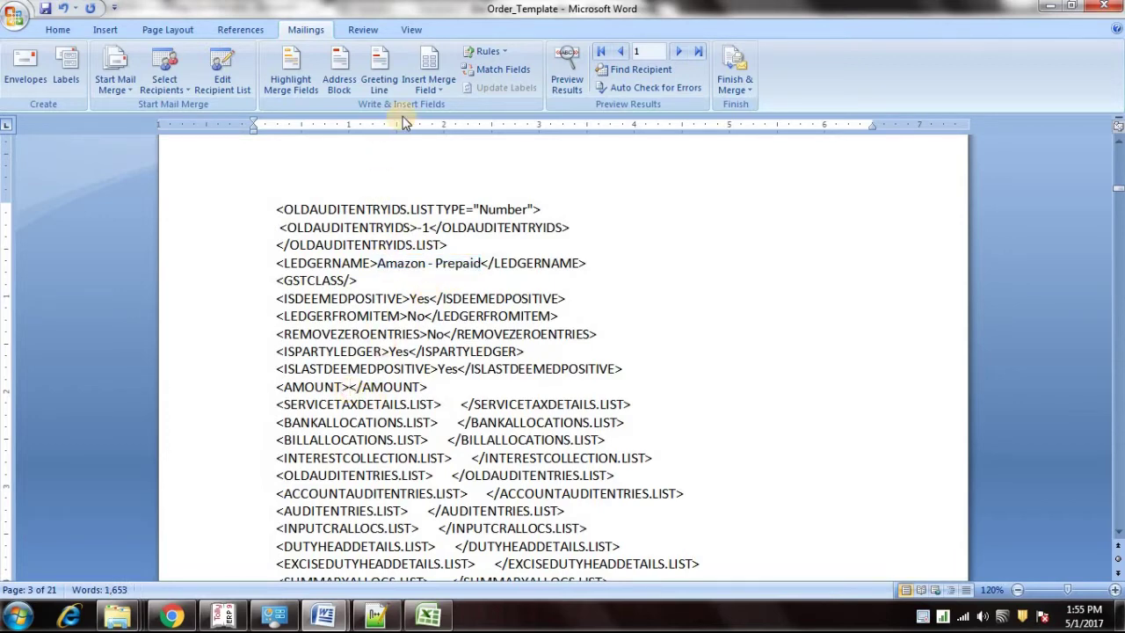
pyautogui.click(429, 85)
pyautogui.scroll(-2, 466, 492)
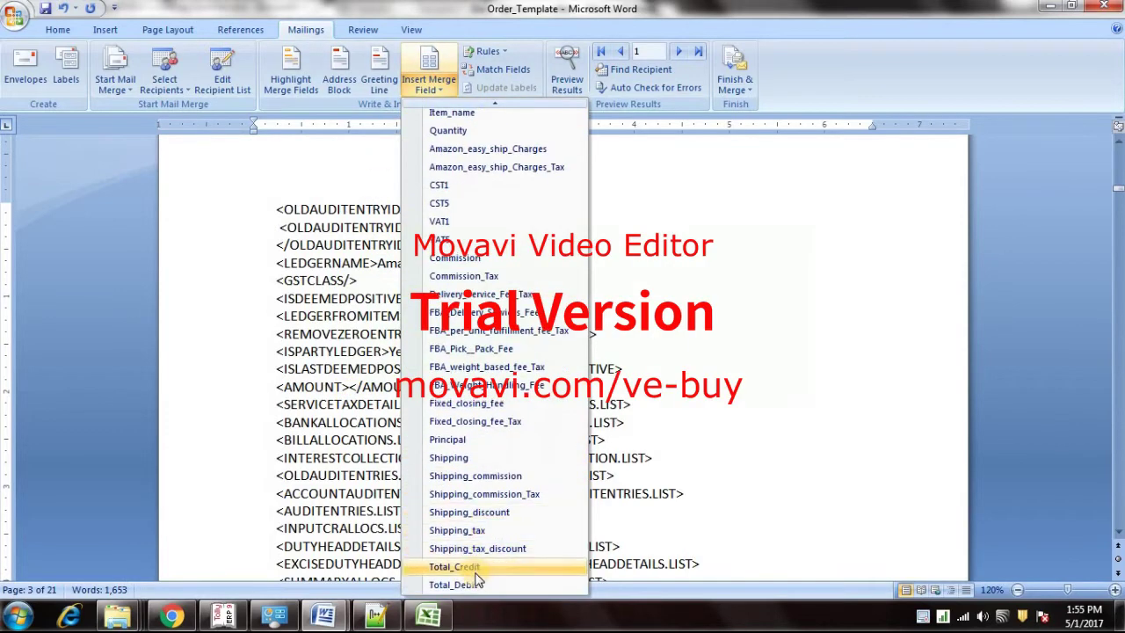
pyautogui.click(474, 580)
# Step: Highlight the Amazon - Prepaid ledger's AMOUNT line in yellow
pyautogui.moveTo(279, 383); pyautogui.dragTo(508, 386)
pyautogui.rightClick(508, 387)
pyautogui.click(548, 363)
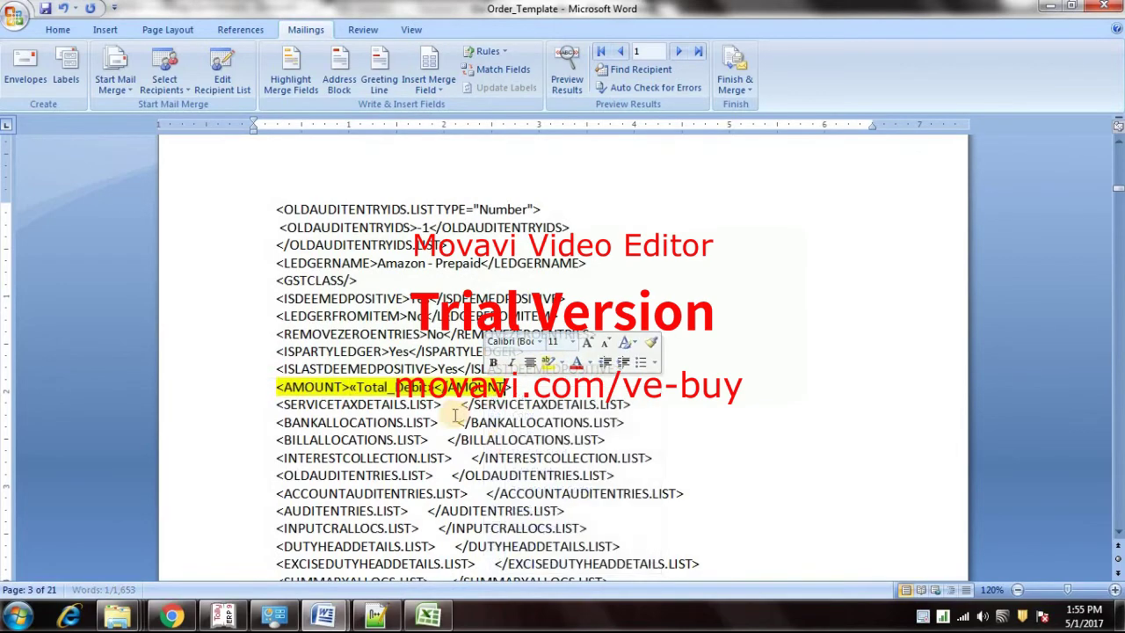
# Step: Replace the AMOUNT value of the CST Output @ 5.00% ledger entry with the CST5 merge field
pyautogui.scroll(-9, 449, 431)
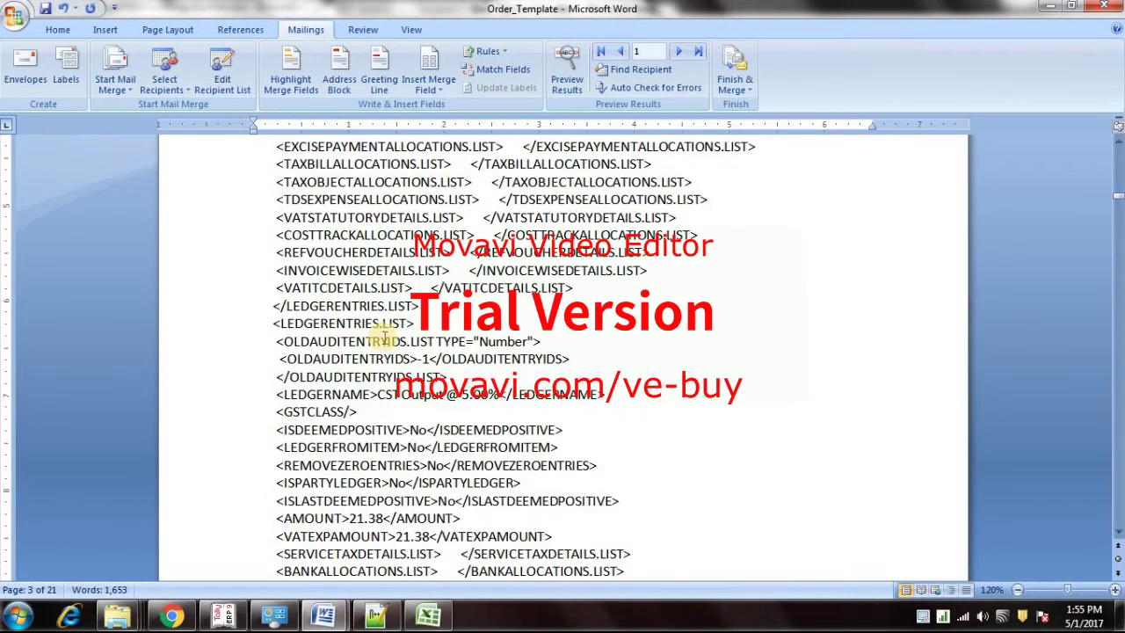
pyautogui.moveTo(384, 396); pyautogui.dragTo(489, 406)
pyautogui.scroll(2, 474, 428)
pyautogui.scroll(-2, 475, 430)
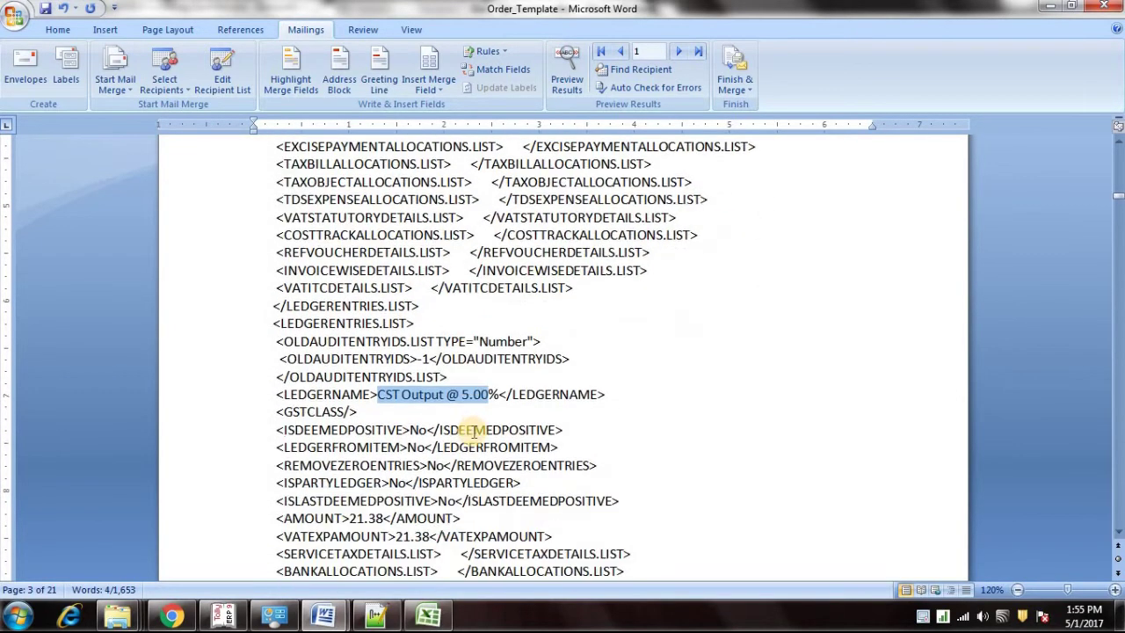
pyautogui.scroll(-2, 470, 437)
pyautogui.click(382, 425)
pyautogui.press('BackSpace')
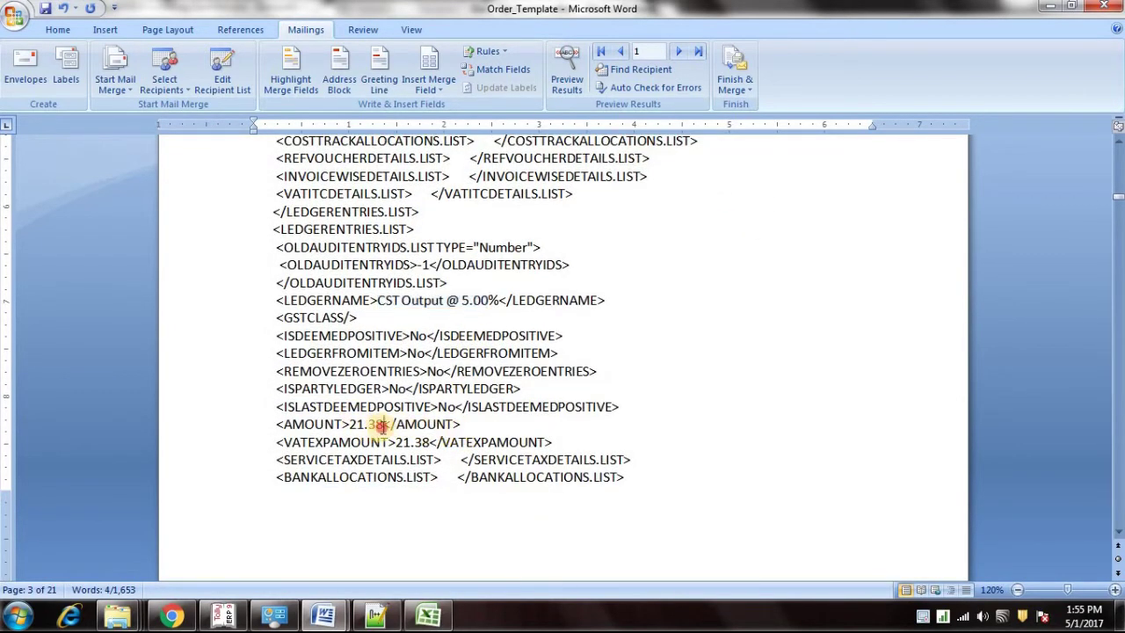
pyautogui.press('BackSpace')
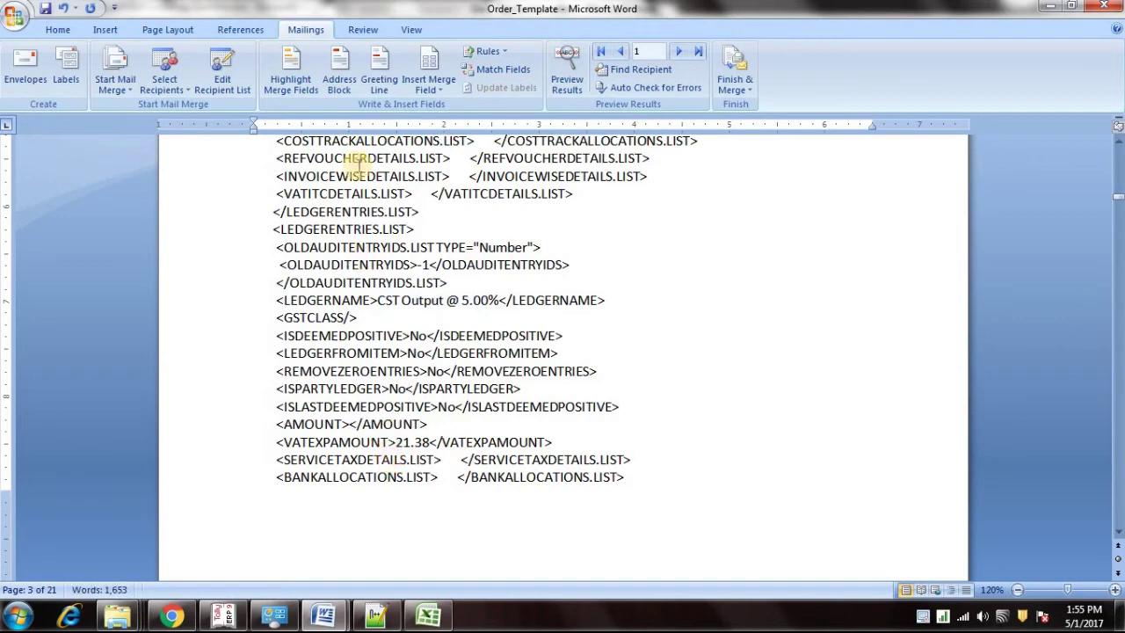
pyautogui.click(423, 88)
pyautogui.click(459, 273)
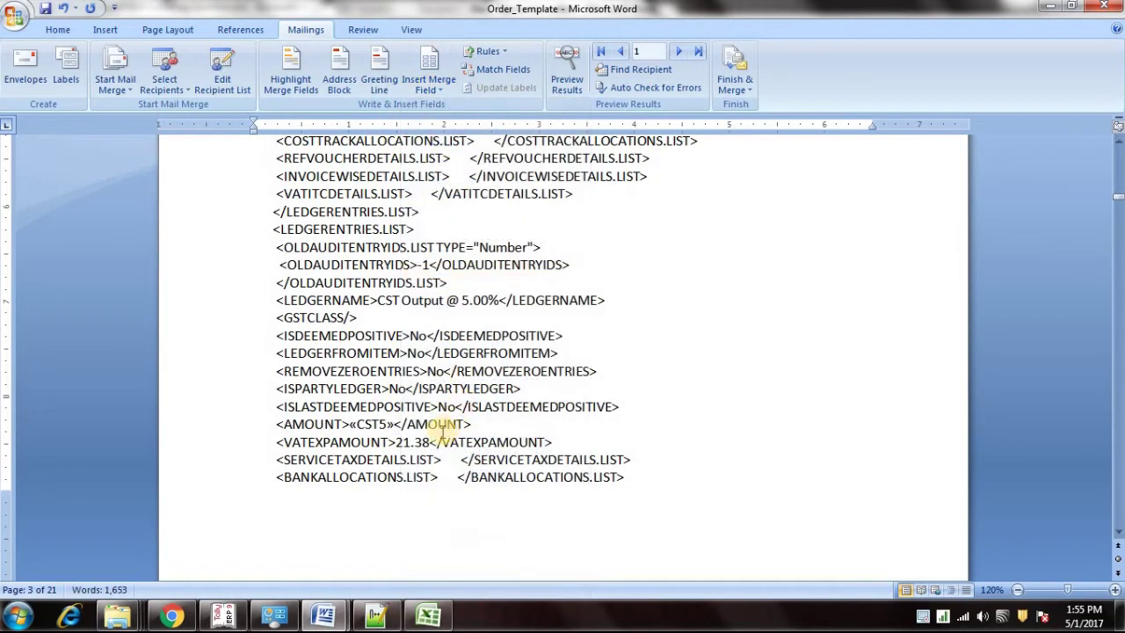
# Step: Replace the CST Output ledger's VATEXPAMOUNT value with the CST5 merge field, and highlight from the ISLASTDEEMEDPOSITIVE line through that field in yellow
pyautogui.click(430, 442)
pyautogui.press('BackSpace')
pyautogui.press('BackSpace')
pyautogui.press('BackSpace')
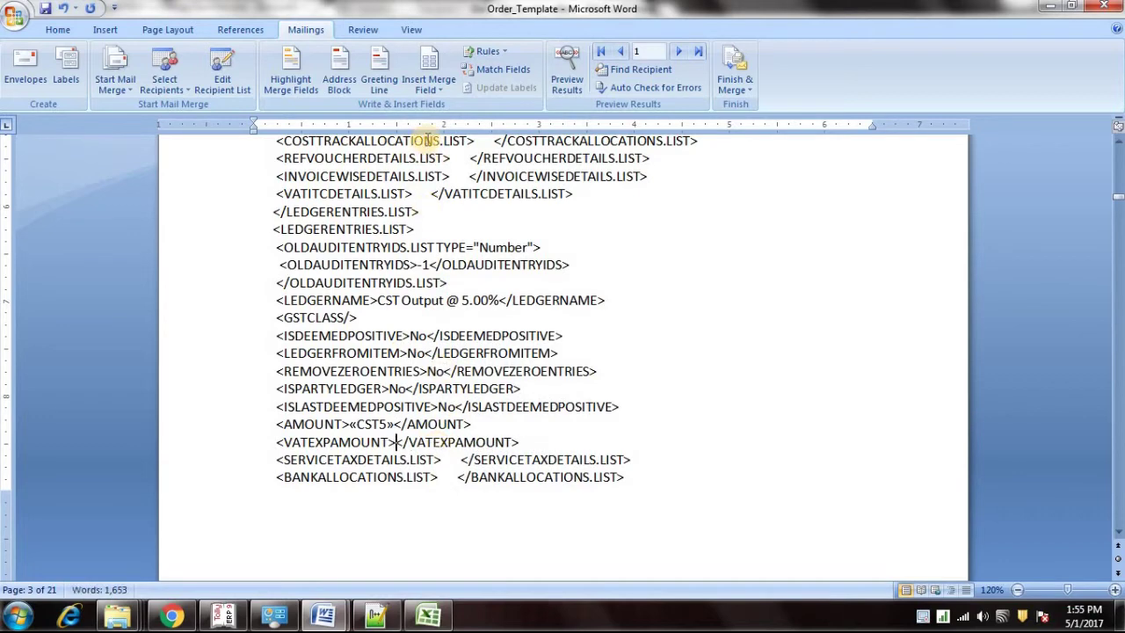
pyautogui.click(428, 80)
pyautogui.click(446, 274)
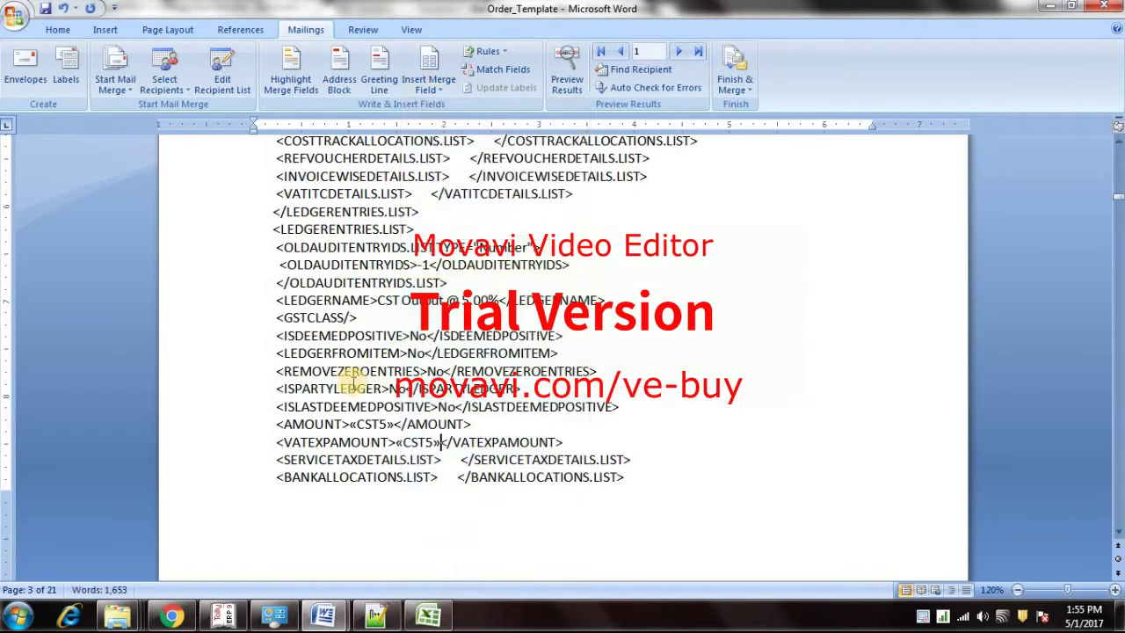
pyautogui.moveTo(339, 407); pyautogui.dragTo(442, 444)
pyautogui.rightClick(442, 444)
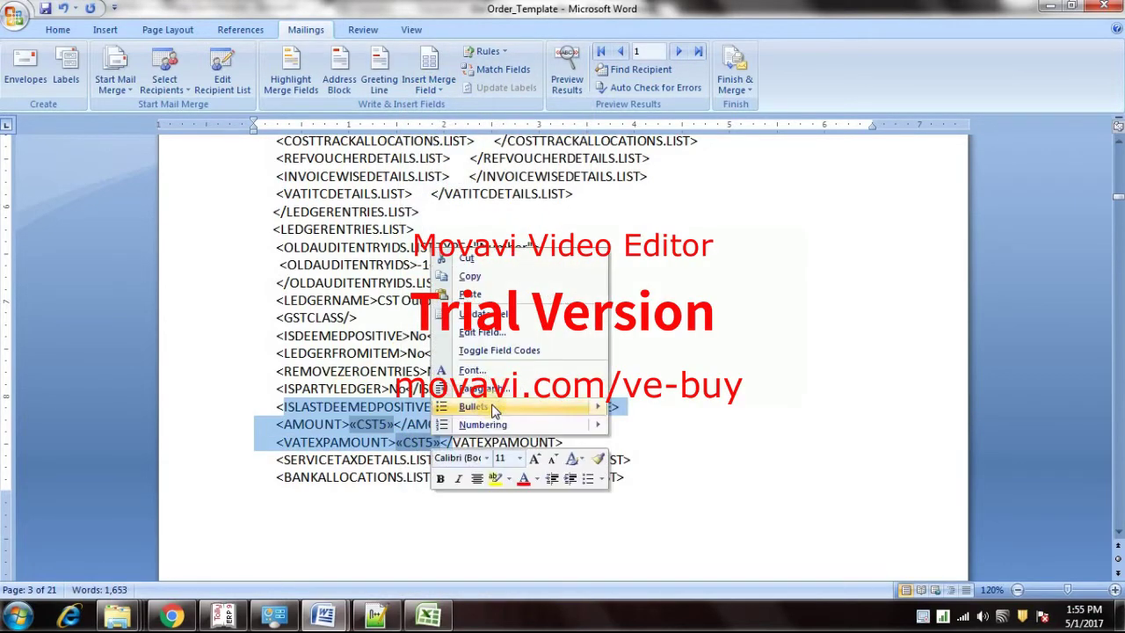
pyautogui.click(495, 477)
# Step: Replace the AMOUNT value of the Amazon.in FBA Delivery Services Fee ledger entry with the FBA_Delivery_Services_Fee merge field
pyautogui.scroll(-3, 470, 444)
pyautogui.scroll(-6, 470, 444)
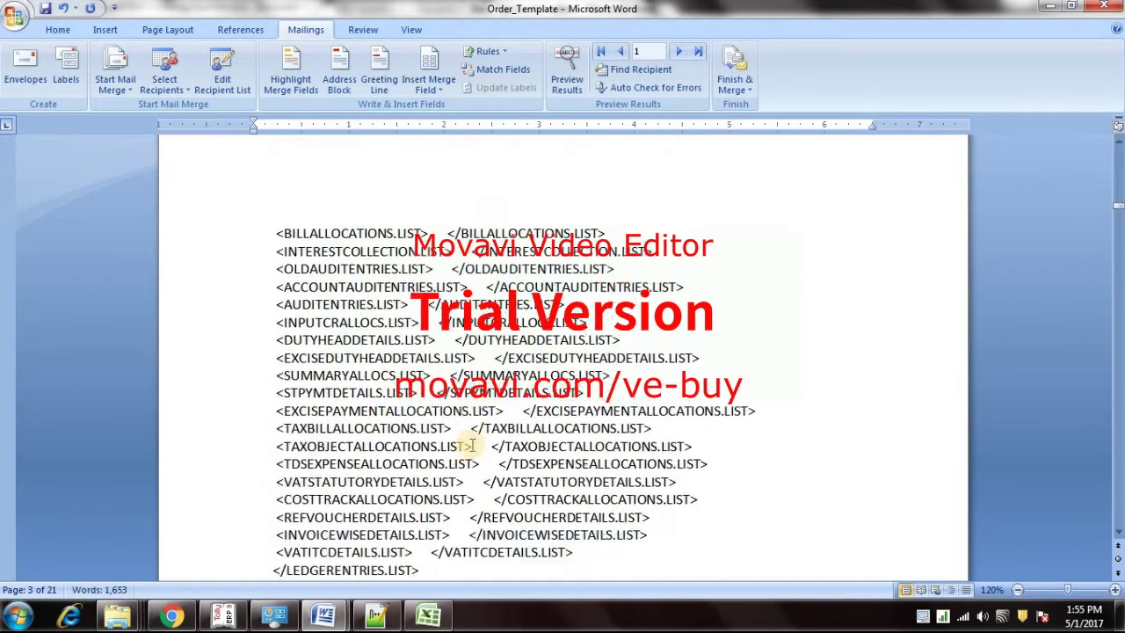
pyautogui.scroll(1, 470, 443)
pyautogui.scroll(-3, 473, 446)
pyautogui.scroll(-4, 473, 447)
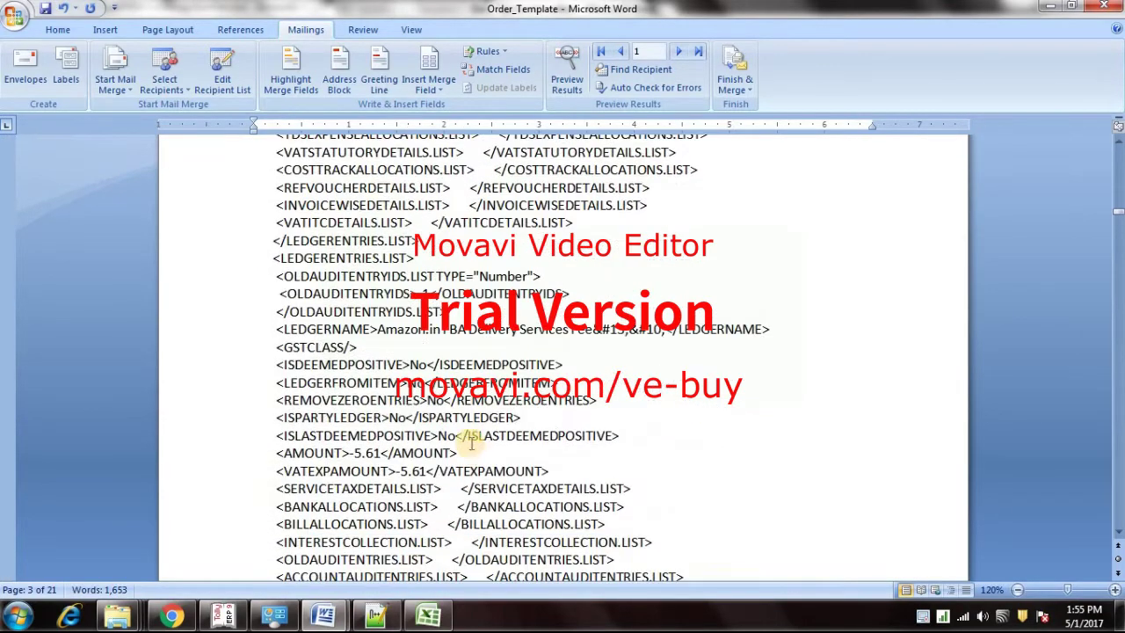
pyautogui.moveTo(379, 330); pyautogui.dragTo(593, 331)
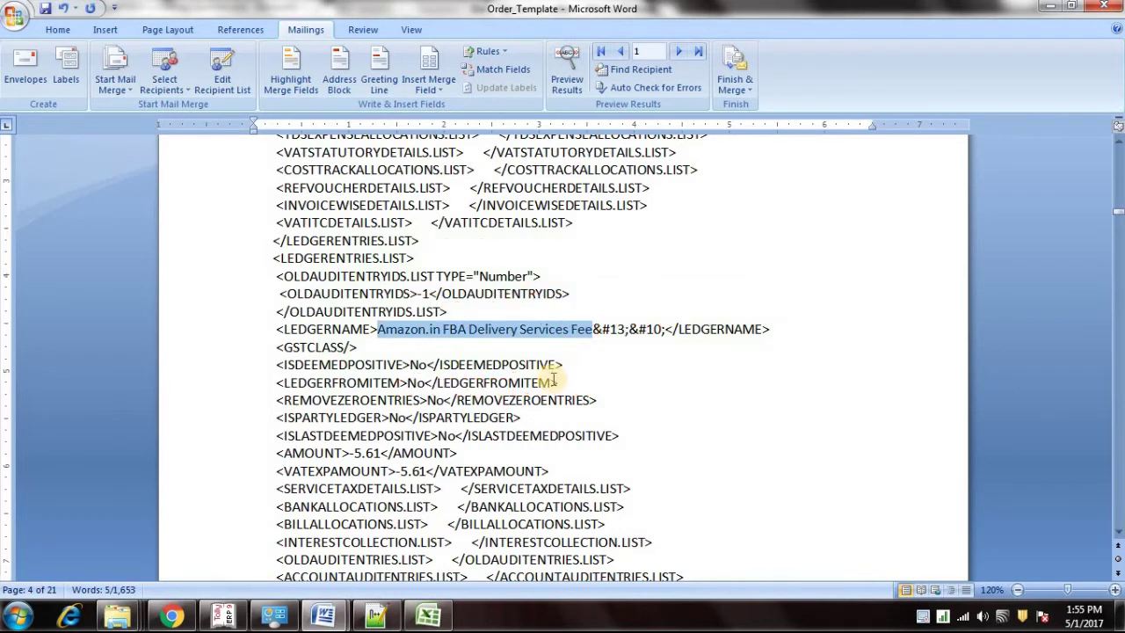
pyautogui.click(374, 454)
pyautogui.press('Delete')
pyautogui.press('Delete')
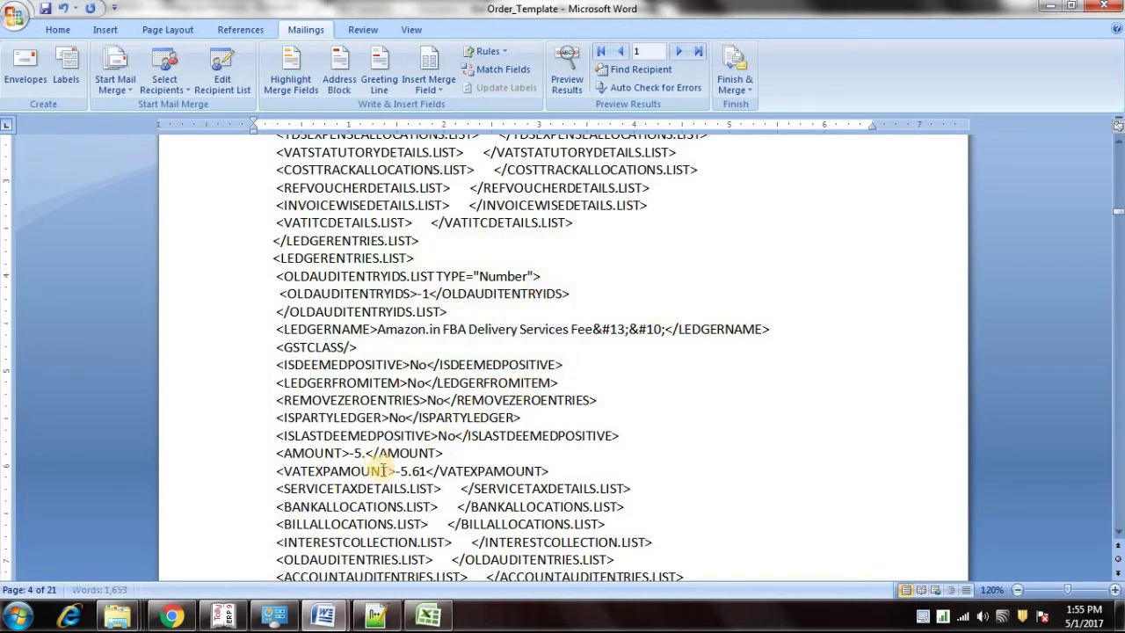
pyautogui.press('BackSpace')
pyautogui.click(429, 83)
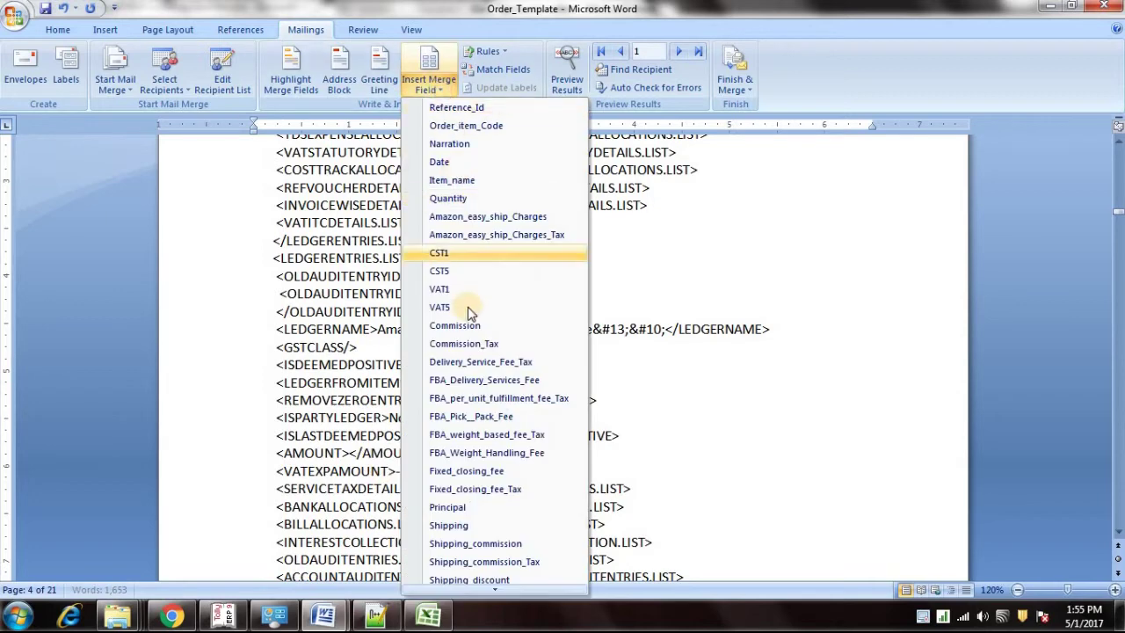
pyautogui.click(478, 382)
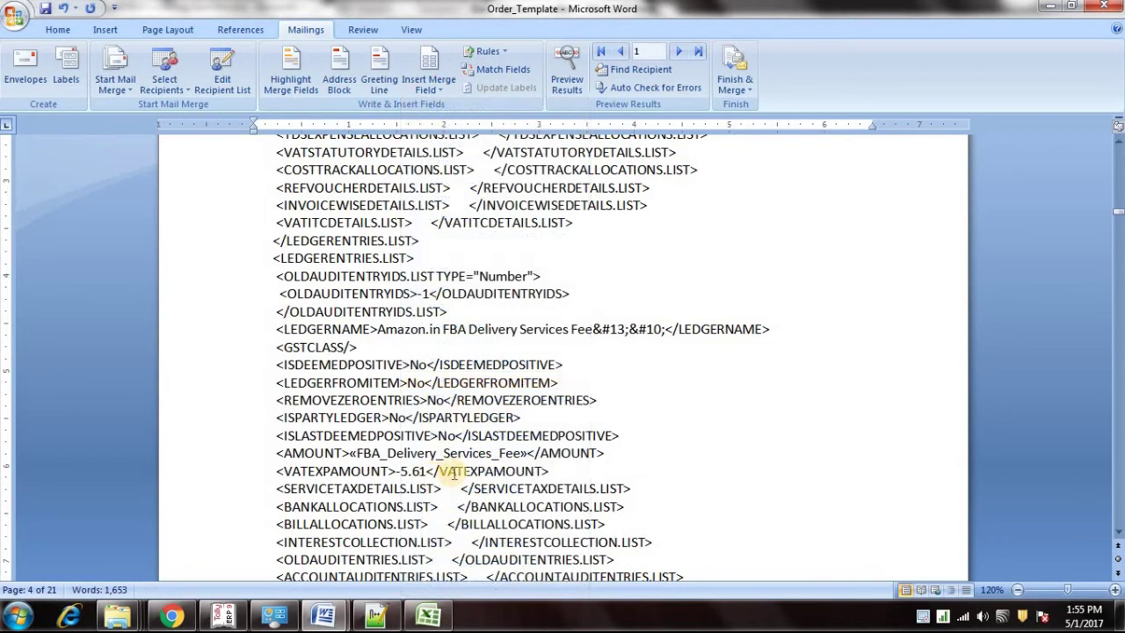
# Step: Replace the same ledger's VATEXPAMOUNT value with the FBA_Delivery_Services_Fee merge field, and highlight both amount fields in yellow
pyautogui.click(425, 472)
pyautogui.press('BackSpace')
pyautogui.press('BackSpace')
pyautogui.press('BackSpace')
pyautogui.press('BackSpace')
pyautogui.press('BackSpace')
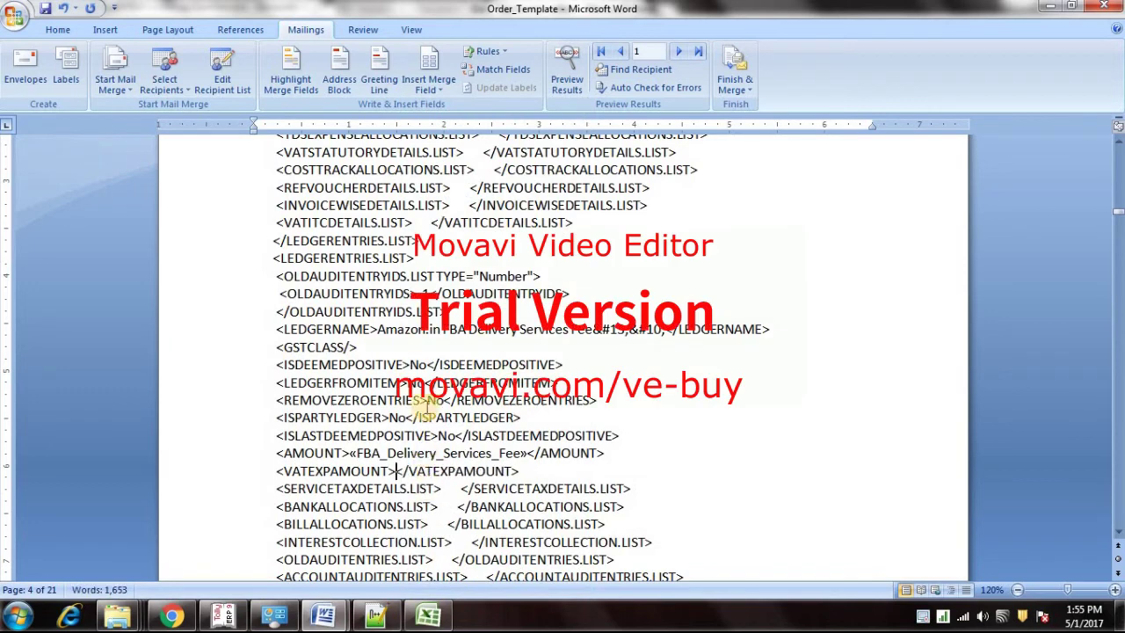
pyautogui.click(435, 81)
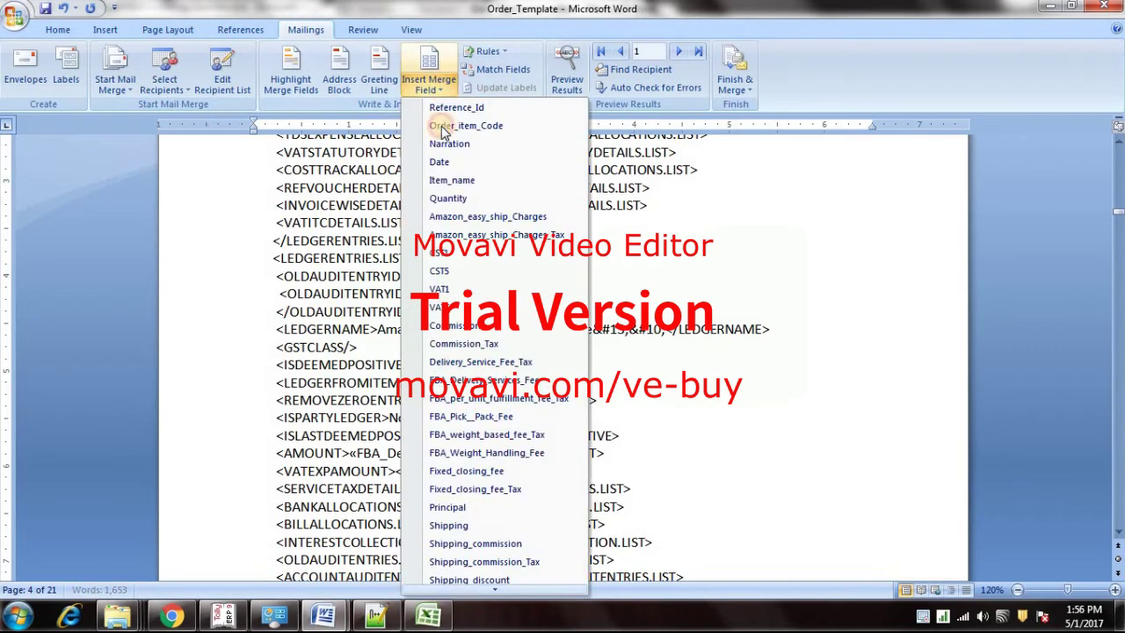
pyautogui.click(475, 380)
pyautogui.moveTo(350, 453); pyautogui.dragTo(525, 471)
pyautogui.rightClick(524, 472)
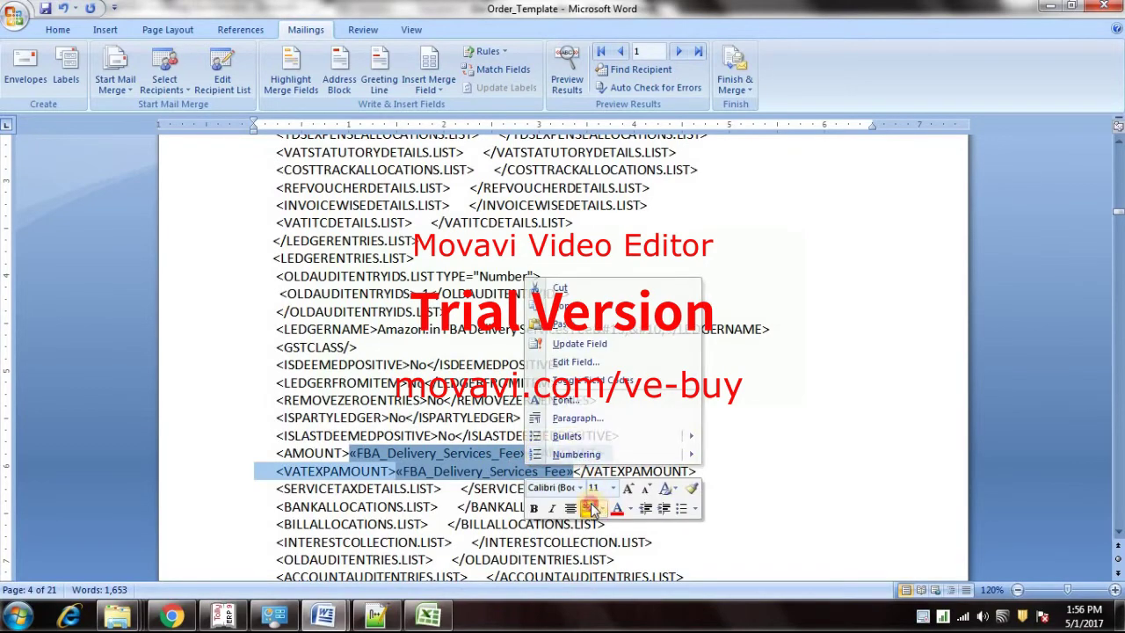
pyautogui.click(594, 512)
# Step: Replace the AMOUNT value of the Amazon.in Delivery Service Fee Tax ledger entry with the Delivery_Service_Fee_Tax merge field
pyautogui.scroll(-12, 519, 457)
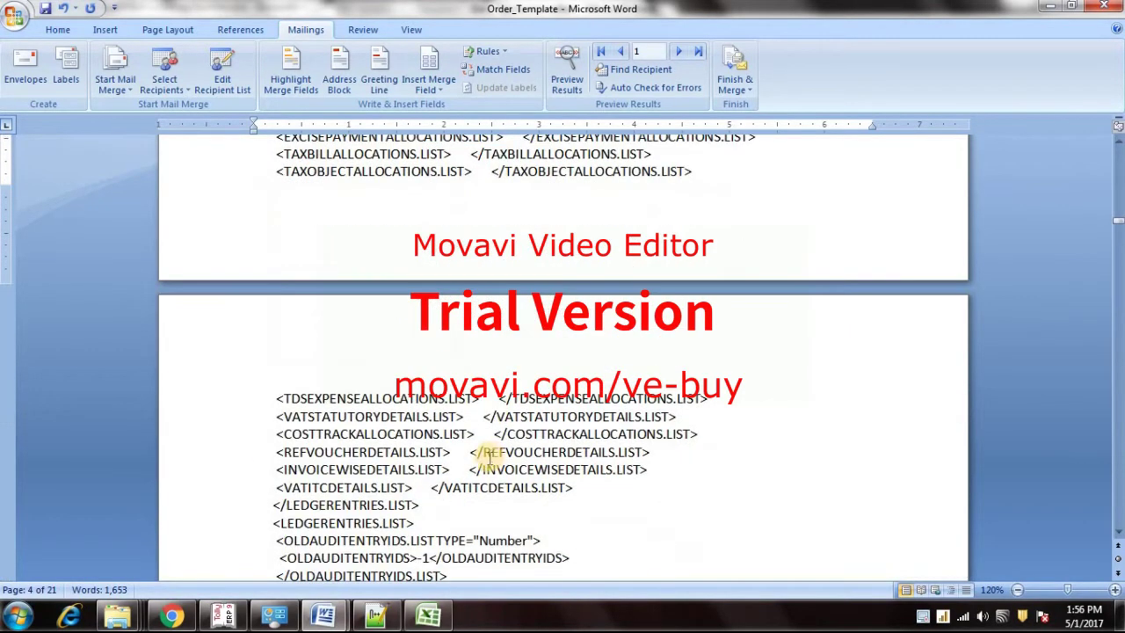
pyautogui.scroll(-4, 490, 452)
pyautogui.moveTo(437, 406); pyautogui.dragTo(573, 408)
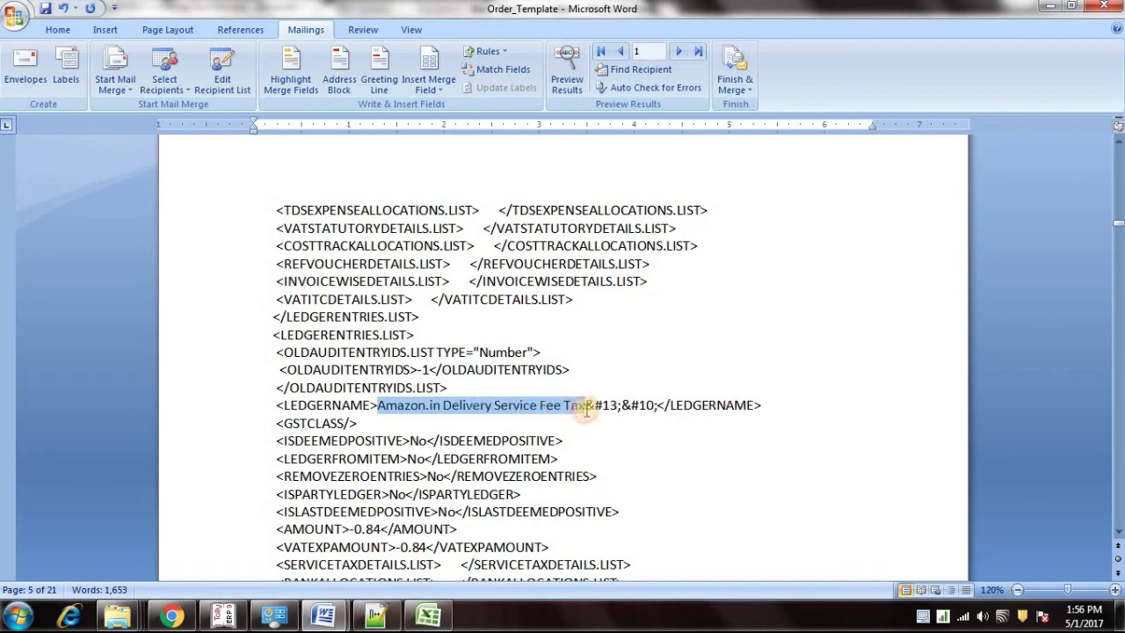
pyautogui.scroll(-1, 457, 497)
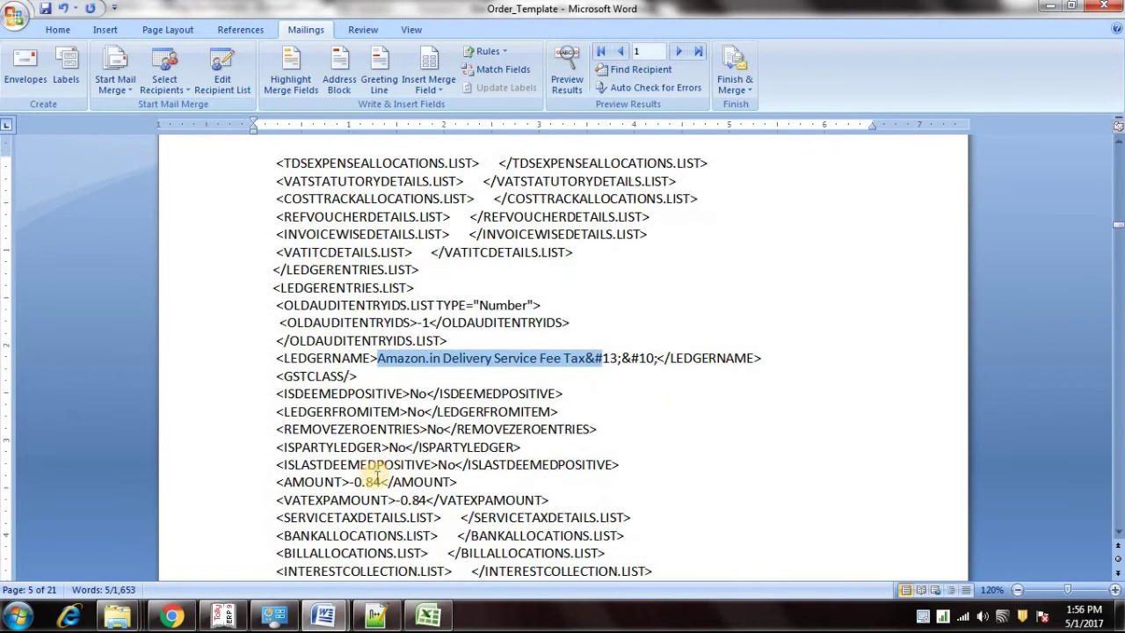
pyautogui.moveTo(381, 481); pyautogui.dragTo(366, 481)
pyautogui.press('Delete')
pyautogui.press('BackSpace')
pyautogui.press('BackSpace')
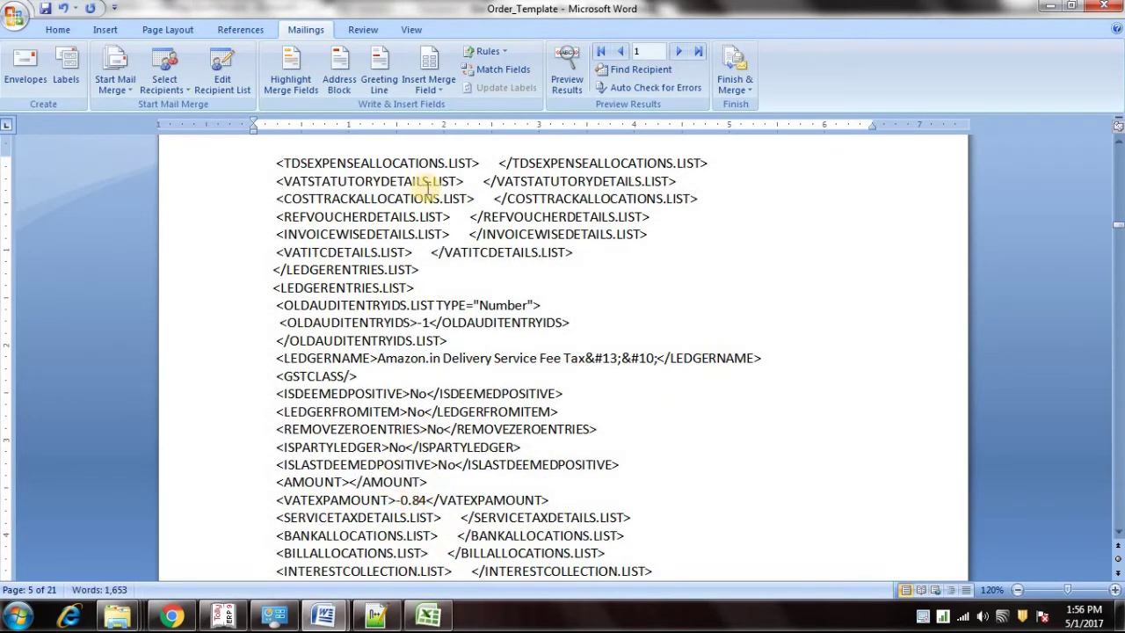
pyautogui.click(429, 70)
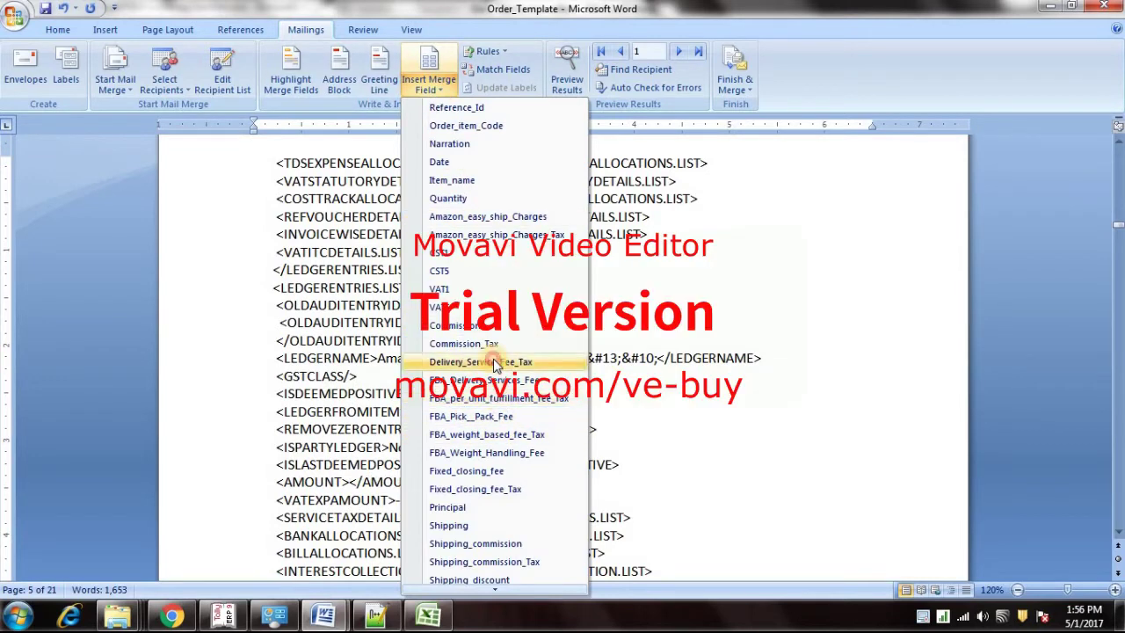
pyautogui.click(481, 361)
# Step: Replace the same ledger's VATEXPAMOUNT value with the Delivery_Service_Fee_Tax merge field, and highlight both amount fields in yellow
pyautogui.press('BackSpace')
pyautogui.press('BackSpace')
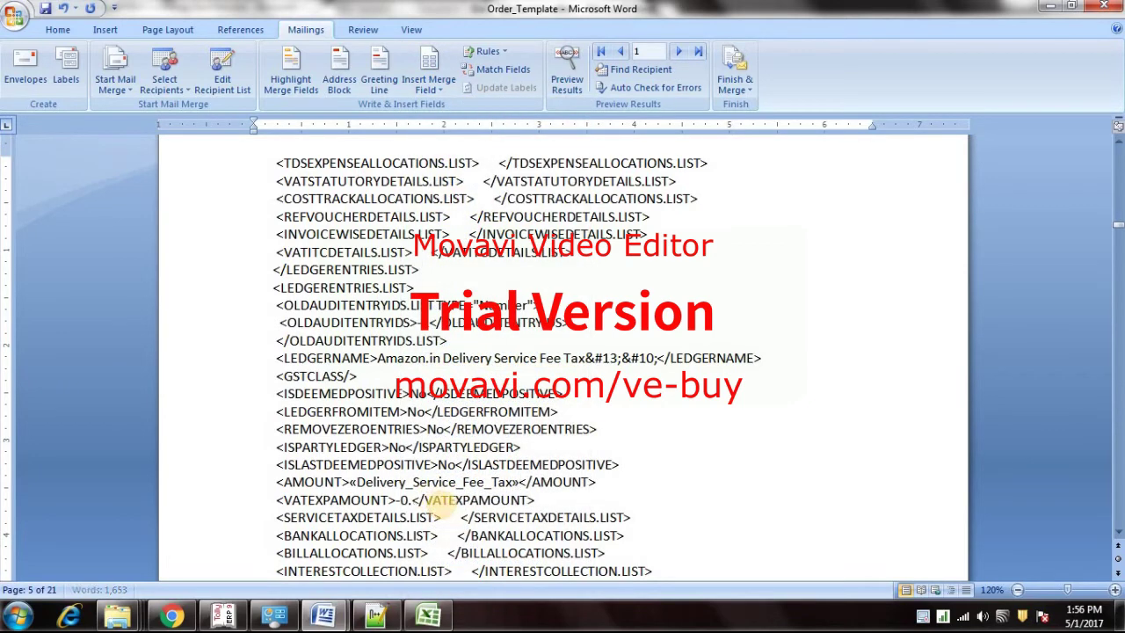
pyautogui.press('BackSpace')
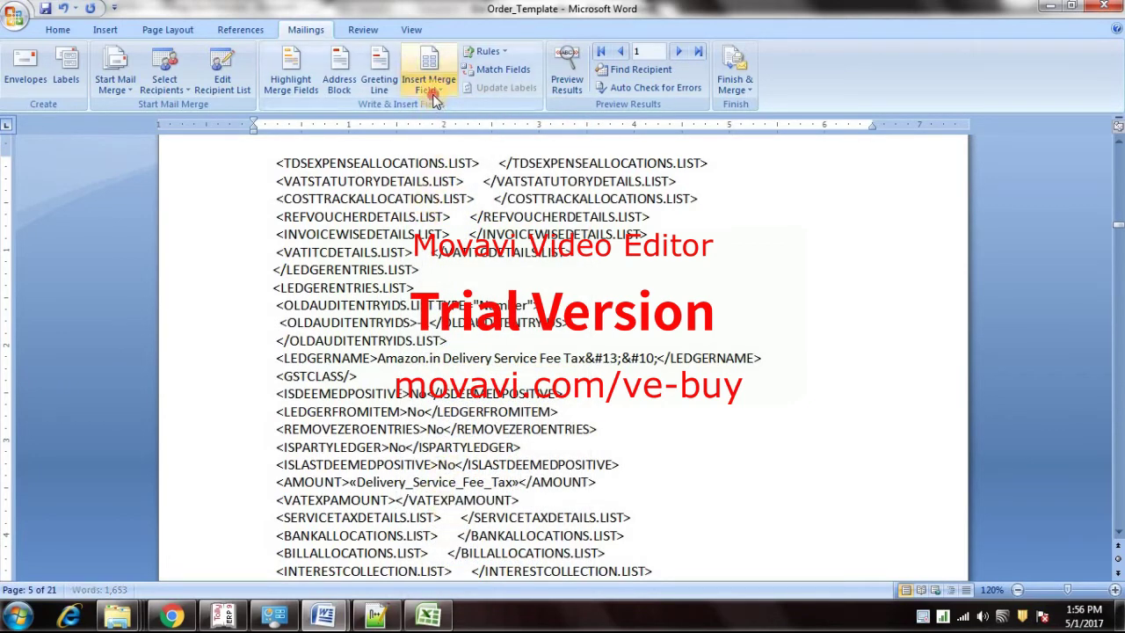
pyautogui.click(430, 84)
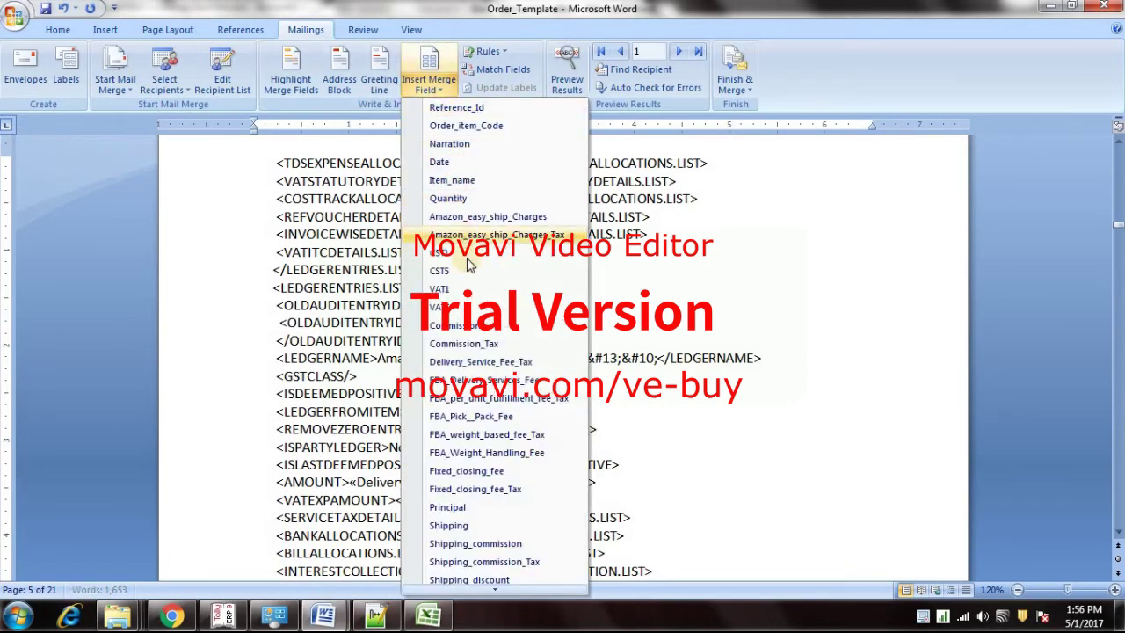
pyautogui.click(476, 362)
pyautogui.moveTo(316, 483); pyautogui.dragTo(522, 498)
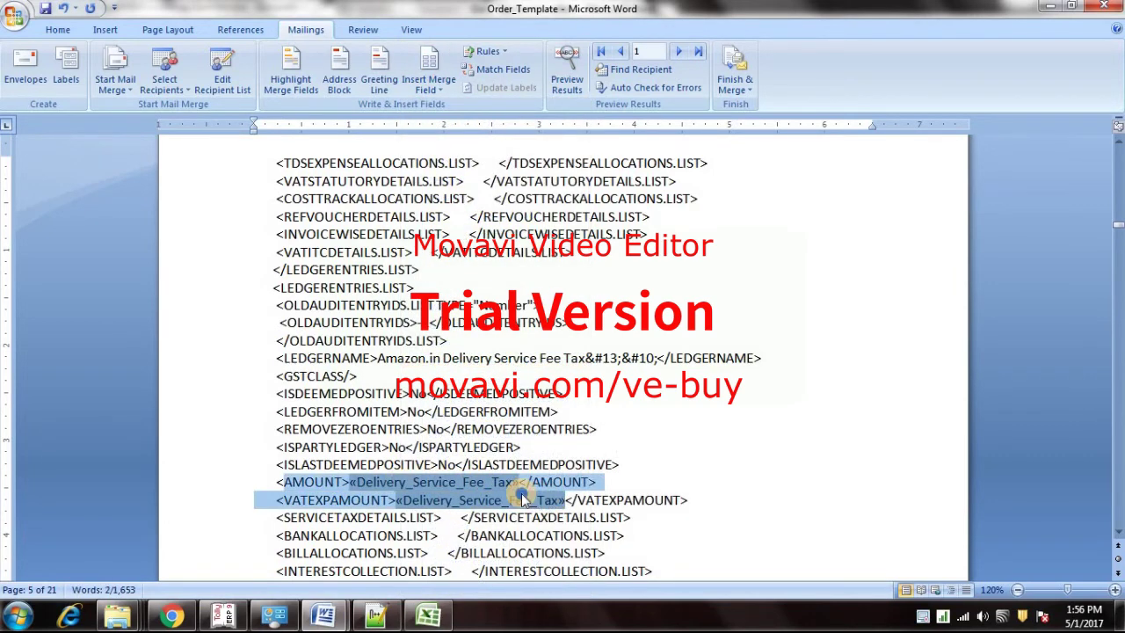
pyautogui.rightClick(522, 499)
pyautogui.click(587, 537)
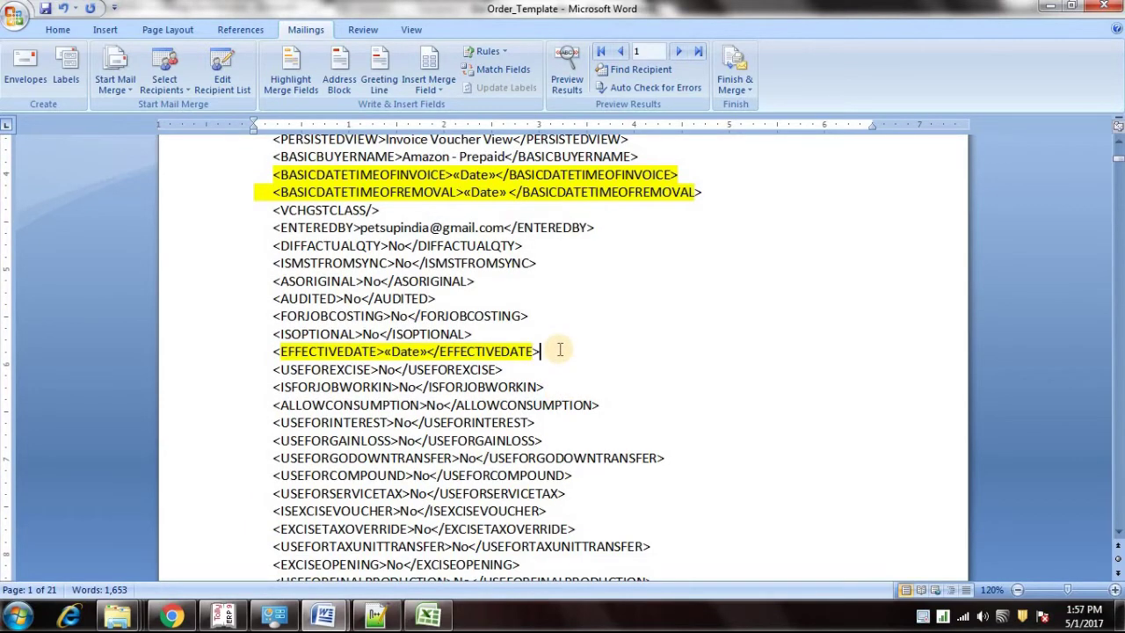
pyautogui.scroll(-6, 560, 349)
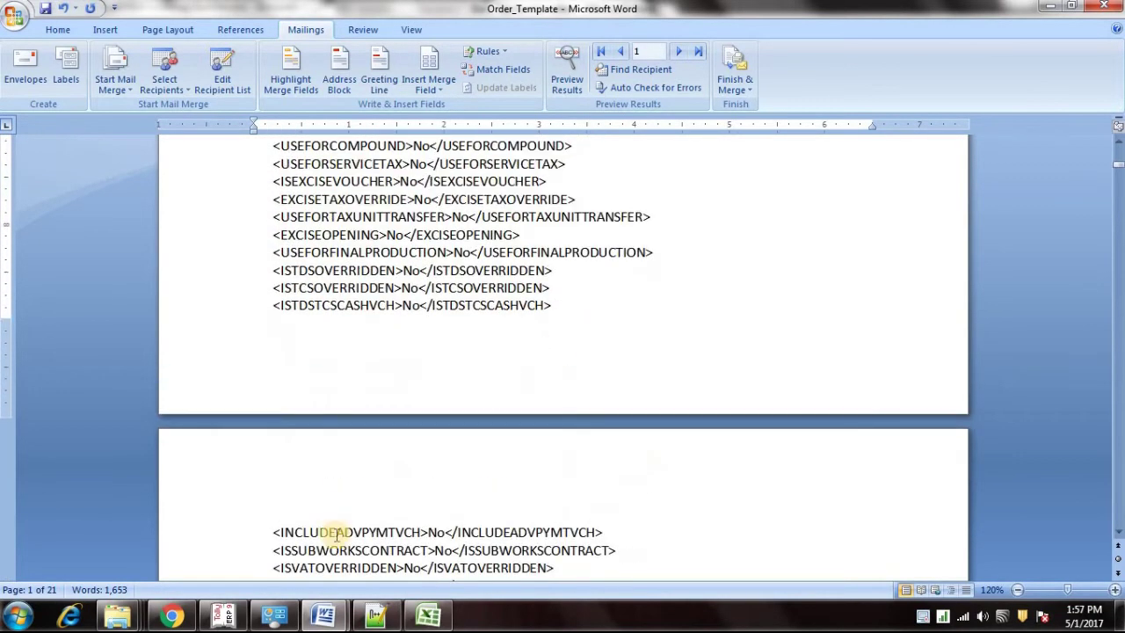
pyautogui.scroll(-4, 334, 537)
pyautogui.scroll(-10, 359, 438)
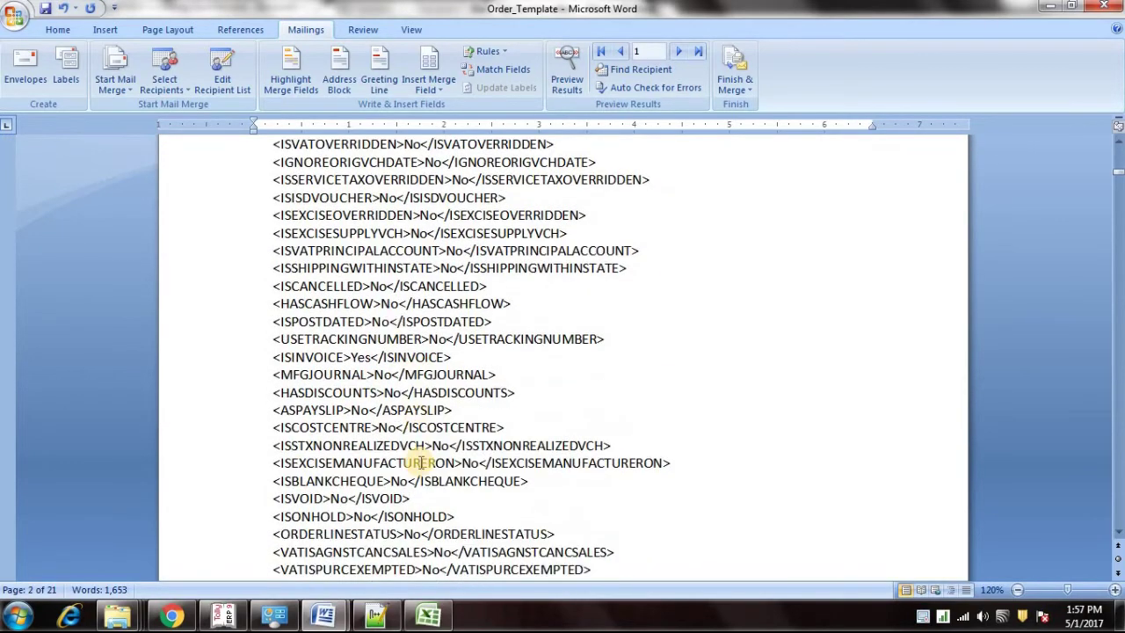
# Step: Review the merge fields already placed in the Amazon - Prepaid, CST Output @ 5.00% and FBA Delivery Services Fee ledger entries
pyautogui.scroll(-10, 448, 442)
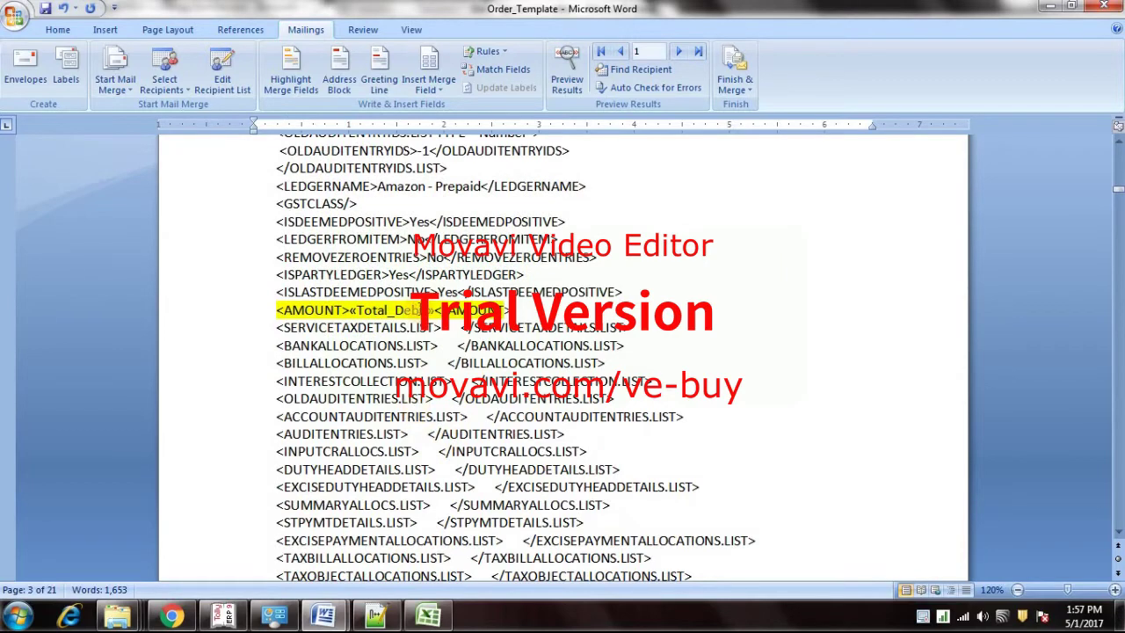
pyautogui.moveTo(358, 311); pyautogui.dragTo(421, 312)
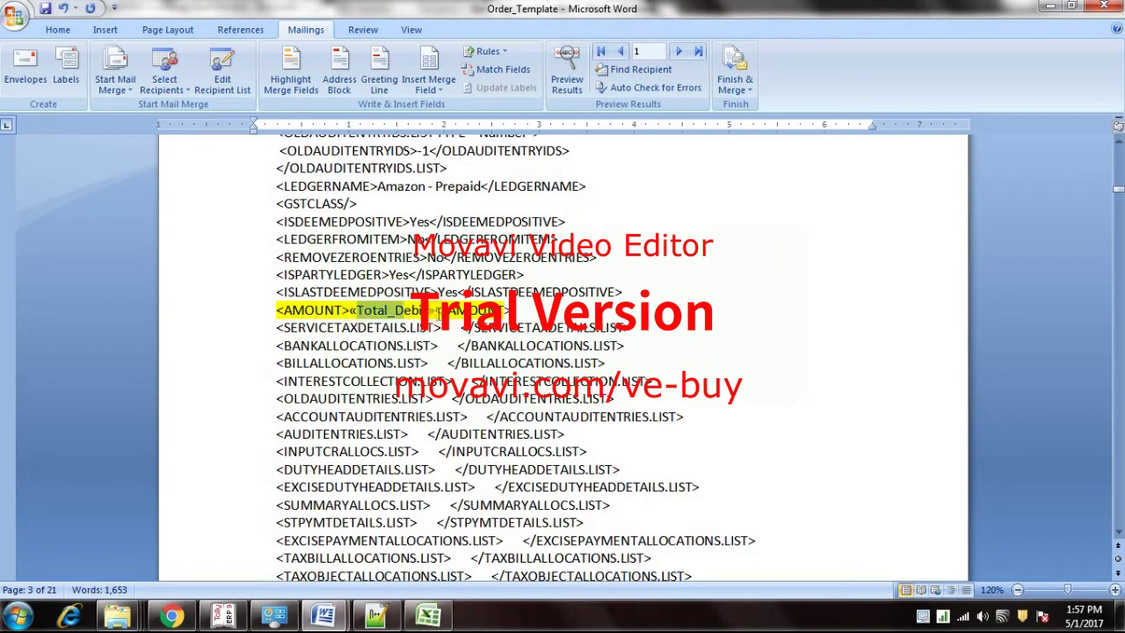
pyautogui.scroll(-8, 472, 397)
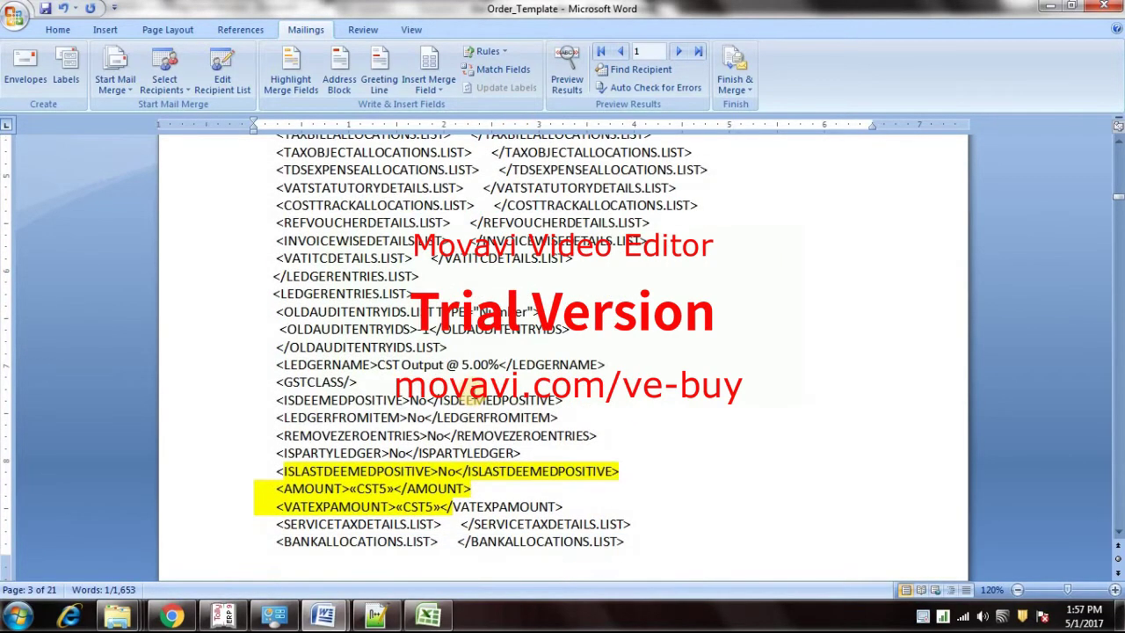
pyautogui.scroll(-15, 761, 396)
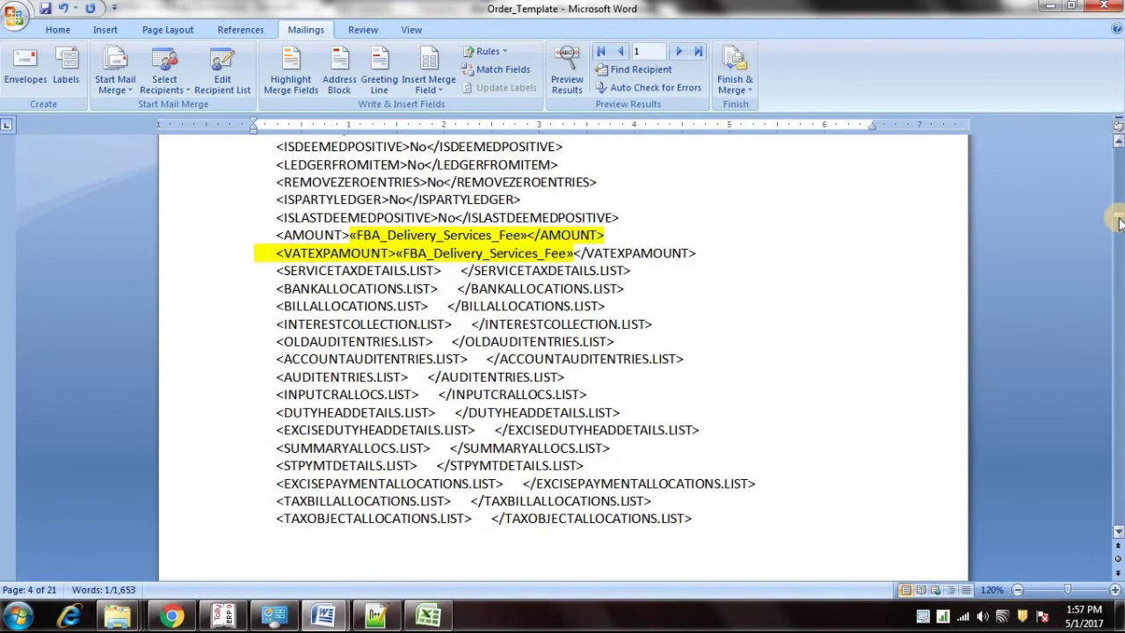
# Step: Replace the AMOUNT value of the Sales - Prepaid ledger near the document's end with the Principal merge field
pyautogui.moveTo(1119, 219); pyautogui.dragTo(1011, 473)
pyautogui.scroll(2, 526, 374)
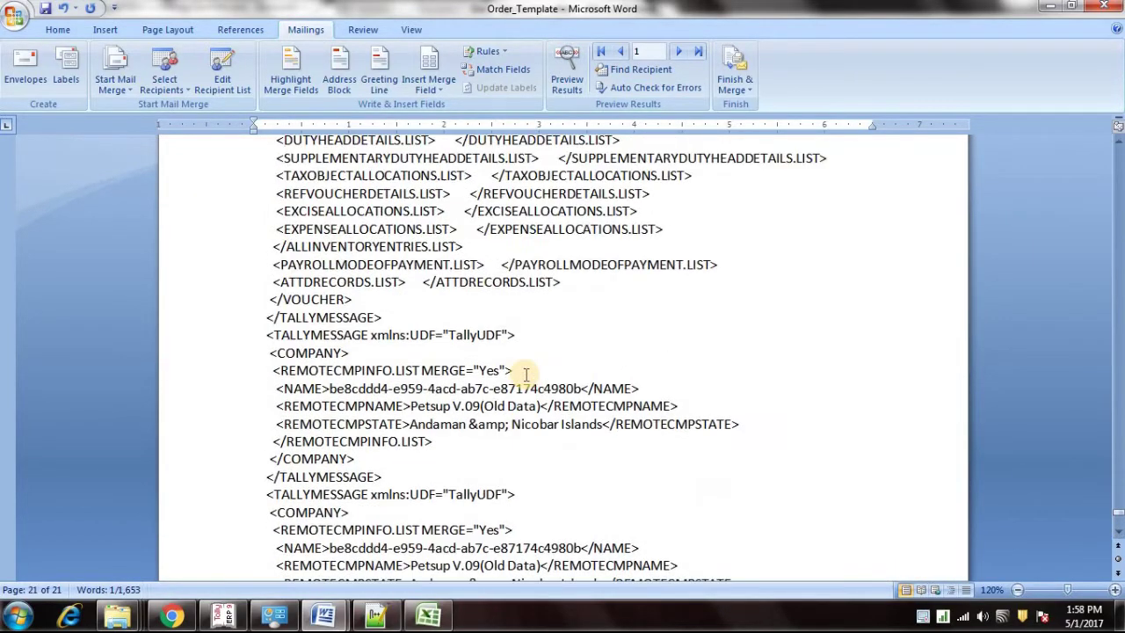
pyautogui.scroll(9, 525, 375)
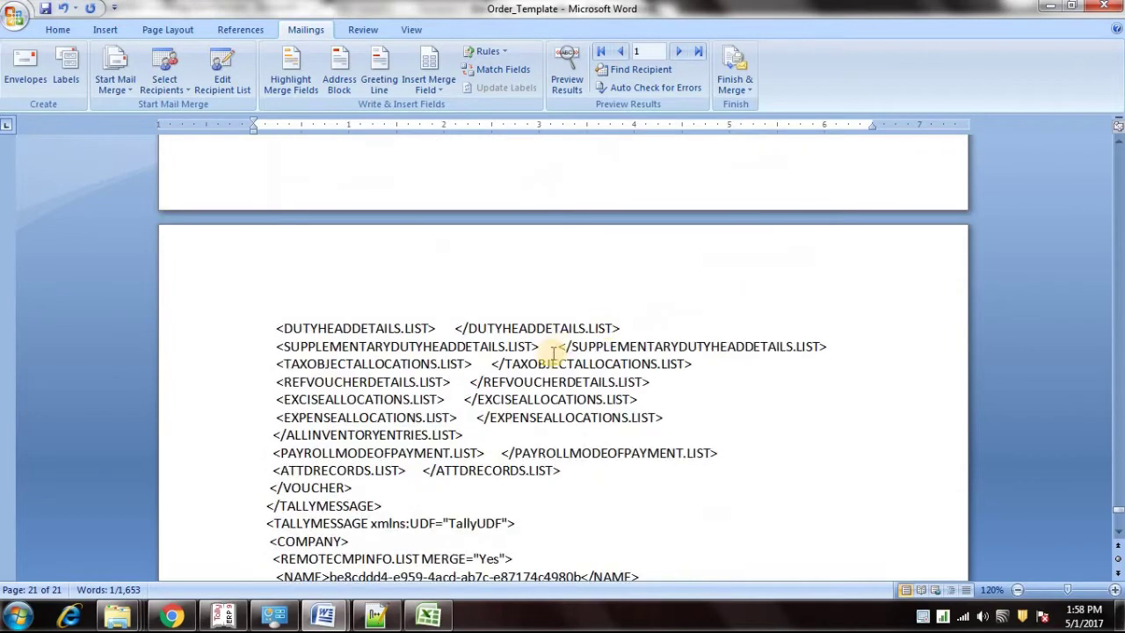
pyautogui.scroll(7, 547, 356)
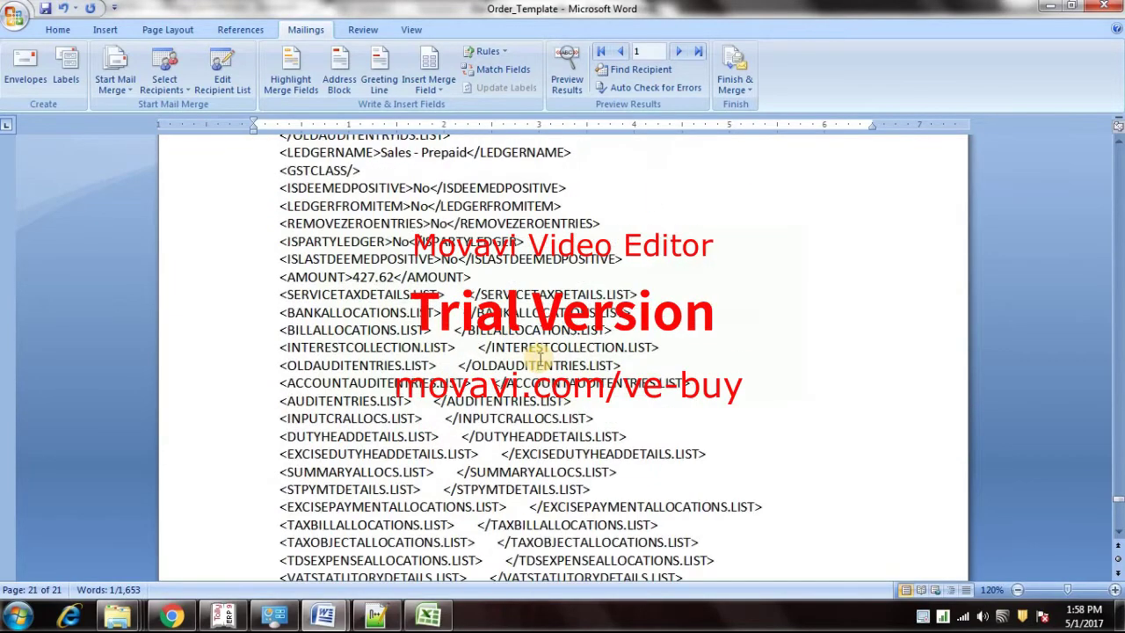
pyautogui.moveTo(374, 294); pyautogui.dragTo(472, 294)
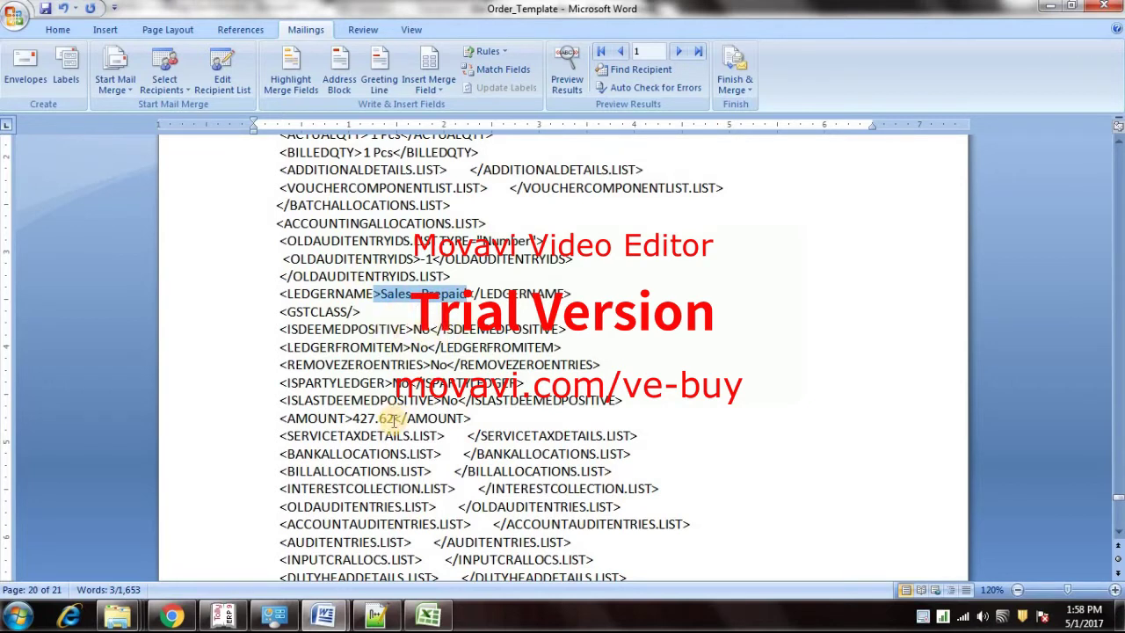
pyautogui.moveTo(398, 420); pyautogui.dragTo(379, 420)
pyautogui.press('BackSpace')
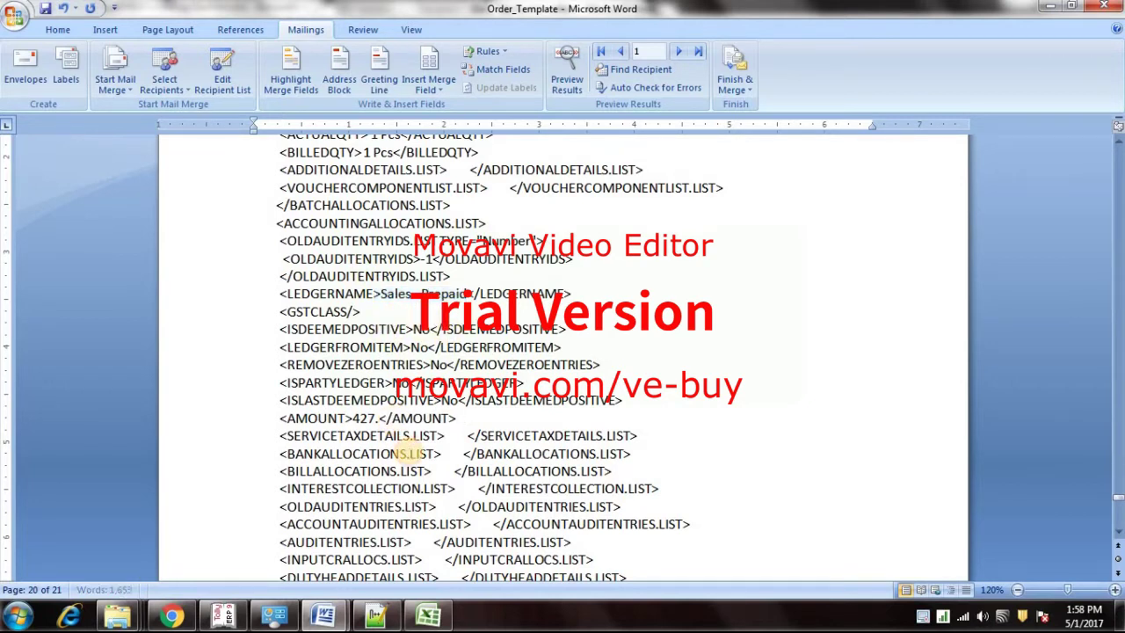
pyautogui.press('BackSpace')
pyautogui.press('BackSpace')
pyautogui.click(428, 86)
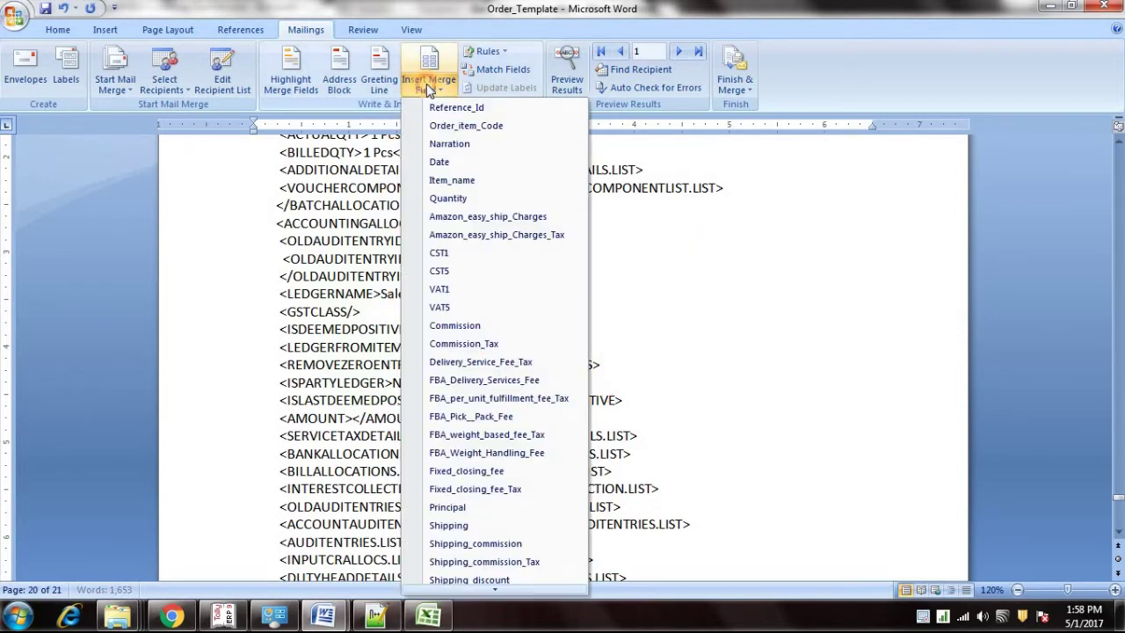
pyautogui.click(452, 507)
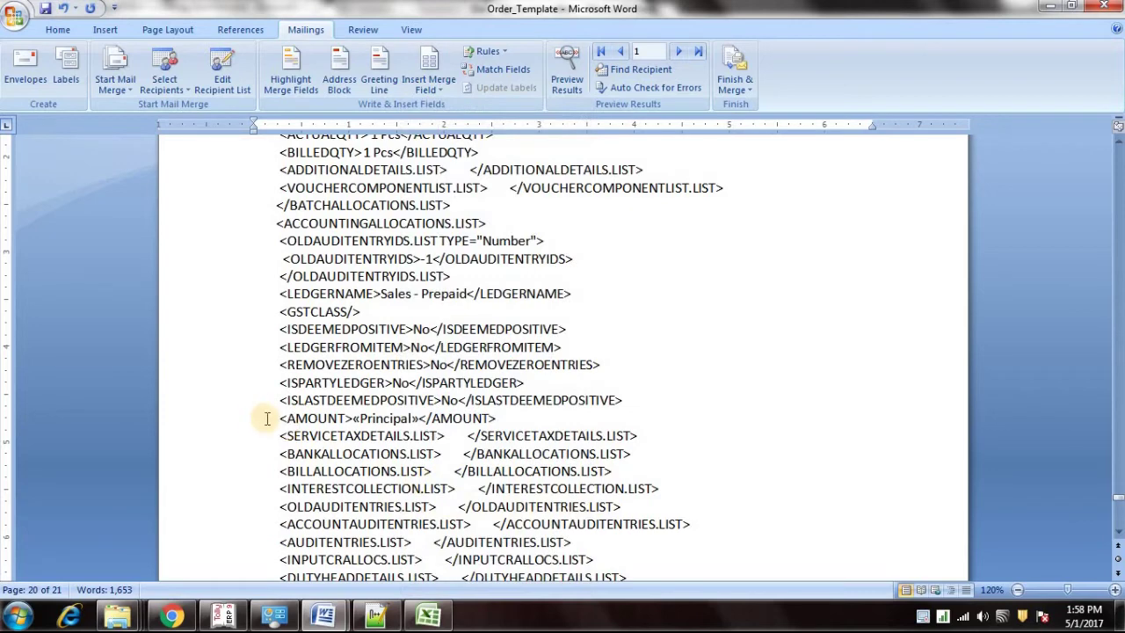
# Step: Highlight the Sales - Prepaid ledger's AMOUNT line in yellow
pyautogui.moveTo(285, 418); pyautogui.dragTo(461, 419)
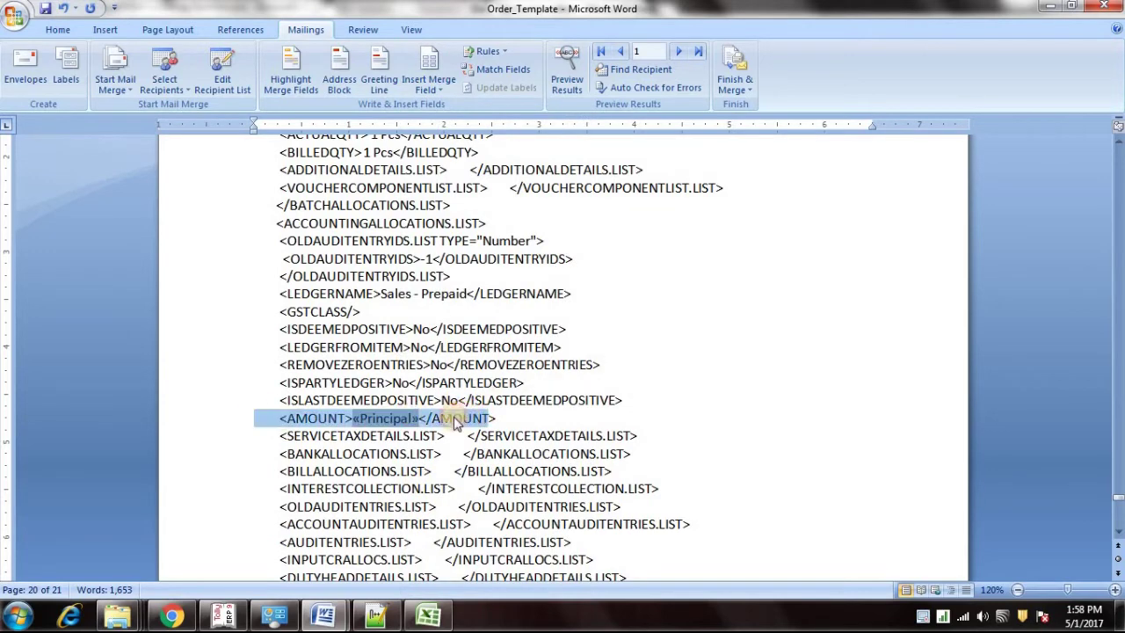
pyautogui.rightClick(460, 418)
pyautogui.click(520, 462)
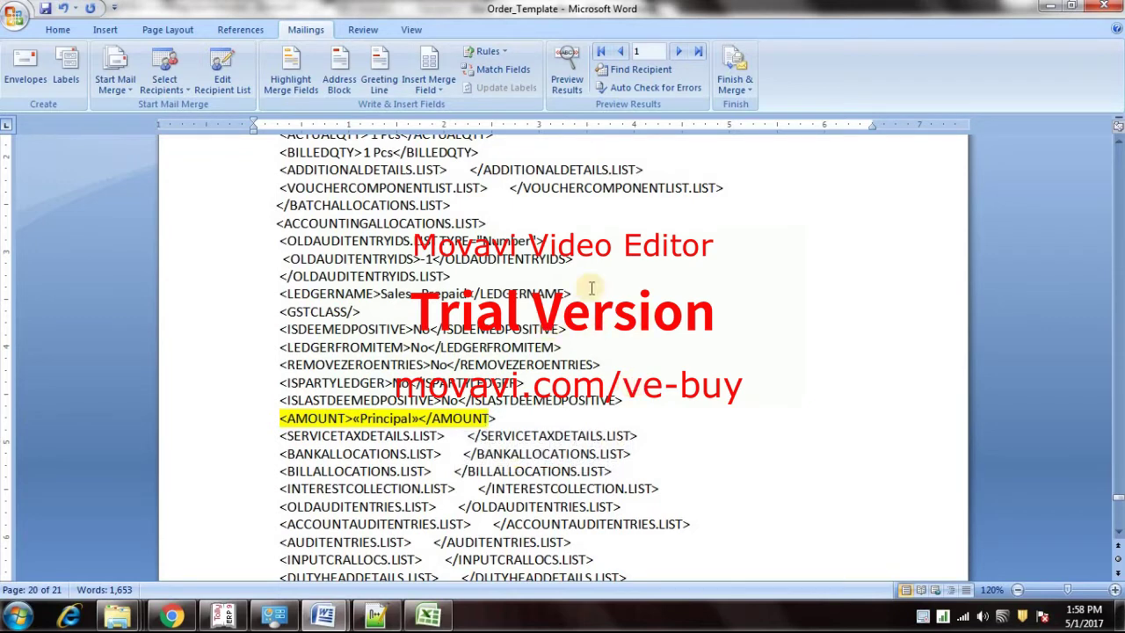
# Step: Examine the inventory entry, the Shipping Tax and Shipping Tax Discount ledger entries, and the available merge fields for values still needing replacement
pyautogui.scroll(7, 495, 206)
pyautogui.scroll(5, 484, 297)
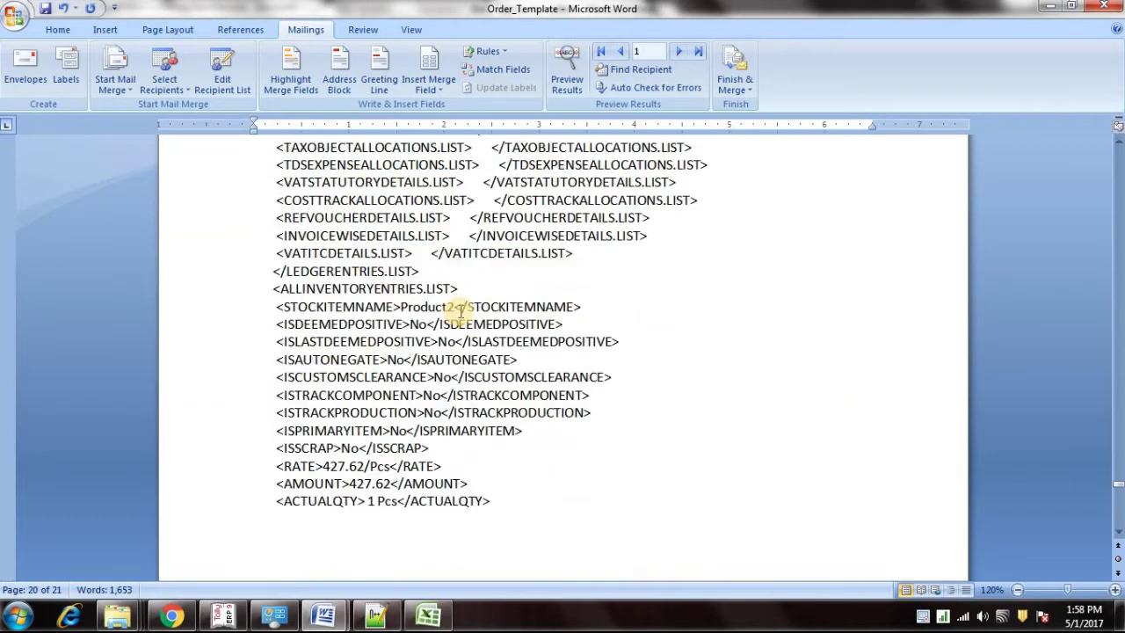
pyautogui.scroll(12, 421, 299)
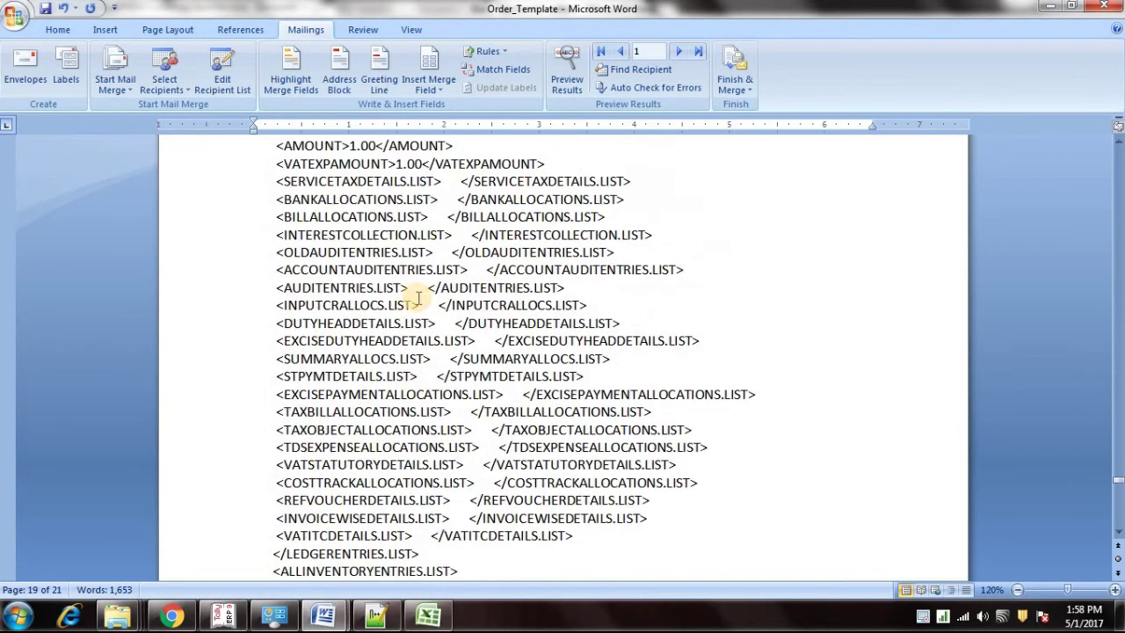
pyautogui.scroll(8, 422, 295)
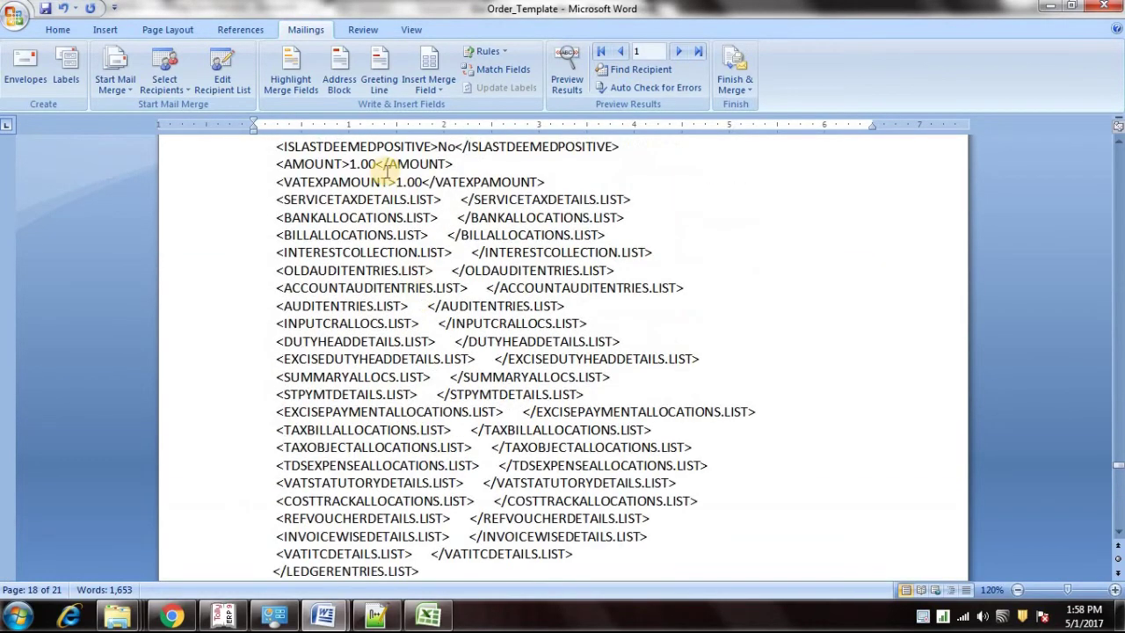
pyautogui.click(443, 100)
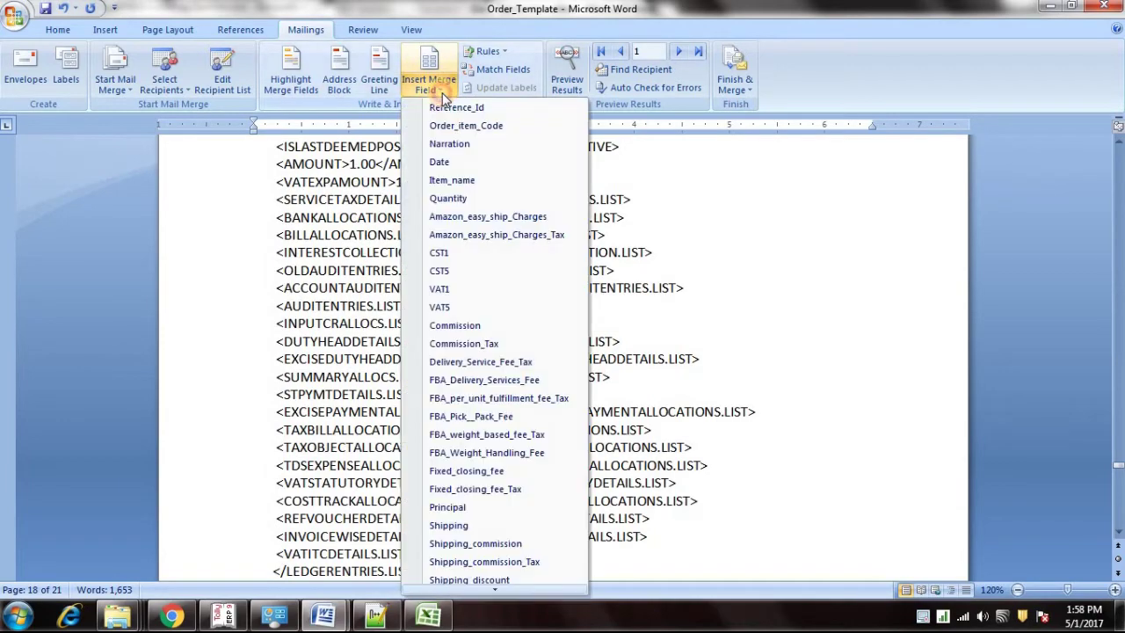
pyautogui.click(331, 473)
pyautogui.scroll(-7, 502, 395)
pyautogui.scroll(-19, 506, 393)
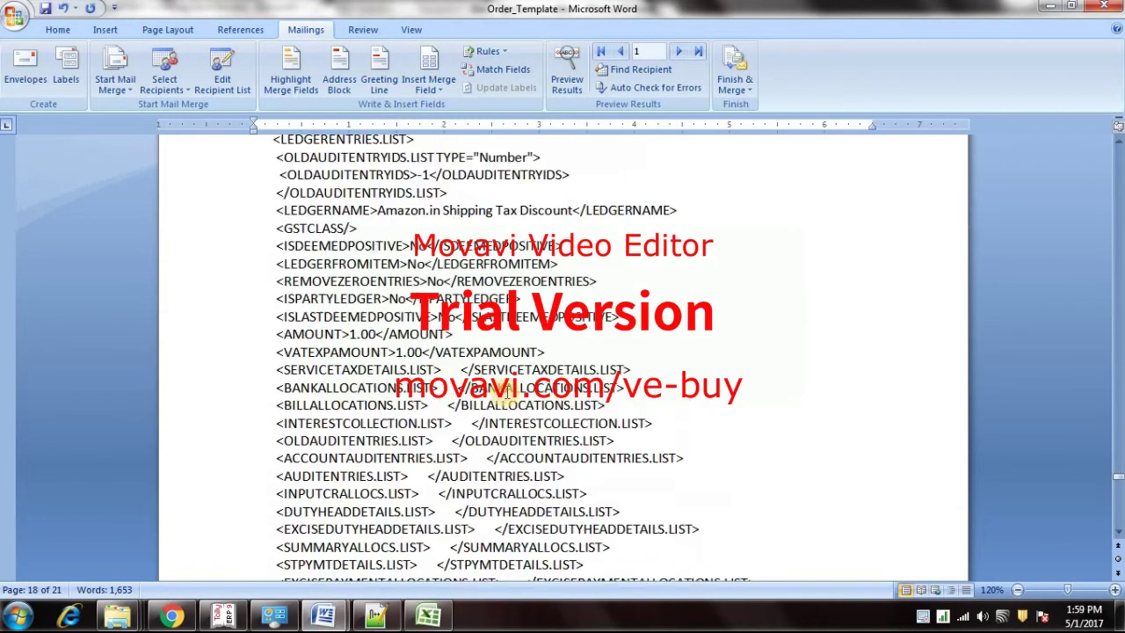
pyautogui.scroll(8, 509, 387)
pyautogui.scroll(4, 510, 388)
pyautogui.scroll(-8, 508, 388)
pyautogui.scroll(8, 508, 388)
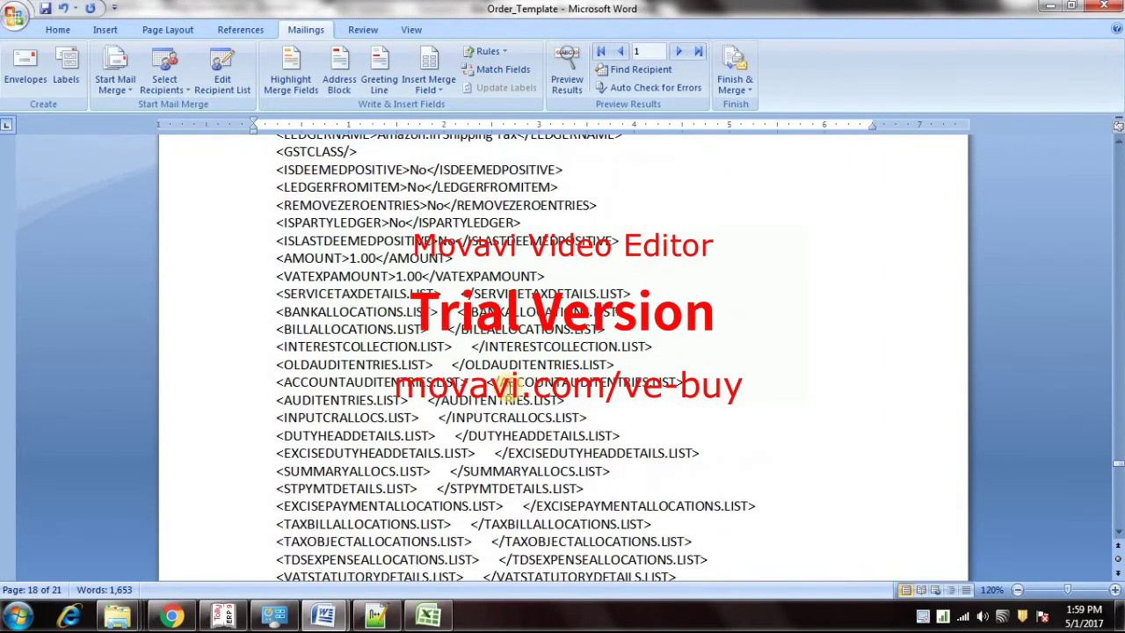
pyautogui.scroll(2, 508, 387)
pyautogui.scroll(-4, 507, 388)
pyautogui.scroll(3, 508, 389)
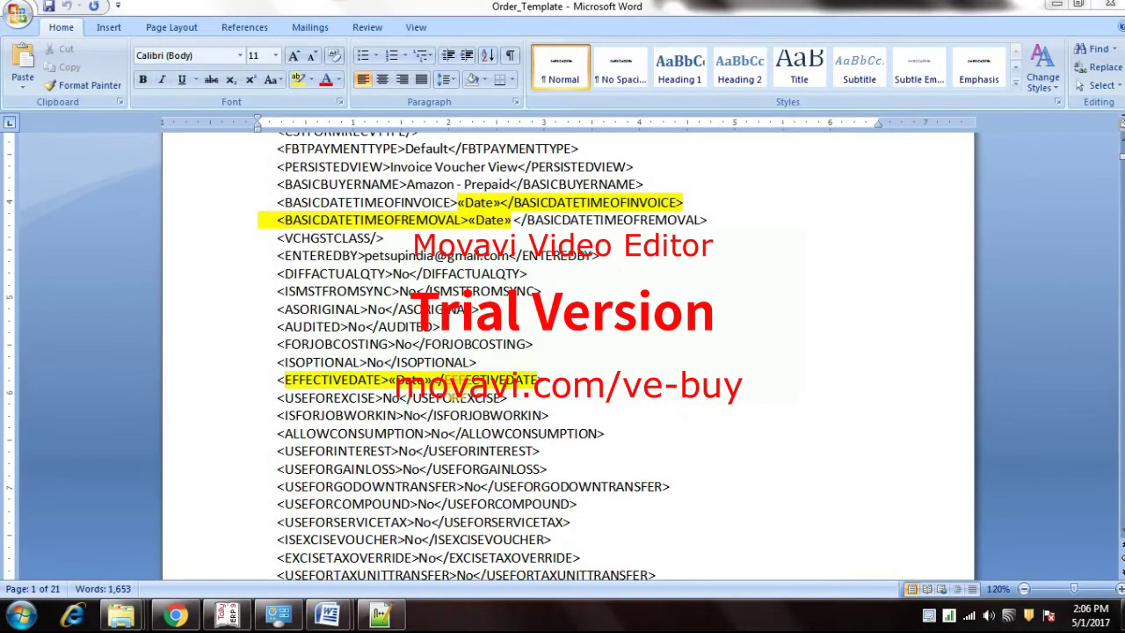
# Step: Check the highlighted merge fields in the reopened template, from the voucher dates to the FBAWeightBasedFee ledger
pyautogui.click(563, 367)
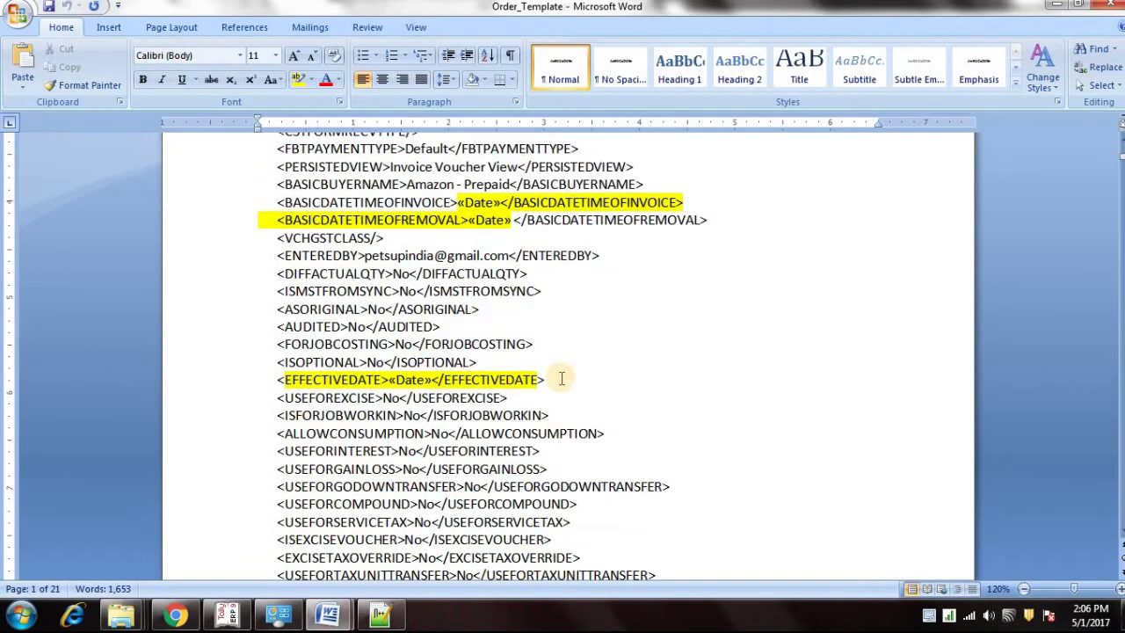
pyautogui.scroll(-4, 395, 477)
pyautogui.scroll(-14, 423, 420)
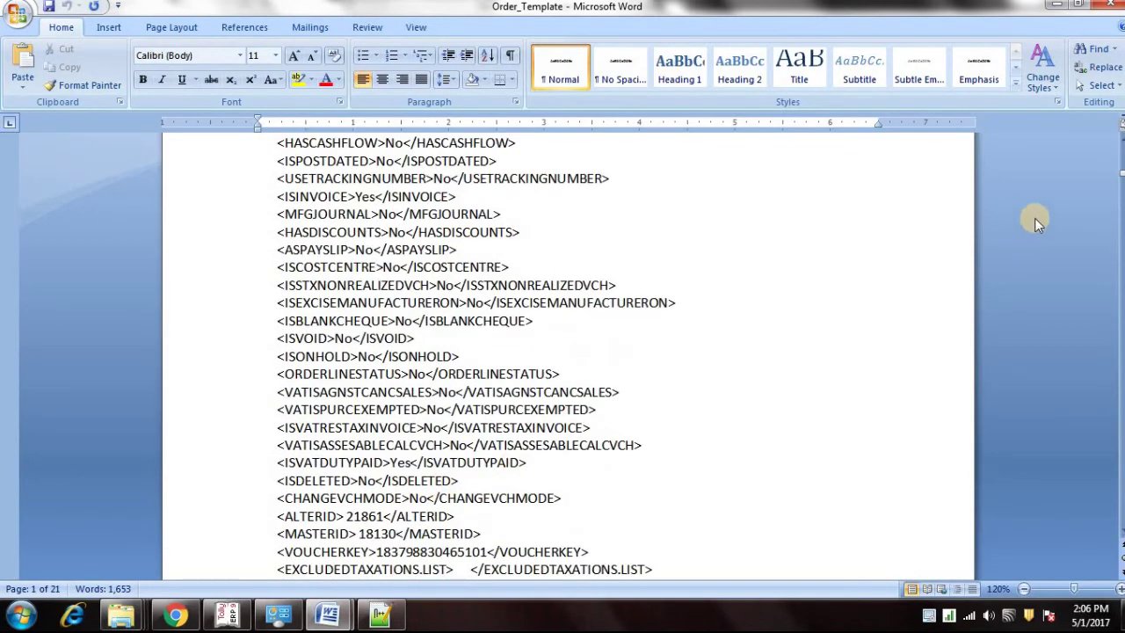
pyautogui.moveTo(1122, 176); pyautogui.dragTo(1121, 260)
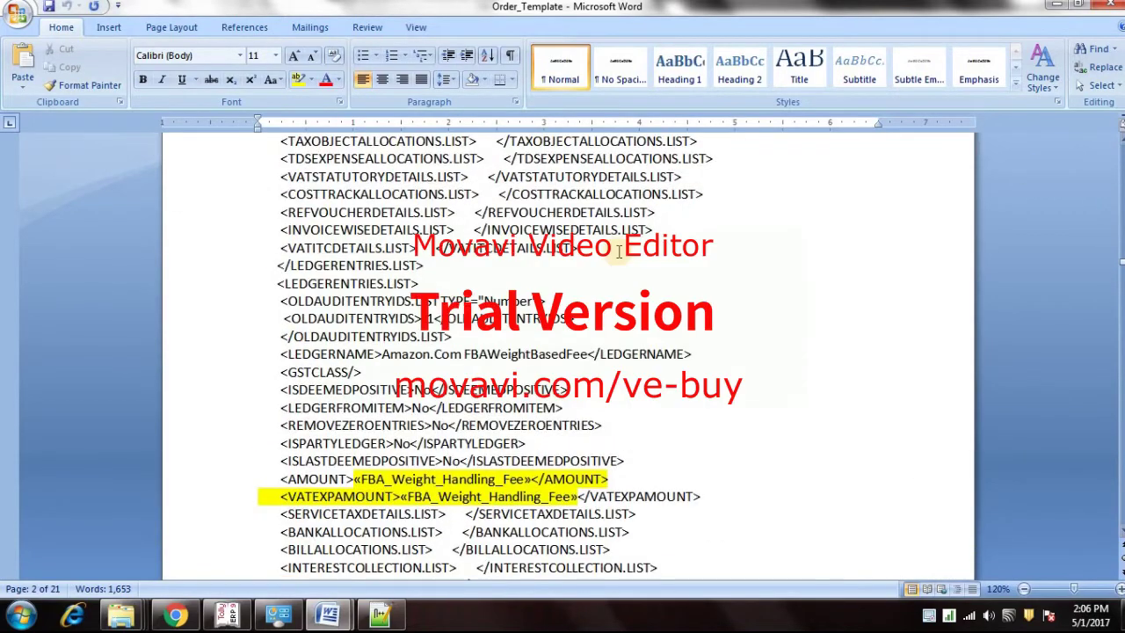
# Step: Choose the Order workbook in the Desktop's Required file folder as the existing recipient list for the mail merge
pyautogui.click(307, 31)
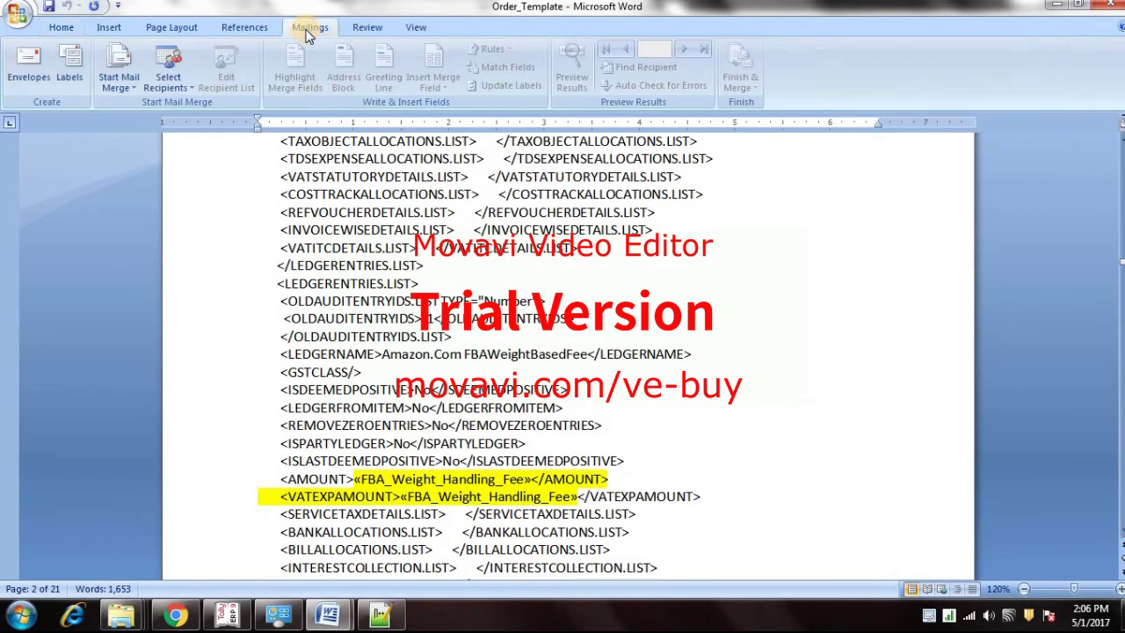
pyautogui.click(169, 92)
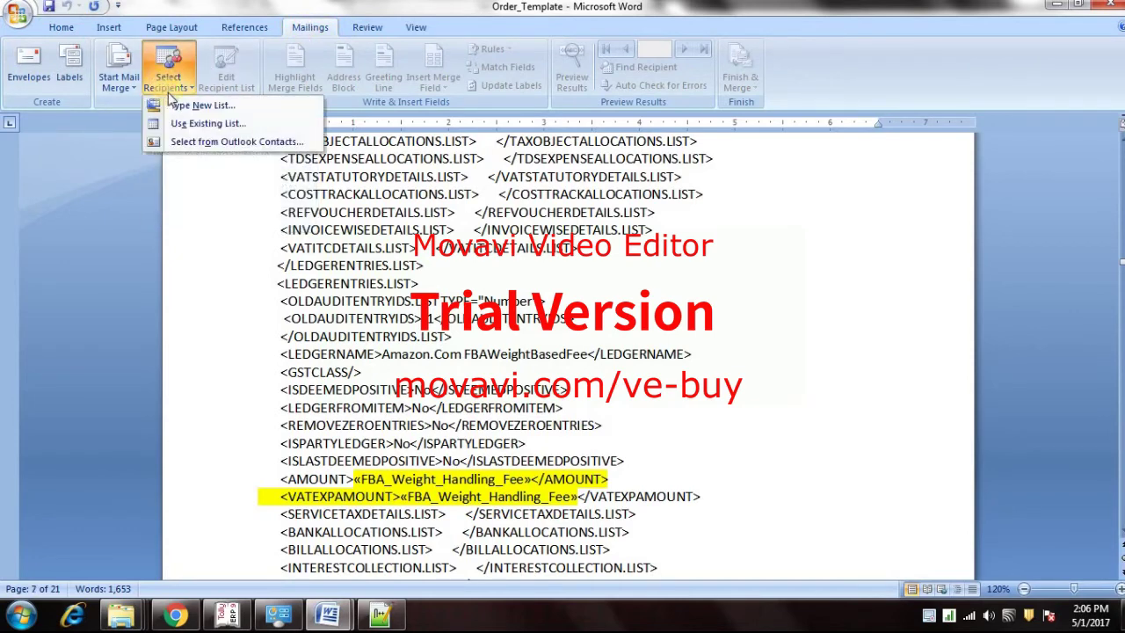
pyautogui.click(197, 126)
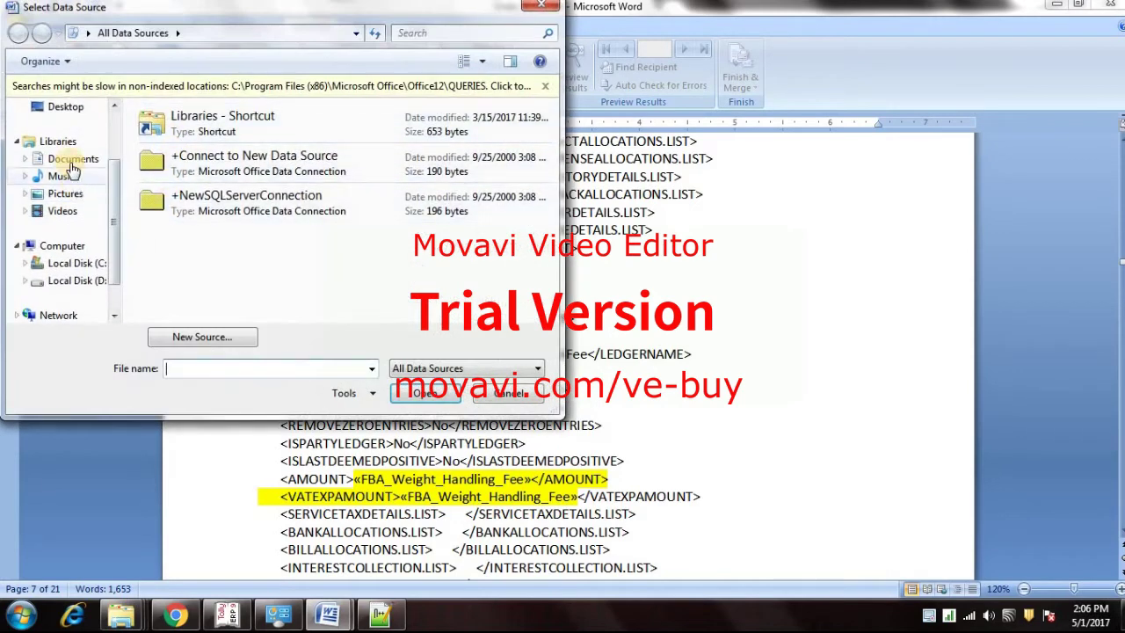
pyautogui.click(65, 107)
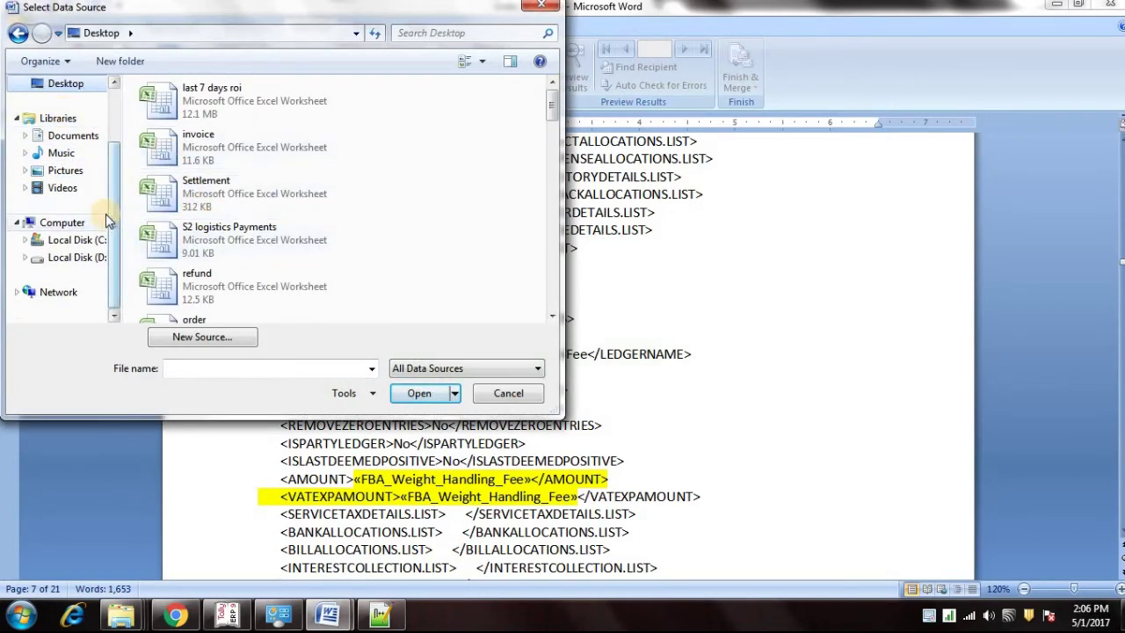
pyautogui.click(186, 195)
pyautogui.click(197, 280)
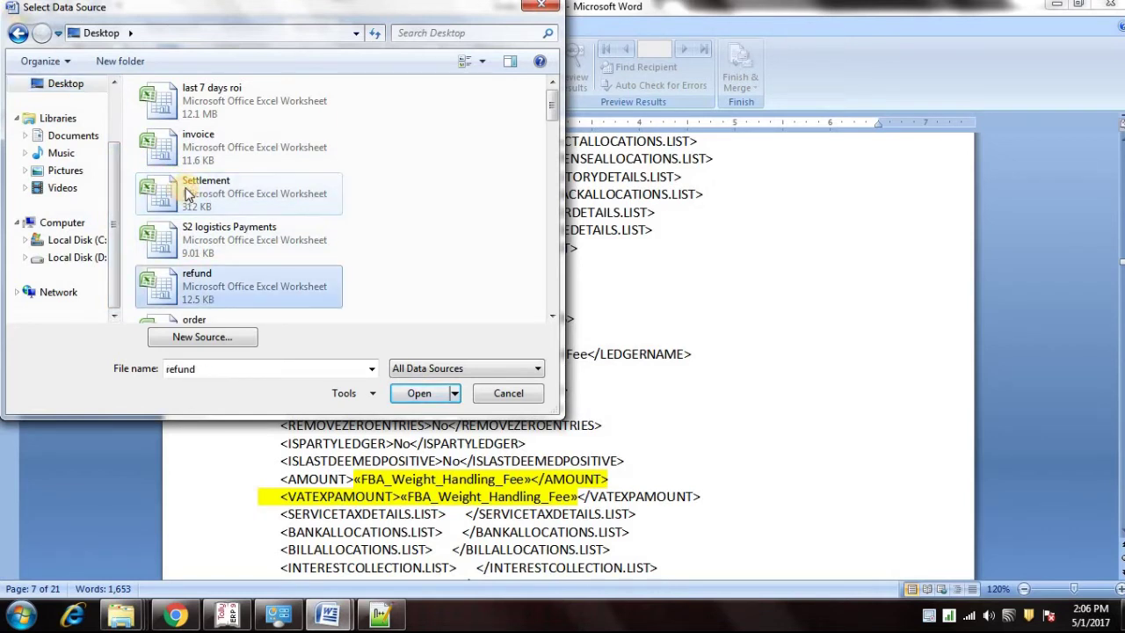
pyautogui.scroll(-5, 200, 220)
pyautogui.doubleClick(225, 106)
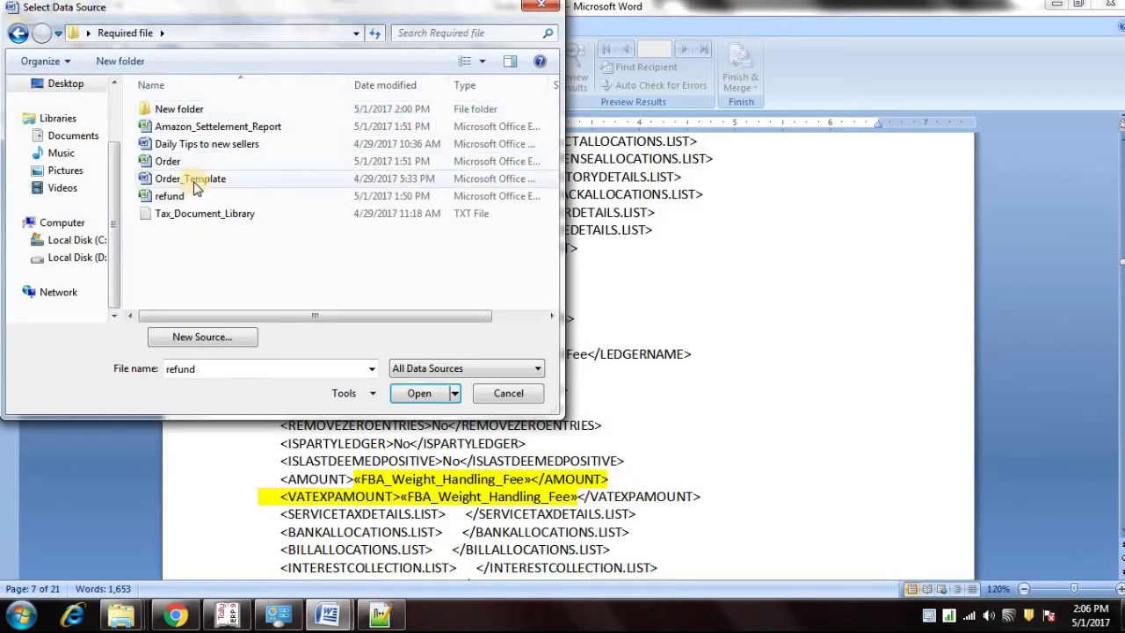
pyautogui.click(167, 161)
pyautogui.click(410, 392)
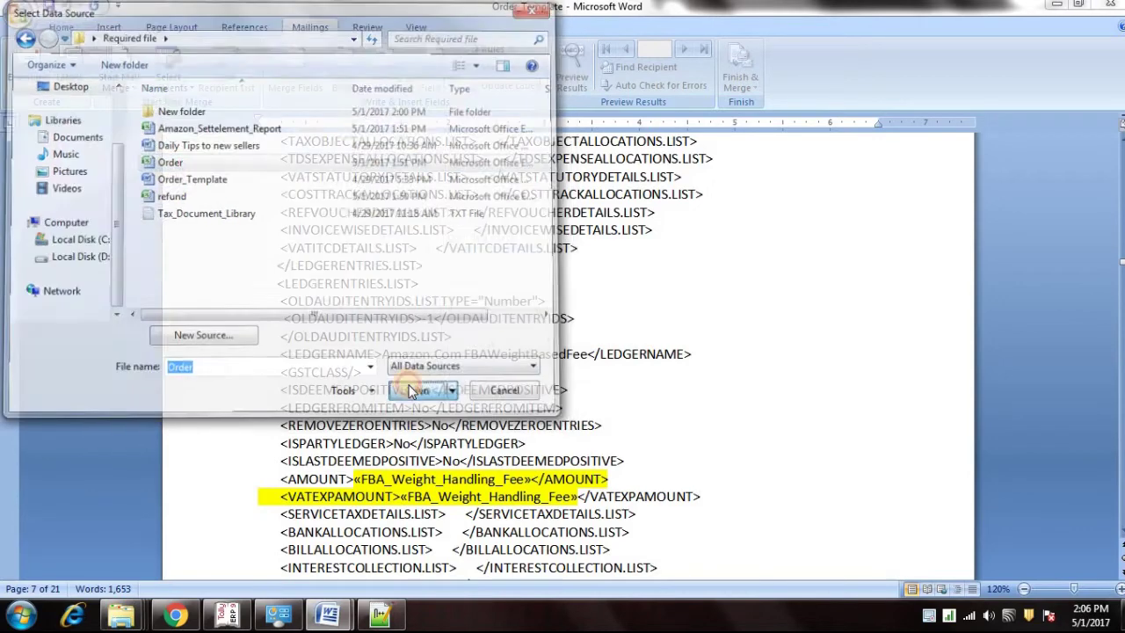
# Step: Connect the data source as MS Excel Worksheets via DDE, using the entire spreadsheet as the range
pyautogui.click(466, 354)
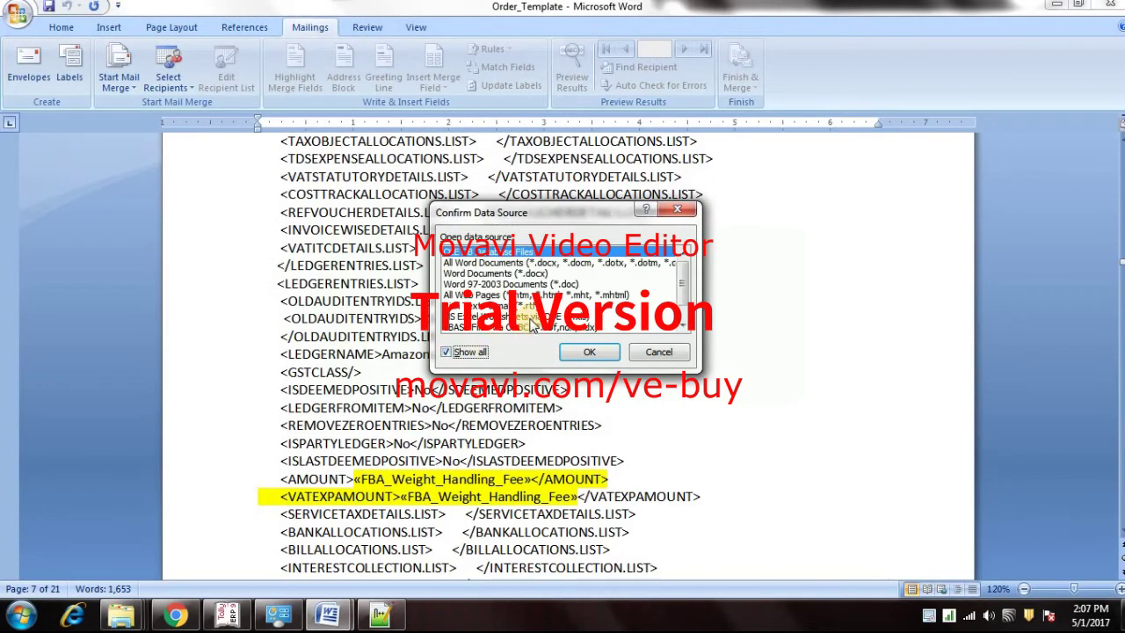
pyautogui.click(528, 317)
pyautogui.click(598, 355)
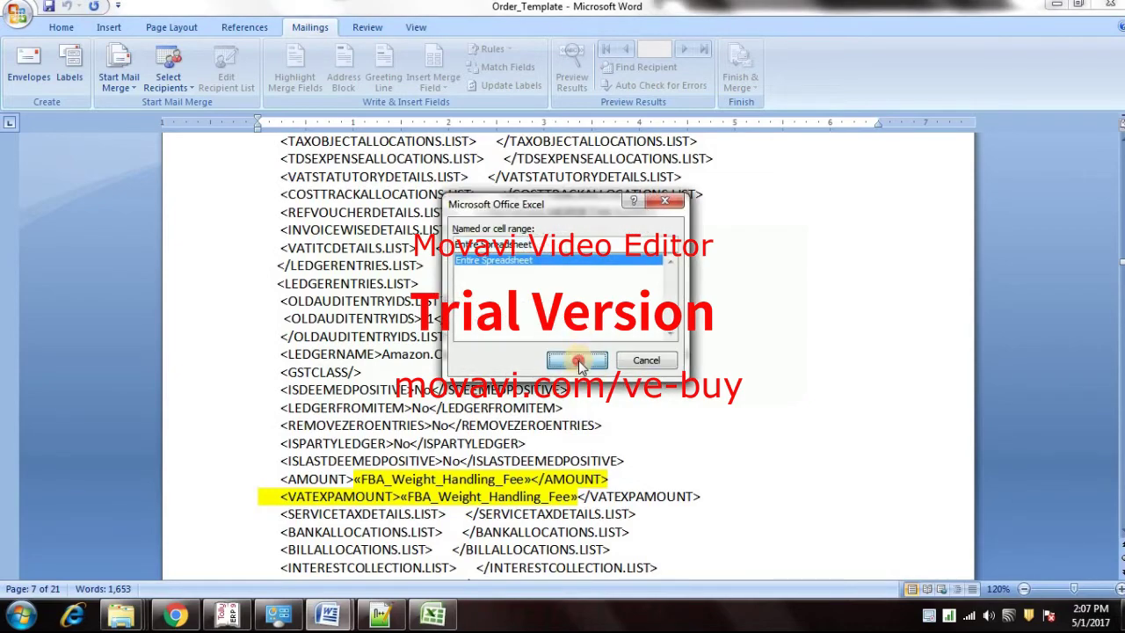
pyautogui.click(577, 360)
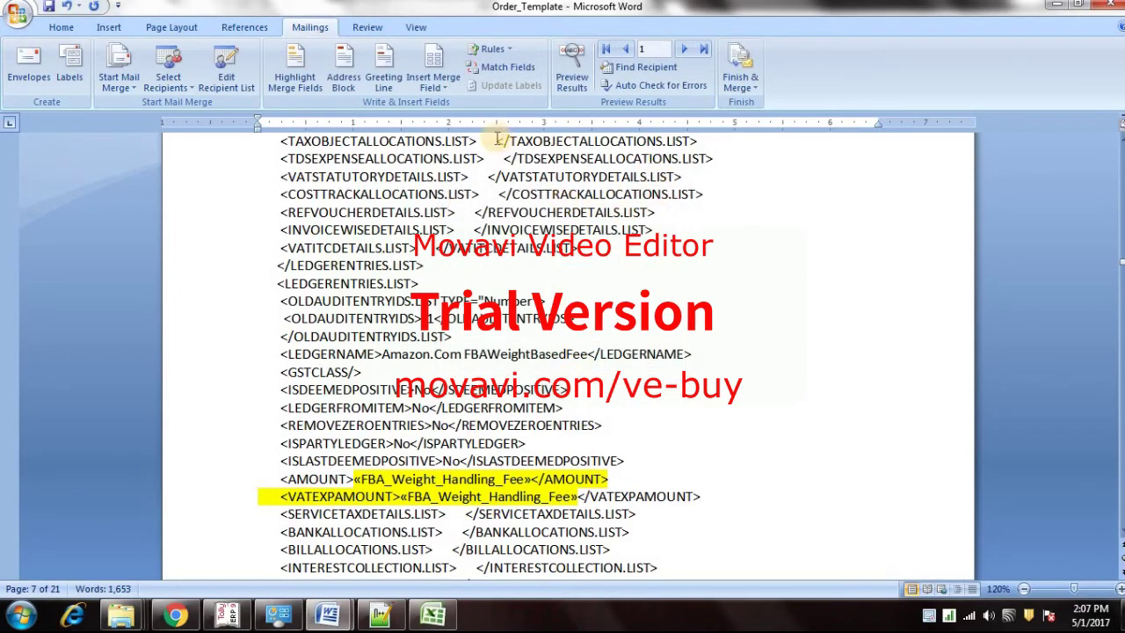
# Step: Finish the mail merge by merging all records of Order_Template into a new document for individual editing
pyautogui.scroll(-10, 533, 400)
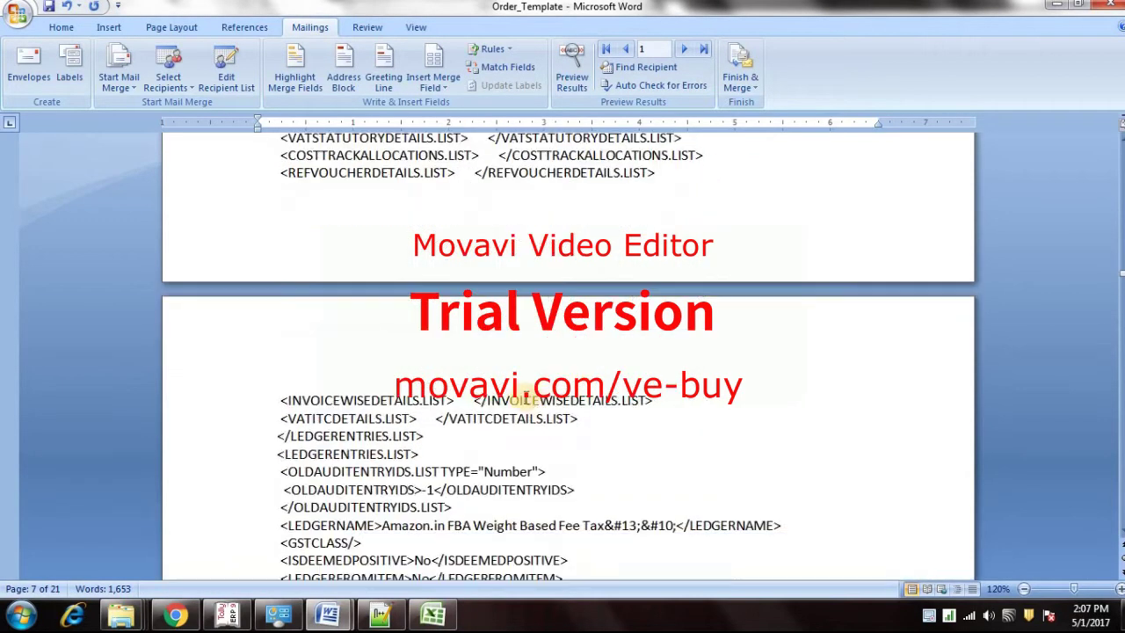
pyautogui.scroll(-5, 533, 400)
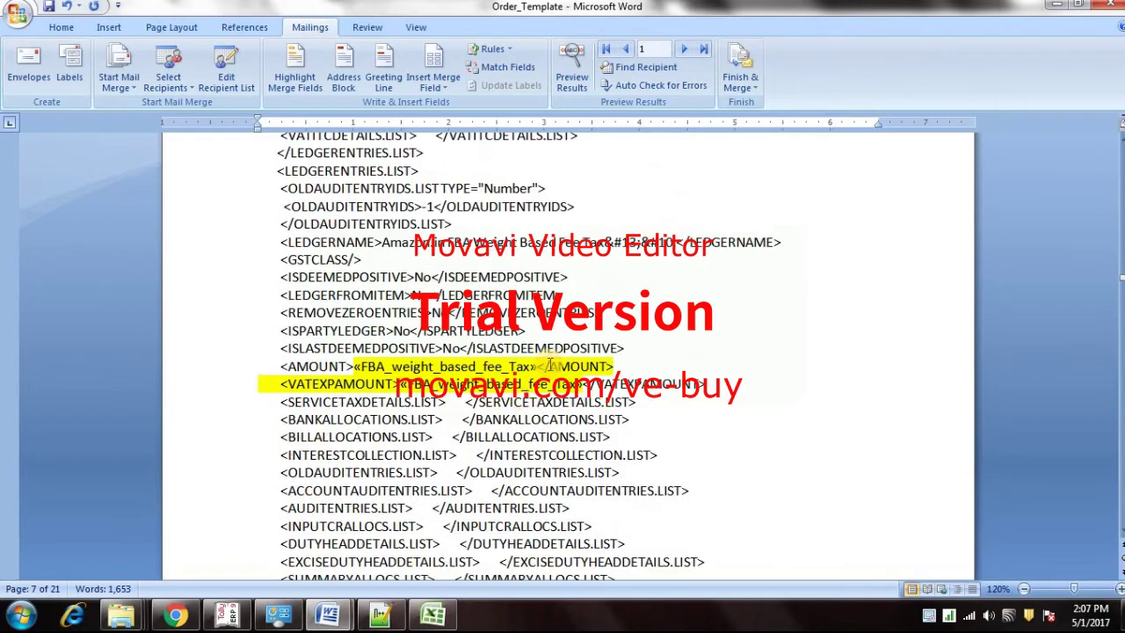
pyautogui.click(745, 90)
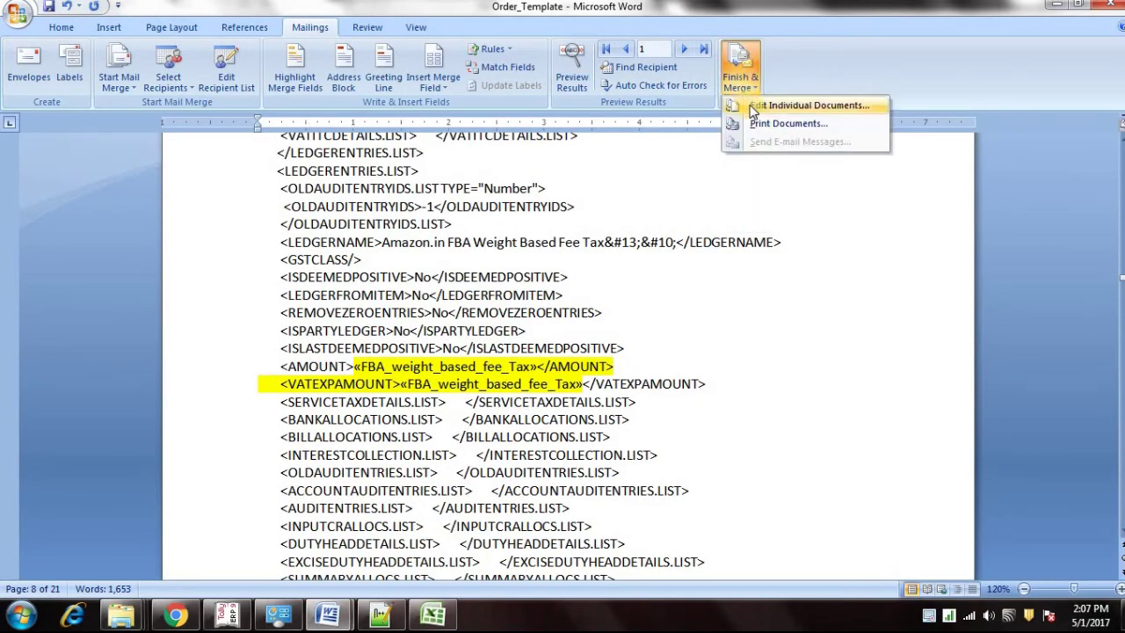
pyautogui.click(754, 108)
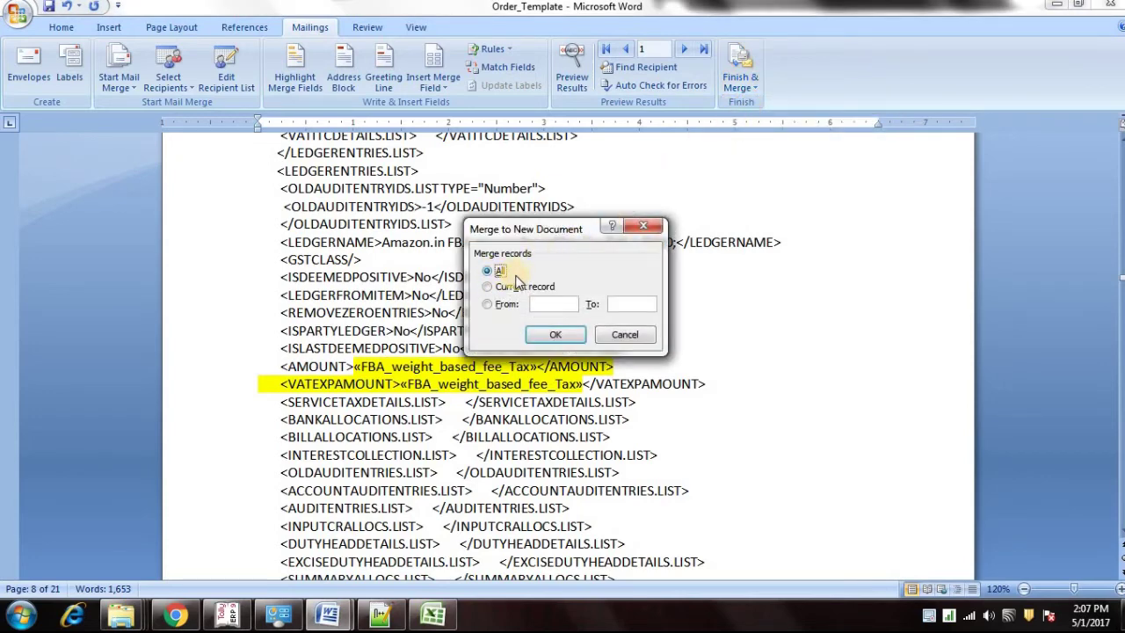
pyautogui.click(556, 337)
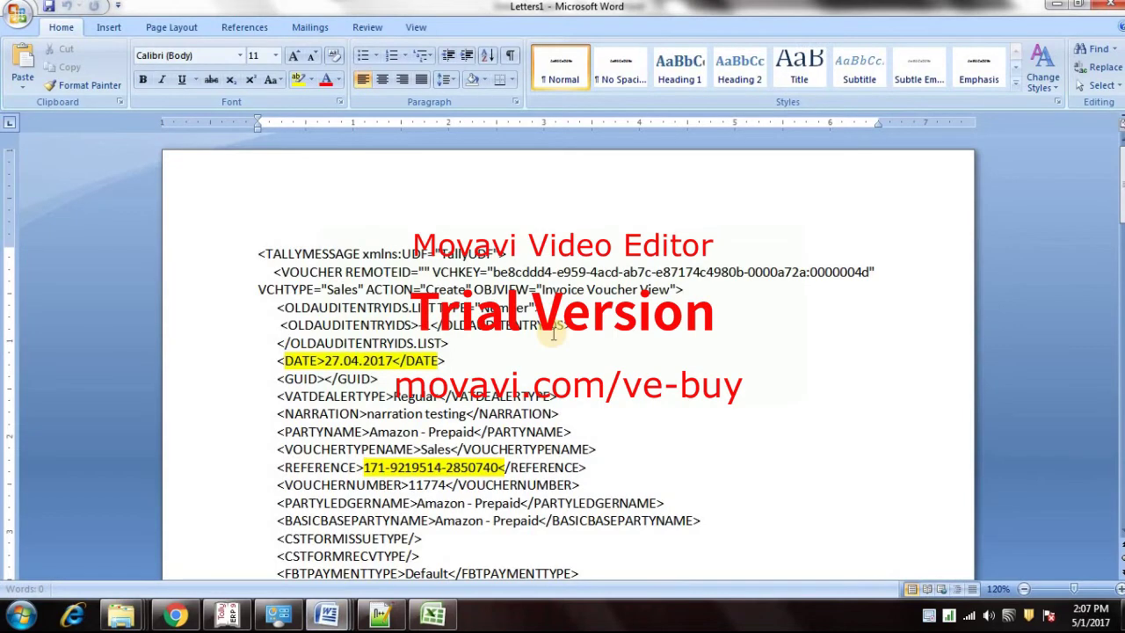
# Step: Look over the beginning of the merged voucher document and copy its entire text
pyautogui.scroll(-2, 554, 332)
pyautogui.scroll(1, 554, 330)
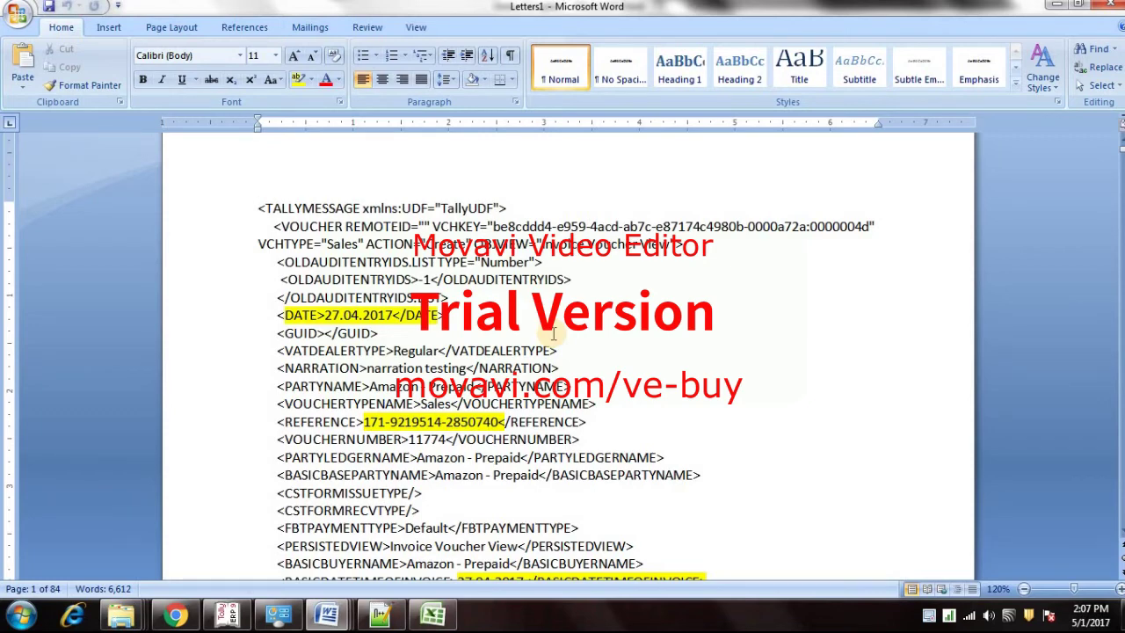
pyautogui.scroll(-3, 554, 332)
pyautogui.scroll(4, 554, 331)
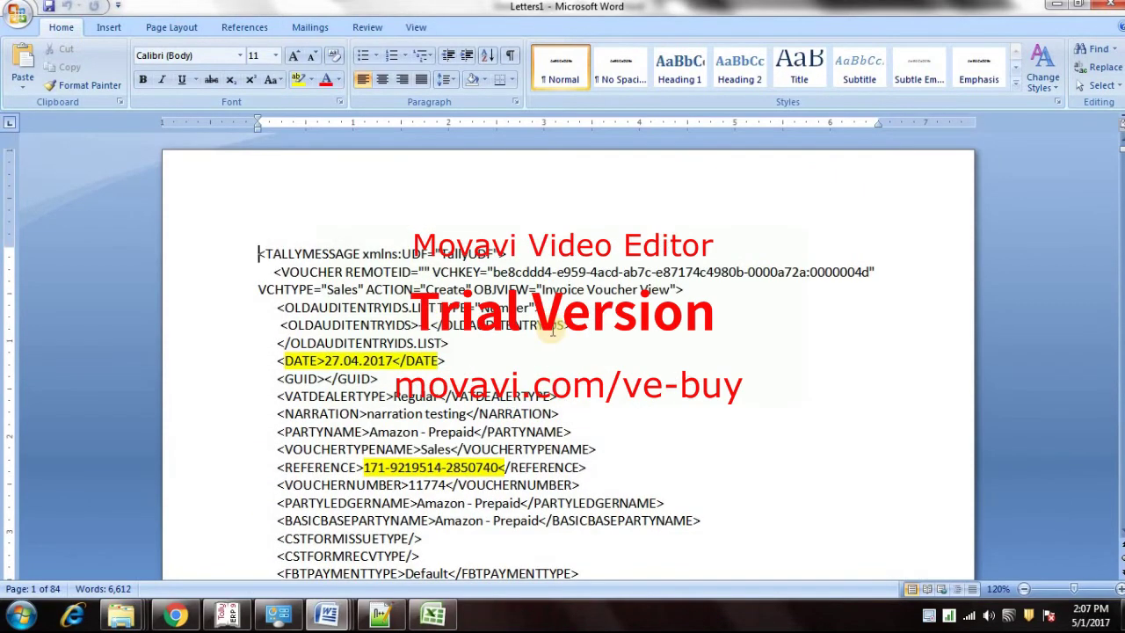
pyautogui.scroll(-2, 553, 329)
pyautogui.scroll(1, 554, 330)
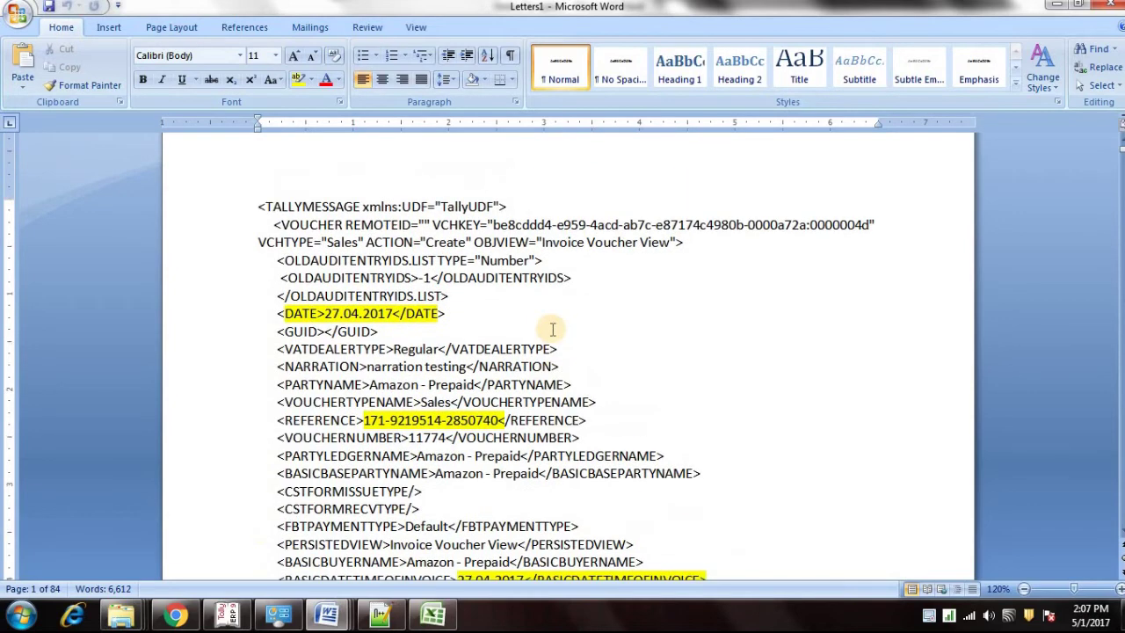
pyautogui.hotkey('ctrl', 'a')
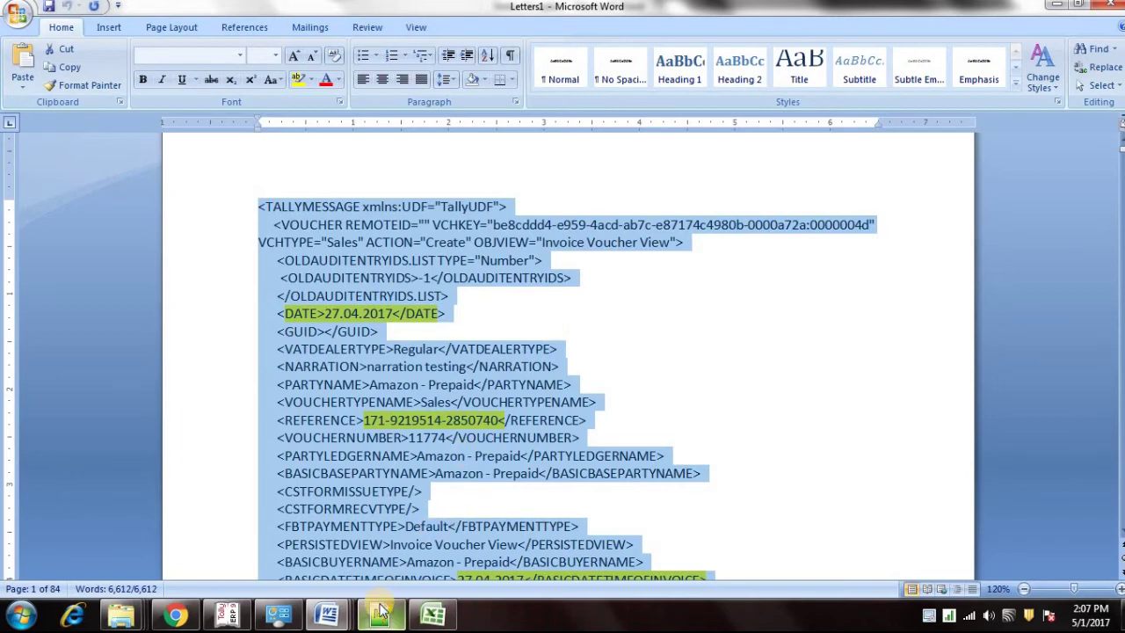
# Step: Read Step6 on creating the final XML and Step7 on importing in the Daily Tips to new sellers document
pyautogui.moveTo(381, 611)
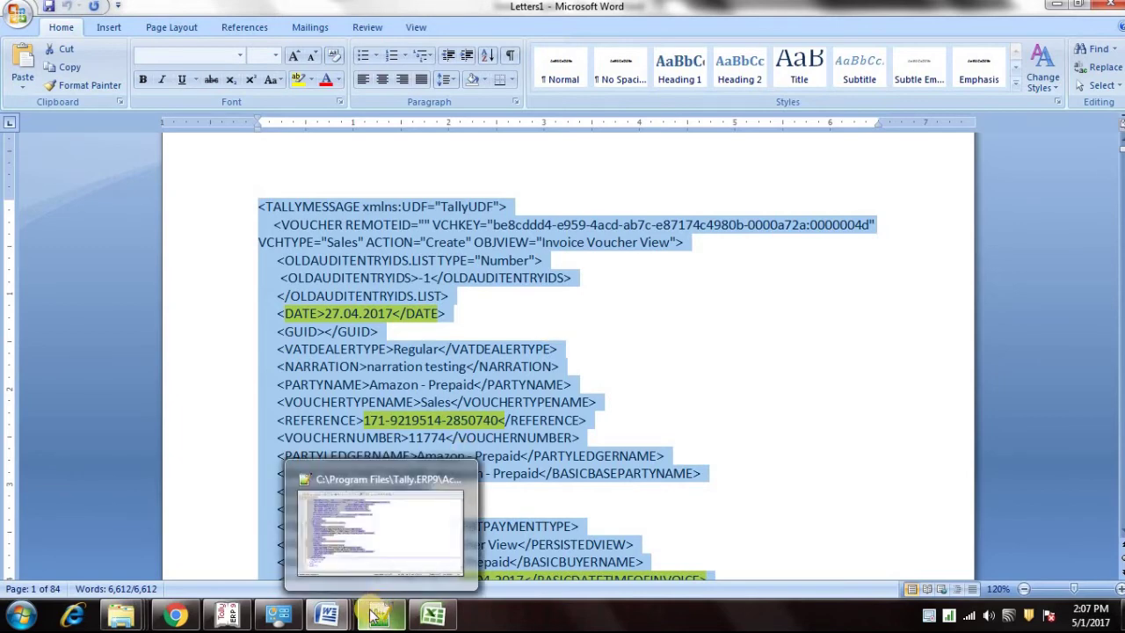
pyautogui.moveTo(327, 613)
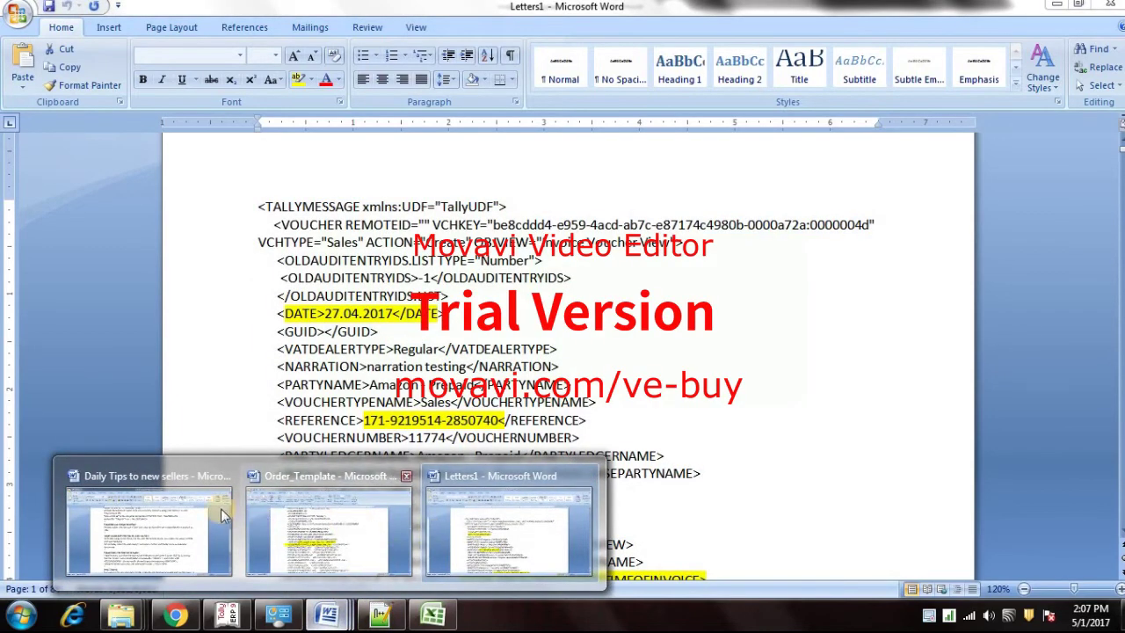
pyautogui.click(169, 508)
pyautogui.scroll(-1, 274, 444)
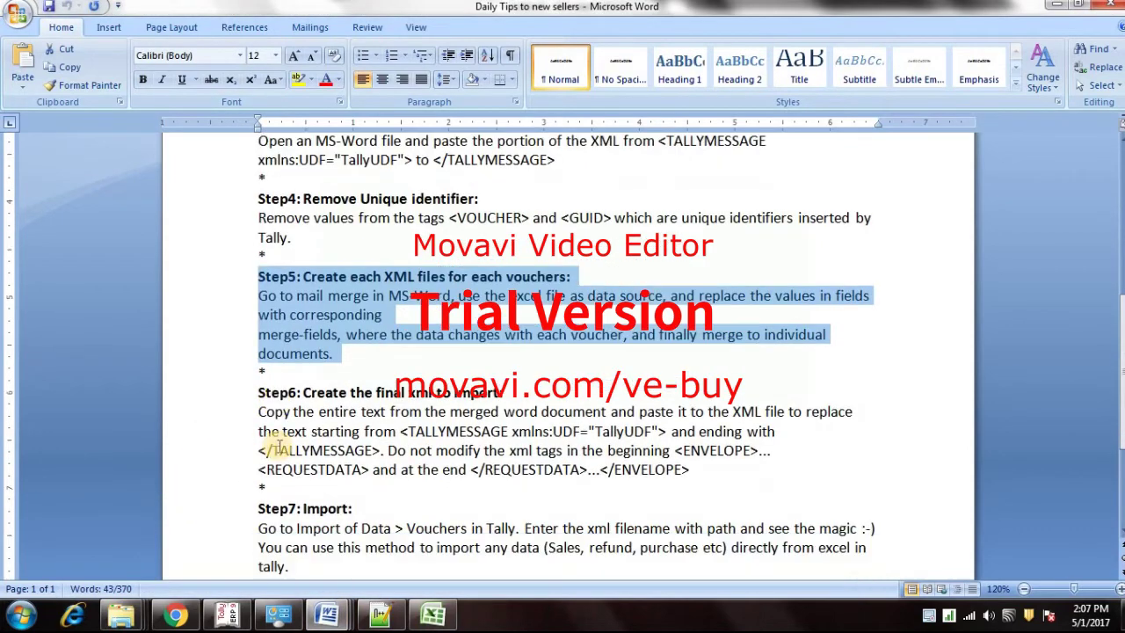
pyautogui.moveTo(250, 400); pyautogui.dragTo(653, 490)
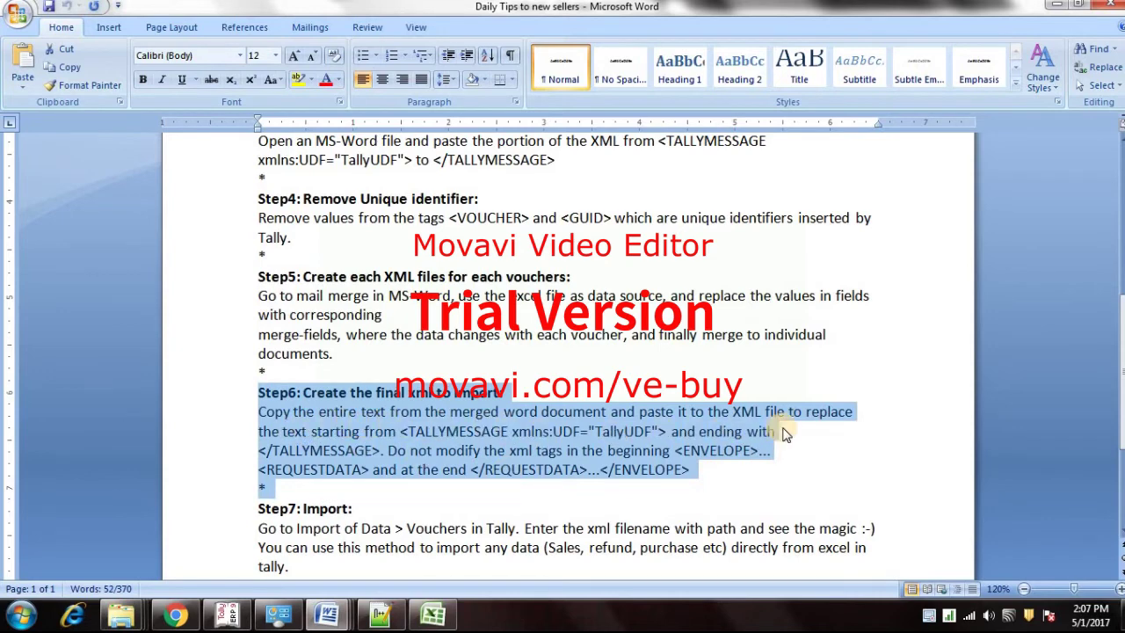
pyautogui.scroll(-1, 484, 510)
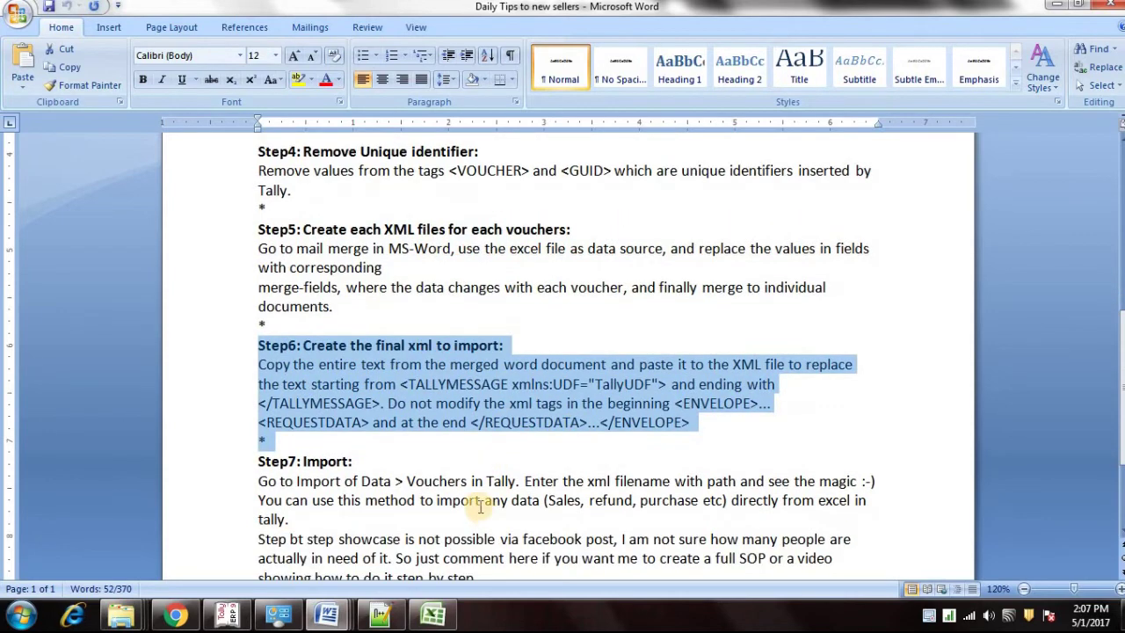
pyautogui.click(419, 453)
pyautogui.scroll(-1, 413, 452)
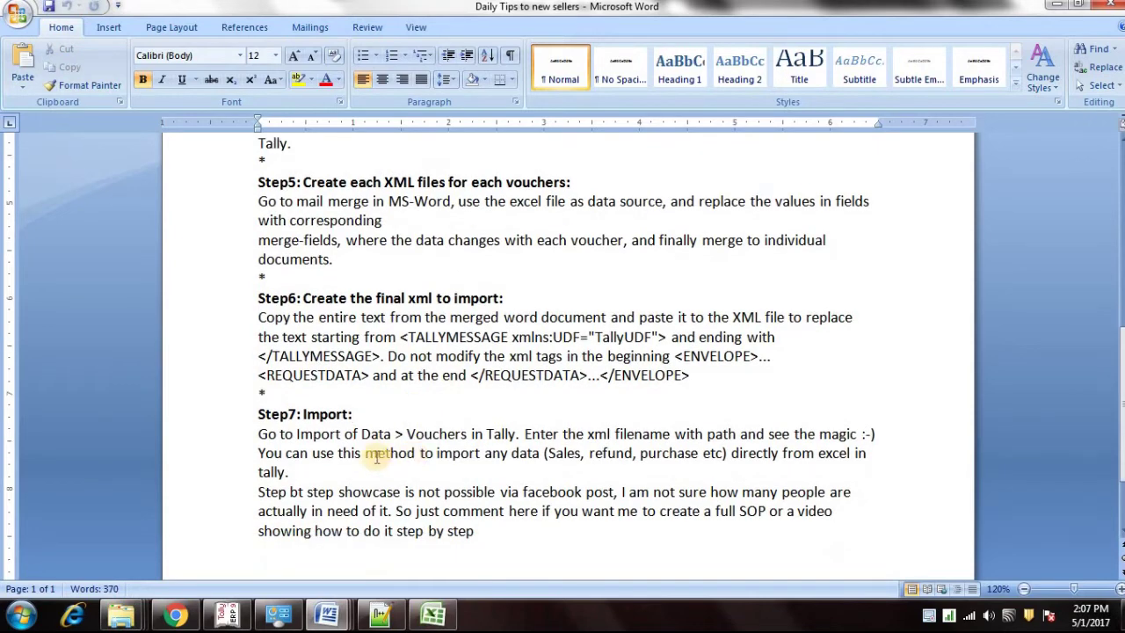
# Step: In Notepad++, replace all TALLYMESSAGE blocks of Accounting Voucher.xml with the text copied from the merged document, and save the file
pyautogui.moveTo(334, 606)
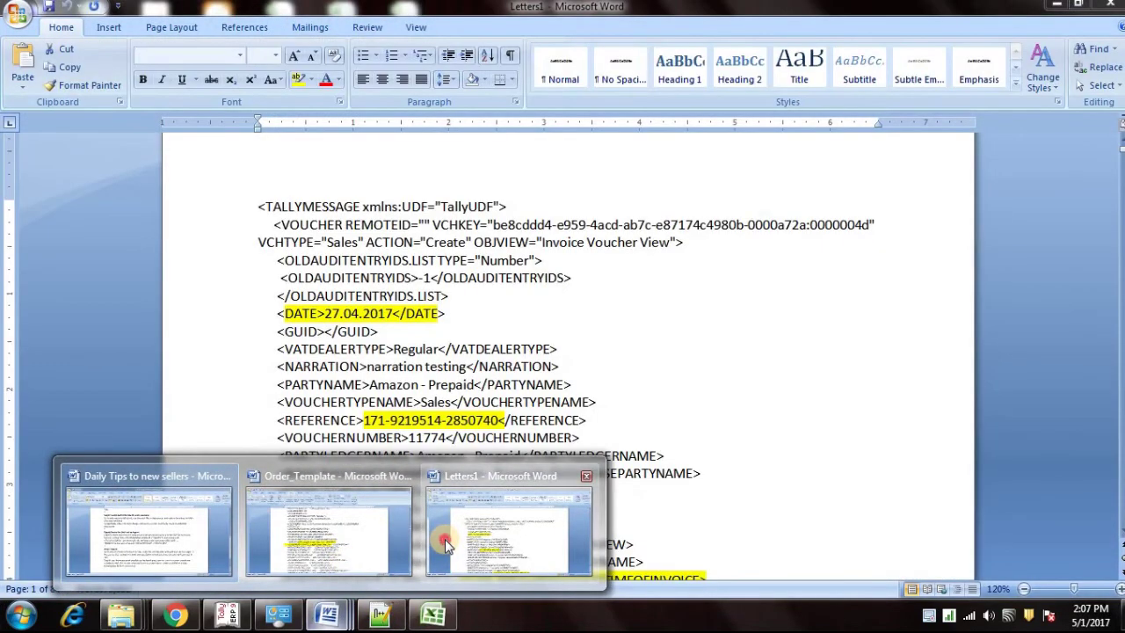
pyautogui.click(445, 538)
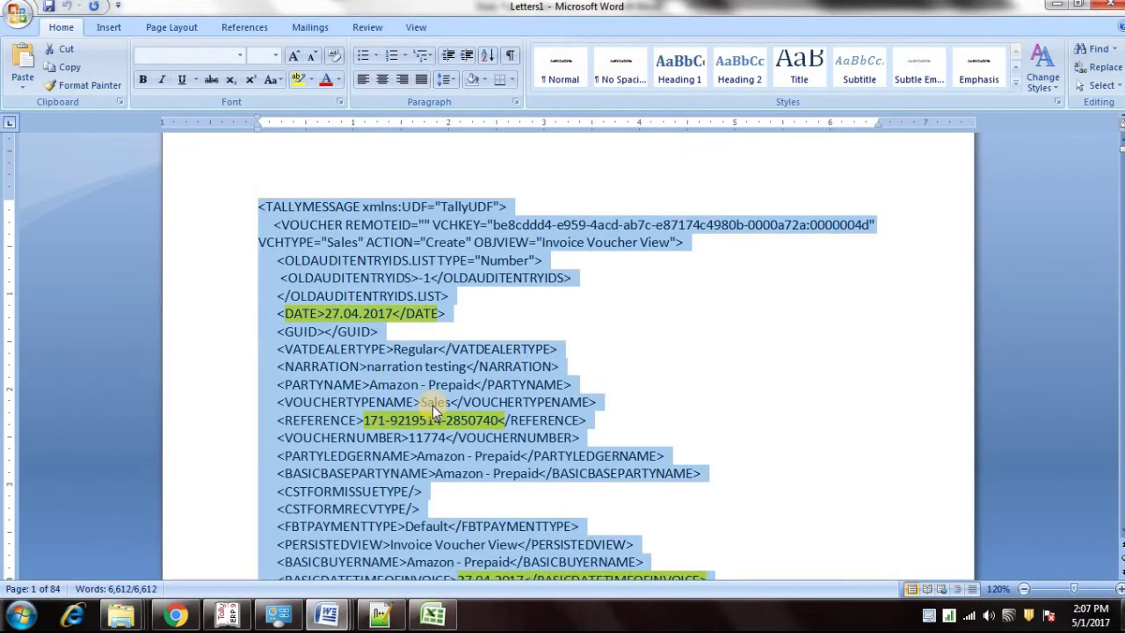
pyautogui.click(379, 612)
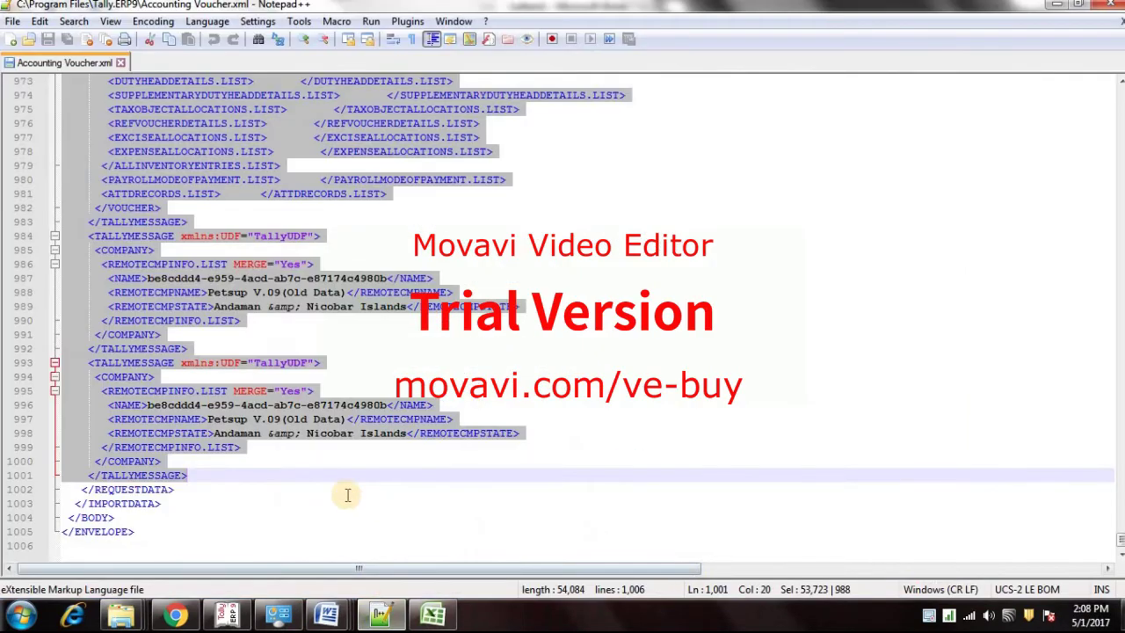
pyautogui.scroll(1, 347, 485)
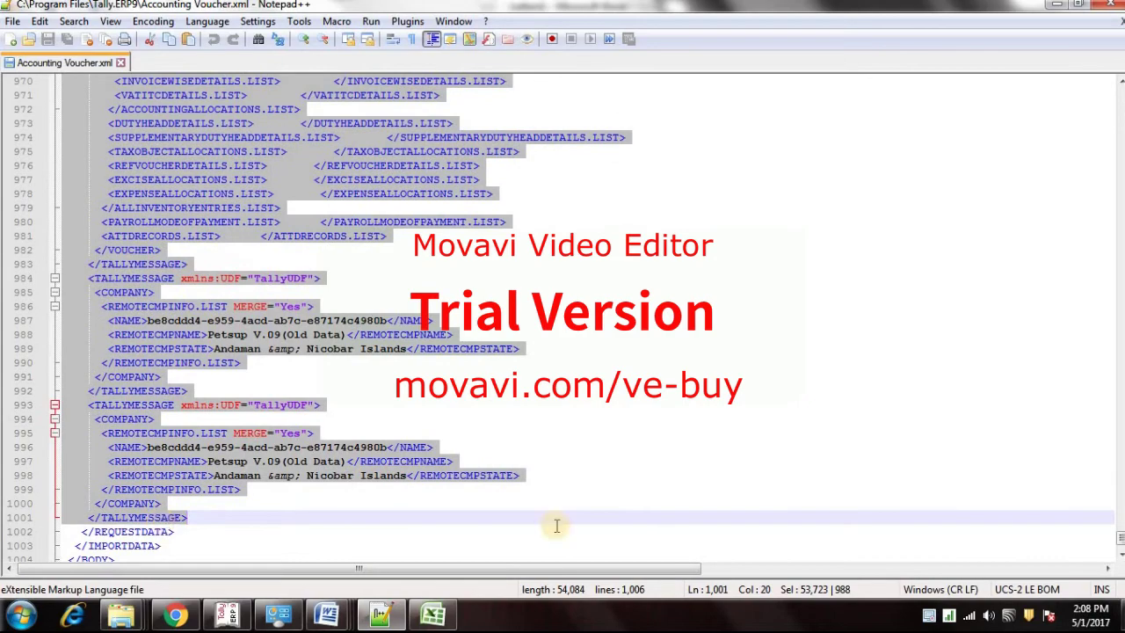
pyautogui.moveTo(1121, 542); pyautogui.dragTo(1116, 88)
pyautogui.press('Delete')
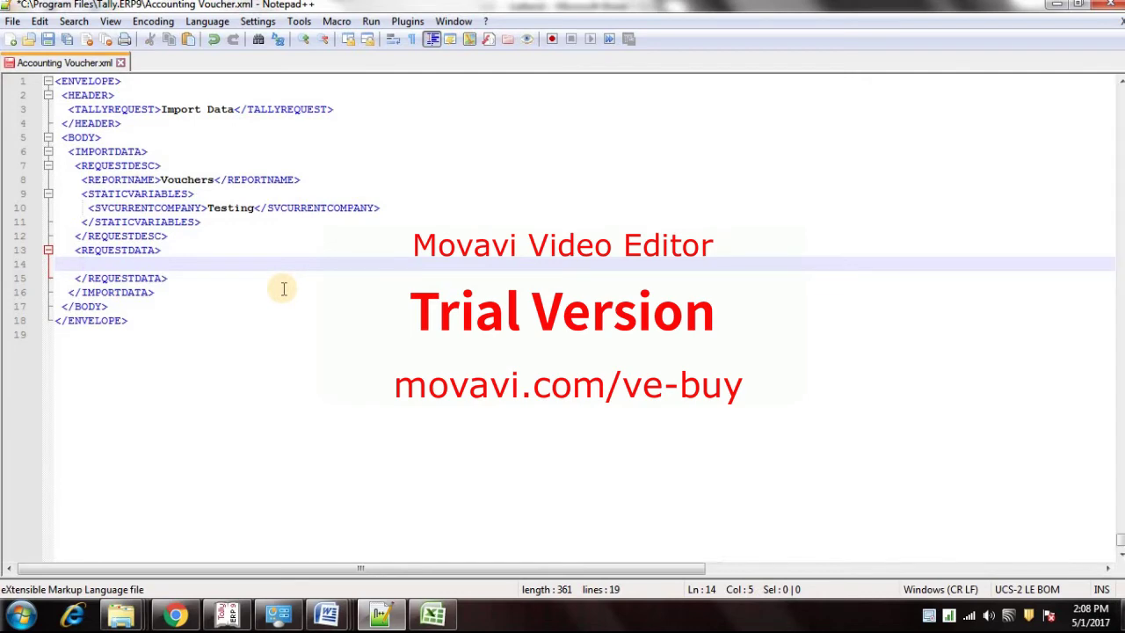
pyautogui.hotkey('ctrl', 'v')
pyautogui.press('BackSpace')
pyautogui.press('BackSpace')
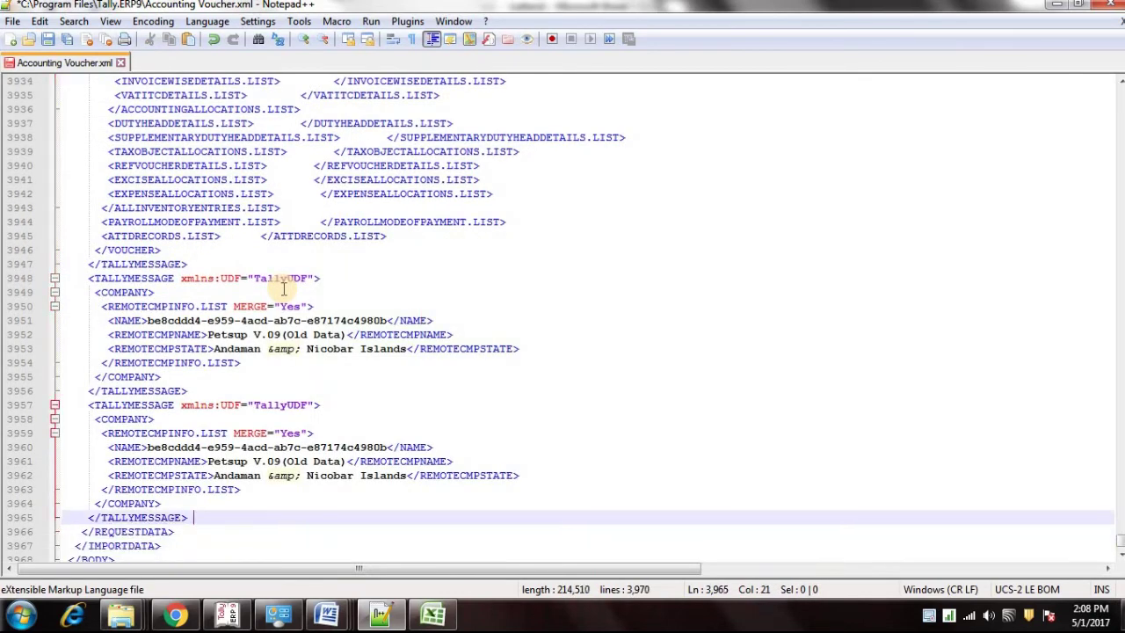
pyautogui.click(50, 38)
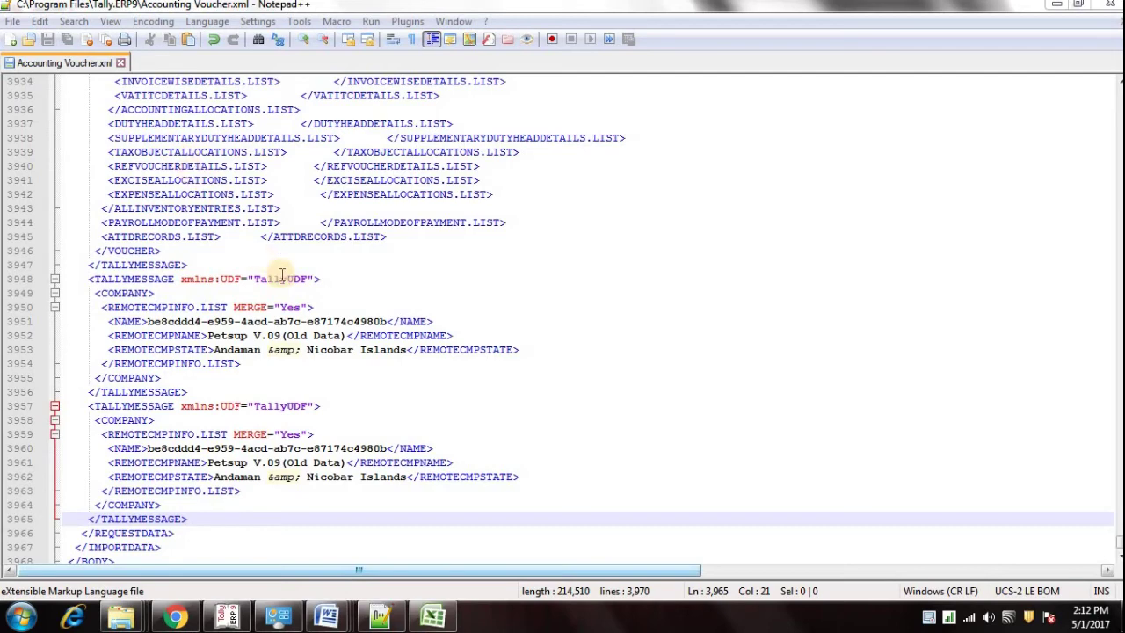
# Step: Switch to the Order workbook in Excel, widen the Date column to fit, and check the voucher dates in rows 2 to 5
pyautogui.click(1055, 7)
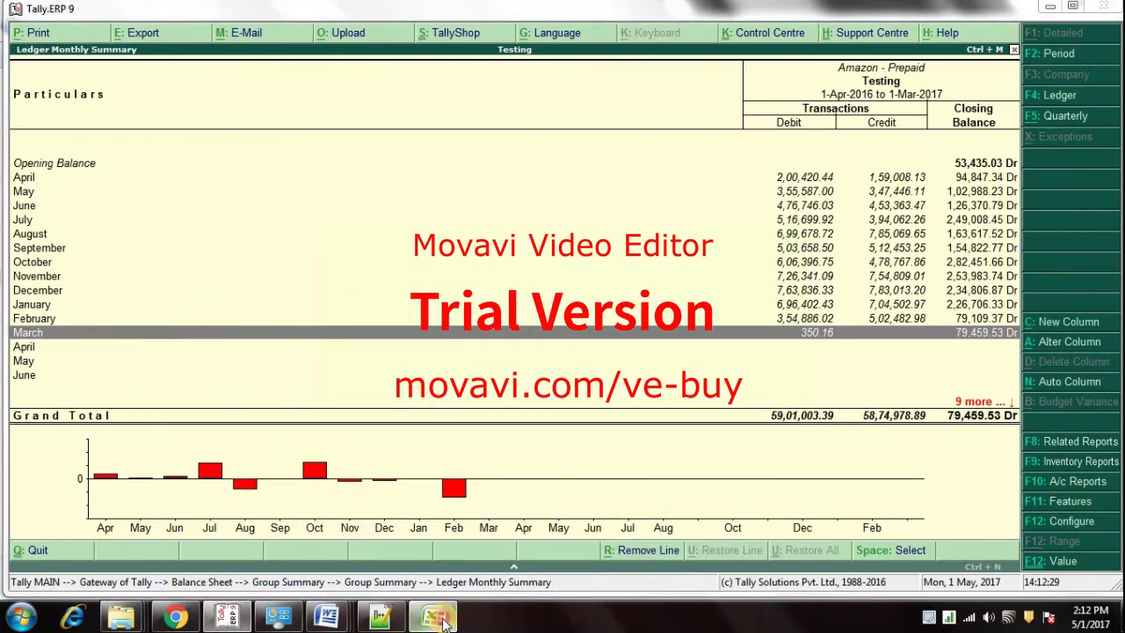
pyautogui.click(432, 617)
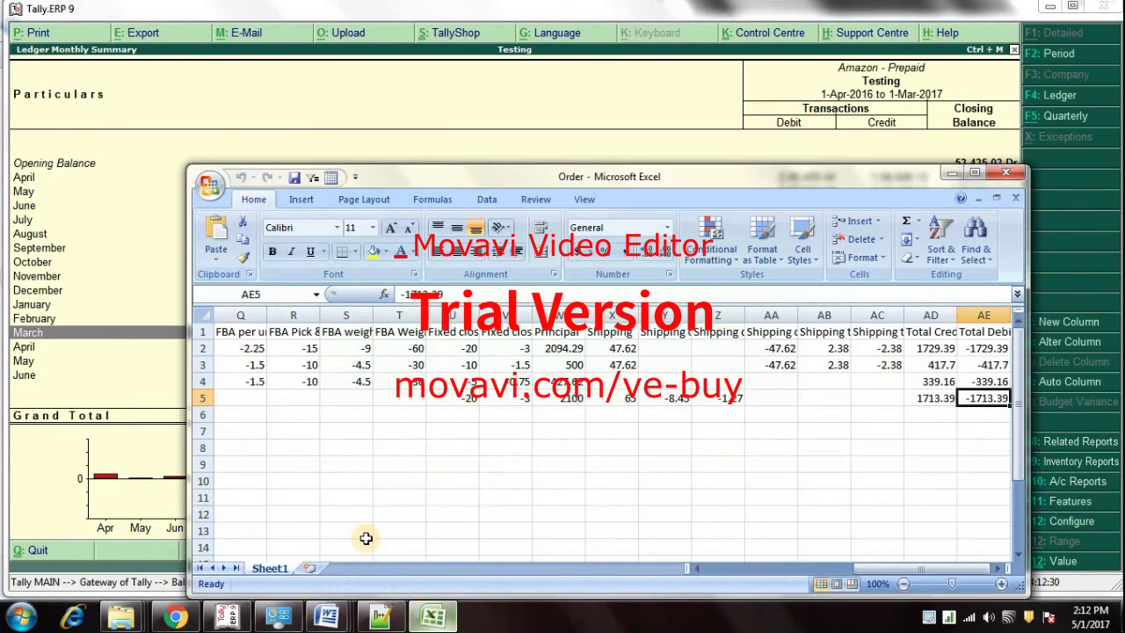
pyautogui.click(973, 172)
pyautogui.click(479, 196)
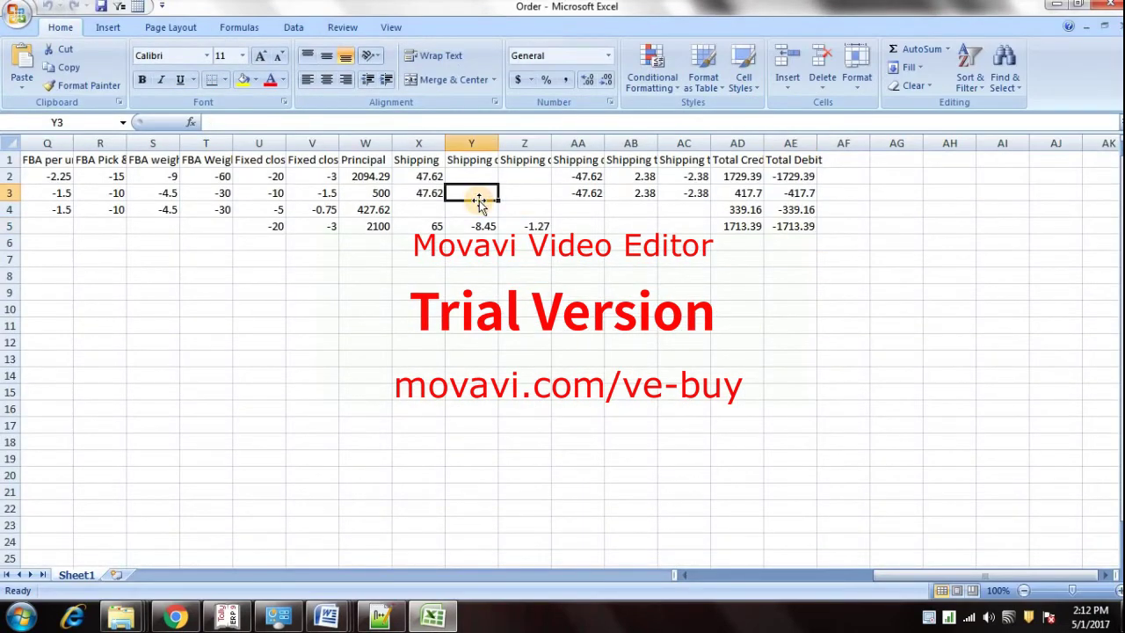
pyautogui.press('Left')
pyautogui.press('Left')
pyautogui.press('Left')
pyautogui.press('Left')
pyautogui.press('Left')
pyautogui.press('Left')
pyautogui.press('Left')
pyautogui.press('Left')
pyautogui.press('Left')
pyautogui.press('Left')
pyautogui.press('Left')
pyautogui.press('Left')
pyautogui.press('Left')
pyautogui.press('Left')
pyautogui.press('Left')
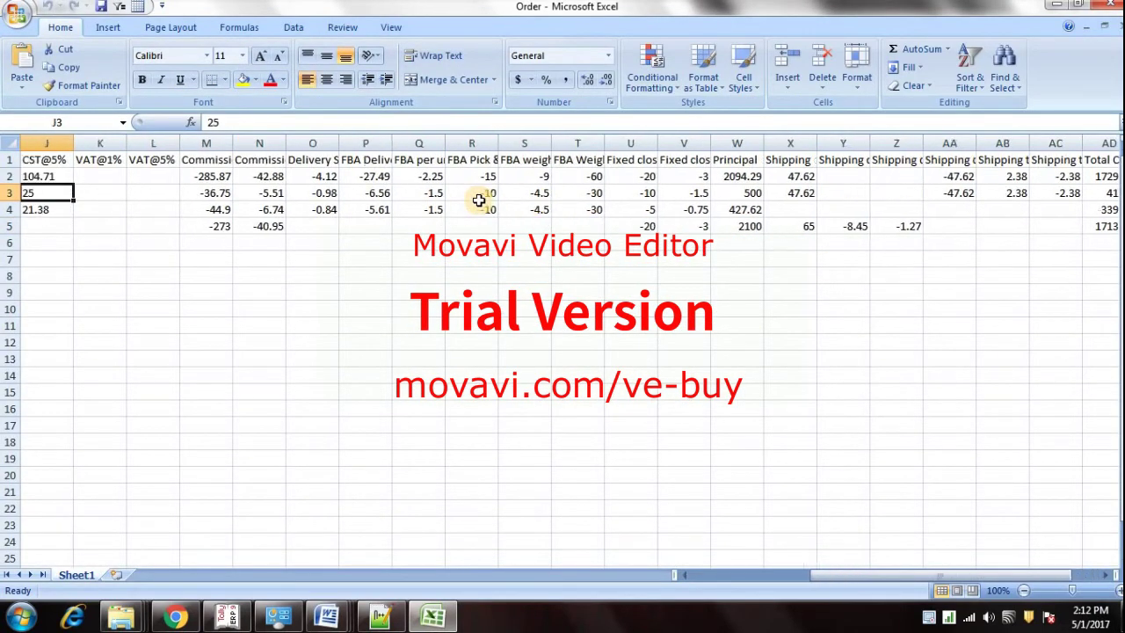
pyautogui.press('Left')
pyautogui.press('Left')
pyautogui.press('Left')
pyautogui.press('Left')
pyautogui.press('Left')
pyautogui.press('Left')
pyautogui.press('Left')
pyautogui.press('Left')
pyautogui.press('Left')
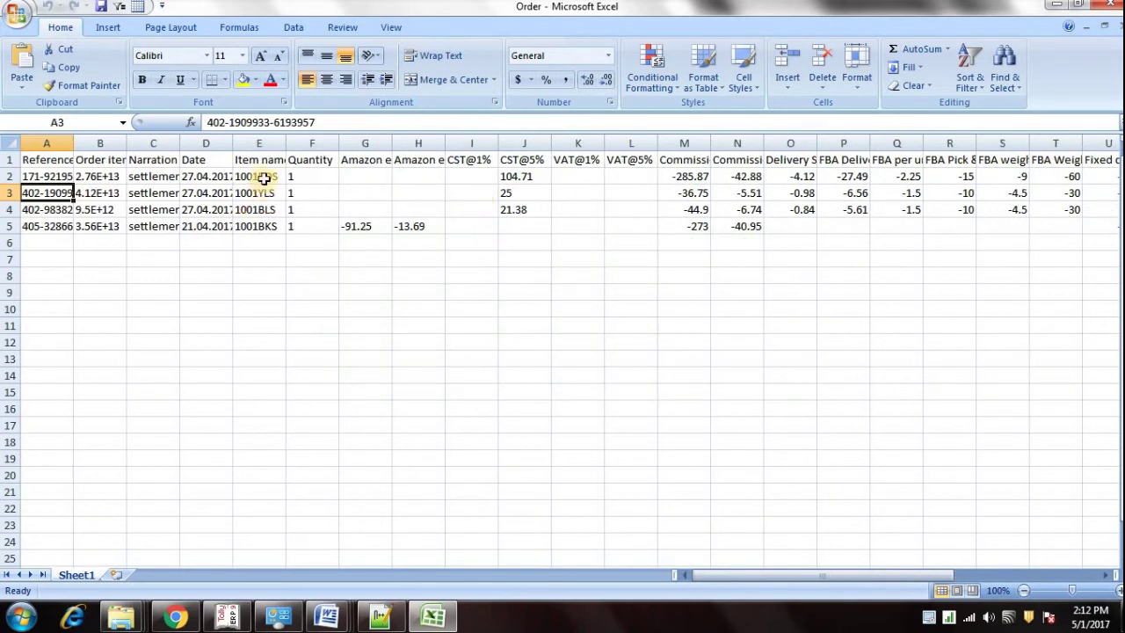
pyautogui.doubleClick(233, 143)
pyautogui.moveTo(211, 176); pyautogui.dragTo(211, 226)
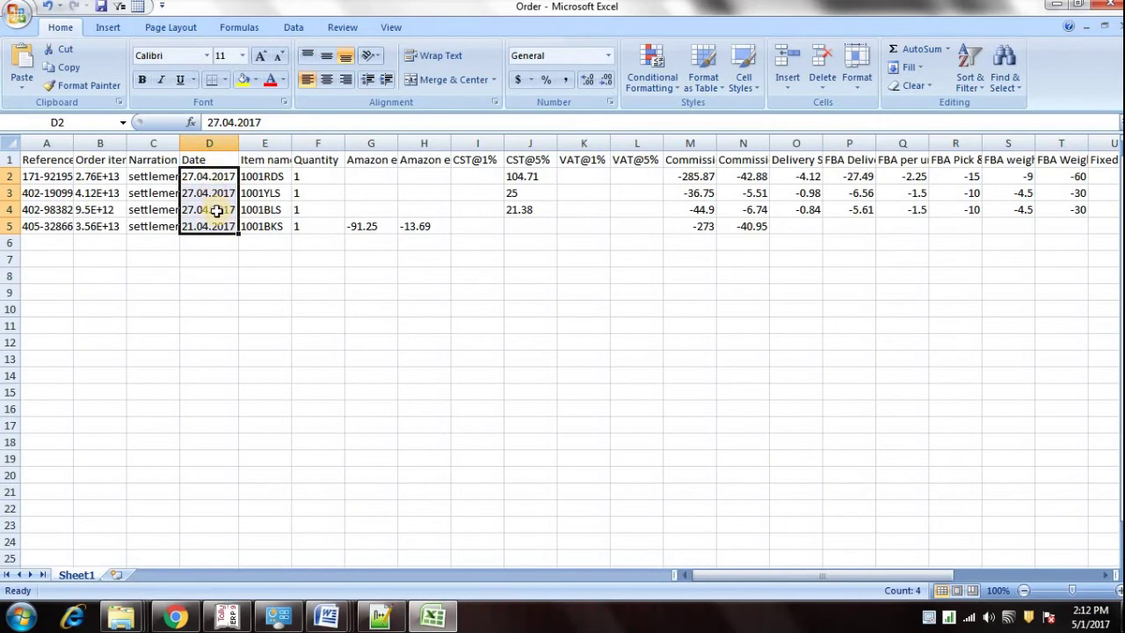
# Step: Switch to Tally.ERP 9, check the Amazon - Prepaid ledger's vouchers for April 2017, and return to the Gateway of Tally
pyautogui.click(226, 616)
pyautogui.press('Down')
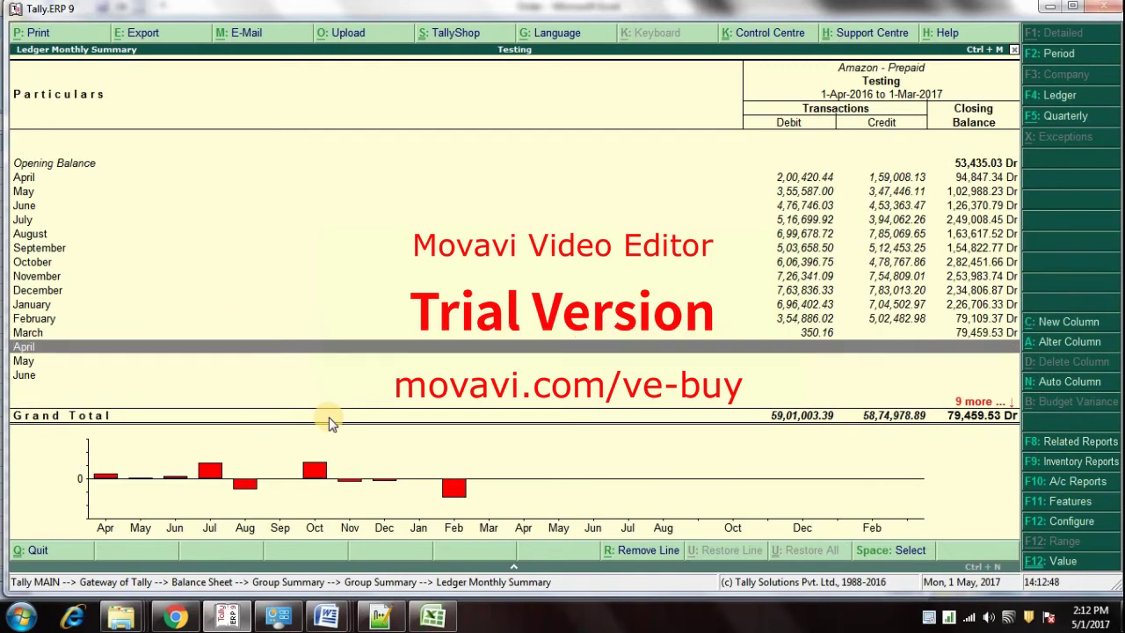
pyautogui.press('Return')
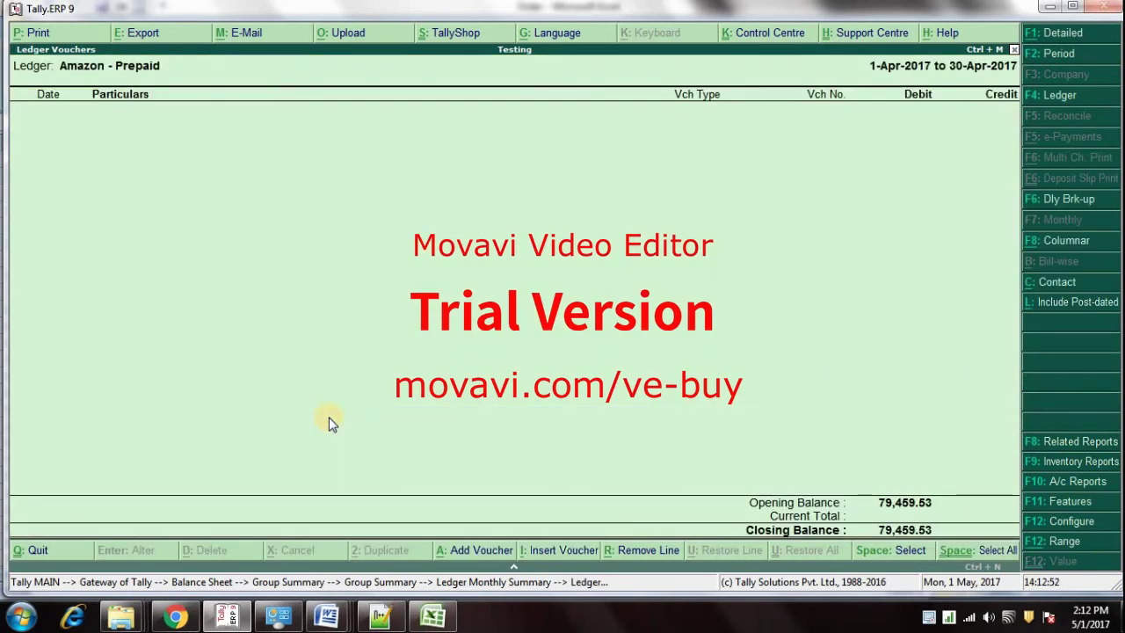
pyautogui.press('Escape')
pyautogui.press('Escape')
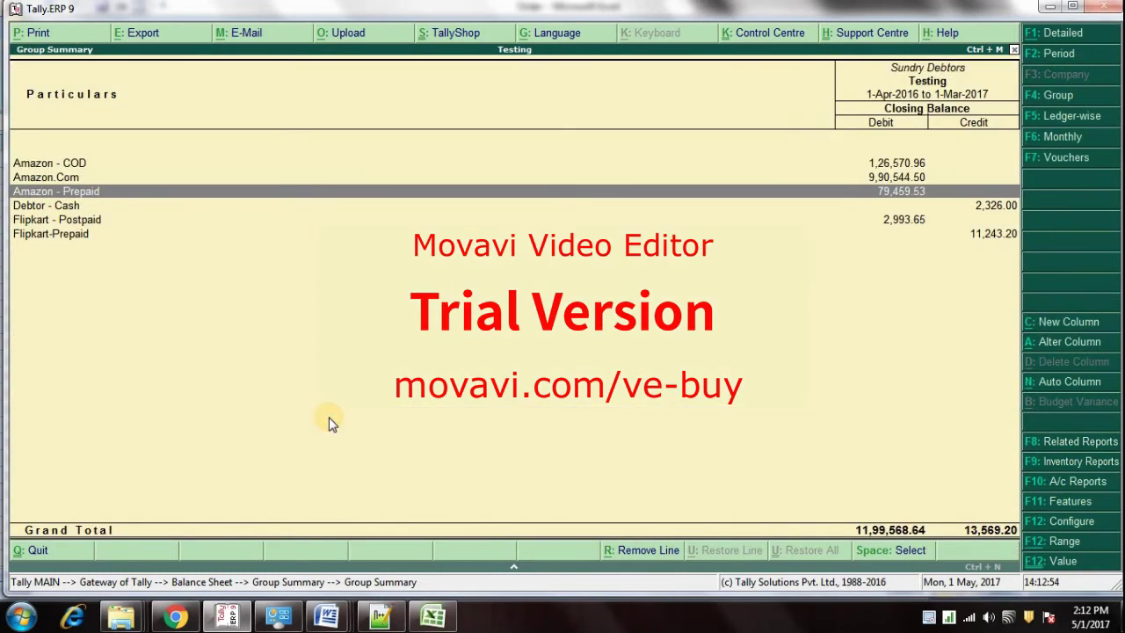
pyautogui.press('Escape')
pyautogui.press('Escape')
pyautogui.press('Escape')
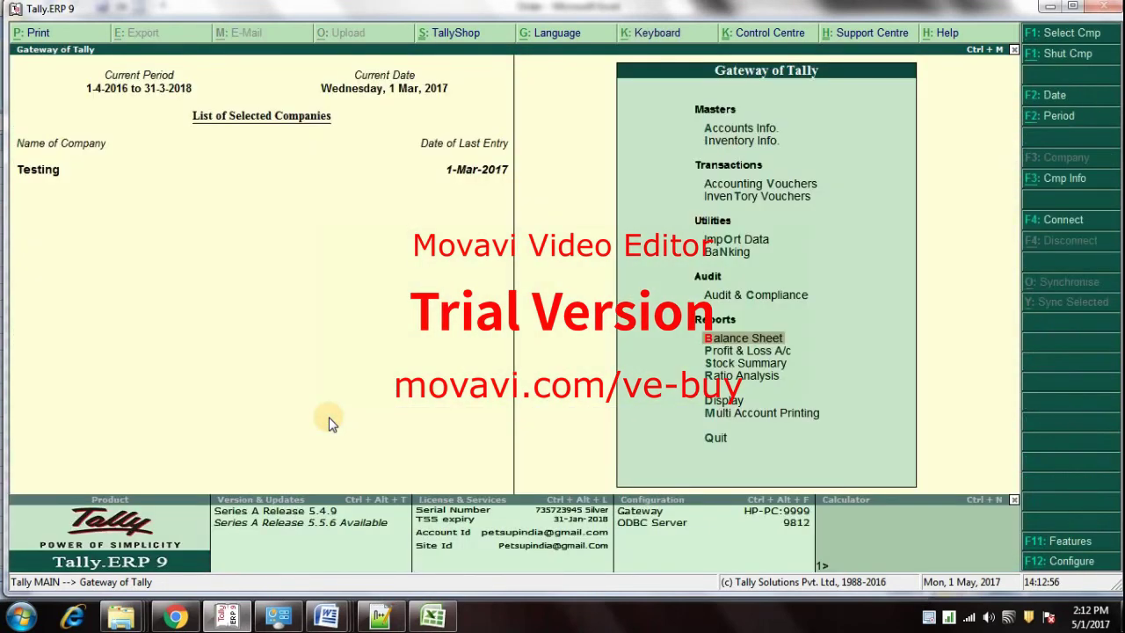
# Step: Import the vouchers from C:\Program Files\Tally.ERP9\Accounting Voucher.xml, checking the file's folder path in Windows Explorer before accepting it
pyautogui.press('Up')
pyautogui.press('Up')
pyautogui.press('Up')
pyautogui.press('Return')
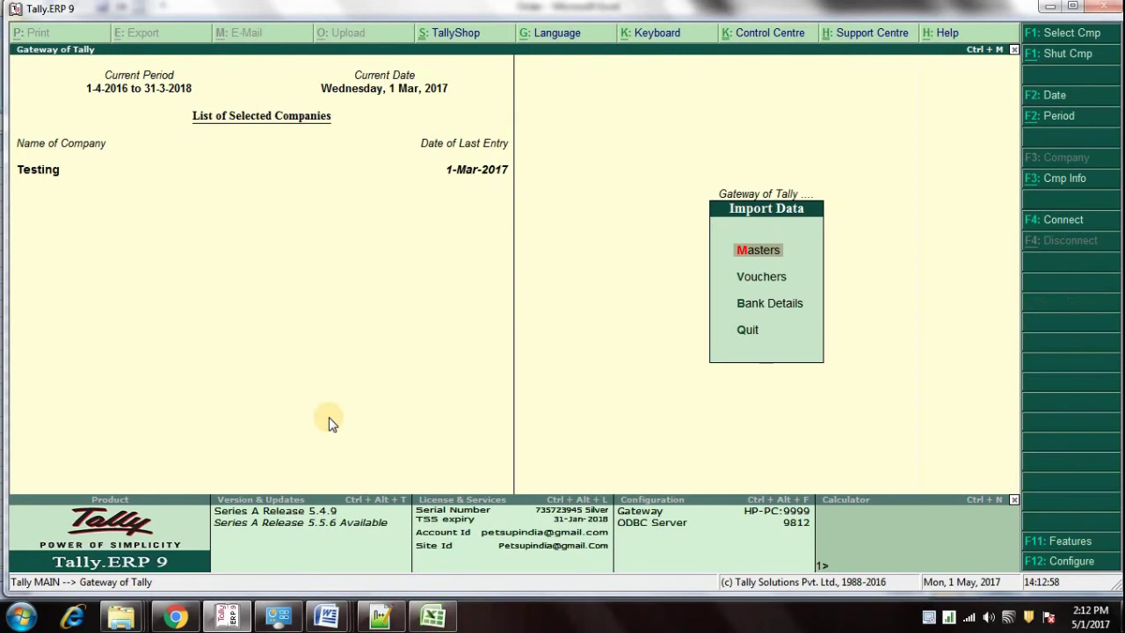
pyautogui.press('Down')
pyautogui.press('Return')
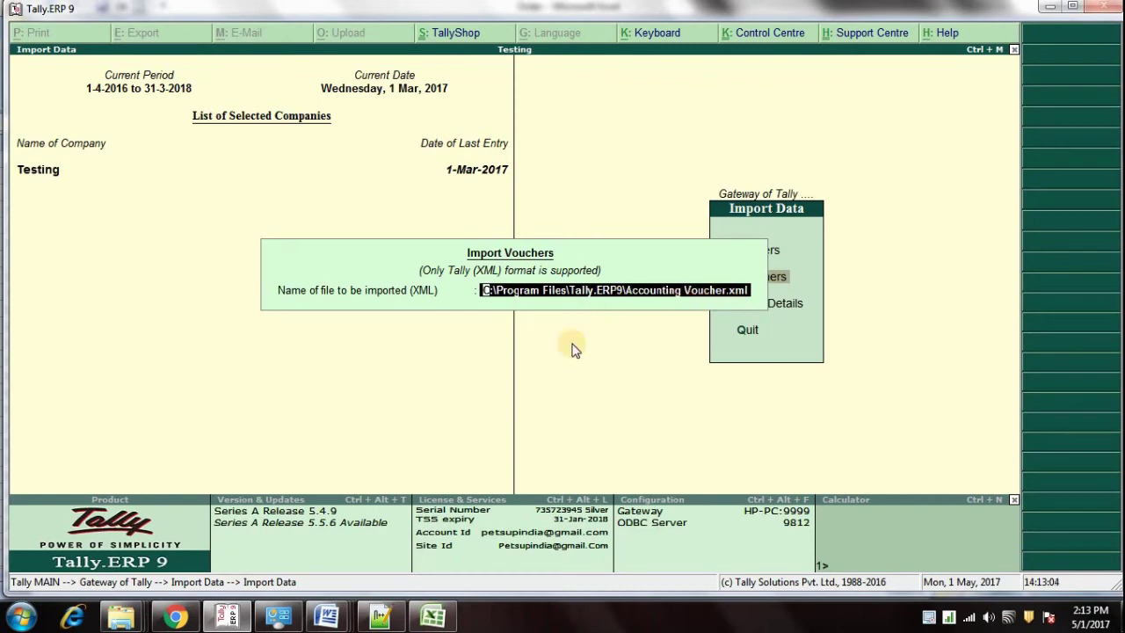
pyautogui.moveTo(122, 615)
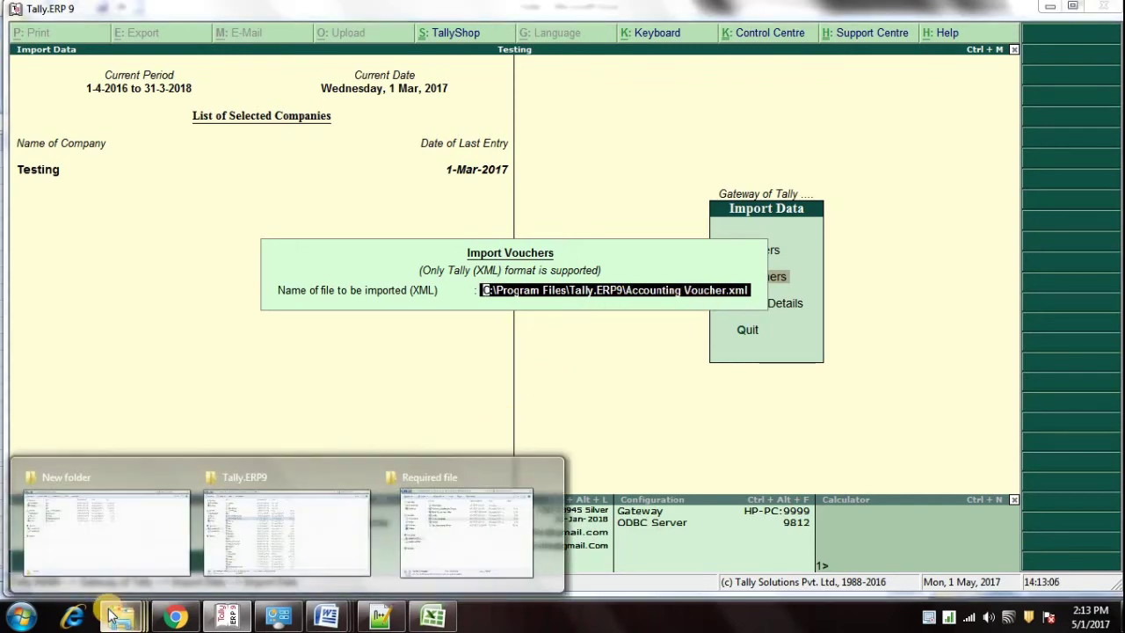
pyautogui.click(250, 523)
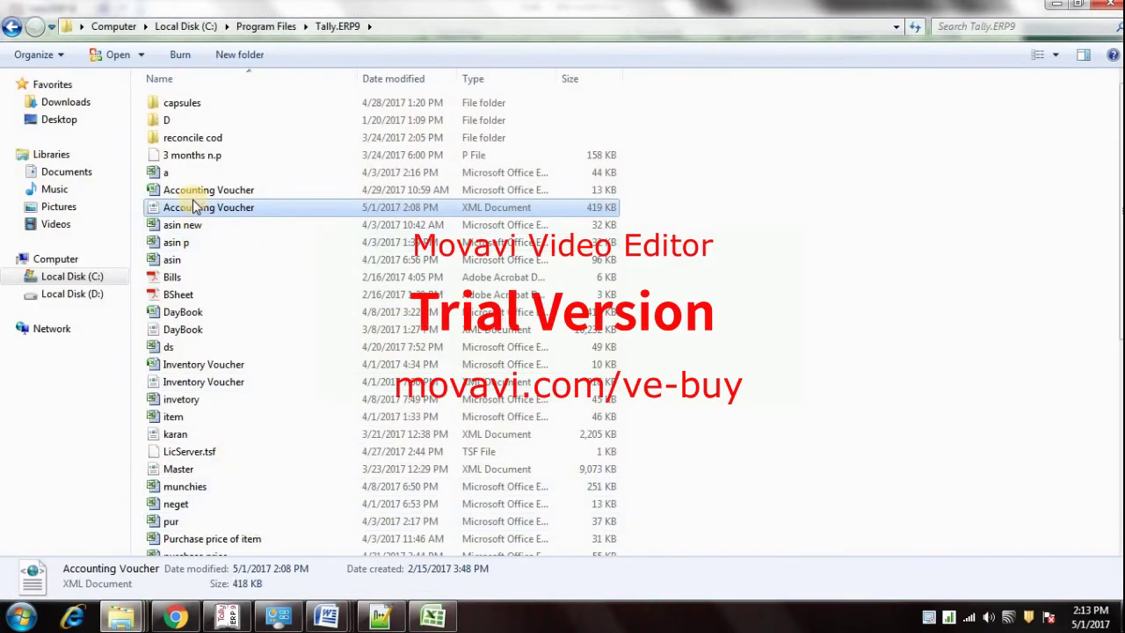
pyautogui.hotkey('alt', 'd')
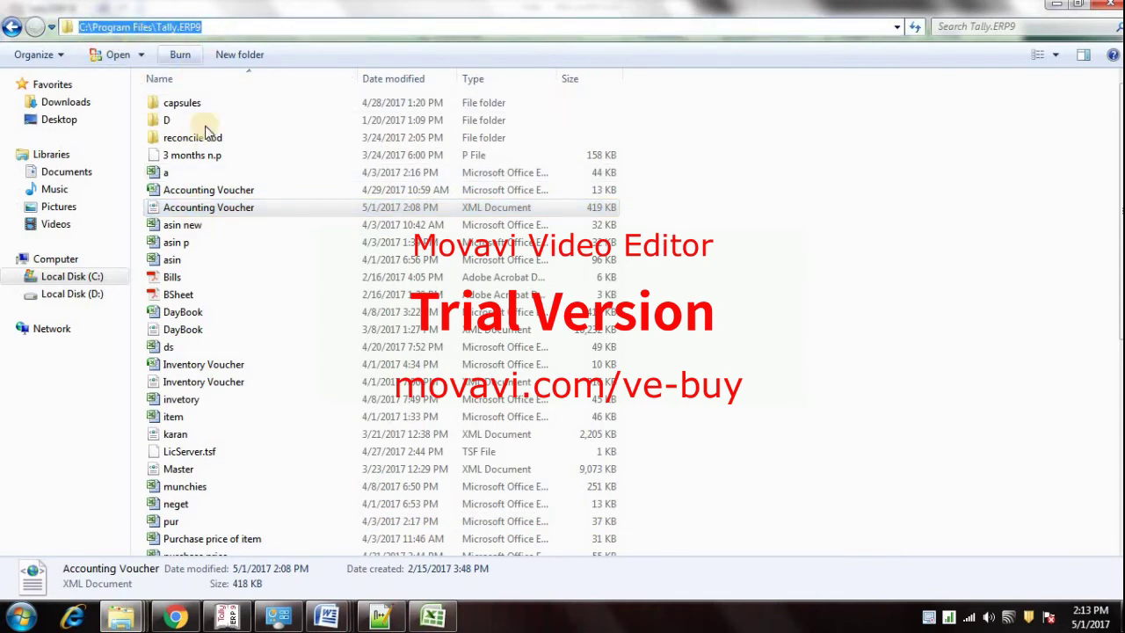
pyautogui.hotkey('alt', 'Tab')
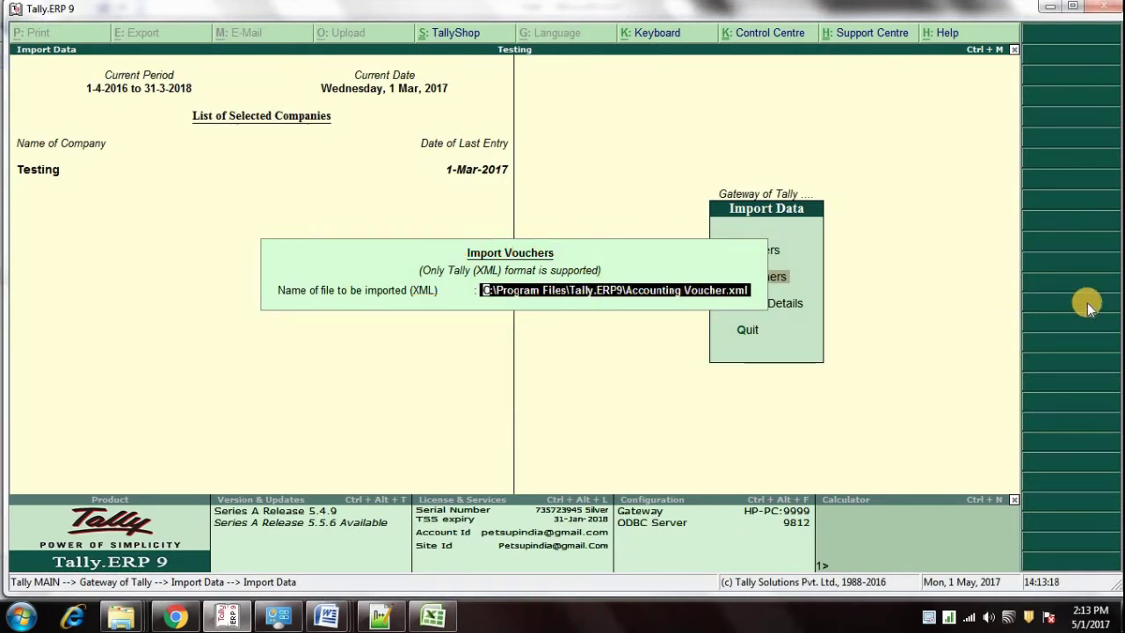
pyautogui.press('Return')
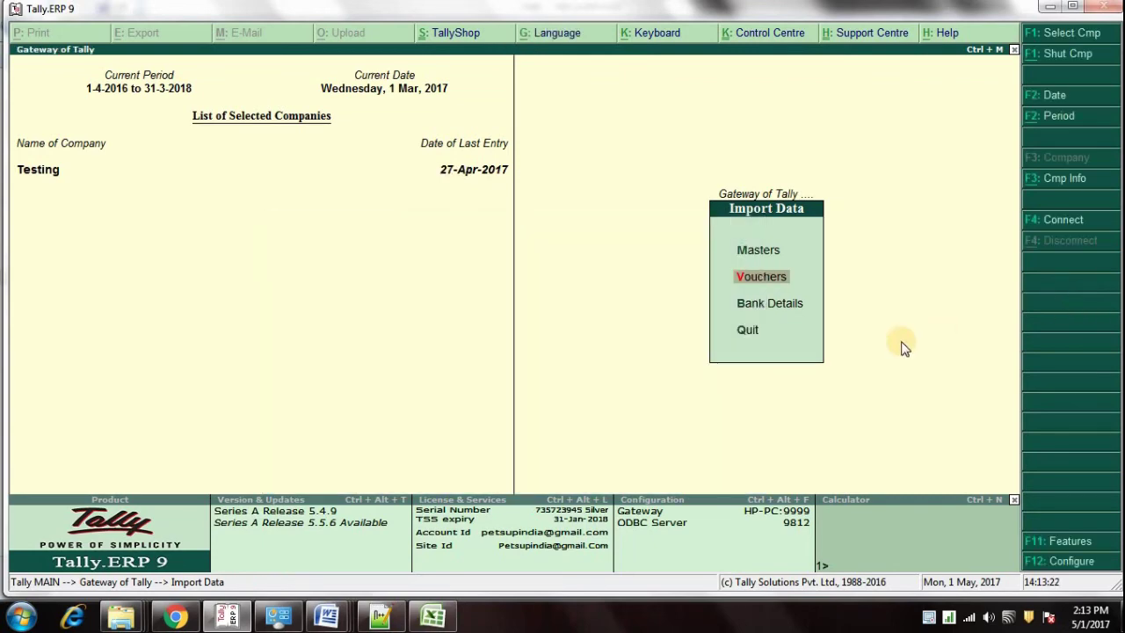
# Step: Drill down from the Balance Sheet to the Amazon - Prepaid ledger and review its vouchers for April 2017
pyautogui.press('Escape')
pyautogui.press('b')
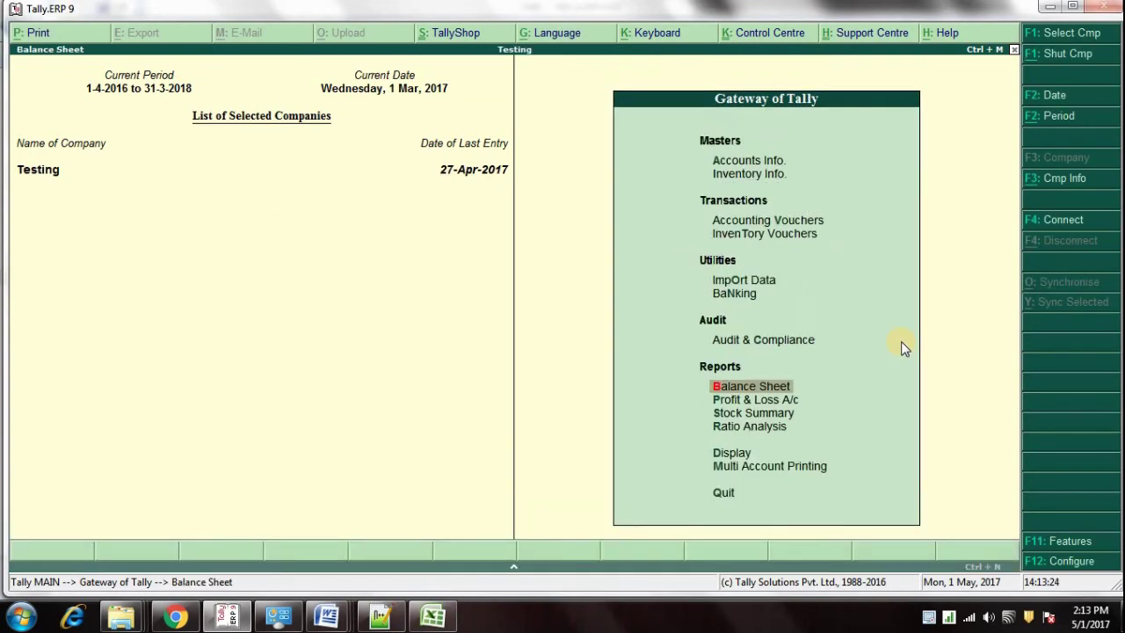
pyautogui.press('Right')
pyautogui.press('Down')
pyautogui.press('Return')
pyautogui.press('Down')
pyautogui.press('Return')
pyautogui.press('Down')
pyautogui.press('Down')
pyautogui.press('Return')
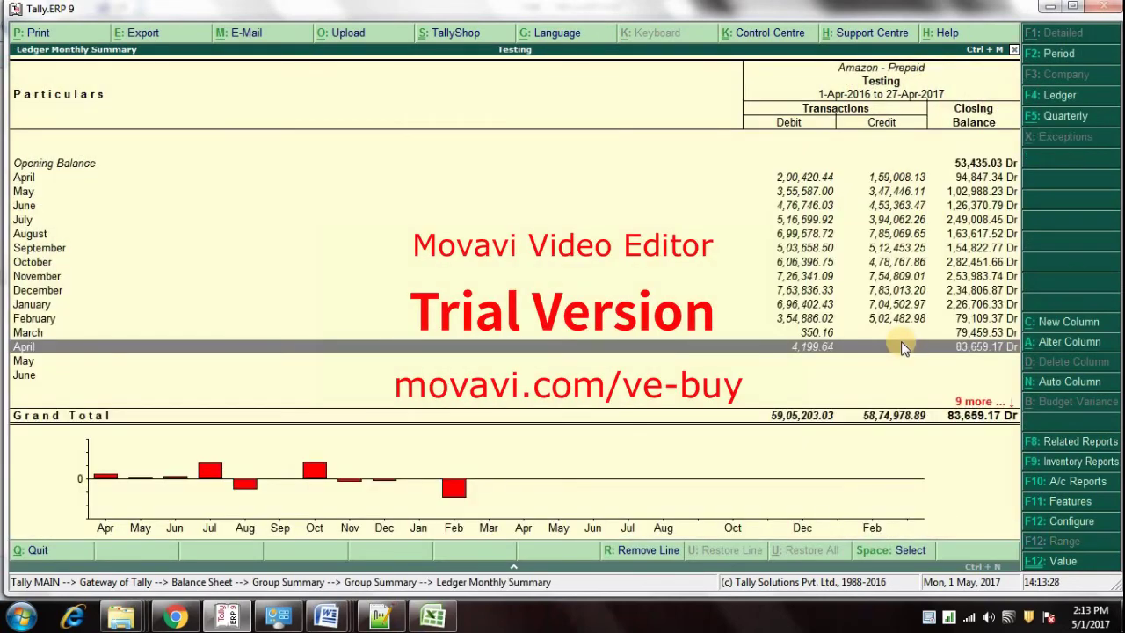
pyautogui.press('Return')
pyautogui.press('Down')
pyautogui.press('Down')
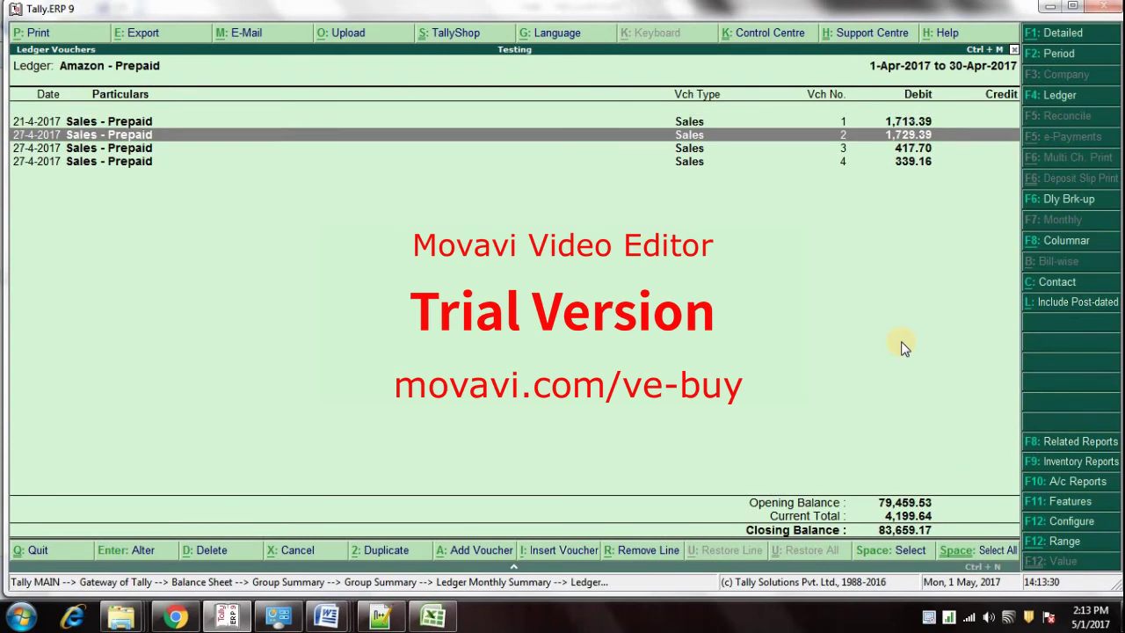
pyautogui.press('Up')
pyautogui.press('Up')
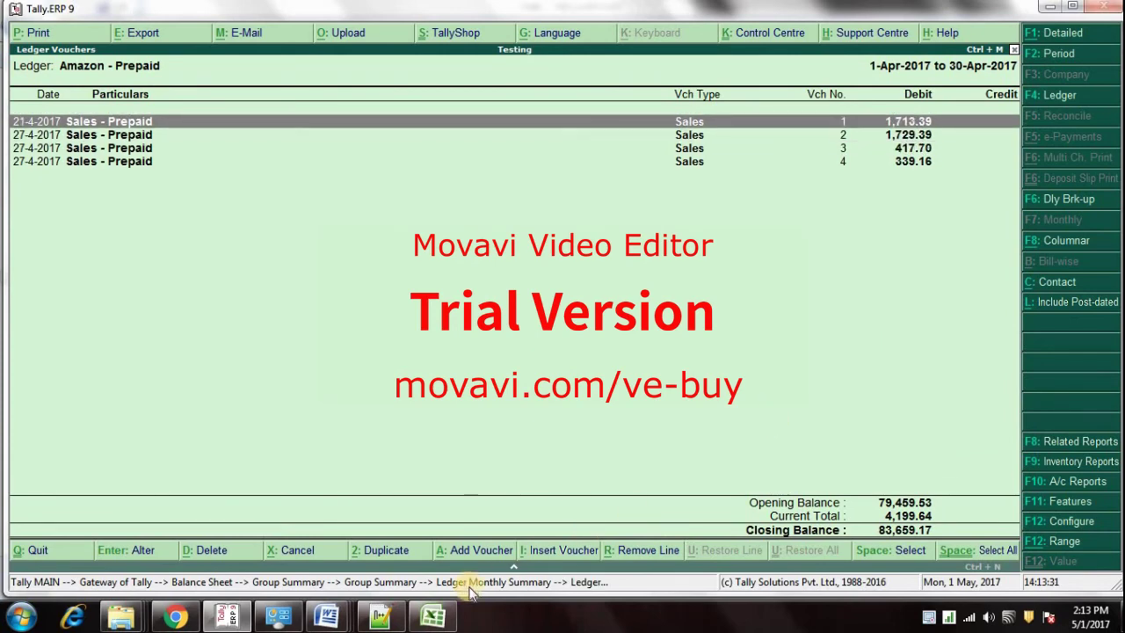
# Step: Switch to the Order workbook in Excel and look up the Total Credit value in row 2
pyautogui.click(428, 626)
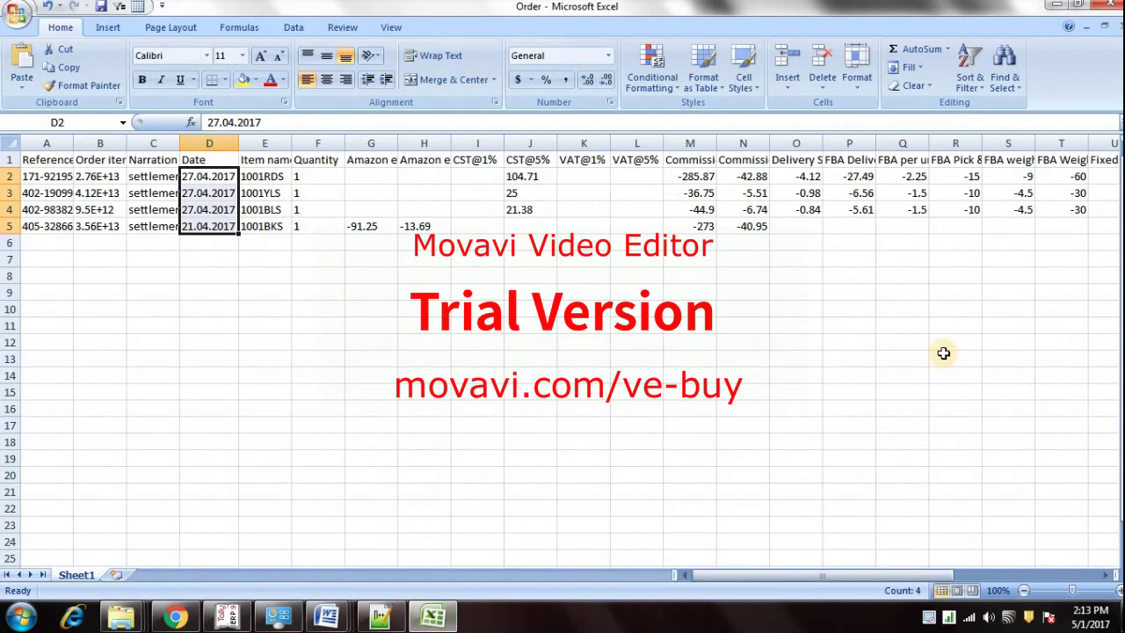
pyautogui.press('Right')
pyautogui.press('Right')
pyautogui.press('Right')
pyautogui.press('Right')
pyautogui.press('Right')
pyautogui.press('Right')
pyautogui.press('Right')
pyautogui.press('Right')
pyautogui.press('Right')
pyautogui.press('Right')
pyautogui.press('Right')
pyautogui.press('Right')
pyautogui.press('Right')
pyautogui.press('Right')
pyautogui.press('Right')
pyautogui.press('Right')
pyautogui.press('Right')
pyautogui.press('Right')
pyautogui.press('Right')
pyautogui.press('Right')
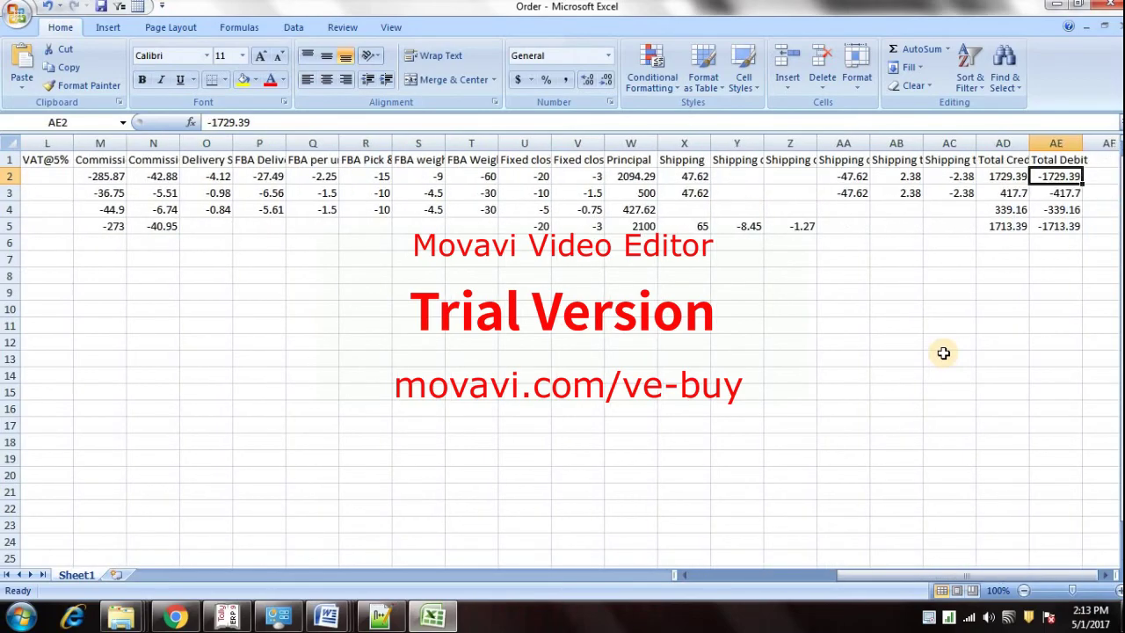
pyautogui.press('Right')
pyautogui.press('Left')
pyautogui.press('Left')
# Step: Compare the Amazon - Prepaid voucher amounts in Tally one by one with the Total Credit values in the Order workbook
pyautogui.hotkey('alt', 'Tab')
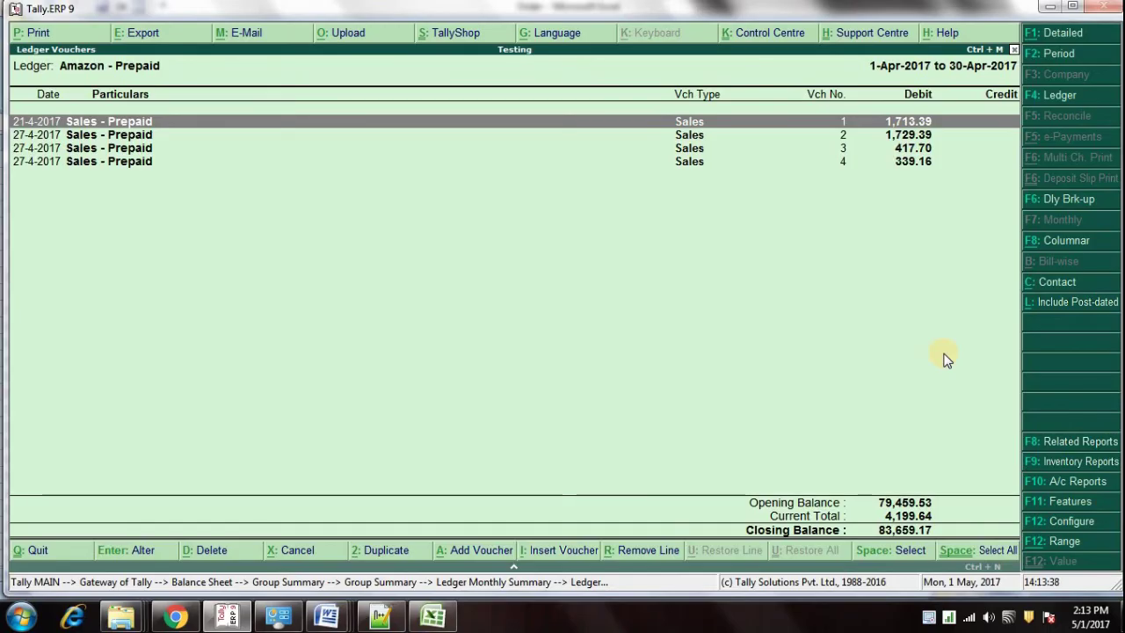
pyautogui.press('Down')
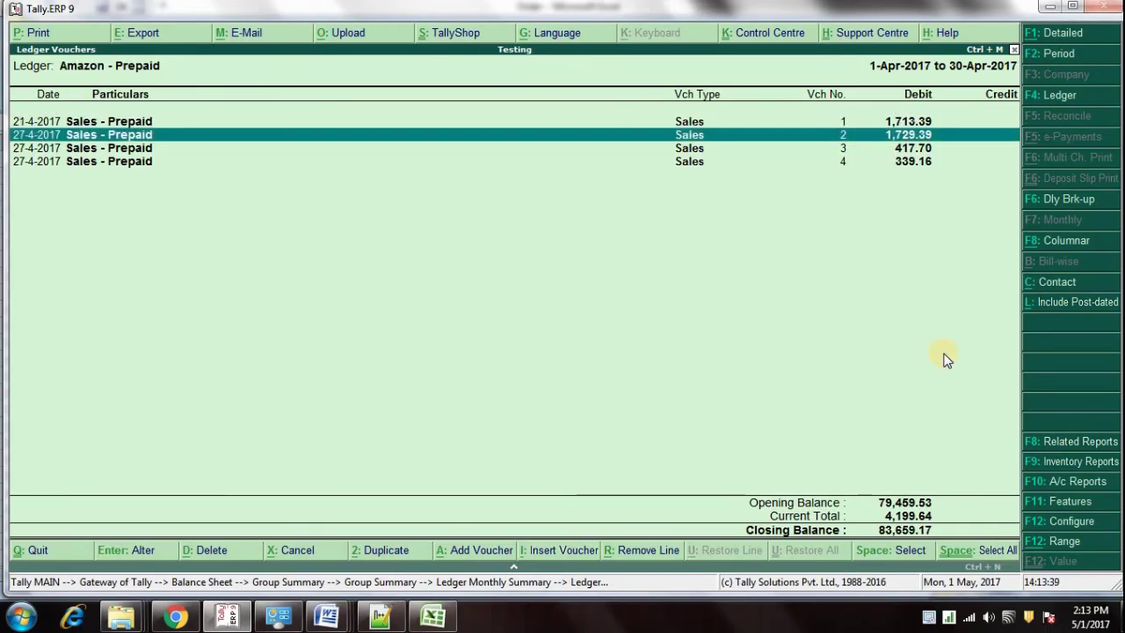
pyautogui.press('Up')
pyautogui.press('Down')
pyautogui.press('Down')
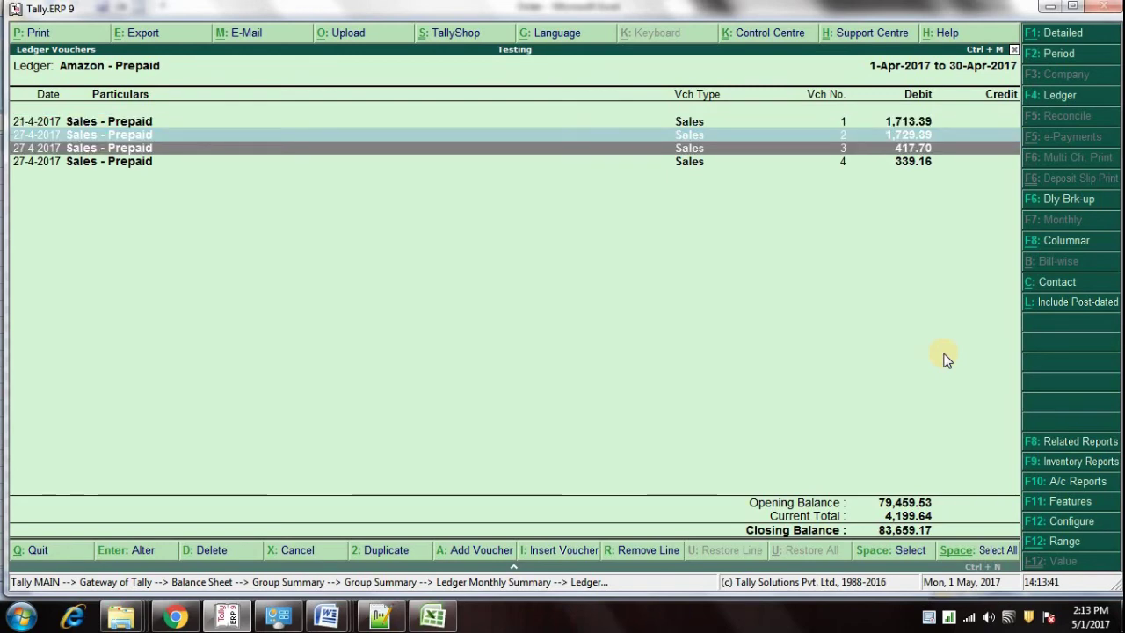
pyautogui.hotkey('alt', 'Tab')
pyautogui.press('Down')
pyautogui.press('Up')
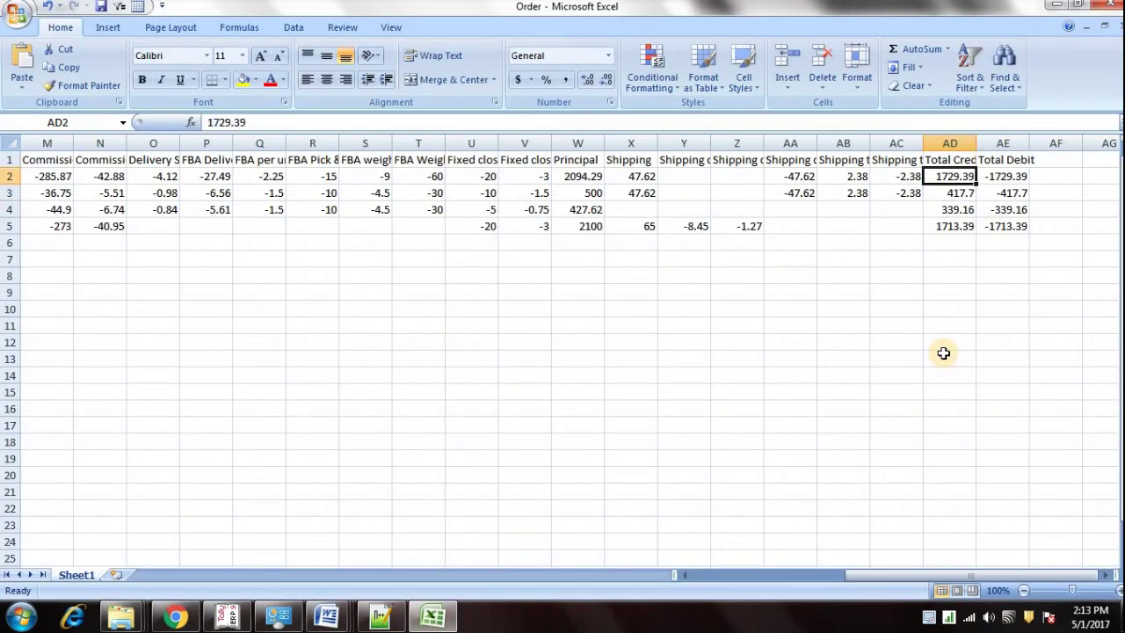
pyautogui.hotkey('alt', 'Tab')
pyautogui.press('Down')
pyautogui.hotkey('alt', 'Tab')
pyautogui.press('Down')
pyautogui.press('Down')
pyautogui.hotkey('alt', 'Tab')
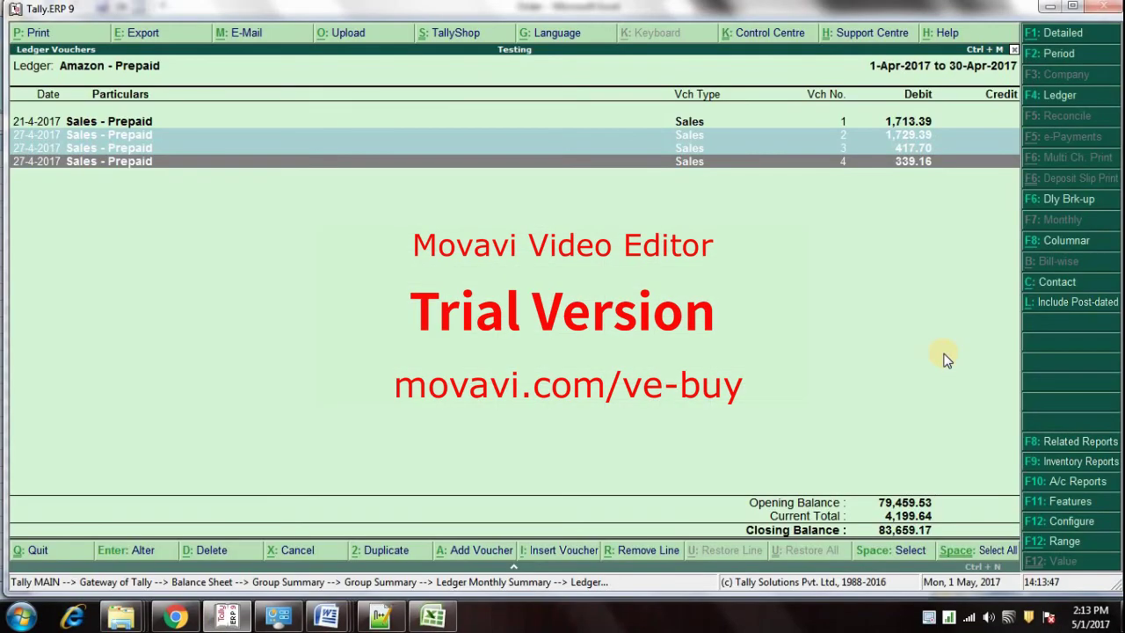
pyautogui.hotkey('alt', 'Tab')
pyautogui.press('Down')
pyautogui.hotkey('alt', 'Tab')
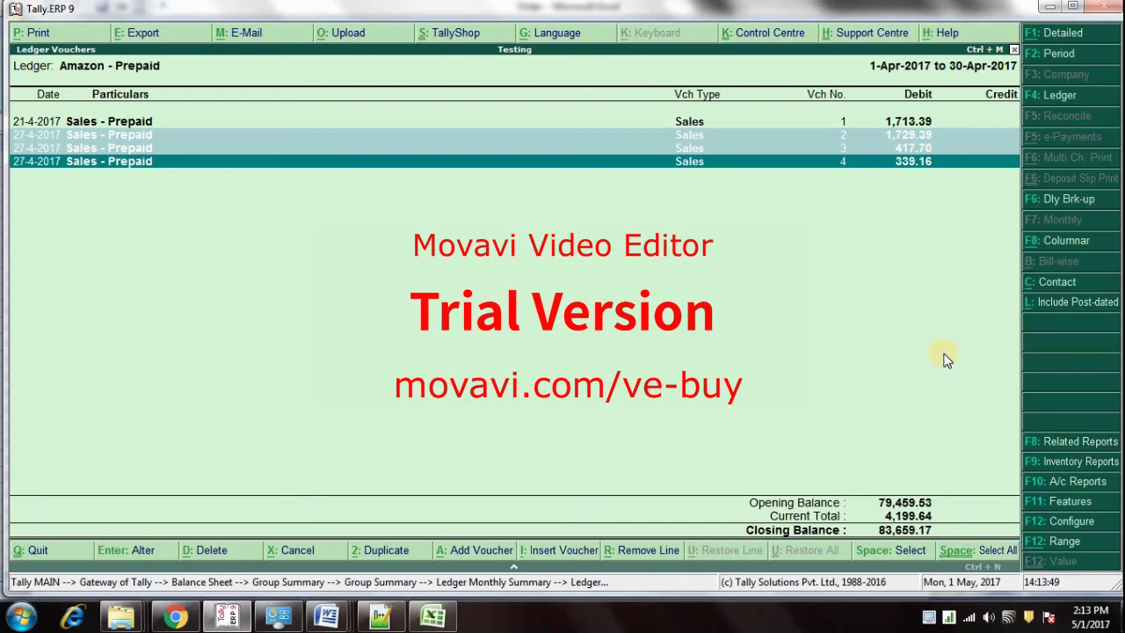
# Step: Open the 21-4-2017 sales voucher in Tally, compare its total with Total Credit in row 5 of the workbook, and close it
pyautogui.press('Escape')
pyautogui.press('Return')
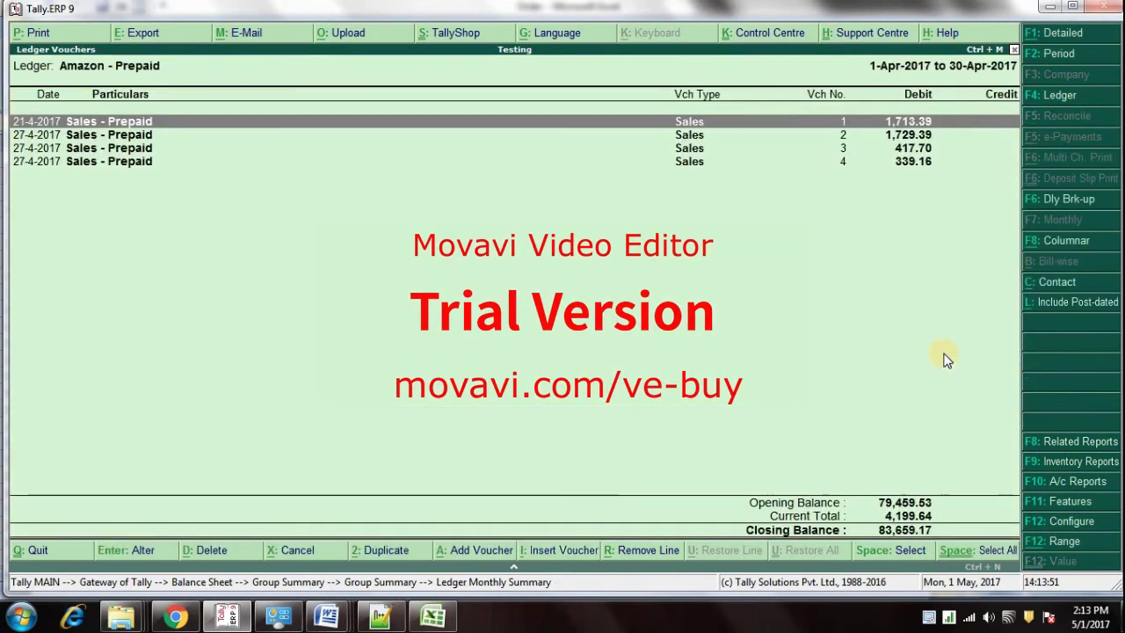
pyautogui.press('Return')
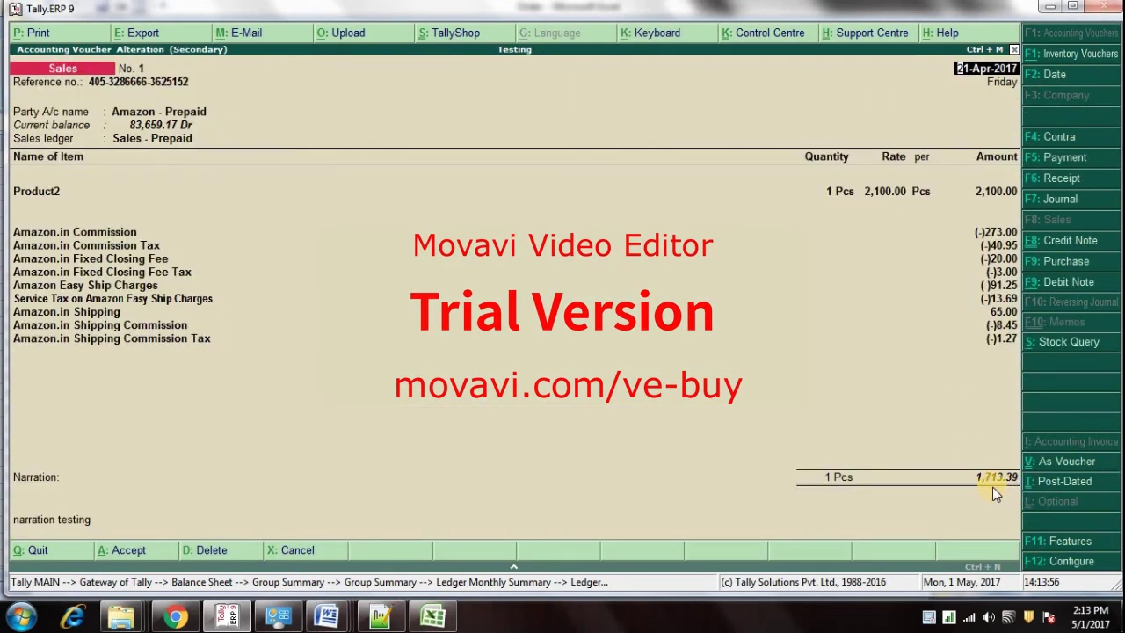
pyautogui.hotkey('alt', 'Tab')
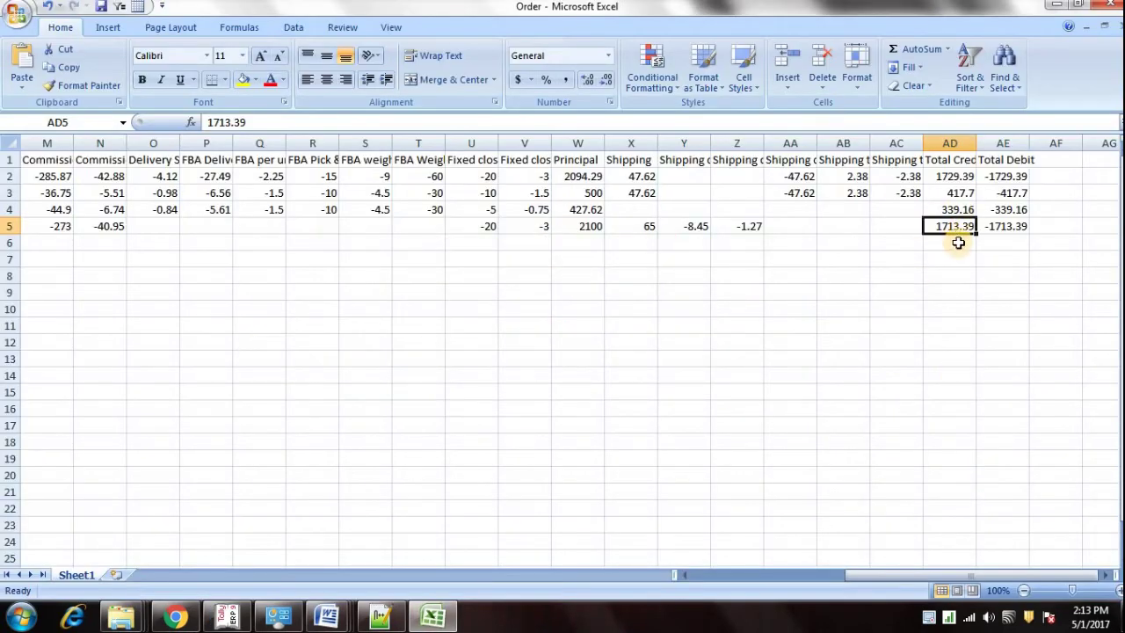
pyautogui.hotkey('alt', 'Tab')
pyautogui.press('Escape')
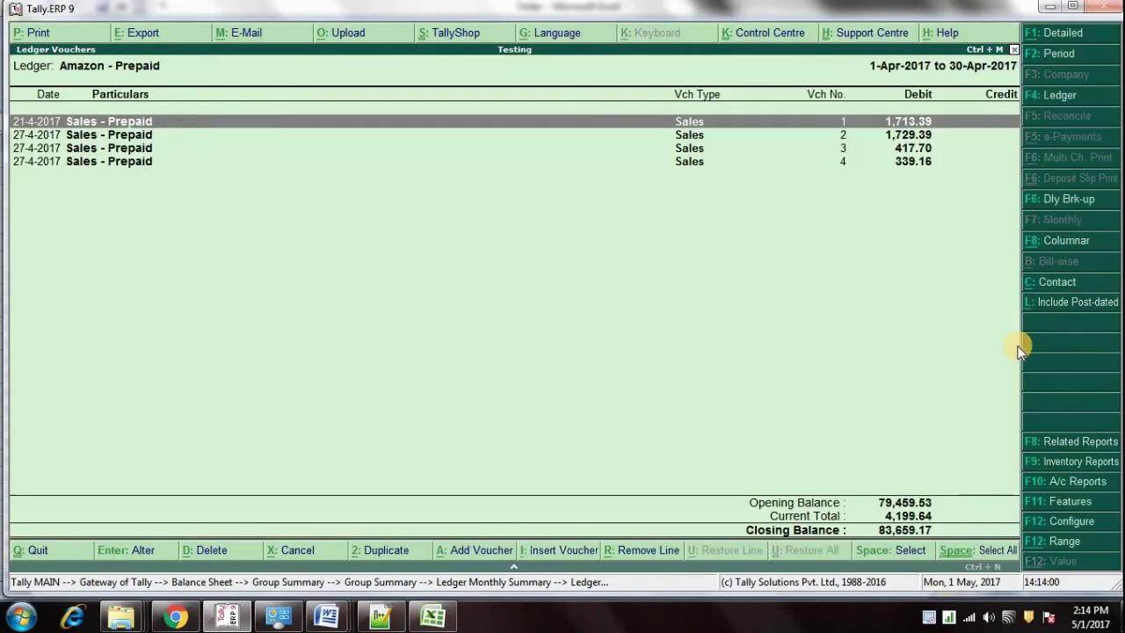
# Step: Open sales voucher No. 2 in Tally, compare its total with Total Credit in row 2 of the workbook, and quit the voucher
pyautogui.press('Down')
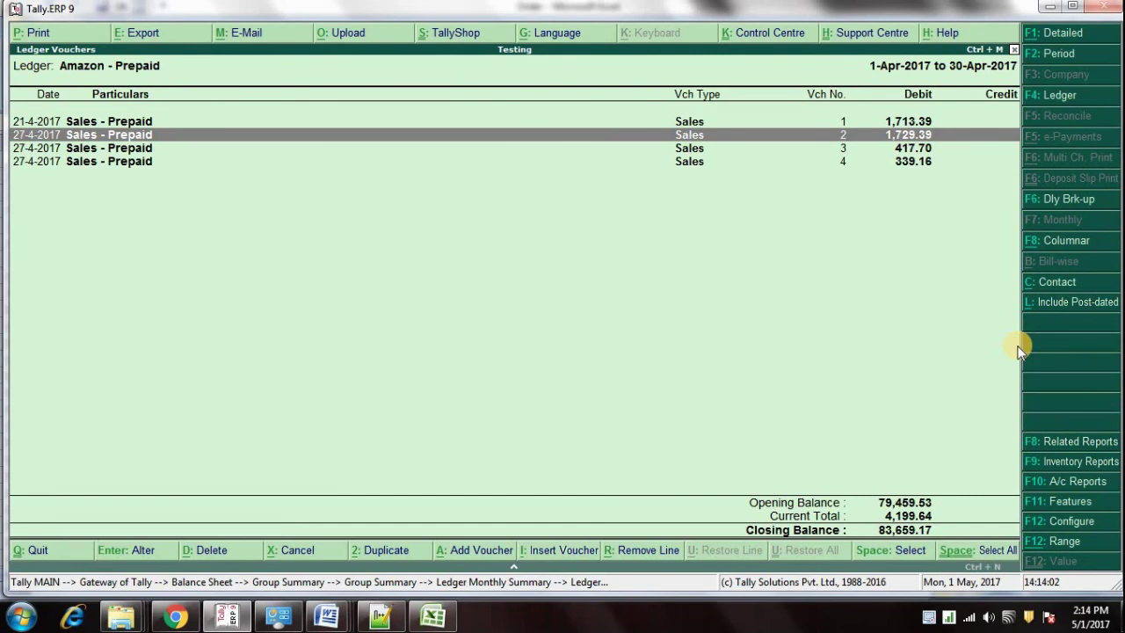
pyautogui.press('Return')
pyautogui.hotkey('alt', 'Tab')
pyautogui.press('Up')
pyautogui.press('Up')
pyautogui.press('Up')
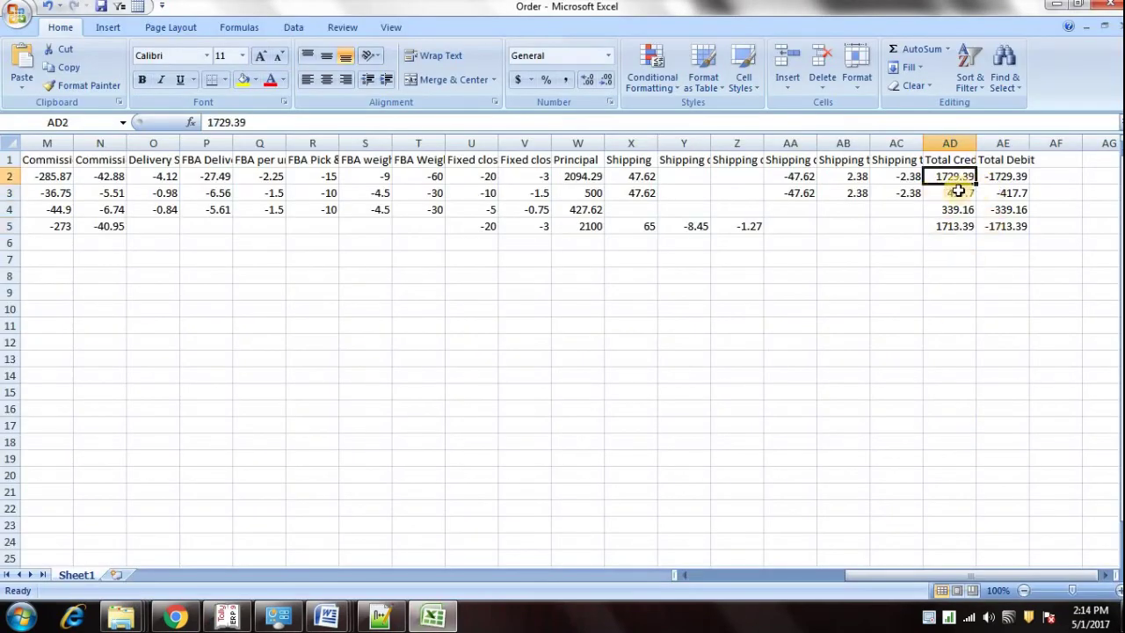
pyautogui.hotkey('alt', 'Tab')
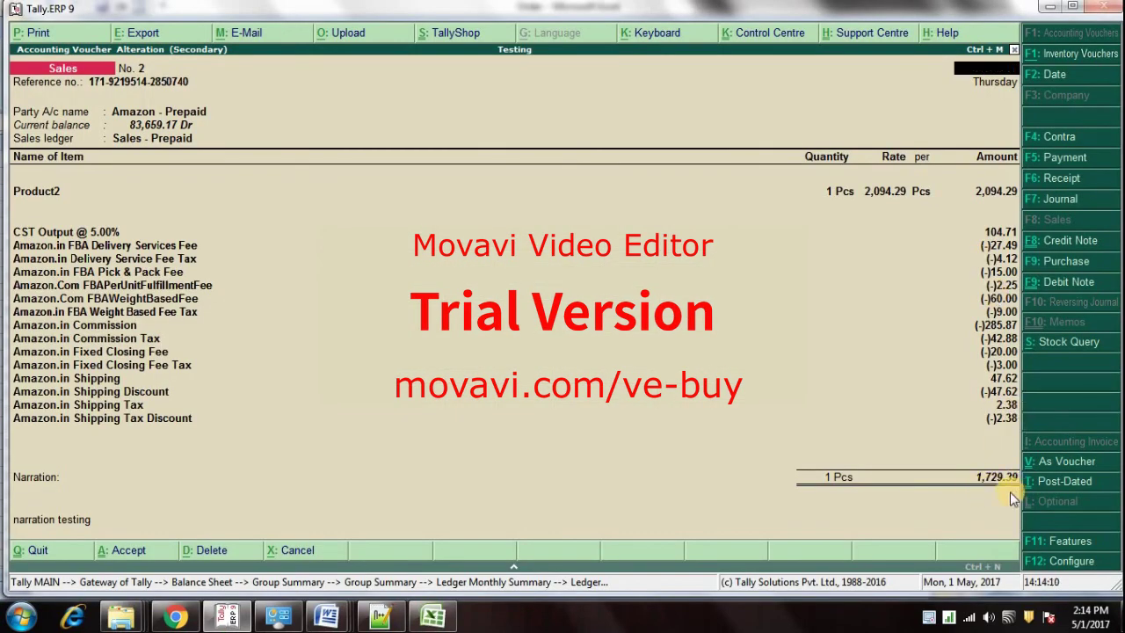
pyautogui.press('Escape')
pyautogui.press('y')
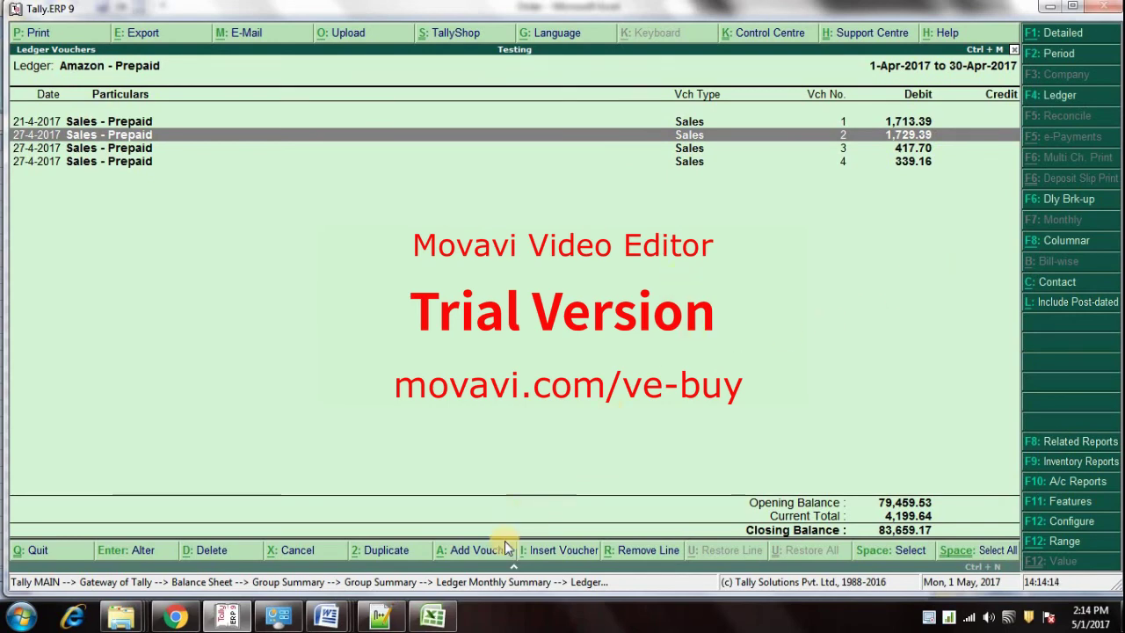
# Step: Switch to the Daily Tips to new sellers document in Word and review Step7 on importing
pyautogui.moveTo(343, 620)
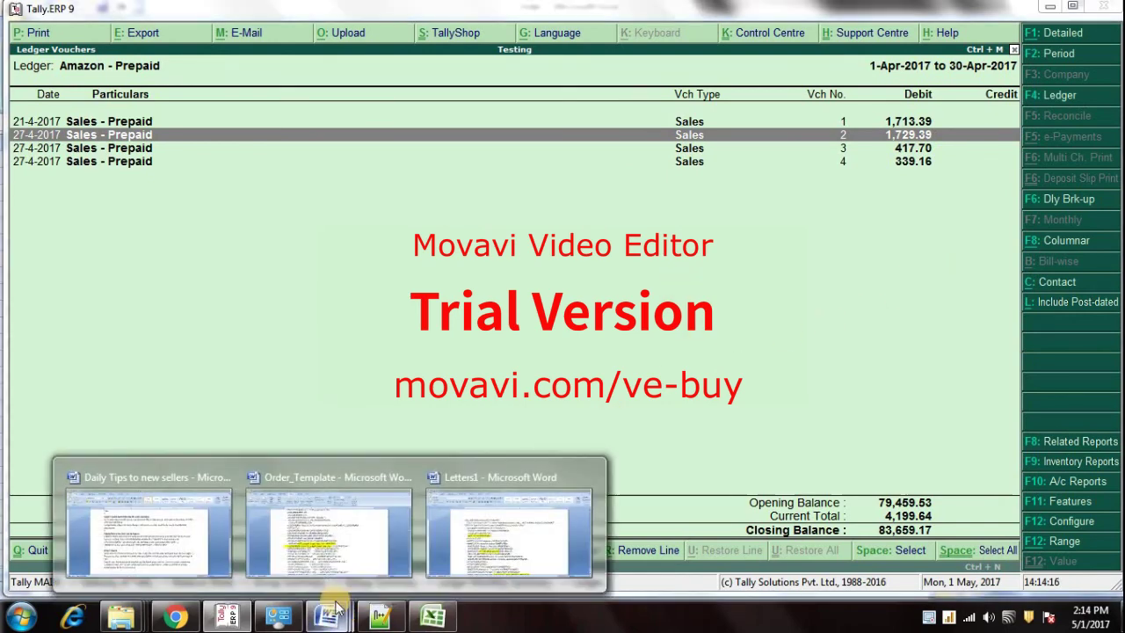
pyautogui.click(154, 536)
pyautogui.scroll(1, 354, 498)
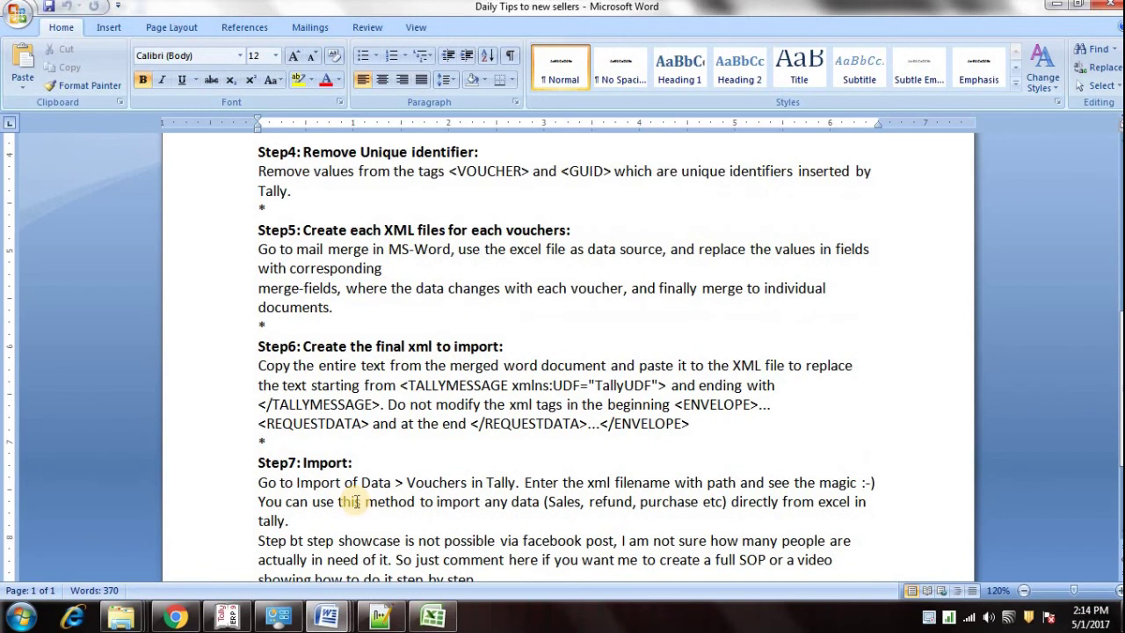